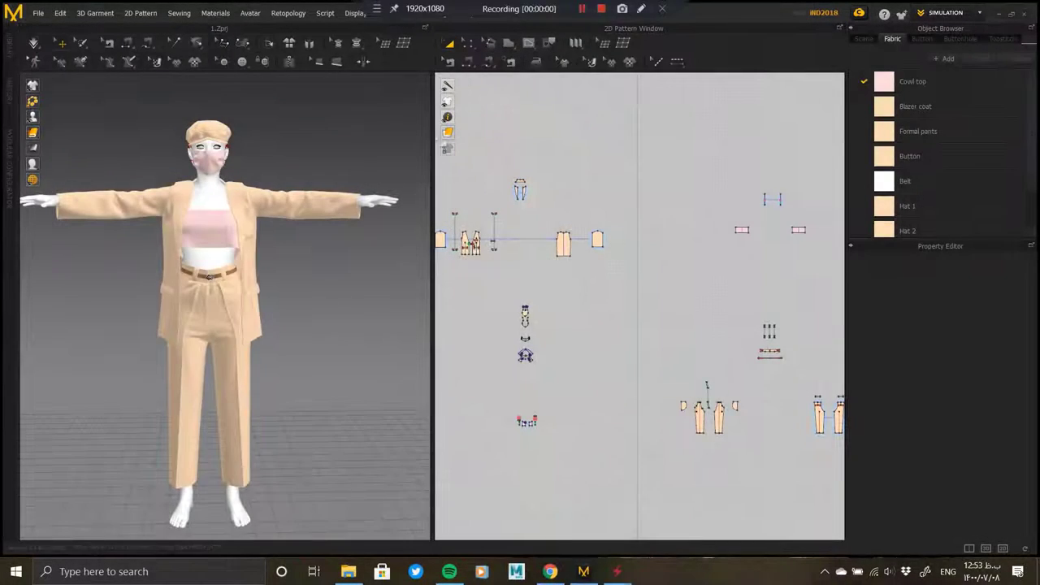
- Orbit the avatar to a three-quarter view and open the workspace mode dropdown
{"action": "mouse_move", "coordinate": [349, 263]}
{"action": "right_mouse_down"}
{"action": "mouse_move", "coordinate": [271, 274]}
{"action": "mouse_move", "coordinate": [302, 260]}
{"action": "mouse_move", "coordinate": [353, 338]}
{"action": "mouse_move", "coordinate": [344, 290]}
{"action": "mouse_move", "coordinate": [333, 307]}
{"action": "mouse_move", "coordinate": [234, 308]}
{"action": "mouse_move", "coordinate": [341, 295]}
{"action": "mouse_move", "coordinate": [341, 308]}
{"action": "right_mouse_up"}
{"action": "scroll", "coordinate": [308, 276], "scroll_direction": "up", "scroll_amount": 5}
{"action": "scroll", "coordinate": [309, 276], "scroll_direction": "down", "scroll_amount": 3}
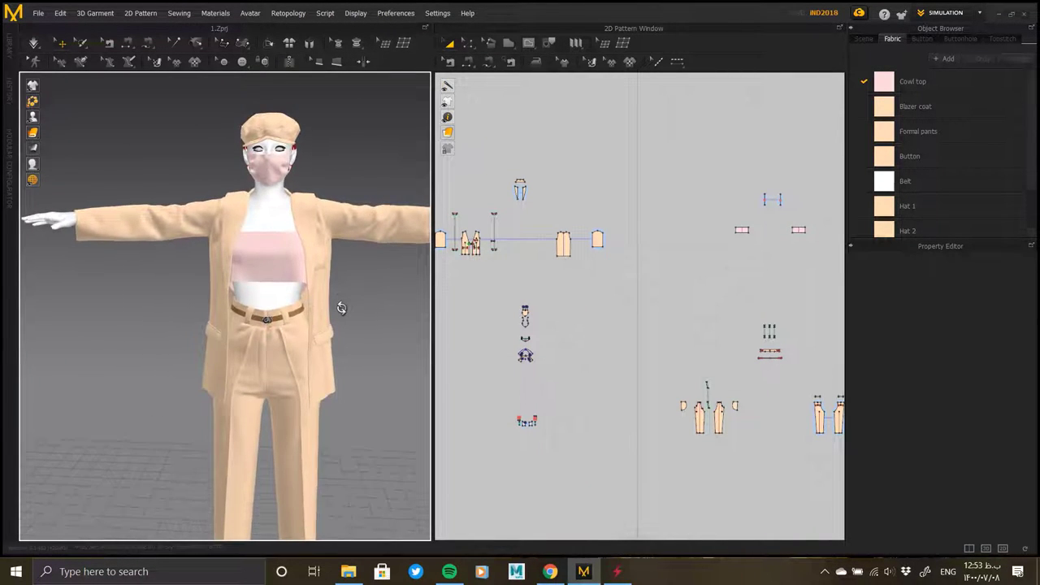
{"action": "left_click", "coordinate": [949, 13]}
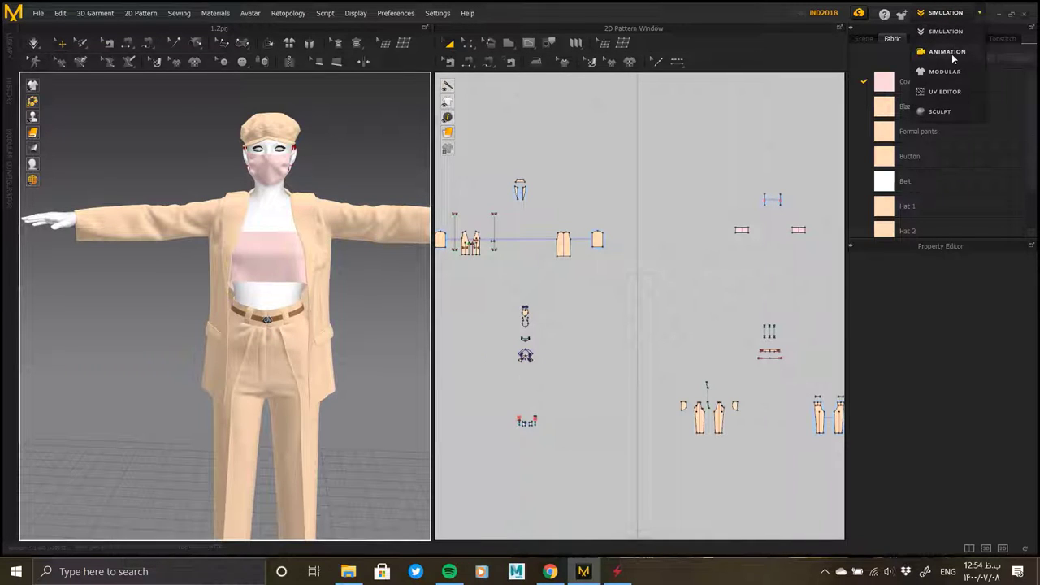
- Switch to UV Editor mode, apply Set UV from pattern alignment, and zoom out over the layout
{"action": "left_click", "coordinate": [946, 92]}
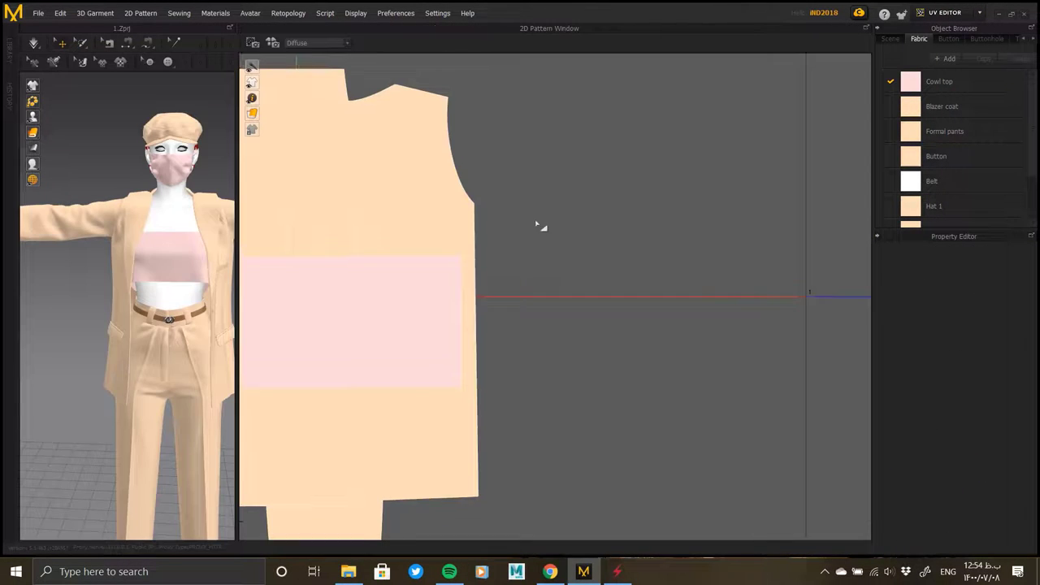
{"action": "scroll", "coordinate": [608, 232], "scroll_direction": "down", "scroll_amount": 5}
{"action": "right_click", "coordinate": [603, 215]}
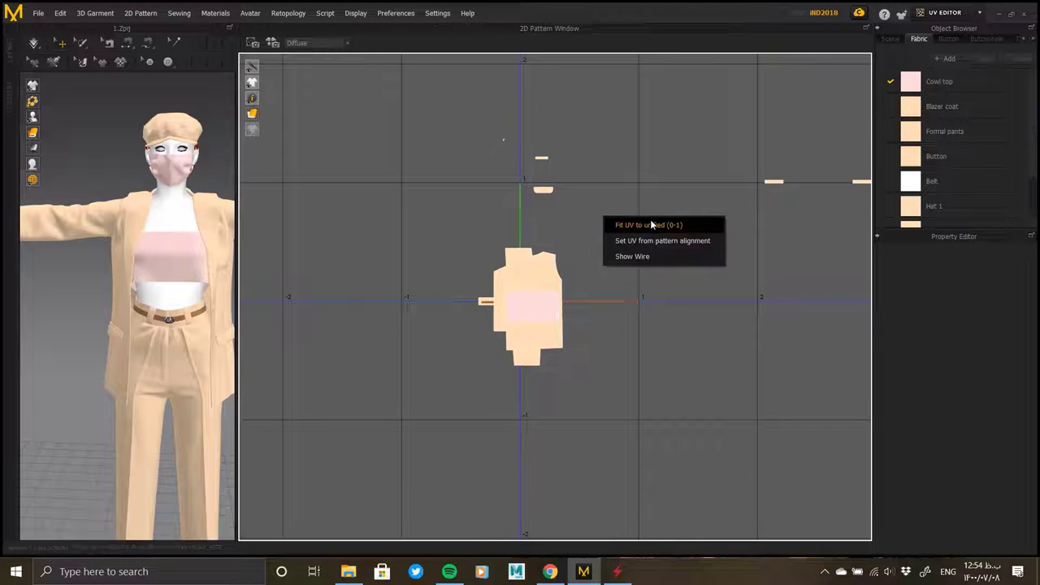
{"action": "left_click", "coordinate": [658, 242]}
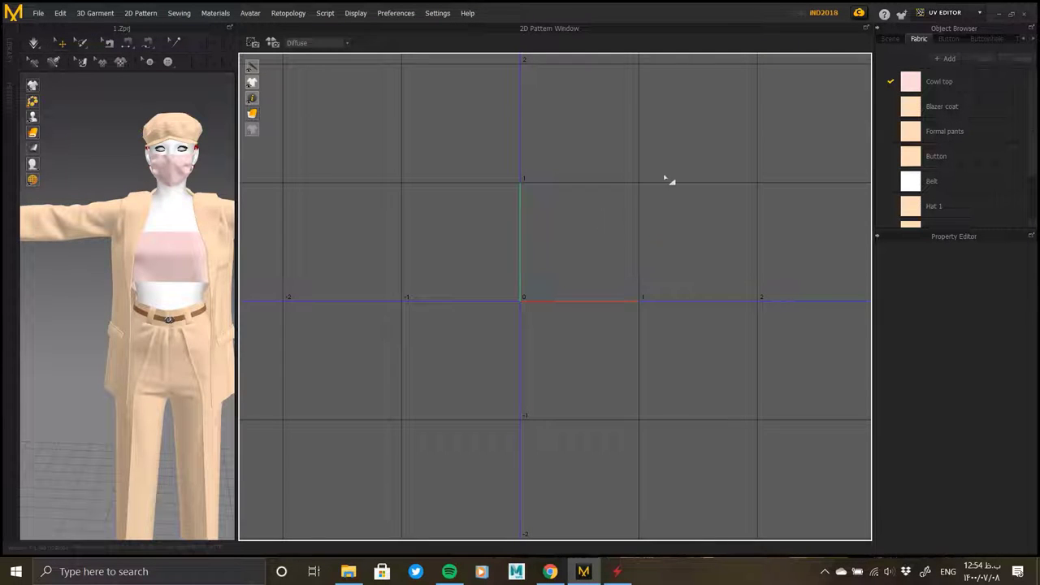
{"action": "scroll", "coordinate": [506, 262], "scroll_direction": "down", "scroll_amount": 3}
{"action": "scroll", "coordinate": [623, 279], "scroll_direction": "down", "scroll_amount": 2}
{"action": "scroll", "coordinate": [624, 427], "scroll_direction": "down", "scroll_amount": 2}
{"action": "scroll", "coordinate": [582, 310], "scroll_direction": "down", "scroll_amount": 1}
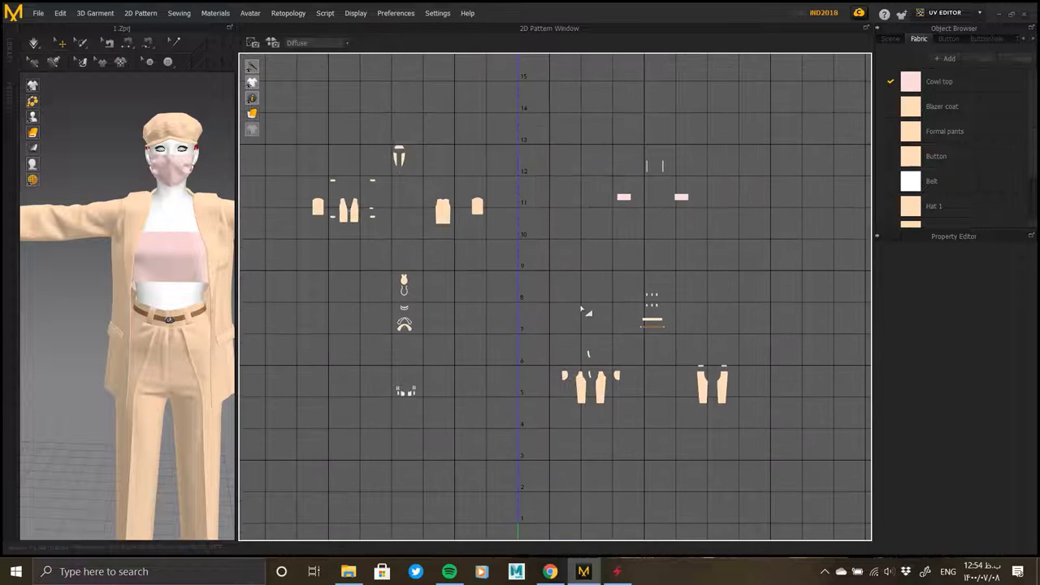
{"action": "middle_click_drag", "start_coordinate": [582, 309], "coordinate": [653, 315]}
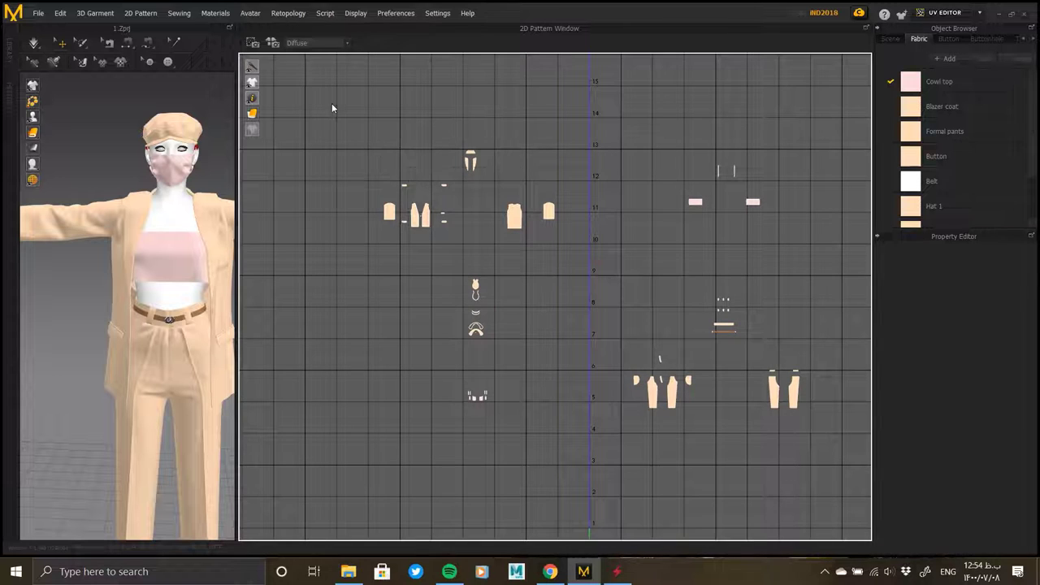
- Select pieces to identify the blazer coat and hat parts in the UV layout
{"action": "left_click", "coordinate": [389, 213]}
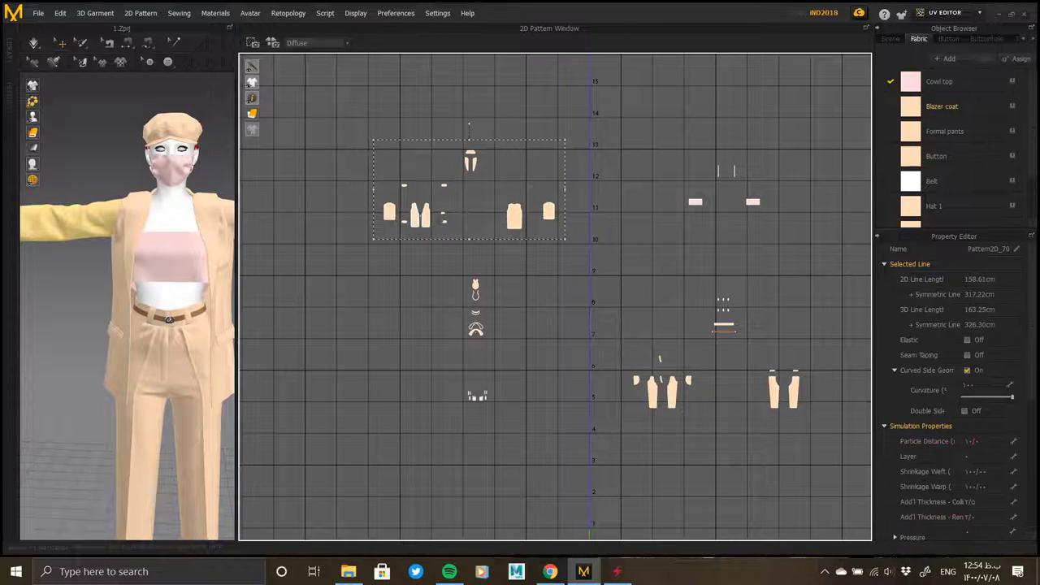
{"action": "scroll", "coordinate": [497, 288], "scroll_direction": "up", "scroll_amount": 1}
{"action": "scroll", "coordinate": [491, 285], "scroll_direction": "up", "scroll_amount": 1}
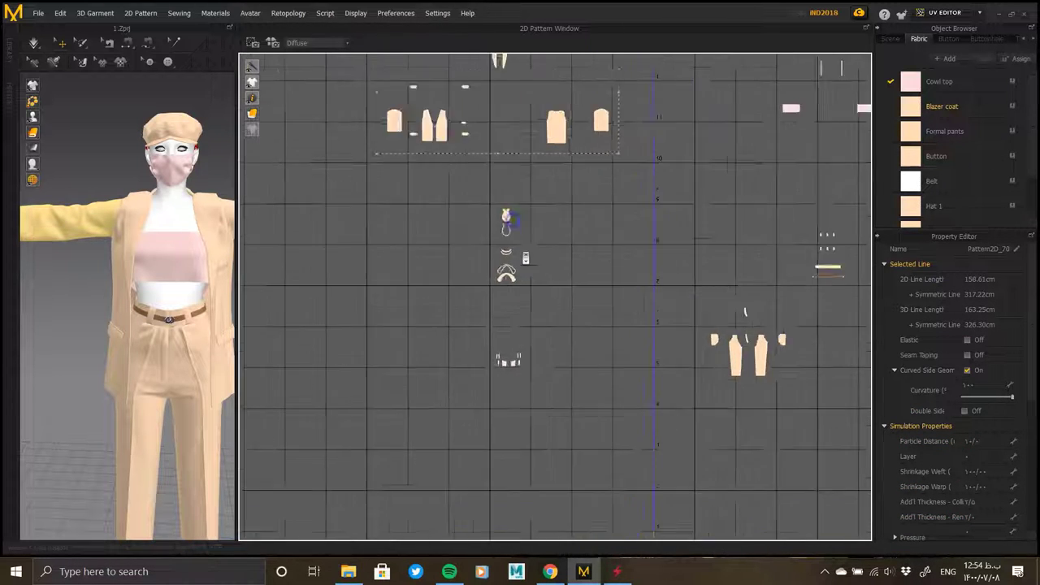
{"action": "scroll", "coordinate": [520, 213], "scroll_direction": "up", "scroll_amount": 1}
{"action": "scroll", "coordinate": [565, 227], "scroll_direction": "up", "scroll_amount": 1}
{"action": "left_click", "coordinate": [567, 194]}
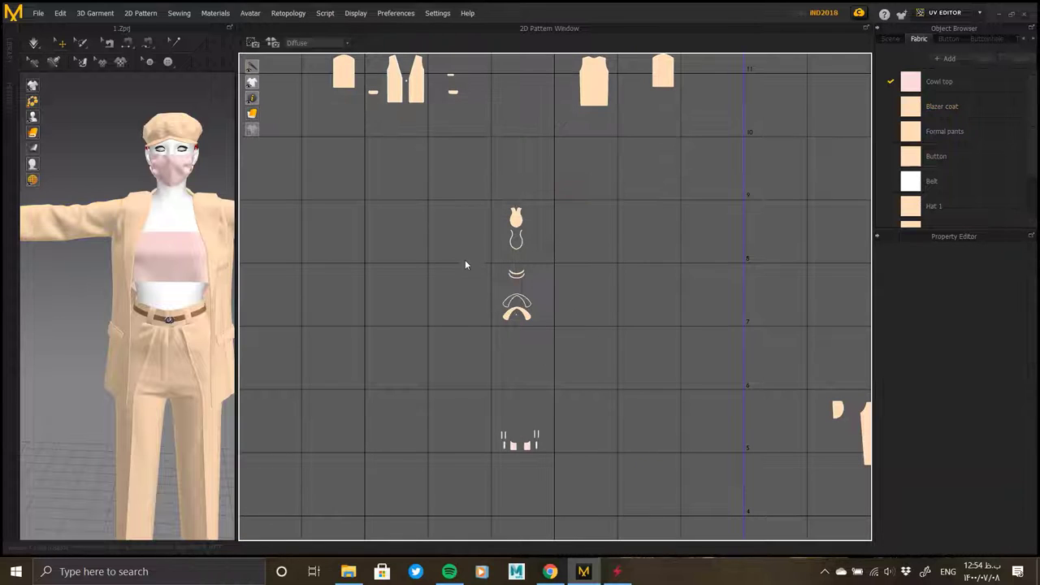
{"action": "left_click", "coordinate": [518, 217]}
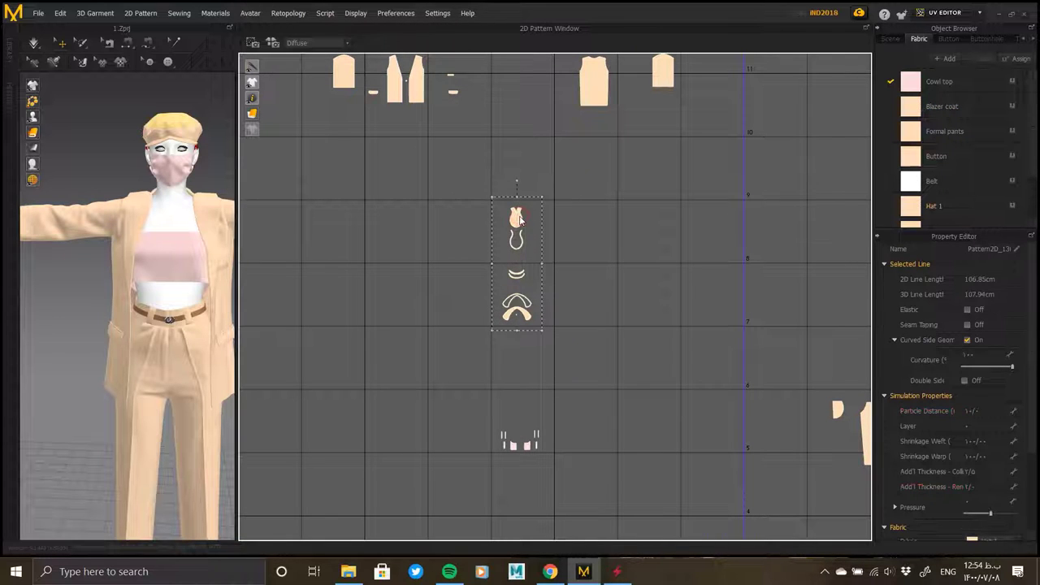
{"action": "mouse_move", "coordinate": [571, 336]}
{"action": "middle_mouse_down"}
{"action": "mouse_move", "coordinate": [558, 213]}
{"action": "mouse_move", "coordinate": [570, 201]}
{"action": "middle_mouse_up"}
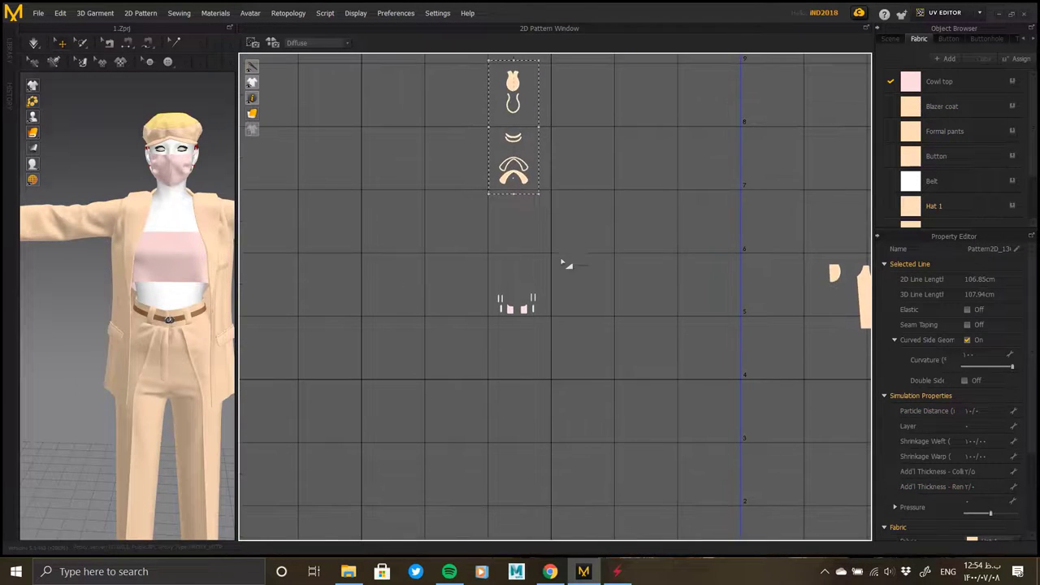
{"action": "left_click", "coordinate": [567, 264]}
- Identify the face mask, cowl top and belt pieces by selecting each group
{"action": "left_click", "coordinate": [525, 314]}
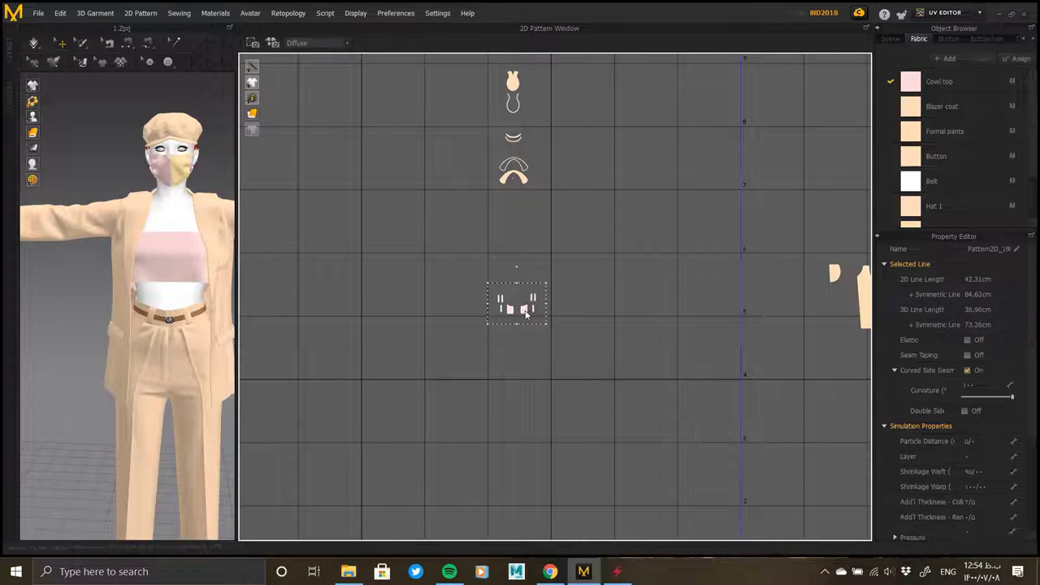
{"action": "scroll", "coordinate": [627, 258], "scroll_direction": "down", "scroll_amount": 2}
{"action": "scroll", "coordinate": [552, 313], "scroll_direction": "down", "scroll_amount": 2}
{"action": "scroll", "coordinate": [615, 222], "scroll_direction": "down", "scroll_amount": 2}
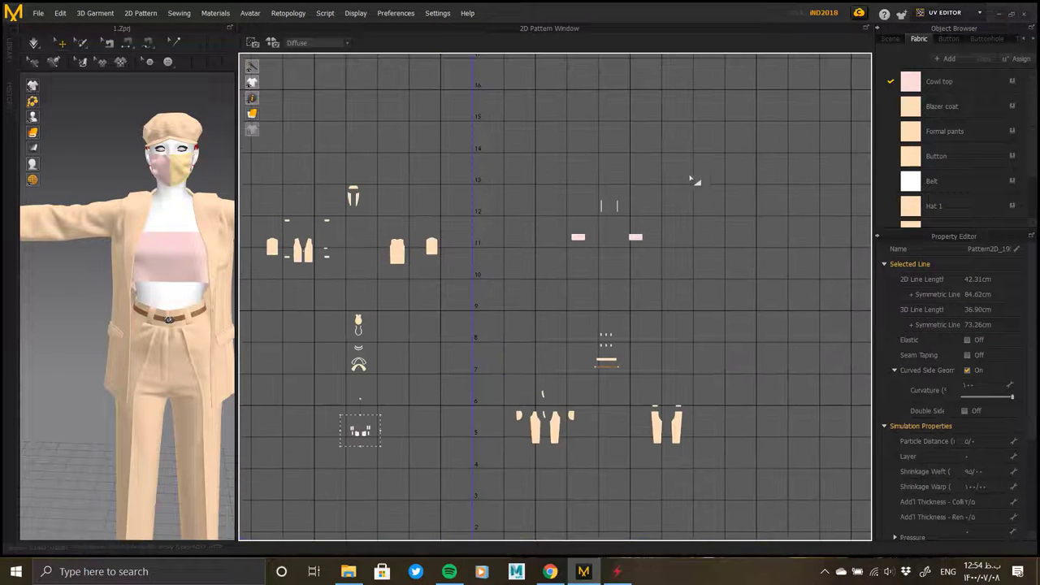
{"action": "left_click", "coordinate": [529, 276]}
{"action": "left_click", "coordinate": [580, 236]}
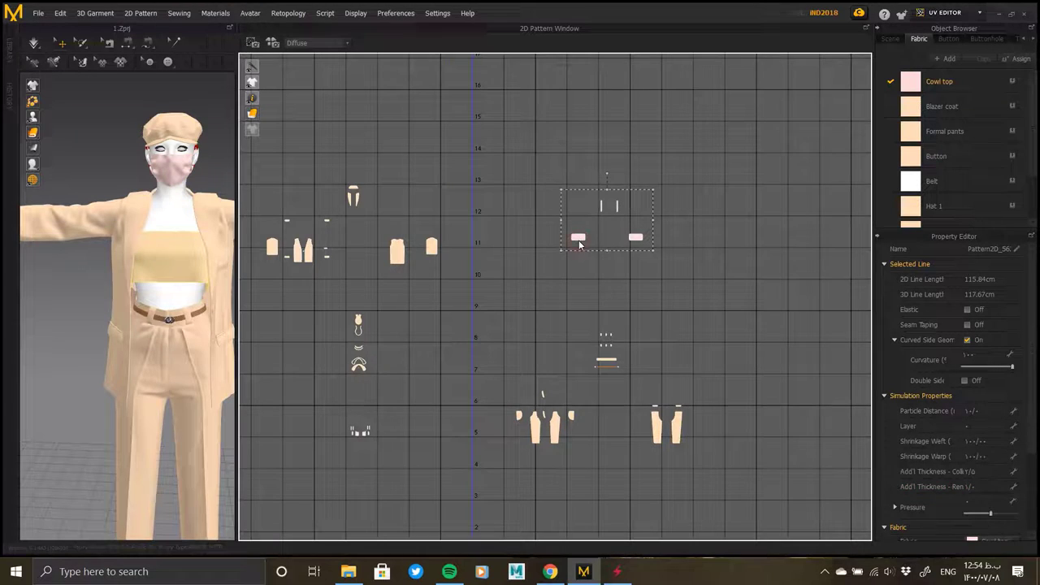
{"action": "middle_click_drag", "start_coordinate": [580, 244], "coordinate": [610, 165]}
{"action": "left_click", "coordinate": [635, 268]}
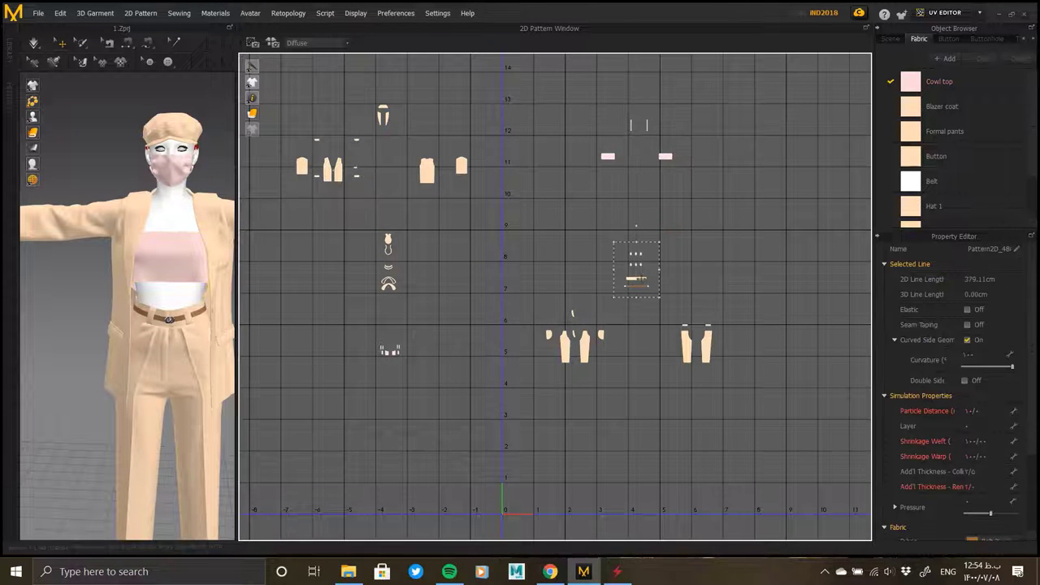
{"action": "left_click", "coordinate": [641, 281]}
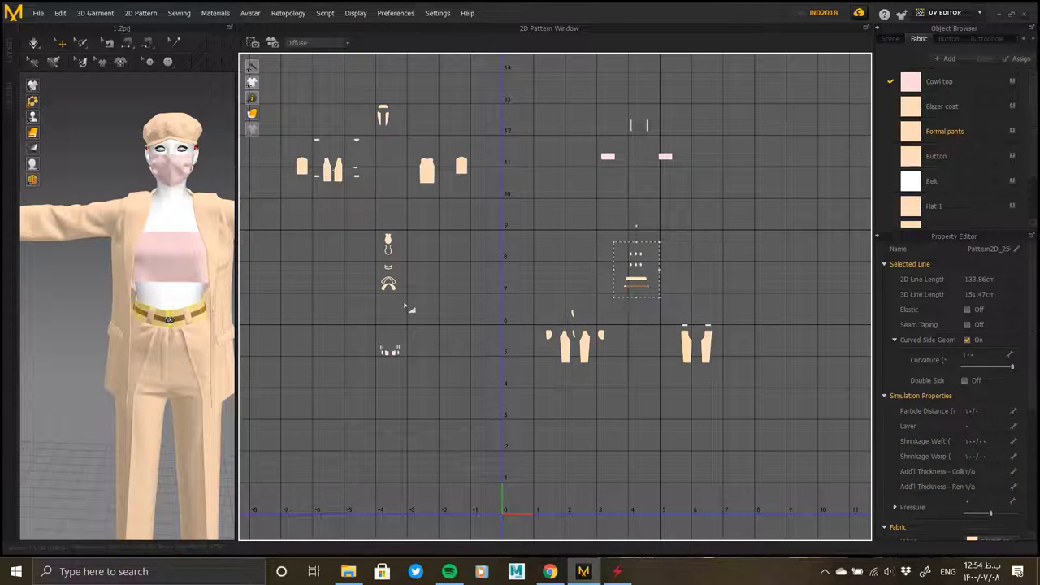
{"action": "scroll", "coordinate": [151, 319], "scroll_direction": "up", "scroll_amount": 5}
{"action": "scroll", "coordinate": [150, 319], "scroll_direction": "down", "scroll_amount": 5}
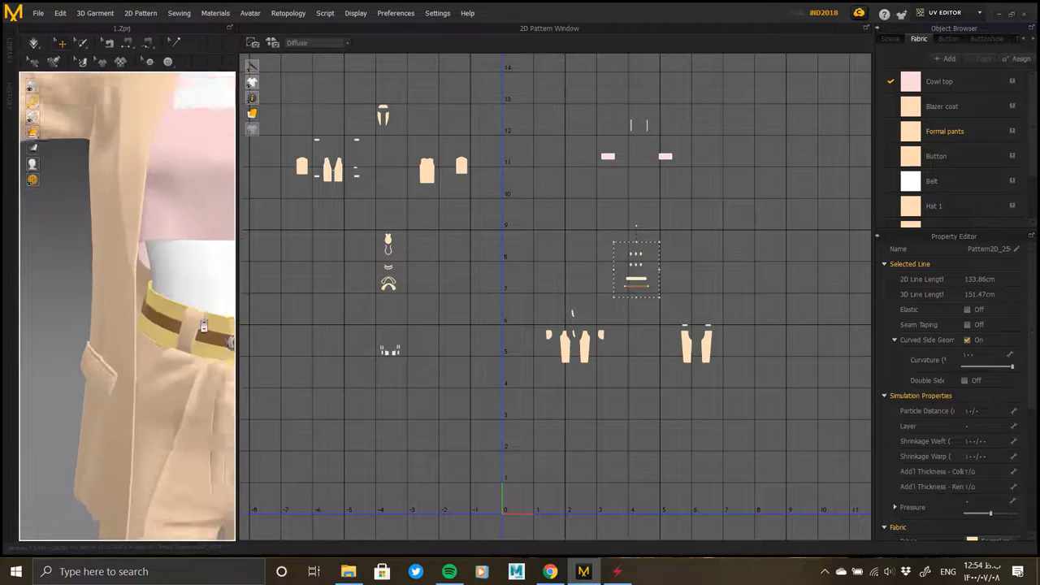
{"action": "scroll", "coordinate": [151, 319], "scroll_direction": "down", "scroll_amount": 1}
{"action": "left_click", "coordinate": [595, 300]}
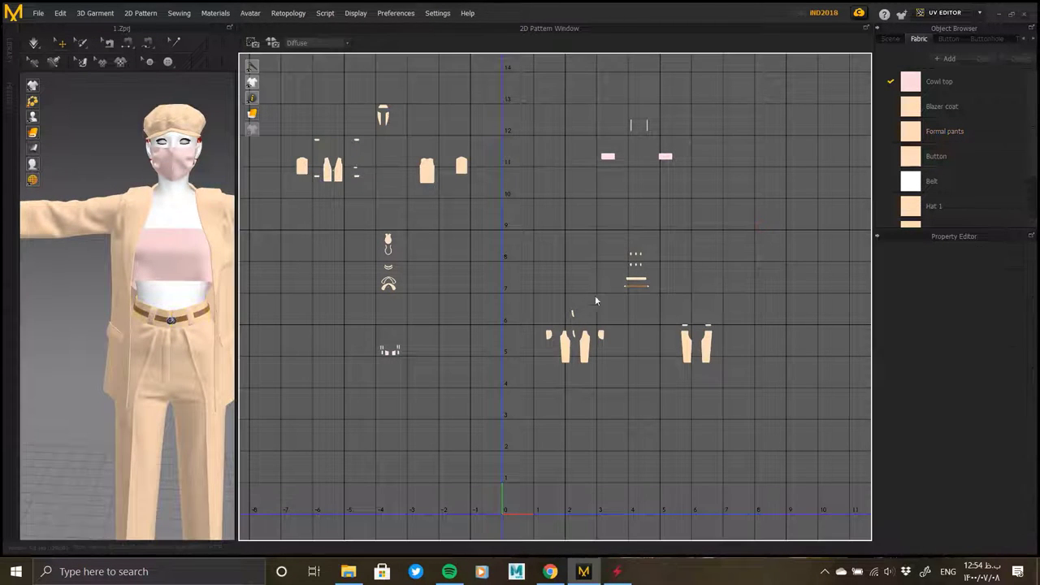
- Marquee-select the trouser and belt pieces and drag them to the right
{"action": "left_click_drag", "start_coordinate": [529, 397], "coordinate": [723, 239]}
{"action": "left_click_drag", "start_coordinate": [575, 345], "coordinate": [730, 358]}
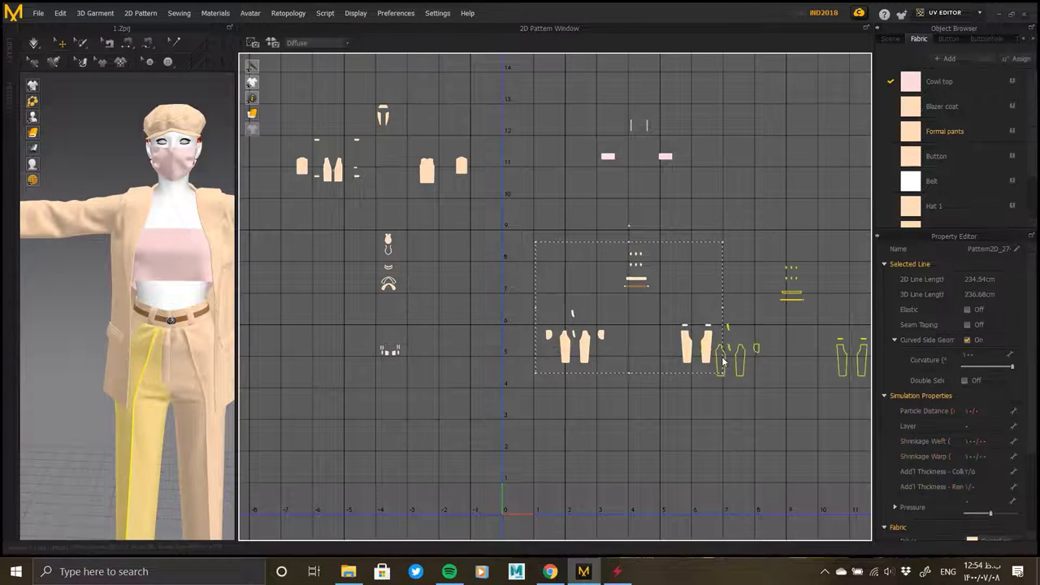
{"action": "left_click", "coordinate": [478, 120]}
- Move the blazer coat group into the 0–1 UV square and scale it down to fit
{"action": "left_click", "coordinate": [300, 165]}
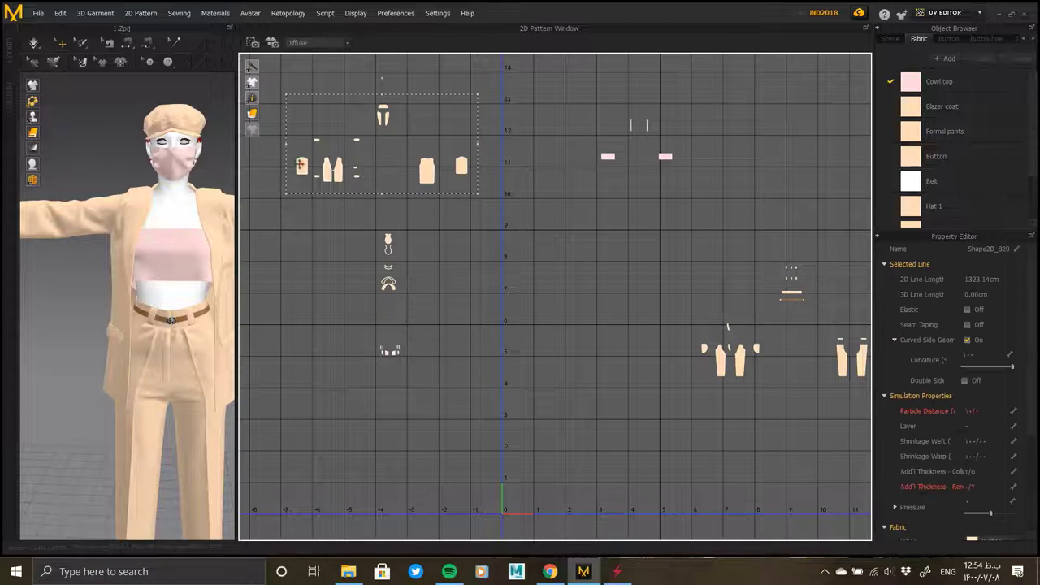
{"action": "left_click_drag", "start_coordinate": [442, 257], "coordinate": [520, 532]}
{"action": "middle_click_drag", "start_coordinate": [513, 492], "coordinate": [499, 284]}
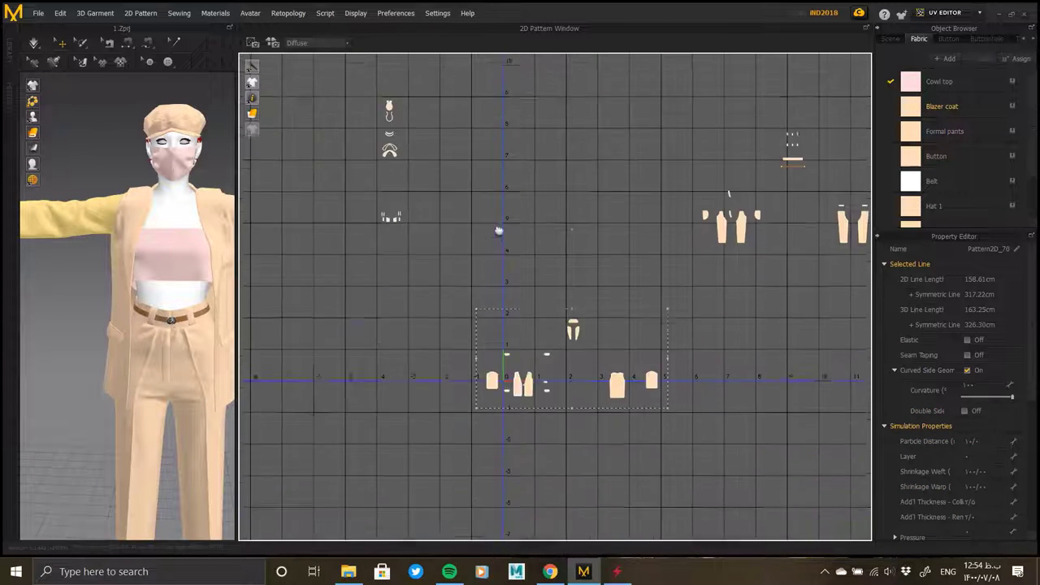
{"action": "scroll", "coordinate": [499, 284], "scroll_direction": "up", "scroll_amount": 3}
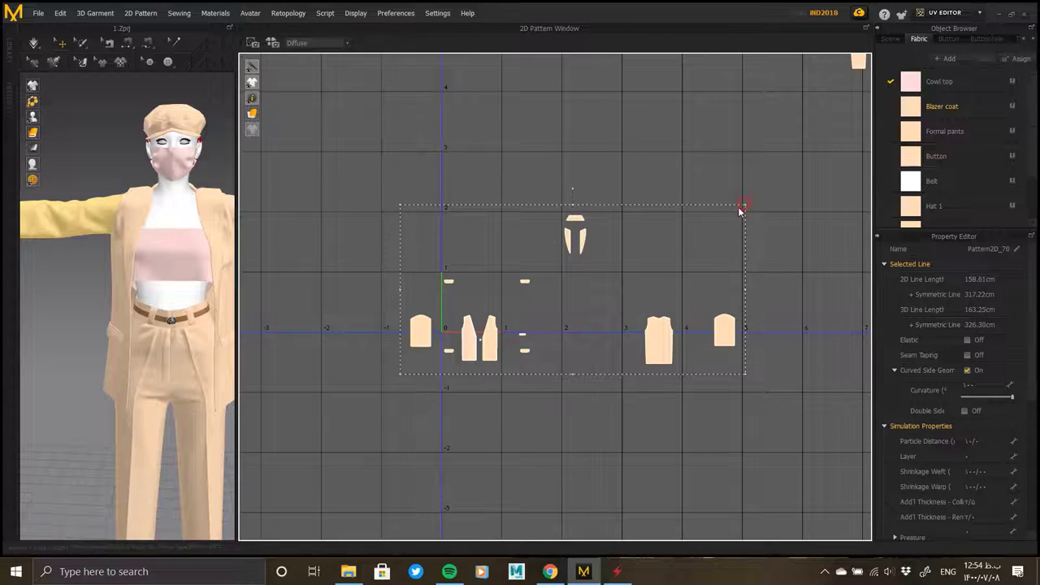
{"action": "left_click_drag", "start_coordinate": [740, 212], "coordinate": [660, 243]}
{"action": "left_click_drag", "start_coordinate": [467, 341], "coordinate": [473, 310]}
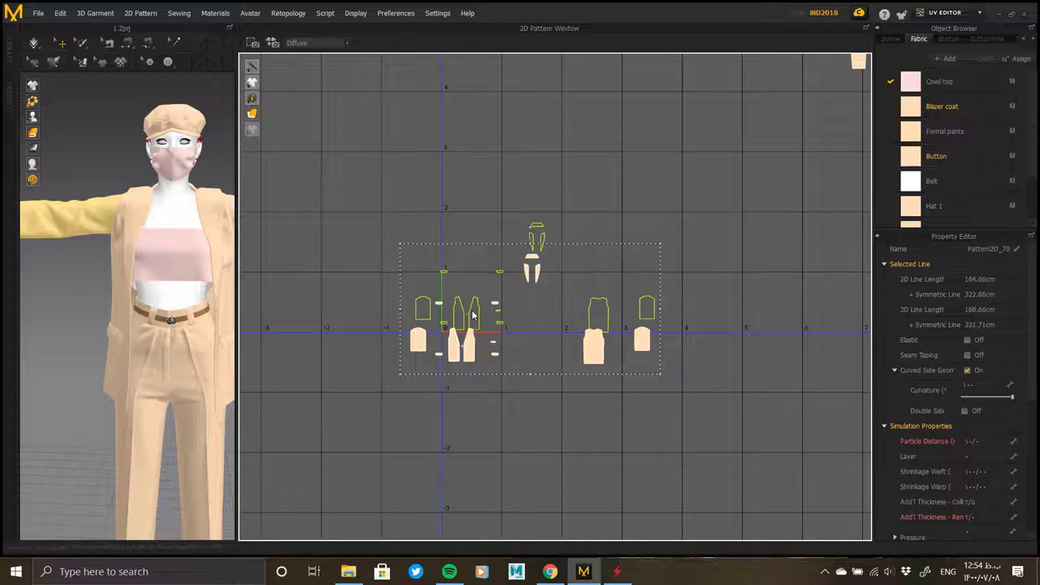
{"action": "left_click", "coordinate": [474, 272]}
- Stack the two small flap pieces up near the top edge
{"action": "scroll", "coordinate": [458, 313], "scroll_direction": "up", "scroll_amount": 6}
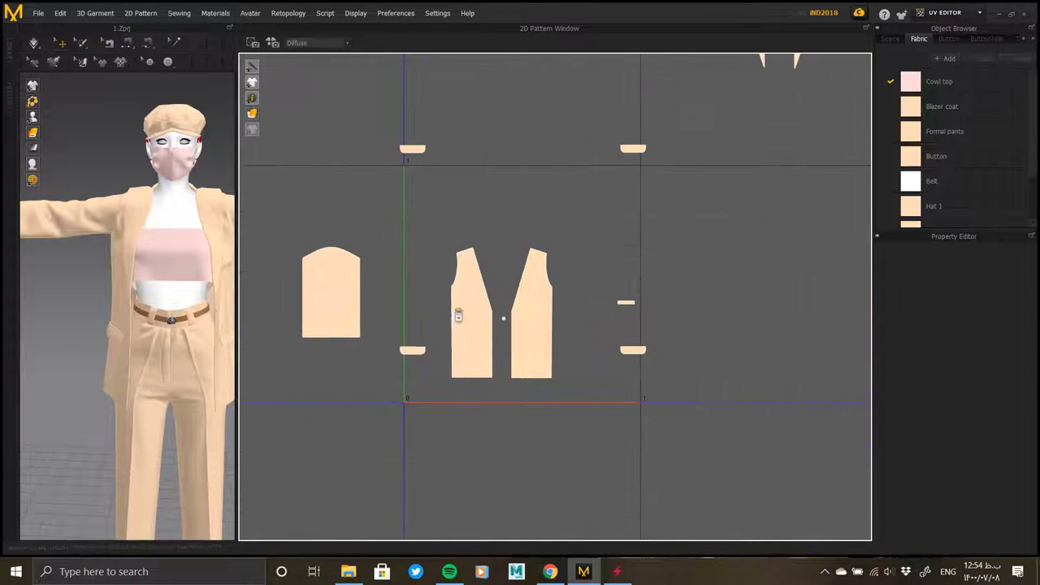
{"action": "left_click_drag", "start_coordinate": [422, 306], "coordinate": [420, 187]}
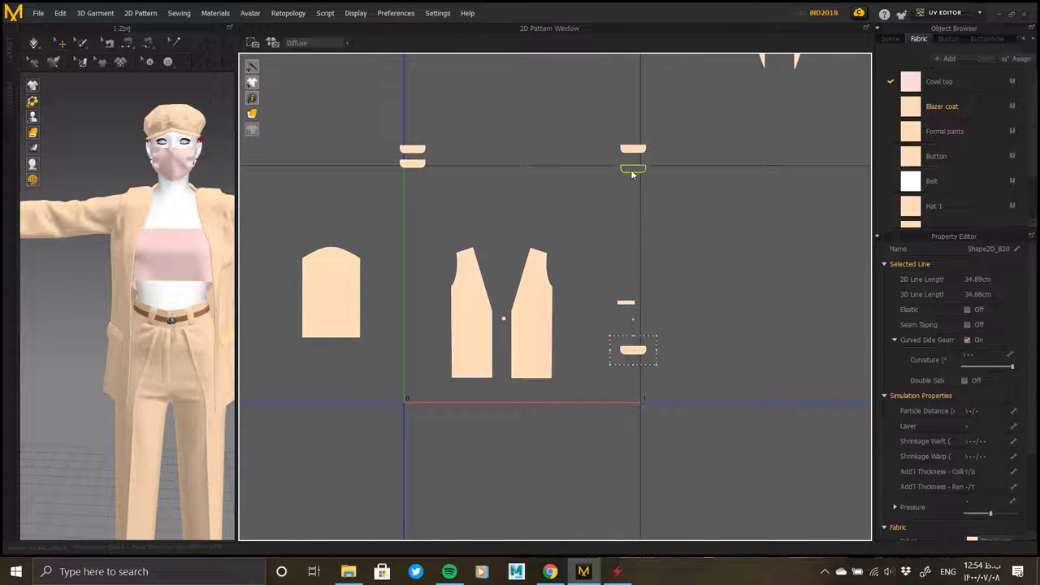
{"action": "left_click_drag", "start_coordinate": [632, 173], "coordinate": [632, 170]}
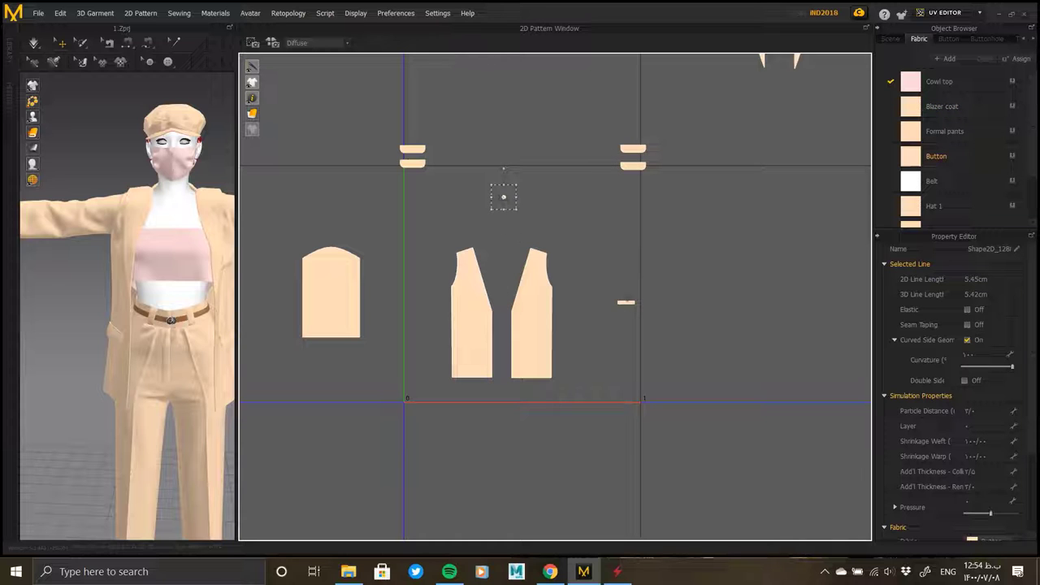
- Shift the left front panel left and place a mirrored copy of the front panel beside it
{"action": "left_click_drag", "start_coordinate": [478, 350], "coordinate": [430, 374]}
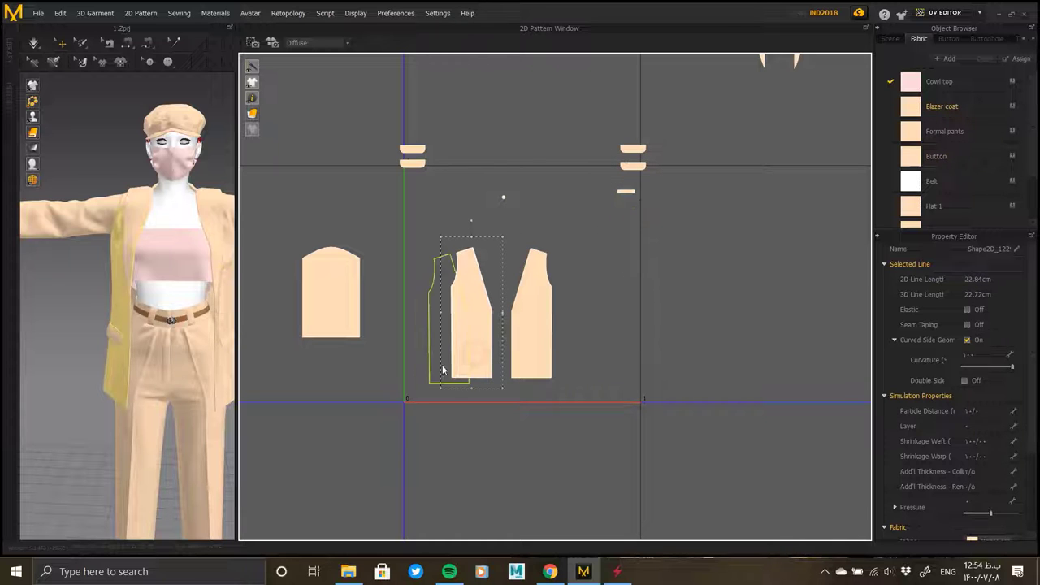
{"action": "scroll", "coordinate": [406, 367], "scroll_direction": "up", "scroll_amount": 3}
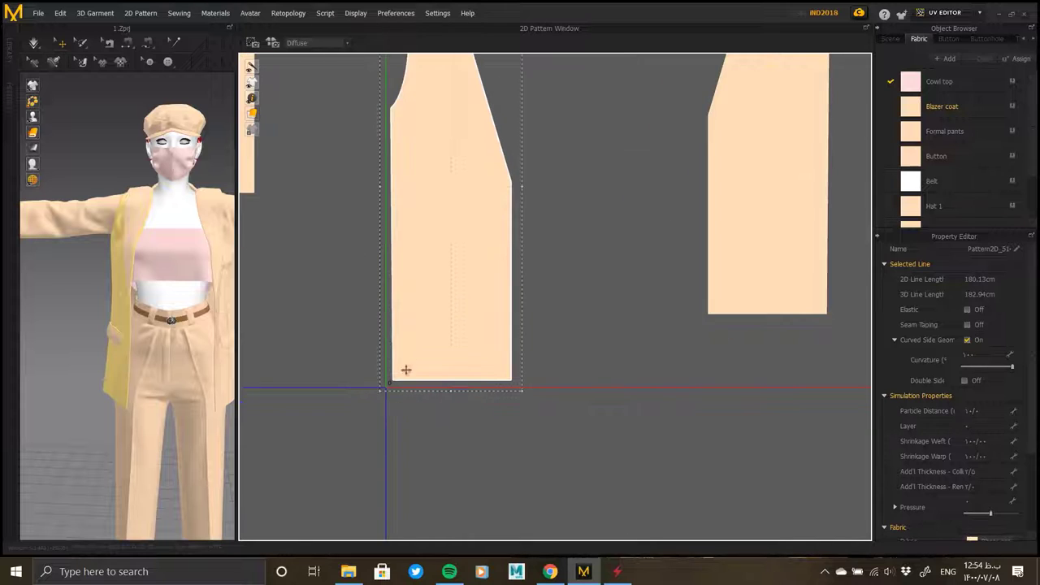
{"action": "scroll", "coordinate": [411, 360], "scroll_direction": "up", "scroll_amount": 2}
{"action": "scroll", "coordinate": [408, 368], "scroll_direction": "down", "scroll_amount": 3}
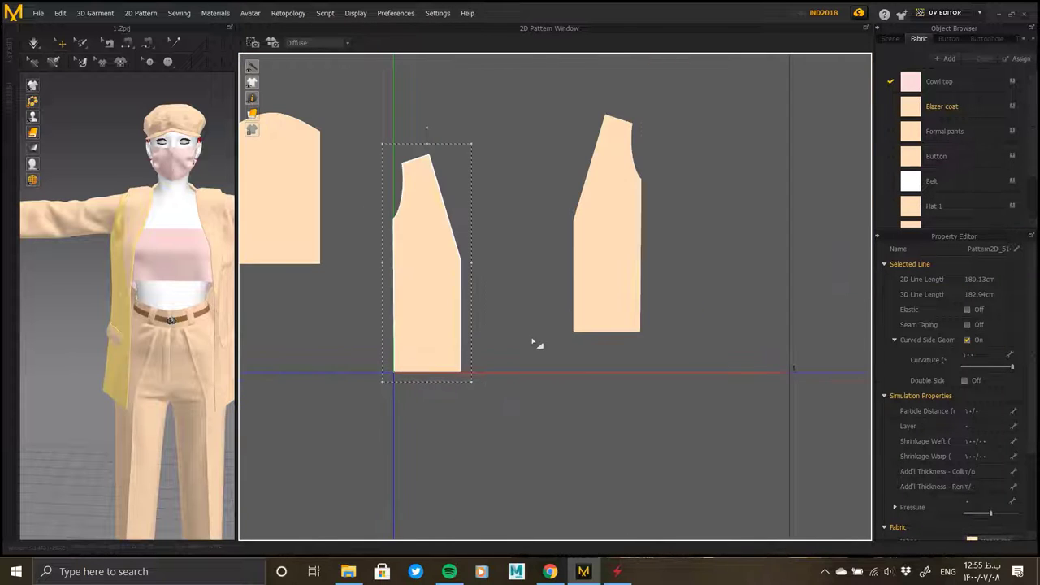
{"action": "left_click", "coordinate": [586, 316]}
{"action": "key", "text": "ctrl+r"}
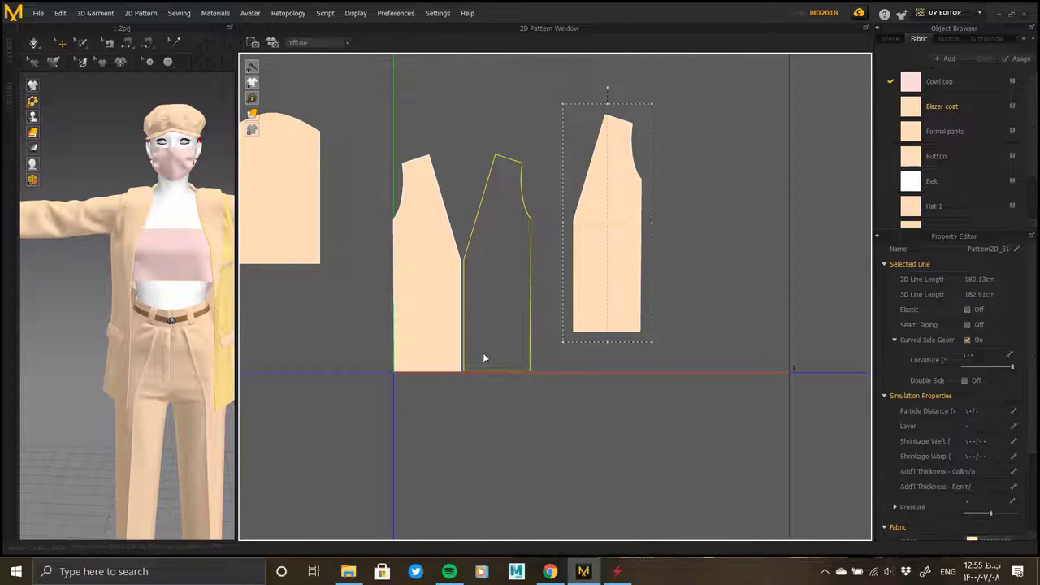
{"action": "left_click", "coordinate": [484, 355]}
- Copy the sleeve piece and paste a mirrored copy beside the vest
{"action": "scroll", "coordinate": [488, 354], "scroll_direction": "up", "scroll_amount": 3}
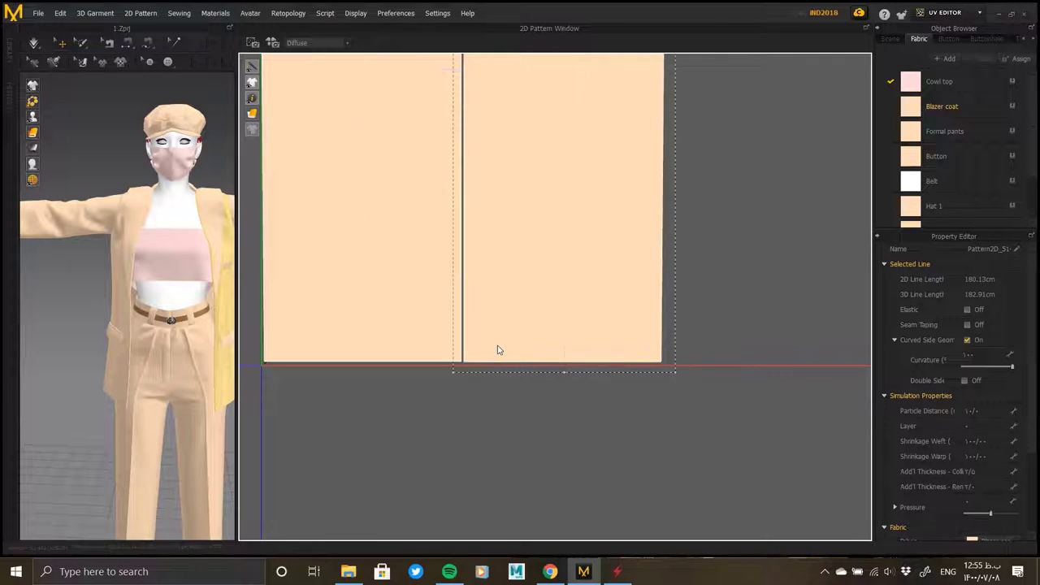
{"action": "scroll", "coordinate": [492, 366], "scroll_direction": "down", "scroll_amount": 3}
{"action": "scroll", "coordinate": [483, 382], "scroll_direction": "down", "scroll_amount": 2}
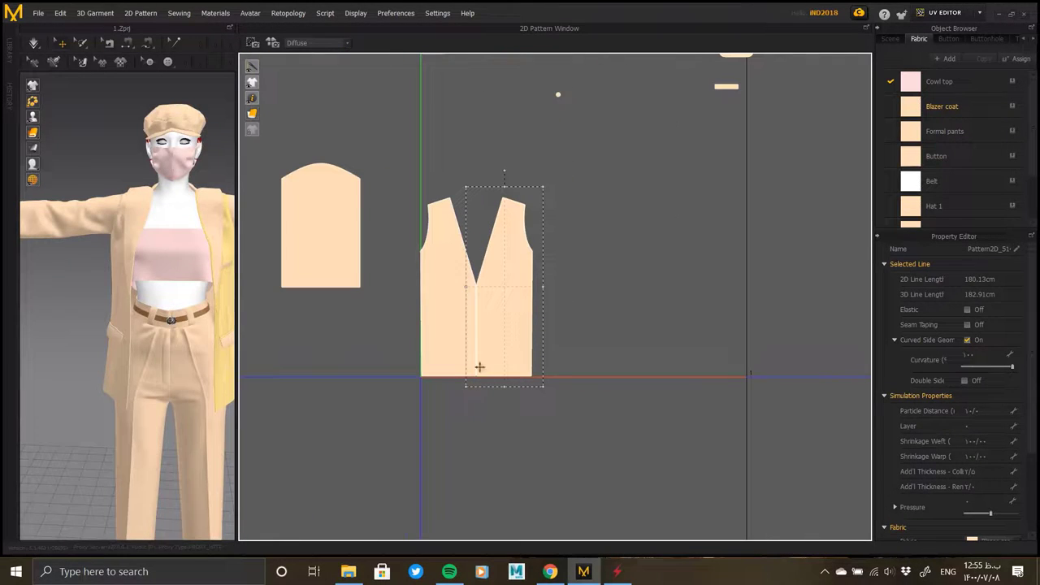
{"action": "left_click", "coordinate": [310, 244]}
{"action": "key", "text": "ctrl+c"}
{"action": "key", "text": "ctrl+v"}
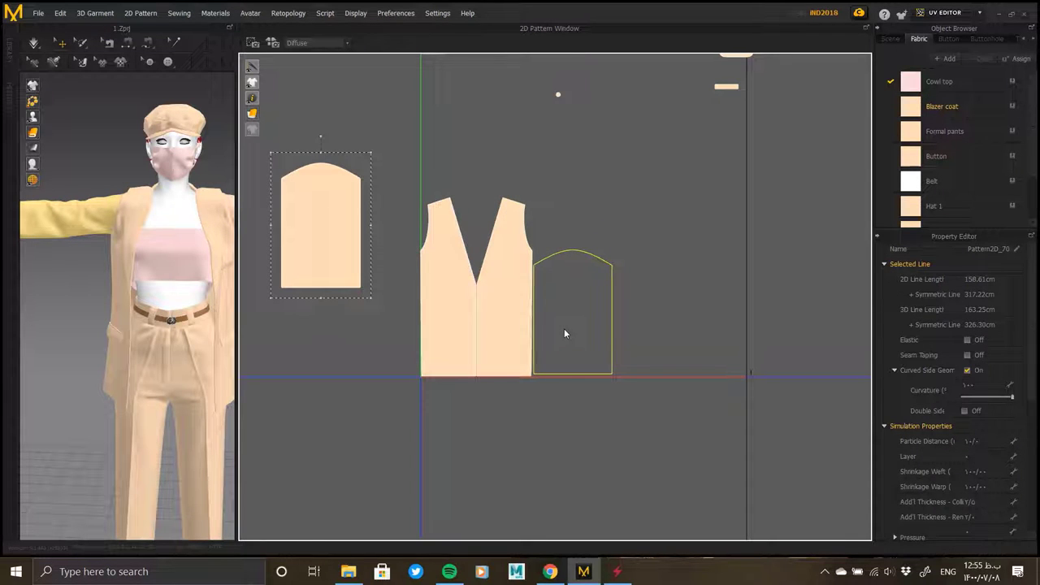
{"action": "left_click", "coordinate": [564, 333]}
{"action": "scroll", "coordinate": [561, 366], "scroll_direction": "up", "scroll_amount": 1}
{"action": "scroll", "coordinate": [556, 370], "scroll_direction": "up", "scroll_amount": 3}
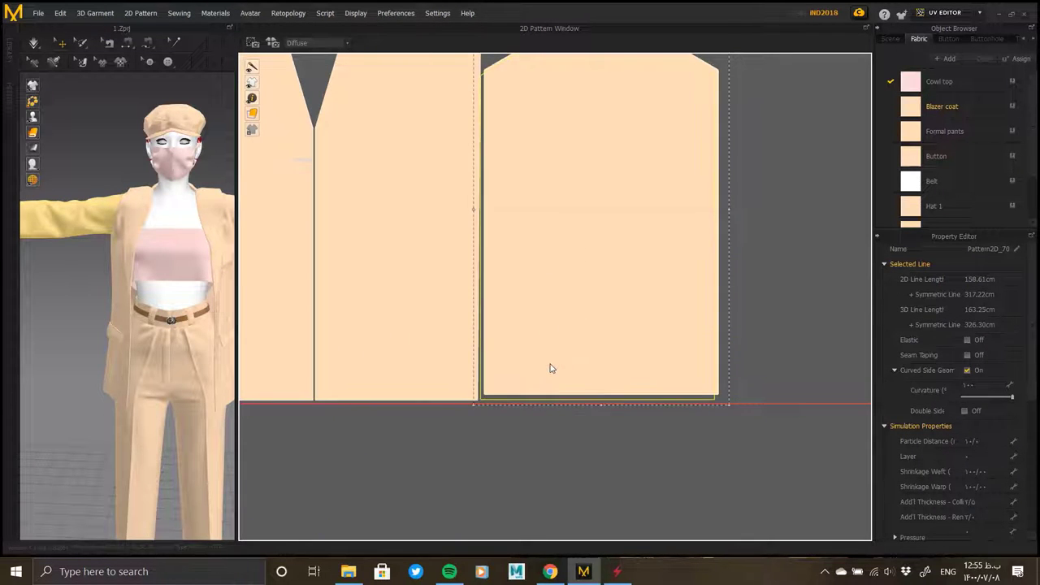
{"action": "scroll", "coordinate": [550, 368], "scroll_direction": "down", "scroll_amount": 2}
{"action": "scroll", "coordinate": [552, 367], "scroll_direction": "down", "scroll_amount": 2}
{"action": "scroll", "coordinate": [551, 369], "scroll_direction": "down", "scroll_amount": 1}
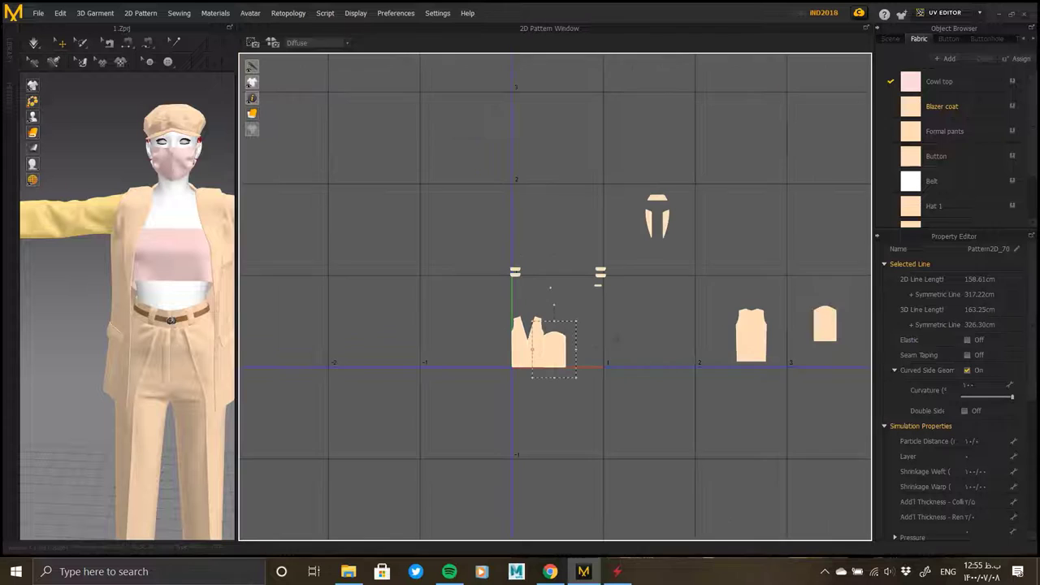
- Paste a mirrored copy of the right-hand piece next to the vest and move the overlapping piece aside
{"action": "left_click", "coordinate": [747, 339]}
{"action": "key", "text": "ctrl+c"}
{"action": "key", "text": "ctrl+v"}
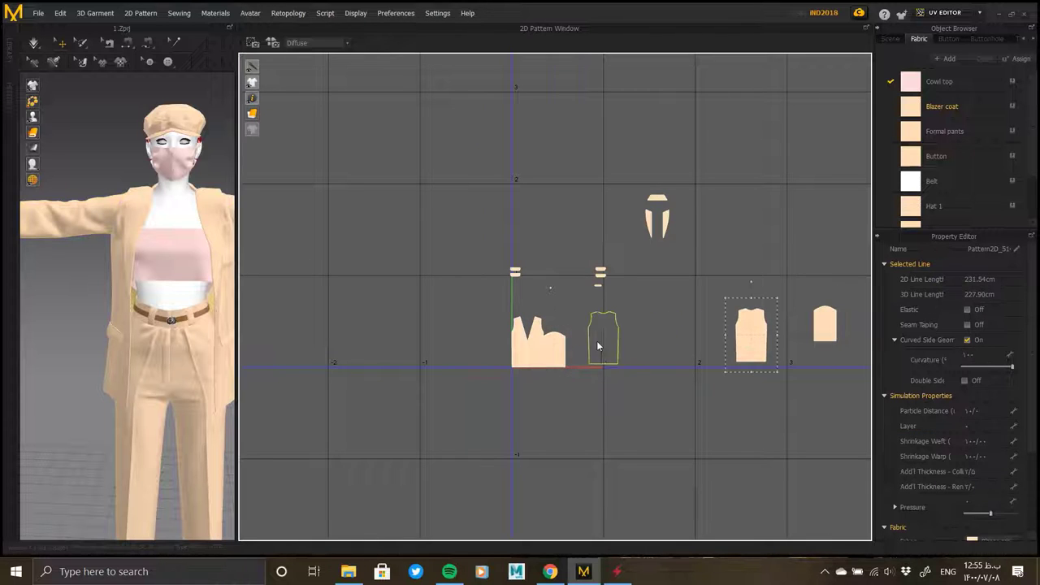
{"action": "left_click", "coordinate": [596, 340]}
{"action": "left_click_drag", "start_coordinate": [558, 349], "coordinate": [667, 353]}
- Place a mirrored copy of the back panel beside the vest fronts and align its left edge
{"action": "left_click", "coordinate": [603, 342]}
{"action": "key", "text": "ctrl+c"}
{"action": "key", "text": "ctrl+v"}
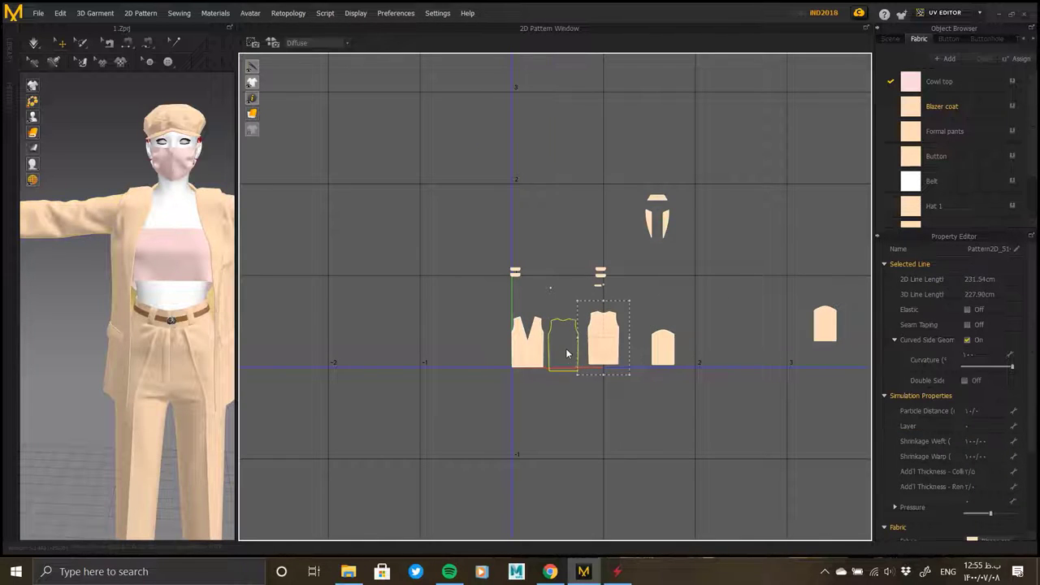
{"action": "left_click", "coordinate": [563, 343]}
{"action": "scroll", "coordinate": [559, 349], "scroll_direction": "up", "scroll_amount": 3}
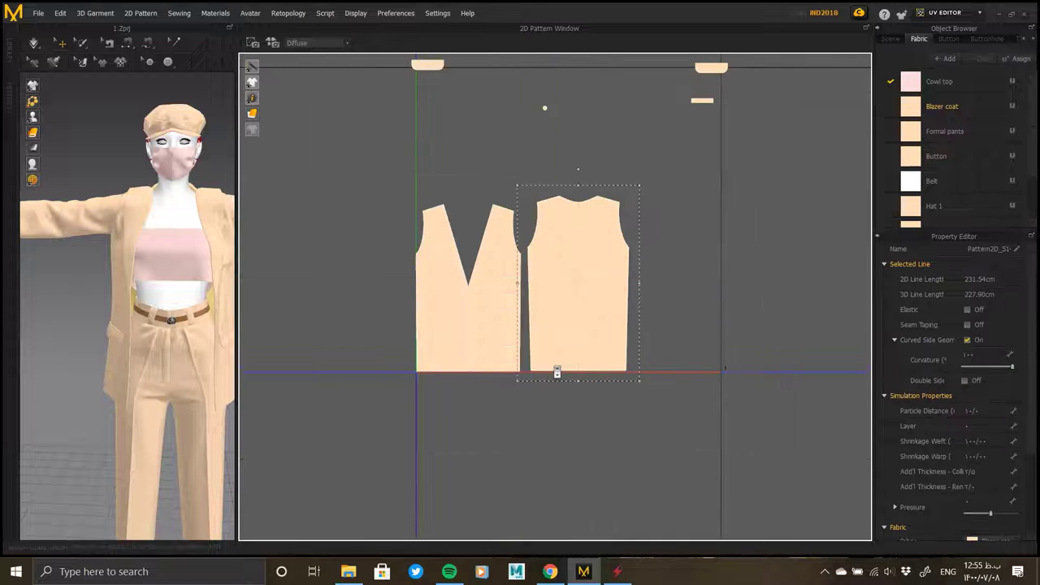
{"action": "scroll", "coordinate": [554, 354], "scroll_direction": "up", "scroll_amount": 2}
{"action": "left_click_drag", "start_coordinate": [552, 355], "coordinate": [543, 355]}
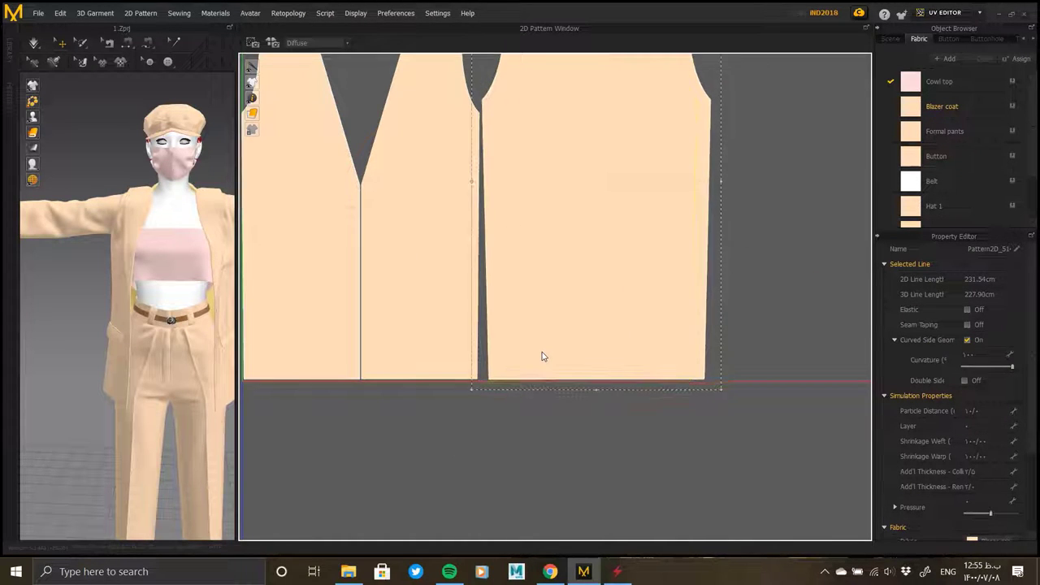
{"action": "scroll", "coordinate": [542, 354], "scroll_direction": "down", "scroll_amount": 4}
{"action": "scroll", "coordinate": [542, 350], "scroll_direction": "down", "scroll_amount": 4}
{"action": "scroll", "coordinate": [587, 339], "scroll_direction": "down", "scroll_amount": 2}
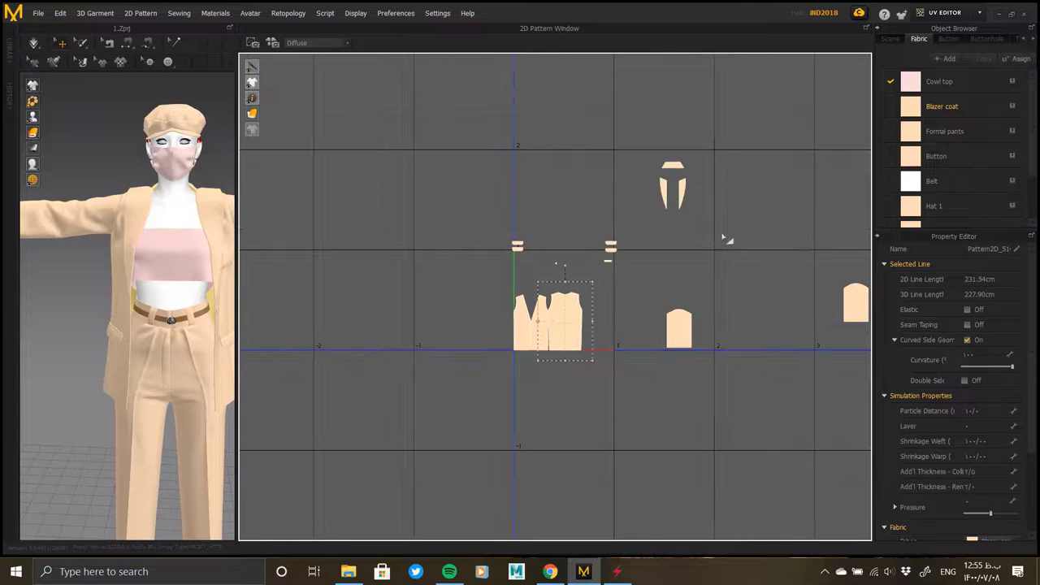
- Move the lapel piece just above the vest and the far-right sleeve above the other sleeve
{"action": "left_click", "coordinate": [683, 163]}
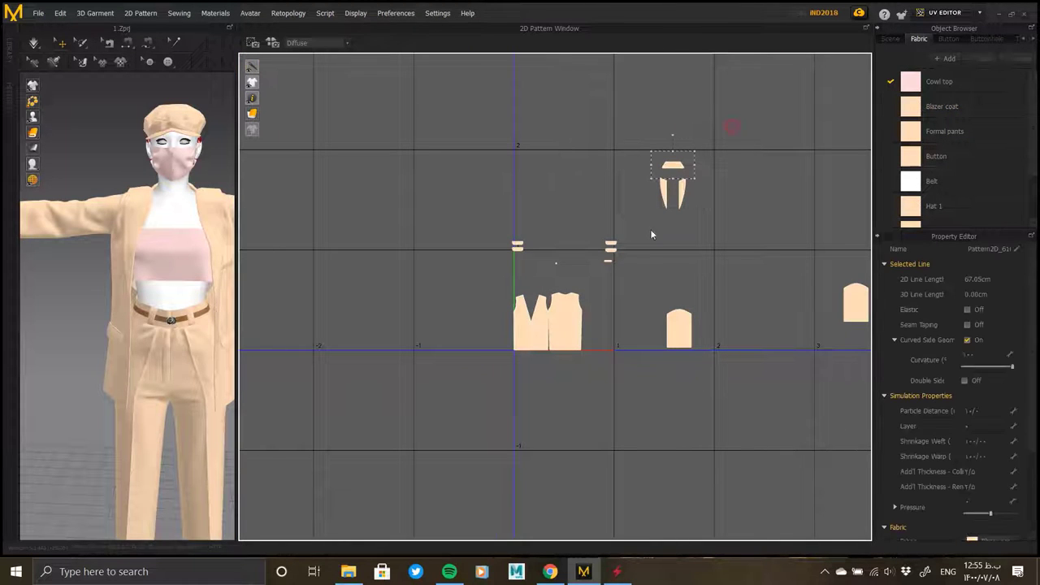
{"action": "left_click", "coordinate": [520, 262]}
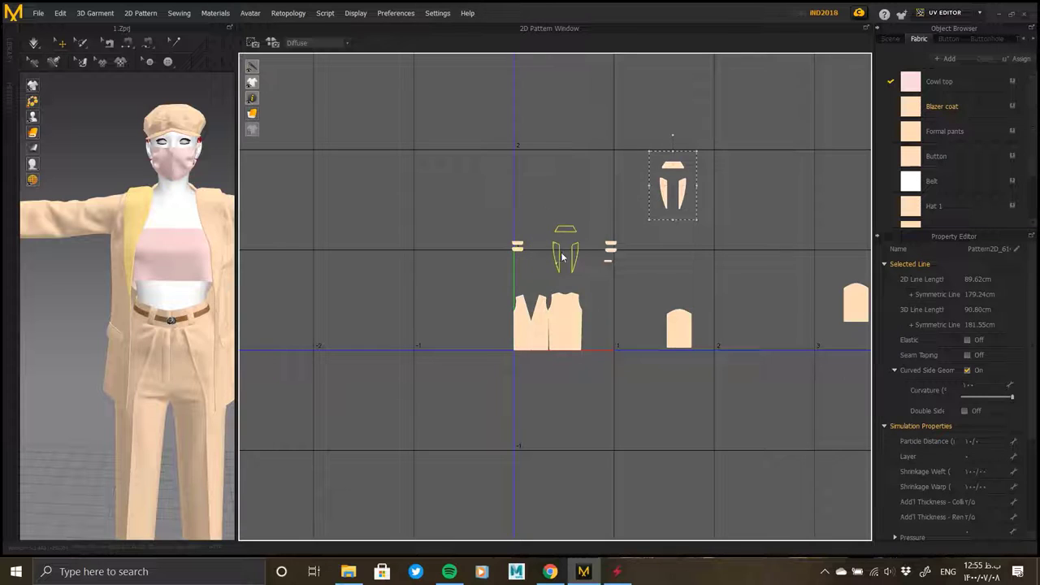
{"action": "left_click", "coordinate": [572, 255]}
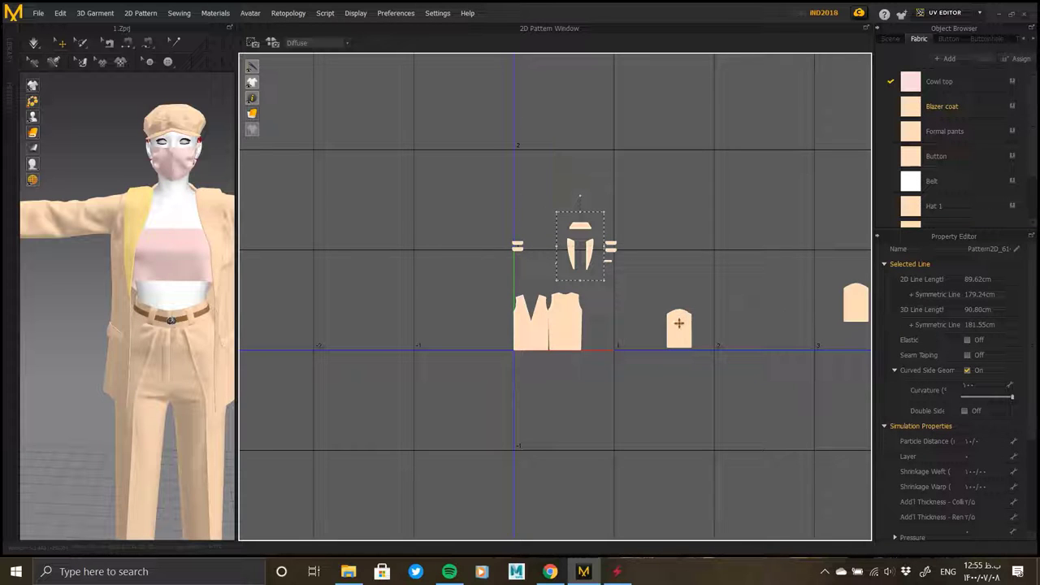
{"action": "left_click_drag", "start_coordinate": [678, 322], "coordinate": [673, 295]}
{"action": "left_click", "coordinate": [524, 248]}
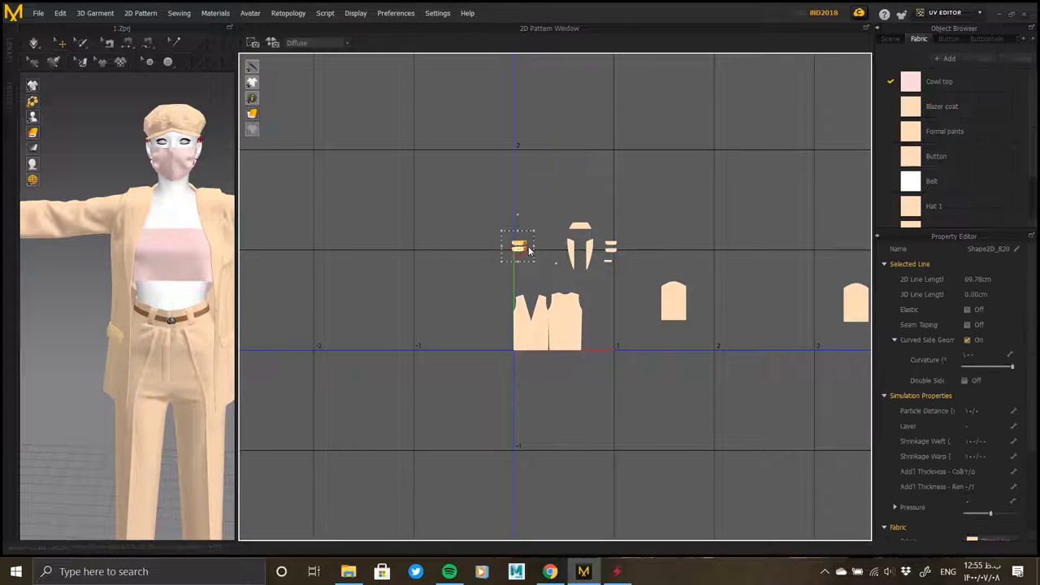
{"action": "left_click", "coordinate": [845, 299]}
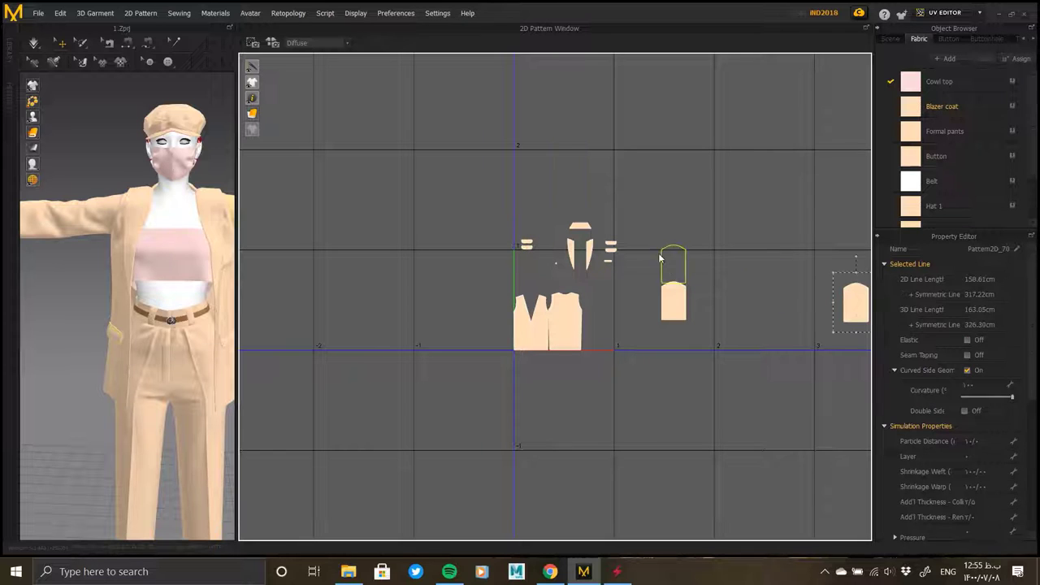
{"action": "left_click", "coordinate": [668, 255]}
- Select all pattern pieces and enlarge them together with a corner handle
{"action": "key", "text": "ctrl+a"}
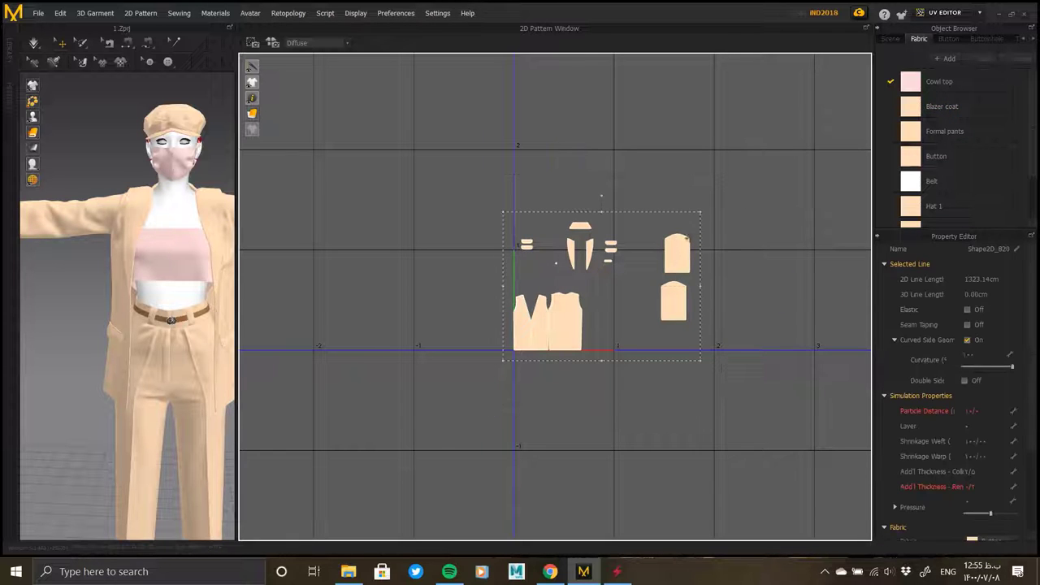
{"action": "left_click", "coordinate": [705, 205]}
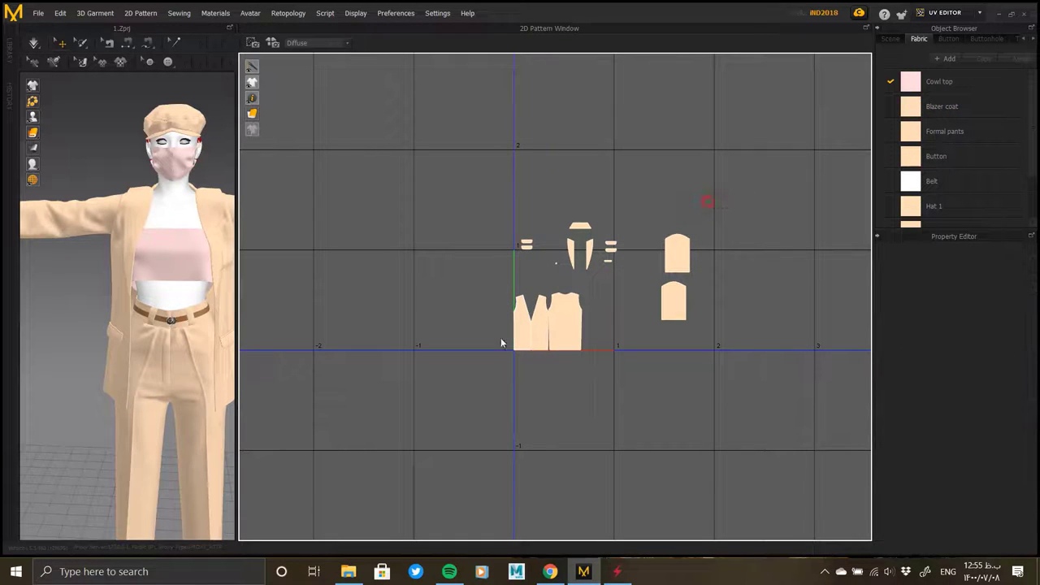
{"action": "key", "text": "ctrl+a"}
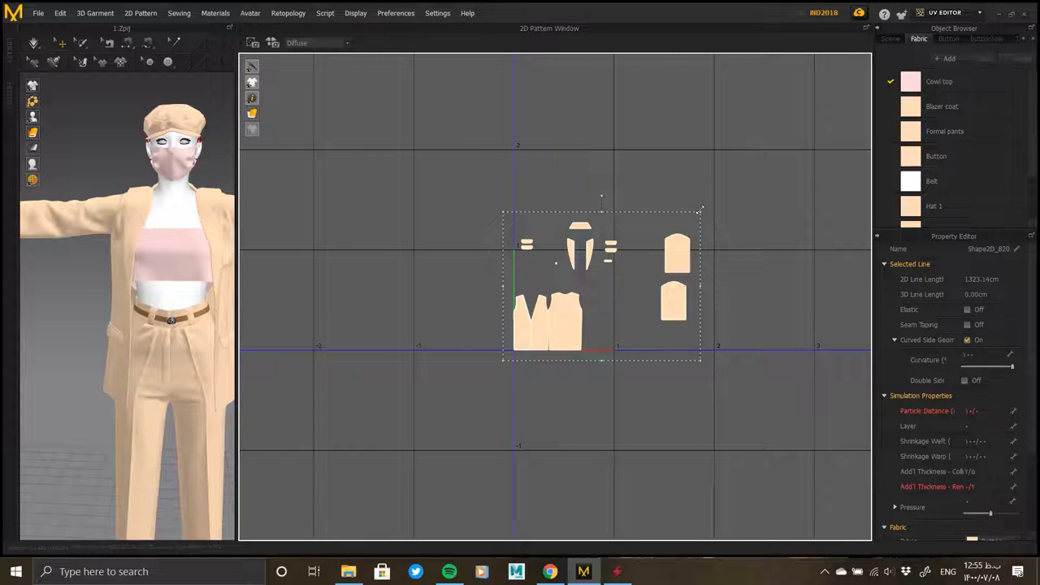
{"action": "mouse_move", "coordinate": [701, 208]}
{"action": "left_mouse_down"}
{"action": "mouse_move", "coordinate": [806, 158]}
{"action": "mouse_move", "coordinate": [752, 208]}
{"action": "left_mouse_up"}
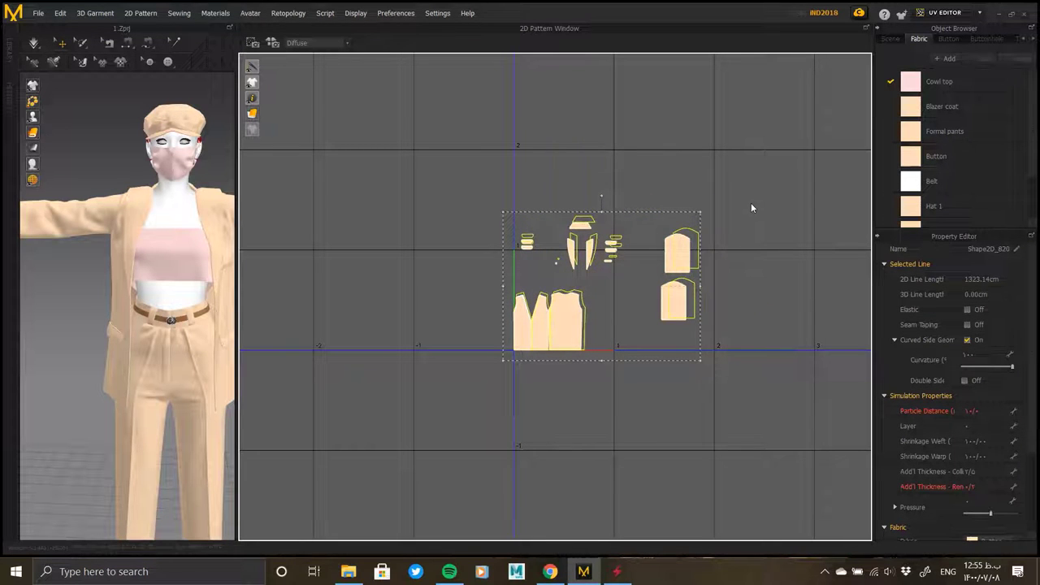
- Line the lower sleeve up beside the back panel and stack the upper sleeve directly above it
{"action": "left_click", "coordinate": [685, 306]}
{"action": "left_click", "coordinate": [607, 333]}
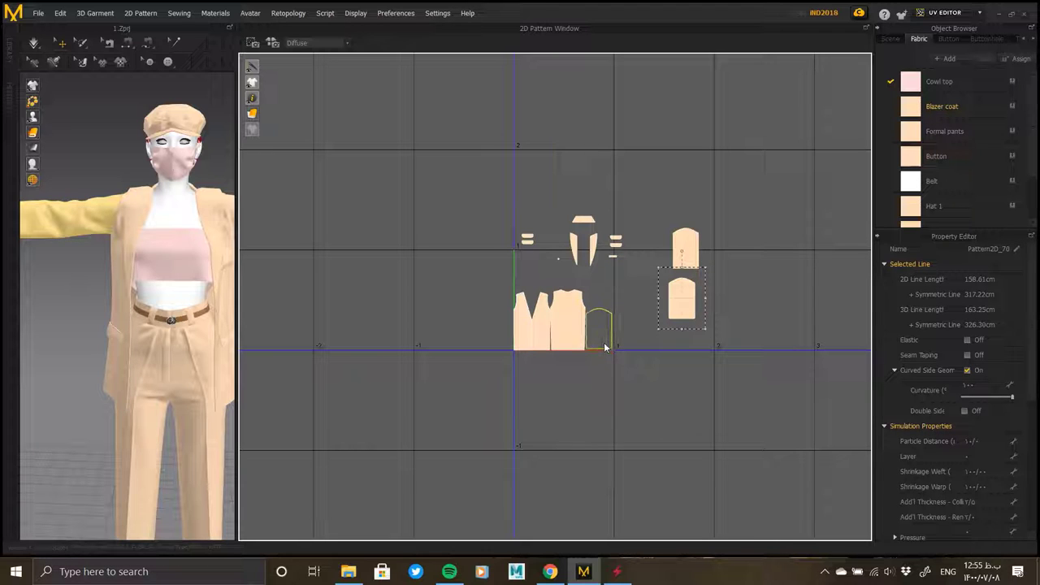
{"action": "left_click", "coordinate": [604, 347]}
{"action": "scroll", "coordinate": [604, 347], "scroll_direction": "up", "scroll_amount": 3}
{"action": "scroll", "coordinate": [610, 339], "scroll_direction": "up", "scroll_amount": 3}
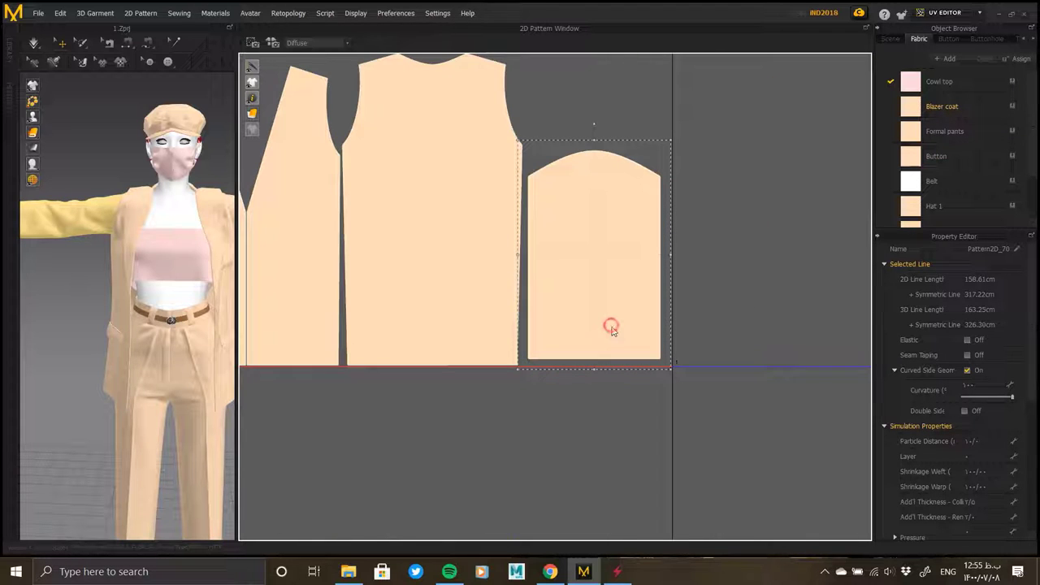
{"action": "left_click_drag", "start_coordinate": [611, 333], "coordinate": [605, 337]}
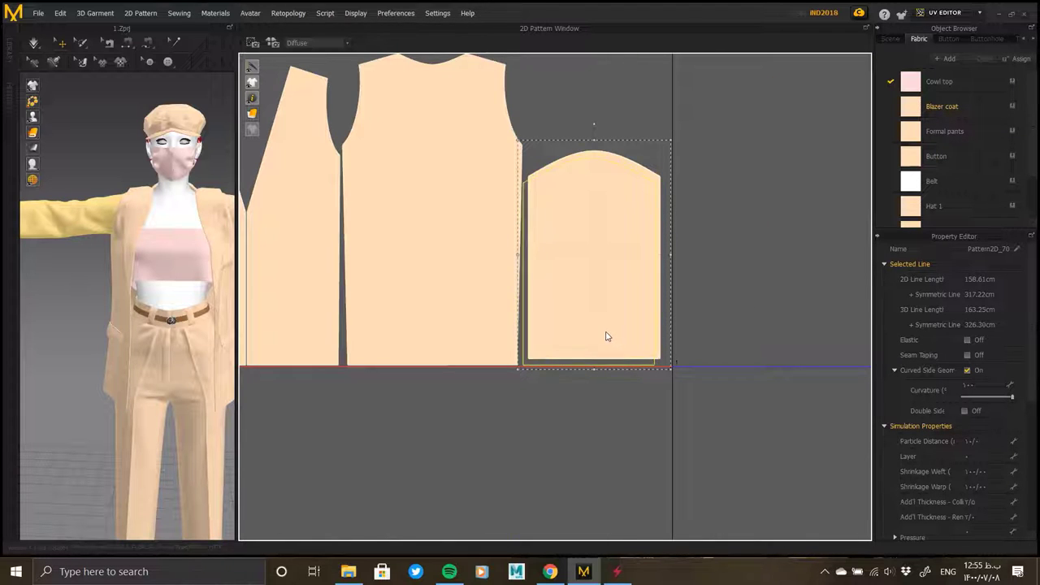
{"action": "scroll", "coordinate": [605, 355], "scroll_direction": "down", "scroll_amount": 4}
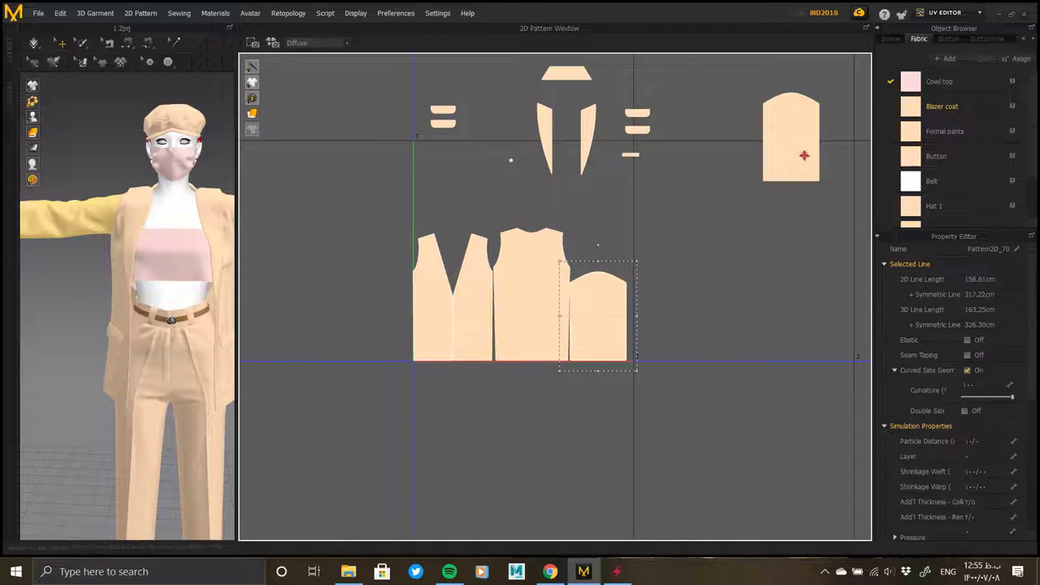
{"action": "mouse_move", "coordinate": [803, 156]}
{"action": "left_mouse_down"}
{"action": "mouse_move", "coordinate": [619, 230]}
{"action": "mouse_move", "coordinate": [598, 251]}
{"action": "left_mouse_up"}
{"action": "scroll", "coordinate": [613, 243], "scroll_direction": "up", "scroll_amount": 4}
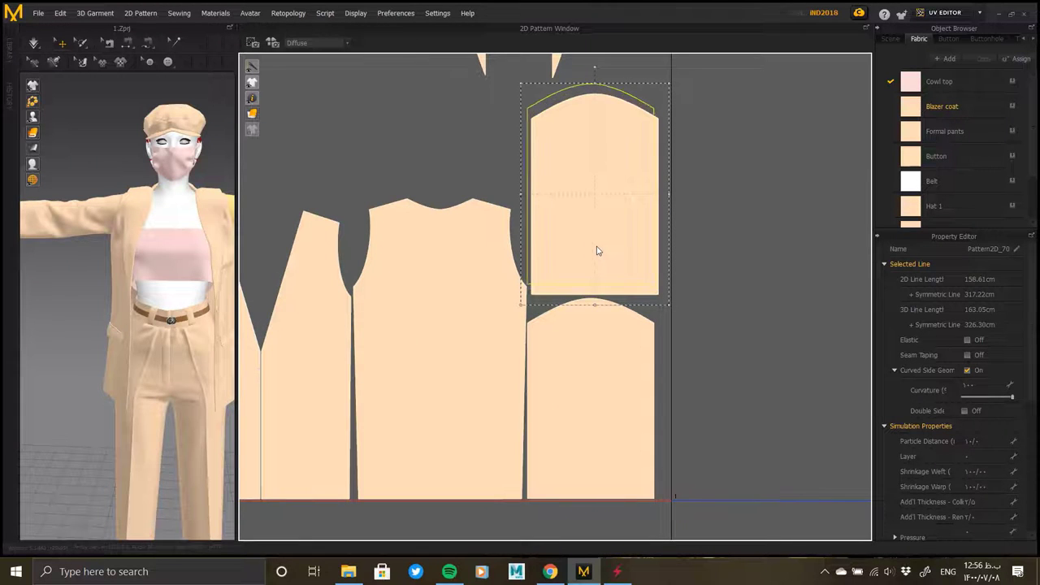
{"action": "scroll", "coordinate": [599, 292], "scroll_direction": "down", "scroll_amount": 2}
{"action": "scroll", "coordinate": [599, 301], "scroll_direction": "down", "scroll_amount": 1}
- Move both lapel pieces down beside the body panels and nudge the dart pair into place
{"action": "scroll", "coordinate": [546, 162], "scroll_direction": "up", "scroll_amount": 2}
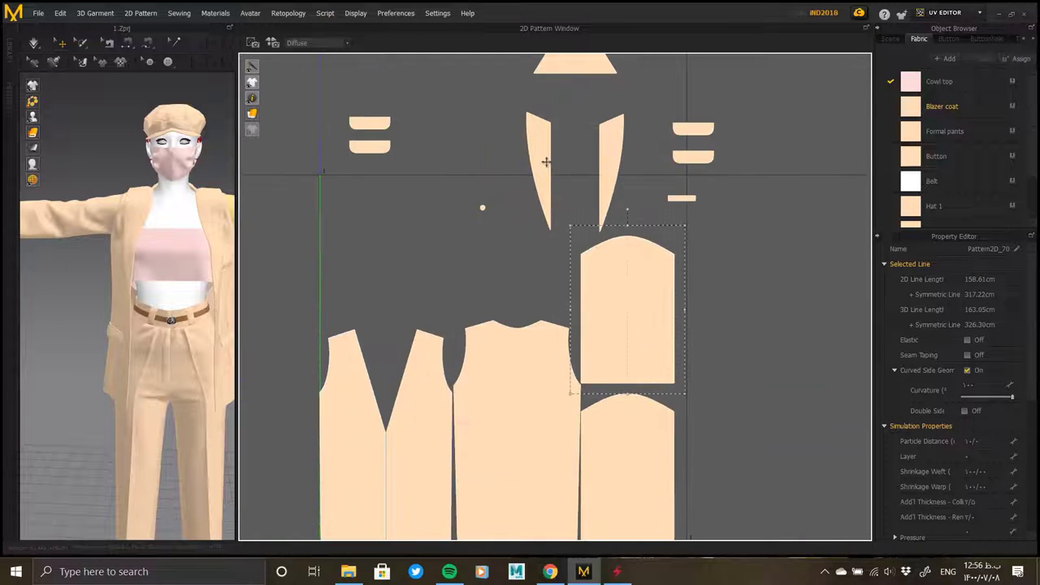
{"action": "left_click_drag", "start_coordinate": [544, 164], "coordinate": [559, 240]}
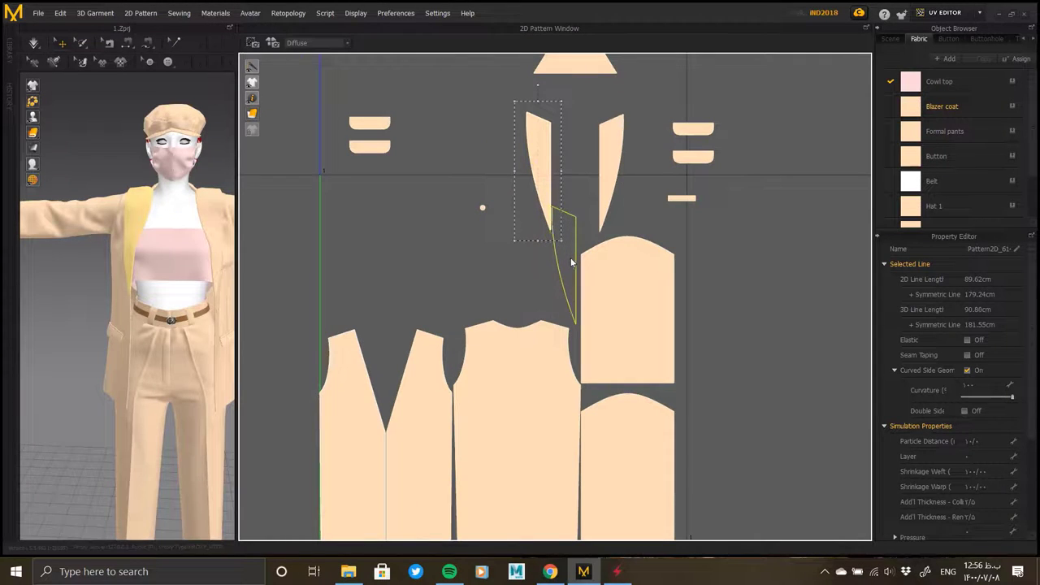
{"action": "left_click_drag", "start_coordinate": [571, 263], "coordinate": [572, 269]}
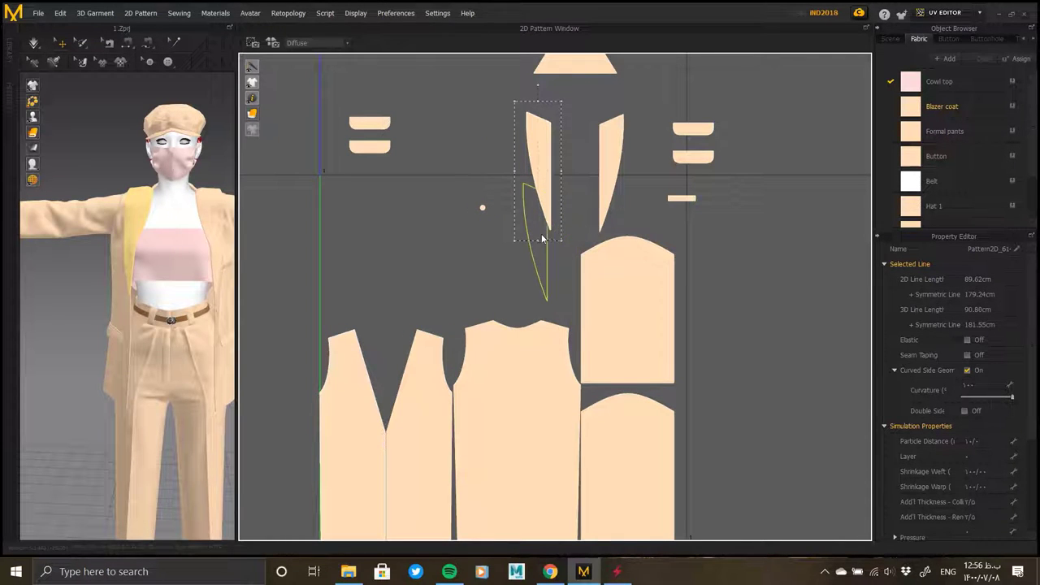
{"action": "mouse_move", "coordinate": [610, 154]}
{"action": "left_mouse_down"}
{"action": "mouse_move", "coordinate": [571, 231]}
{"action": "mouse_move", "coordinate": [561, 227]}
{"action": "left_mouse_up"}
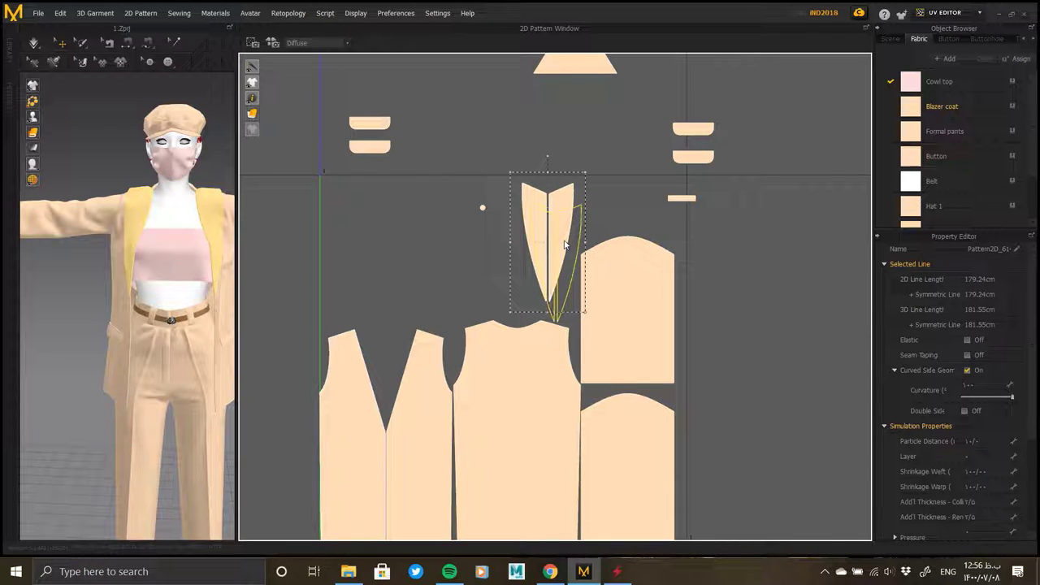
{"action": "left_click_drag", "start_coordinate": [567, 245], "coordinate": [576, 267]}
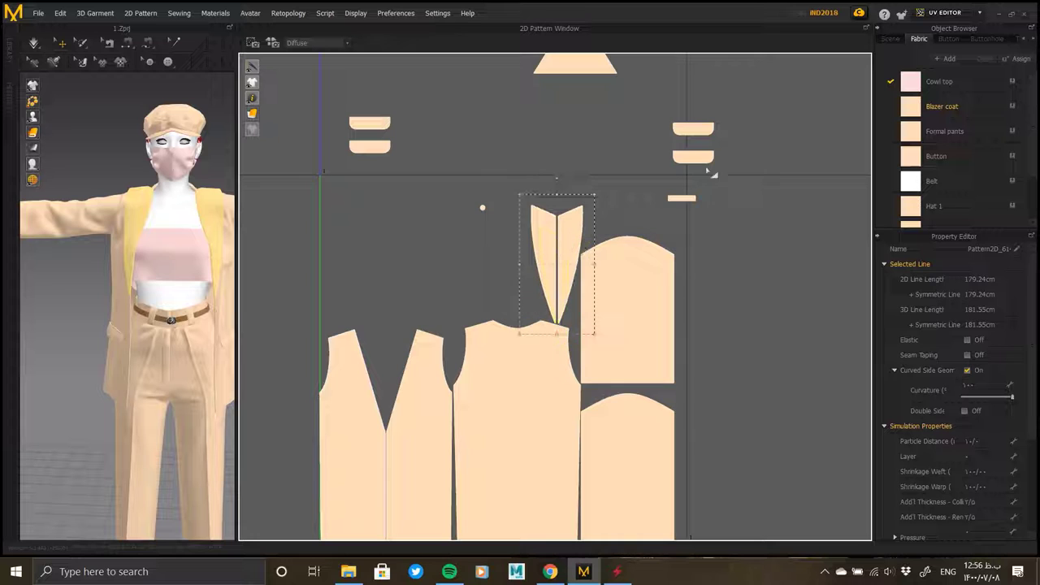
- Pack the button, strip, both pocket-flap pairs and collar trapezoid among the body panels
{"action": "left_click", "coordinate": [481, 207]}
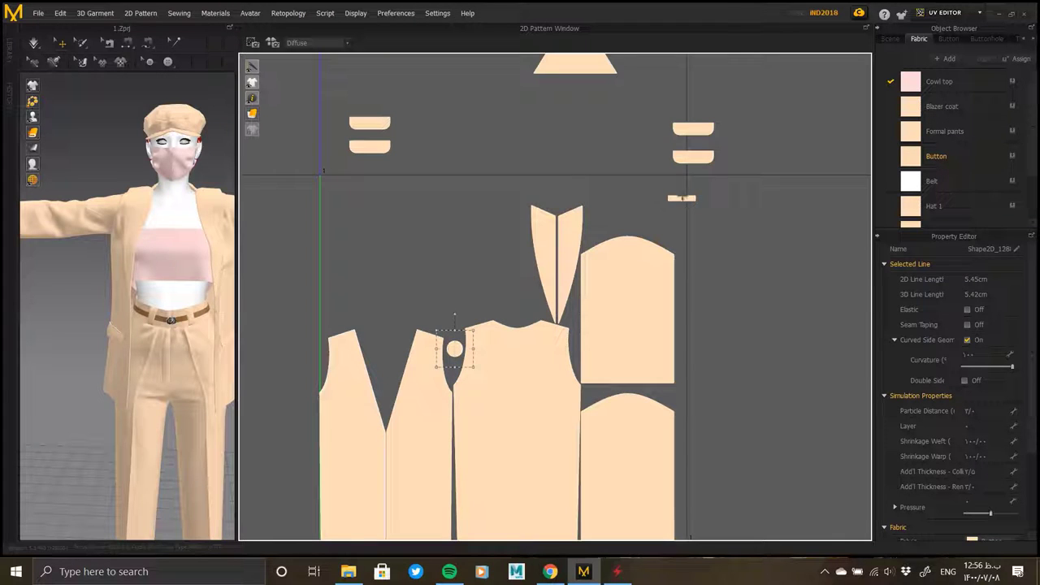
{"action": "left_click_drag", "start_coordinate": [681, 198], "coordinate": [584, 233]}
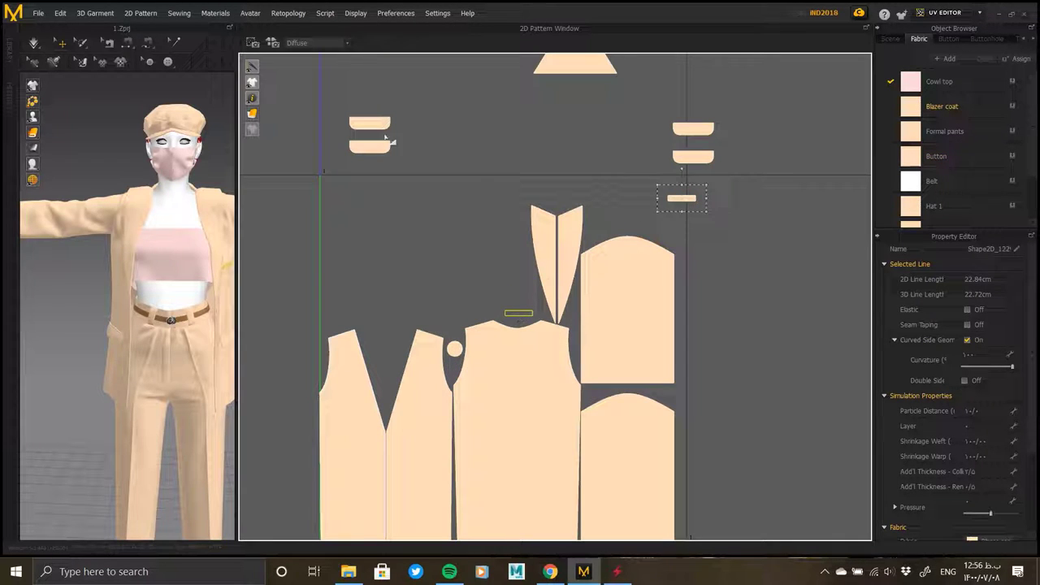
{"action": "left_click_drag", "start_coordinate": [380, 147], "coordinate": [516, 254]}
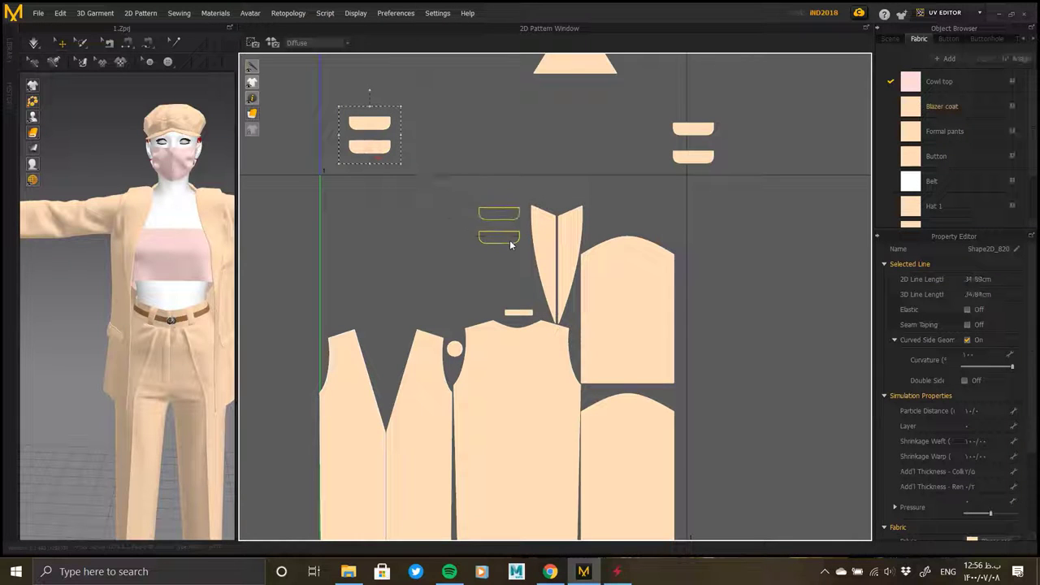
{"action": "left_click_drag", "start_coordinate": [712, 134], "coordinate": [555, 258]}
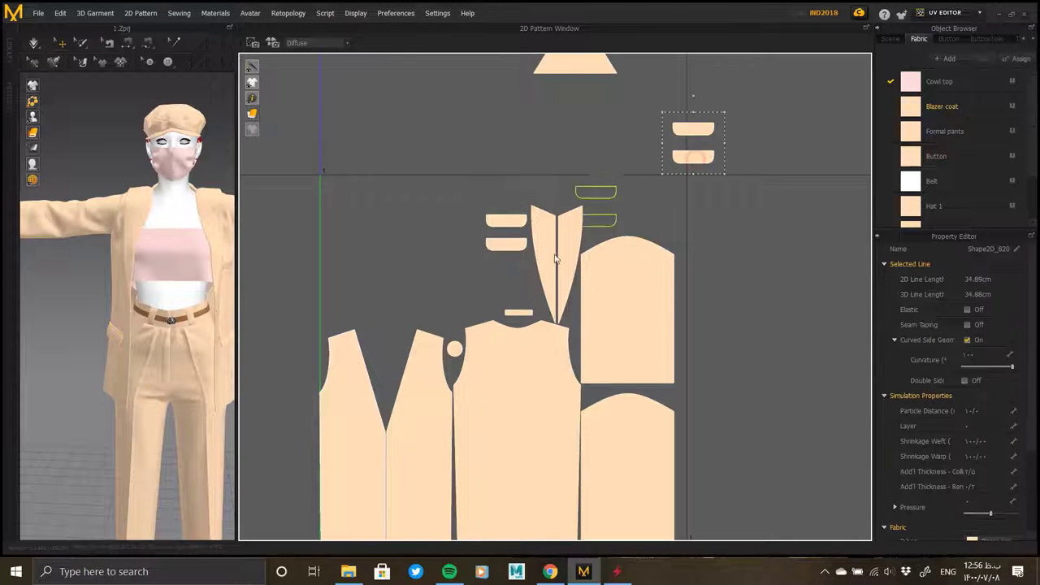
{"action": "left_click_drag", "start_coordinate": [510, 296], "coordinate": [510, 294]}
{"action": "middle_click_drag", "start_coordinate": [612, 141], "coordinate": [648, 239]}
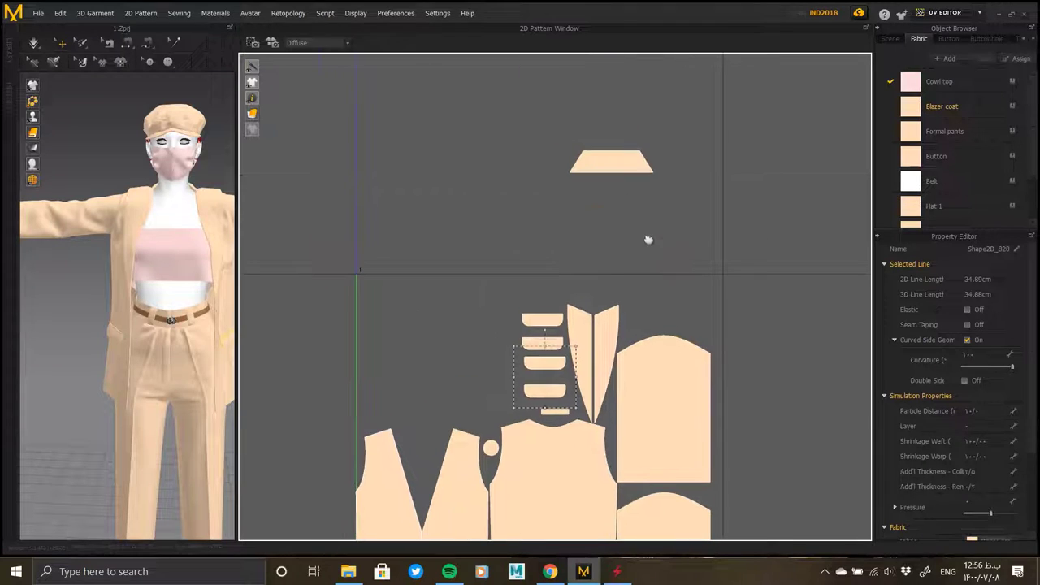
{"action": "left_click_drag", "start_coordinate": [640, 162], "coordinate": [452, 402]}
- Drag the bounding-box corner to enlarge all blazer pieces to fill the 0–1 UV square
{"action": "scroll", "coordinate": [648, 239], "scroll_direction": "down", "scroll_amount": 4}
{"action": "scroll", "coordinate": [647, 239], "scroll_direction": "down", "scroll_amount": 1}
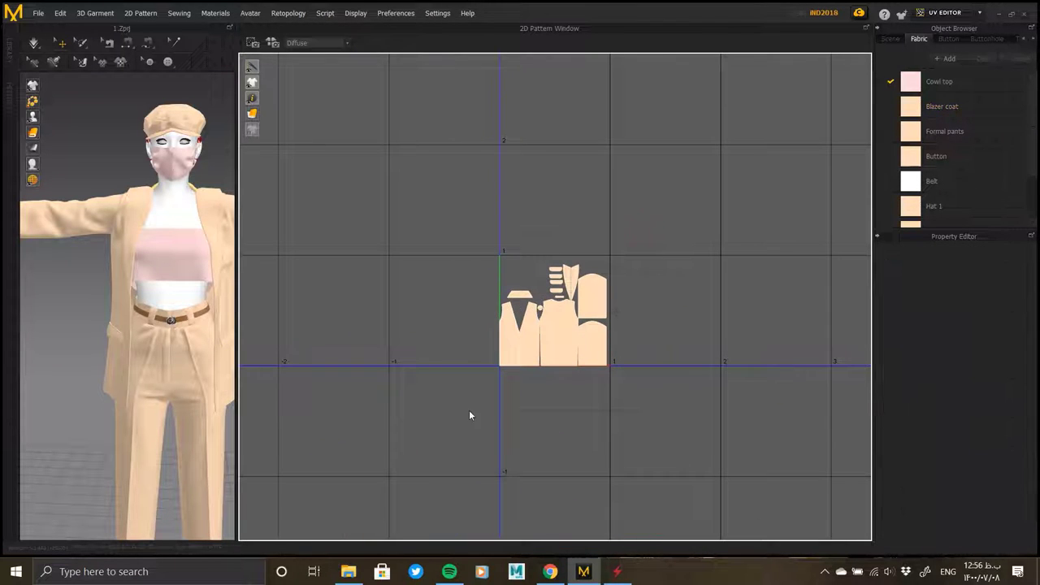
{"action": "scroll", "coordinate": [617, 290], "scroll_direction": "up", "scroll_amount": 2}
{"action": "scroll", "coordinate": [618, 290], "scroll_direction": "up", "scroll_amount": 3}
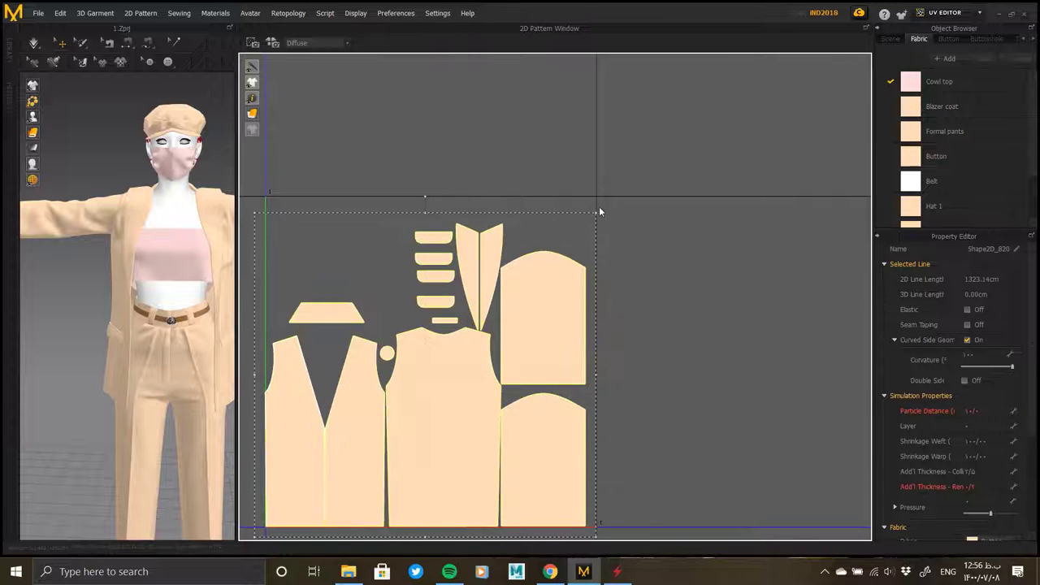
{"action": "mouse_move", "coordinate": [600, 212]}
{"action": "left_mouse_down"}
{"action": "mouse_move", "coordinate": [610, 205]}
{"action": "mouse_move", "coordinate": [619, 219]}
{"action": "left_mouse_up"}
{"action": "scroll", "coordinate": [593, 258], "scroll_direction": "up", "scroll_amount": 3}
{"action": "scroll", "coordinate": [615, 239], "scroll_direction": "down", "scroll_amount": 4}
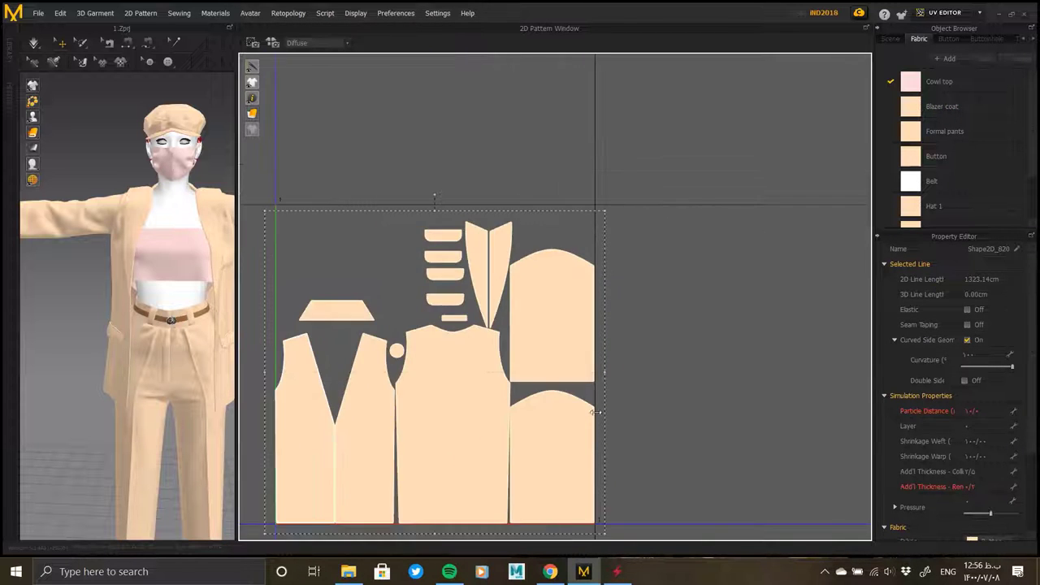
{"action": "scroll", "coordinate": [611, 472], "scroll_direction": "up", "scroll_amount": 5}
{"action": "scroll", "coordinate": [634, 262], "scroll_direction": "down", "scroll_amount": 2}
{"action": "scroll", "coordinate": [634, 263], "scroll_direction": "down", "scroll_amount": 2}
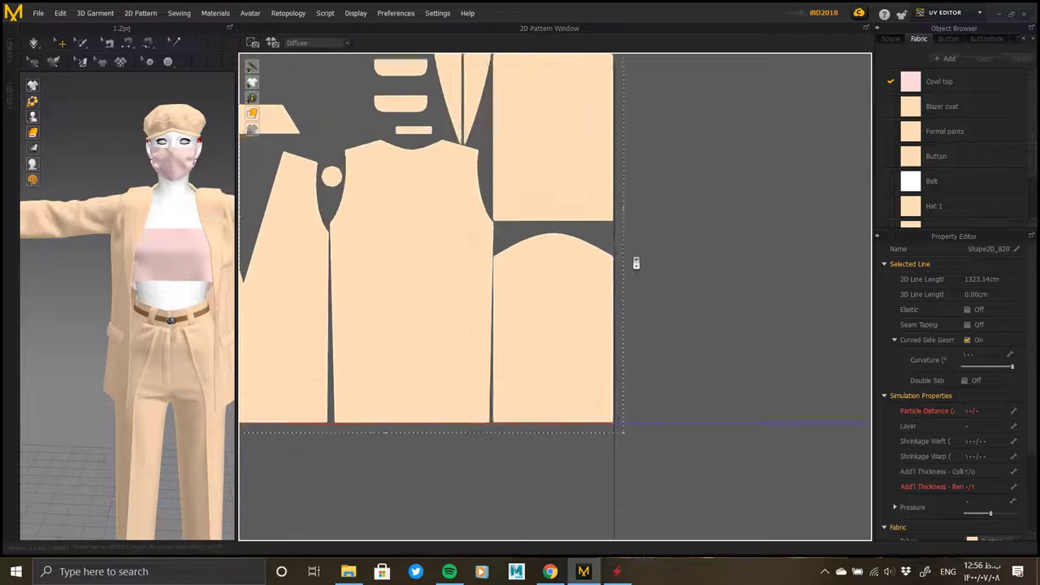
{"action": "scroll", "coordinate": [564, 390], "scroll_direction": "up", "scroll_amount": 5}
{"action": "scroll", "coordinate": [471, 427], "scroll_direction": "down", "scroll_amount": 3}
{"action": "scroll", "coordinate": [408, 420], "scroll_direction": "up", "scroll_amount": 2}
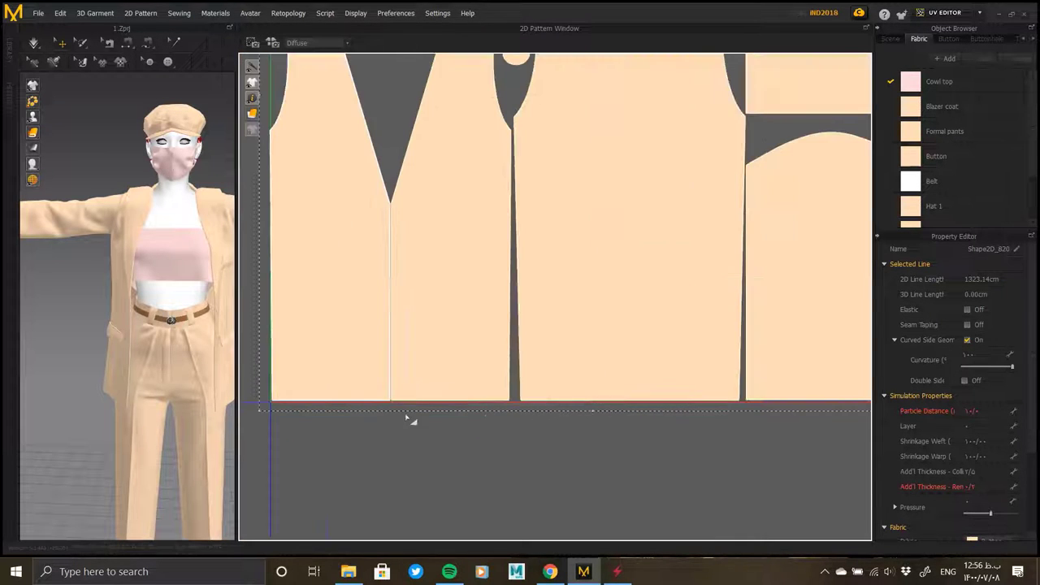
{"action": "scroll", "coordinate": [411, 373], "scroll_direction": "down", "scroll_amount": 2}
{"action": "scroll", "coordinate": [348, 317], "scroll_direction": "up", "scroll_amount": 5}
{"action": "scroll", "coordinate": [349, 317], "scroll_direction": "up", "scroll_amount": 1}
{"action": "scroll", "coordinate": [387, 367], "scroll_direction": "down", "scroll_amount": 2}
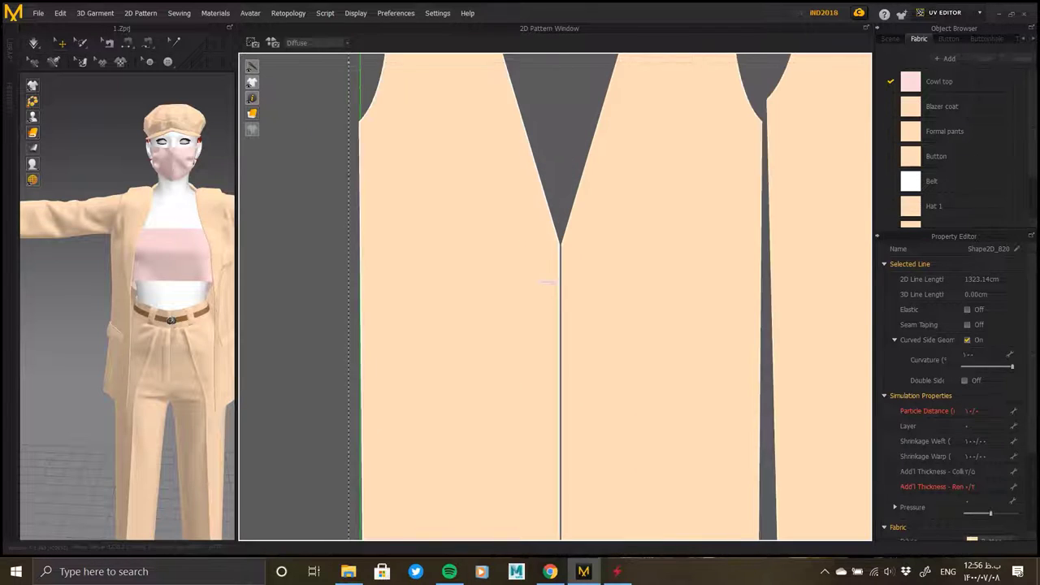
{"action": "scroll", "coordinate": [345, 122], "scroll_direction": "up", "scroll_amount": 2}
{"action": "scroll", "coordinate": [406, 210], "scroll_direction": "down", "scroll_amount": 2}
{"action": "scroll", "coordinate": [467, 208], "scroll_direction": "down", "scroll_amount": 1}
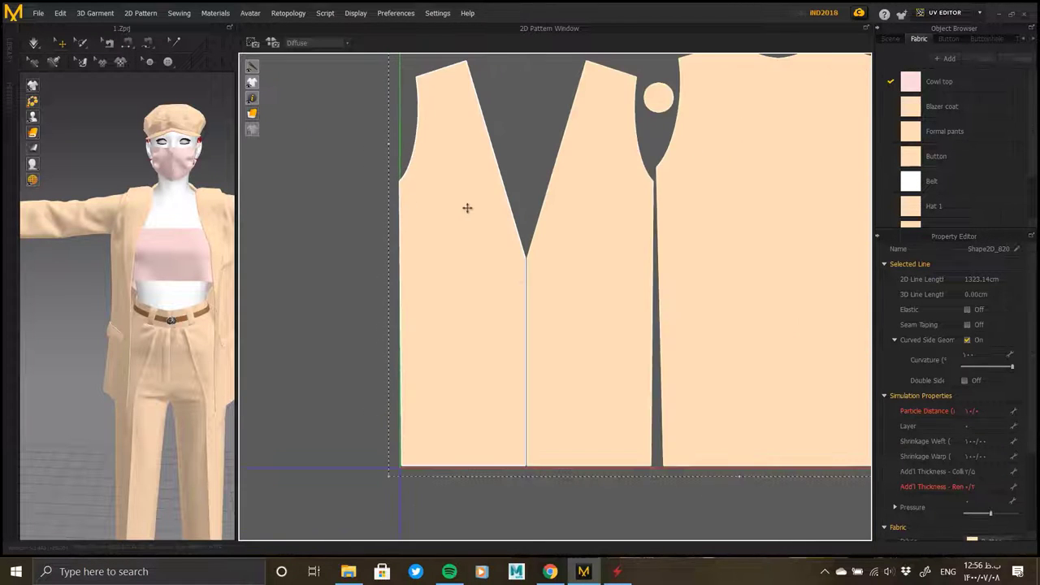
{"action": "scroll", "coordinate": [474, 216], "scroll_direction": "down", "scroll_amount": 1}
{"action": "scroll", "coordinate": [470, 214], "scroll_direction": "down", "scroll_amount": 1}
{"action": "scroll", "coordinate": [492, 208], "scroll_direction": "up", "scroll_amount": 2}
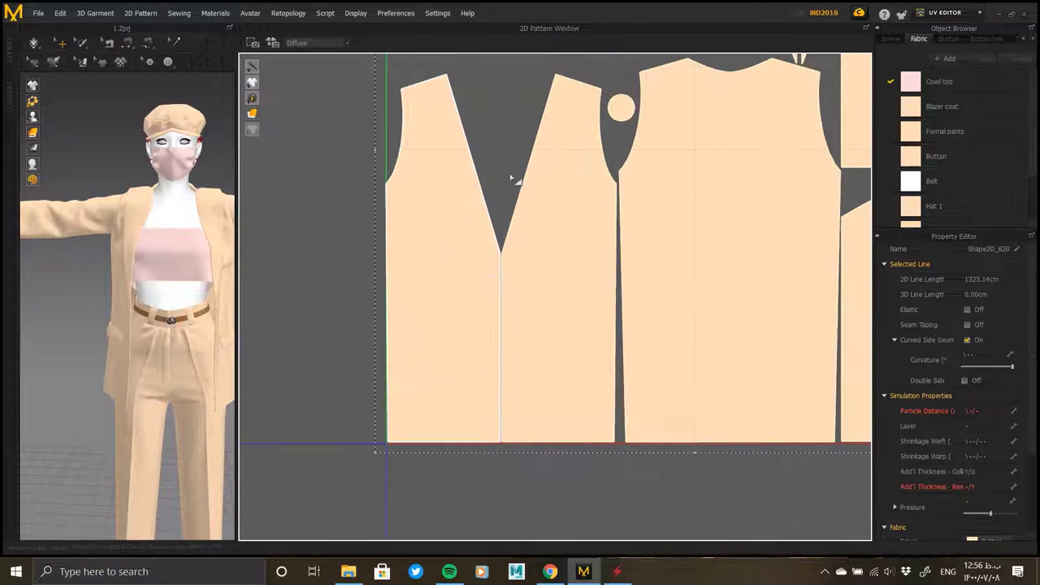
- Clear the line selection and zoom in to inspect the dart edge of the scaled panels
{"action": "key", "text": "Escape"}
{"action": "scroll", "coordinate": [577, 195], "scroll_direction": "up", "scroll_amount": 2}
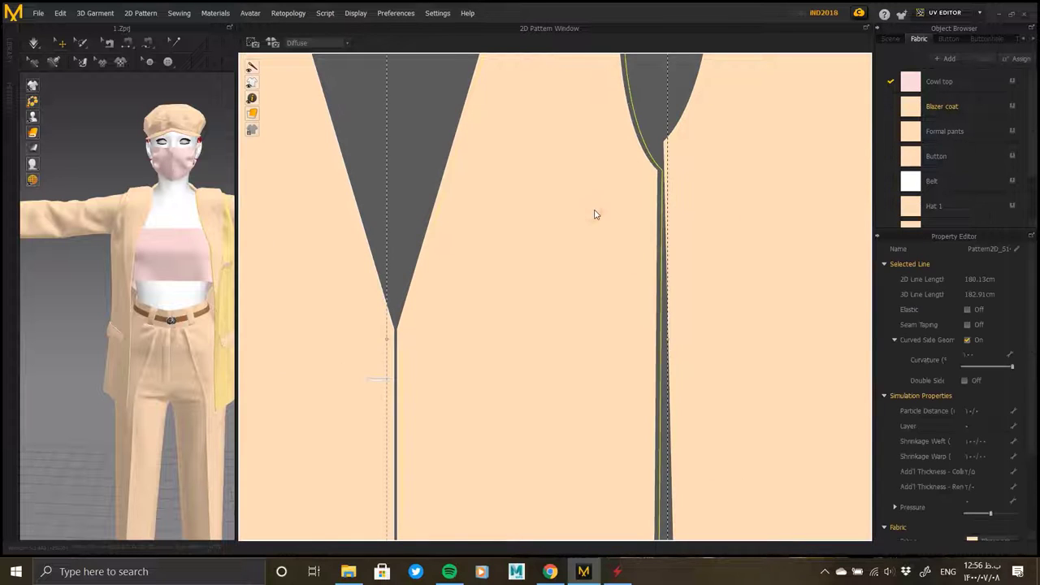
{"action": "scroll", "coordinate": [597, 214], "scroll_direction": "down", "scroll_amount": 1}
{"action": "scroll", "coordinate": [390, 214], "scroll_direction": "down", "scroll_amount": 2}
{"action": "scroll", "coordinate": [425, 249], "scroll_direction": "up", "scroll_amount": 2}
{"action": "scroll", "coordinate": [501, 302], "scroll_direction": "up", "scroll_amount": 1}
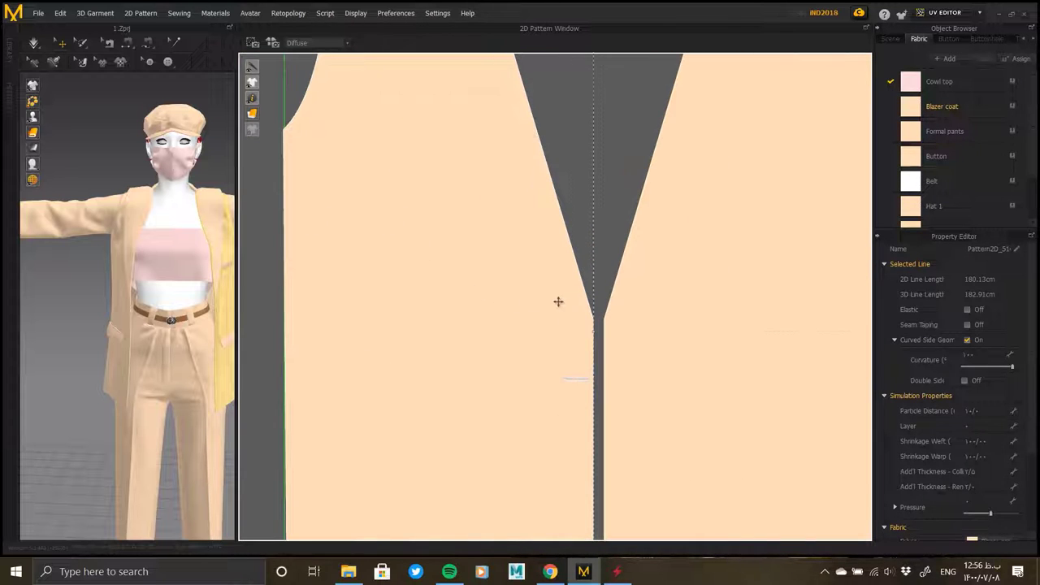
{"action": "left_click", "coordinate": [562, 302]}
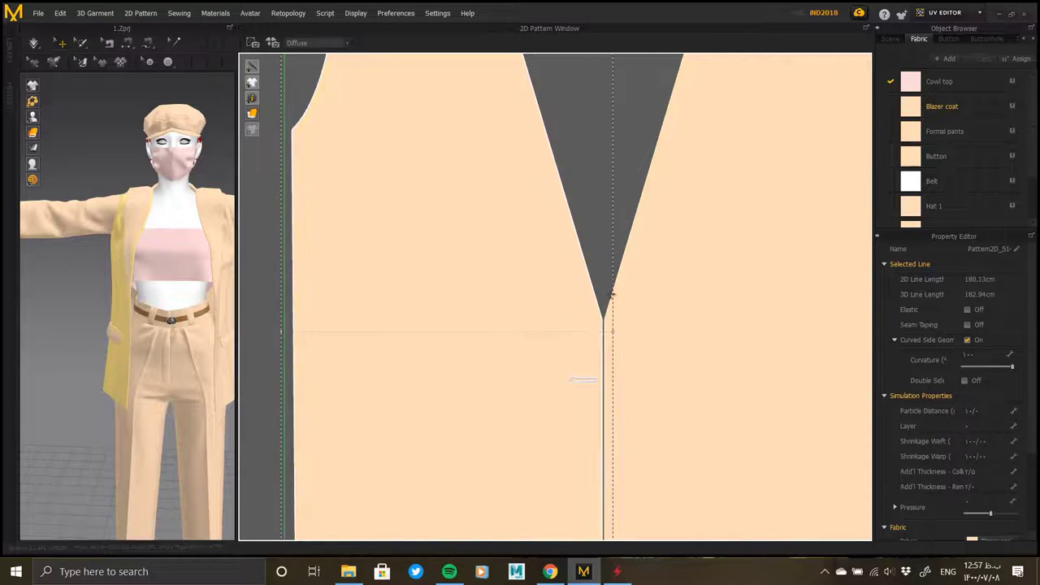
{"action": "scroll", "coordinate": [569, 302], "scroll_direction": "down", "scroll_amount": 1}
{"action": "scroll", "coordinate": [571, 296], "scroll_direction": "down", "scroll_amount": 1}
{"action": "scroll", "coordinate": [561, 297], "scroll_direction": "down", "scroll_amount": 1}
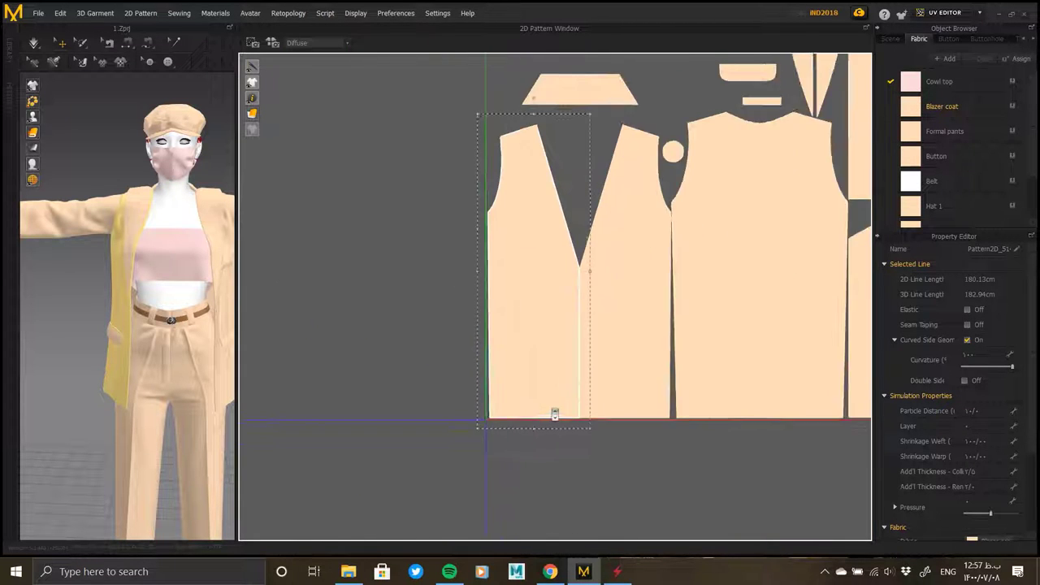
{"action": "scroll", "coordinate": [457, 417], "scroll_direction": "up", "scroll_amount": 2}
{"action": "scroll", "coordinate": [425, 404], "scroll_direction": "down", "scroll_amount": 2}
{"action": "scroll", "coordinate": [425, 403], "scroll_direction": "down", "scroll_amount": 1}
{"action": "scroll", "coordinate": [708, 268], "scroll_direction": "up", "scroll_amount": 2}
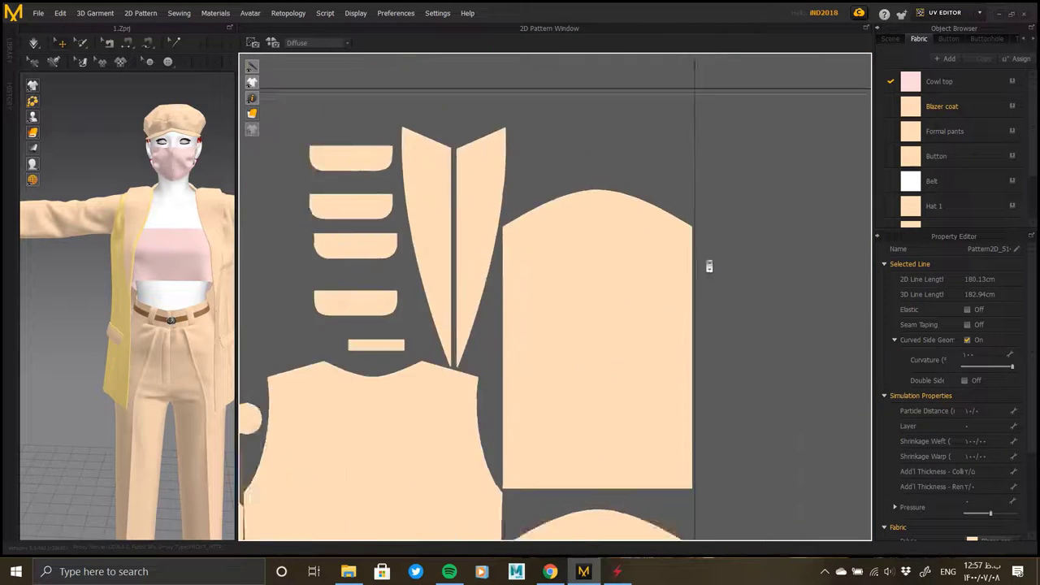
{"action": "scroll", "coordinate": [713, 371], "scroll_direction": "up", "scroll_amount": 2}
{"action": "scroll", "coordinate": [755, 309], "scroll_direction": "down", "scroll_amount": 5}
{"action": "scroll", "coordinate": [789, 254], "scroll_direction": "down", "scroll_amount": 1}
{"action": "scroll", "coordinate": [708, 297], "scroll_direction": "up", "scroll_amount": 2}
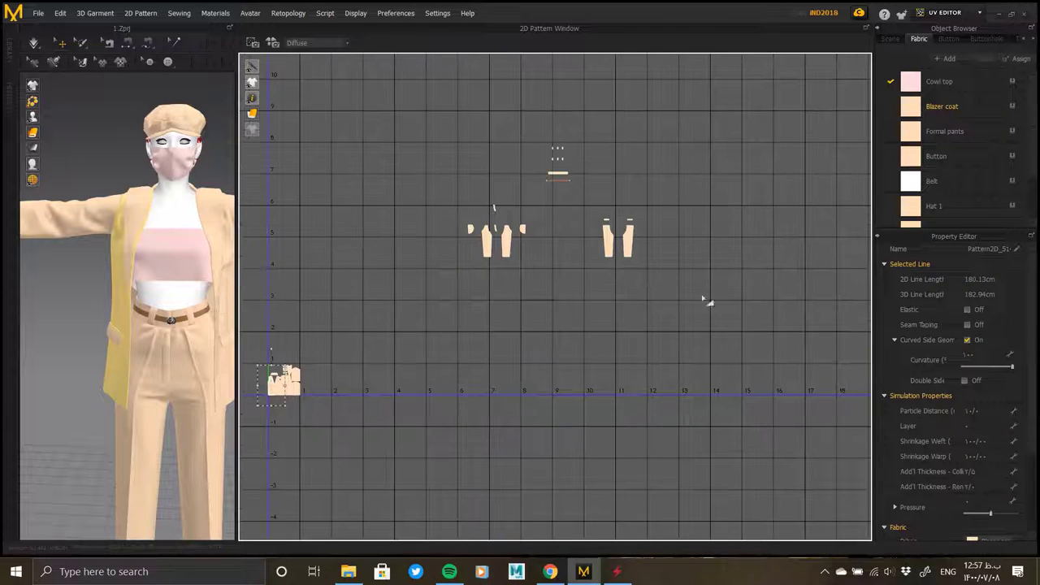
- Select the trouser pieces: waistband line, thin sliver piece and both pant legs
{"action": "left_click", "coordinate": [558, 177]}
{"action": "scroll", "coordinate": [745, 280], "scroll_direction": "up", "scroll_amount": 2}
{"action": "scroll", "coordinate": [746, 281], "scroll_direction": "up", "scroll_amount": 2}
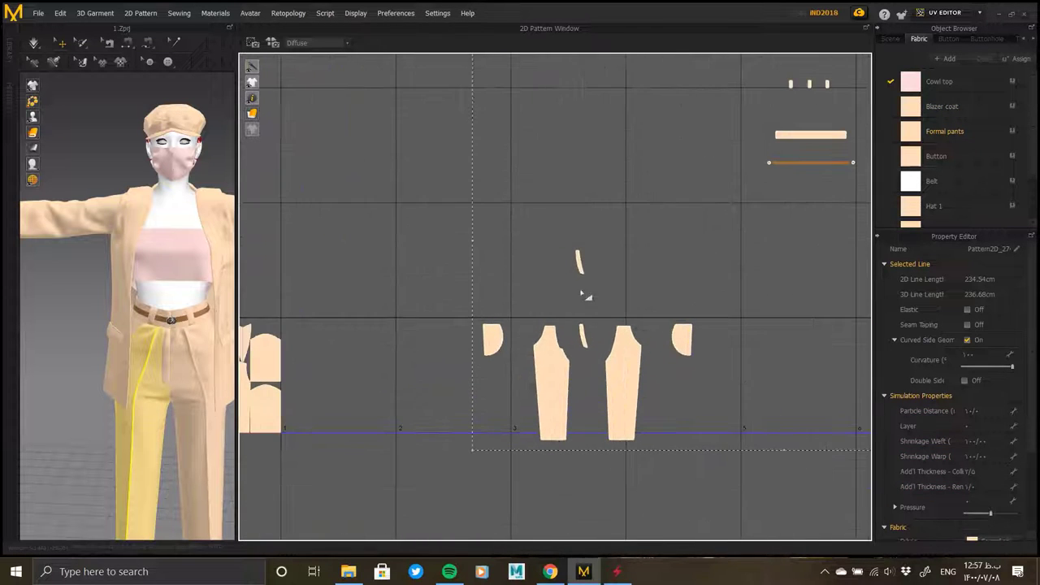
{"action": "scroll", "coordinate": [618, 201], "scroll_direction": "down", "scroll_amount": 3}
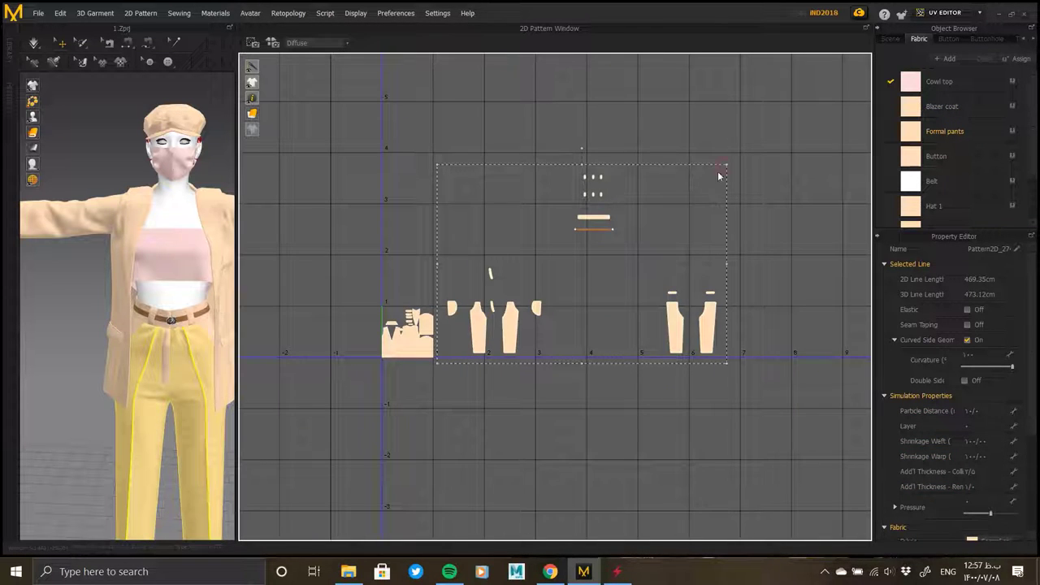
{"action": "scroll", "coordinate": [353, 446], "scroll_direction": "up", "scroll_amount": 1}
{"action": "scroll", "coordinate": [353, 447], "scroll_direction": "up", "scroll_amount": 1}
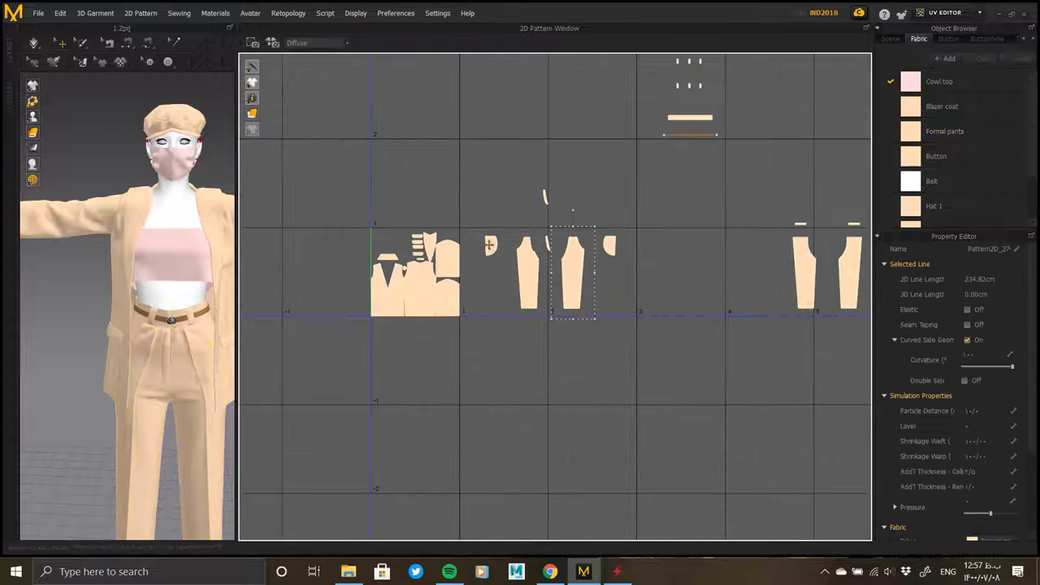
{"action": "scroll", "coordinate": [625, 250], "scroll_direction": "up", "scroll_amount": 5}
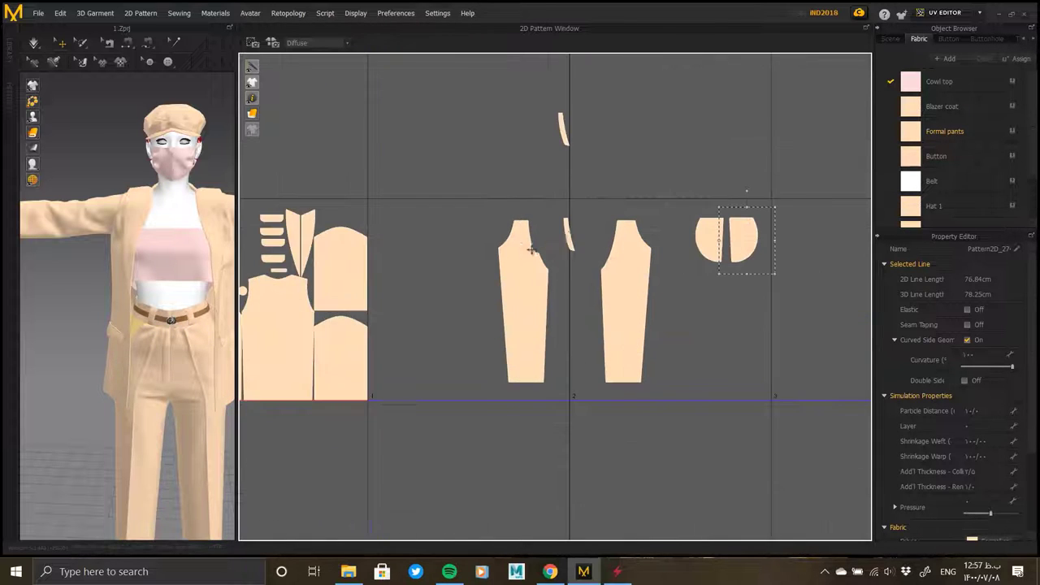
{"action": "scroll", "coordinate": [569, 244], "scroll_direction": "up", "scroll_amount": 1}
{"action": "left_click", "coordinate": [568, 236]}
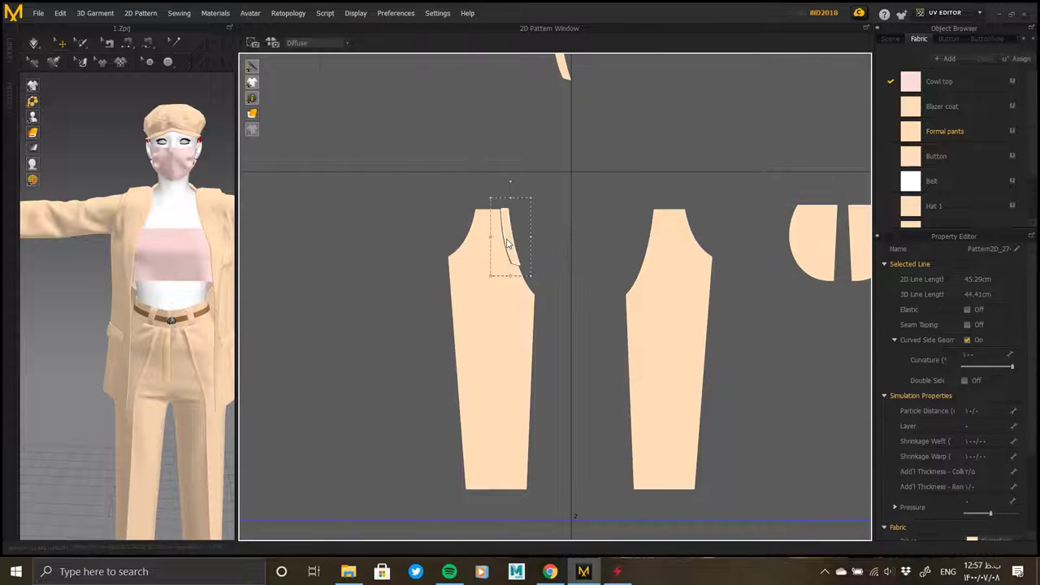
{"action": "scroll", "coordinate": [569, 260], "scroll_direction": "down", "scroll_amount": 2}
{"action": "left_click", "coordinate": [604, 290]}
{"action": "scroll", "coordinate": [530, 294], "scroll_direction": "up", "scroll_amount": 4}
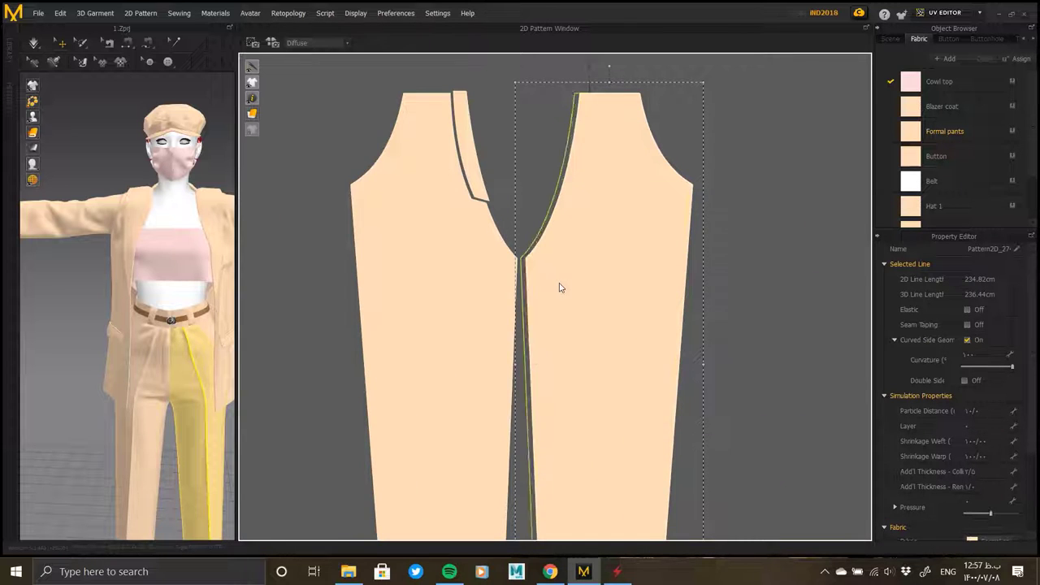
{"action": "scroll", "coordinate": [560, 288], "scroll_direction": "down", "scroll_amount": 4}
{"action": "scroll", "coordinate": [550, 236], "scroll_direction": "down", "scroll_amount": 2}
{"action": "scroll", "coordinate": [727, 252], "scroll_direction": "up", "scroll_amount": 5}
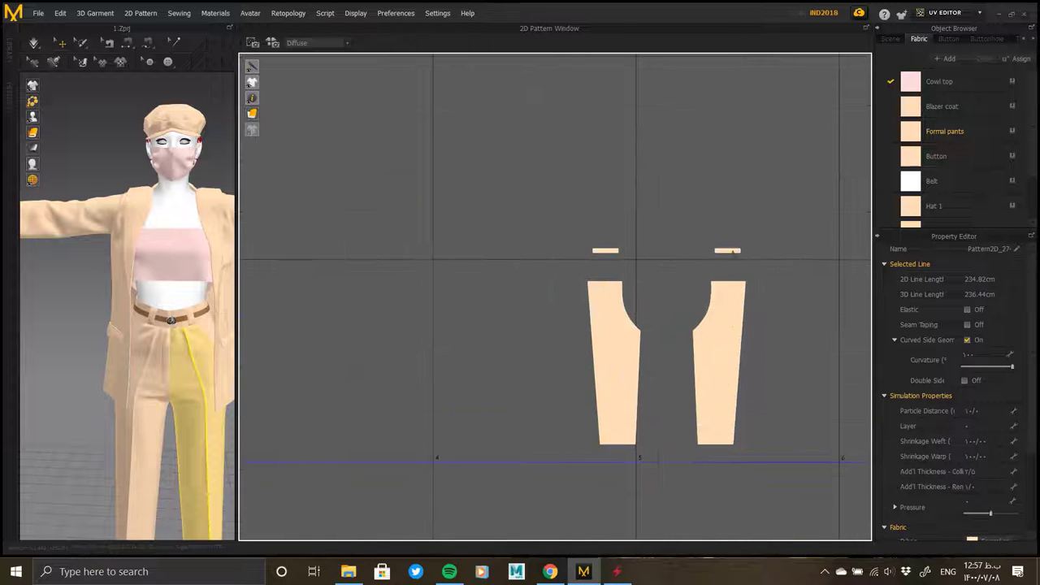
{"action": "left_click", "coordinate": [696, 333]}
{"action": "scroll", "coordinate": [658, 343], "scroll_direction": "down", "scroll_amount": 3}
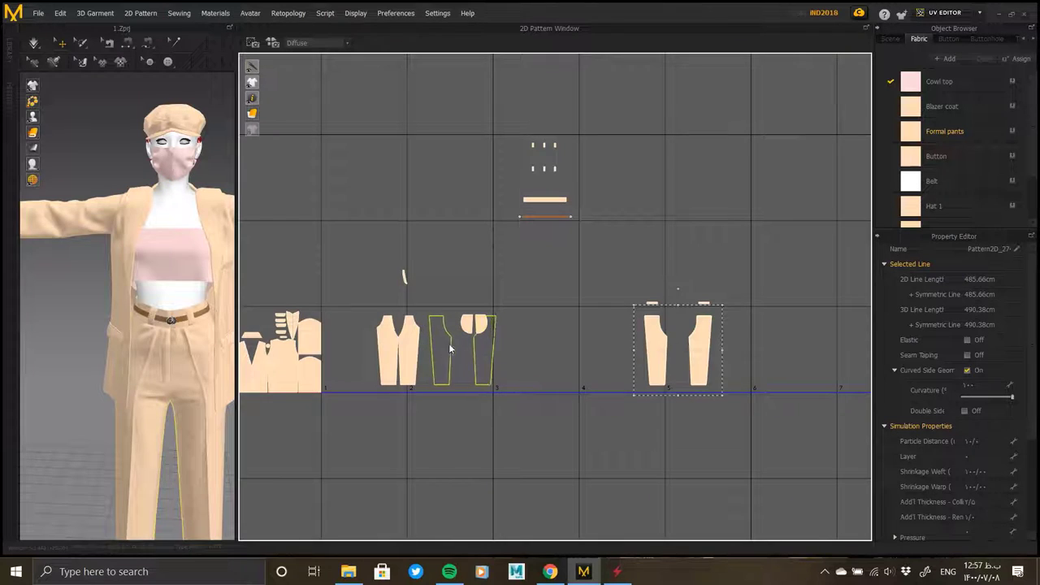
{"action": "scroll", "coordinate": [448, 348], "scroll_direction": "up", "scroll_amount": 3}
- Lift the curved pocket piece off the pants and nudge the pant pieces together, undoing an overlap
{"action": "left_click_drag", "start_coordinate": [480, 317], "coordinate": [497, 262]}
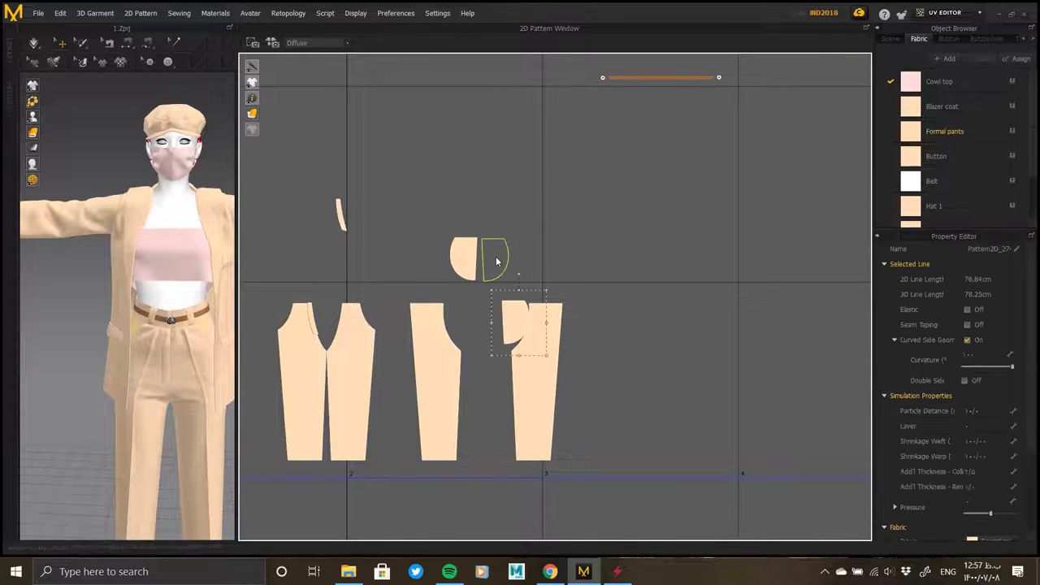
{"action": "left_click_drag", "start_coordinate": [425, 371], "coordinate": [406, 374]}
{"action": "scroll", "coordinate": [498, 345], "scroll_direction": "down", "scroll_amount": 2}
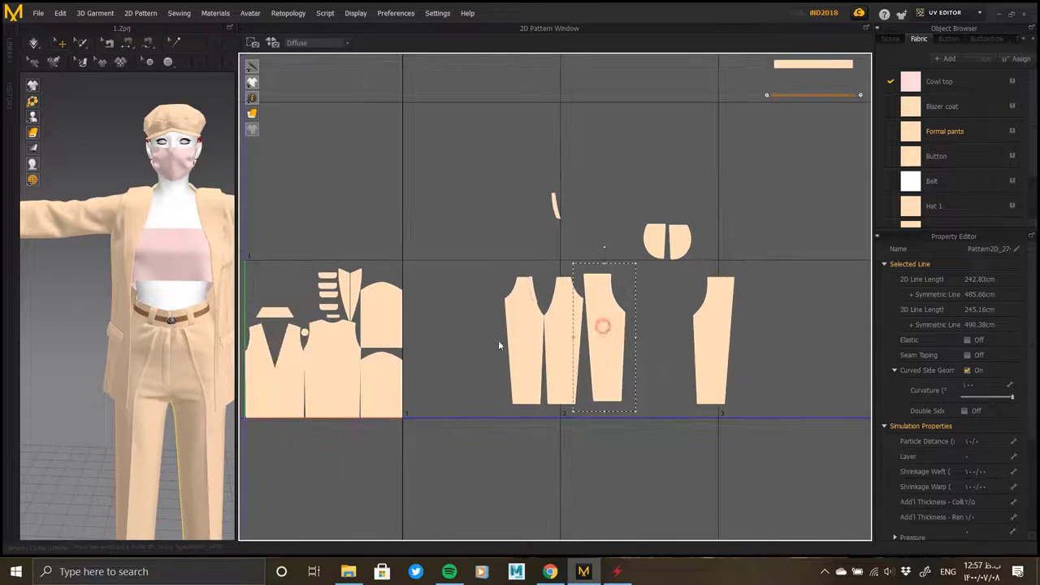
{"action": "left_click_drag", "start_coordinate": [424, 337], "coordinate": [422, 340]}
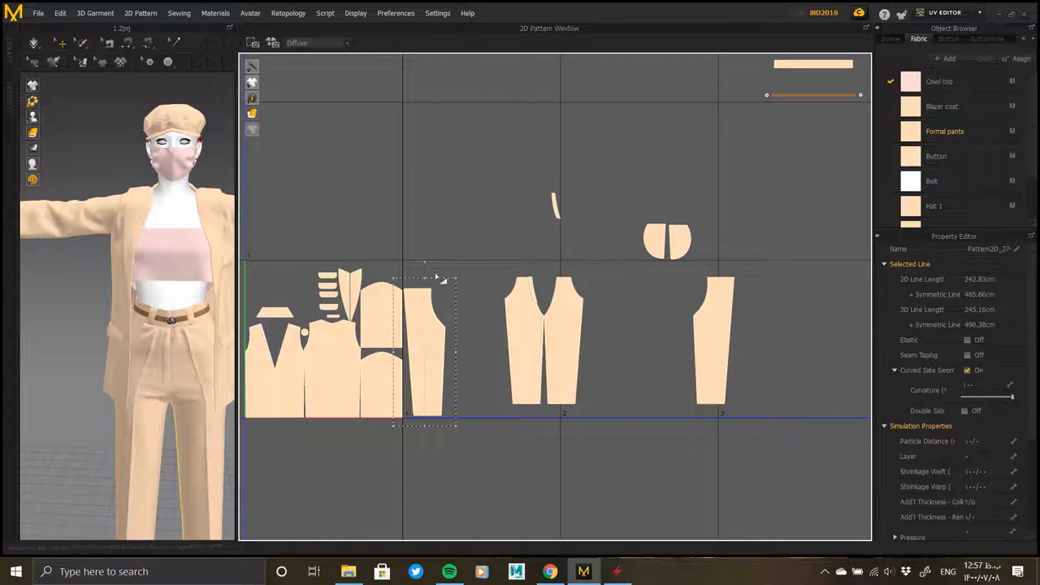
{"action": "scroll", "coordinate": [432, 265], "scroll_direction": "up", "scroll_amount": 2}
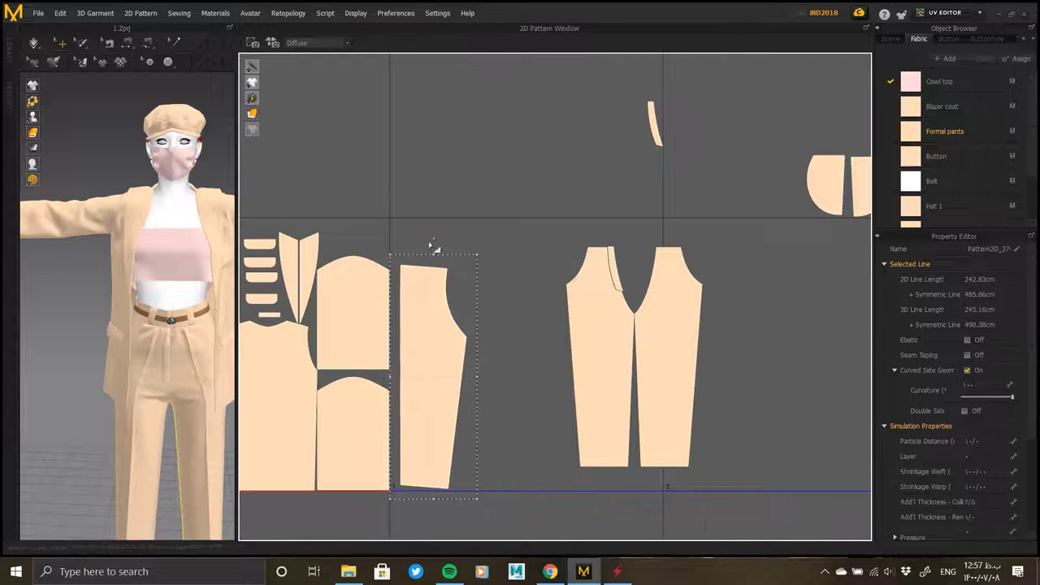
{"action": "scroll", "coordinate": [431, 247], "scroll_direction": "up", "scroll_amount": 2}
{"action": "scroll", "coordinate": [448, 306], "scroll_direction": "up", "scroll_amount": 2}
{"action": "left_click_drag", "start_coordinate": [447, 306], "coordinate": [443, 304]}
{"action": "middle_click_drag", "start_coordinate": [444, 303], "coordinate": [453, 227]}
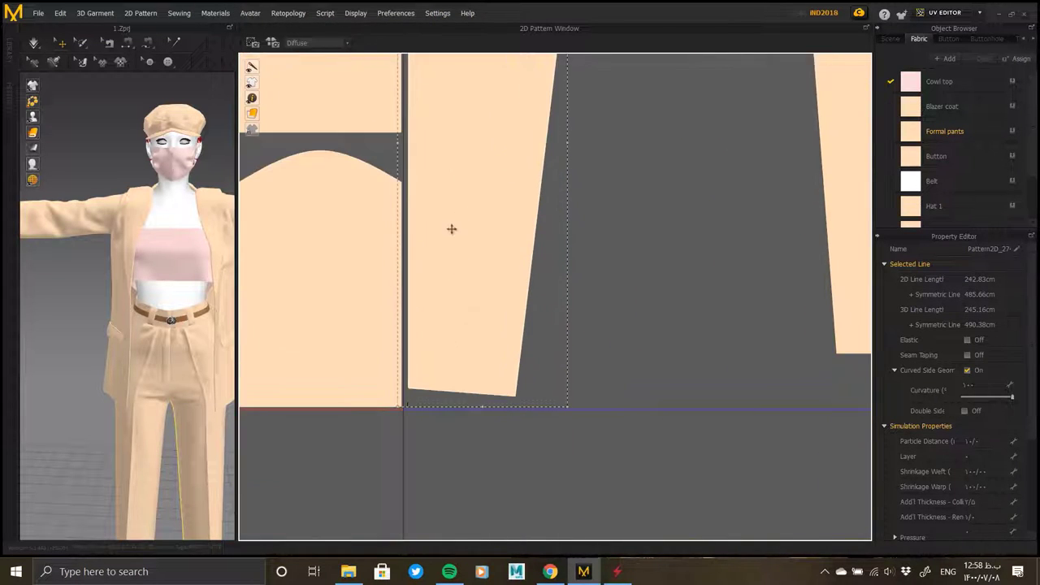
{"action": "scroll", "coordinate": [481, 268], "scroll_direction": "down", "scroll_amount": 4}
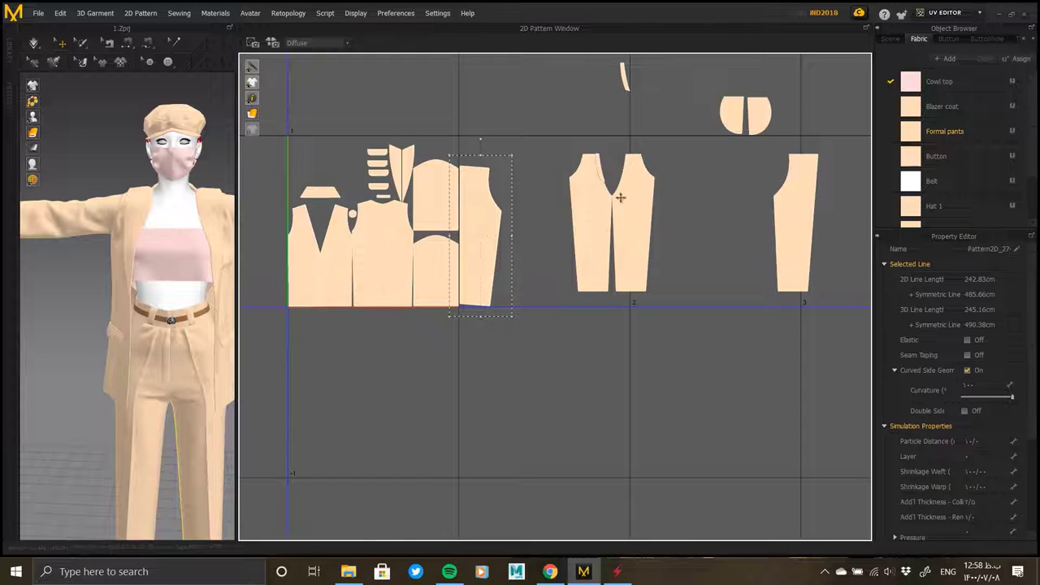
{"action": "key", "text": "ctrl+z"}
- Move the left trouser piece into the row and rotate its neighbour slightly to straighten it
{"action": "left_click_drag", "start_coordinate": [578, 259], "coordinate": [534, 248]}
{"action": "scroll", "coordinate": [531, 301], "scroll_direction": "up", "scroll_amount": 3}
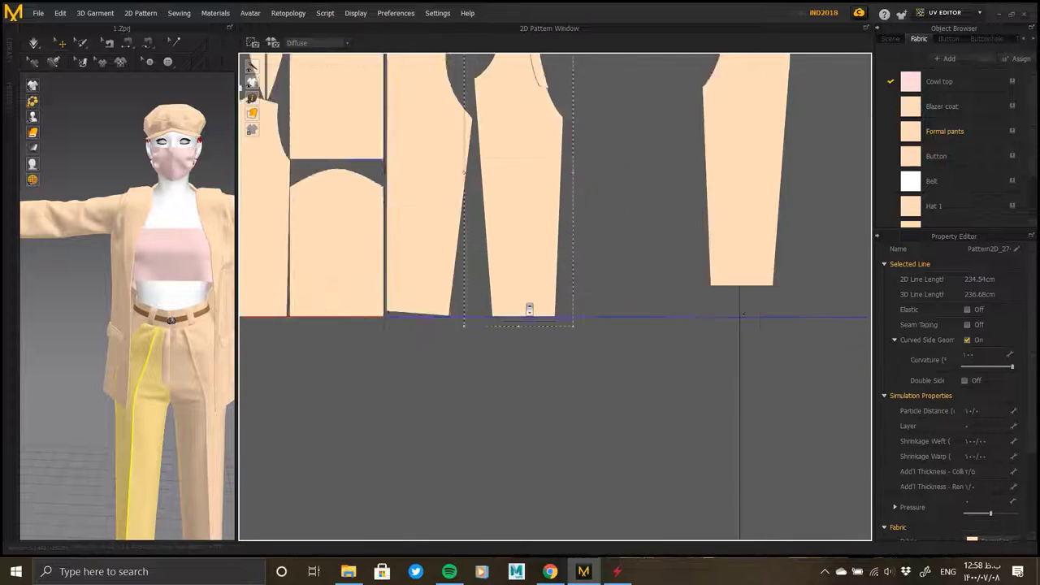
{"action": "scroll", "coordinate": [531, 302], "scroll_direction": "down", "scroll_amount": 3}
{"action": "left_click", "coordinate": [617, 243]}
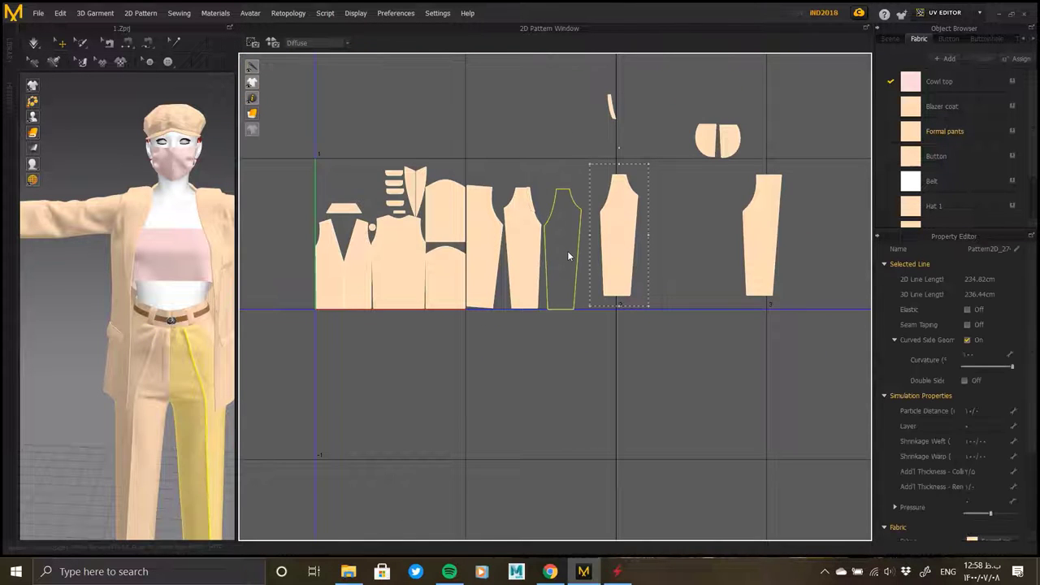
{"action": "left_click", "coordinate": [567, 251]}
{"action": "scroll", "coordinate": [558, 304], "scroll_direction": "up", "scroll_amount": 5}
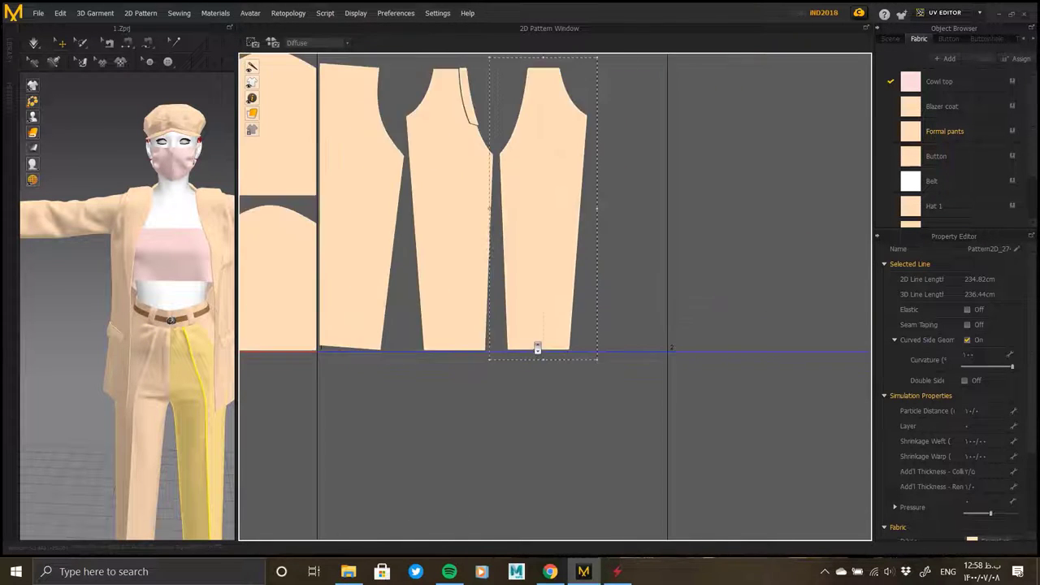
{"action": "scroll", "coordinate": [539, 343], "scroll_direction": "down", "scroll_amount": 2}
{"action": "scroll", "coordinate": [542, 328], "scroll_direction": "up", "scroll_amount": 4}
{"action": "scroll", "coordinate": [543, 328], "scroll_direction": "down", "scroll_amount": 3}
{"action": "scroll", "coordinate": [524, 359], "scroll_direction": "down", "scroll_amount": 2}
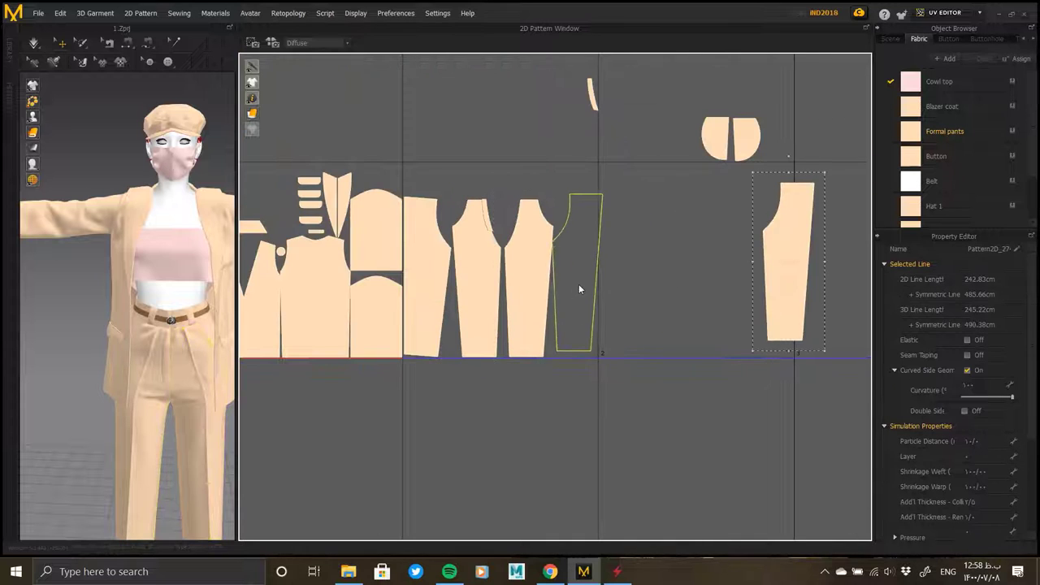
{"action": "left_click_drag", "start_coordinate": [575, 167], "coordinate": [571, 167]}
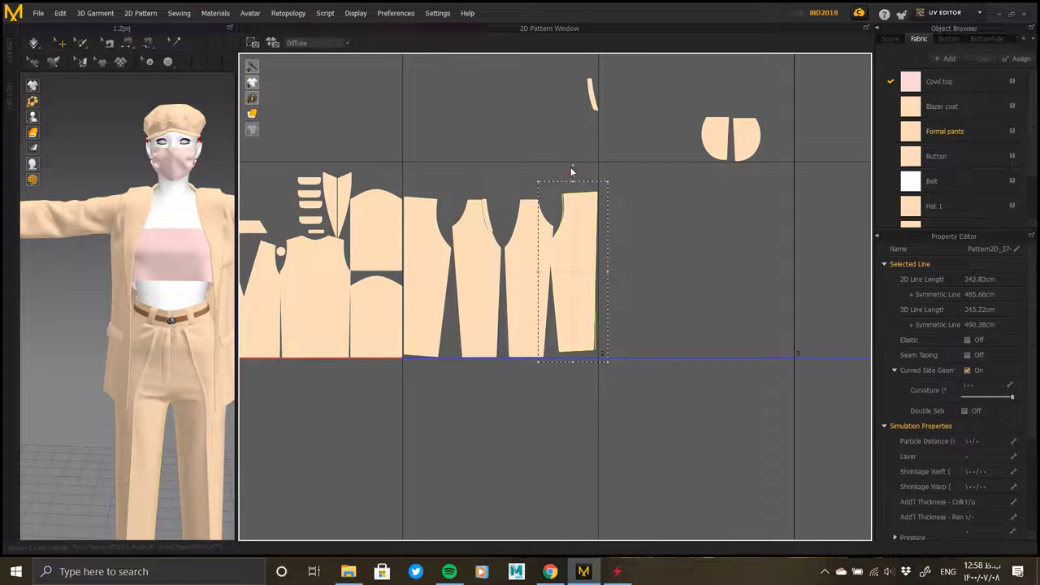
{"action": "scroll", "coordinate": [586, 313], "scroll_direction": "up", "scroll_amount": 3}
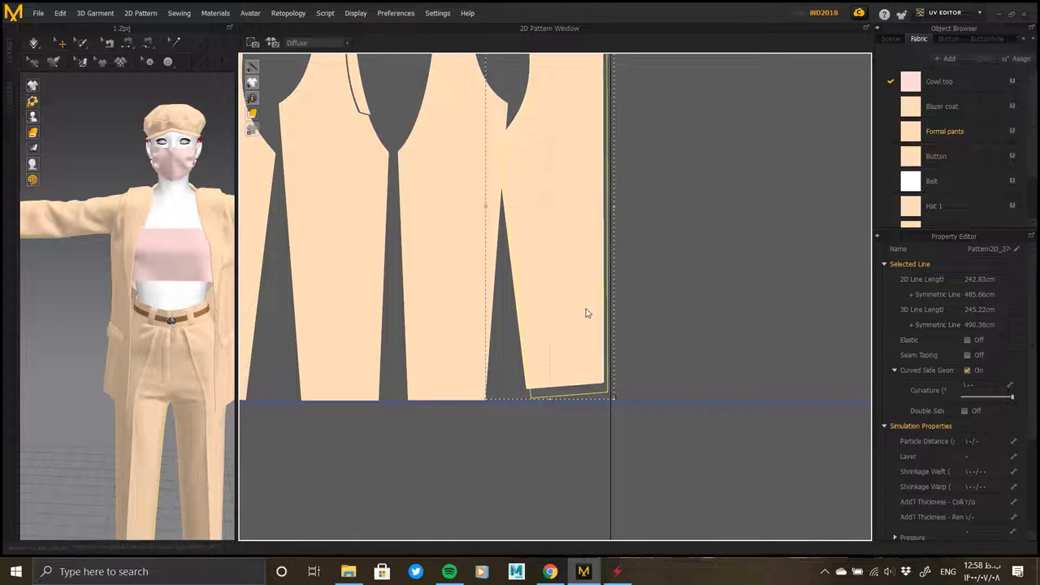
{"action": "scroll", "coordinate": [586, 306], "scroll_direction": "down", "scroll_amount": 3}
{"action": "scroll", "coordinate": [440, 259], "scroll_direction": "up", "scroll_amount": 5}
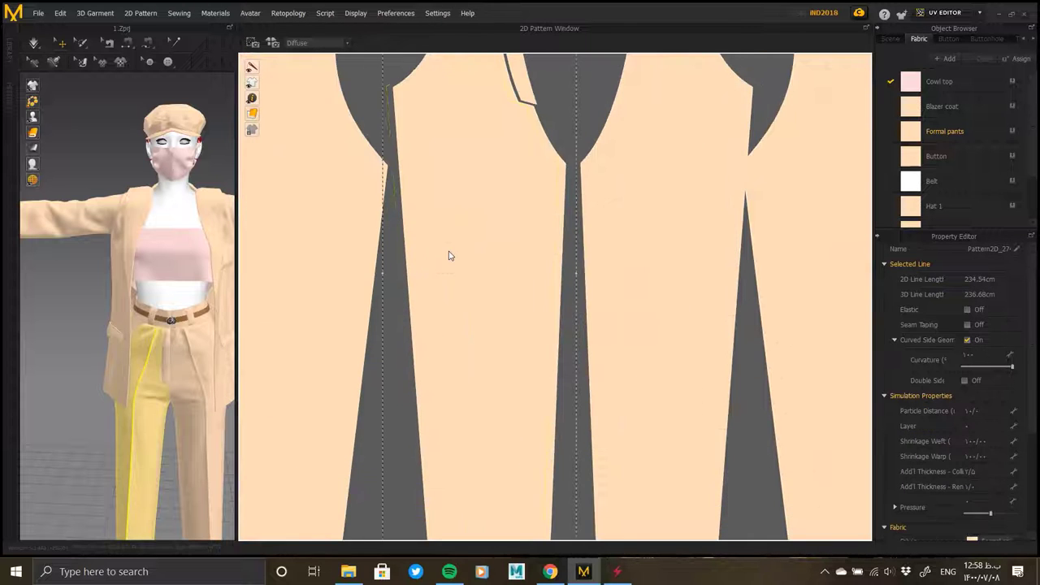
- Move the half-round hat piece nearer the trousers, undoing to keep it flat-side-left
{"action": "left_click", "coordinate": [568, 255]}
{"action": "scroll", "coordinate": [641, 256], "scroll_direction": "down", "scroll_amount": 5}
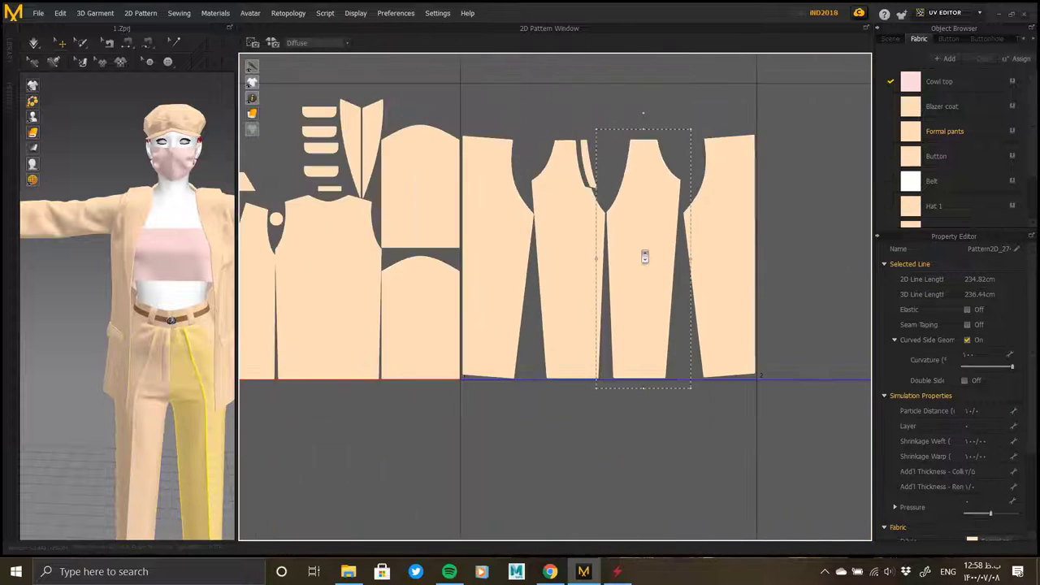
{"action": "scroll", "coordinate": [641, 255], "scroll_direction": "down", "scroll_amount": 2}
{"action": "scroll", "coordinate": [557, 214], "scroll_direction": "up", "scroll_amount": 1}
{"action": "left_click", "coordinate": [605, 222]}
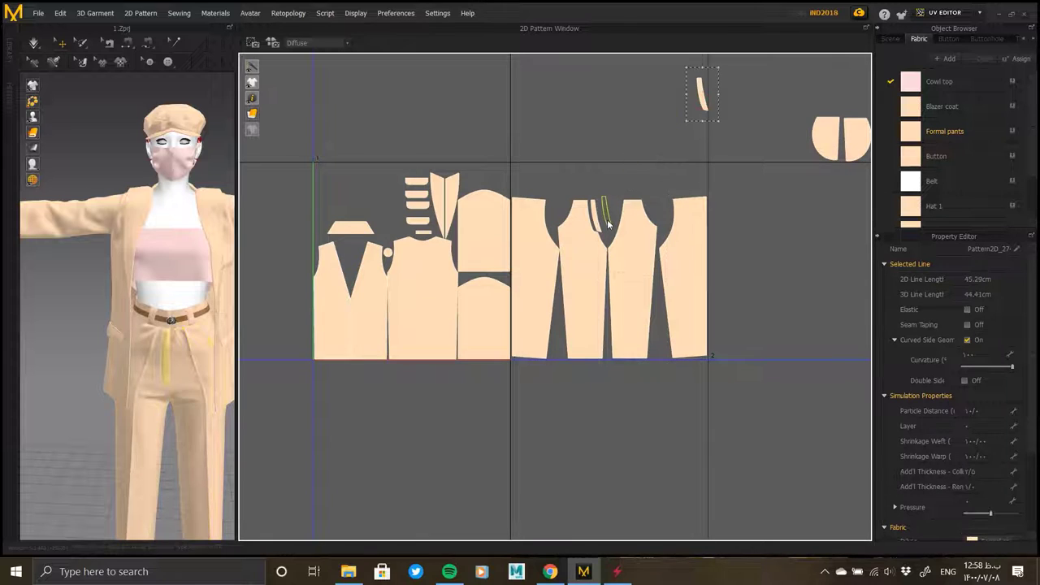
{"action": "scroll", "coordinate": [604, 222], "scroll_direction": "down", "scroll_amount": 2}
{"action": "scroll", "coordinate": [673, 197], "scroll_direction": "up", "scroll_amount": 1}
{"action": "mouse_move", "coordinate": [514, 195]}
{"action": "left_mouse_down"}
{"action": "mouse_move", "coordinate": [494, 161]}
{"action": "mouse_move", "coordinate": [464, 195]}
{"action": "mouse_move", "coordinate": [501, 196]}
{"action": "mouse_move", "coordinate": [483, 209]}
{"action": "left_mouse_up"}
{"action": "key", "text": "ctrl+z"}
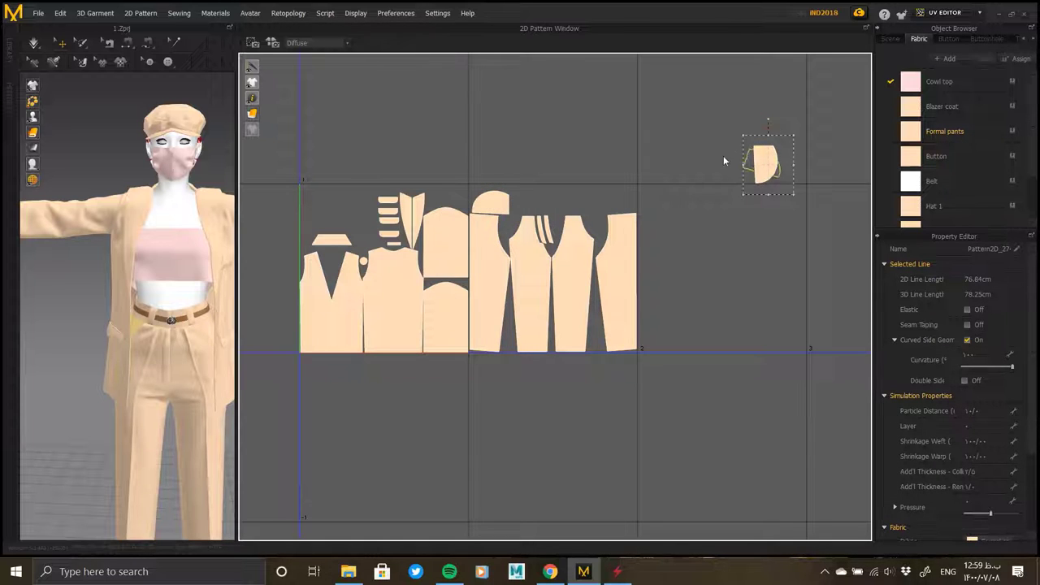
- Move the group of small pieces into the space above the trouser pieces
{"action": "scroll", "coordinate": [613, 206], "scroll_direction": "down", "scroll_amount": 5}
{"action": "scroll", "coordinate": [673, 181], "scroll_direction": "down", "scroll_amount": 3}
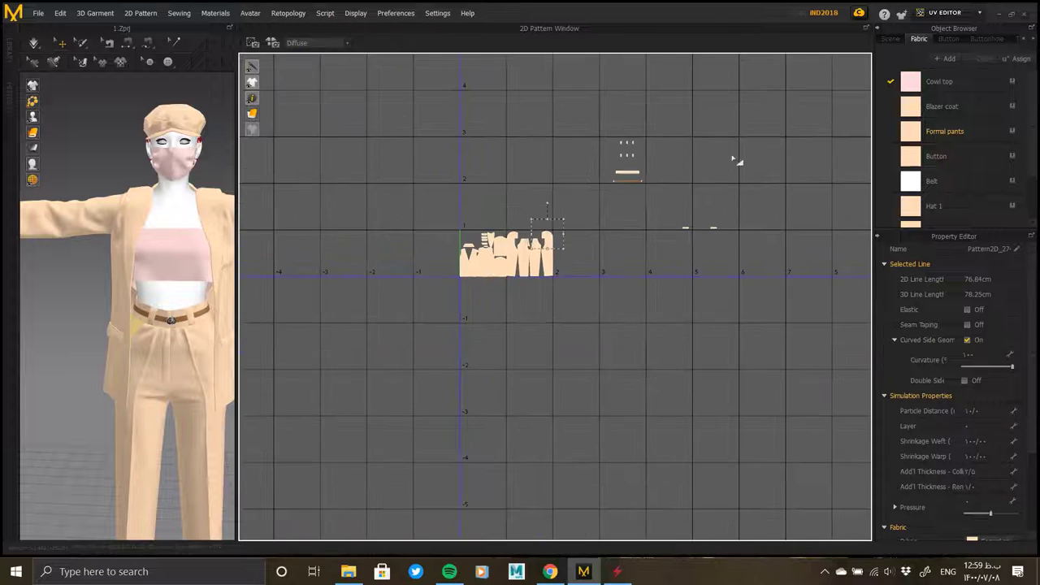
{"action": "left_click", "coordinate": [733, 157]}
{"action": "scroll", "coordinate": [543, 209], "scroll_direction": "up", "scroll_amount": 3}
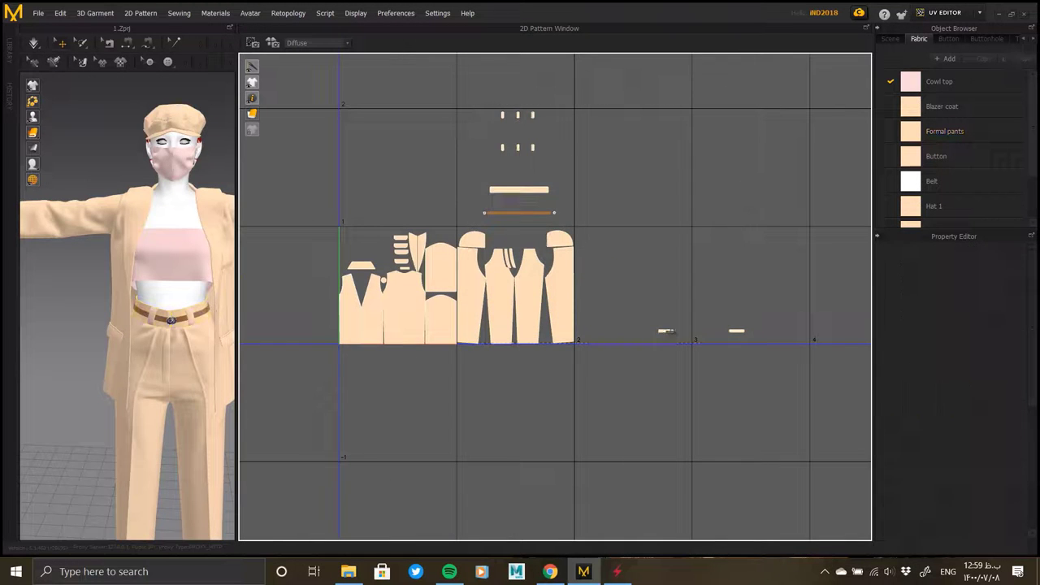
{"action": "mouse_move", "coordinate": [665, 328]}
{"action": "left_mouse_down"}
{"action": "mouse_move", "coordinate": [737, 326]}
{"action": "mouse_move", "coordinate": [516, 238]}
{"action": "mouse_move", "coordinate": [601, 174]}
{"action": "left_mouse_up"}
{"action": "left_click", "coordinate": [738, 325]}
{"action": "scroll", "coordinate": [516, 237], "scroll_direction": "up", "scroll_amount": 3}
{"action": "scroll", "coordinate": [588, 220], "scroll_direction": "down", "scroll_amount": 3}
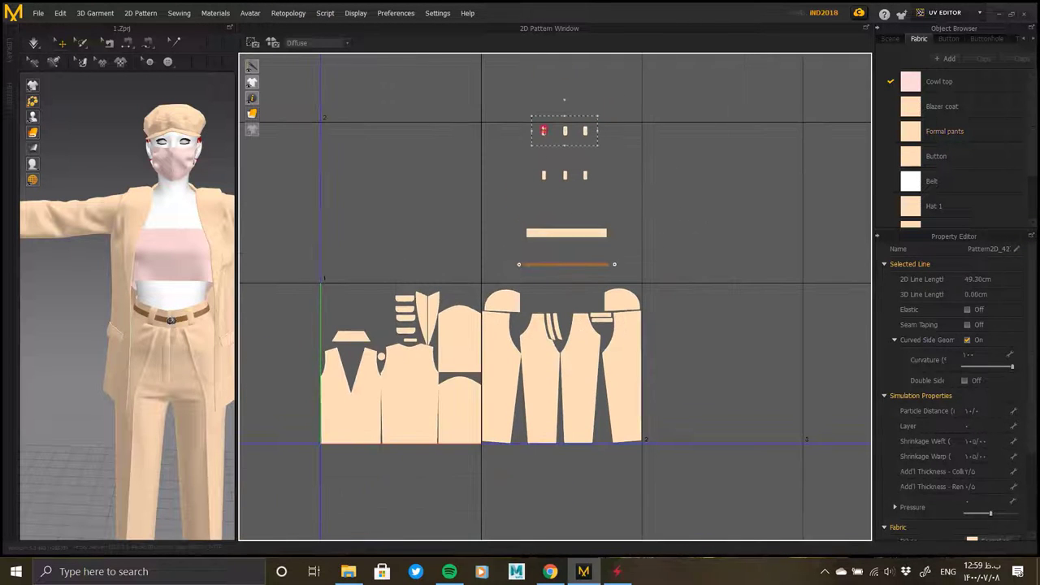
- Place the three belt loops in the trousers area, tucking one into a gap between pieces
{"action": "left_click", "coordinate": [543, 169]}
{"action": "scroll", "coordinate": [555, 170], "scroll_direction": "up", "scroll_amount": 5}
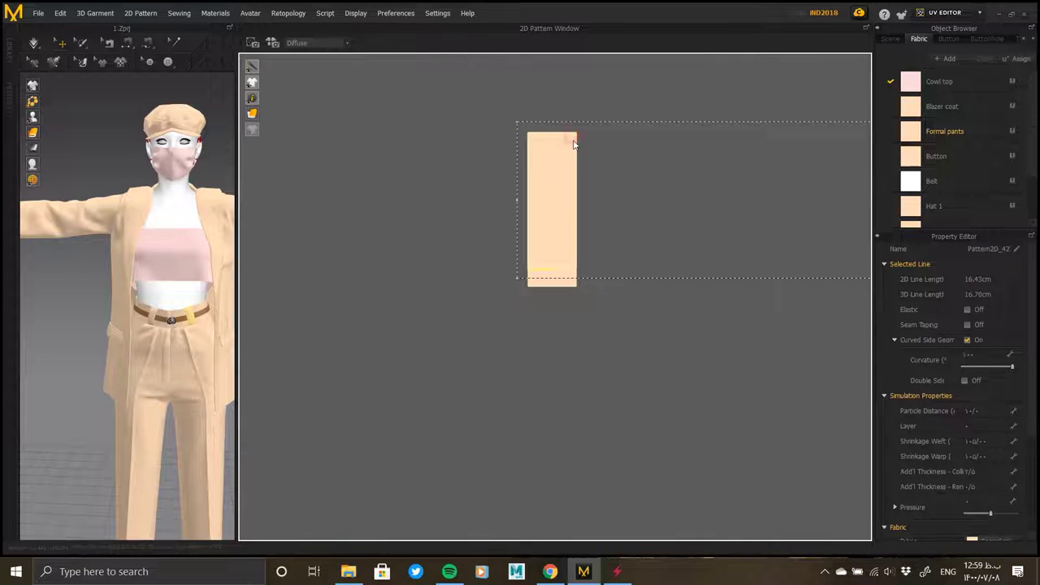
{"action": "left_click_drag", "start_coordinate": [574, 143], "coordinate": [584, 169]}
{"action": "scroll", "coordinate": [571, 168], "scroll_direction": "down", "scroll_amount": 3}
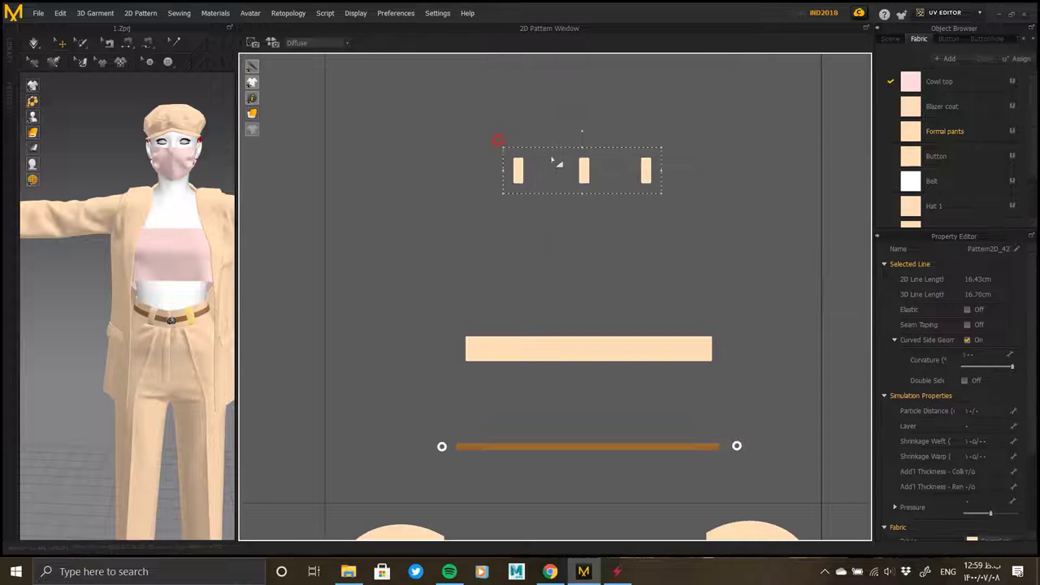
{"action": "scroll", "coordinate": [641, 173], "scroll_direction": "down", "scroll_amount": 3}
{"action": "left_click", "coordinate": [629, 372]}
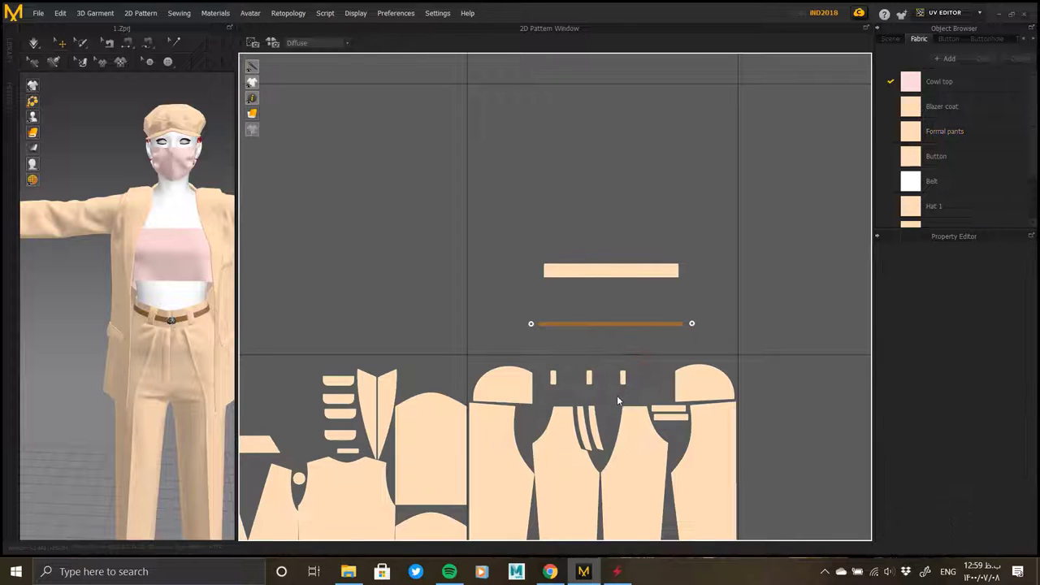
{"action": "left_click_drag", "start_coordinate": [590, 371], "coordinate": [525, 432]}
- Move the orange belt strip and belt rectangle into the gap above the trousers, then check the layout
{"action": "left_click", "coordinate": [531, 325]}
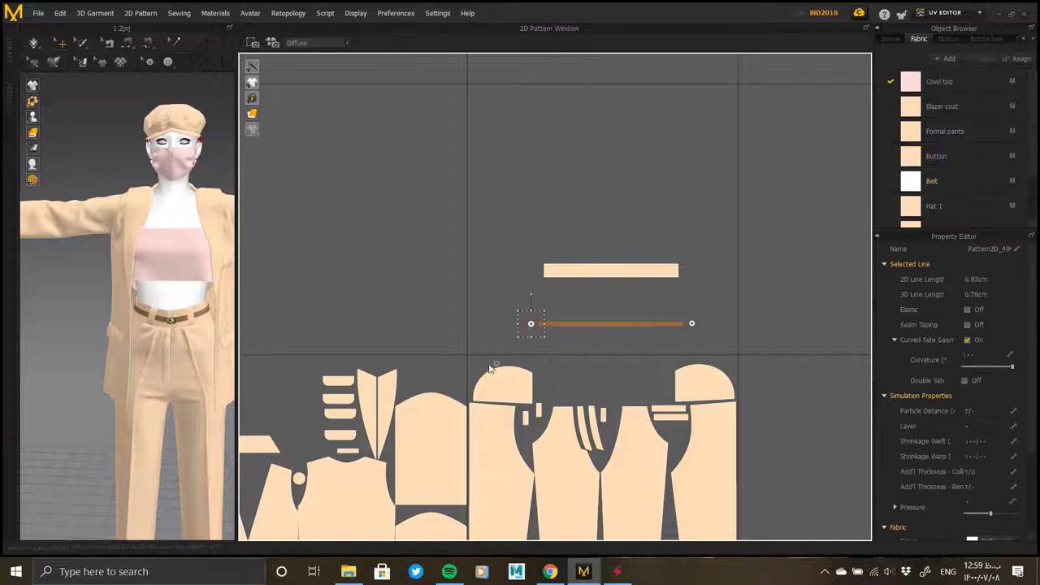
{"action": "left_click", "coordinate": [691, 323]}
{"action": "left_click", "coordinate": [731, 362]}
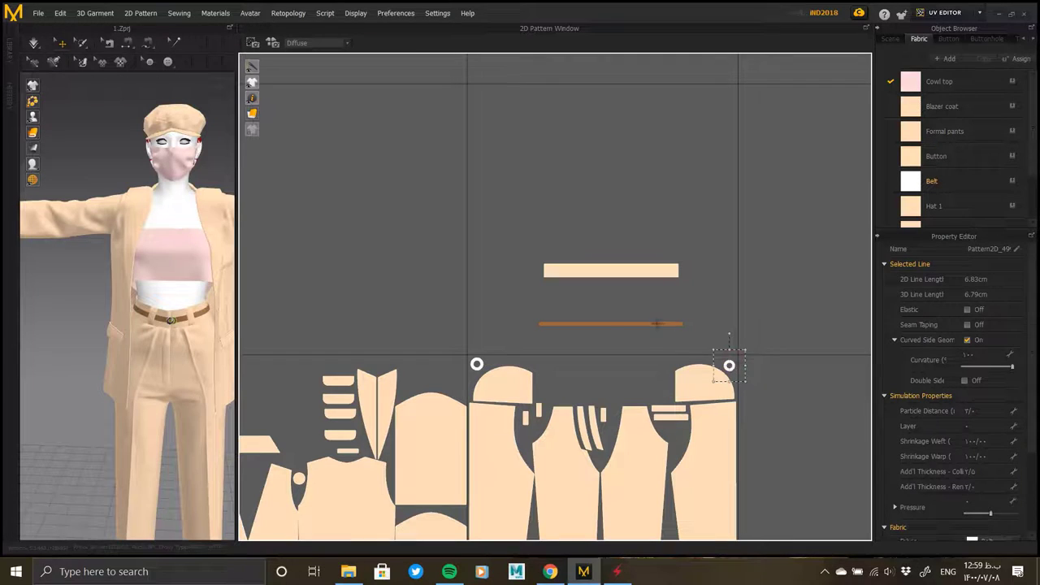
{"action": "left_click", "coordinate": [646, 360]}
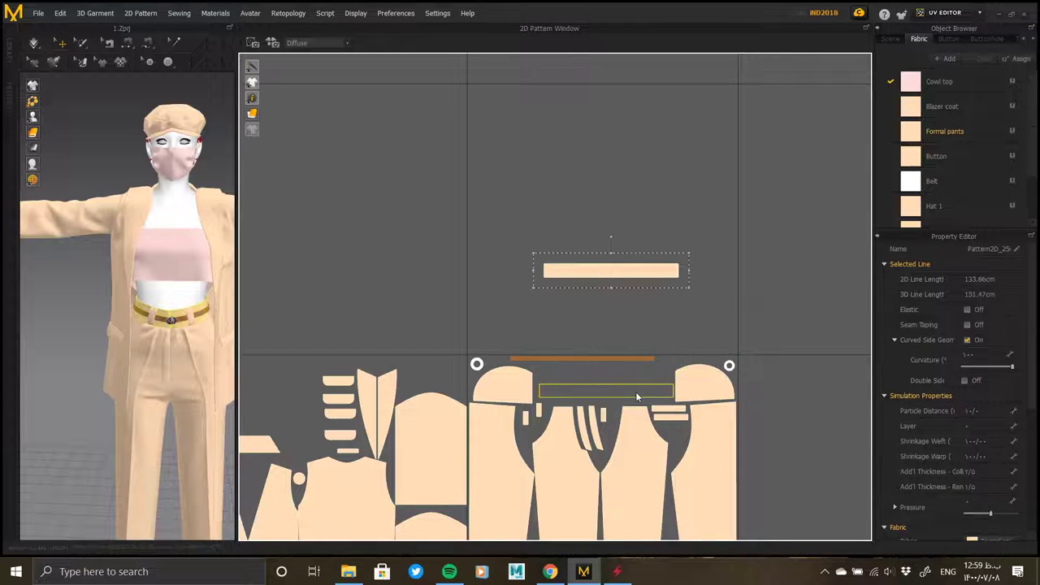
{"action": "left_click_drag", "start_coordinate": [632, 392], "coordinate": [636, 391]}
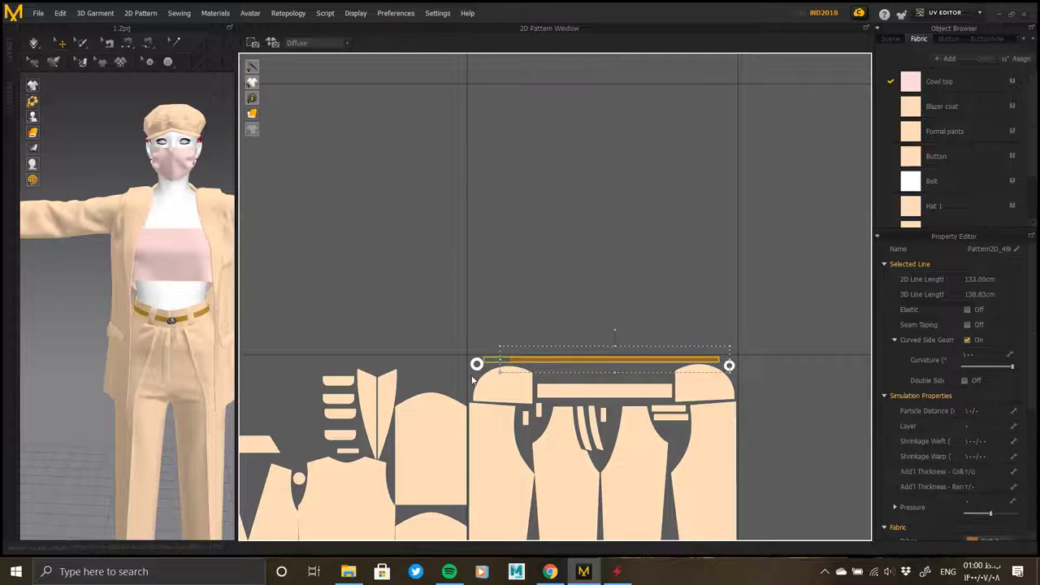
{"action": "scroll", "coordinate": [473, 379], "scroll_direction": "up", "scroll_amount": 5}
{"action": "scroll", "coordinate": [569, 373], "scroll_direction": "down", "scroll_amount": 5}
{"action": "middle_click_drag", "start_coordinate": [836, 414], "coordinate": [729, 296]}
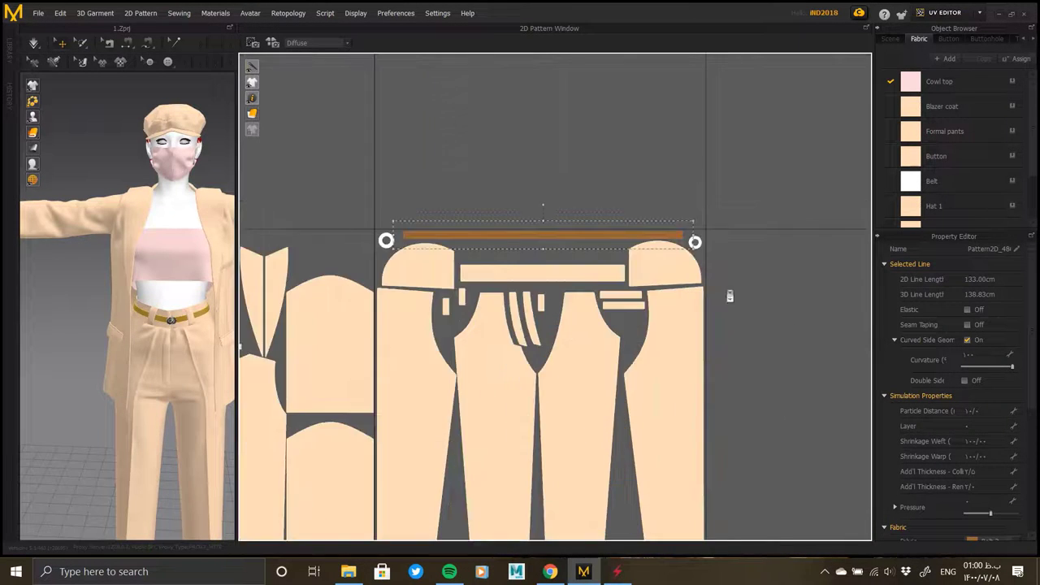
{"action": "scroll", "coordinate": [726, 419], "scroll_direction": "up", "scroll_amount": 4}
{"action": "scroll", "coordinate": [499, 344], "scroll_direction": "down", "scroll_amount": 4}
{"action": "scroll", "coordinate": [643, 365], "scroll_direction": "up", "scroll_amount": 5}
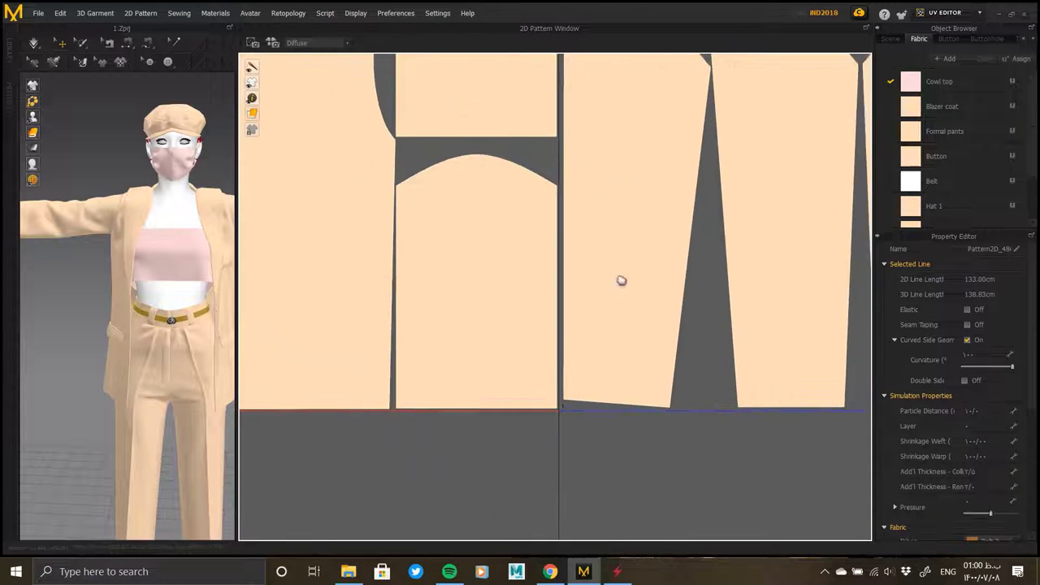
{"action": "scroll", "coordinate": [621, 281], "scroll_direction": "down", "scroll_amount": 3}
{"action": "scroll", "coordinate": [536, 202], "scroll_direction": "down", "scroll_amount": 5}
- Gather the outlying pink and hat pieces and move the pink pieces beside the garment layout
{"action": "middle_click_drag", "start_coordinate": [628, 174], "coordinate": [590, 301]}
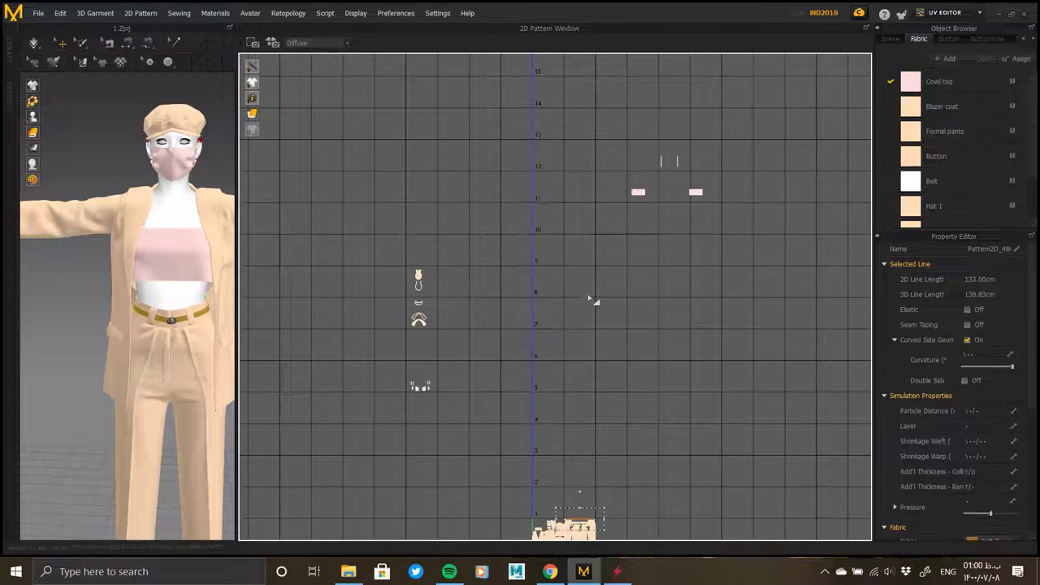
{"action": "left_click_drag", "start_coordinate": [695, 192], "coordinate": [695, 467]}
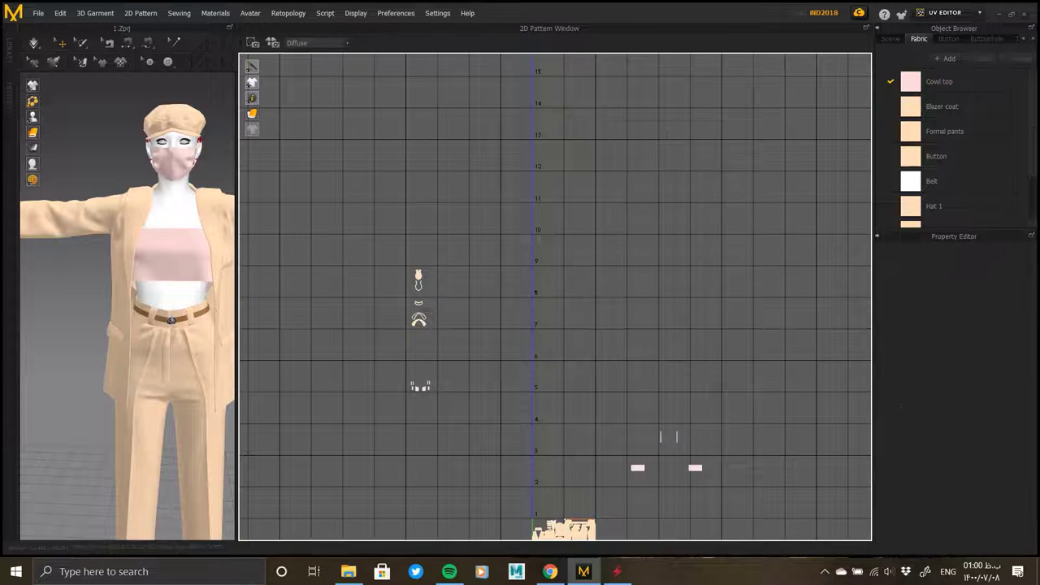
{"action": "left_click_drag", "start_coordinate": [398, 256], "coordinate": [443, 403]}
{"action": "left_click_drag", "start_coordinate": [421, 322], "coordinate": [734, 468]}
{"action": "middle_click_drag", "start_coordinate": [733, 468], "coordinate": [700, 352]}
{"action": "scroll", "coordinate": [550, 304], "scroll_direction": "up", "scroll_amount": 3}
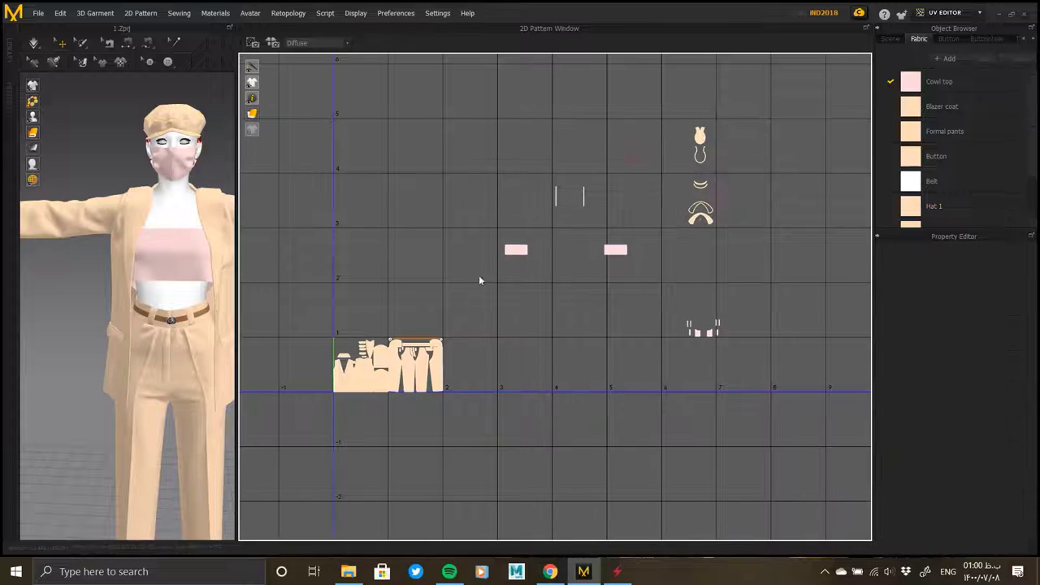
{"action": "left_click_drag", "start_coordinate": [478, 274], "coordinate": [645, 166]}
{"action": "left_click_drag", "start_coordinate": [542, 217], "coordinate": [492, 344]}
{"action": "scroll", "coordinate": [515, 276], "scroll_direction": "up", "scroll_amount": 3}
{"action": "middle_click_drag", "start_coordinate": [515, 276], "coordinate": [531, 267]}
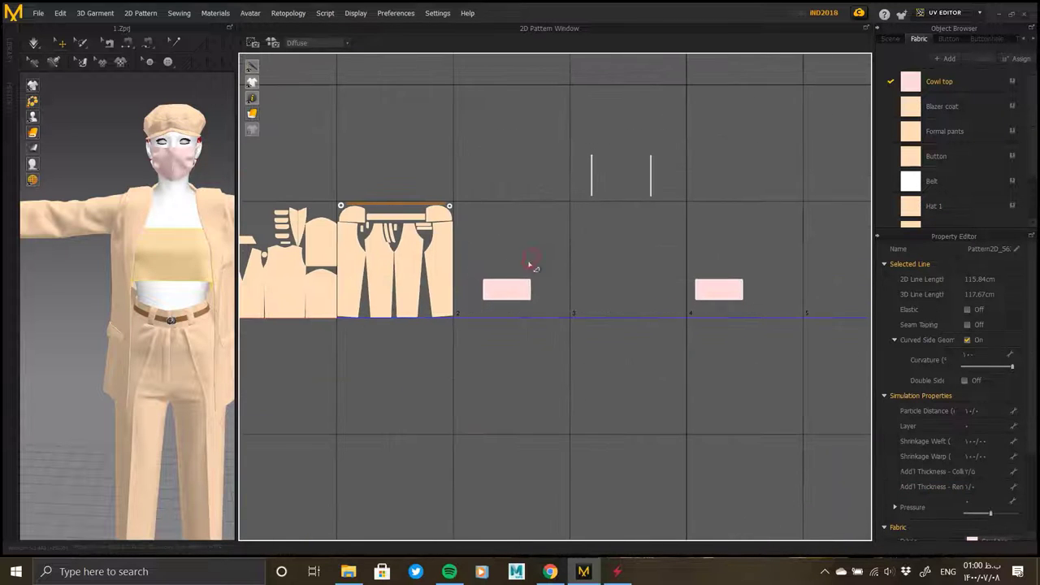
- Push the left pink piece against the beige pants and place the small pink piece beside it
{"action": "left_click", "coordinate": [489, 302]}
{"action": "left_click_drag", "start_coordinate": [481, 304], "coordinate": [455, 312]}
{"action": "scroll", "coordinate": [457, 301], "scroll_direction": "up", "scroll_amount": 3}
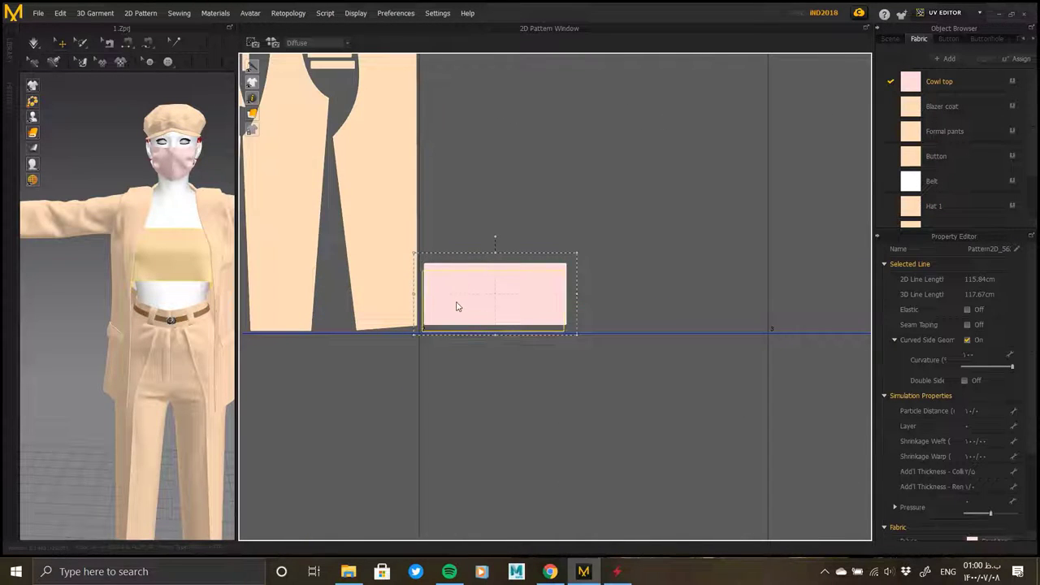
{"action": "scroll", "coordinate": [462, 297], "scroll_direction": "down", "scroll_amount": 4}
{"action": "left_click_drag", "start_coordinate": [673, 286], "coordinate": [524, 291]}
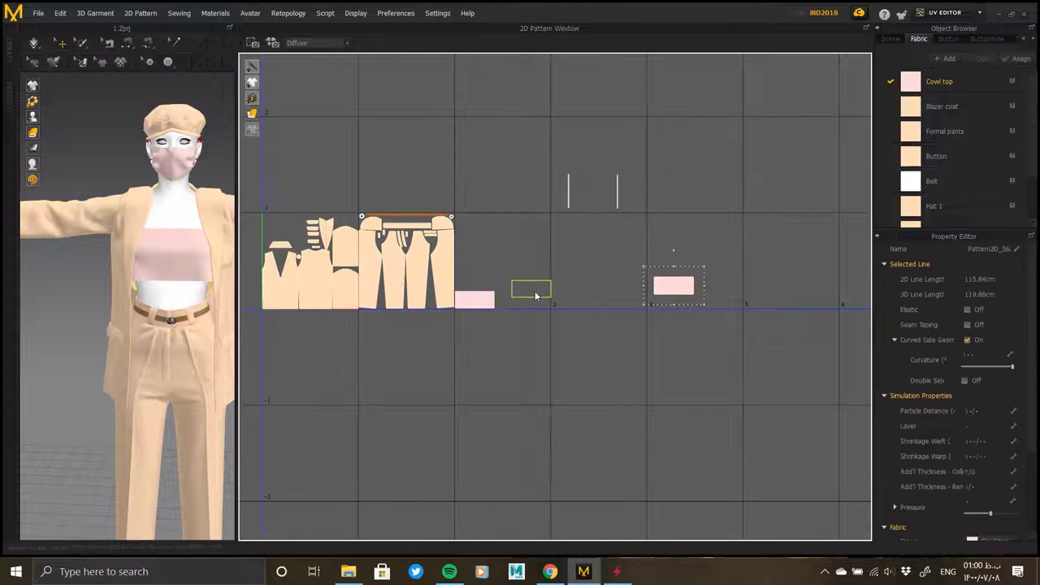
{"action": "scroll", "coordinate": [528, 292], "scroll_direction": "up", "scroll_amount": 5}
{"action": "scroll", "coordinate": [569, 301], "scroll_direction": "down", "scroll_amount": 4}
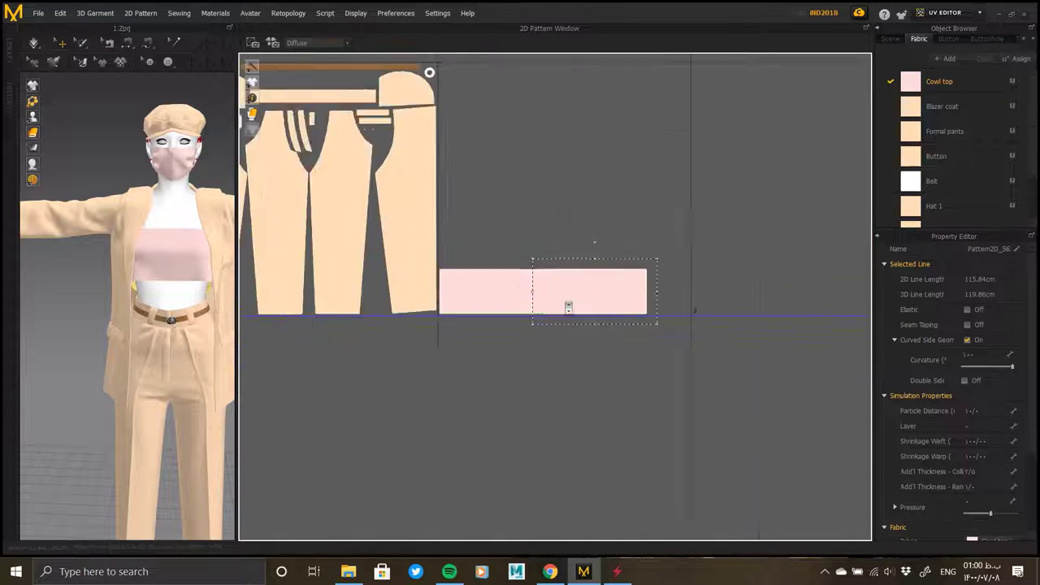
{"action": "scroll", "coordinate": [568, 302], "scroll_direction": "down", "scroll_amount": 4}
- Snug the thin strip against the pink piece's right edge, then deselect everything
{"action": "left_click", "coordinate": [623, 195]}
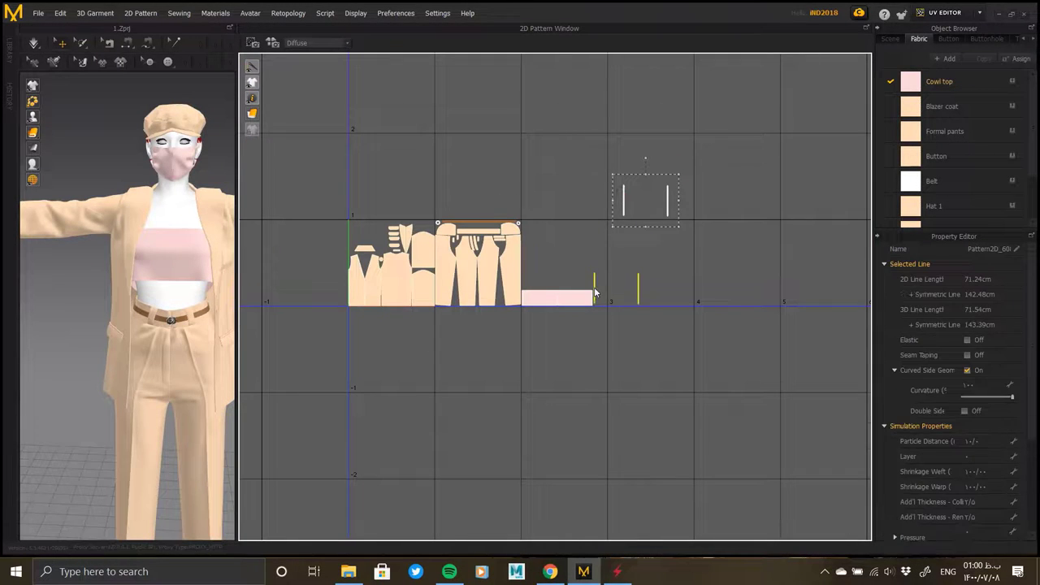
{"action": "scroll", "coordinate": [594, 301], "scroll_direction": "up", "scroll_amount": 5}
{"action": "left_click", "coordinate": [583, 294]}
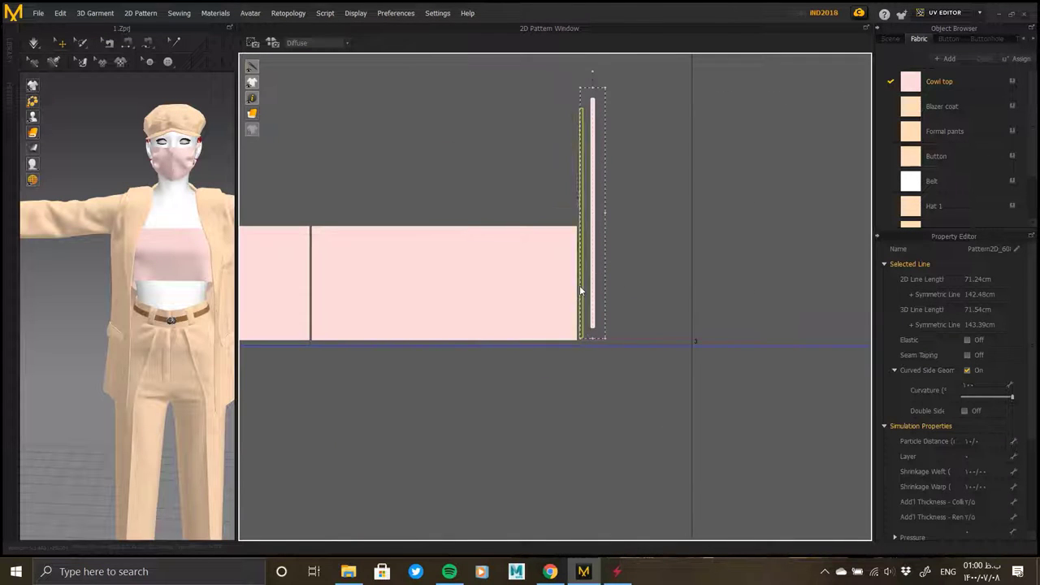
{"action": "scroll", "coordinate": [579, 288], "scroll_direction": "down", "scroll_amount": 2}
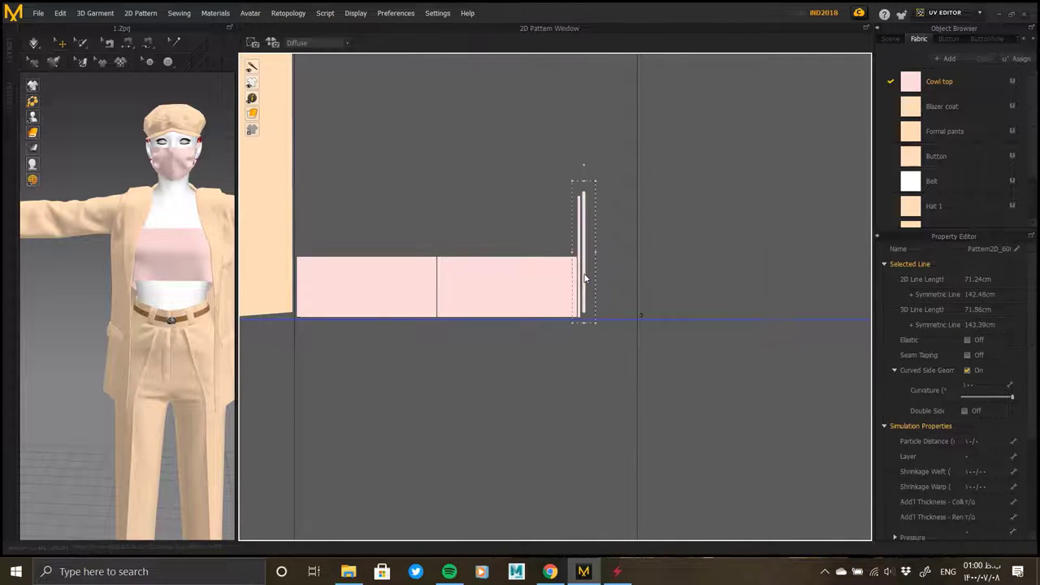
{"action": "scroll", "coordinate": [580, 274], "scroll_direction": "up", "scroll_amount": 2}
{"action": "left_click_drag", "start_coordinate": [578, 295], "coordinate": [566, 324]}
{"action": "scroll", "coordinate": [566, 324], "scroll_direction": "down", "scroll_amount": 4}
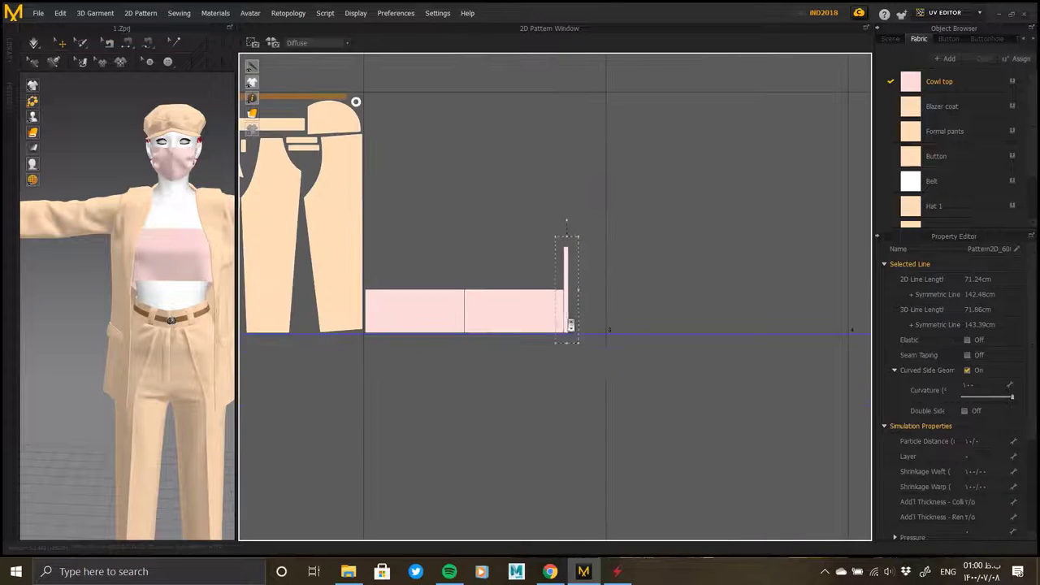
{"action": "left_click", "coordinate": [566, 246]}
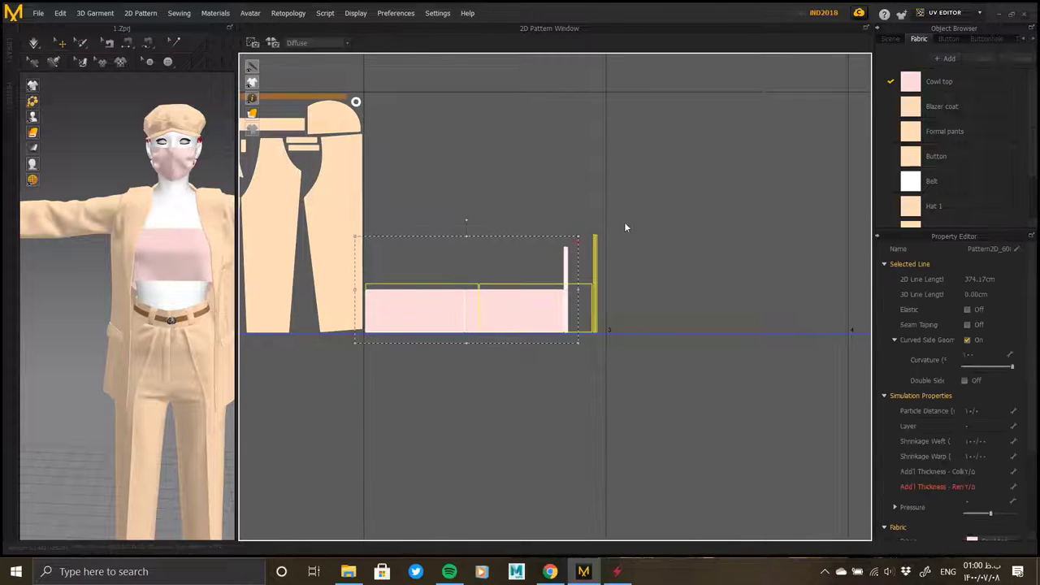
{"action": "scroll", "coordinate": [615, 303], "scroll_direction": "up", "scroll_amount": 5}
{"action": "scroll", "coordinate": [560, 327], "scroll_direction": "down", "scroll_amount": 4}
{"action": "scroll", "coordinate": [512, 296], "scroll_direction": "up", "scroll_amount": 3}
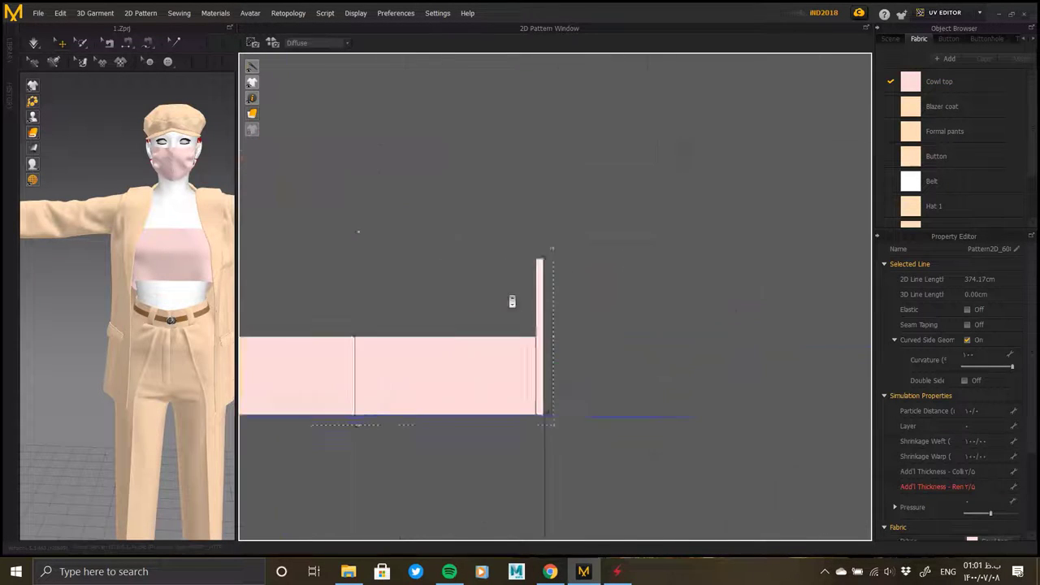
{"action": "scroll", "coordinate": [512, 295], "scroll_direction": "down", "scroll_amount": 8}
{"action": "left_click", "coordinate": [671, 262]}
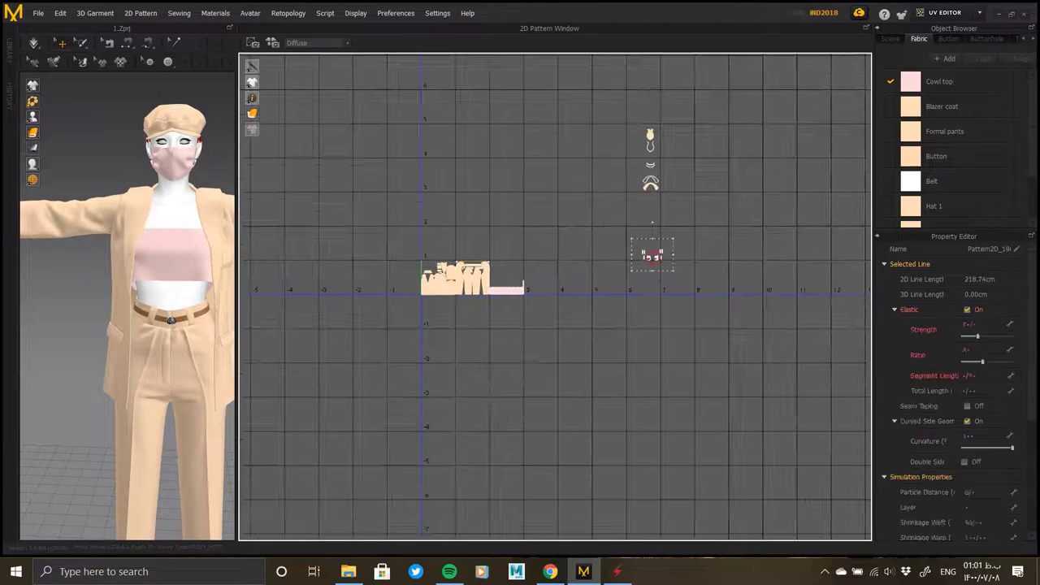
- Assemble the pink cowl piece's two halves and line its top strips against it
{"action": "mouse_move", "coordinate": [652, 256]}
{"action": "left_mouse_down"}
{"action": "mouse_move", "coordinate": [505, 271]}
{"action": "mouse_move", "coordinate": [536, 335]}
{"action": "left_mouse_up"}
{"action": "scroll", "coordinate": [511, 260], "scroll_direction": "up", "scroll_amount": 3}
{"action": "scroll", "coordinate": [511, 258], "scroll_direction": "up", "scroll_amount": 3}
{"action": "left_click_drag", "start_coordinate": [491, 281], "coordinate": [483, 279]}
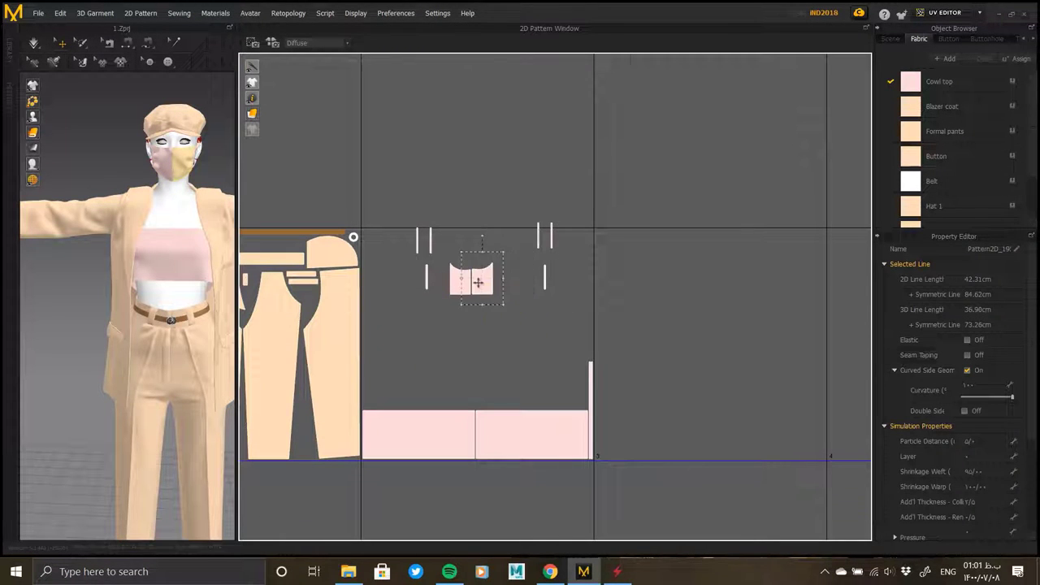
{"action": "scroll", "coordinate": [482, 279], "scroll_direction": "up", "scroll_amount": 5}
{"action": "scroll", "coordinate": [474, 288], "scroll_direction": "down", "scroll_amount": 3}
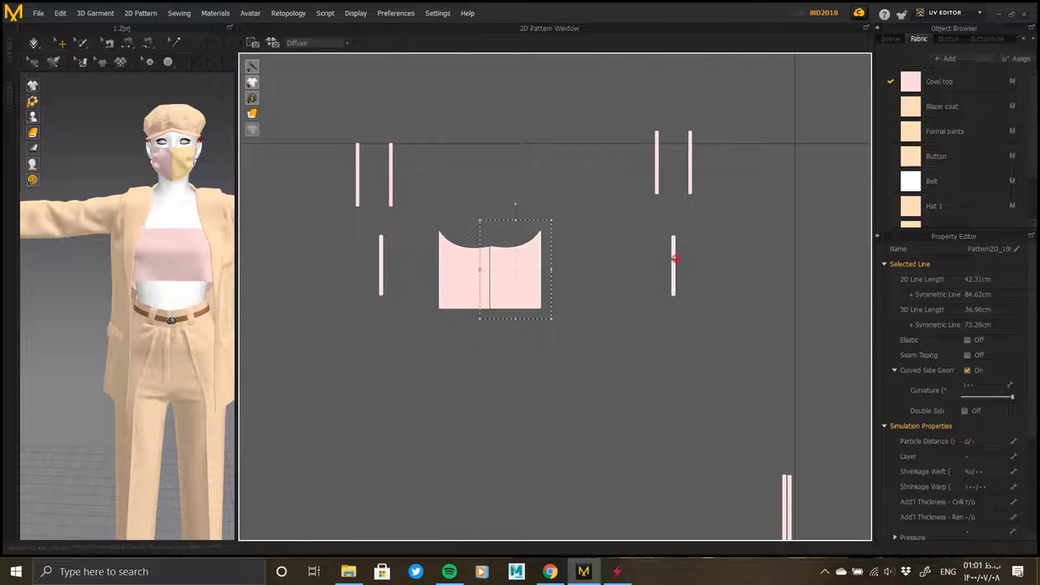
{"action": "left_click_drag", "start_coordinate": [674, 258], "coordinate": [547, 251]}
{"action": "left_click_drag", "start_coordinate": [380, 262], "coordinate": [440, 264]}
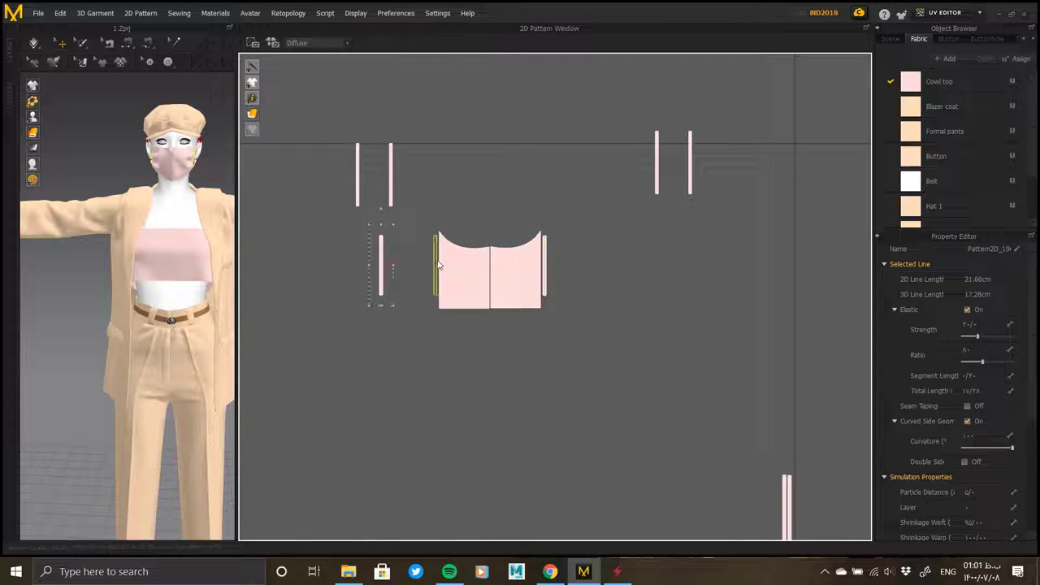
{"action": "left_click_drag", "start_coordinate": [435, 208], "coordinate": [439, 212]}
{"action": "scroll", "coordinate": [386, 167], "scroll_direction": "up", "scroll_amount": 2}
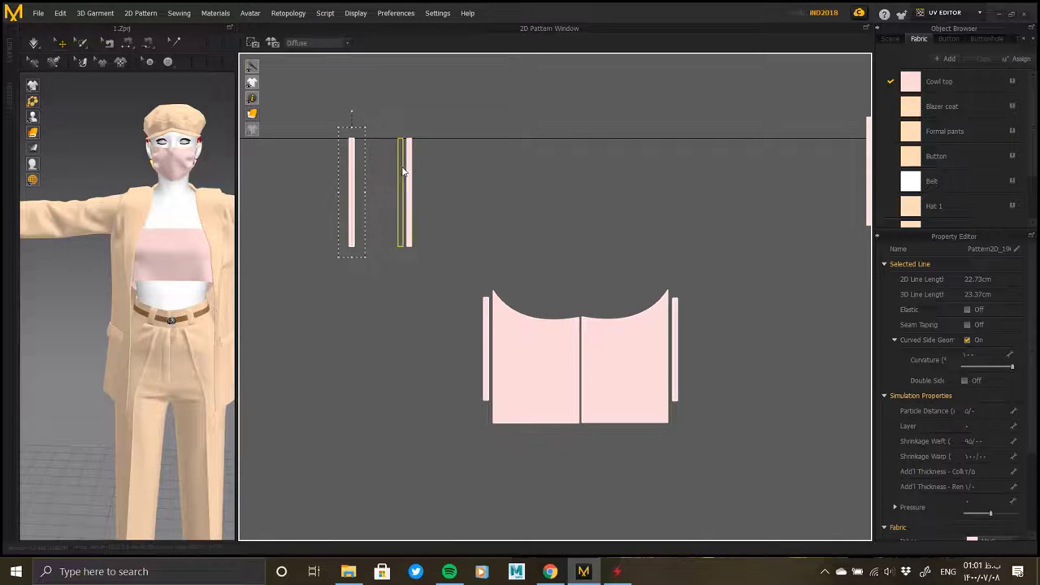
{"action": "scroll", "coordinate": [557, 167], "scroll_direction": "down", "scroll_amount": 3}
{"action": "scroll", "coordinate": [625, 158], "scroll_direction": "up", "scroll_amount": 5}
{"action": "left_click_drag", "start_coordinate": [625, 158], "coordinate": [559, 168]}
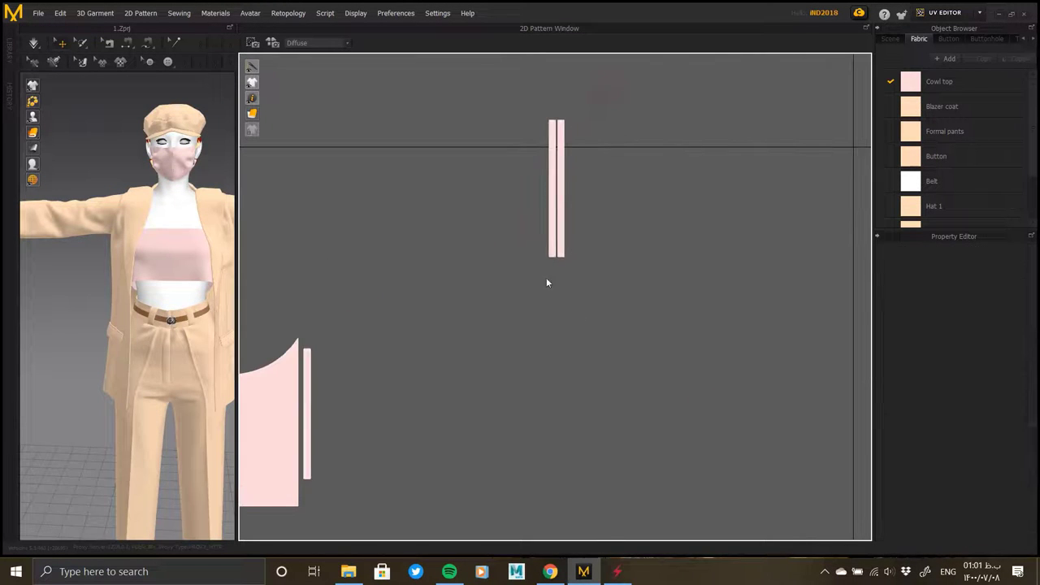
{"action": "scroll", "coordinate": [545, 277], "scroll_direction": "down", "scroll_amount": 3}
- Fit the cowl piece between its side strips and select the assembled cowl group
{"action": "middle_click_drag", "start_coordinate": [281, 148], "coordinate": [441, 121]}
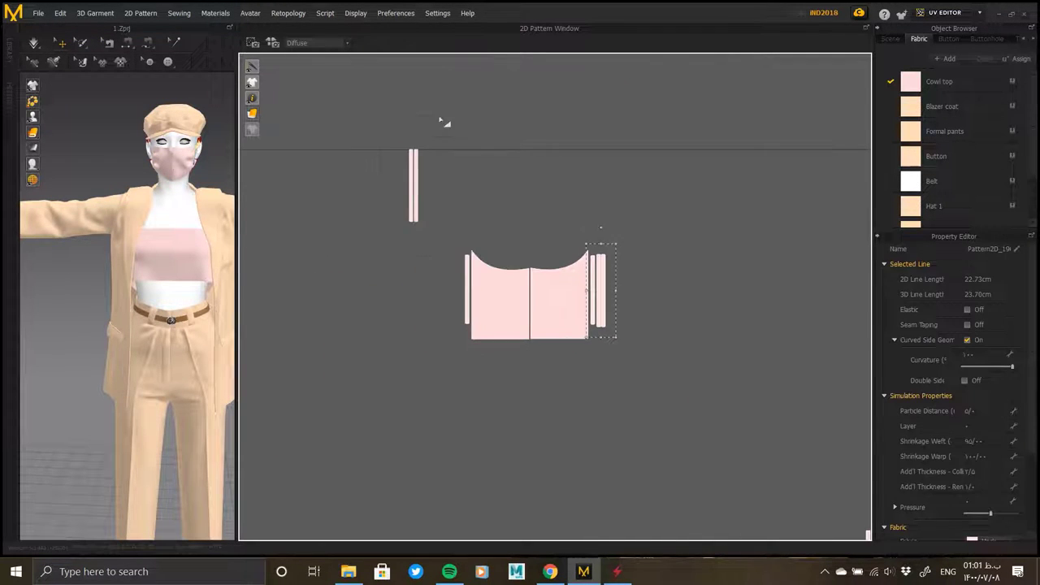
{"action": "left_click", "coordinate": [414, 187]}
{"action": "left_click", "coordinate": [461, 294]}
{"action": "scroll", "coordinate": [460, 294], "scroll_direction": "down", "scroll_amount": 3}
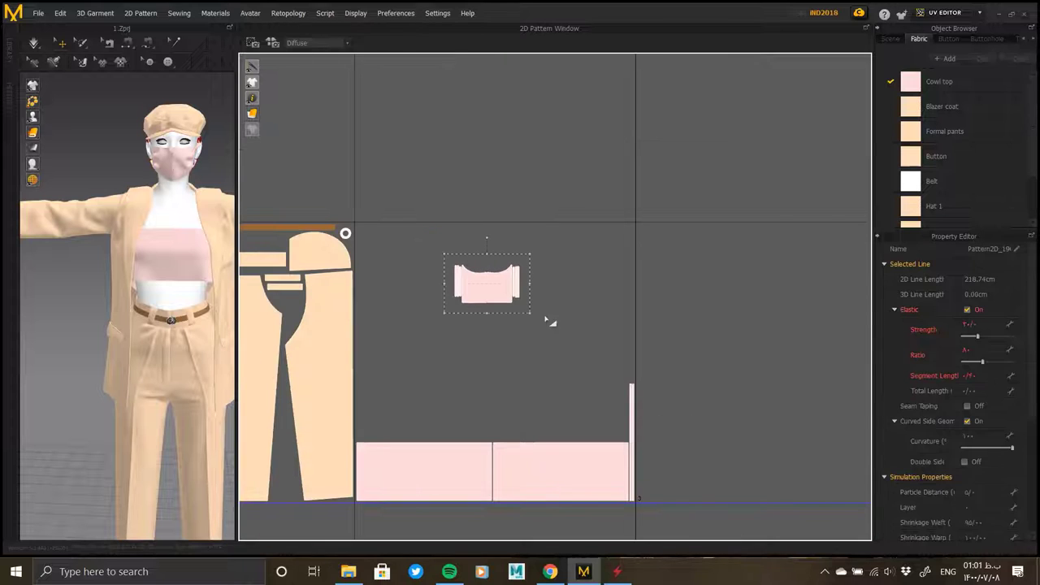
{"action": "left_click_drag", "start_coordinate": [549, 311], "coordinate": [598, 411]}
{"action": "left_click_drag", "start_coordinate": [488, 286], "coordinate": [573, 405]}
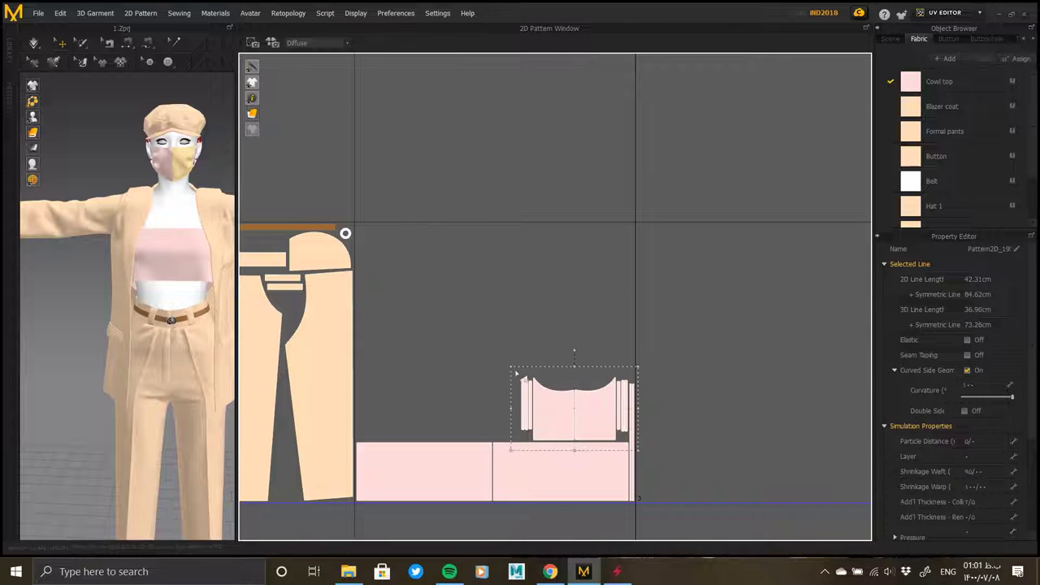
{"action": "left_click", "coordinate": [478, 346]}
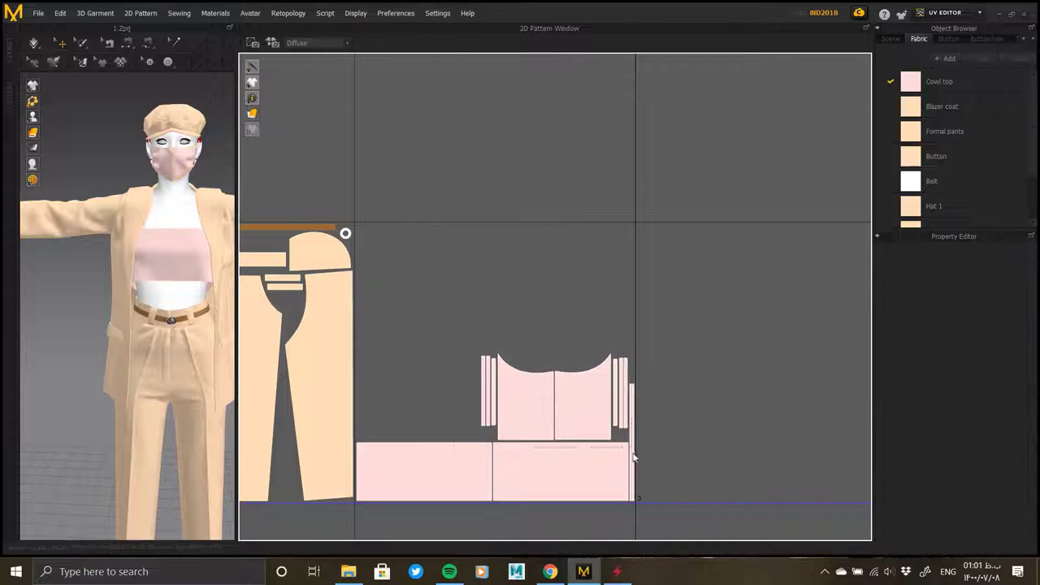
{"action": "left_click", "coordinate": [481, 356]}
{"action": "scroll", "coordinate": [459, 325], "scroll_direction": "down", "scroll_amount": 3}
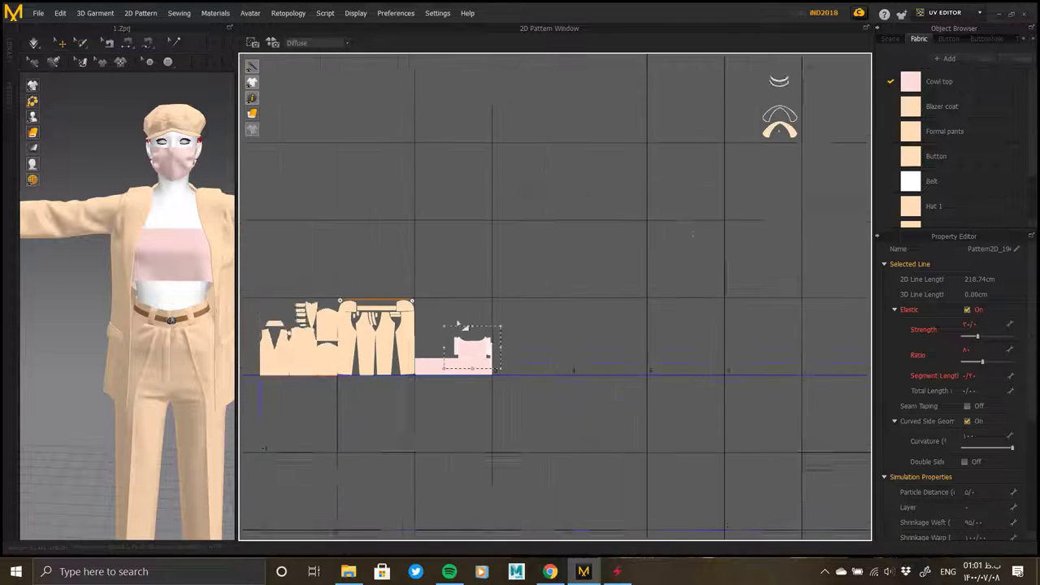
{"action": "scroll", "coordinate": [803, 116], "scroll_direction": "up", "scroll_amount": 5}
- Shift the hat pieces left and settle the cowl group just above the pink rectangles
{"action": "left_click", "coordinate": [673, 279]}
{"action": "left_click_drag", "start_coordinate": [674, 279], "coordinate": [371, 436]}
{"action": "scroll", "coordinate": [538, 323], "scroll_direction": "up", "scroll_amount": 3}
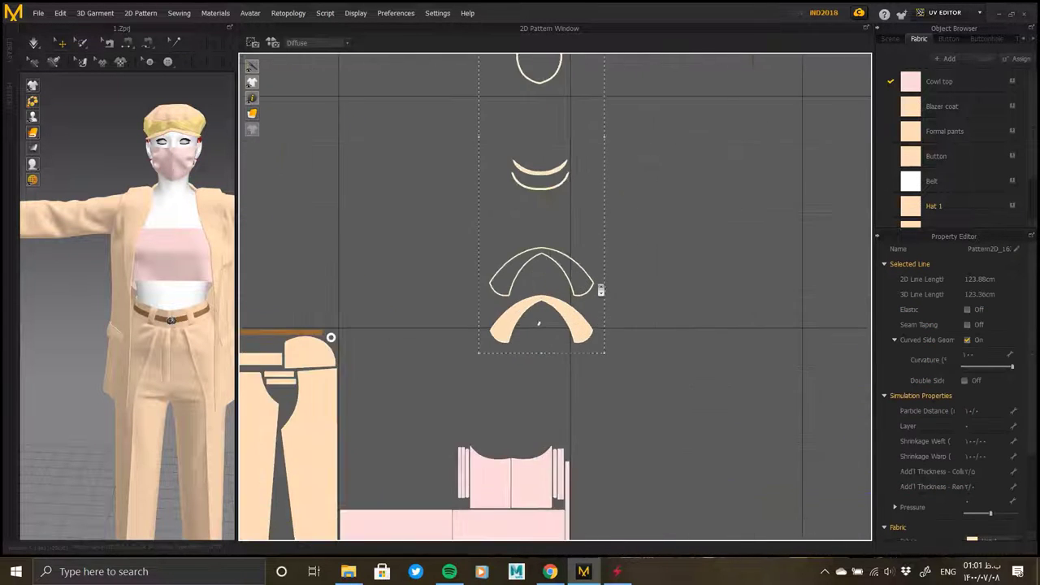
{"action": "middle_click_drag", "start_coordinate": [675, 239], "coordinate": [712, 109]}
{"action": "left_click_drag", "start_coordinate": [622, 359], "coordinate": [482, 272]}
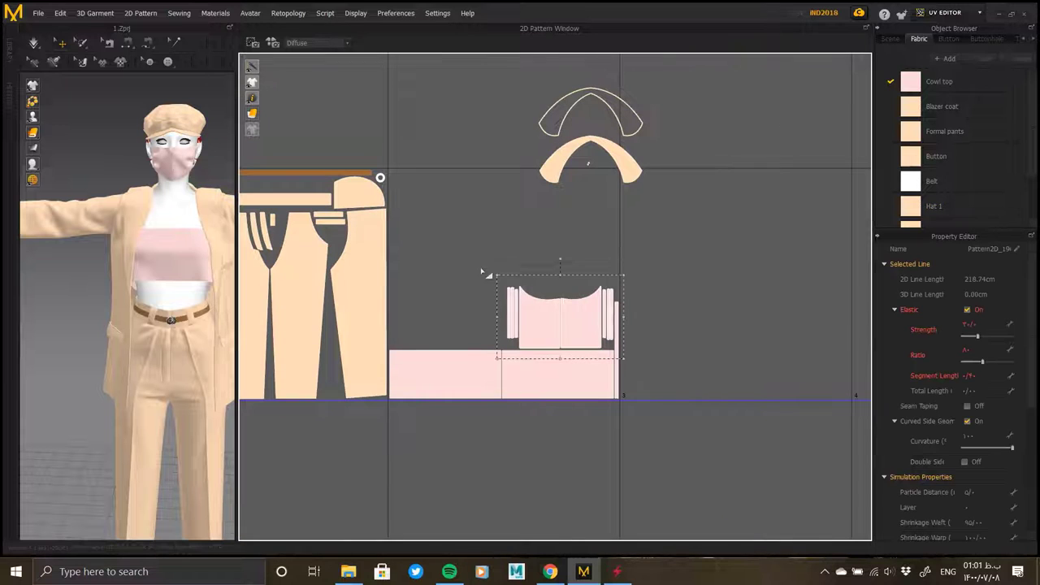
{"action": "middle_click_drag", "start_coordinate": [479, 265], "coordinate": [682, 218]}
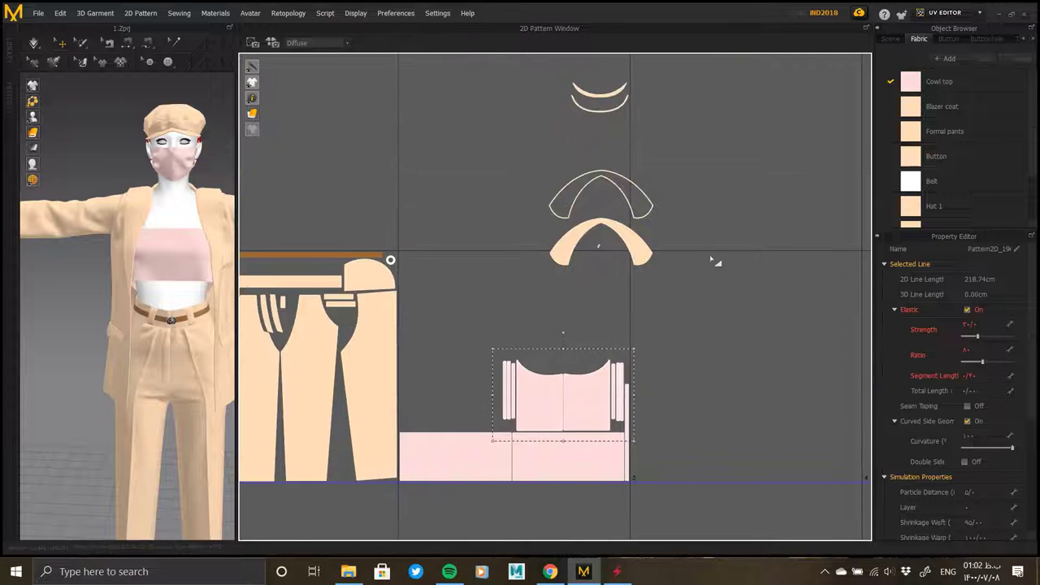
{"action": "scroll", "coordinate": [680, 218], "scroll_direction": "down", "scroll_amount": 3}
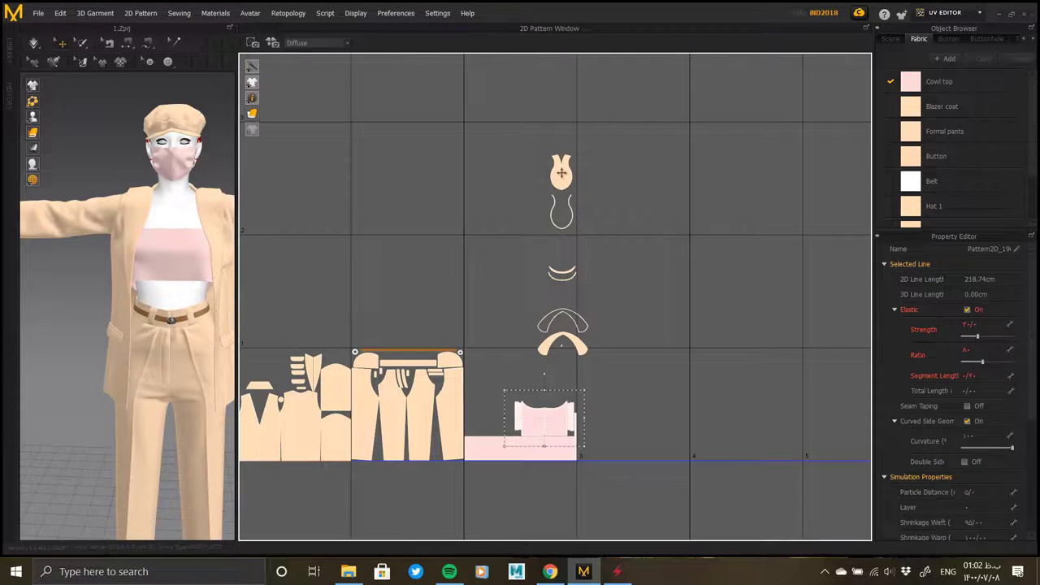
{"action": "scroll", "coordinate": [558, 159], "scroll_direction": "up", "scroll_amount": 5}
{"action": "left_click", "coordinate": [560, 167]}
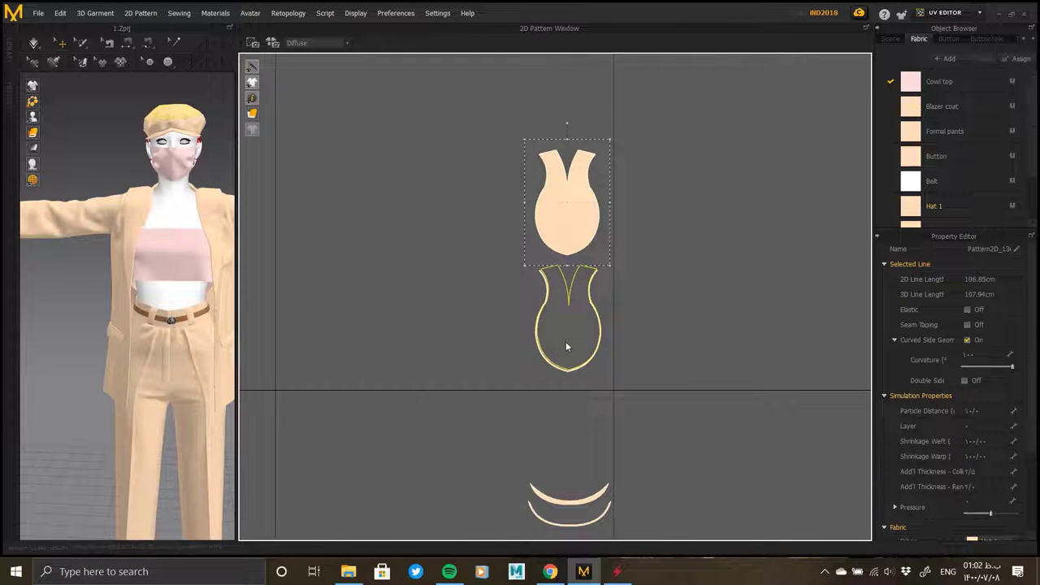
{"action": "key", "text": "ctrl+z"}
- Zoom in to inspect the hat's upper crescent piece and the arch-shaped piece
{"action": "scroll", "coordinate": [573, 345], "scroll_direction": "up", "scroll_amount": 3}
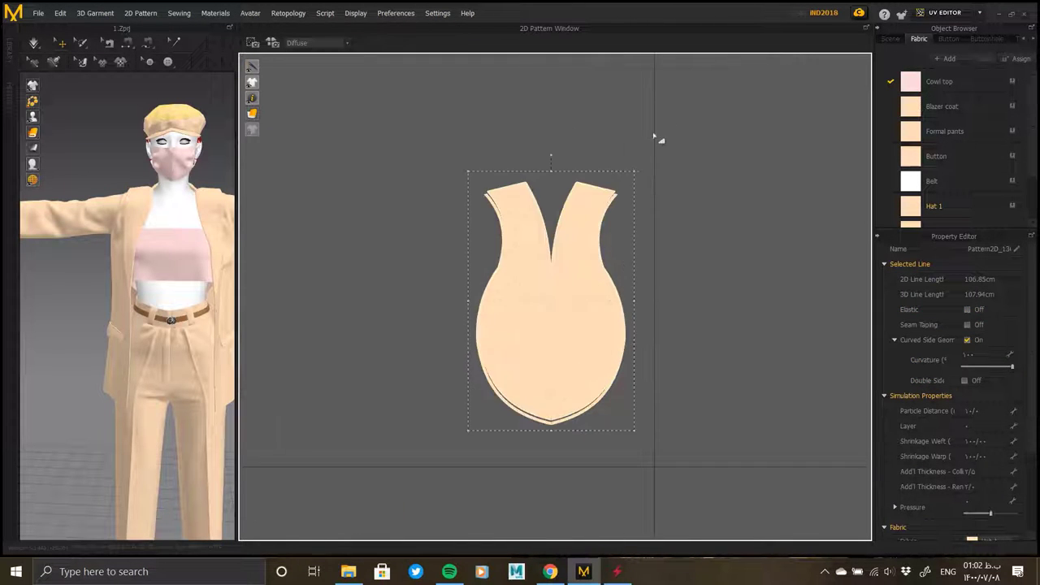
{"action": "scroll", "coordinate": [589, 194], "scroll_direction": "up", "scroll_amount": 3}
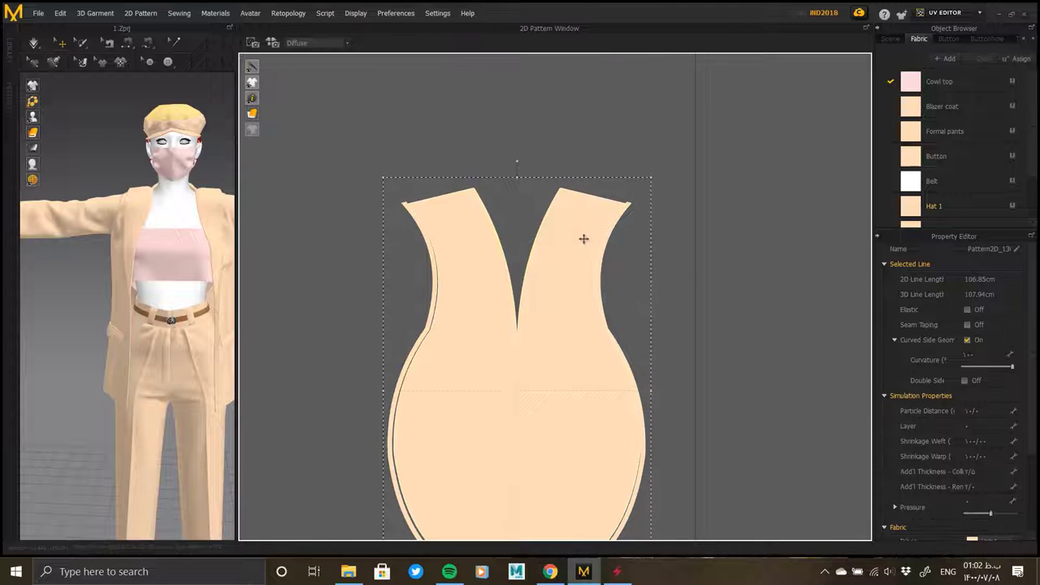
{"action": "scroll", "coordinate": [579, 231], "scroll_direction": "down", "scroll_amount": 3}
{"action": "scroll", "coordinate": [656, 214], "scroll_direction": "down", "scroll_amount": 5}
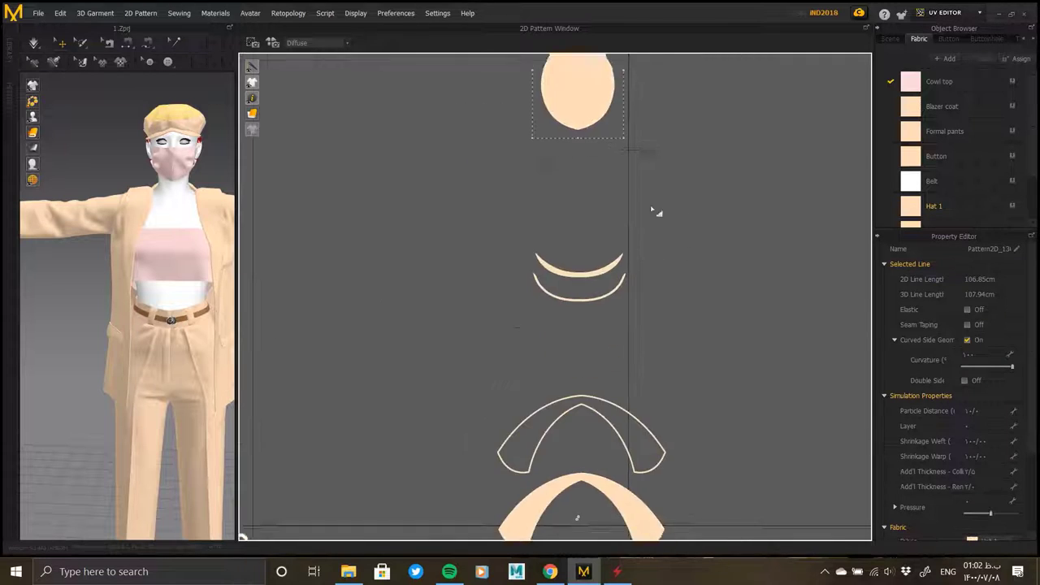
{"action": "left_click", "coordinate": [589, 162]}
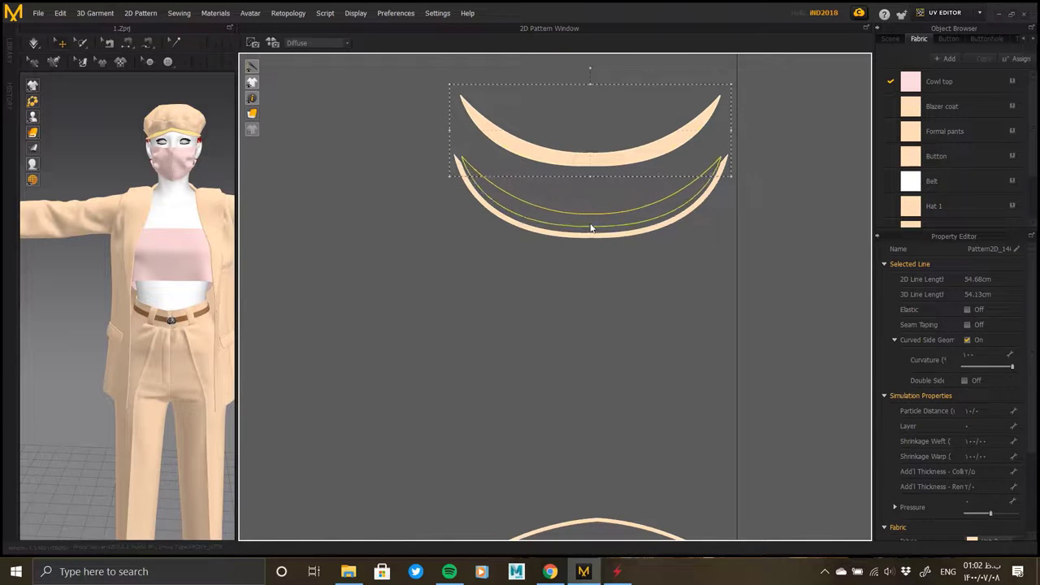
{"action": "scroll", "coordinate": [593, 235], "scroll_direction": "down", "scroll_amount": 2}
{"action": "scroll", "coordinate": [597, 260], "scroll_direction": "down", "scroll_amount": 2}
{"action": "scroll", "coordinate": [600, 272], "scroll_direction": "up", "scroll_amount": 5}
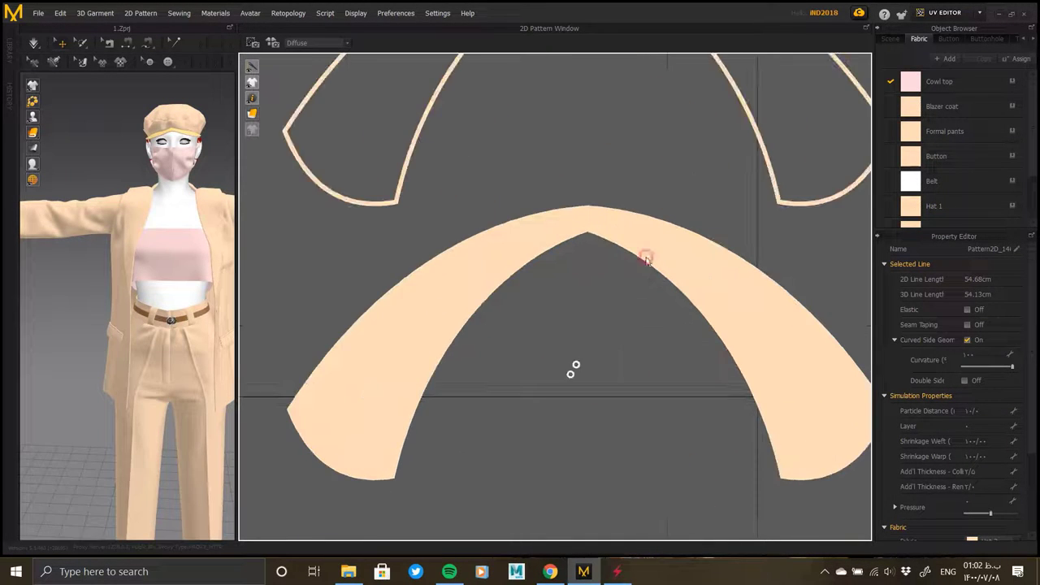
{"action": "left_click", "coordinate": [645, 255]}
- Check the small round piece below the arch, then zoom out to the whole UV layout
{"action": "scroll", "coordinate": [645, 255], "scroll_direction": "down", "scroll_amount": 2}
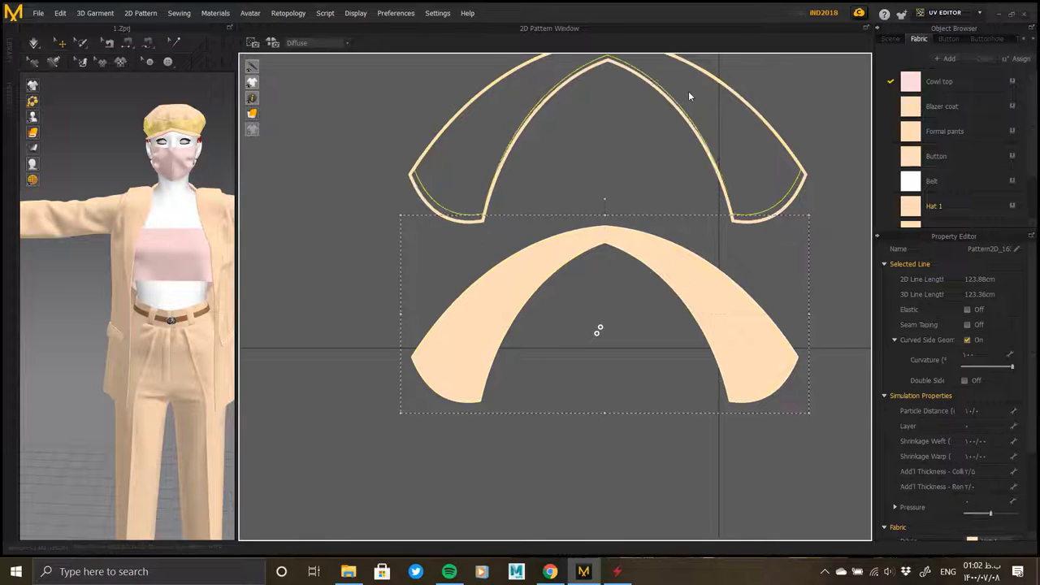
{"action": "scroll", "coordinate": [585, 448], "scroll_direction": "up", "scroll_amount": 1}
{"action": "scroll", "coordinate": [601, 175], "scroll_direction": "up", "scroll_amount": 4}
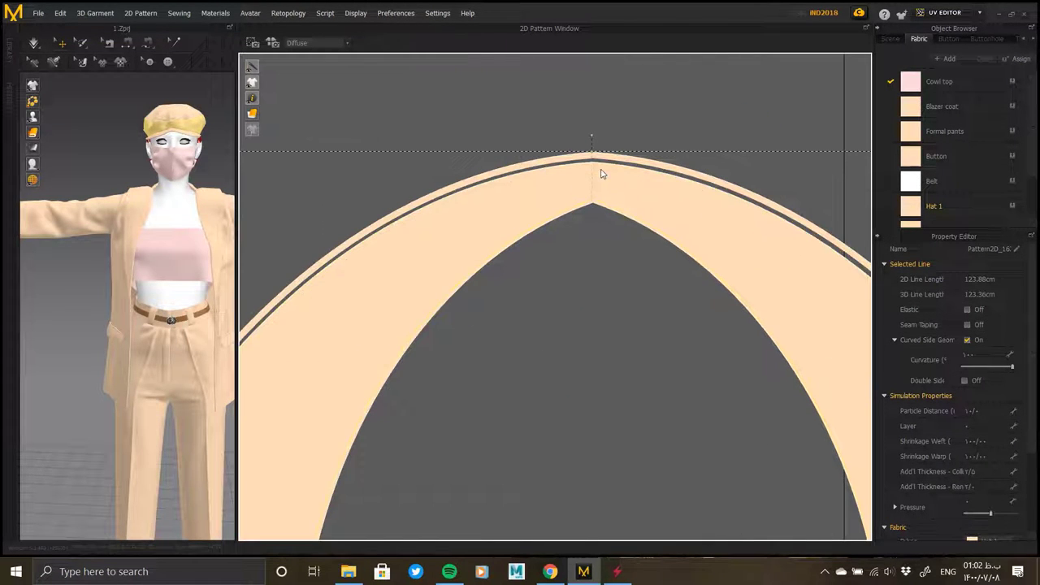
{"action": "scroll", "coordinate": [603, 165], "scroll_direction": "up", "scroll_amount": 2}
{"action": "scroll", "coordinate": [593, 172], "scroll_direction": "up", "scroll_amount": 1}
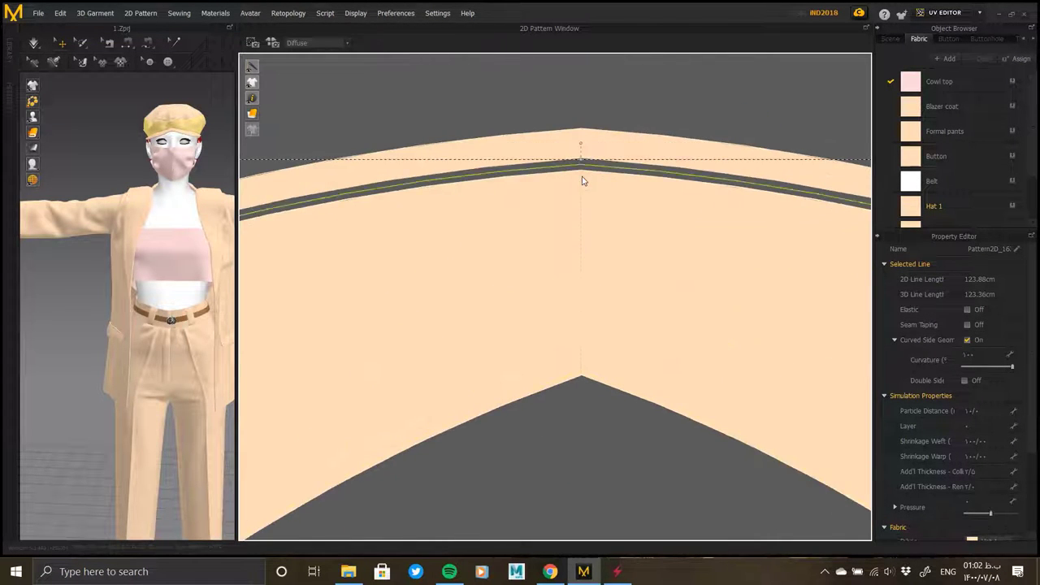
{"action": "scroll", "coordinate": [587, 171], "scroll_direction": "down", "scroll_amount": 3}
{"action": "scroll", "coordinate": [592, 175], "scroll_direction": "down", "scroll_amount": 2}
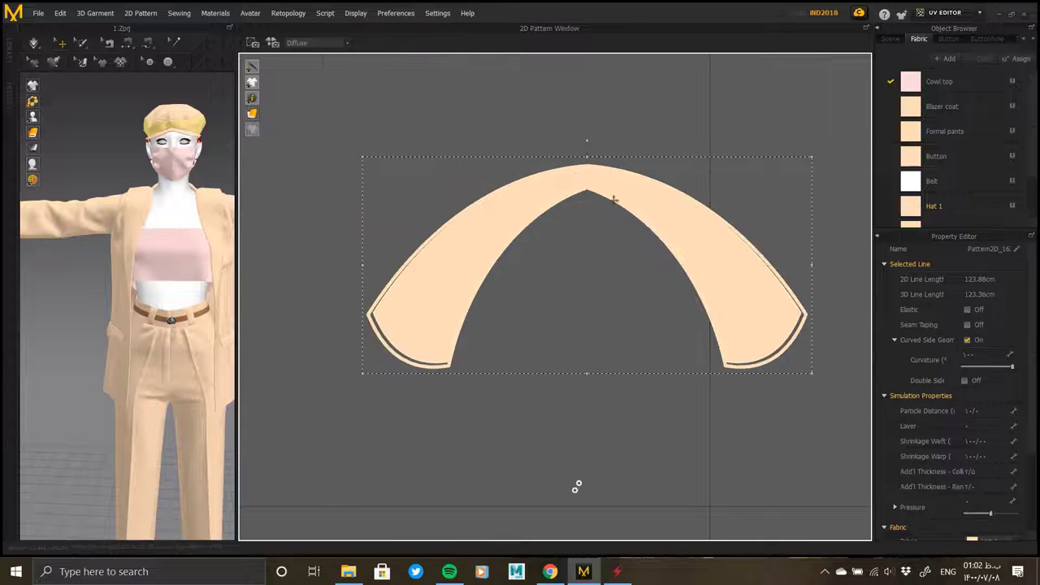
{"action": "scroll", "coordinate": [576, 482], "scroll_direction": "down", "scroll_amount": 3}
{"action": "scroll", "coordinate": [597, 297], "scroll_direction": "up", "scroll_amount": 4}
{"action": "left_click", "coordinate": [593, 294]}
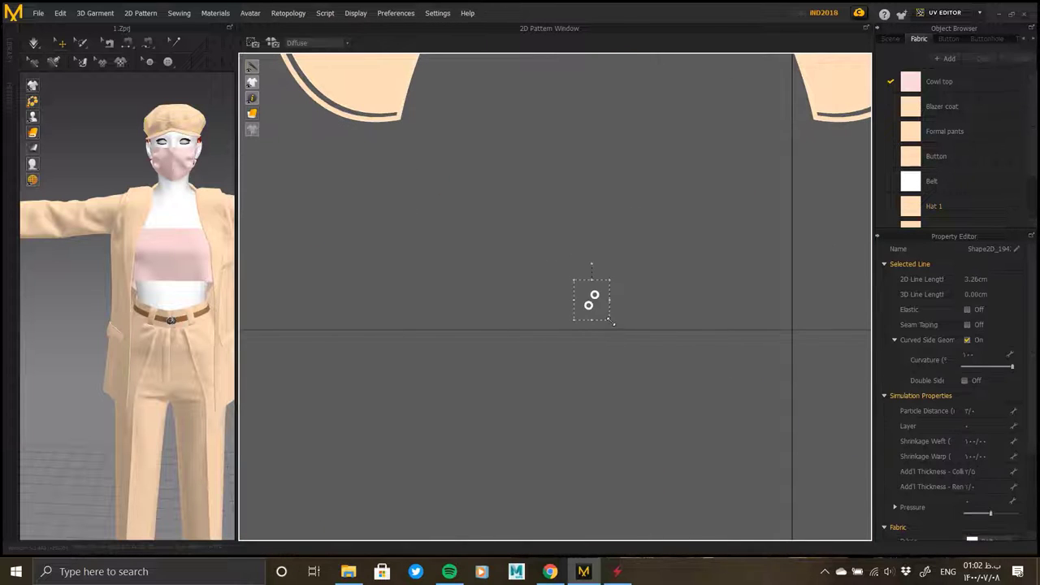
{"action": "scroll", "coordinate": [587, 301], "scroll_direction": "up", "scroll_amount": 3}
{"action": "scroll", "coordinate": [561, 227], "scroll_direction": "down", "scroll_amount": 5}
{"action": "scroll", "coordinate": [674, 228], "scroll_direction": "down", "scroll_amount": 2}
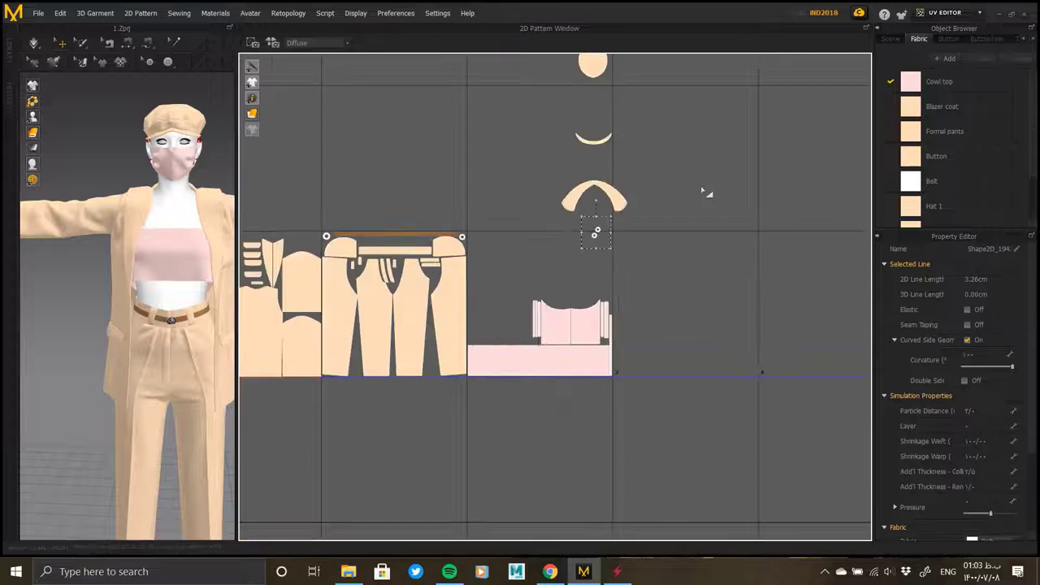
- Pack the tulip, crescent, arch and small circular hat pieces together beside the pants
{"action": "scroll", "coordinate": [680, 132], "scroll_direction": "down", "scroll_amount": 2}
{"action": "left_click", "coordinate": [658, 126]}
{"action": "left_click_drag", "start_coordinate": [619, 164], "coordinate": [533, 326]}
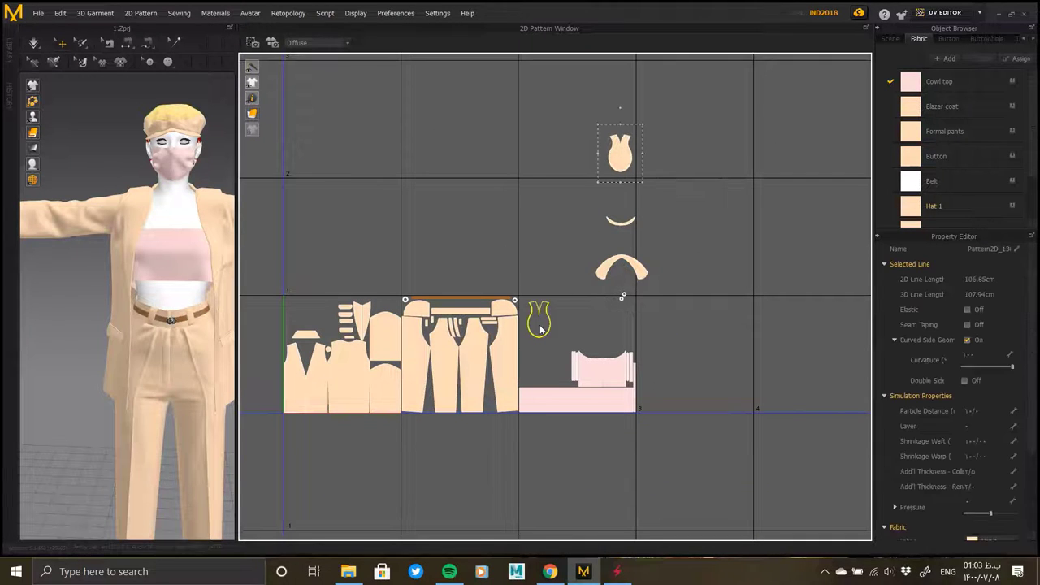
{"action": "left_click", "coordinate": [621, 221]}
{"action": "left_click_drag", "start_coordinate": [620, 221], "coordinate": [561, 307]}
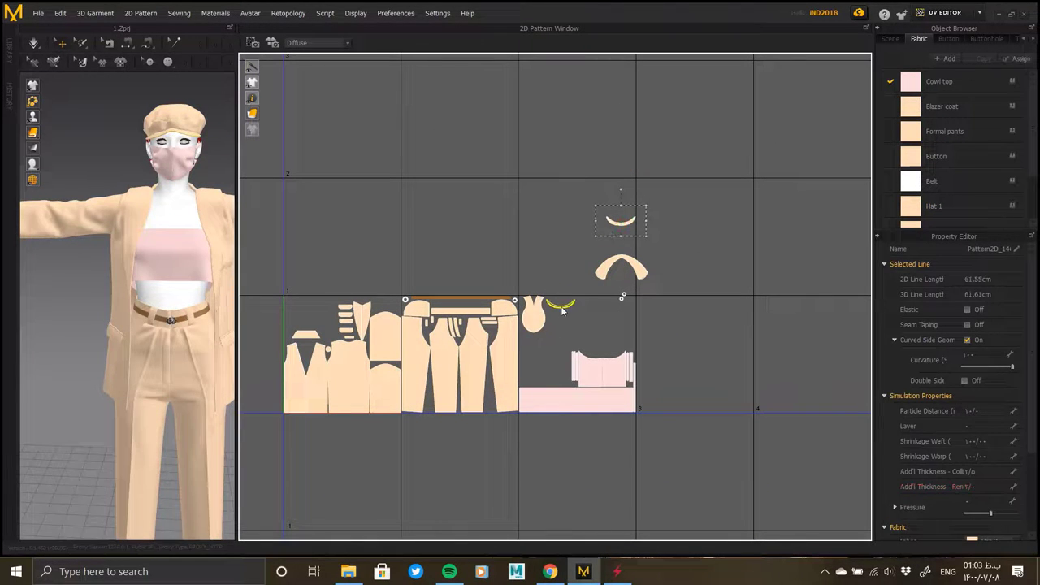
{"action": "mouse_move", "coordinate": [621, 268]}
{"action": "left_mouse_down"}
{"action": "mouse_move", "coordinate": [584, 314]}
{"action": "mouse_move", "coordinate": [573, 402]}
{"action": "mouse_move", "coordinate": [586, 329]}
{"action": "left_mouse_up"}
{"action": "scroll", "coordinate": [583, 314], "scroll_direction": "up", "scroll_amount": 3}
{"action": "left_click", "coordinate": [576, 323]}
{"action": "middle_click_drag", "start_coordinate": [462, 535], "coordinate": [573, 404]}
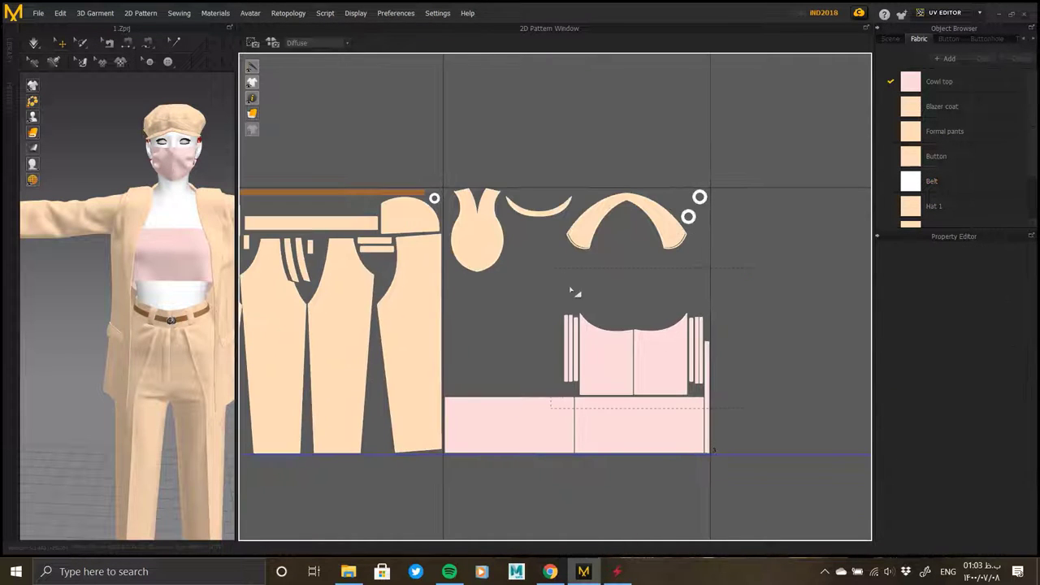
- Raise the pink top piece under the hat and move the long vertical strip to its left
{"action": "left_click", "coordinate": [580, 302]}
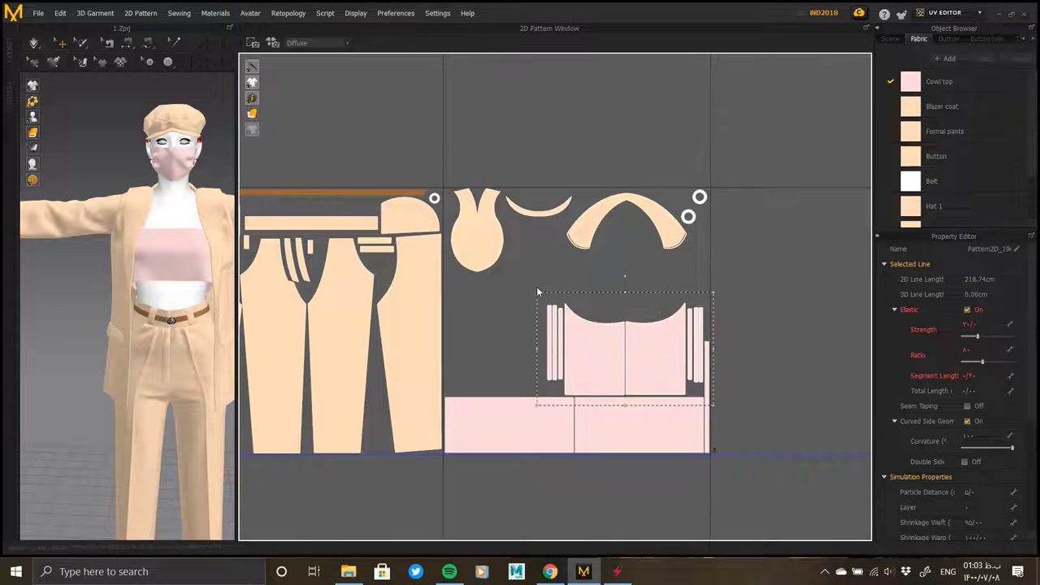
{"action": "left_click_drag", "start_coordinate": [670, 332], "coordinate": [666, 303]}
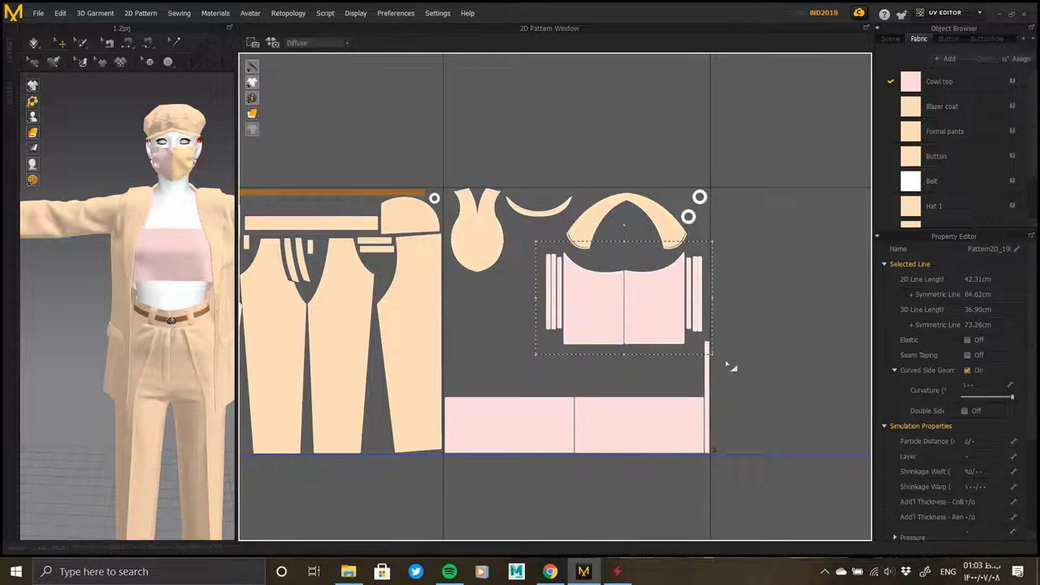
{"action": "left_click", "coordinate": [734, 332]}
{"action": "left_click_drag", "start_coordinate": [706, 439], "coordinate": [538, 359]}
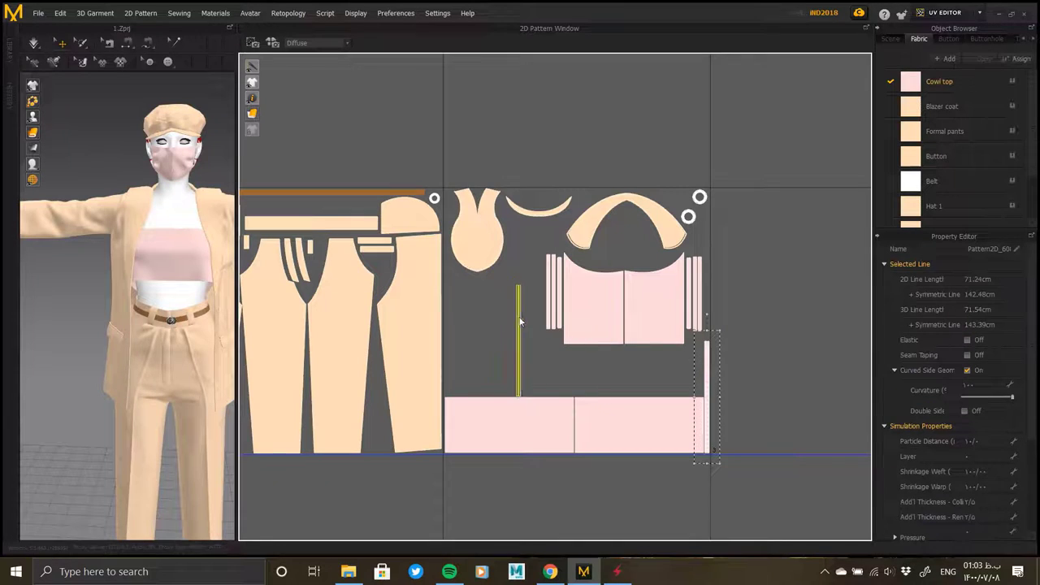
{"action": "left_click_drag", "start_coordinate": [462, 482], "coordinate": [717, 387]}
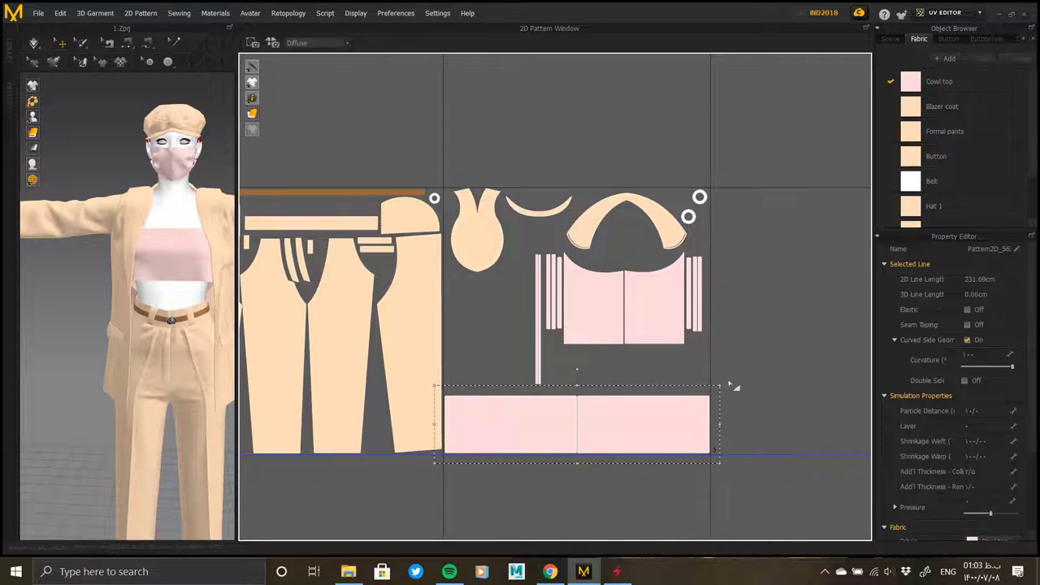
- Zoom in and out across the 2D Pattern window to check the packed UV layout
{"action": "scroll", "coordinate": [727, 387], "scroll_direction": "up", "scroll_amount": 4}
{"action": "scroll", "coordinate": [713, 417], "scroll_direction": "down", "scroll_amount": 3}
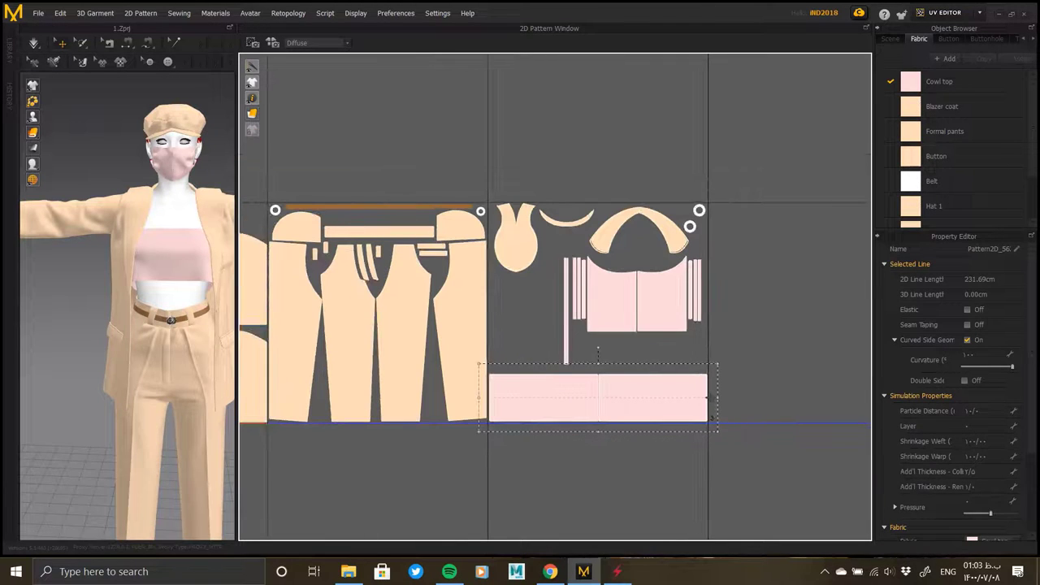
{"action": "scroll", "coordinate": [632, 335], "scroll_direction": "down", "scroll_amount": 2}
{"action": "scroll", "coordinate": [673, 278], "scroll_direction": "up", "scroll_amount": 3}
{"action": "scroll", "coordinate": [673, 277], "scroll_direction": "up", "scroll_amount": 2}
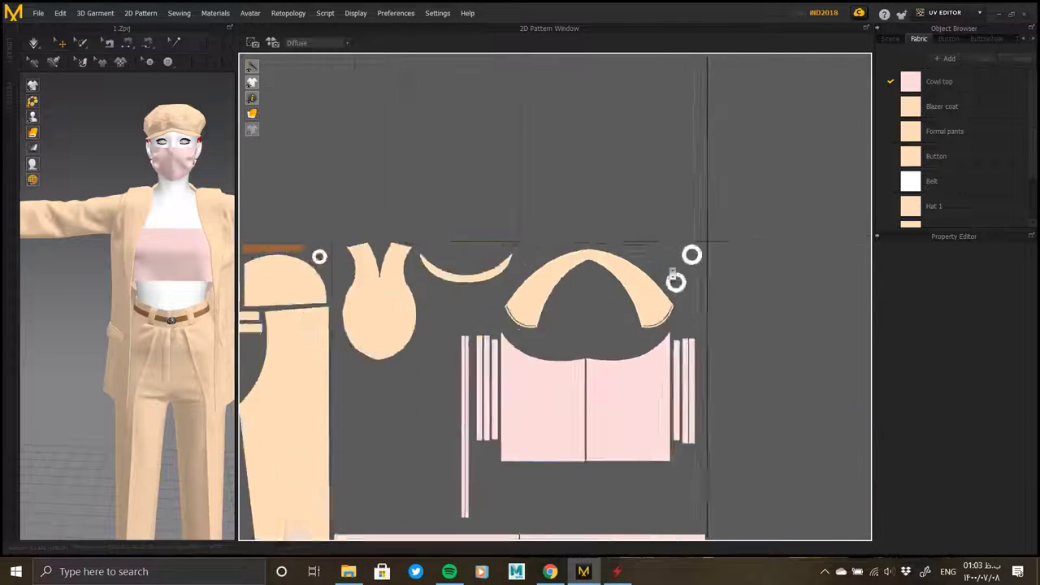
{"action": "scroll", "coordinate": [667, 356], "scroll_direction": "up", "scroll_amount": 3}
{"action": "scroll", "coordinate": [673, 360], "scroll_direction": "down", "scroll_amount": 3}
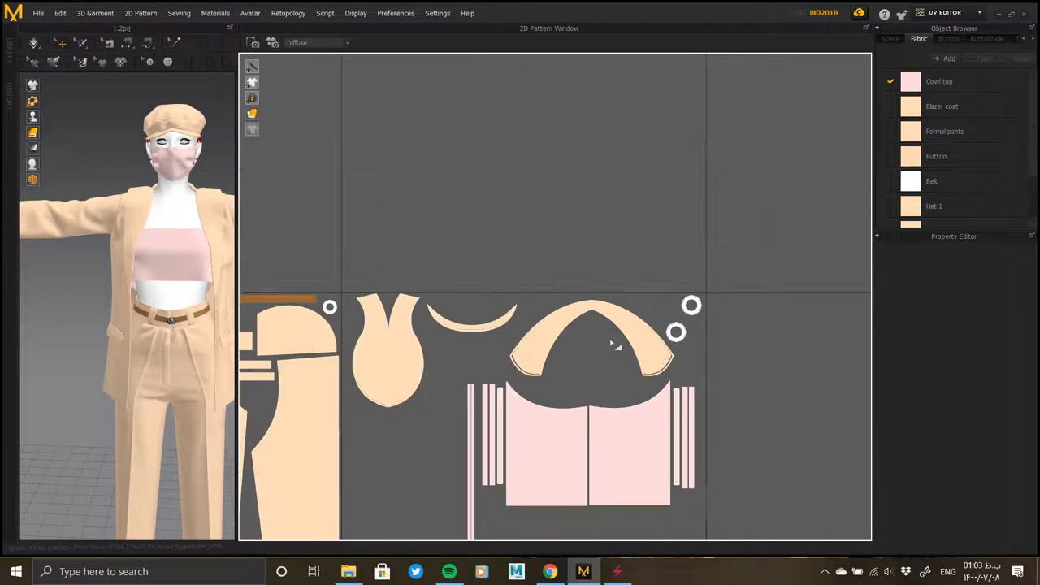
{"action": "scroll", "coordinate": [611, 342], "scroll_direction": "down", "scroll_amount": 3}
{"action": "scroll", "coordinate": [480, 304], "scroll_direction": "up", "scroll_amount": 2}
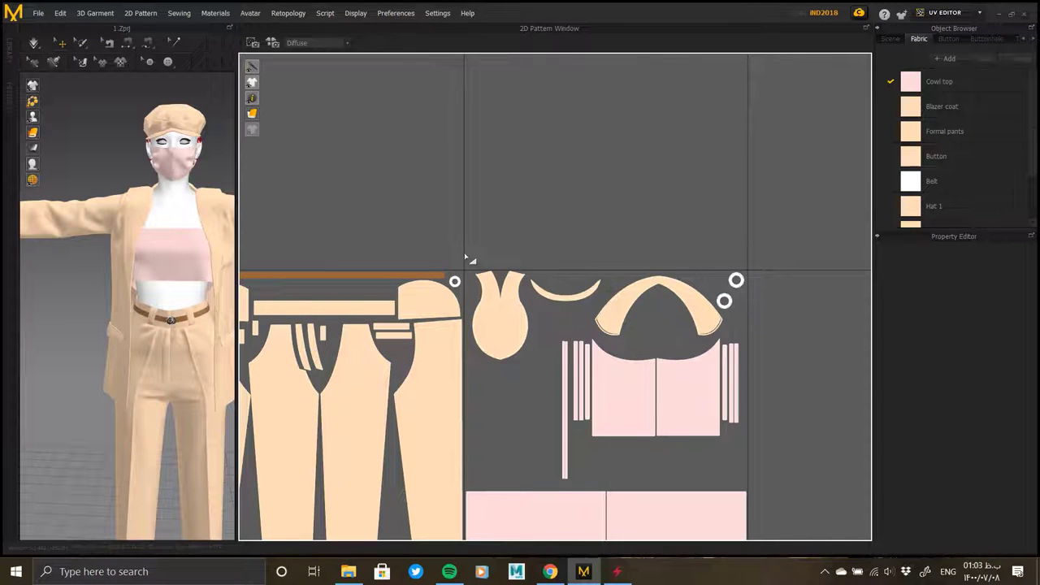
{"action": "scroll", "coordinate": [469, 258], "scroll_direction": "down", "scroll_amount": 1}
{"action": "scroll", "coordinate": [600, 353], "scroll_direction": "down", "scroll_amount": 1}
{"action": "scroll", "coordinate": [586, 367], "scroll_direction": "up", "scroll_amount": 1}
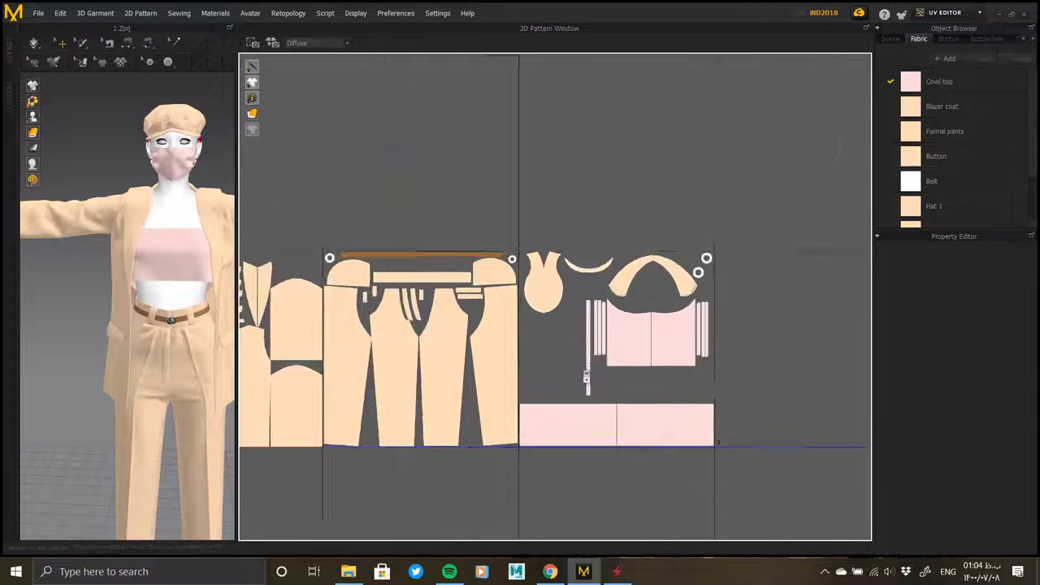
{"action": "scroll", "coordinate": [586, 367], "scroll_direction": "up", "scroll_amount": 2}
{"action": "scroll", "coordinate": [585, 367], "scroll_direction": "down", "scroll_amount": 2}
{"action": "scroll", "coordinate": [586, 370], "scroll_direction": "down", "scroll_amount": 4}
{"action": "scroll", "coordinate": [585, 370], "scroll_direction": "down", "scroll_amount": 2}
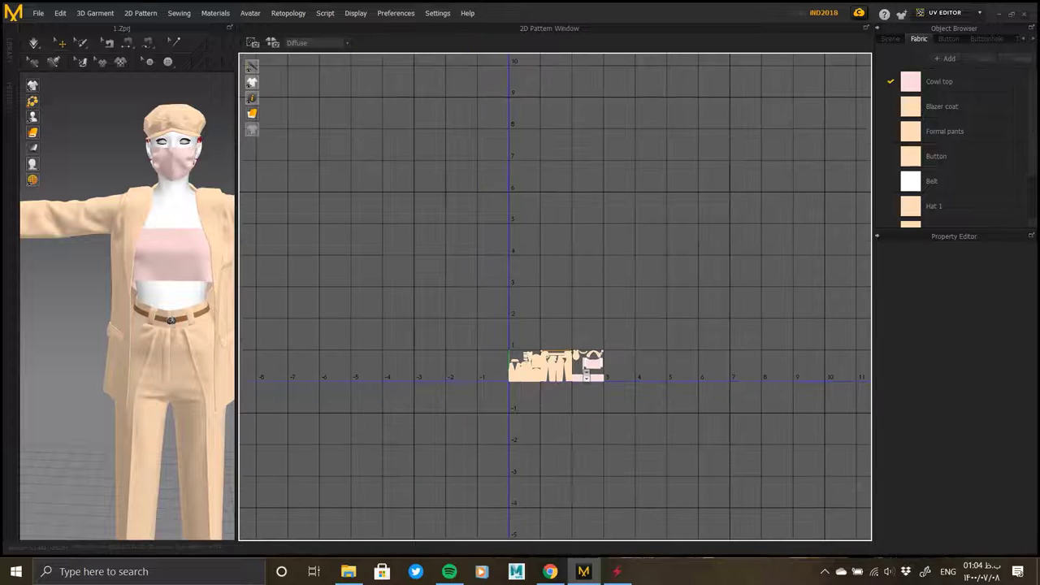
{"action": "scroll", "coordinate": [586, 371], "scroll_direction": "up", "scroll_amount": 5}
- Return to the Simulation workspace and save the project as unwarped.Zprj
{"action": "key", "text": "F4"}
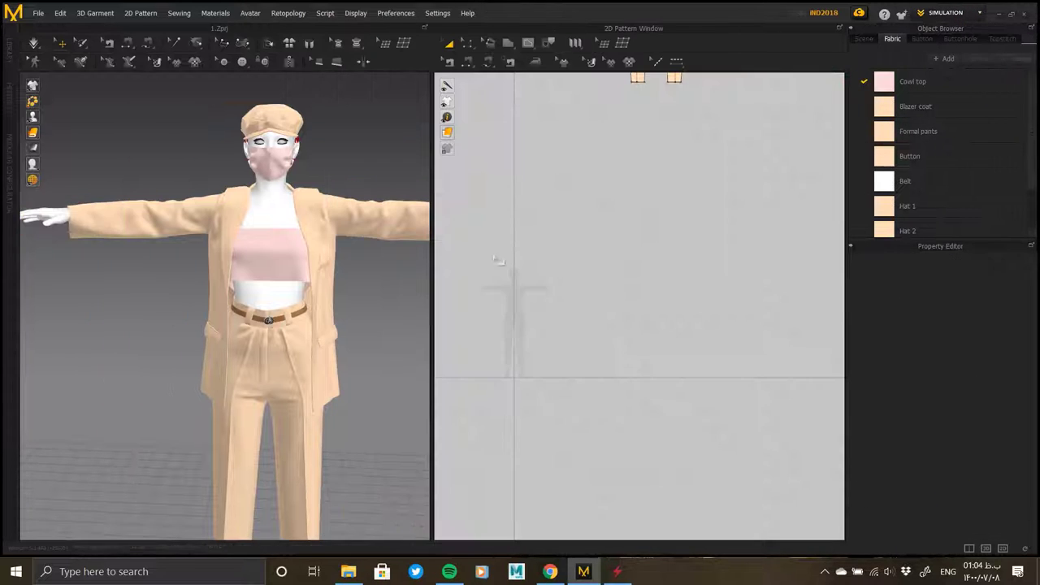
{"action": "left_click", "coordinate": [39, 13]}
{"action": "left_click", "coordinate": [135, 89]}
{"action": "type", "text": "unwarped"}
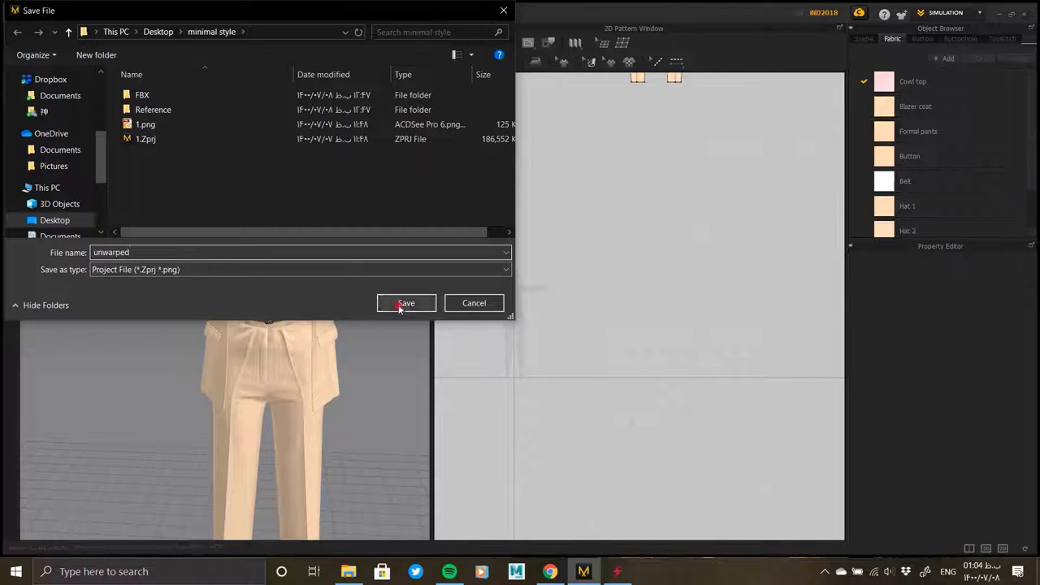
{"action": "left_click", "coordinate": [402, 303]}
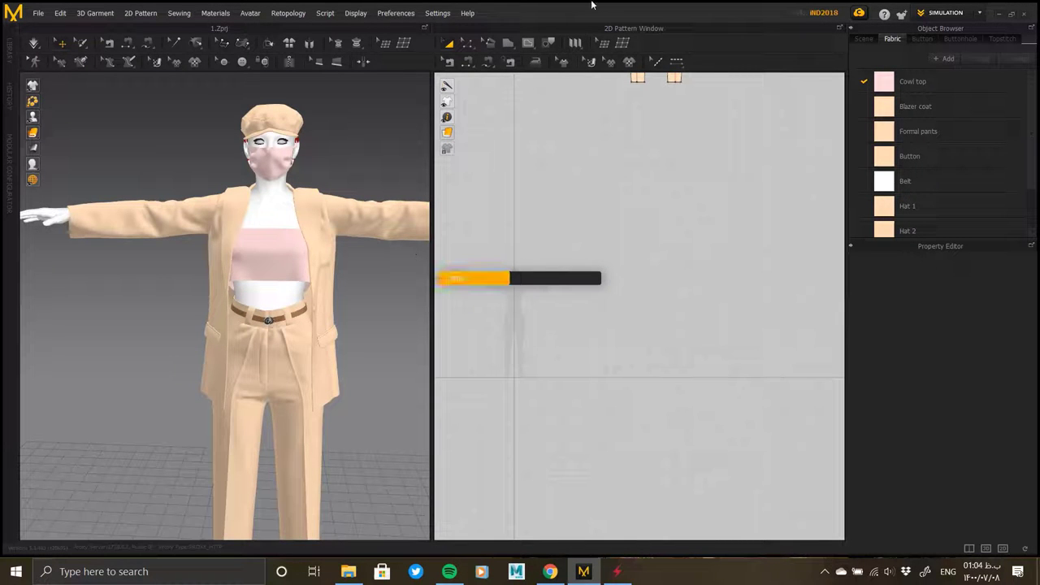
- Orbit the 3D view to inspect the dressed avatar from the side and front
{"action": "mouse_move", "coordinate": [412, 255]}
{"action": "right_mouse_down"}
{"action": "mouse_move", "coordinate": [235, 273]}
{"action": "mouse_move", "coordinate": [364, 279]}
{"action": "mouse_move", "coordinate": [312, 213]}
{"action": "right_mouse_up"}
{"action": "scroll", "coordinate": [312, 213], "scroll_direction": "up", "scroll_amount": 5}
{"action": "scroll", "coordinate": [312, 212], "scroll_direction": "down", "scroll_amount": 5}
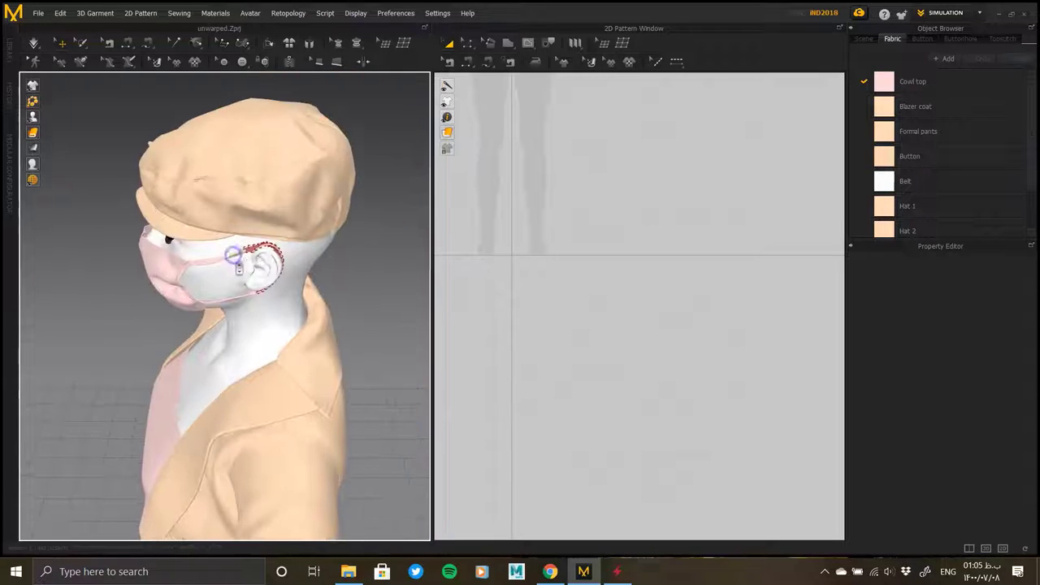
{"action": "scroll", "coordinate": [250, 260], "scroll_direction": "up", "scroll_amount": 5}
{"action": "scroll", "coordinate": [251, 260], "scroll_direction": "down", "scroll_amount": 5}
{"action": "right_click_drag", "start_coordinate": [251, 260], "coordinate": [331, 294]}
{"action": "scroll", "coordinate": [331, 294], "scroll_direction": "down", "scroll_amount": 5}
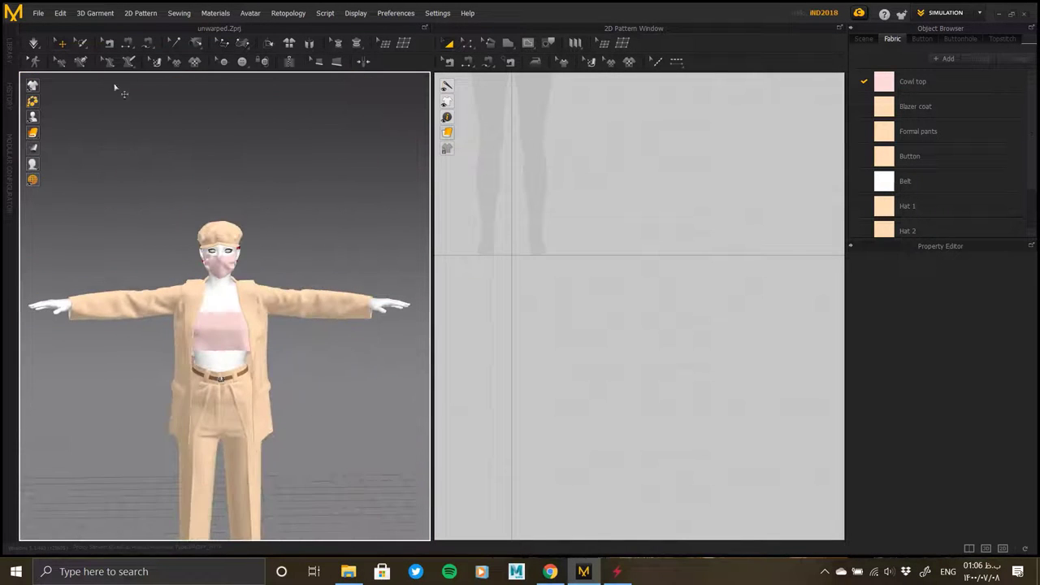
- Review the File menu's export options, then marquee-select every pattern piece in the 2D window
{"action": "left_click", "coordinate": [38, 13]}
{"action": "left_click", "coordinate": [233, 121]}
{"action": "scroll", "coordinate": [613, 220], "scroll_direction": "down", "scroll_amount": 5}
{"action": "right_click_drag", "start_coordinate": [590, 292], "coordinate": [606, 415]}
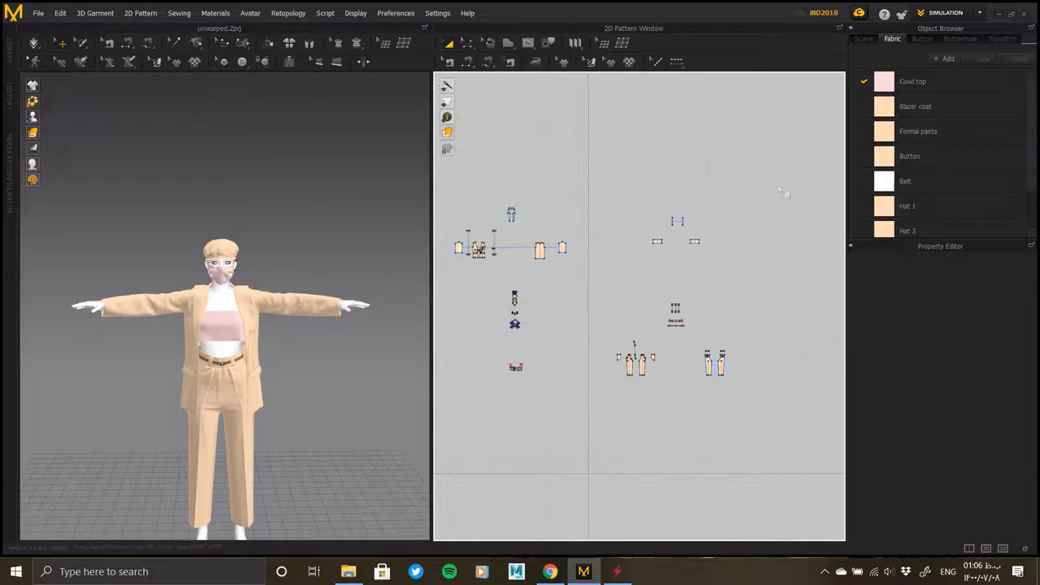
{"action": "left_click_drag", "start_coordinate": [771, 151], "coordinate": [450, 467]}
{"action": "right_click_drag", "start_coordinate": [587, 290], "coordinate": [640, 348]}
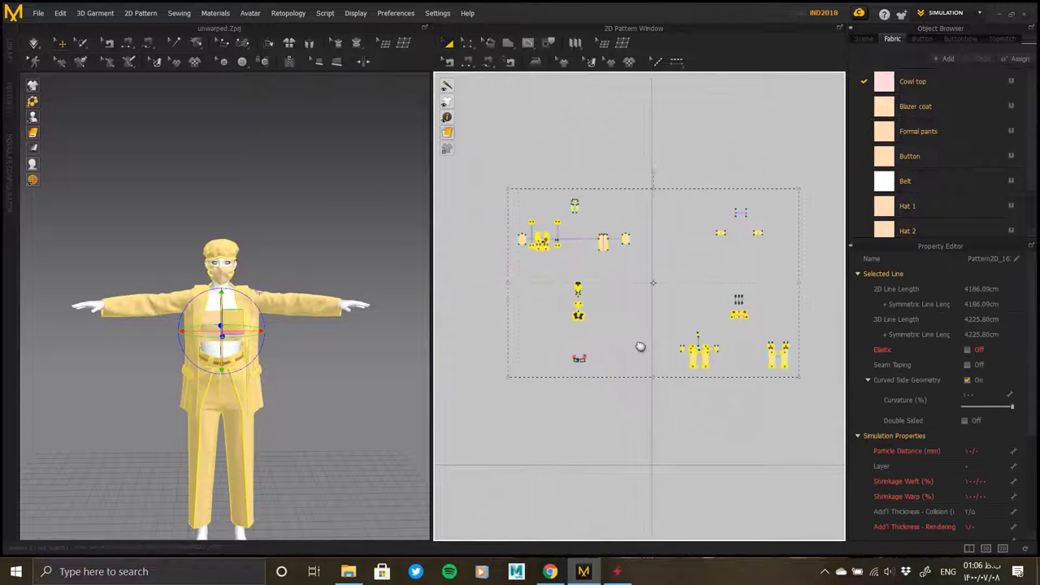
- Save the OBJ export as 't-pose thick' in the Desktop 'minimal style' folder
{"action": "left_click", "coordinate": [39, 13]}
{"action": "left_click", "coordinate": [147, 155]}
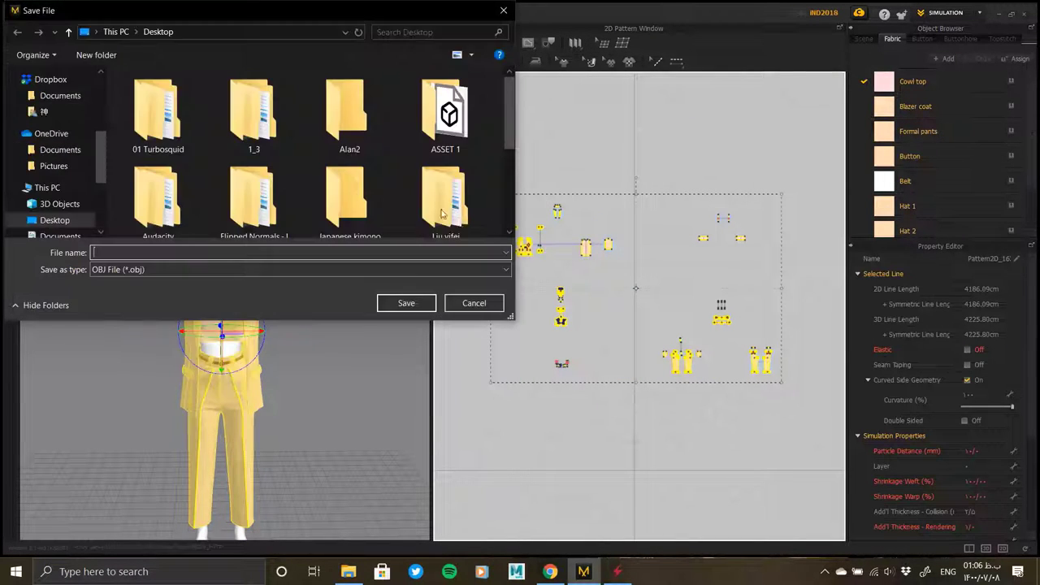
{"action": "left_click", "coordinate": [248, 195]}
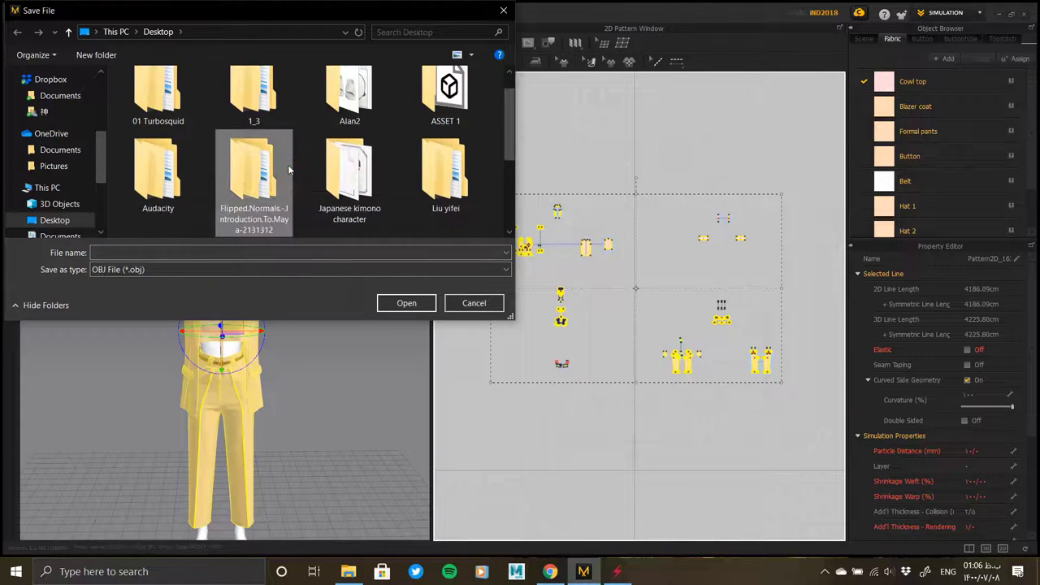
{"action": "scroll", "coordinate": [195, 138], "scroll_direction": "down", "scroll_amount": 3}
{"action": "double_click", "coordinate": [255, 130]}
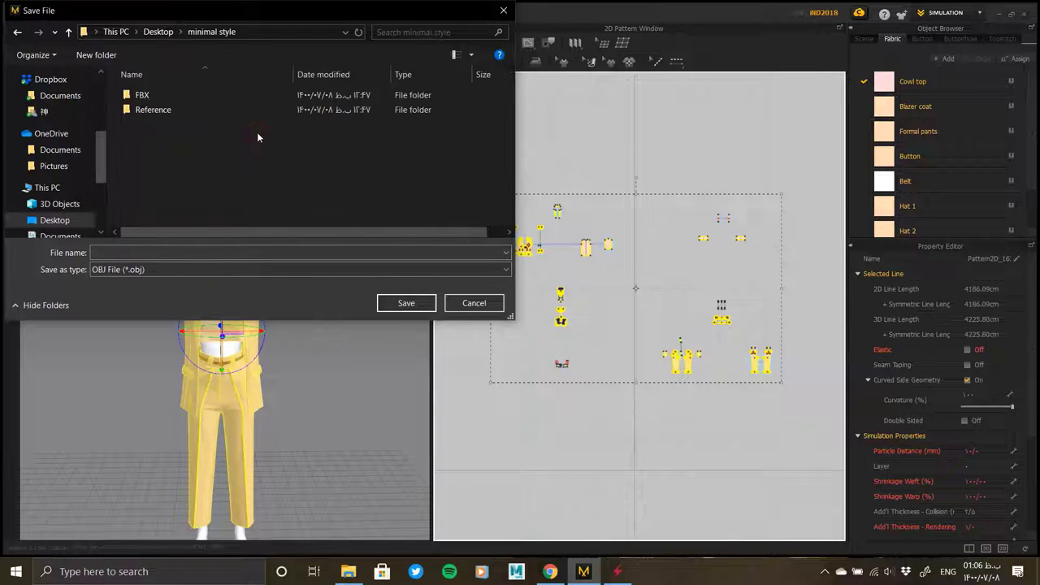
{"action": "left_click", "coordinate": [160, 252]}
{"action": "type", "text": "t-po"}
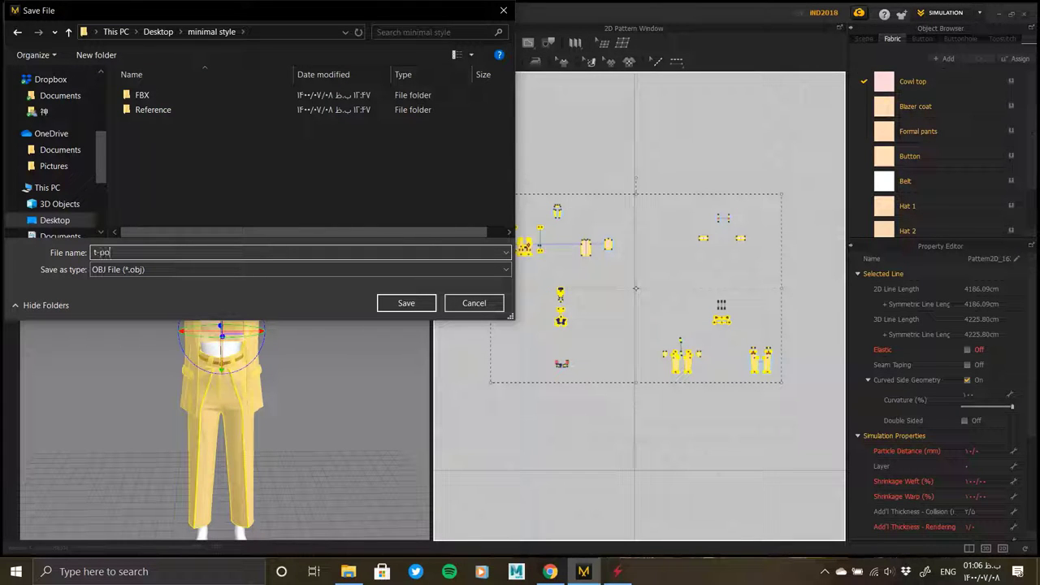
{"action": "type", "text": "se "}
{"action": "type", "text": "thick"}
{"action": "left_click", "coordinate": [421, 303]}
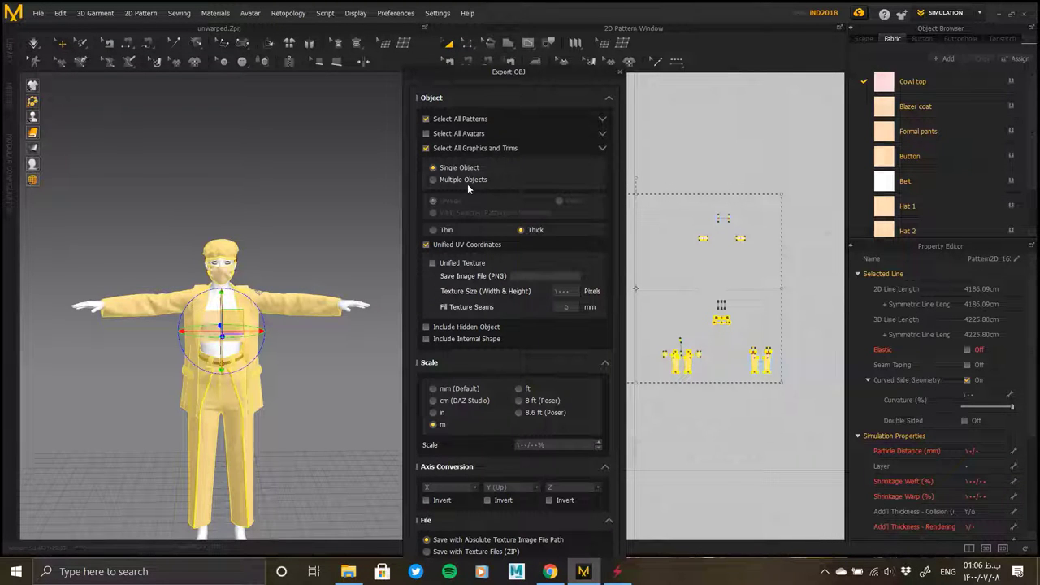
- Export t-pose thick.obj as a single thick object at cm (DAZ Studio) scale
{"action": "left_click", "coordinate": [602, 149]}
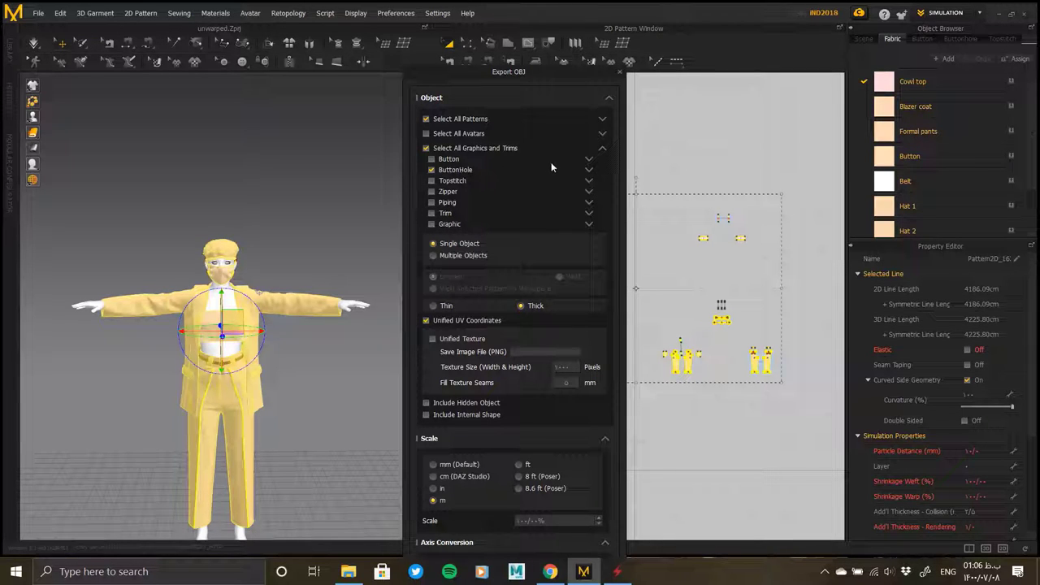
{"action": "left_click", "coordinate": [602, 150]}
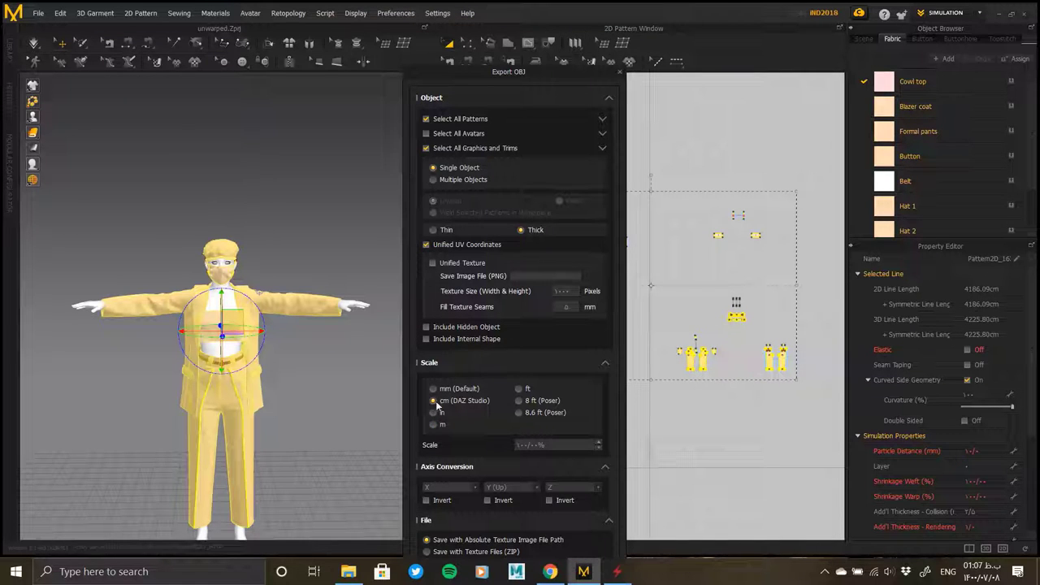
{"action": "left_click", "coordinate": [608, 97]}
{"action": "left_click", "coordinate": [549, 373]}
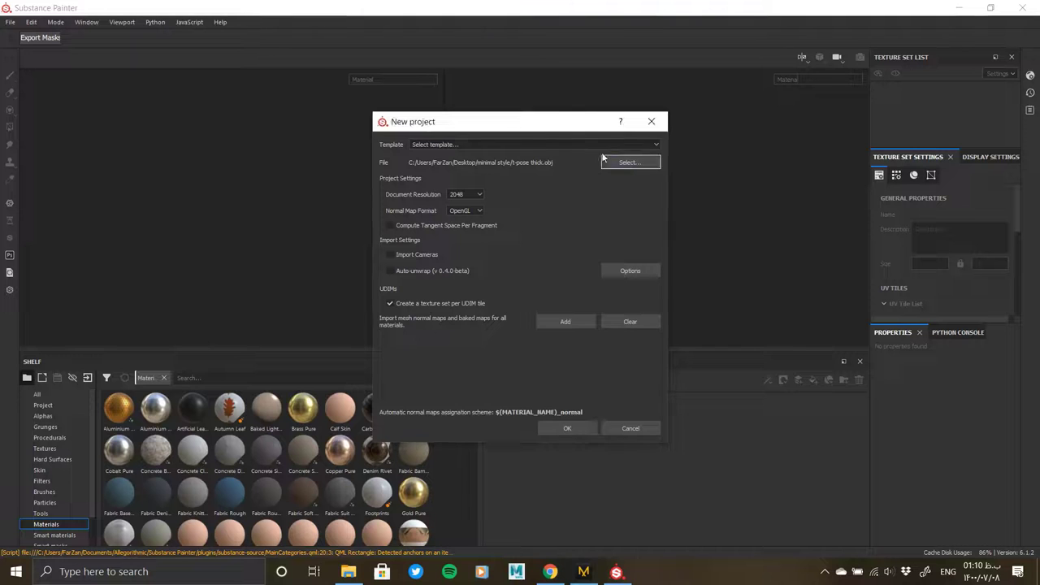
- Create a new Substance Painter project with t-pose thick.obj as the mesh
{"action": "left_click", "coordinate": [603, 161]}
{"action": "double_click", "coordinate": [528, 255]}
{"action": "left_click", "coordinate": [566, 426]}
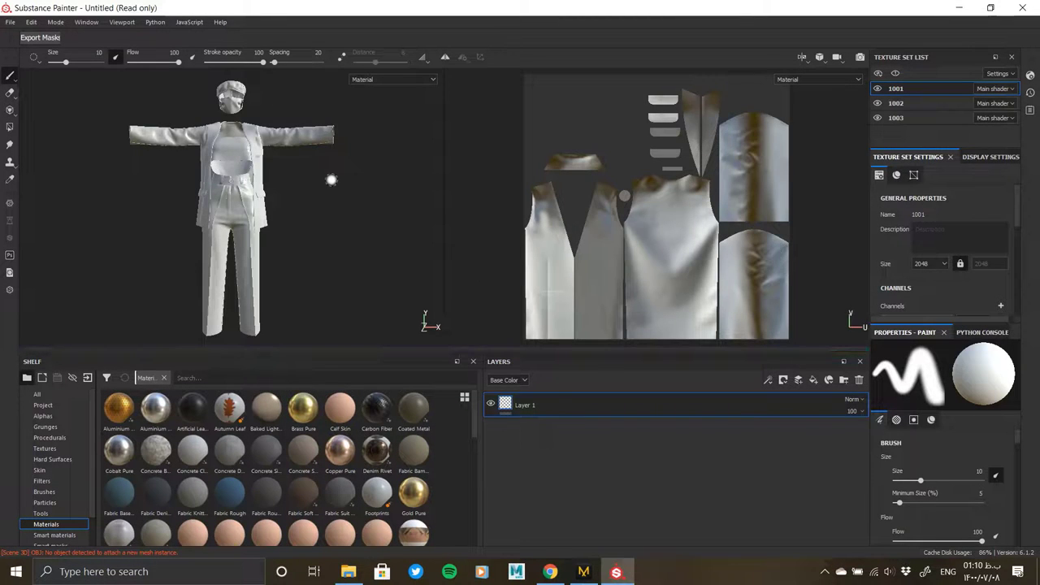
{"action": "left_click_drag", "start_coordinate": [286, 155], "coordinate": [287, 184], "text": "alt"}
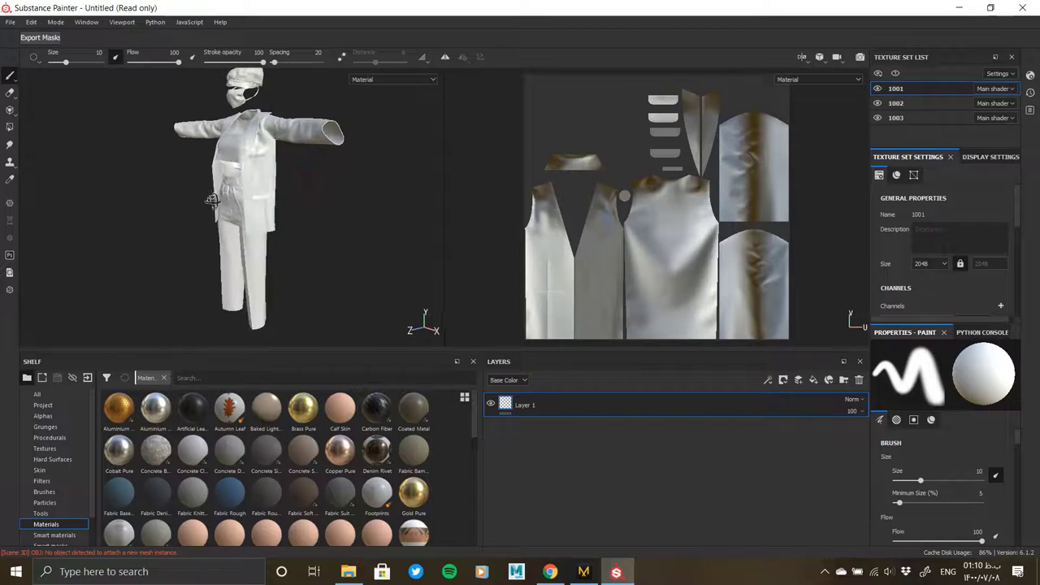
- Check texture sets 1001, 1002 and 1003, hiding each and then showing it again
{"action": "left_click", "coordinate": [909, 105]}
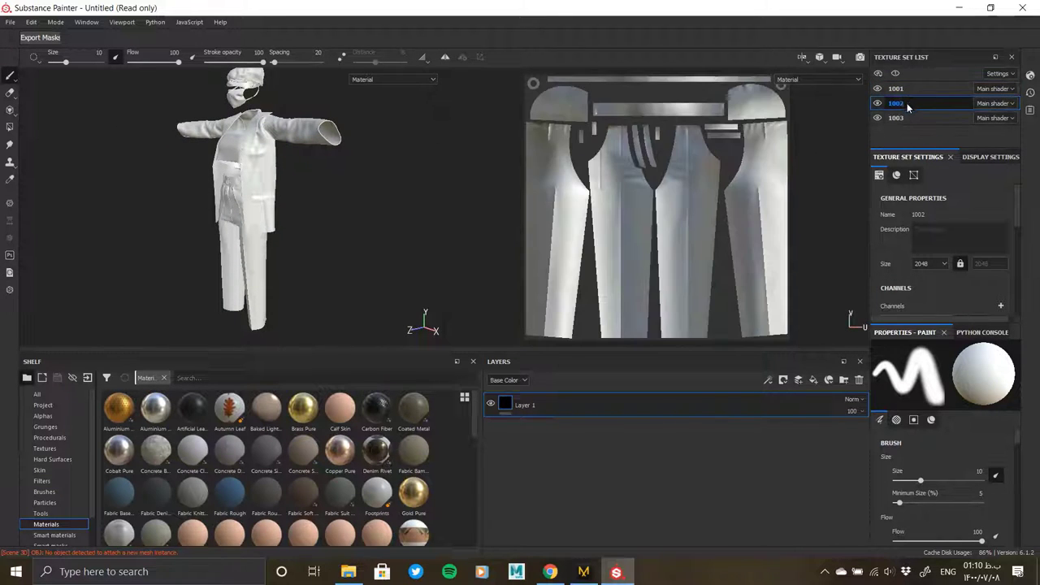
{"action": "left_click", "coordinate": [900, 119]}
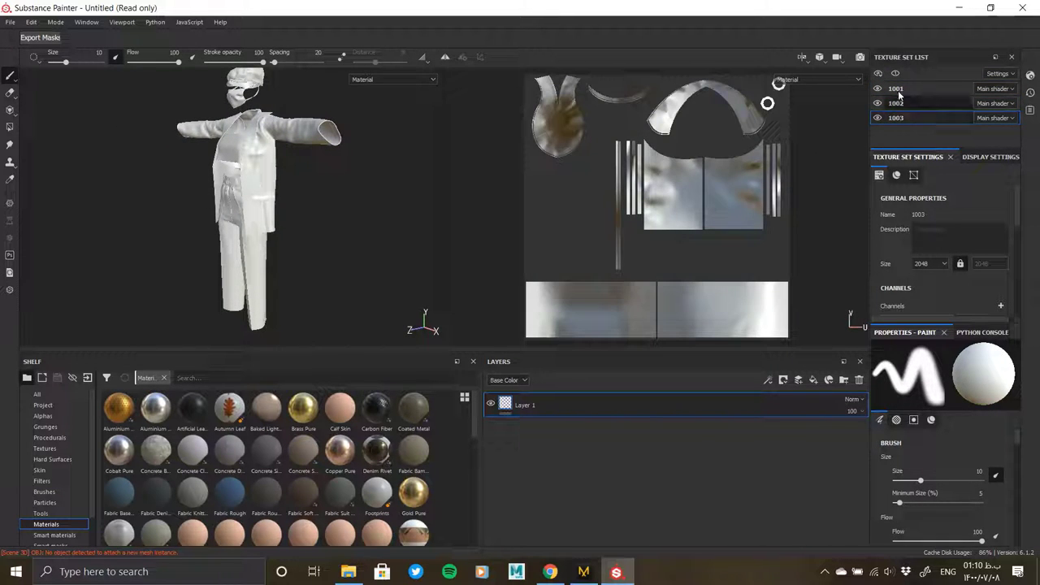
{"action": "left_click", "coordinate": [877, 88]}
{"action": "left_click", "coordinate": [877, 88]}
{"action": "left_click", "coordinate": [877, 103]}
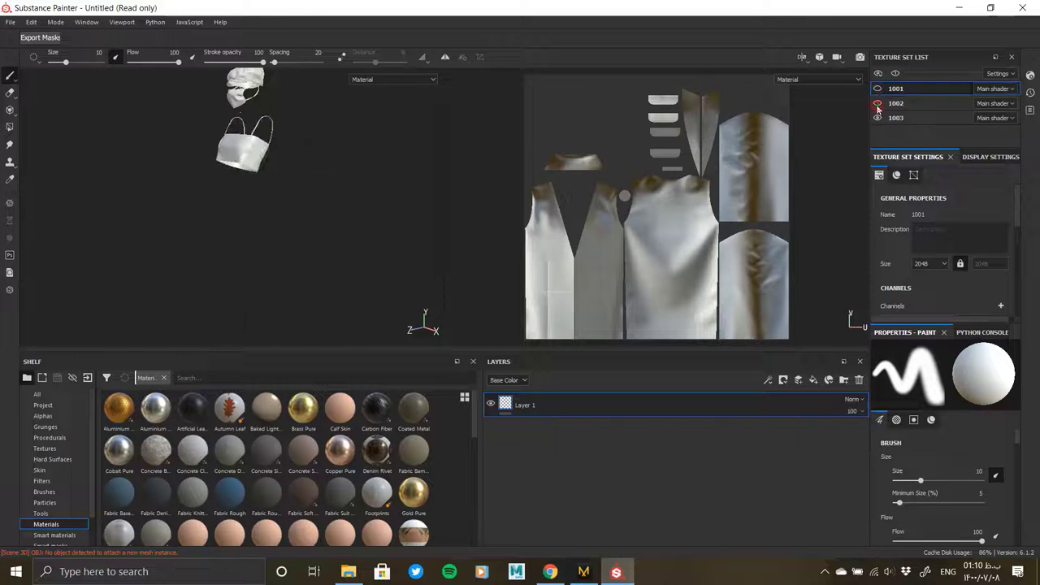
{"action": "left_click", "coordinate": [877, 117]}
{"action": "left_click", "coordinate": [877, 88]}
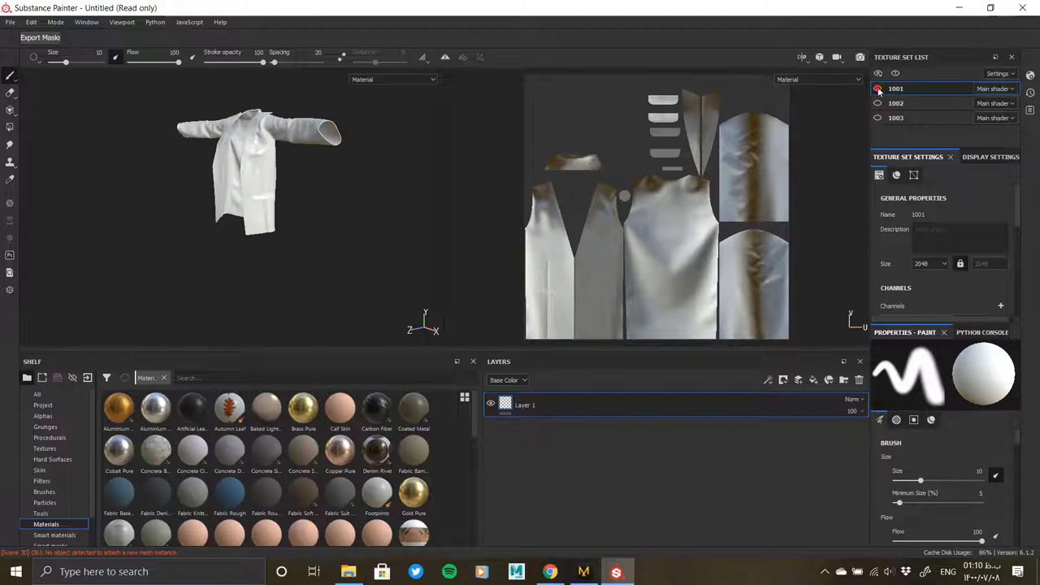
{"action": "left_click", "coordinate": [877, 103]}
{"action": "left_click", "coordinate": [877, 118]}
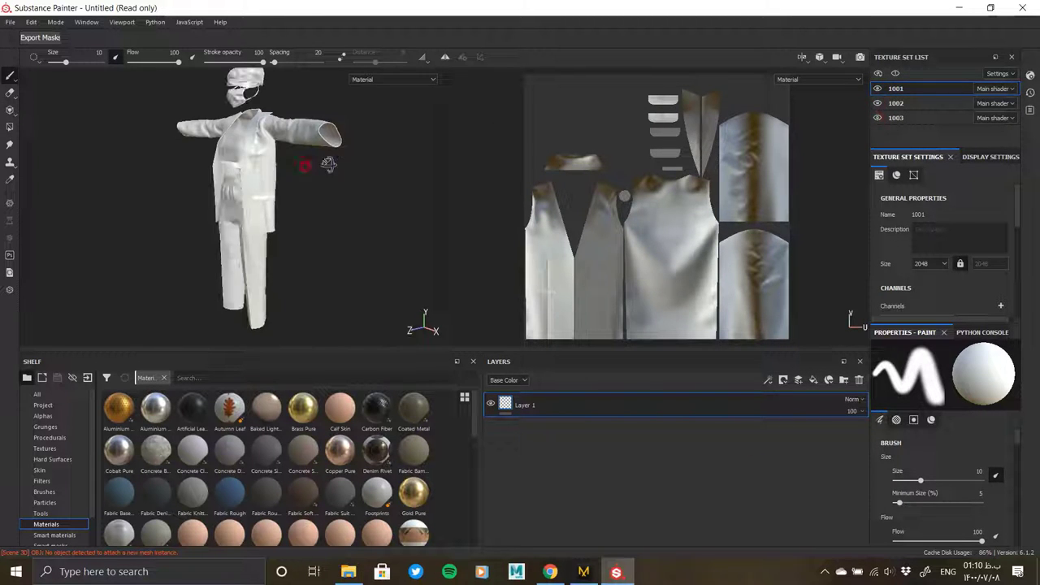
{"action": "scroll", "coordinate": [317, 203], "scroll_direction": "up", "scroll_amount": 2}
{"action": "scroll", "coordinate": [301, 297], "scroll_direction": "up", "scroll_amount": 3}
{"action": "scroll", "coordinate": [300, 297], "scroll_direction": "up", "scroll_amount": 3}
- Enlarge the 3D and UV views, widen the layers area, and delete Layer 1
{"action": "mouse_move", "coordinate": [302, 205]}
{"action": "left_mouse_down", "text": "alt"}
{"action": "mouse_move", "coordinate": [255, 231]}
{"action": "mouse_move", "coordinate": [279, 220]}
{"action": "left_mouse_up", "text": "alt"}
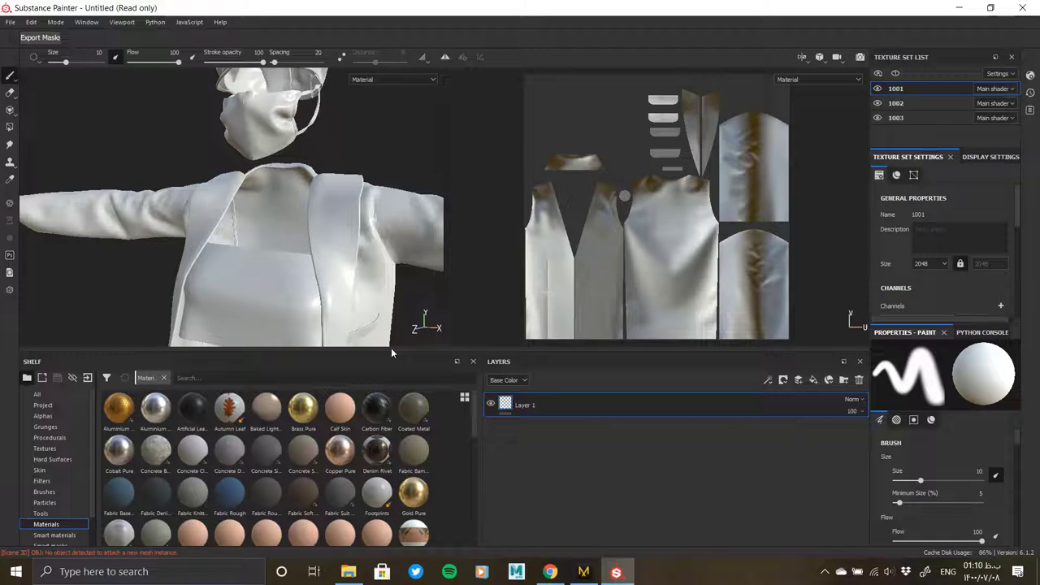
{"action": "left_click_drag", "start_coordinate": [396, 355], "coordinate": [395, 377]}
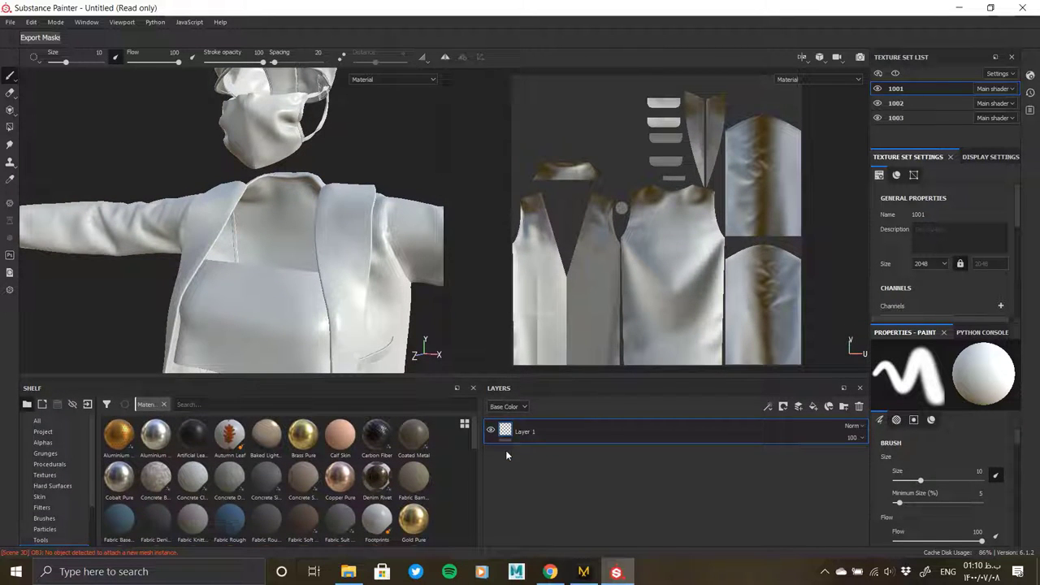
{"action": "left_click_drag", "start_coordinate": [481, 457], "coordinate": [393, 463]}
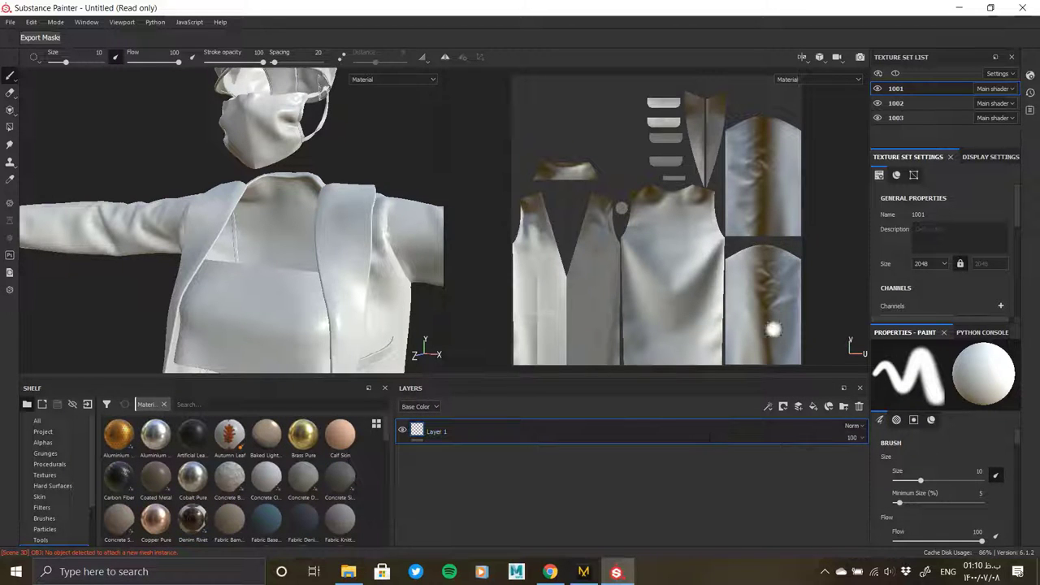
{"action": "left_click_drag", "start_coordinate": [443, 219], "coordinate": [567, 218]}
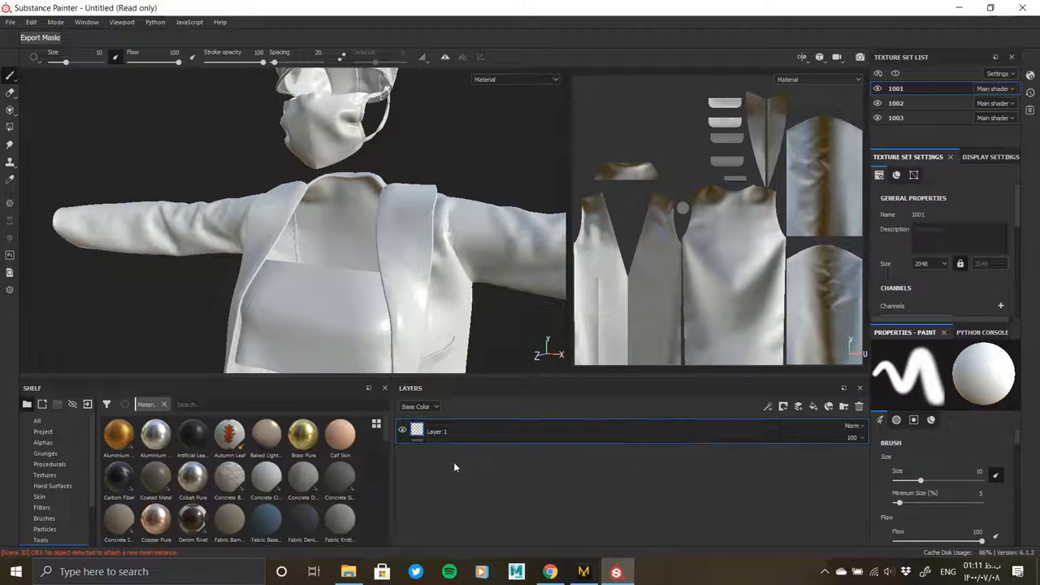
{"action": "left_click", "coordinate": [860, 406]}
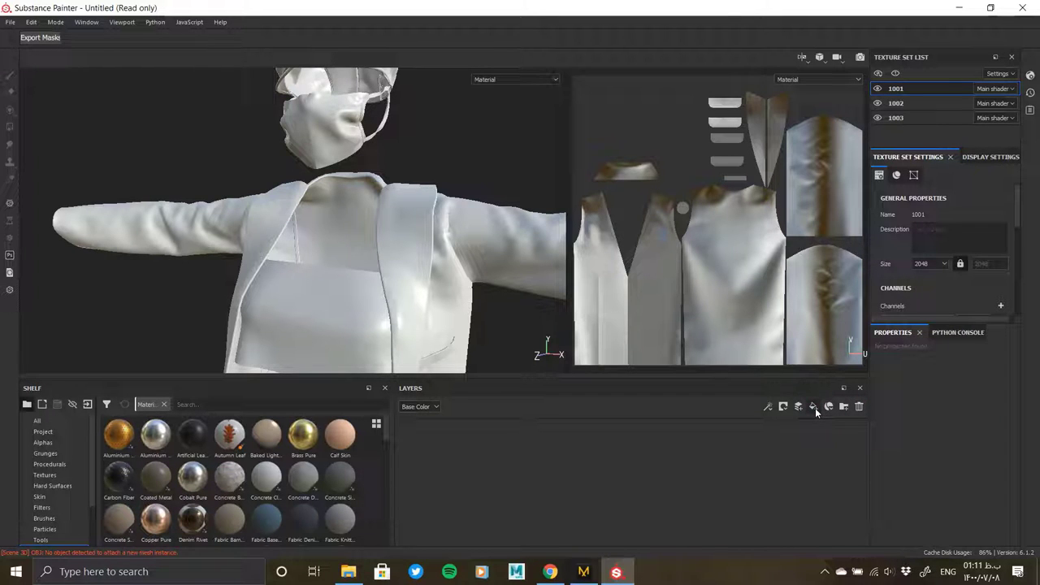
- Add a fill layer and place the white blazer reference photo beside Substance Painter
{"action": "key", "text": "ctrl+shift+f"}
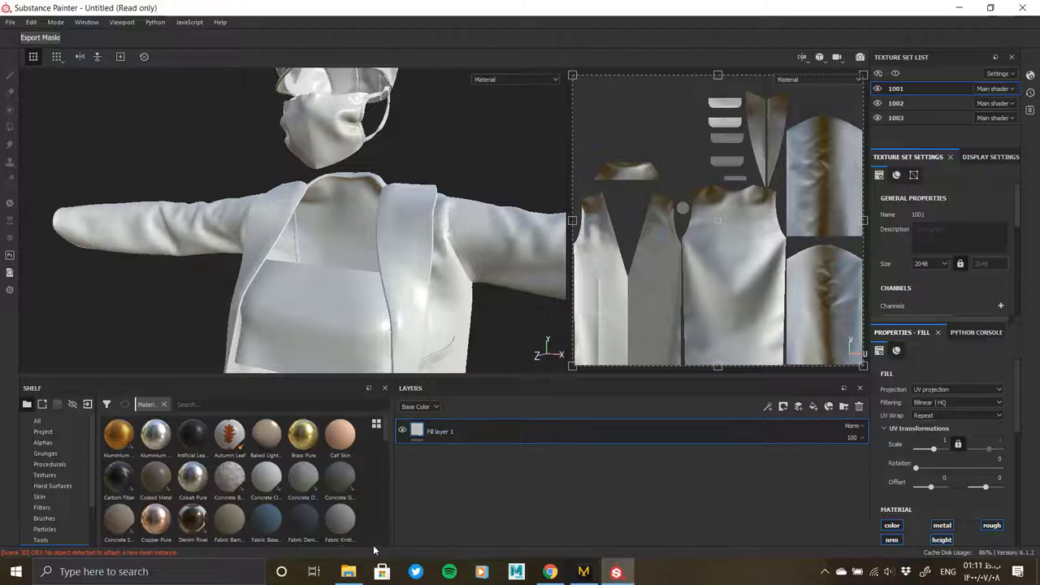
{"action": "left_click", "coordinate": [348, 571]}
{"action": "double_click", "coordinate": [740, 171]}
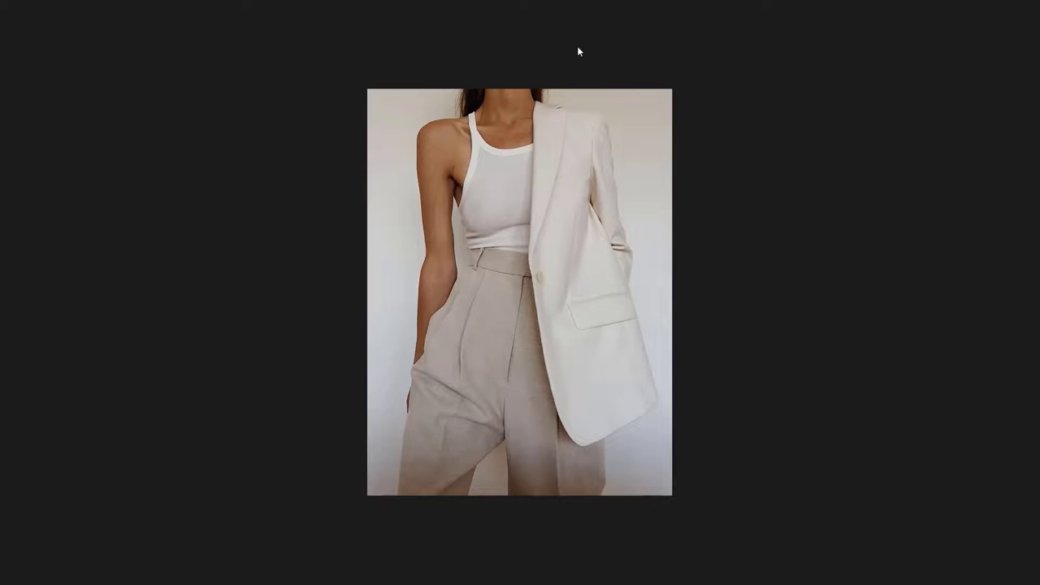
{"action": "double_click", "coordinate": [577, 46]}
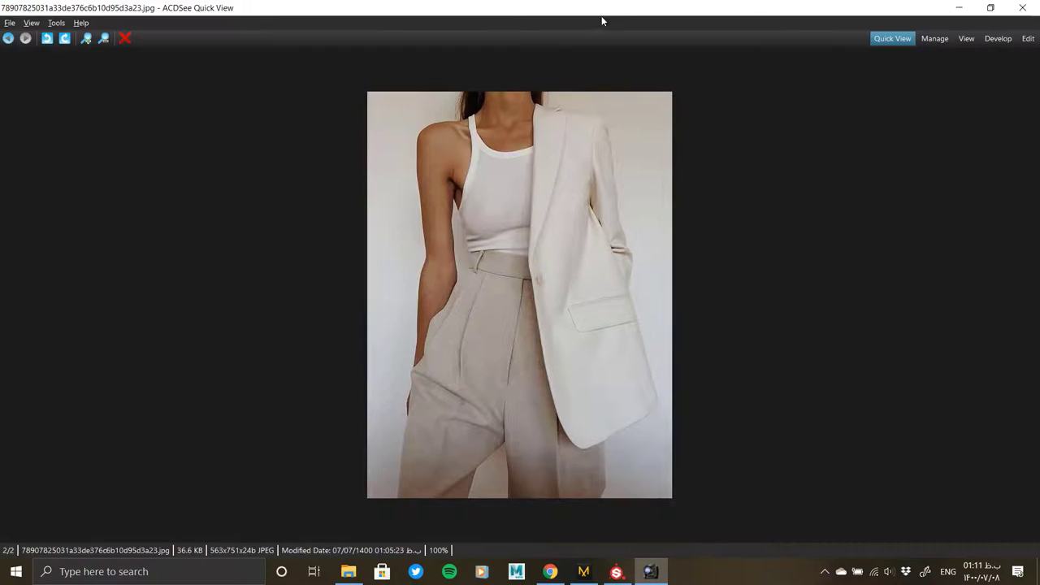
{"action": "mouse_move", "coordinate": [601, 21]}
{"action": "left_mouse_down"}
{"action": "mouse_move", "coordinate": [658, 104]}
{"action": "mouse_move", "coordinate": [1016, 126]}
{"action": "left_mouse_up"}
{"action": "left_click", "coordinate": [366, 187]}
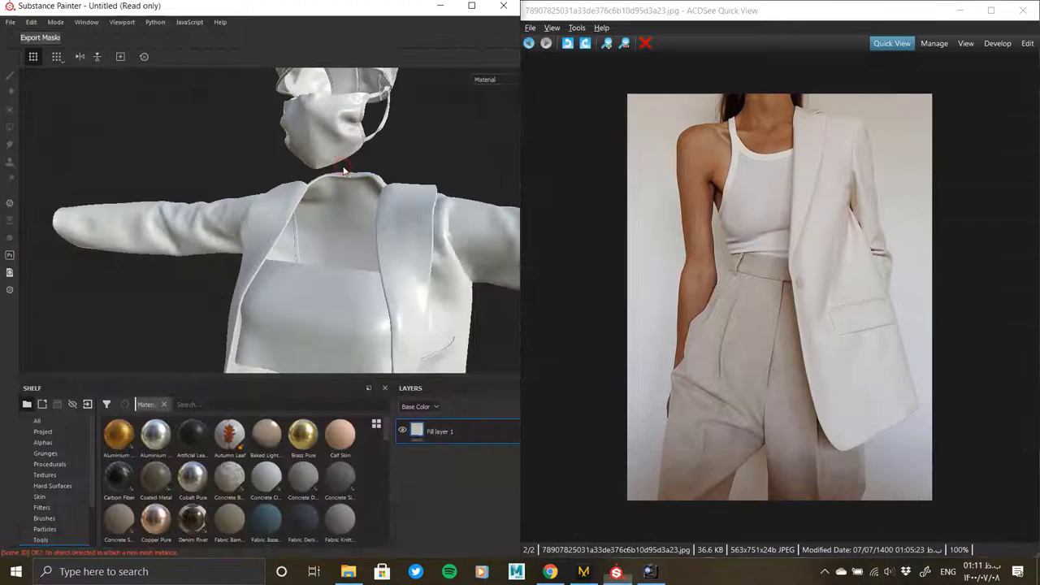
{"action": "scroll", "coordinate": [406, 487], "scroll_direction": "down", "scroll_amount": 3}
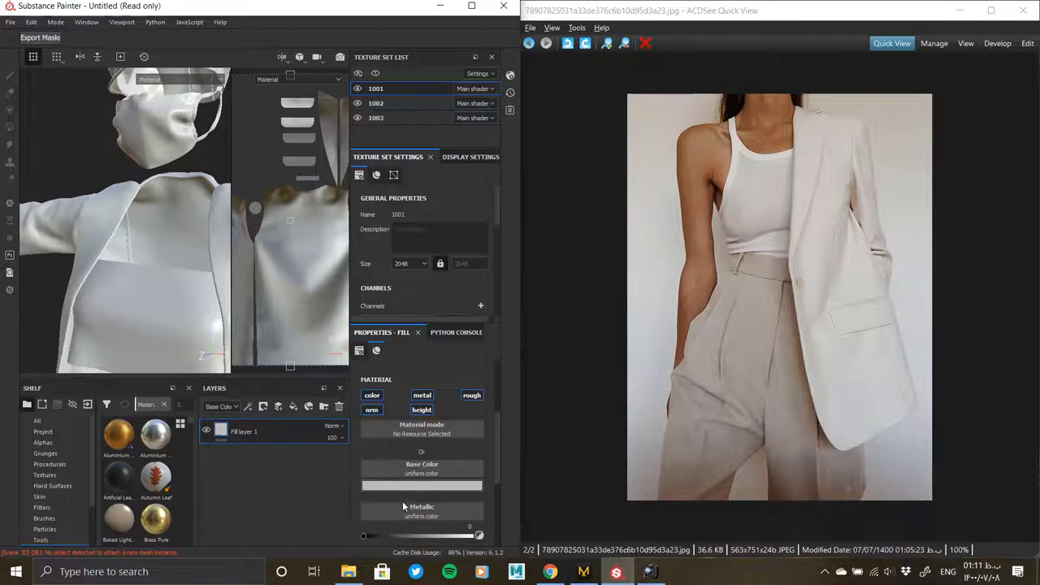
- Sample the fill's base colour from the blazer in the reference photo
{"action": "left_click", "coordinate": [412, 487]}
{"action": "left_click", "coordinate": [467, 359]}
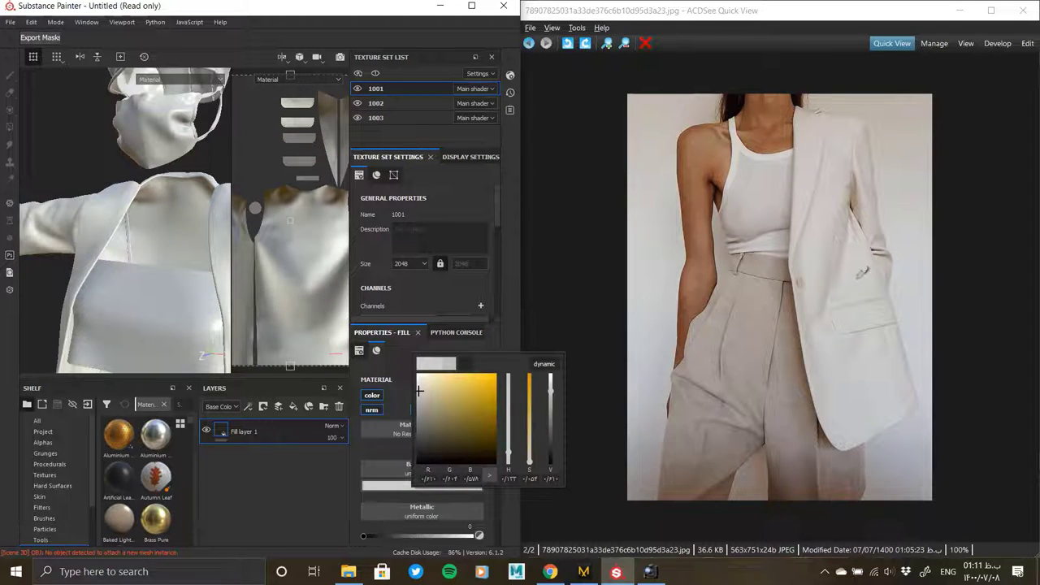
{"action": "left_click", "coordinate": [865, 244]}
{"action": "left_click", "coordinate": [867, 243]}
{"action": "left_click", "coordinate": [863, 243]}
{"action": "left_click", "coordinate": [857, 247]}
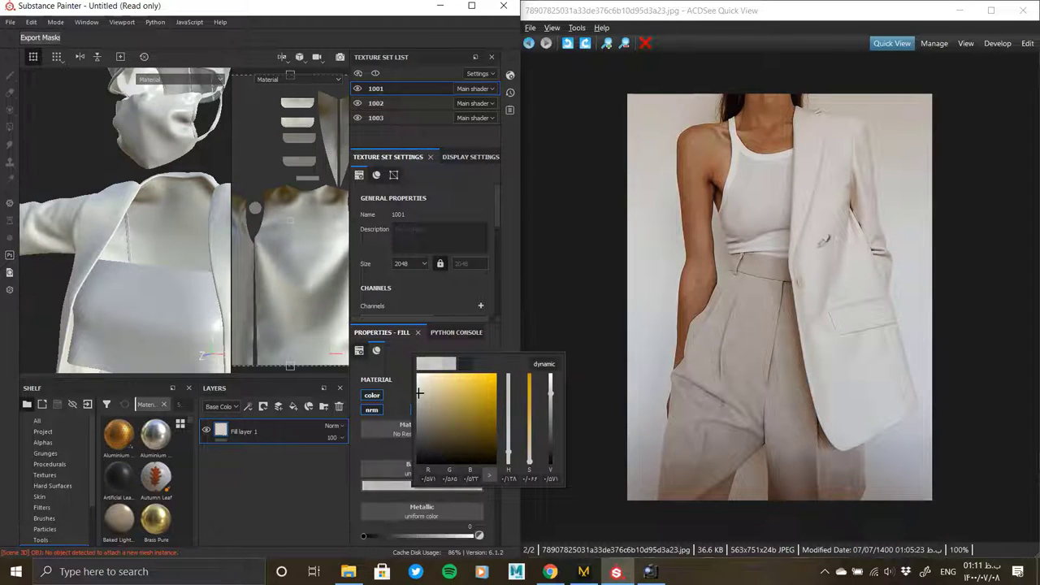
{"action": "left_click", "coordinate": [856, 247]}
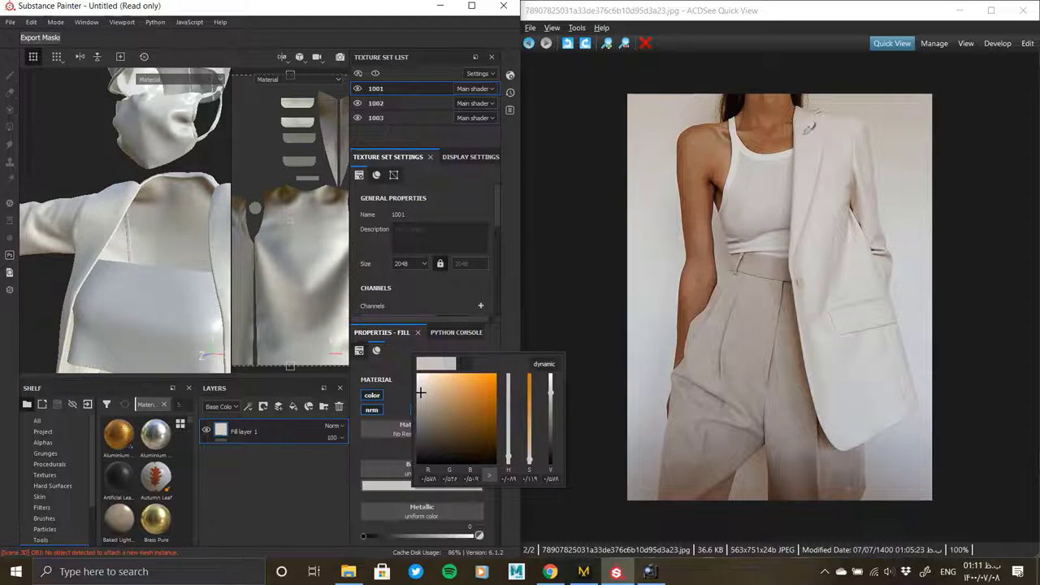
- Settle on a brightened beige from other blazer spots, then close the photo viewer
{"action": "left_click", "coordinate": [812, 122]}
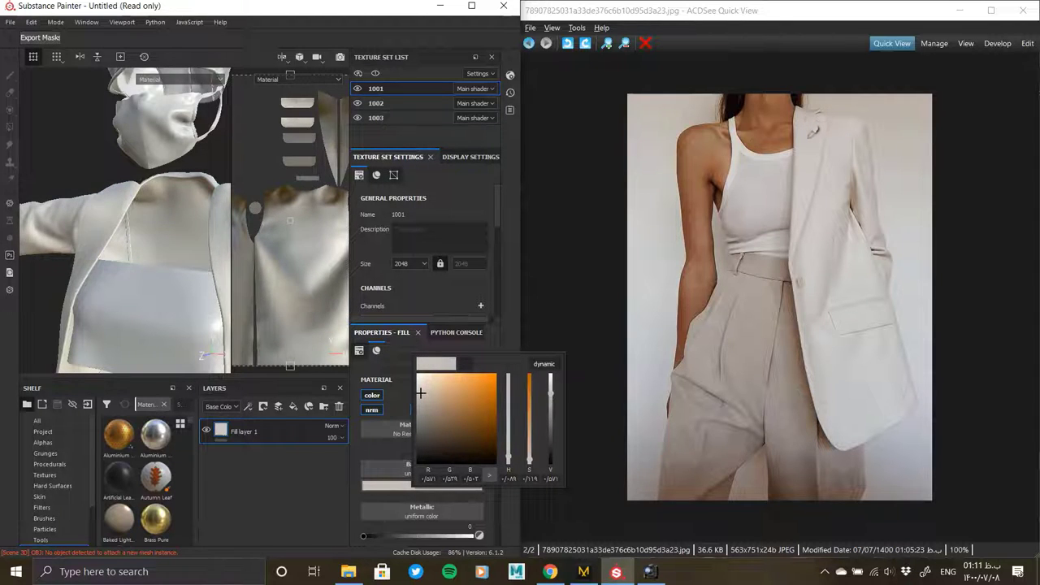
{"action": "left_click", "coordinate": [851, 140]}
{"action": "left_click", "coordinate": [850, 136]}
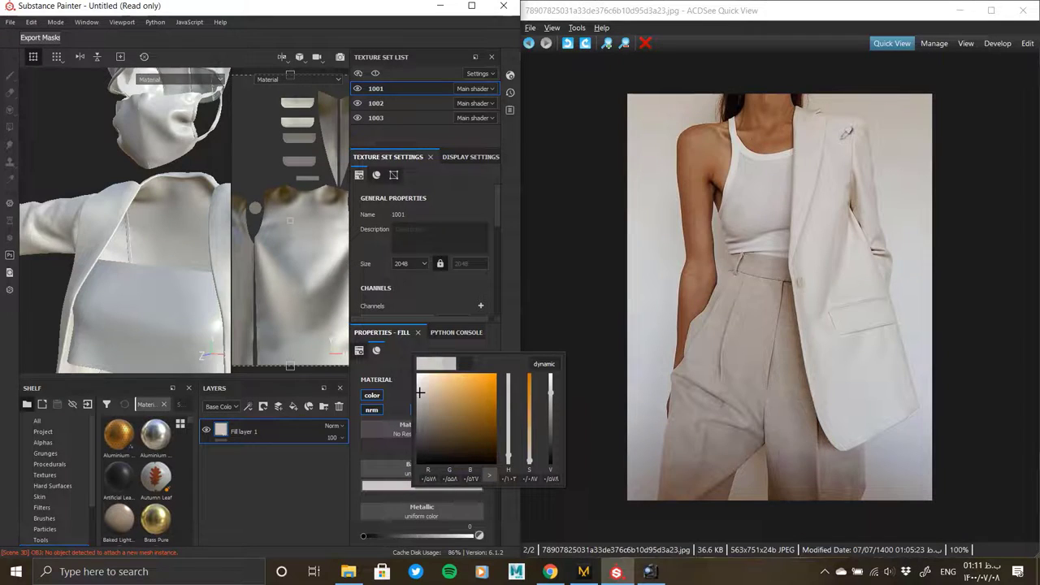
{"action": "left_click_drag", "start_coordinate": [845, 133], "coordinate": [823, 237]}
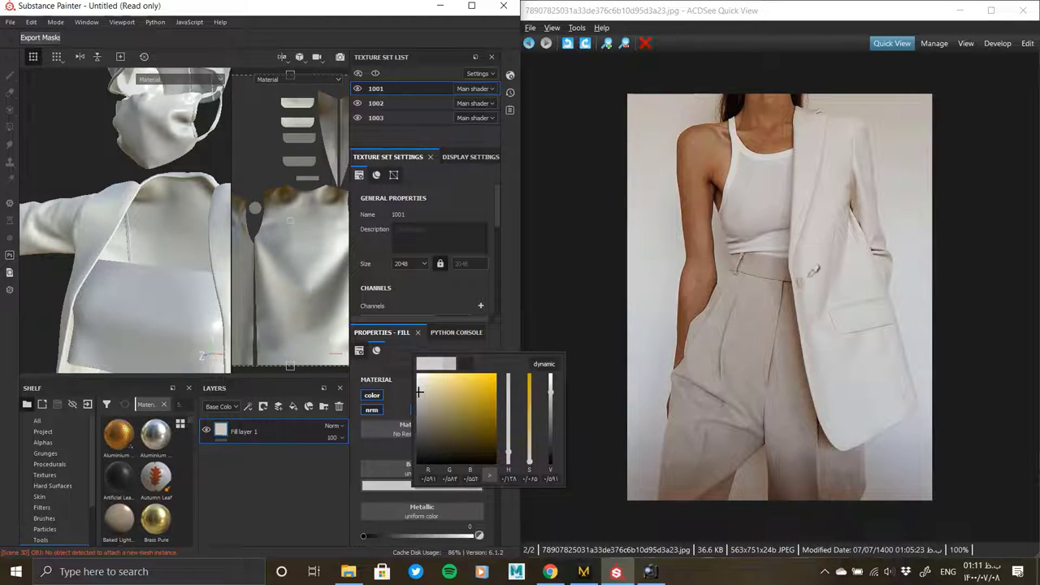
{"action": "left_click_drag", "start_coordinate": [817, 244], "coordinate": [803, 278]}
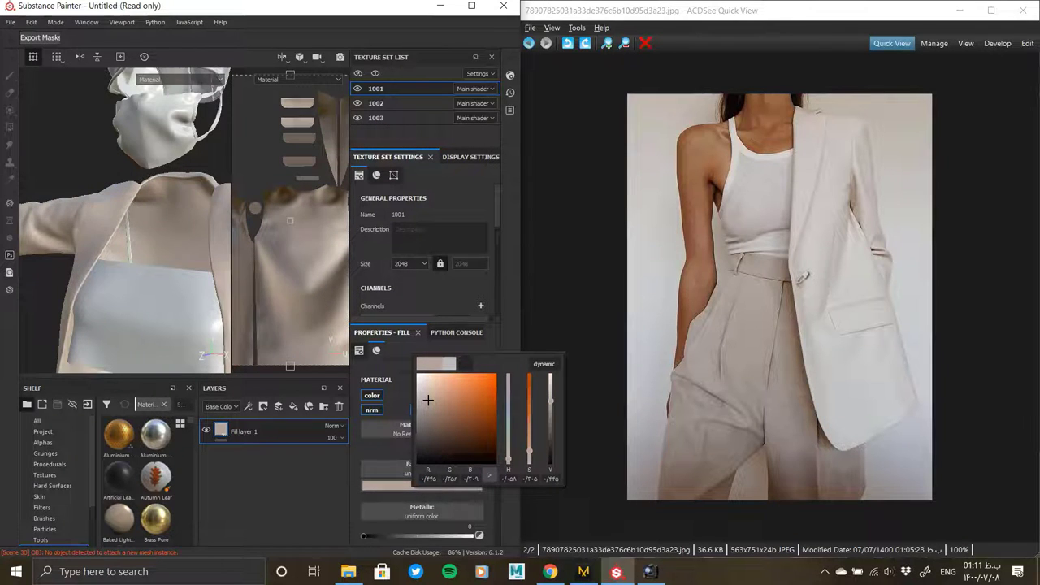
{"action": "left_click_drag", "start_coordinate": [428, 399], "coordinate": [425, 396]}
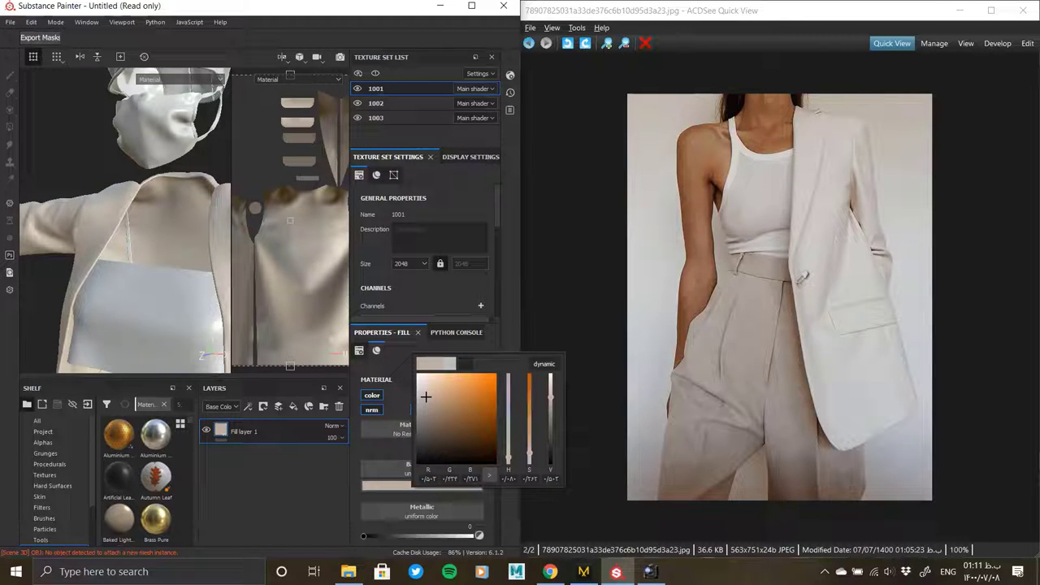
{"action": "left_click", "coordinate": [964, 10]}
{"action": "double_click", "coordinate": [476, 7]}
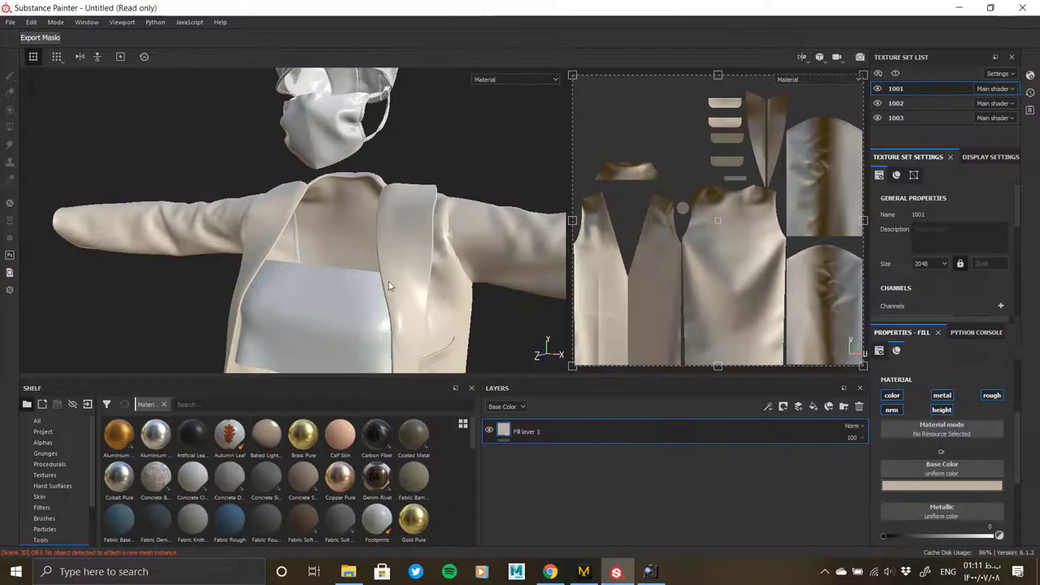
- Raise the base colour's saturation so the jacket fabric looks more beige
{"action": "middle_click_drag", "start_coordinate": [388, 285], "coordinate": [447, 162]}
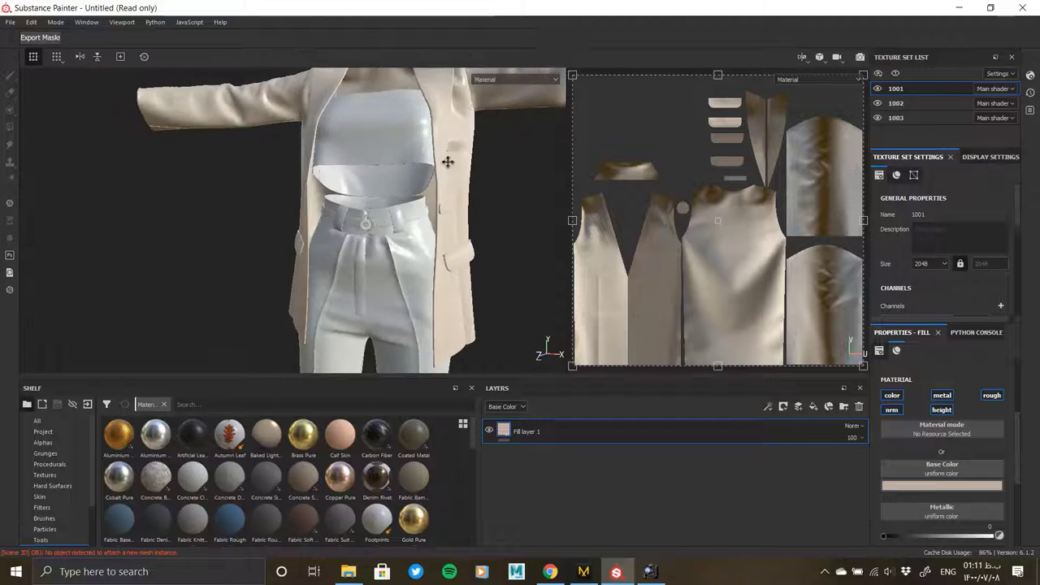
{"action": "scroll", "coordinate": [448, 161], "scroll_direction": "down", "scroll_amount": 3}
{"action": "scroll", "coordinate": [366, 209], "scroll_direction": "up", "scroll_amount": 5}
{"action": "left_click", "coordinate": [941, 485]}
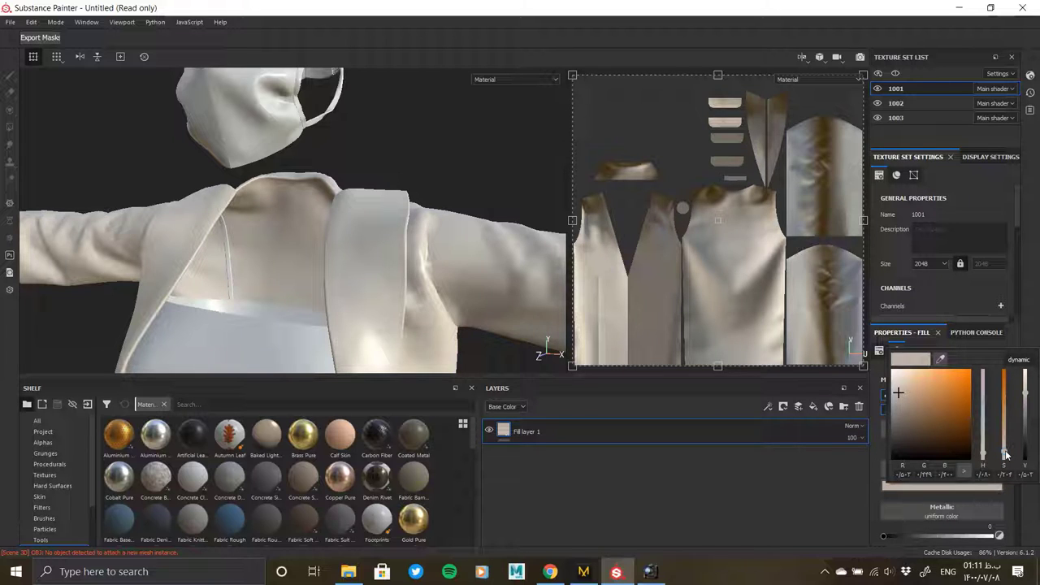
{"action": "left_click_drag", "start_coordinate": [1006, 452], "coordinate": [1005, 441]}
- Zoom in on the sleeve and jacket front to judge the warmer beige
{"action": "scroll", "coordinate": [316, 301], "scroll_direction": "down", "scroll_amount": 2}
{"action": "scroll", "coordinate": [317, 300], "scroll_direction": "down", "scroll_amount": 3}
{"action": "scroll", "coordinate": [331, 250], "scroll_direction": "up", "scroll_amount": 4}
{"action": "mouse_move", "coordinate": [403, 210]}
{"action": "middle_mouse_down"}
{"action": "mouse_move", "coordinate": [352, 212]}
{"action": "mouse_move", "coordinate": [320, 139]}
{"action": "middle_mouse_up"}
{"action": "mouse_move", "coordinate": [320, 139]}
{"action": "left_mouse_down", "text": "alt"}
{"action": "mouse_move", "coordinate": [366, 233]}
{"action": "mouse_move", "coordinate": [255, 230]}
{"action": "mouse_move", "coordinate": [340, 259]}
{"action": "left_mouse_up", "text": "alt"}
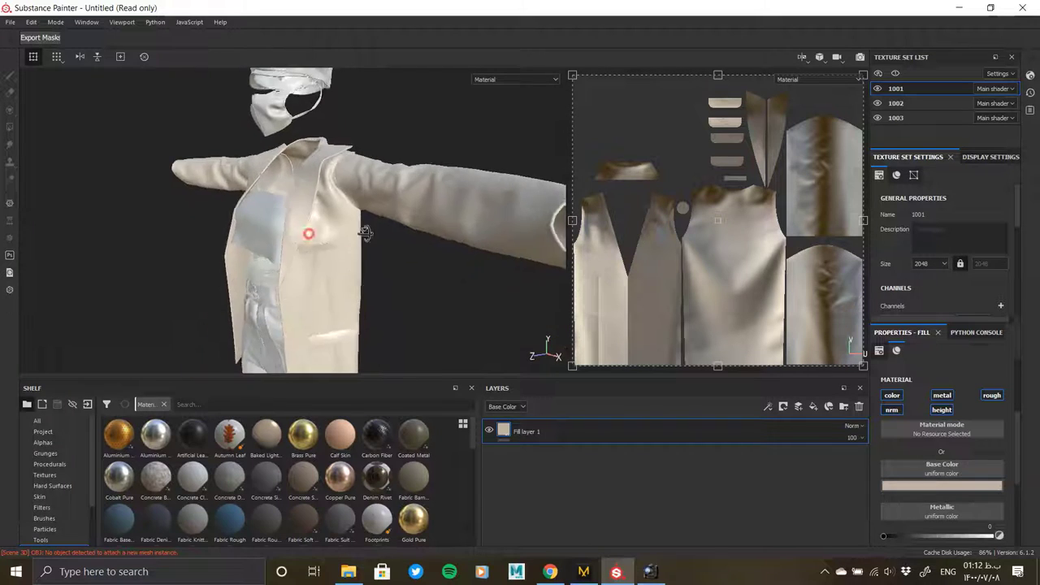
{"action": "scroll", "coordinate": [255, 230], "scroll_direction": "up", "scroll_amount": 2}
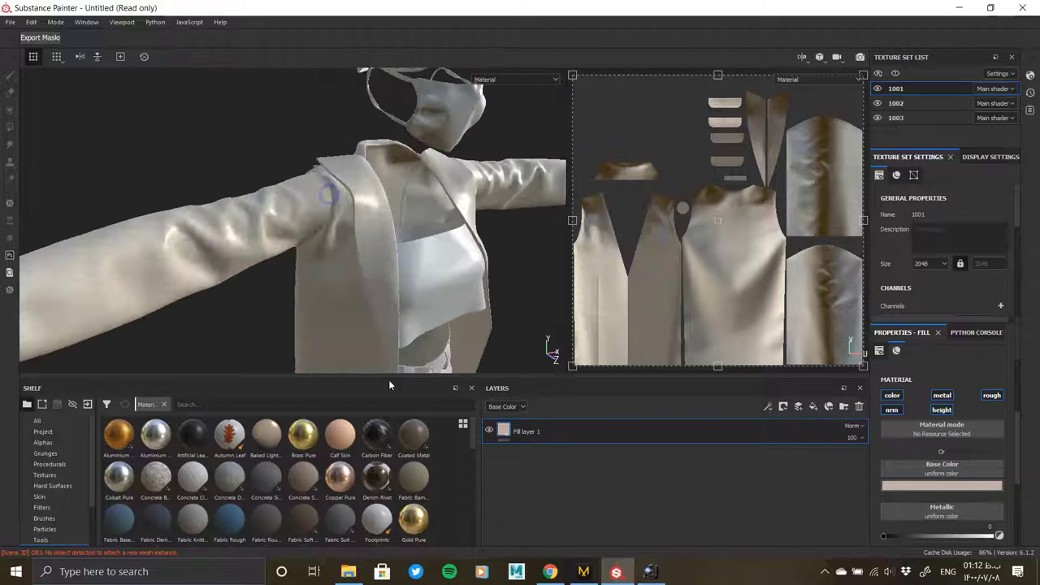
{"action": "scroll", "coordinate": [439, 290], "scroll_direction": "up", "scroll_amount": 3}
{"action": "left_click_drag", "start_coordinate": [440, 290], "coordinate": [447, 286], "text": "alt"}
{"action": "scroll", "coordinate": [447, 286], "scroll_direction": "up", "scroll_amount": 2}
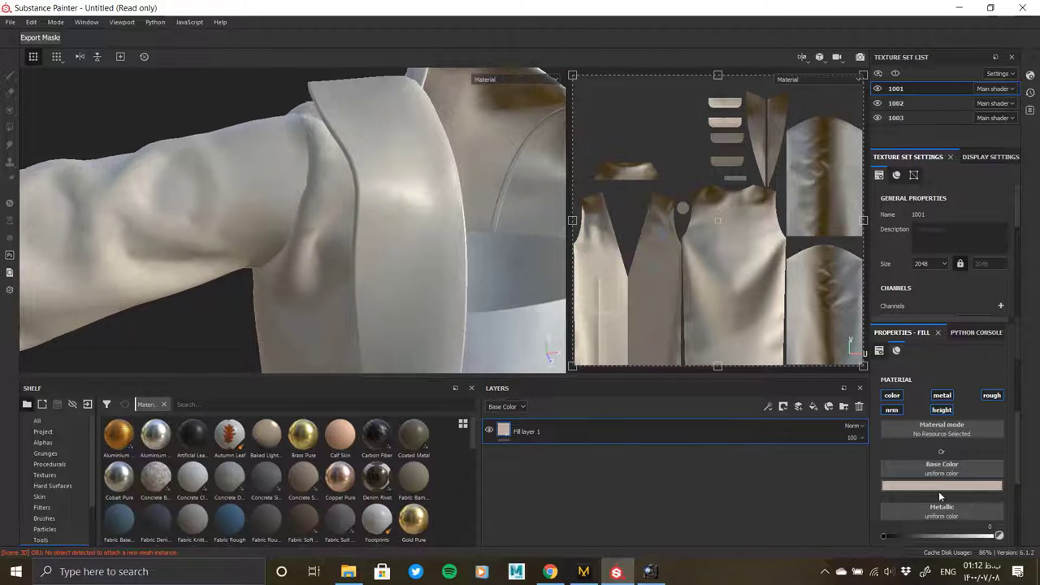
{"action": "scroll", "coordinate": [938, 490], "scroll_direction": "down", "scroll_amount": 3}
- Tune the fill's roughness to about 0.70, comparing the jacket with the reference photo
{"action": "left_click_drag", "start_coordinate": [927, 452], "coordinate": [957, 457]}
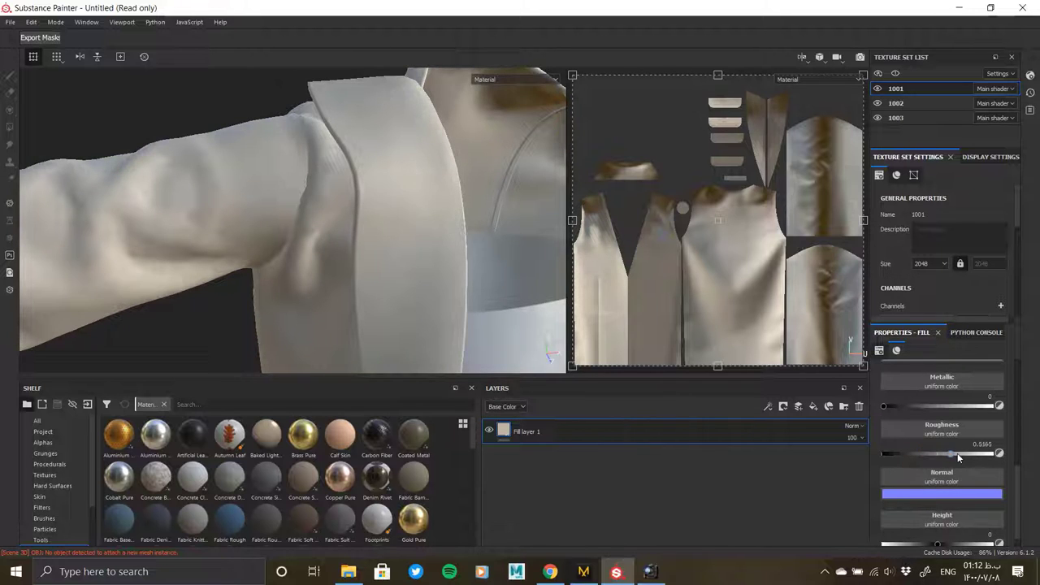
{"action": "left_click", "coordinate": [653, 571]}
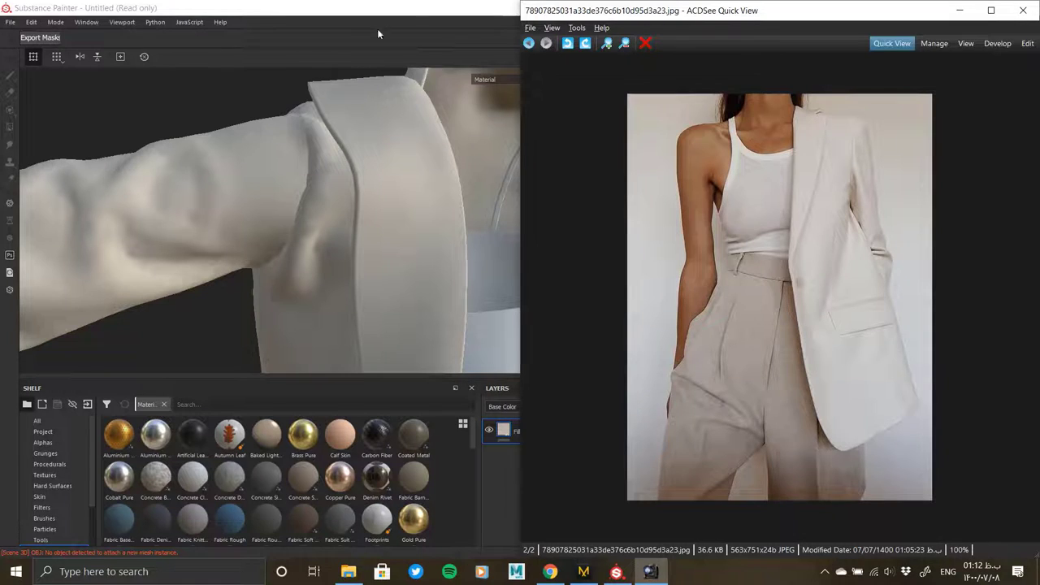
{"action": "double_click", "coordinate": [437, 16]}
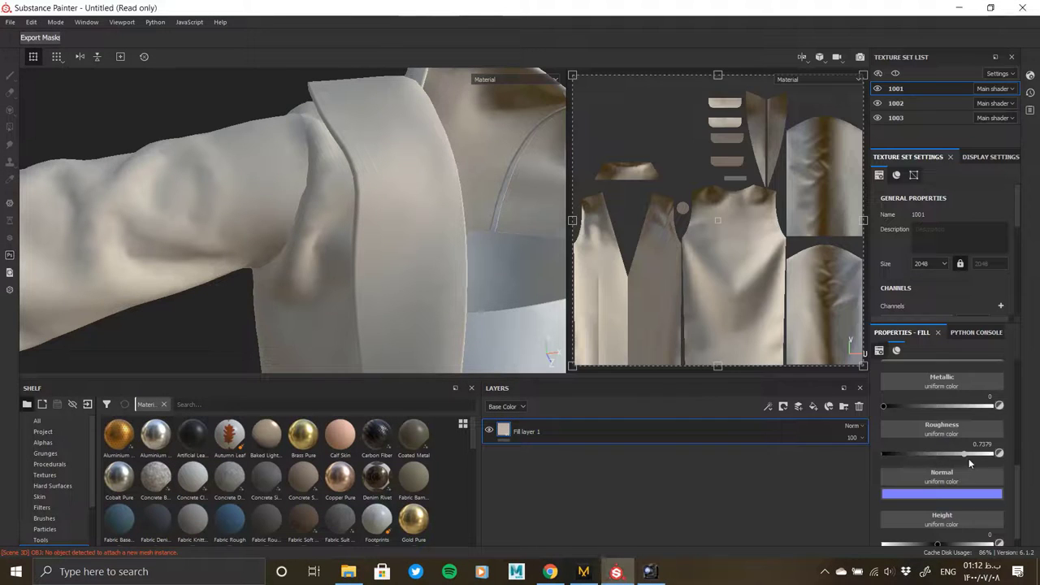
{"action": "left_click_drag", "start_coordinate": [955, 452], "coordinate": [814, 453]}
{"action": "left_click_drag", "start_coordinate": [897, 454], "coordinate": [939, 456]}
{"action": "mouse_move", "coordinate": [439, 243]}
{"action": "left_mouse_down", "text": "alt"}
{"action": "mouse_move", "coordinate": [438, 272]}
{"action": "mouse_move", "coordinate": [178, 125]}
{"action": "mouse_move", "coordinate": [97, 144]}
{"action": "mouse_move", "coordinate": [277, 197]}
{"action": "mouse_move", "coordinate": [329, 281]}
{"action": "mouse_move", "coordinate": [357, 277]}
{"action": "mouse_move", "coordinate": [34, 271]}
{"action": "mouse_move", "coordinate": [350, 282]}
{"action": "mouse_move", "coordinate": [528, 229]}
{"action": "mouse_move", "coordinate": [358, 136]}
{"action": "mouse_move", "coordinate": [374, 194]}
{"action": "mouse_move", "coordinate": [395, 132]}
{"action": "mouse_move", "coordinate": [268, 93]}
{"action": "mouse_move", "coordinate": [361, 159]}
{"action": "mouse_move", "coordinate": [455, 160]}
{"action": "mouse_move", "coordinate": [372, 128]}
{"action": "mouse_move", "coordinate": [406, 278]}
{"action": "mouse_move", "coordinate": [415, 112]}
{"action": "mouse_move", "coordinate": [274, 203]}
{"action": "mouse_move", "coordinate": [375, 191]}
{"action": "left_mouse_up", "text": "alt"}
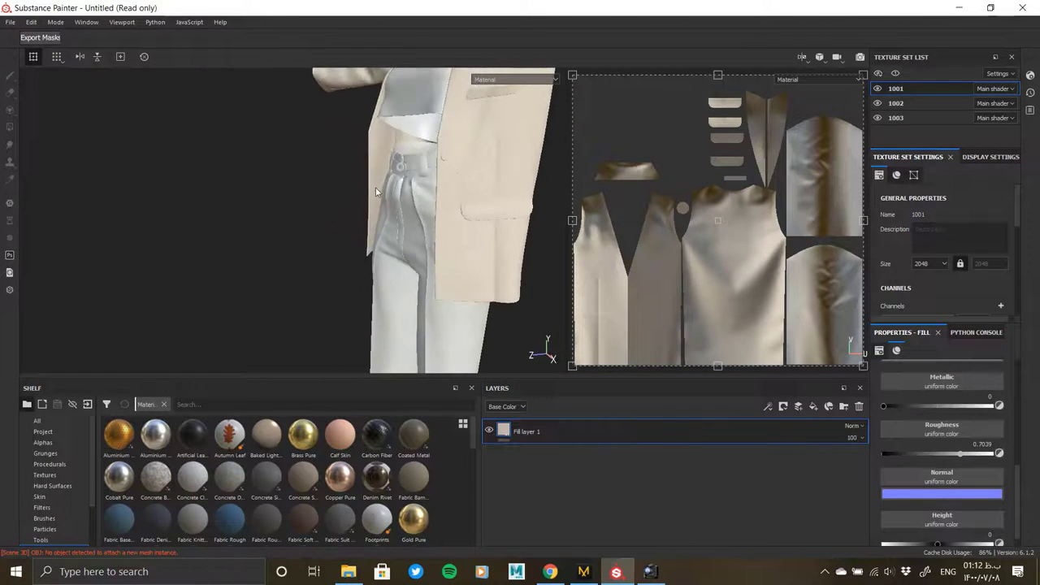
{"action": "mouse_move", "coordinate": [462, 127]}
{"action": "left_mouse_down", "text": "alt"}
{"action": "mouse_move", "coordinate": [432, 304]}
{"action": "mouse_move", "coordinate": [480, 235]}
{"action": "mouse_move", "coordinate": [355, 251]}
{"action": "mouse_move", "coordinate": [344, 239]}
{"action": "mouse_move", "coordinate": [536, 238]}
{"action": "mouse_move", "coordinate": [462, 211]}
{"action": "mouse_move", "coordinate": [423, 146]}
{"action": "left_mouse_up", "text": "alt"}
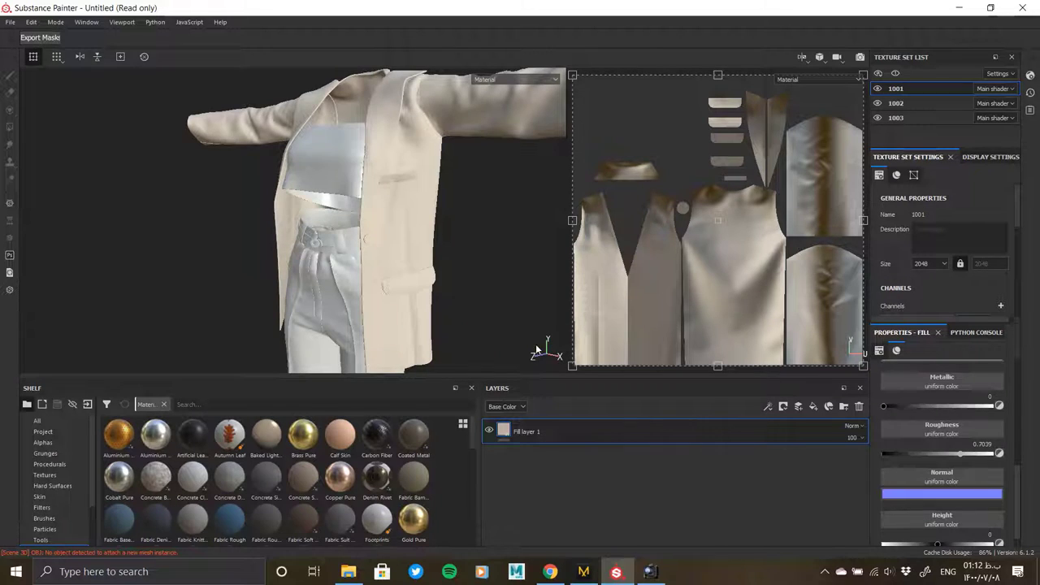
{"action": "left_click", "coordinate": [813, 407]}
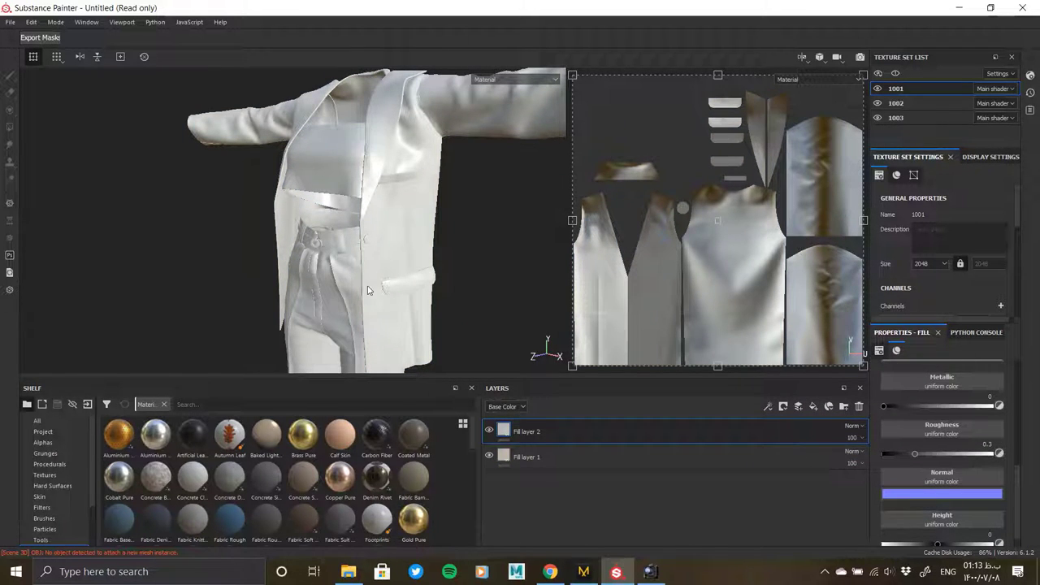
- Limit Fill layer 2 to the colour and roughness channels, turning off metal and normal
{"action": "double_click", "coordinate": [535, 432]}
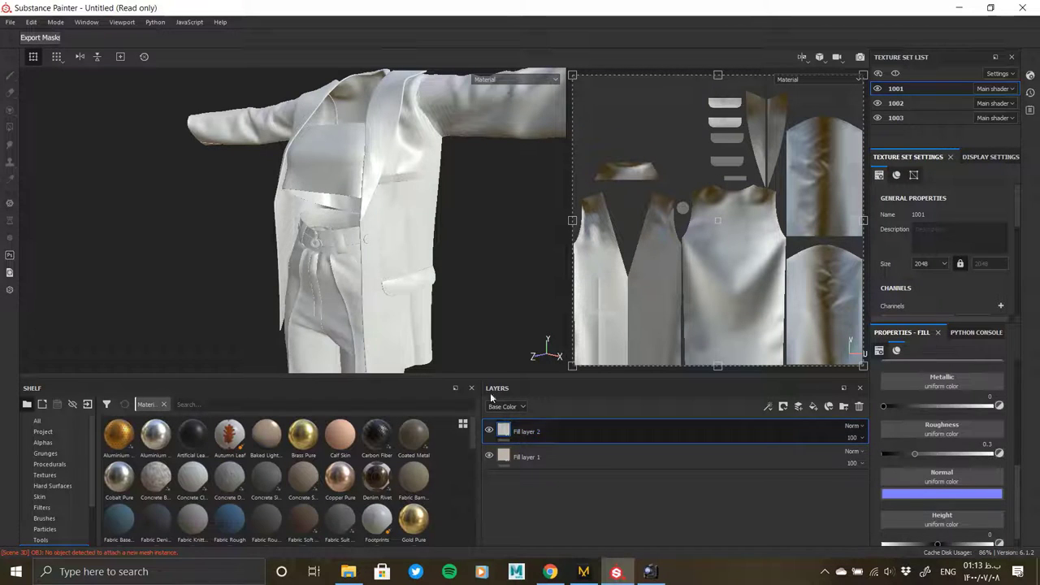
{"action": "scroll", "coordinate": [965, 452], "scroll_direction": "up", "scroll_amount": 5}
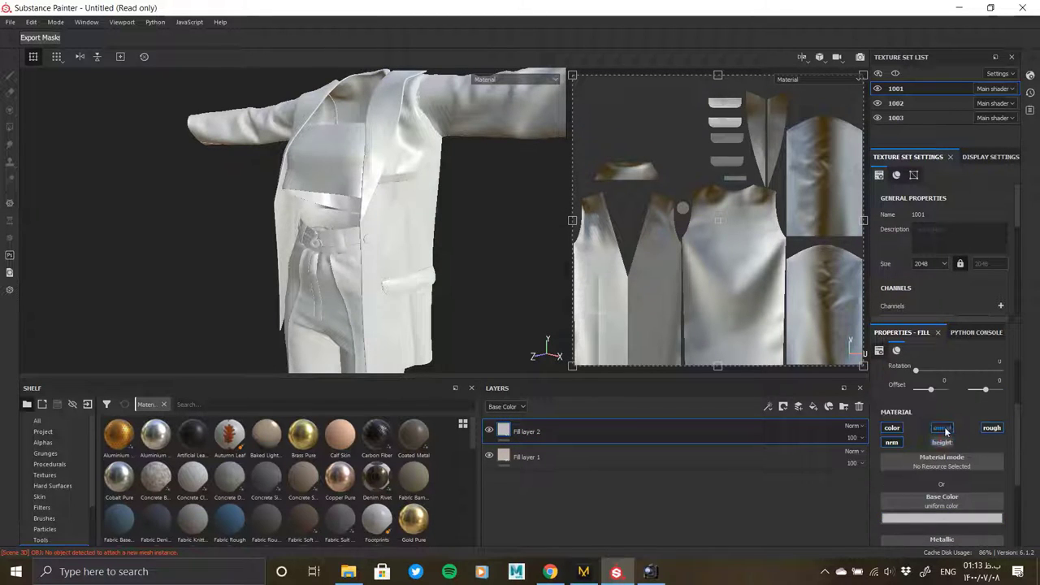
{"action": "left_click", "coordinate": [942, 428]}
{"action": "left_click", "coordinate": [991, 428]}
{"action": "left_click", "coordinate": [892, 441]}
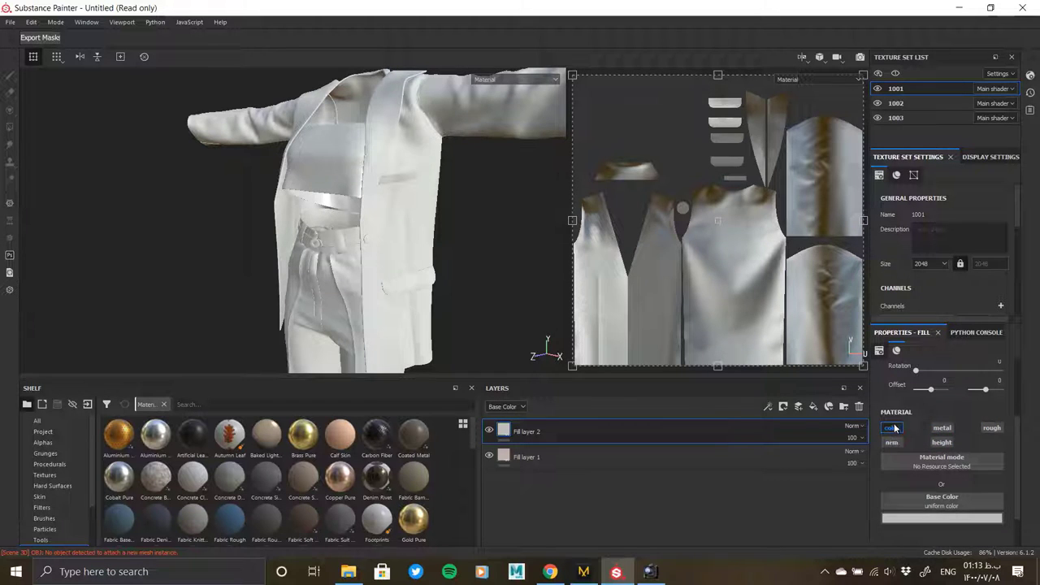
{"action": "left_click", "coordinate": [892, 428]}
{"action": "left_click", "coordinate": [991, 427]}
{"action": "left_click", "coordinate": [892, 428]}
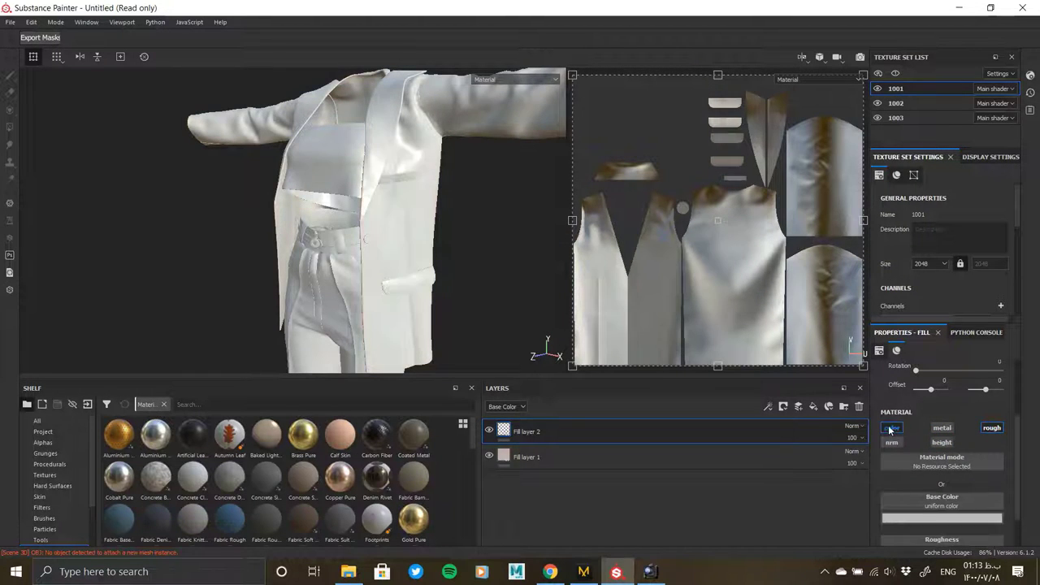
{"action": "scroll", "coordinate": [914, 477], "scroll_direction": "down", "scroll_amount": 2}
- Give Fill layer 2 a near-black base colour and check it against the reference photo
{"action": "left_click", "coordinate": [913, 475]}
{"action": "left_click", "coordinate": [921, 449]}
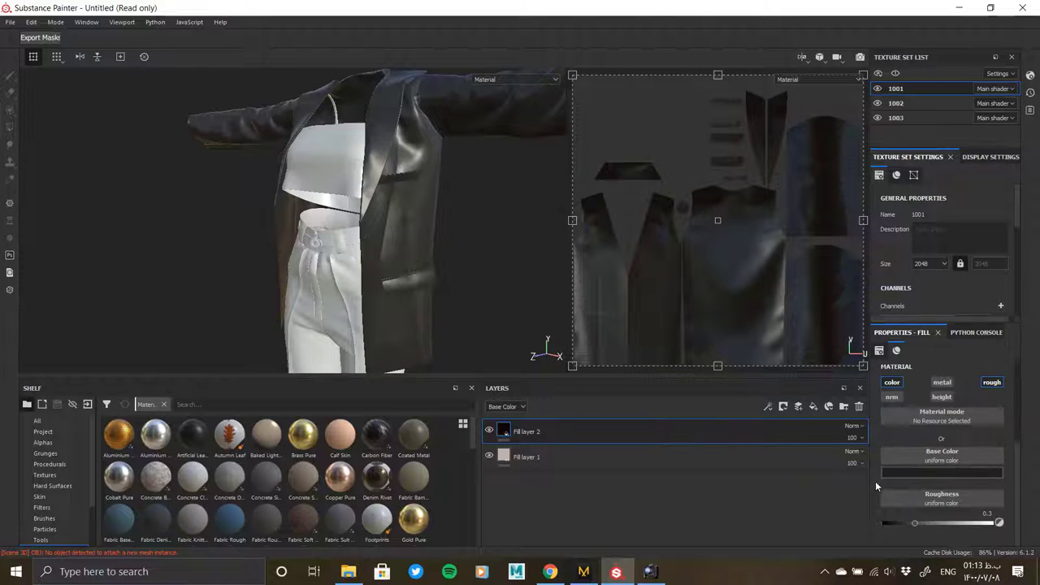
{"action": "left_click", "coordinate": [655, 576]}
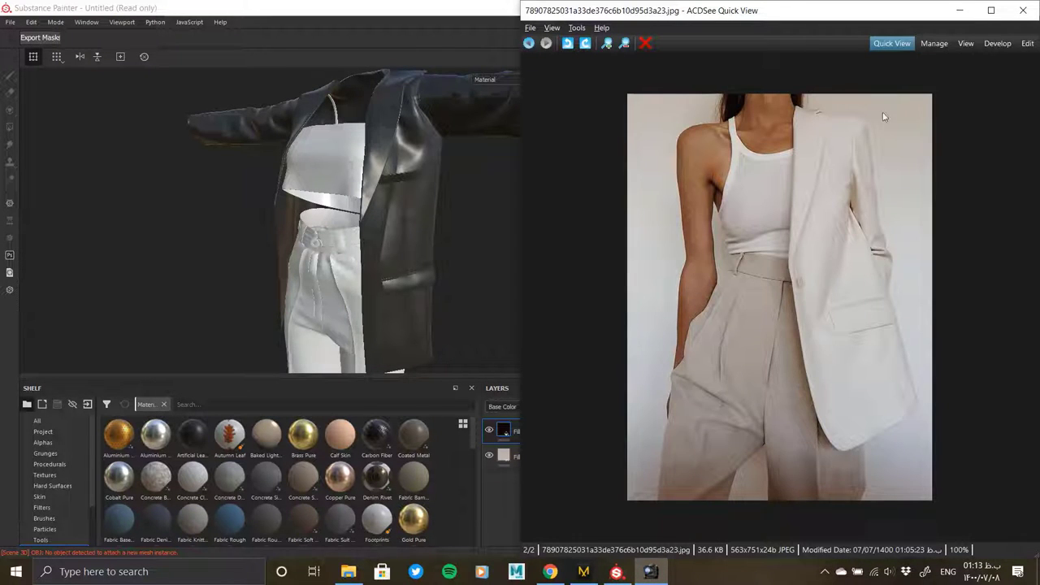
{"action": "left_click", "coordinate": [959, 11]}
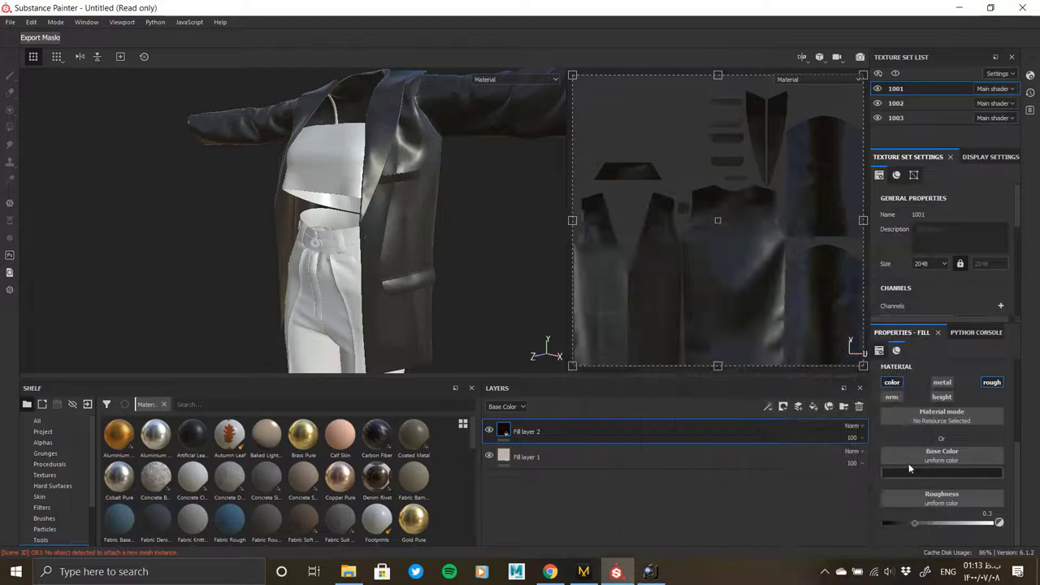
- Add a black mask to Fill layer 2 with a fill effect inside it
{"action": "right_click", "coordinate": [504, 431]}
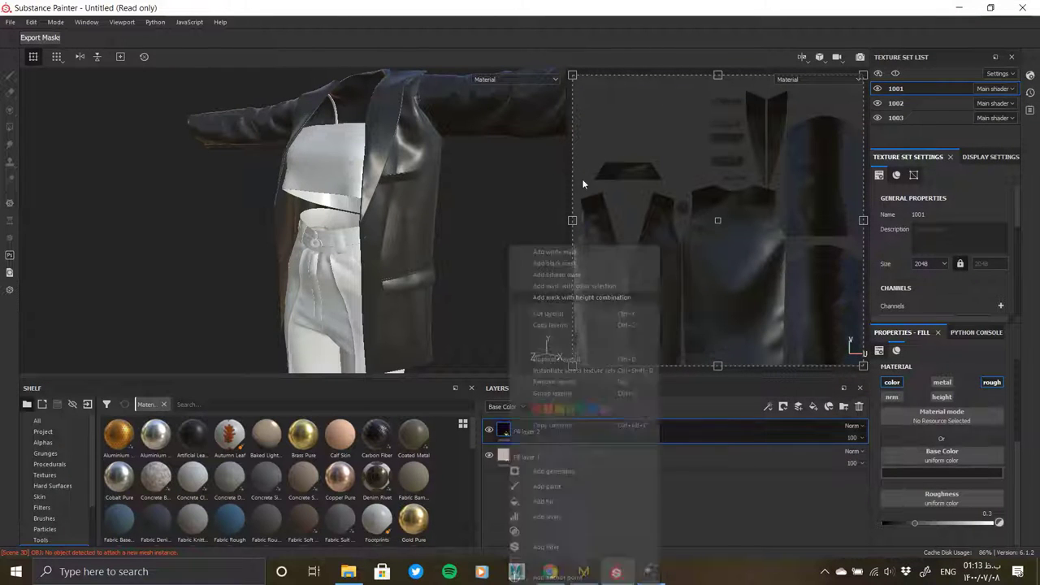
{"action": "left_click", "coordinate": [561, 258]}
{"action": "right_click", "coordinate": [522, 440]}
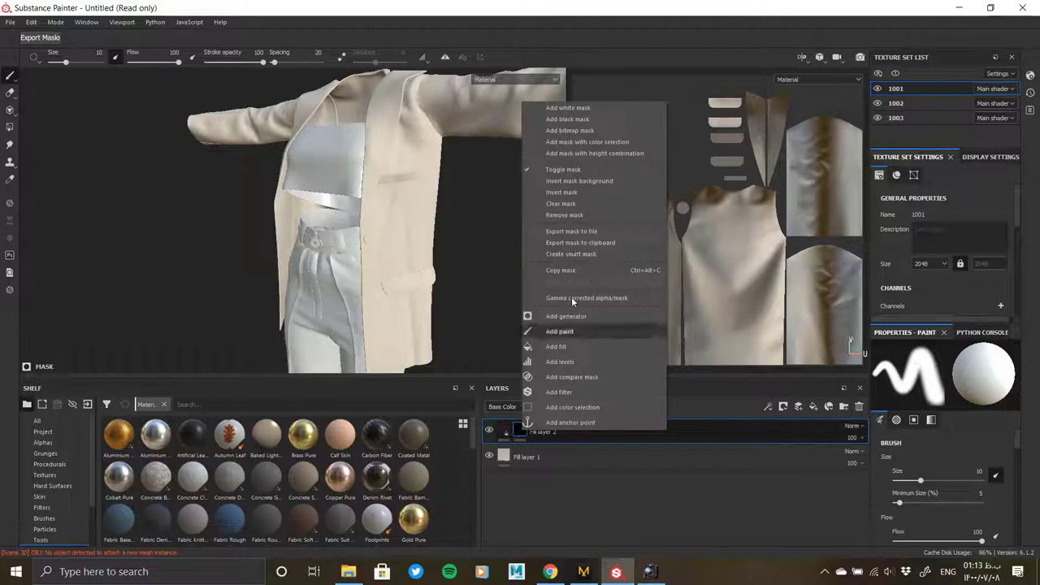
{"action": "left_click", "coordinate": [572, 342]}
{"action": "right_click", "coordinate": [536, 450]}
- Search the procedural textures for 'noise' to use as the mask fill's pattern
{"action": "left_click", "coordinate": [918, 392]}
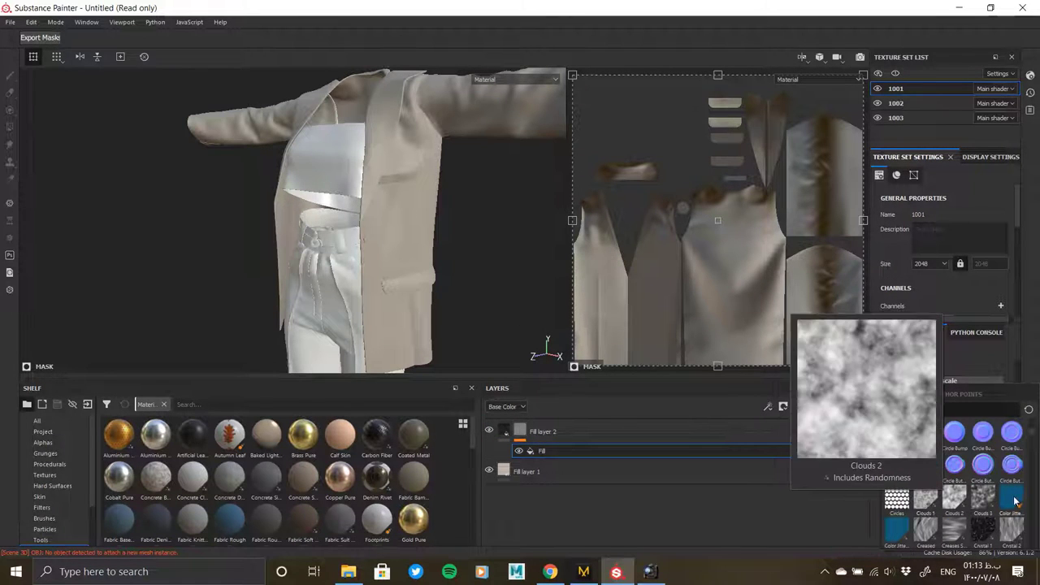
{"action": "scroll", "coordinate": [932, 488], "scroll_direction": "down", "scroll_amount": 3}
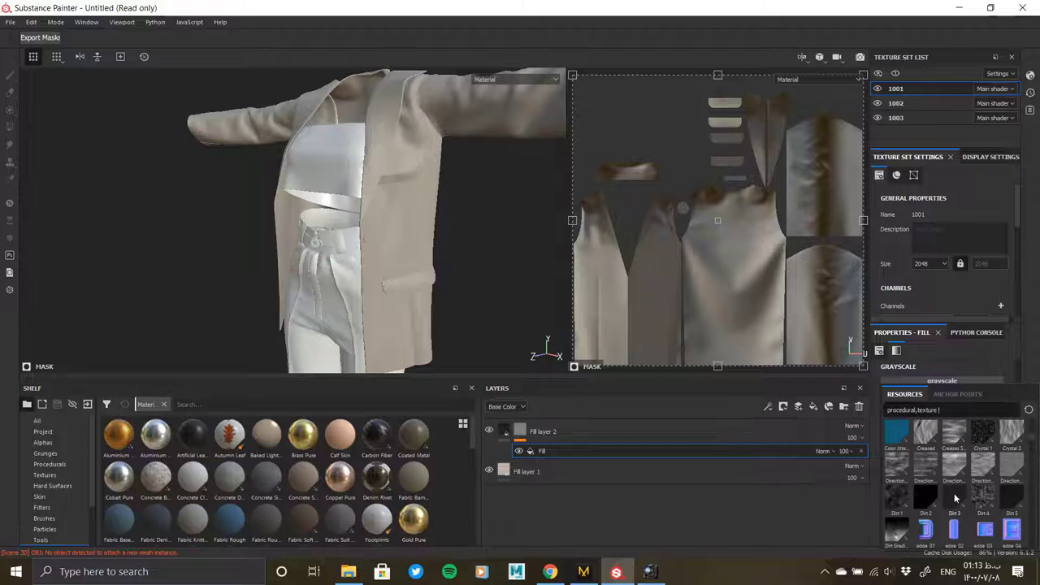
{"action": "scroll", "coordinate": [983, 499], "scroll_direction": "down", "scroll_amount": 3}
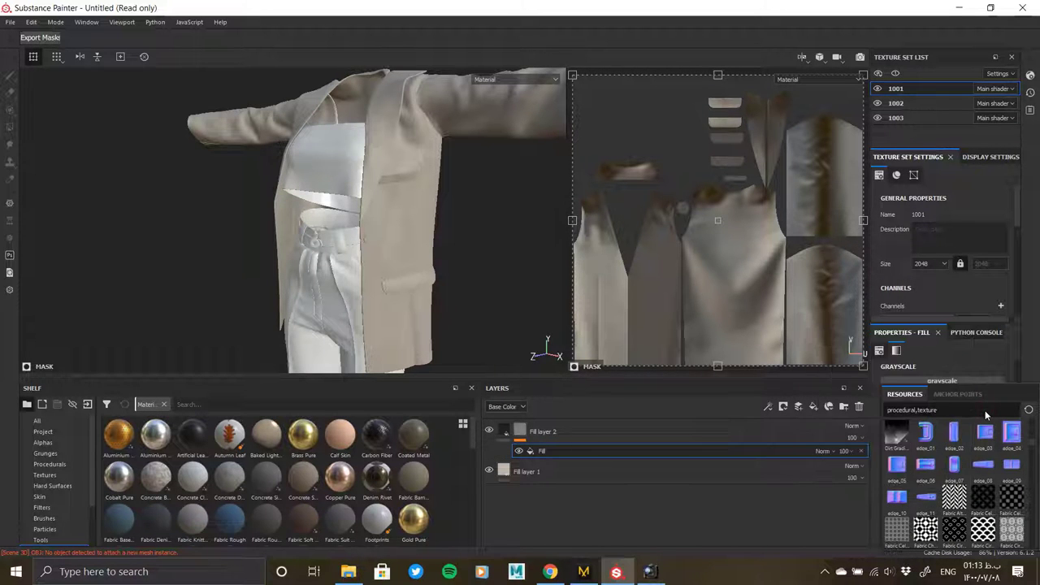
{"action": "type", "text": " noise"}
{"action": "scroll", "coordinate": [972, 455], "scroll_direction": "down", "scroll_amount": 1}
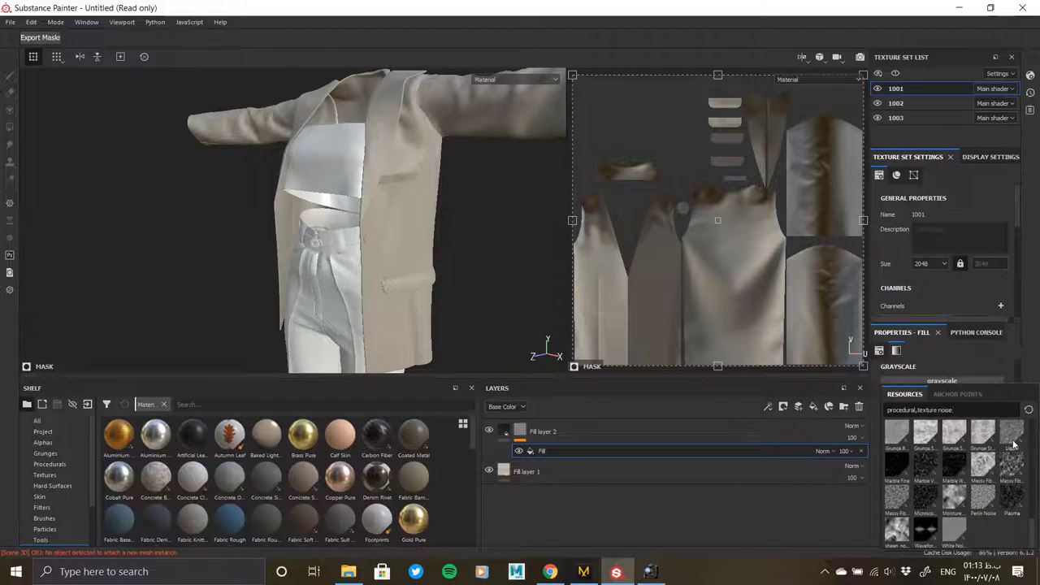
{"action": "scroll", "coordinate": [982, 451], "scroll_direction": "up", "scroll_amount": 5}
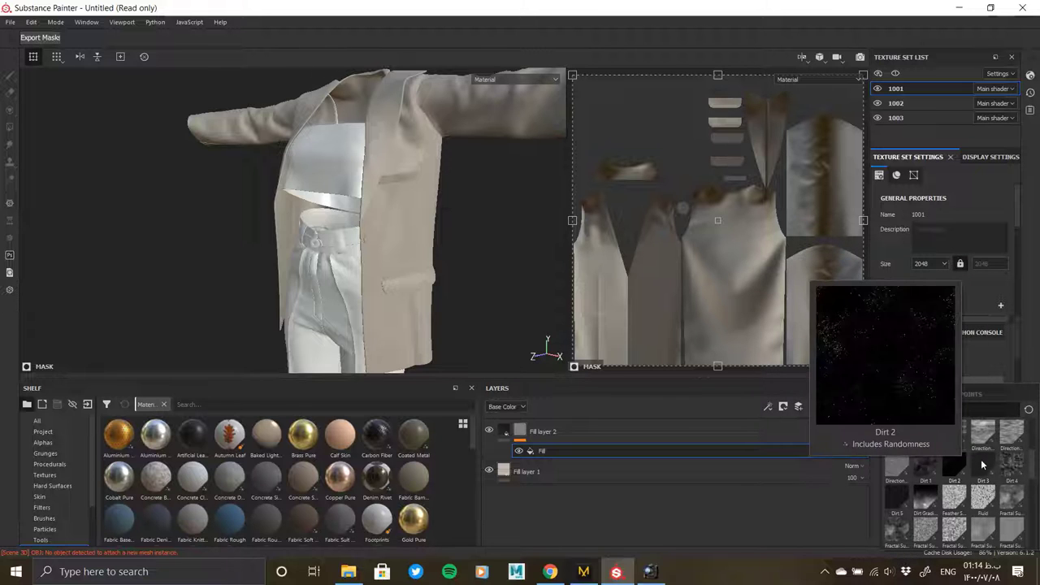
{"action": "scroll", "coordinate": [1007, 467], "scroll_direction": "up", "scroll_amount": 3}
{"action": "mouse_move", "coordinate": [924, 497]}
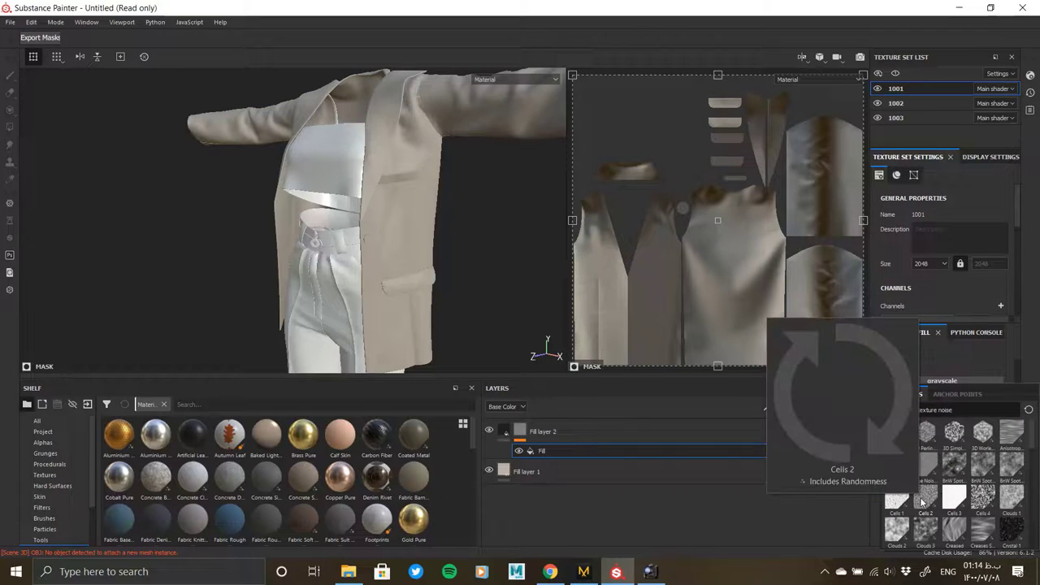
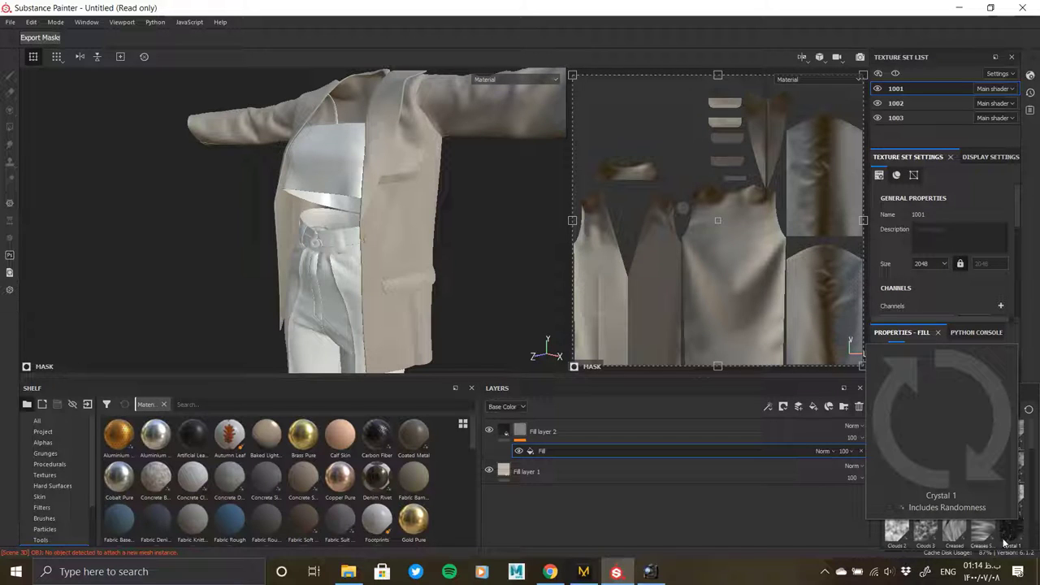
- Fill the Fill layer 2 mask with the Dirt 4 noise, then reopen the procedural noise choices
{"action": "scroll", "coordinate": [975, 528], "scroll_direction": "down", "scroll_amount": 3}
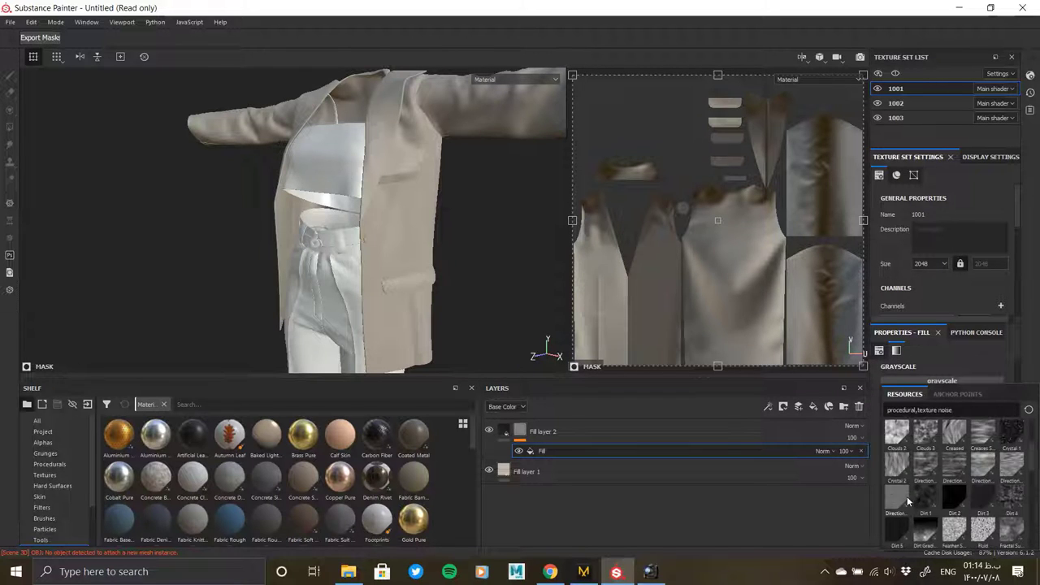
{"action": "mouse_move", "coordinate": [1010, 500]}
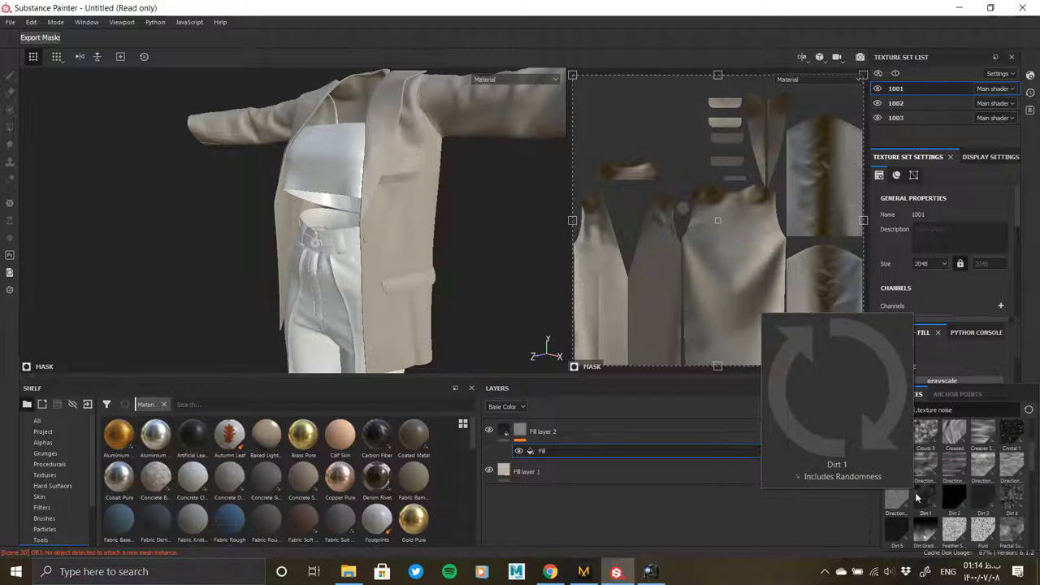
{"action": "left_click", "coordinate": [1008, 497]}
{"action": "mouse_move", "coordinate": [454, 258]}
{"action": "left_mouse_down", "text": "alt"}
{"action": "mouse_move", "coordinate": [459, 233]}
{"action": "mouse_move", "coordinate": [488, 244]}
{"action": "left_mouse_up", "text": "alt"}
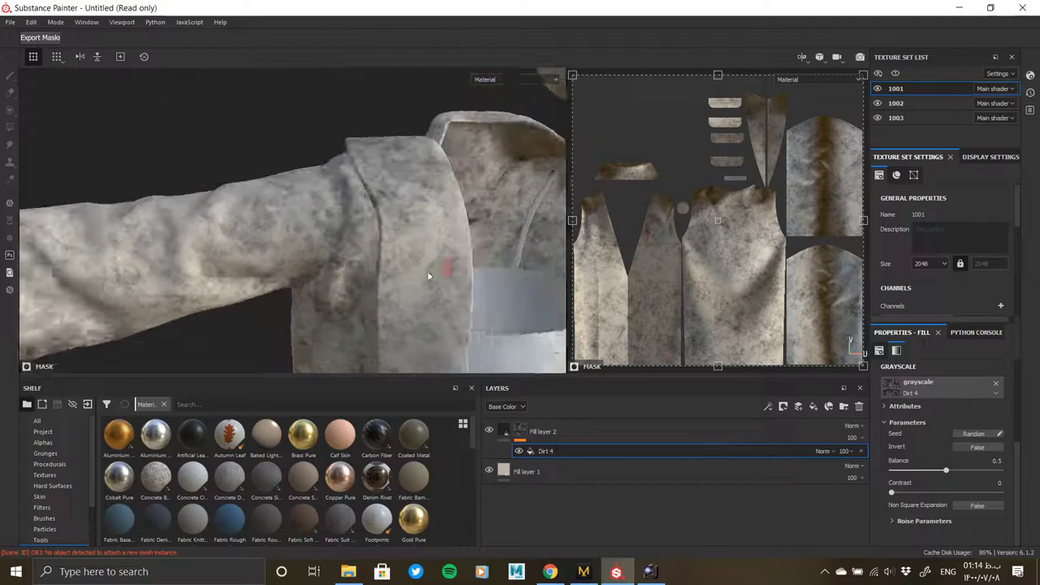
{"action": "left_click", "coordinate": [922, 386]}
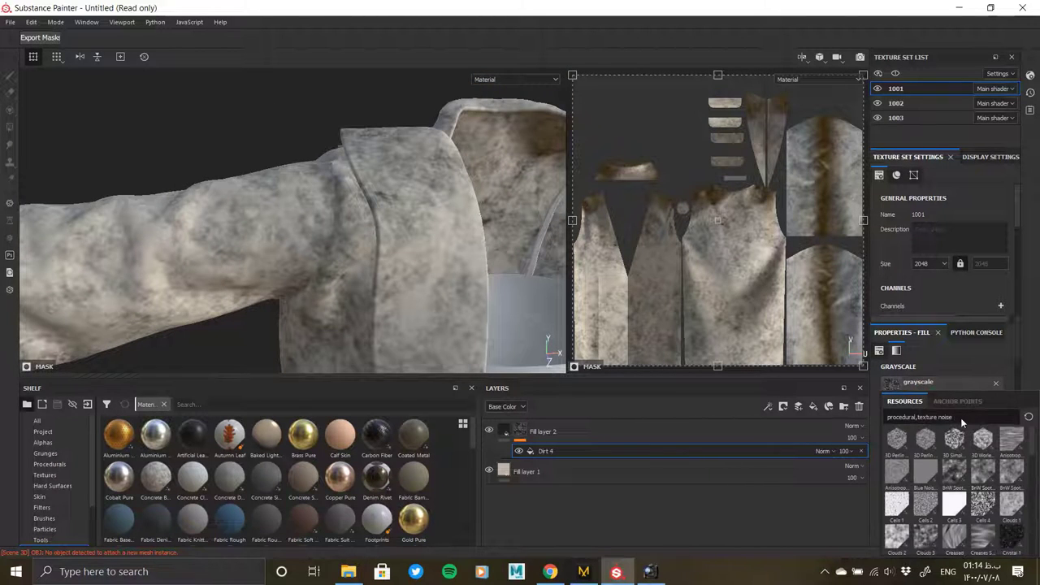
{"action": "scroll", "coordinate": [959, 479], "scroll_direction": "down", "scroll_amount": 3}
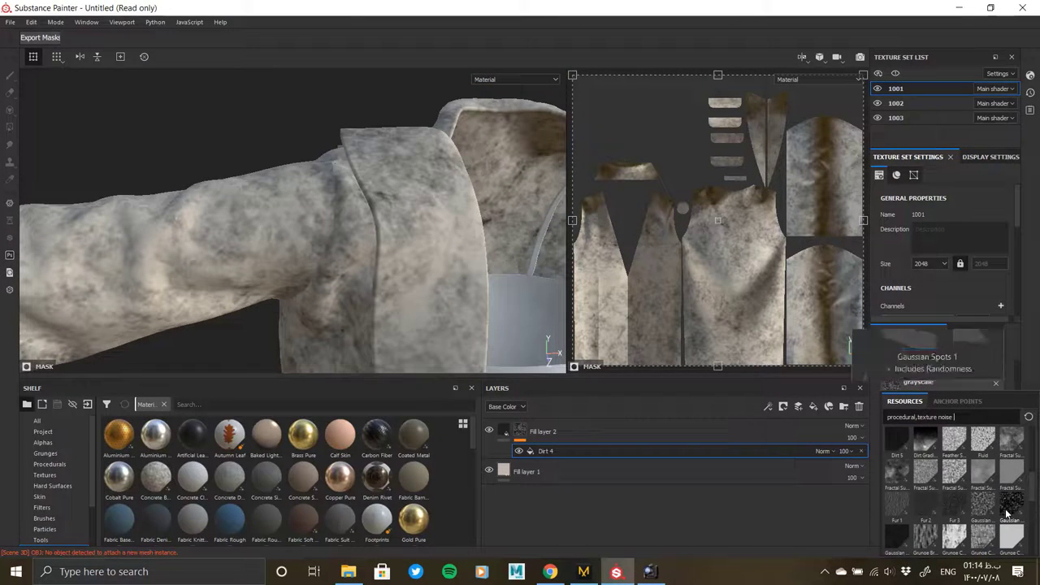
- Swap the mask to Gaussian Spots 1 with Disorder 0.53, Contrast 0 and Balance about 0.33
{"action": "left_click", "coordinate": [1009, 509]}
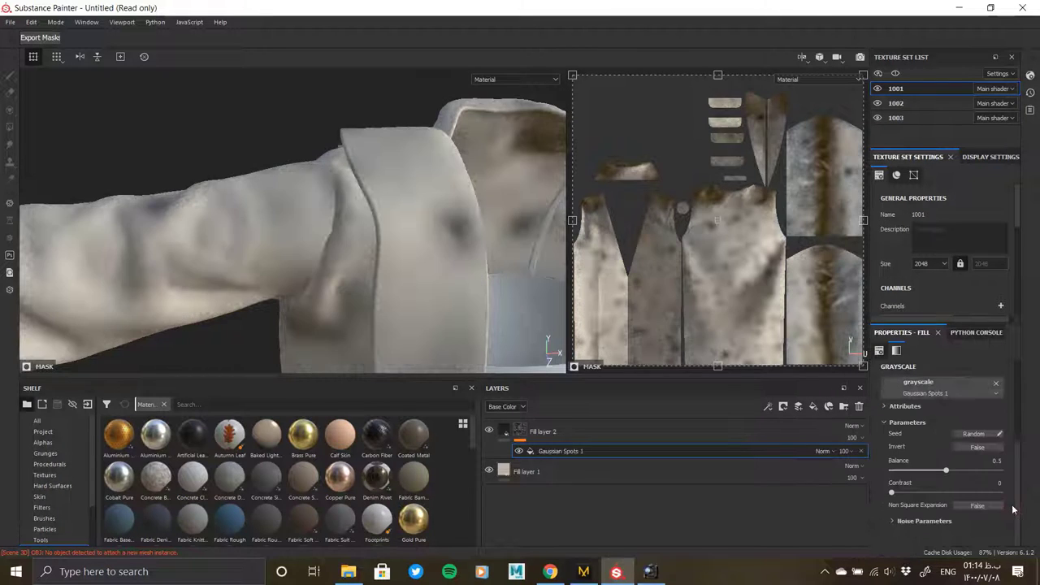
{"action": "scroll", "coordinate": [899, 519], "scroll_direction": "down", "scroll_amount": 1}
{"action": "mouse_move", "coordinate": [504, 268]}
{"action": "left_mouse_down", "text": "alt"}
{"action": "mouse_move", "coordinate": [474, 285]}
{"action": "mouse_move", "coordinate": [404, 274]}
{"action": "mouse_move", "coordinate": [382, 293]}
{"action": "left_mouse_up", "text": "alt"}
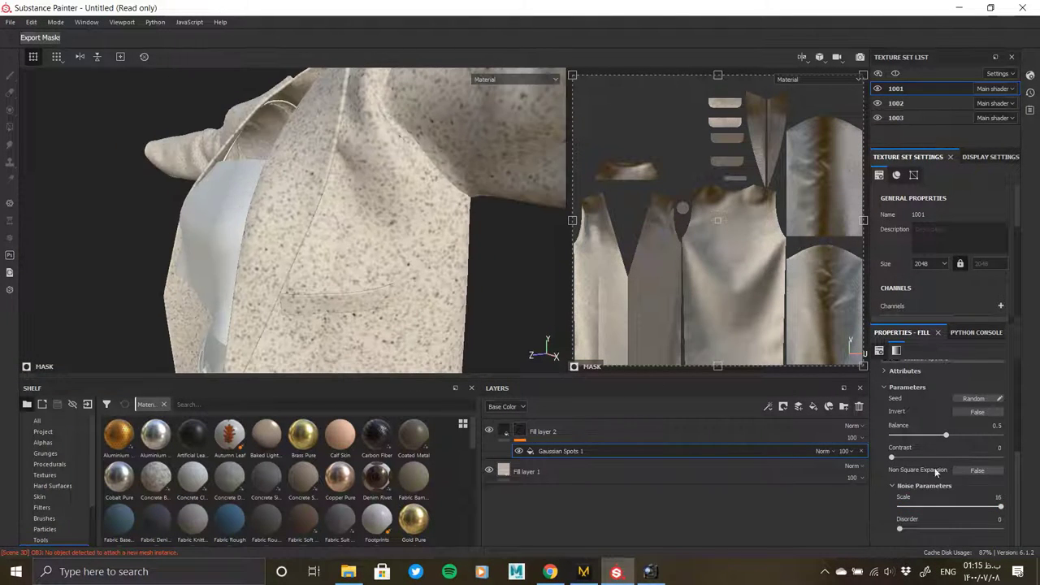
{"action": "left_click_drag", "start_coordinate": [901, 528], "coordinate": [952, 528]}
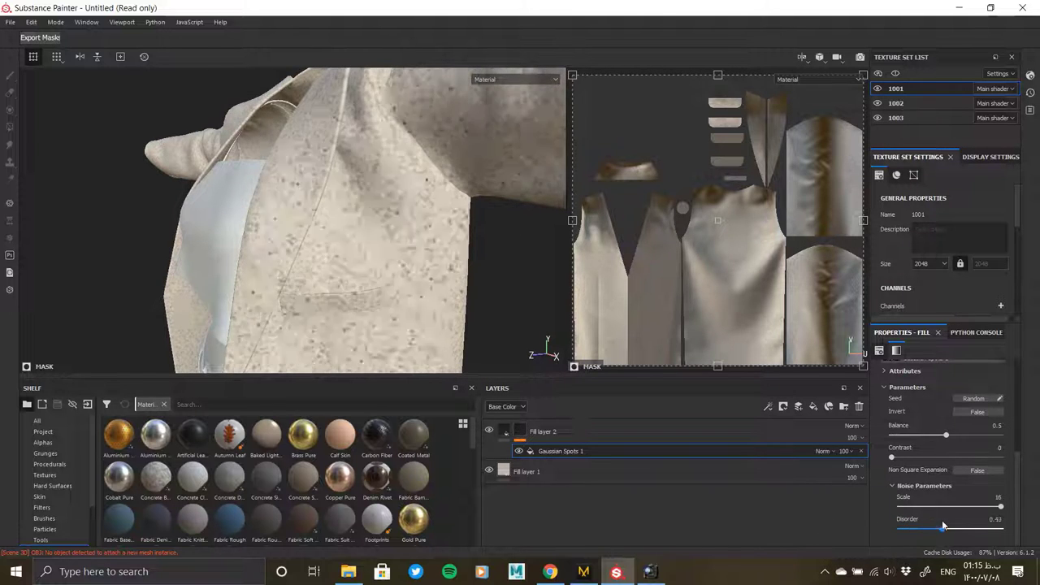
{"action": "left_click_drag", "start_coordinate": [951, 457], "coordinate": [828, 456]}
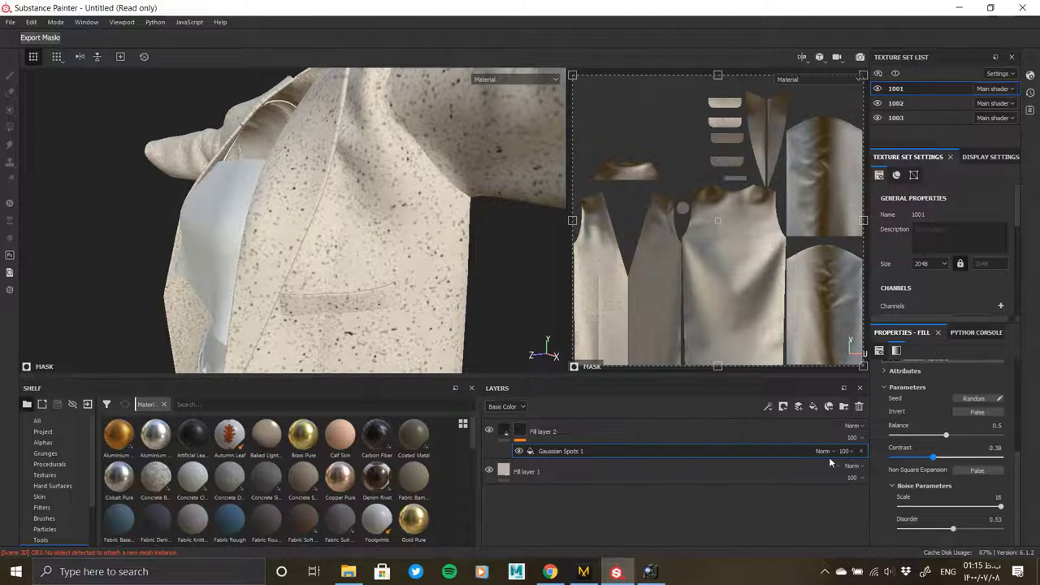
{"action": "left_click_drag", "start_coordinate": [955, 437], "coordinate": [924, 436]}
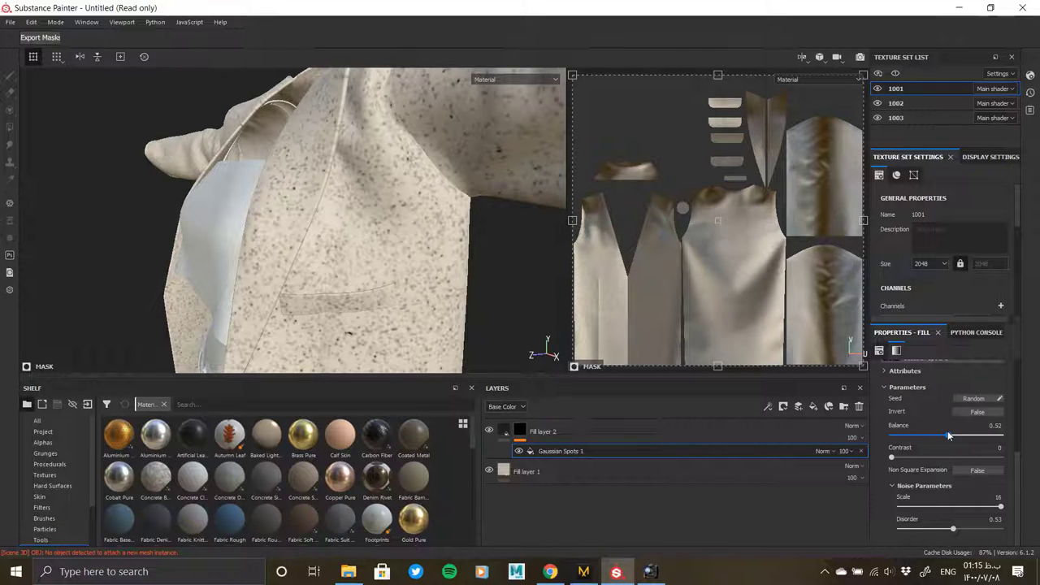
- Set the spot pattern's UV scale to 4 and inspect the speckle on the jacket fabric
{"action": "scroll", "coordinate": [938, 443], "scroll_direction": "up", "scroll_amount": 2}
{"action": "scroll", "coordinate": [942, 406], "scroll_direction": "up", "scroll_amount": 2}
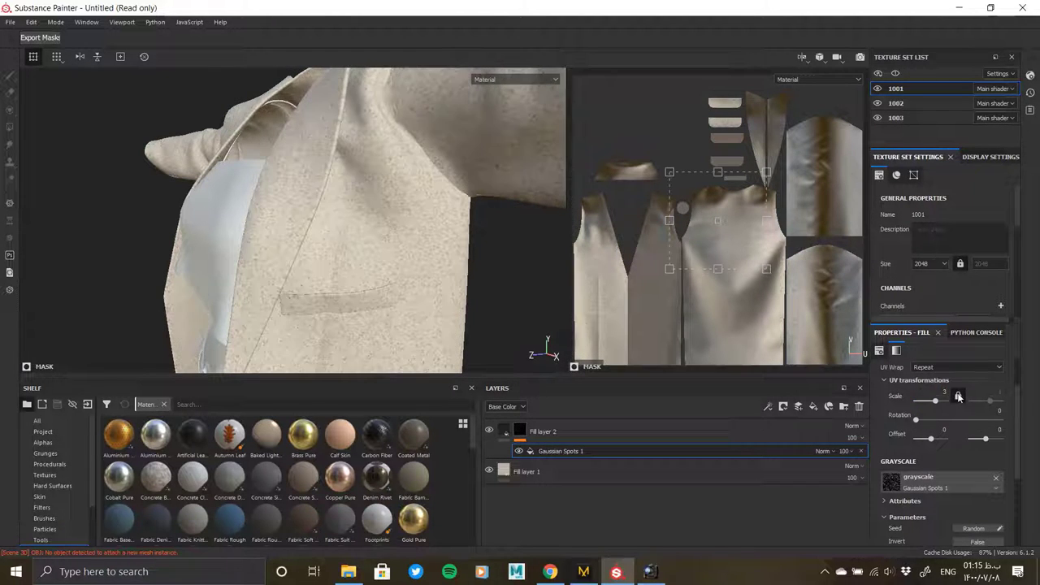
{"action": "mouse_move", "coordinate": [405, 274]}
{"action": "left_mouse_down", "text": "alt"}
{"action": "mouse_move", "coordinate": [445, 261]}
{"action": "mouse_move", "coordinate": [374, 211]}
{"action": "mouse_move", "coordinate": [339, 242]}
{"action": "mouse_move", "coordinate": [298, 251]}
{"action": "mouse_move", "coordinate": [469, 220]}
{"action": "mouse_move", "coordinate": [476, 233]}
{"action": "mouse_move", "coordinate": [379, 220]}
{"action": "mouse_move", "coordinate": [365, 171]}
{"action": "left_mouse_up", "text": "alt"}
{"action": "right_click_drag", "start_coordinate": [365, 171], "coordinate": [337, 256], "text": "alt"}
{"action": "left_click_drag", "start_coordinate": [337, 255], "coordinate": [341, 252], "text": "alt"}
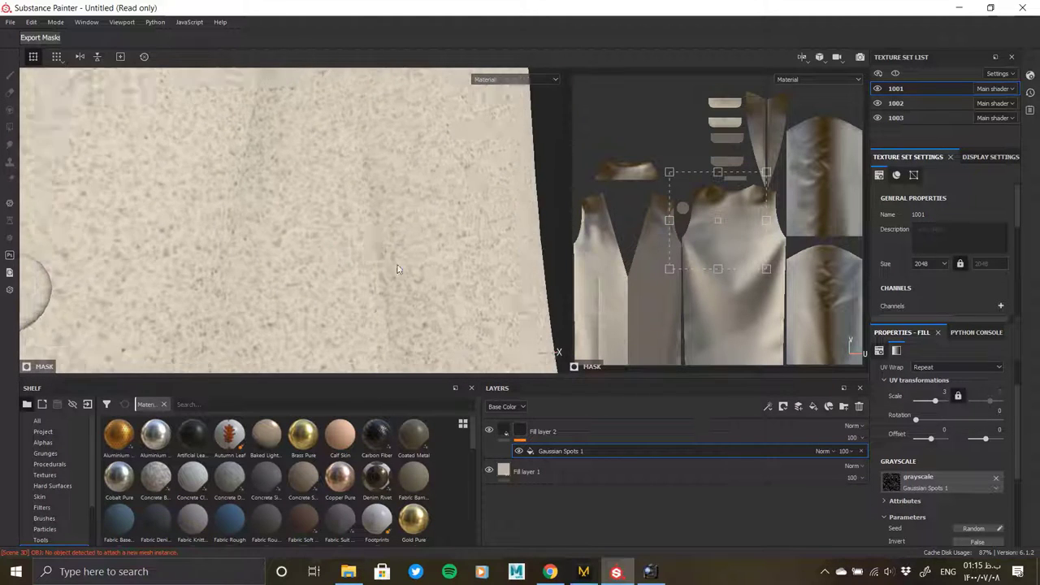
{"action": "right_click_drag", "start_coordinate": [342, 252], "coordinate": [349, 249], "text": "alt"}
{"action": "left_click_drag", "start_coordinate": [348, 249], "coordinate": [308, 148], "text": "alt"}
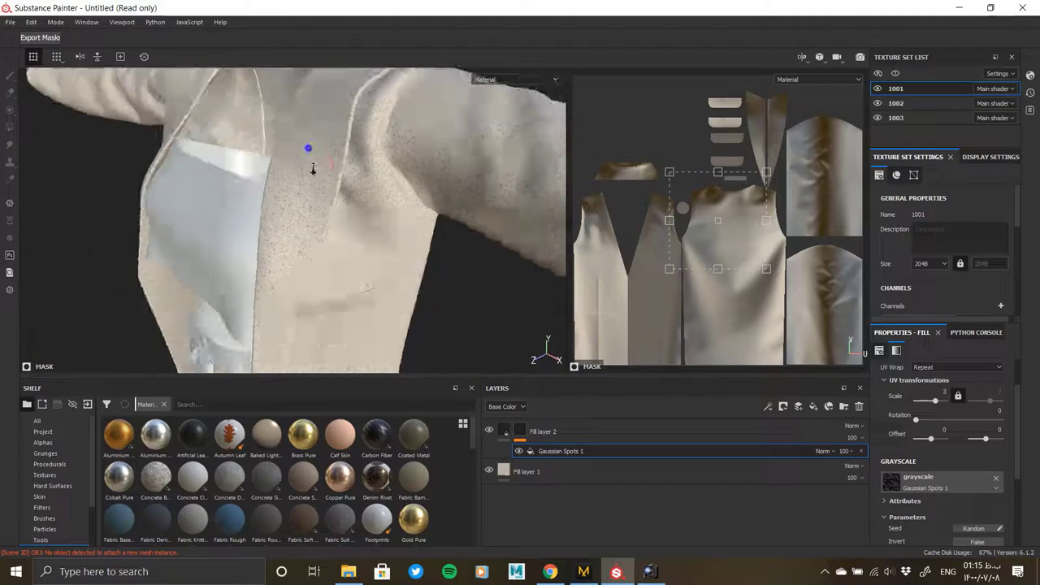
{"action": "right_click_drag", "start_coordinate": [313, 169], "coordinate": [558, 323], "text": "alt"}
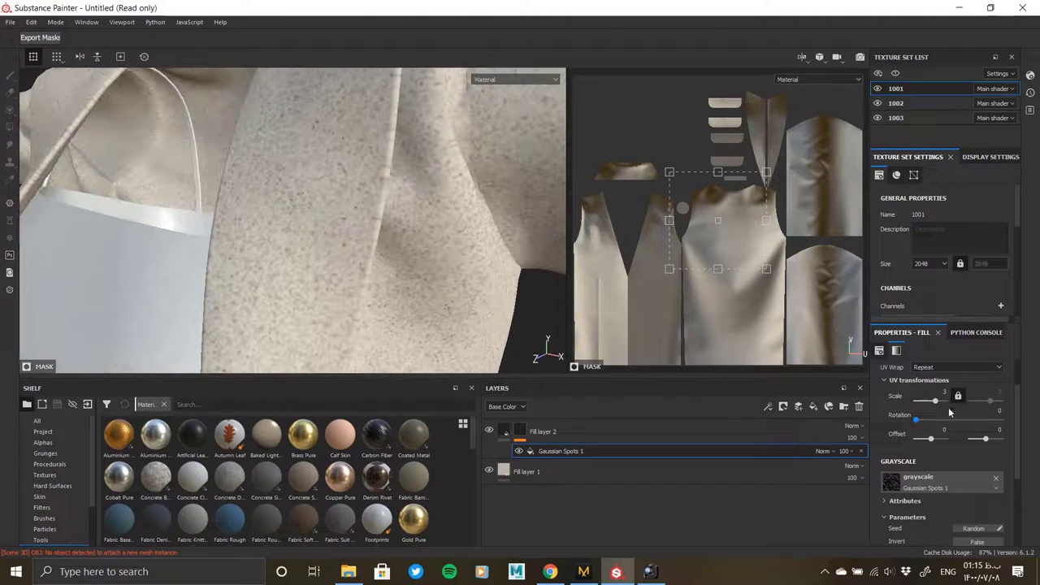
{"action": "type", "text": "4"}
{"action": "key", "text": "Return"}
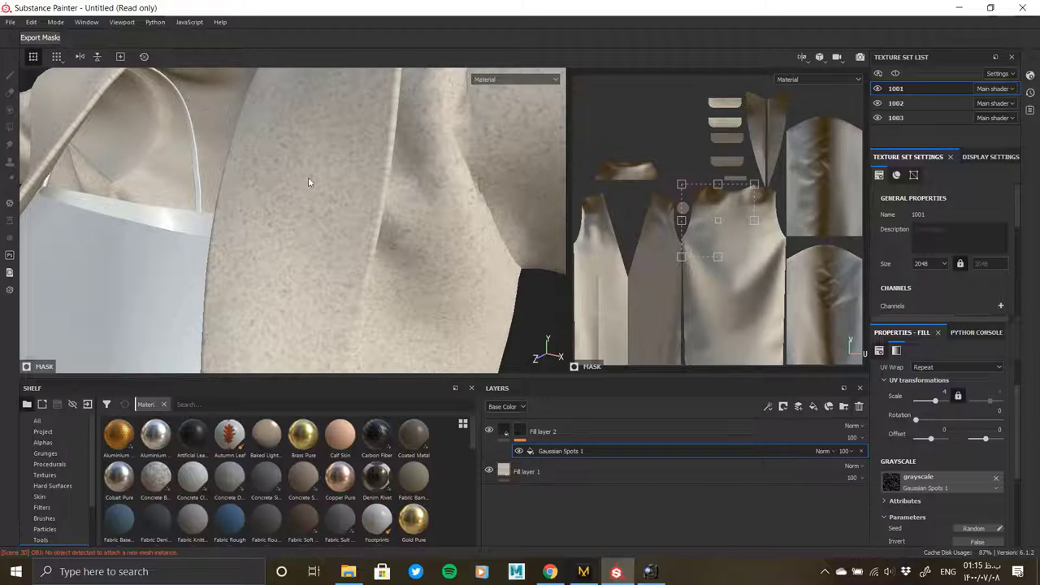
{"action": "mouse_move", "coordinate": [308, 182]}
{"action": "right_mouse_down", "text": "alt"}
{"action": "mouse_move", "coordinate": [338, 219]}
{"action": "mouse_move", "coordinate": [379, 135]}
{"action": "mouse_move", "coordinate": [343, 214]}
{"action": "mouse_move", "coordinate": [422, 252]}
{"action": "right_mouse_up", "text": "alt"}
{"action": "scroll", "coordinate": [947, 487], "scroll_direction": "up", "scroll_amount": 3}
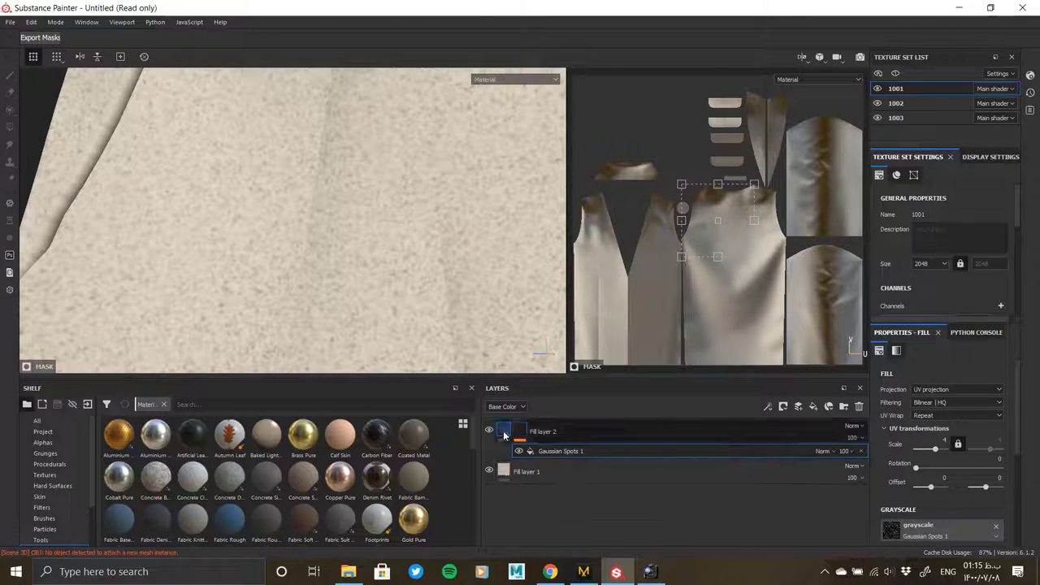
- Select Fill layer 2 and try roughness values from 1 to 0, settling near 0.36
{"action": "left_click", "coordinate": [503, 432]}
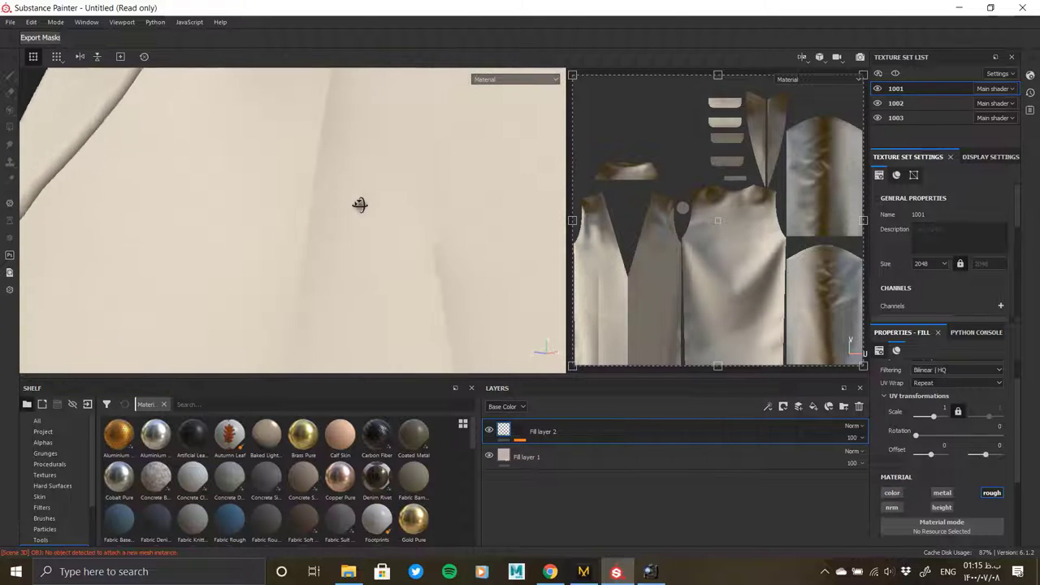
{"action": "mouse_move", "coordinate": [360, 205]}
{"action": "right_mouse_down", "text": "alt"}
{"action": "mouse_move", "coordinate": [397, 229]}
{"action": "mouse_move", "coordinate": [409, 308]}
{"action": "right_mouse_up", "text": "alt"}
{"action": "scroll", "coordinate": [985, 482], "scroll_direction": "down", "scroll_amount": 3}
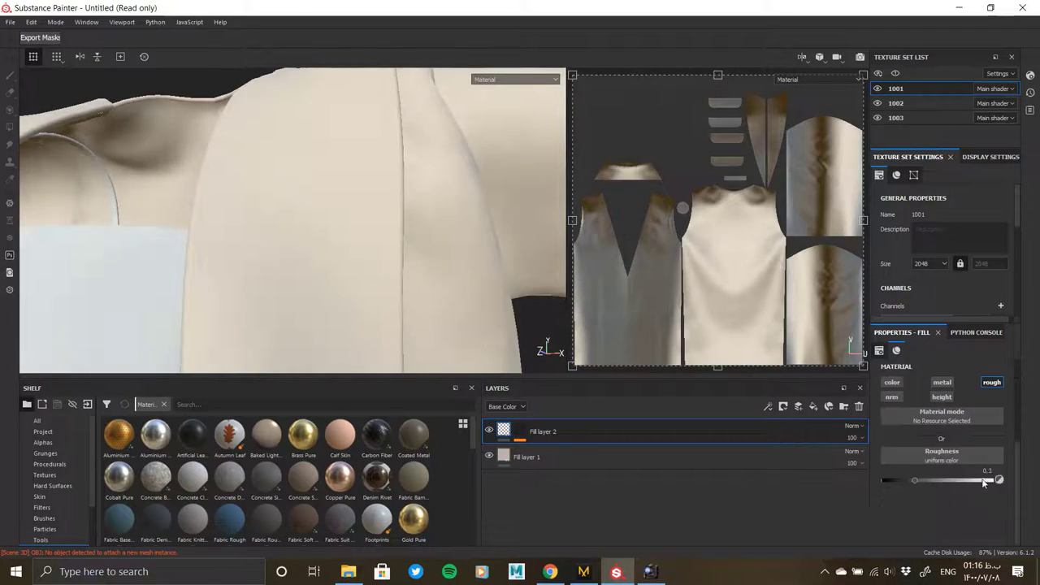
{"action": "mouse_move", "coordinate": [986, 481]}
{"action": "left_mouse_down", "text": "alt"}
{"action": "mouse_move", "coordinate": [932, 478]}
{"action": "mouse_move", "coordinate": [997, 480]}
{"action": "left_mouse_up", "text": "alt"}
{"action": "left_click_drag", "start_coordinate": [325, 243], "coordinate": [383, 295], "text": "alt"}
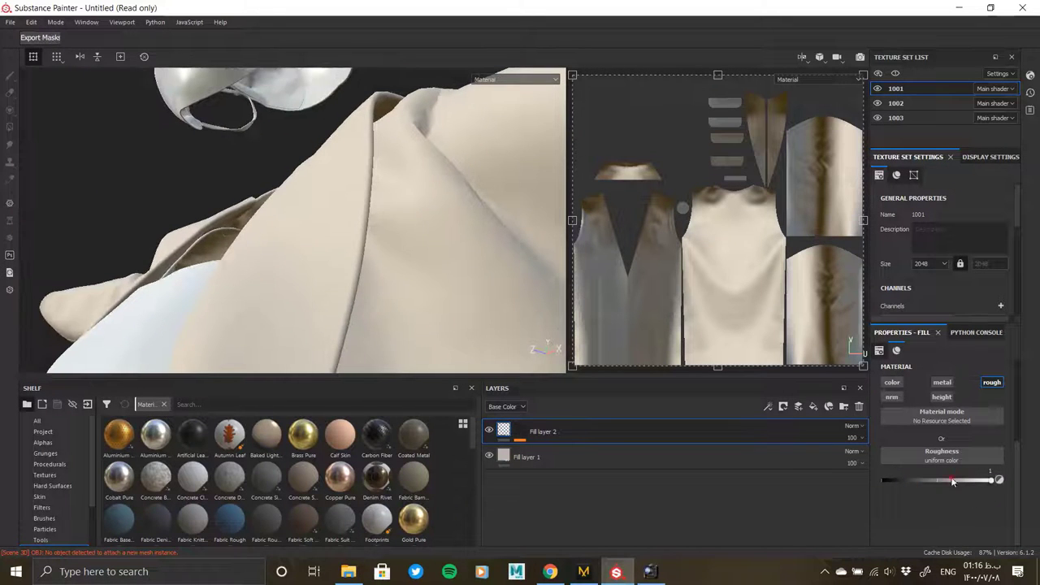
{"action": "left_click_drag", "start_coordinate": [952, 481], "coordinate": [776, 476]}
{"action": "left_click_drag", "start_coordinate": [487, 308], "coordinate": [420, 297], "text": "alt"}
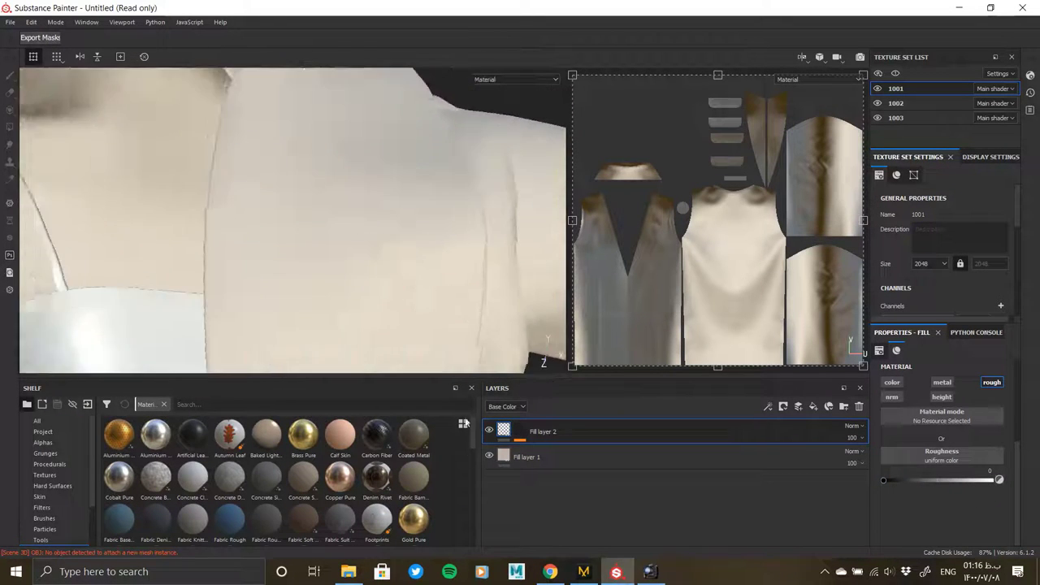
{"action": "mouse_move", "coordinate": [487, 325]}
{"action": "left_mouse_down", "text": "alt"}
{"action": "mouse_move", "coordinate": [482, 285]}
{"action": "mouse_move", "coordinate": [320, 249]}
{"action": "mouse_move", "coordinate": [452, 271]}
{"action": "mouse_move", "coordinate": [102, 97]}
{"action": "mouse_move", "coordinate": [550, 349]}
{"action": "mouse_move", "coordinate": [320, 230]}
{"action": "mouse_move", "coordinate": [376, 313]}
{"action": "mouse_move", "coordinate": [368, 258]}
{"action": "mouse_move", "coordinate": [422, 293]}
{"action": "left_mouse_up", "text": "alt"}
- Enable Fill layer 2's base colour and slightly reduce its saturation
{"action": "left_click", "coordinate": [892, 381]}
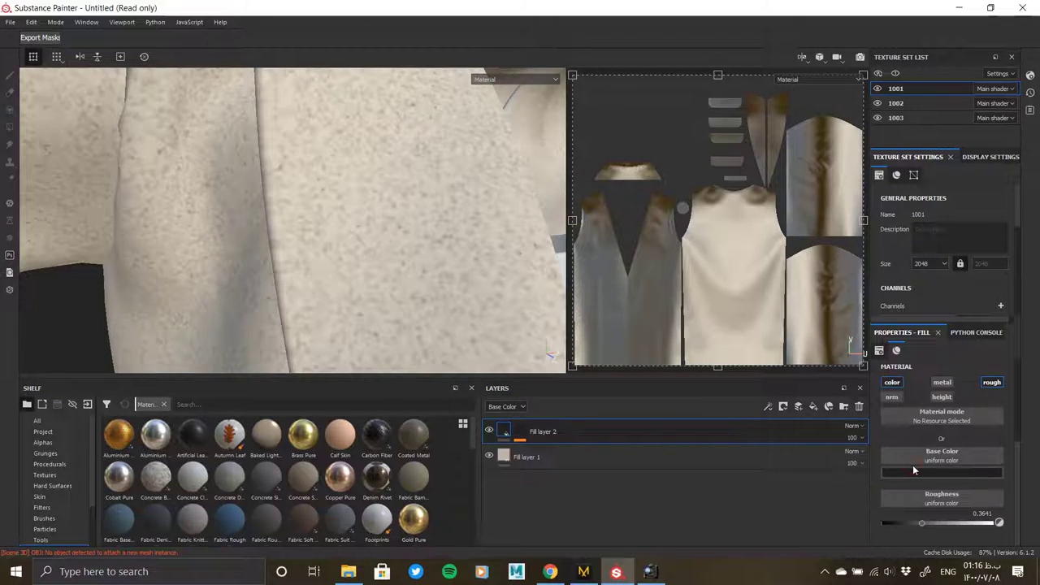
{"action": "left_click", "coordinate": [913, 466]}
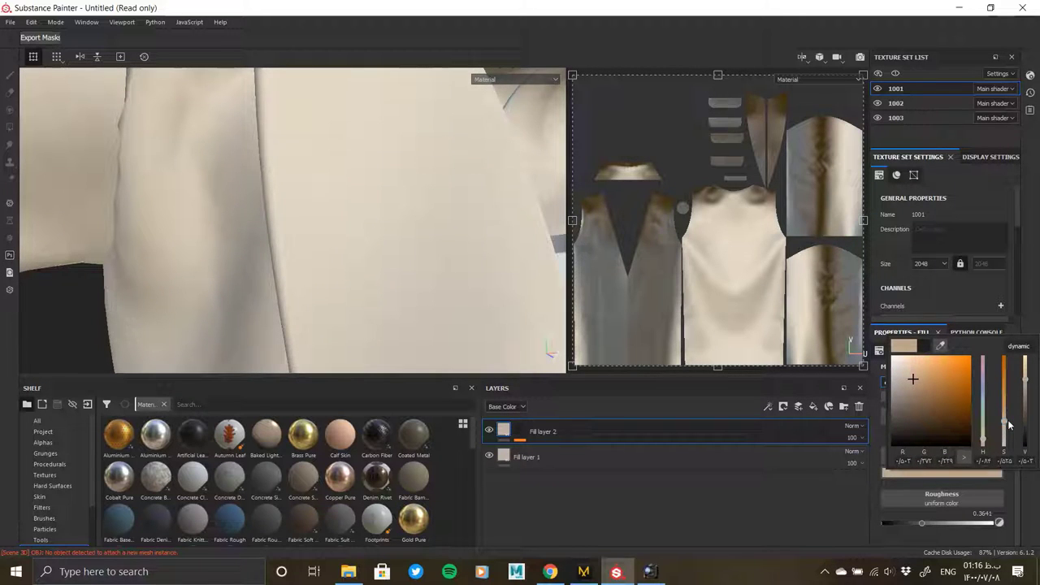
{"action": "left_click_drag", "start_coordinate": [1009, 417], "coordinate": [1012, 421]}
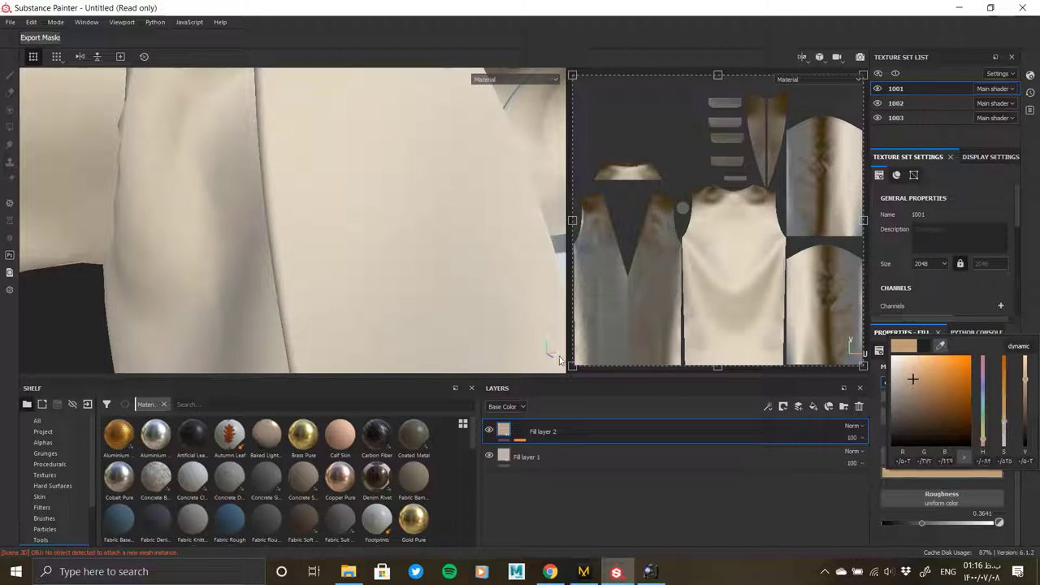
{"action": "left_click_drag", "start_coordinate": [559, 360], "coordinate": [367, 227], "text": "alt"}
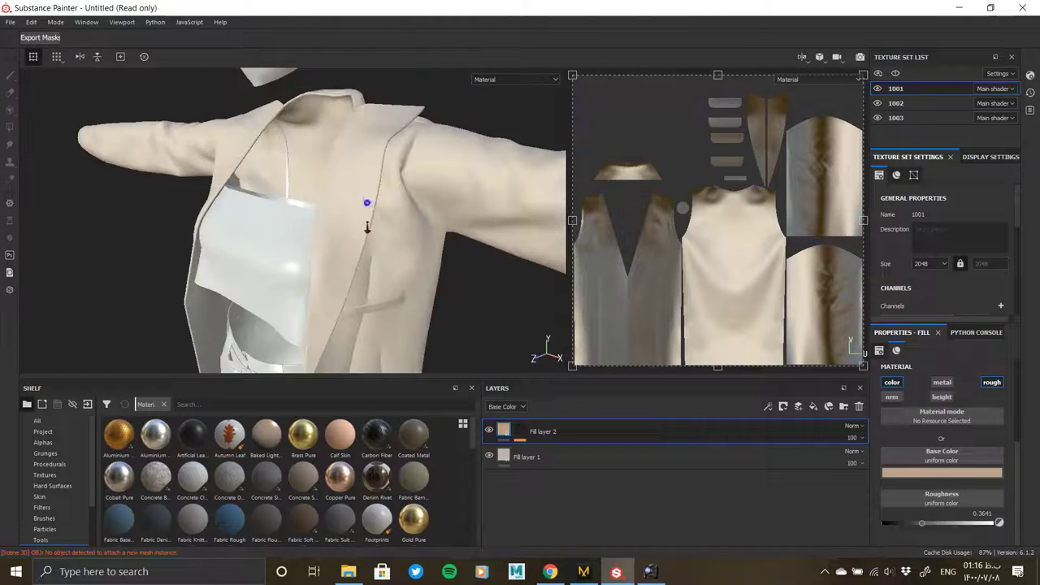
{"action": "right_click_drag", "start_coordinate": [367, 227], "coordinate": [298, 227], "text": "alt"}
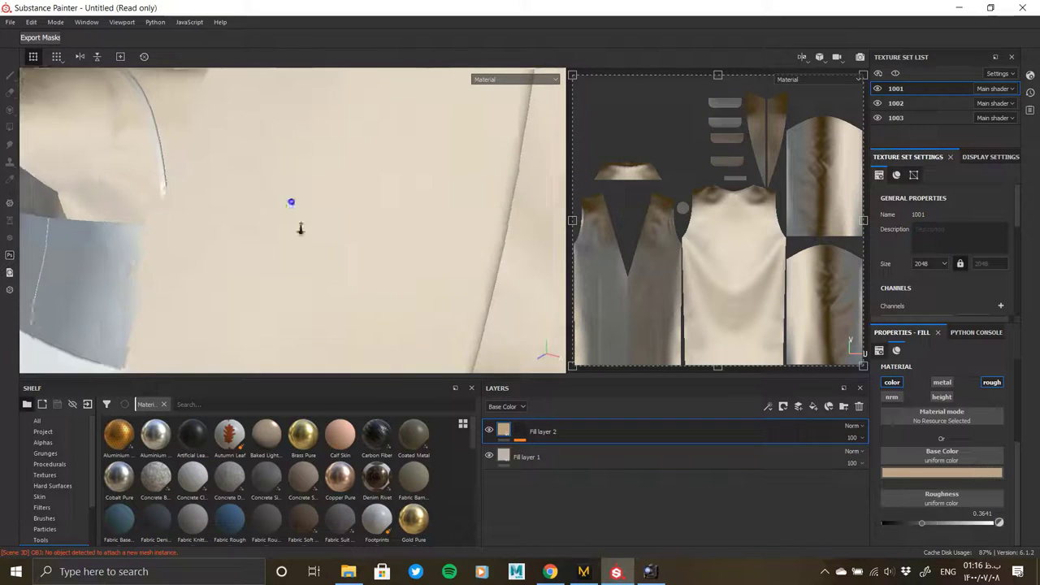
- Compare with Fill layer 1's colour, then lighten Fill layer 2's base colour toward light beige
{"action": "left_click", "coordinate": [652, 460]}
{"action": "left_click", "coordinate": [972, 478]}
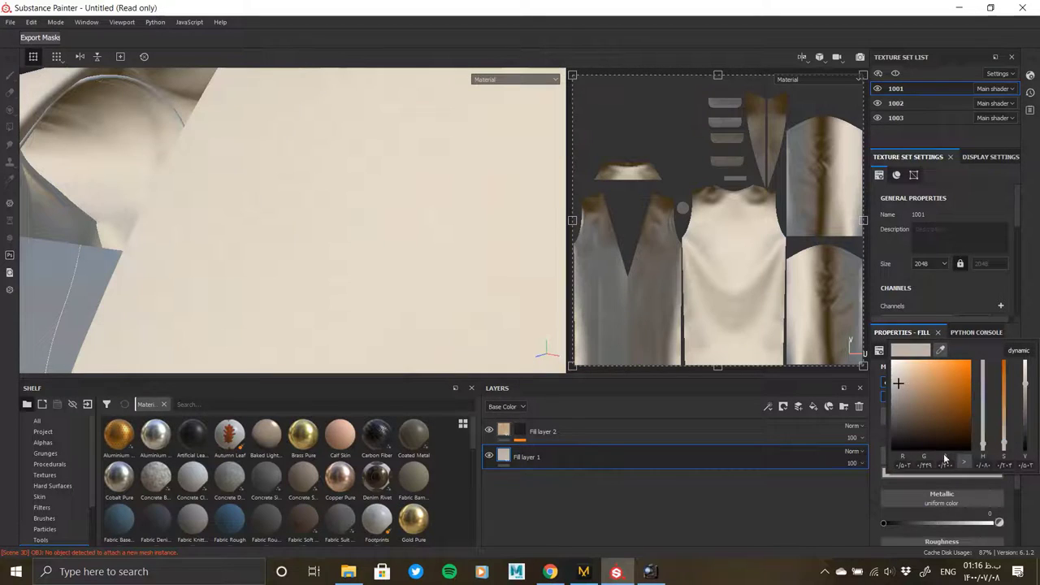
{"action": "left_click", "coordinate": [533, 431]}
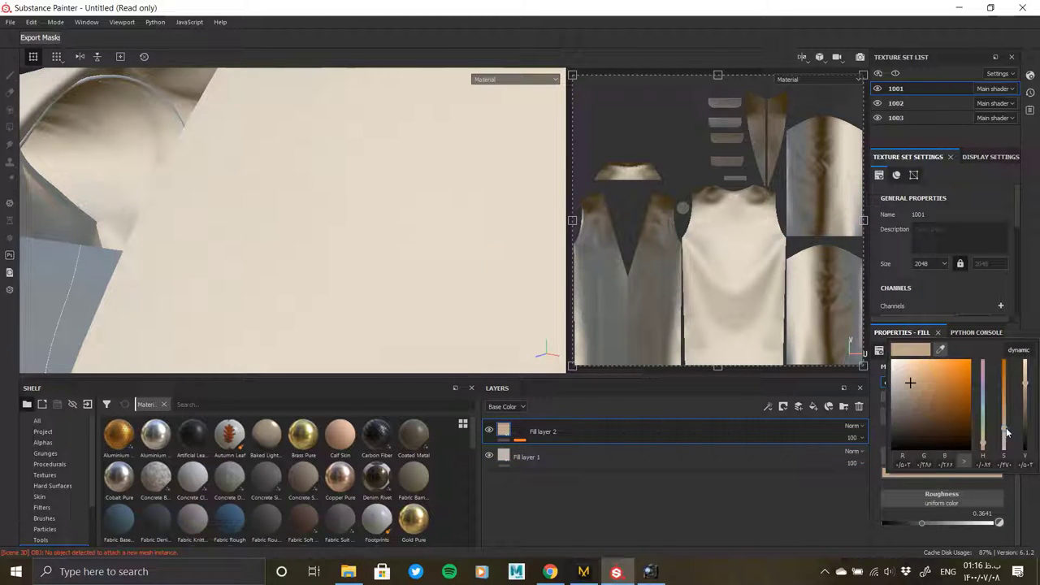
{"action": "left_click_drag", "start_coordinate": [1026, 381], "coordinate": [1035, 349]}
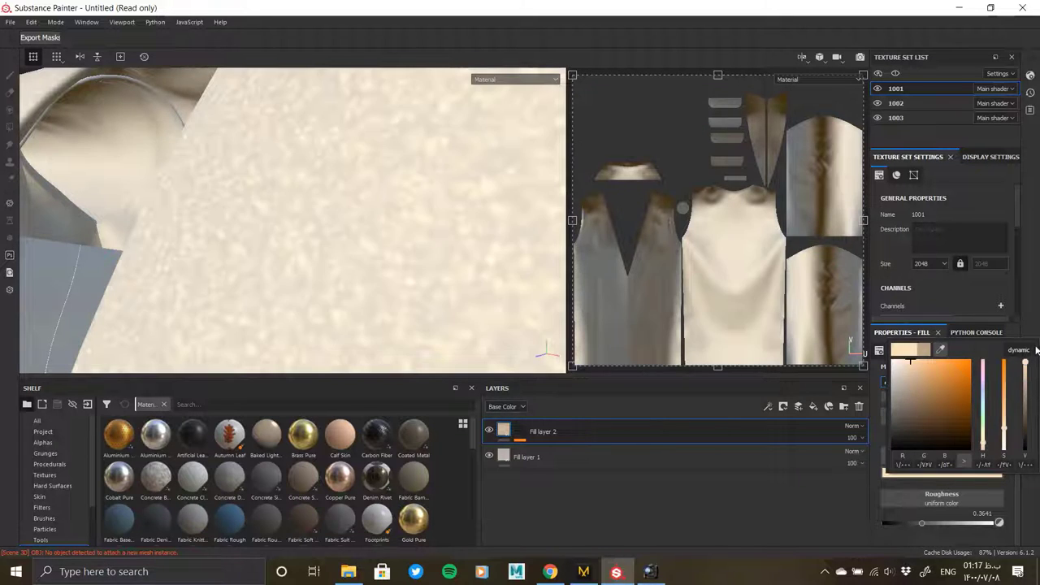
{"action": "mouse_move", "coordinate": [211, 239]}
{"action": "left_mouse_down", "text": "alt"}
{"action": "mouse_move", "coordinate": [425, 255]}
{"action": "mouse_move", "coordinate": [300, 245]}
{"action": "left_mouse_up", "text": "alt"}
- Raise the 1001 texture set resolution to 4096 and retweak the beige base colour
{"action": "left_click", "coordinate": [929, 308]}
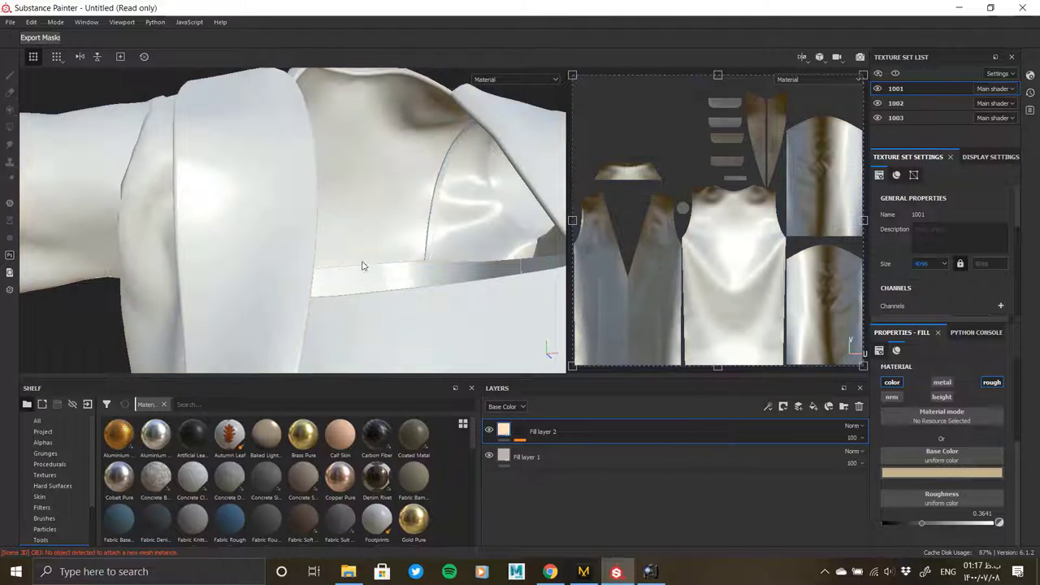
{"action": "right_click_drag", "start_coordinate": [330, 264], "coordinate": [335, 271], "text": "alt"}
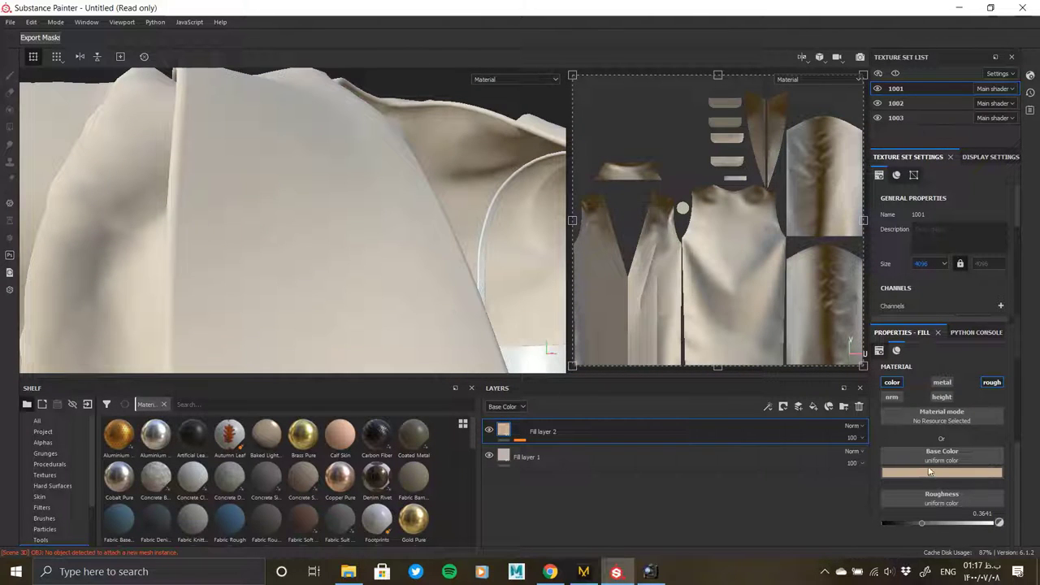
{"action": "left_click", "coordinate": [930, 471]}
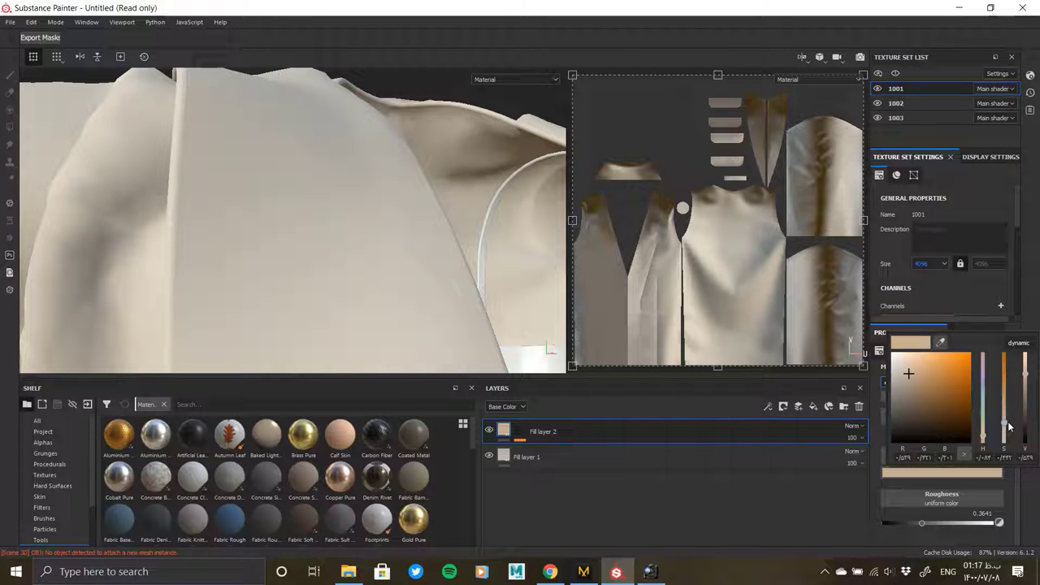
{"action": "mouse_move", "coordinate": [590, 340]}
{"action": "left_mouse_down", "text": "alt"}
{"action": "mouse_move", "coordinate": [487, 313]}
{"action": "mouse_move", "coordinate": [529, 302]}
{"action": "mouse_move", "coordinate": [379, 284]}
{"action": "mouse_move", "coordinate": [446, 290]}
{"action": "mouse_move", "coordinate": [376, 268]}
{"action": "left_mouse_up", "text": "alt"}
- Raise Fill layer 2's roughness to about 0.46 while checking the shoulder folds
{"action": "right_click_drag", "start_coordinate": [376, 269], "coordinate": [152, 160], "text": "alt"}
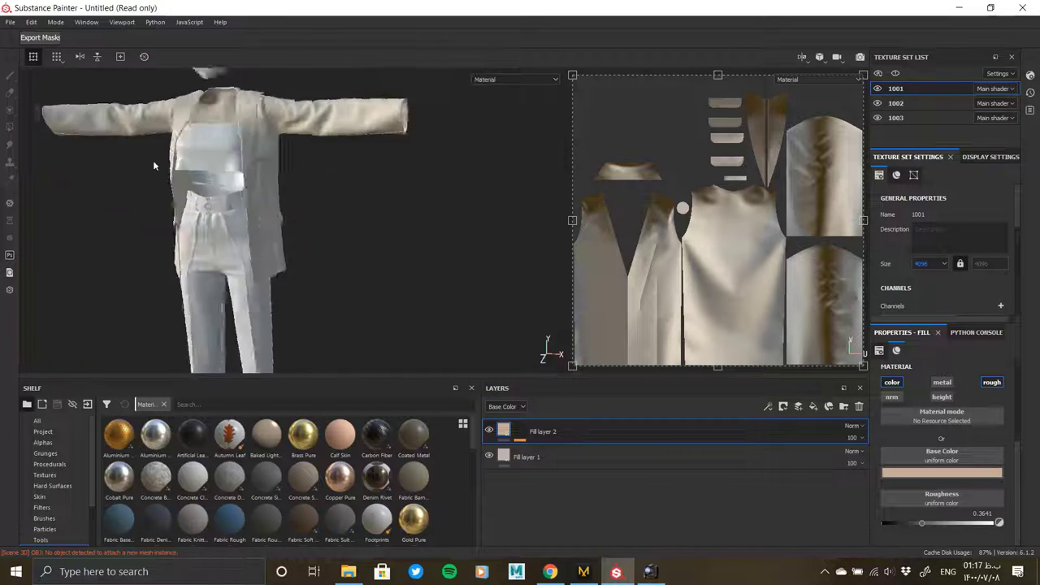
{"action": "left_click_drag", "start_coordinate": [153, 160], "coordinate": [369, 206], "text": "alt"}
{"action": "mouse_move", "coordinate": [370, 206]}
{"action": "right_mouse_down", "text": "alt"}
{"action": "mouse_move", "coordinate": [417, 225]}
{"action": "mouse_move", "coordinate": [295, 271]}
{"action": "mouse_move", "coordinate": [364, 279]}
{"action": "mouse_move", "coordinate": [522, 335]}
{"action": "right_mouse_up", "text": "alt"}
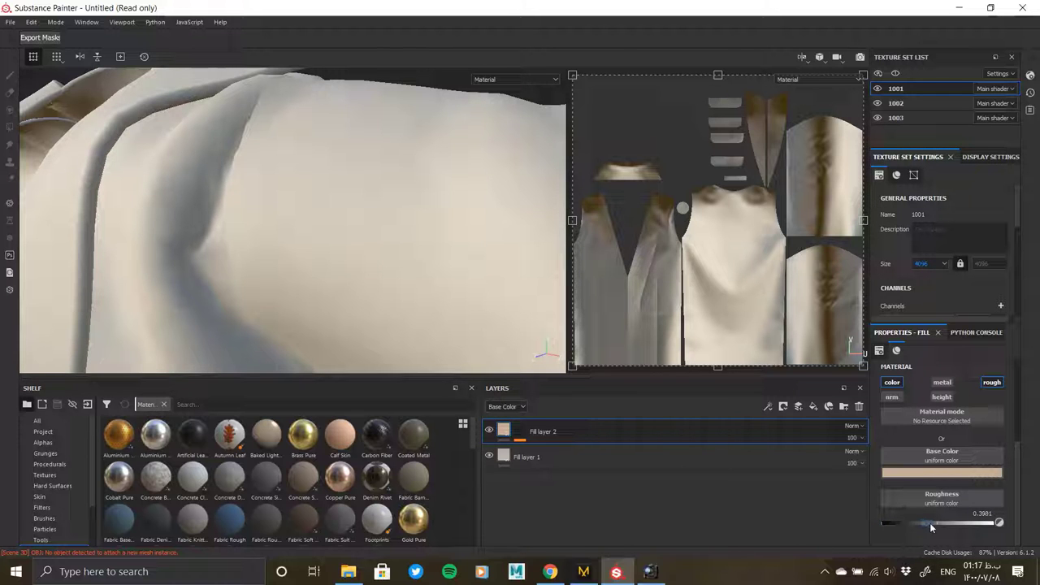
{"action": "left_click_drag", "start_coordinate": [921, 523], "coordinate": [932, 523]}
{"action": "mouse_move", "coordinate": [298, 230]}
{"action": "right_mouse_down", "text": "alt"}
{"action": "mouse_move", "coordinate": [413, 243]}
{"action": "mouse_move", "coordinate": [385, 218]}
{"action": "mouse_move", "coordinate": [324, 230]}
{"action": "mouse_move", "coordinate": [329, 307]}
{"action": "right_mouse_up", "text": "alt"}
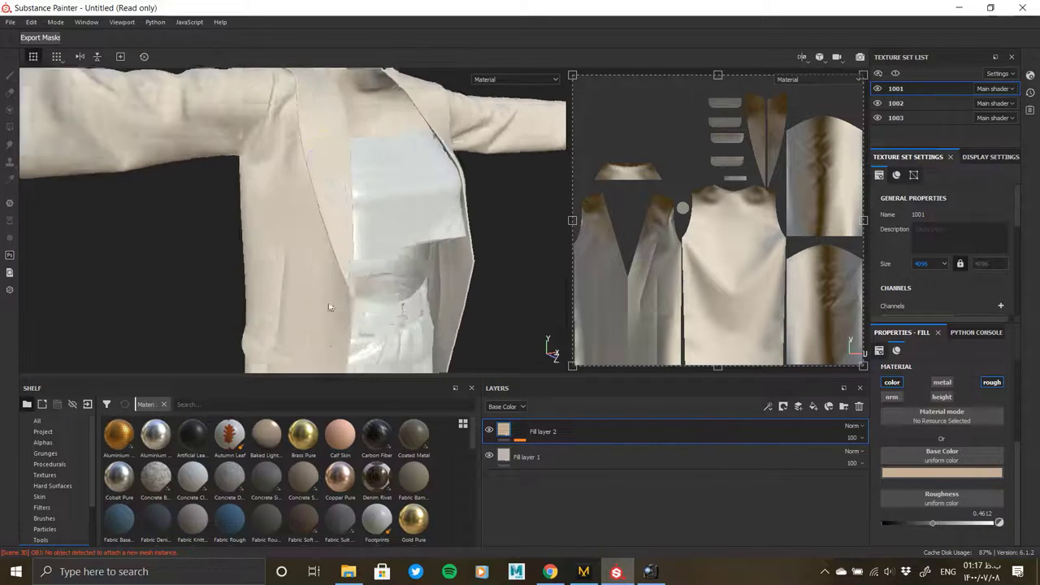
{"action": "mouse_move", "coordinate": [329, 308]}
{"action": "left_mouse_down", "text": "alt"}
{"action": "mouse_move", "coordinate": [293, 236]}
{"action": "mouse_move", "coordinate": [267, 221]}
{"action": "mouse_move", "coordinate": [220, 225]}
{"action": "mouse_move", "coordinate": [364, 274]}
{"action": "mouse_move", "coordinate": [473, 282]}
{"action": "left_mouse_up", "text": "alt"}
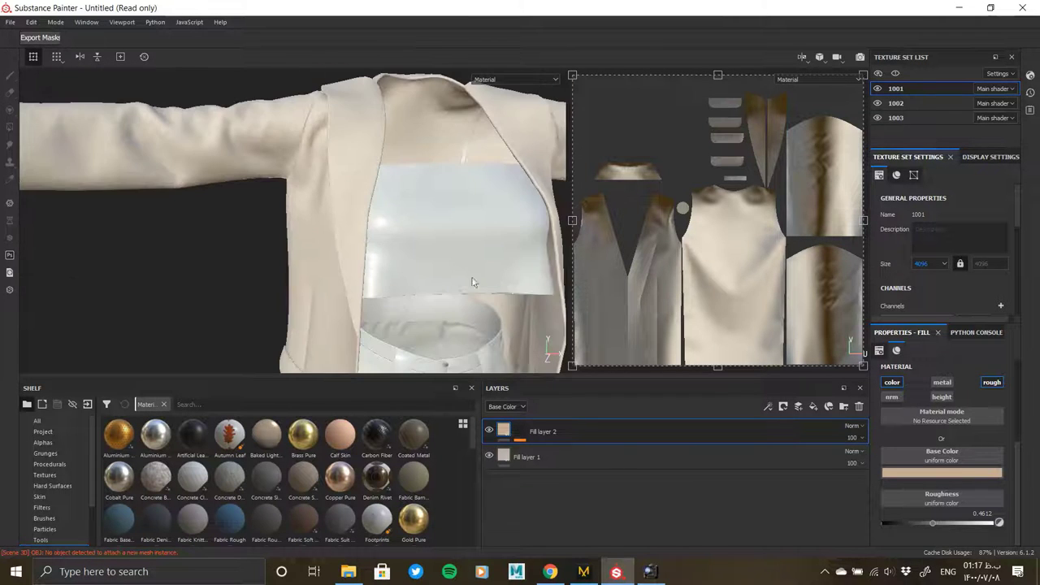
- Compare the jacket against the ACDSee reference photo, showing and hiding it twice
{"action": "left_click", "coordinate": [650, 572]}
{"action": "left_click", "coordinate": [961, 11]}
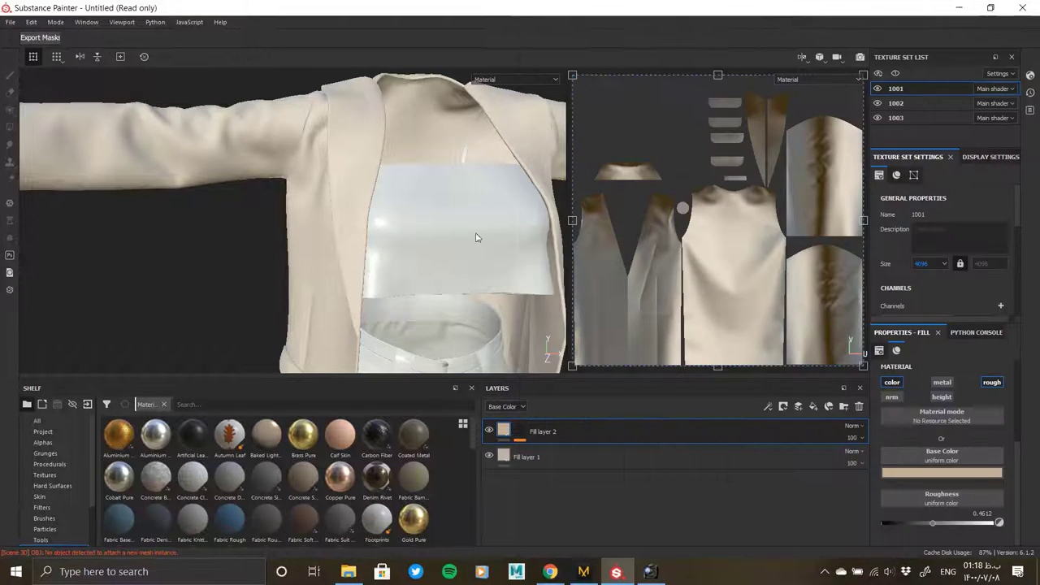
{"action": "mouse_move", "coordinate": [476, 235]}
{"action": "left_mouse_down", "text": "alt"}
{"action": "mouse_move", "coordinate": [438, 192]}
{"action": "mouse_move", "coordinate": [489, 218]}
{"action": "mouse_move", "coordinate": [448, 214]}
{"action": "mouse_move", "coordinate": [436, 178]}
{"action": "left_mouse_up", "text": "alt"}
{"action": "left_click", "coordinate": [650, 572]}
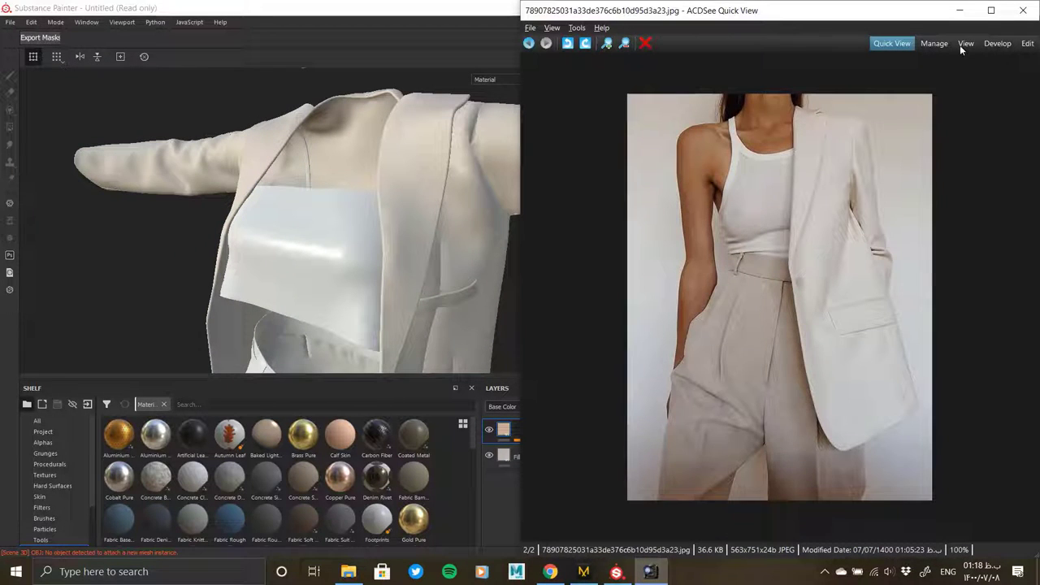
{"action": "left_click", "coordinate": [961, 12]}
- Add Fill layer 3 affecting only colour and height, with a black base colour
{"action": "left_click", "coordinate": [813, 406]}
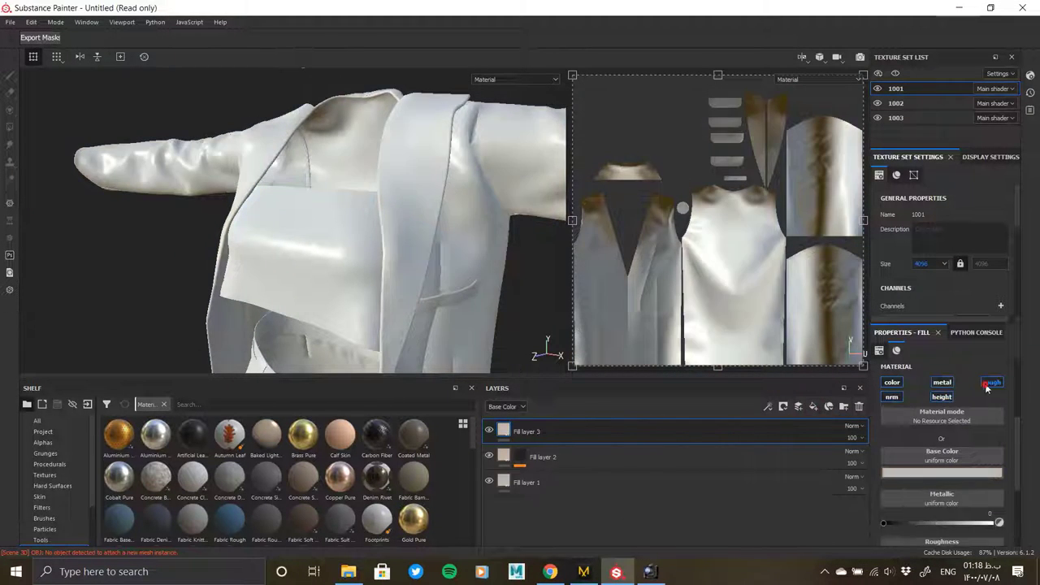
{"action": "left_click", "coordinate": [991, 382]}
{"action": "left_click", "coordinate": [942, 381]}
{"action": "left_click", "coordinate": [891, 397]}
{"action": "right_click", "coordinate": [552, 447]}
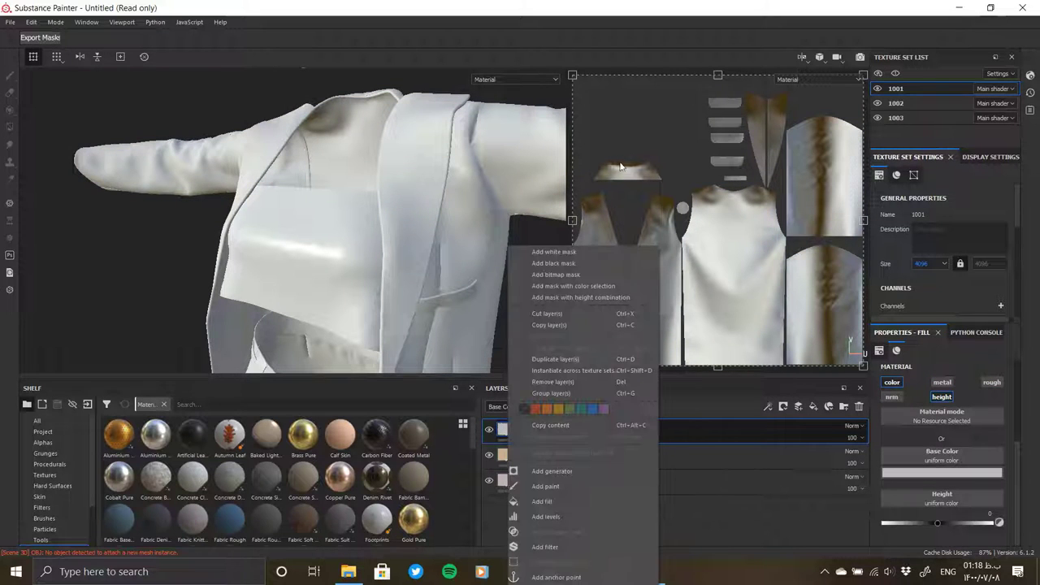
{"action": "left_click", "coordinate": [955, 461]}
{"action": "left_click", "coordinate": [934, 455]}
- Give Fill layer 3 a black mask containing a fill effect
{"action": "right_click", "coordinate": [507, 432]}
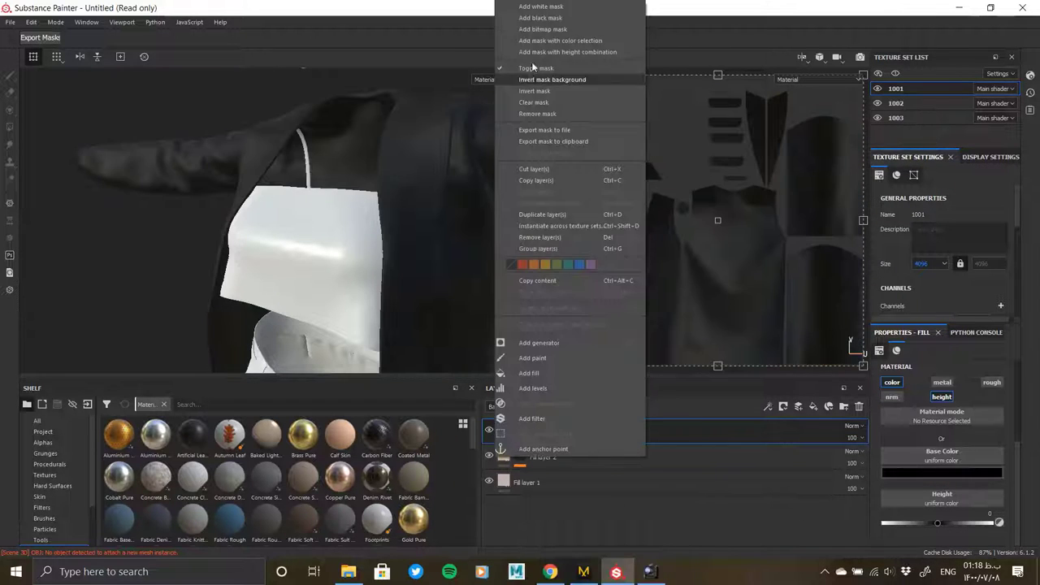
{"action": "left_click", "coordinate": [553, 22]}
{"action": "right_click", "coordinate": [520, 432]}
{"action": "left_click", "coordinate": [557, 333]}
- Use the Mesh 1 pattern as the mask fill's grayscale source
{"action": "left_click", "coordinate": [942, 380]}
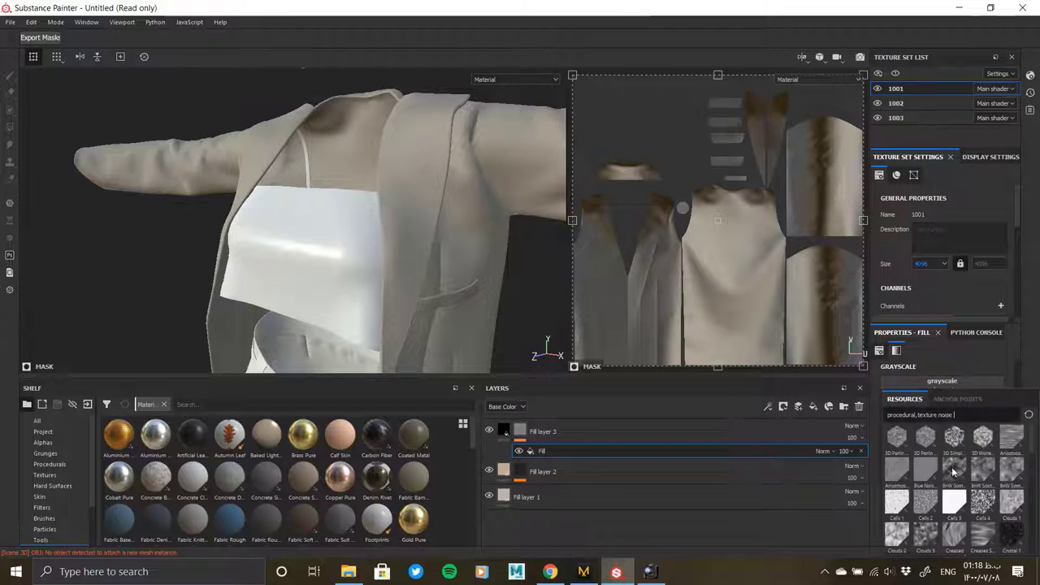
{"action": "scroll", "coordinate": [953, 471], "scroll_direction": "down", "scroll_amount": 3}
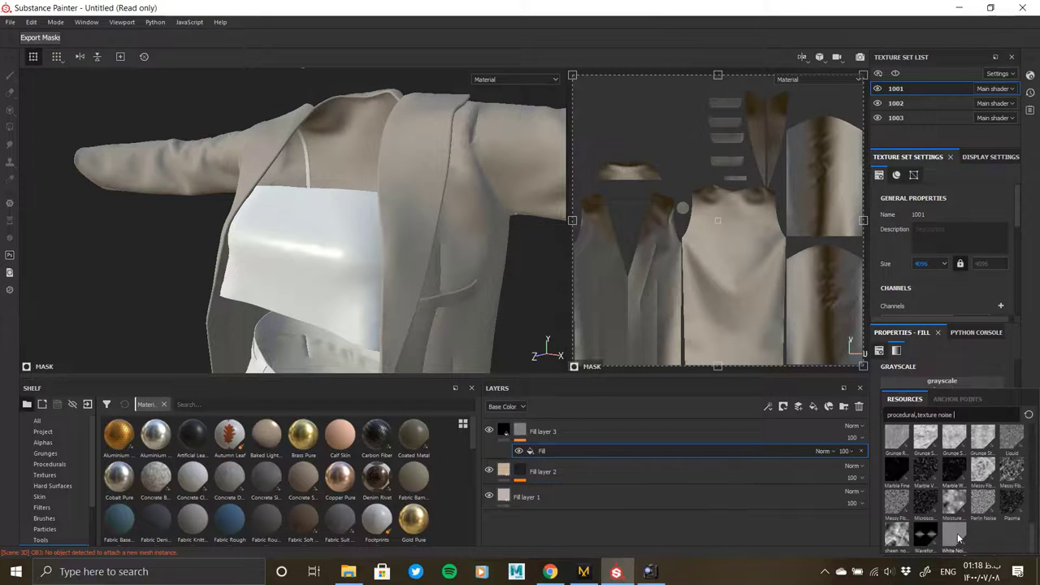
{"action": "scroll", "coordinate": [954, 520], "scroll_direction": "up", "scroll_amount": 3}
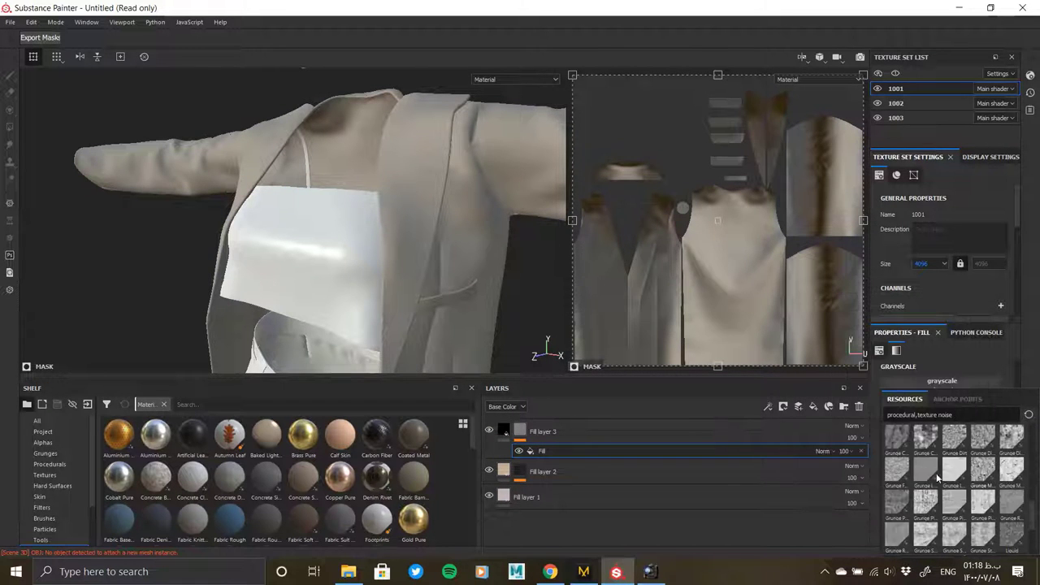
{"action": "scroll", "coordinate": [937, 477], "scroll_direction": "up", "scroll_amount": 2}
{"action": "scroll", "coordinate": [966, 502], "scroll_direction": "up", "scroll_amount": 3}
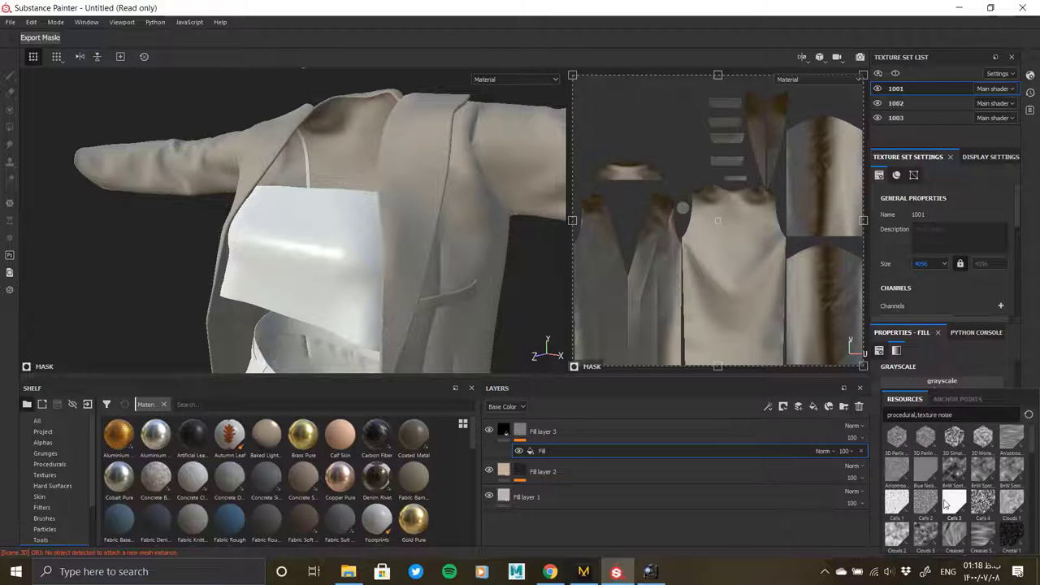
{"action": "scroll", "coordinate": [945, 505], "scroll_direction": "down", "scroll_amount": 5}
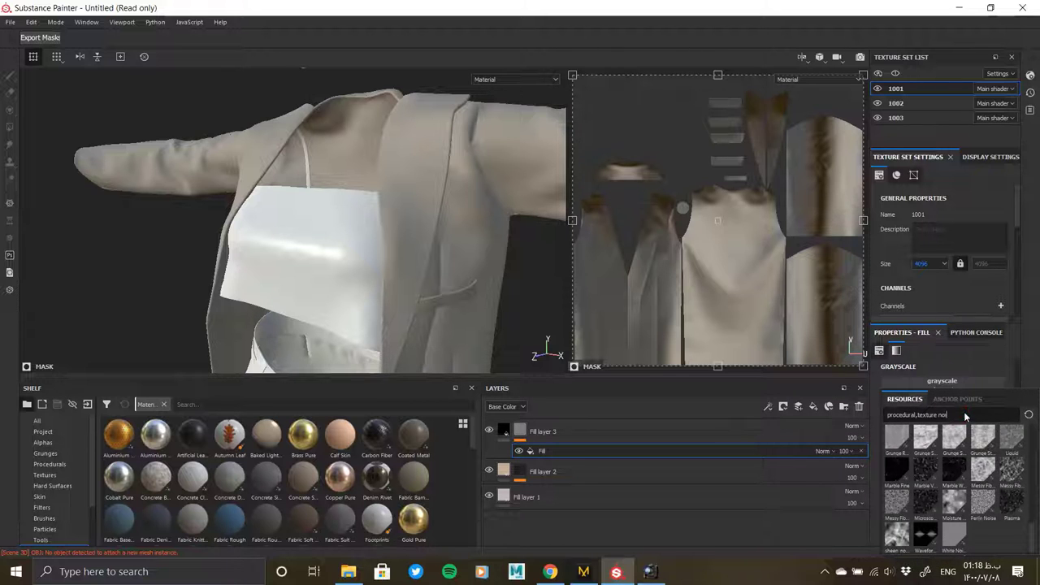
{"action": "key", "text": "BackSpace"}
{"action": "key", "text": "BackSpace"}
{"action": "key", "text": "BackSpace"}
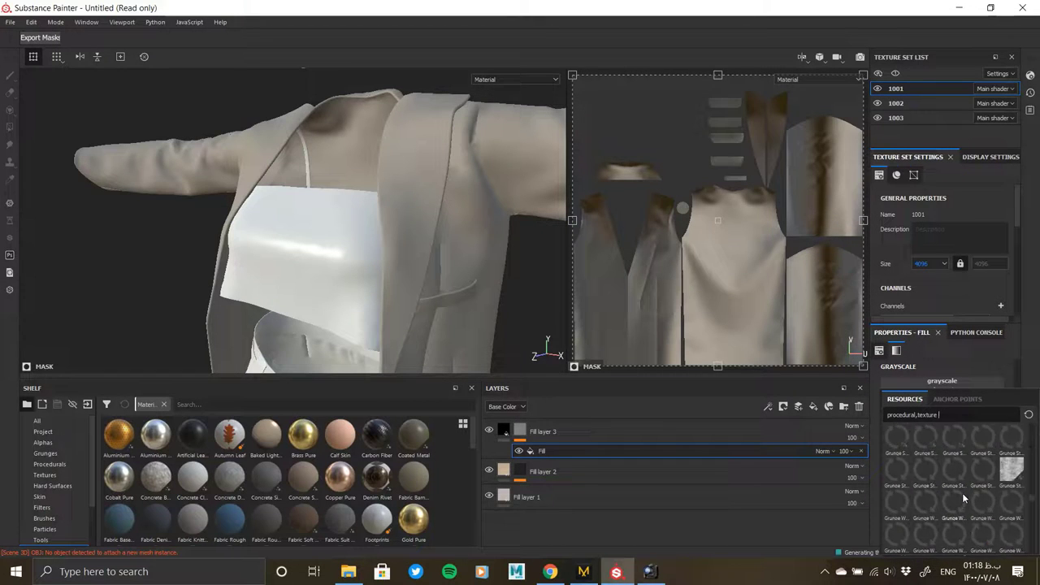
{"action": "scroll", "coordinate": [964, 498], "scroll_direction": "down", "scroll_amount": 3}
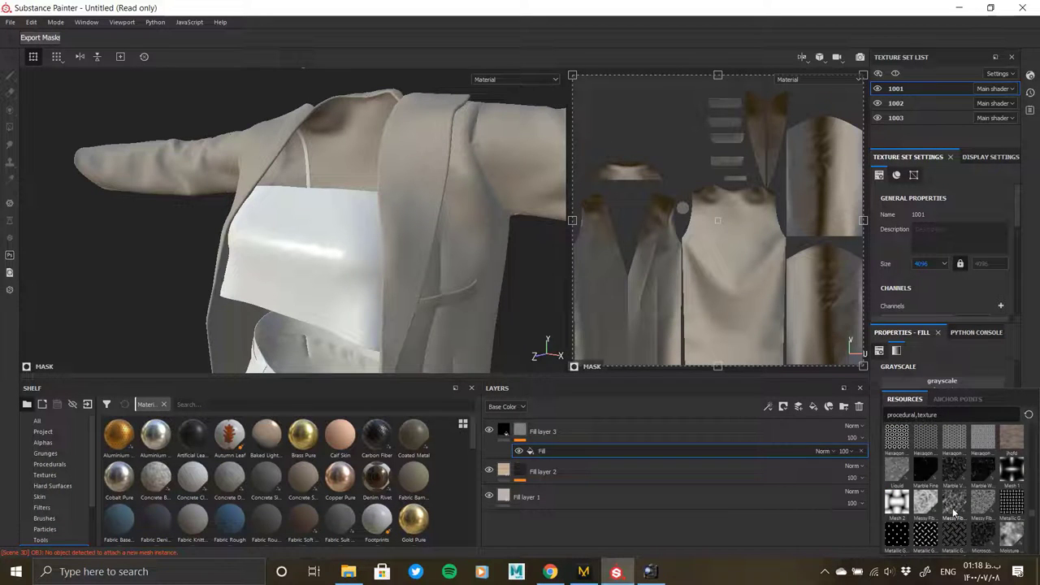
{"action": "mouse_move", "coordinate": [1011, 470]}
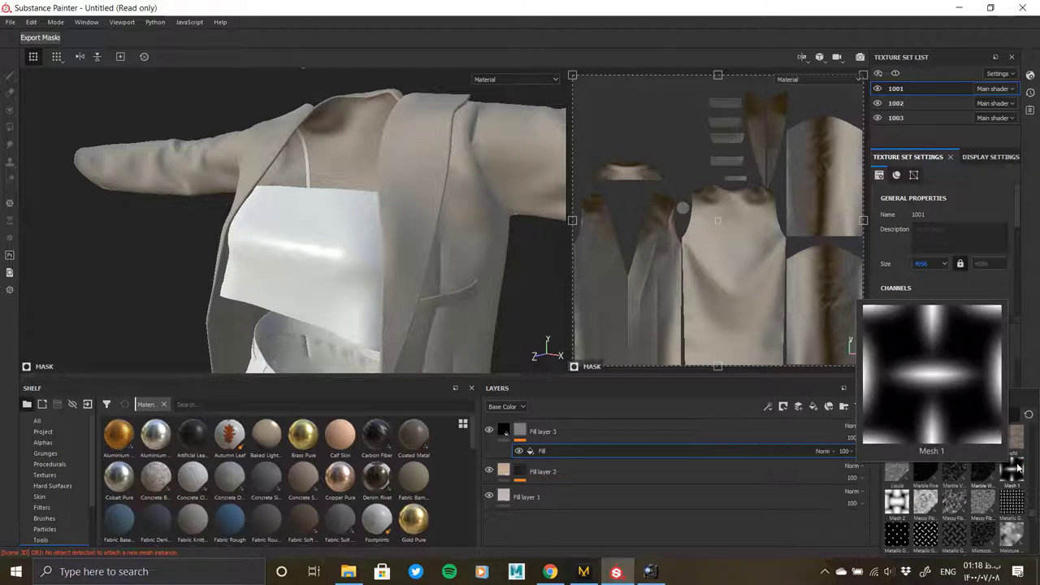
{"action": "left_click_drag", "start_coordinate": [1012, 467], "coordinate": [740, 452]}
- Raise Mesh 1's histogram position, set contrast to 1, toggle inversion and rotate 45 degrees
{"action": "left_click", "coordinate": [893, 509]}
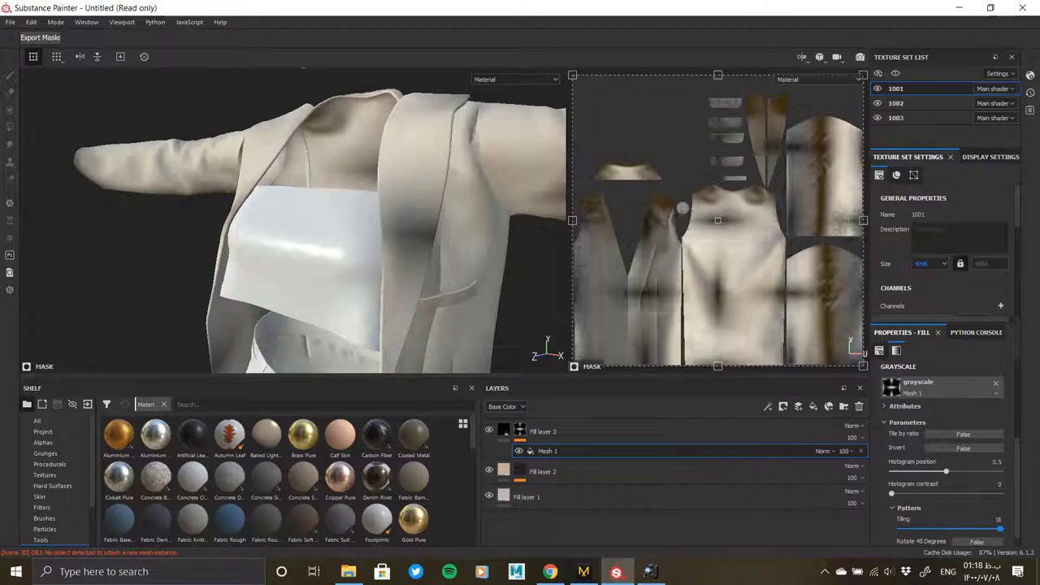
{"action": "mouse_move", "coordinate": [947, 460]}
{"action": "left_mouse_down"}
{"action": "mouse_move", "coordinate": [1001, 460]}
{"action": "mouse_move", "coordinate": [984, 456]}
{"action": "left_mouse_up"}
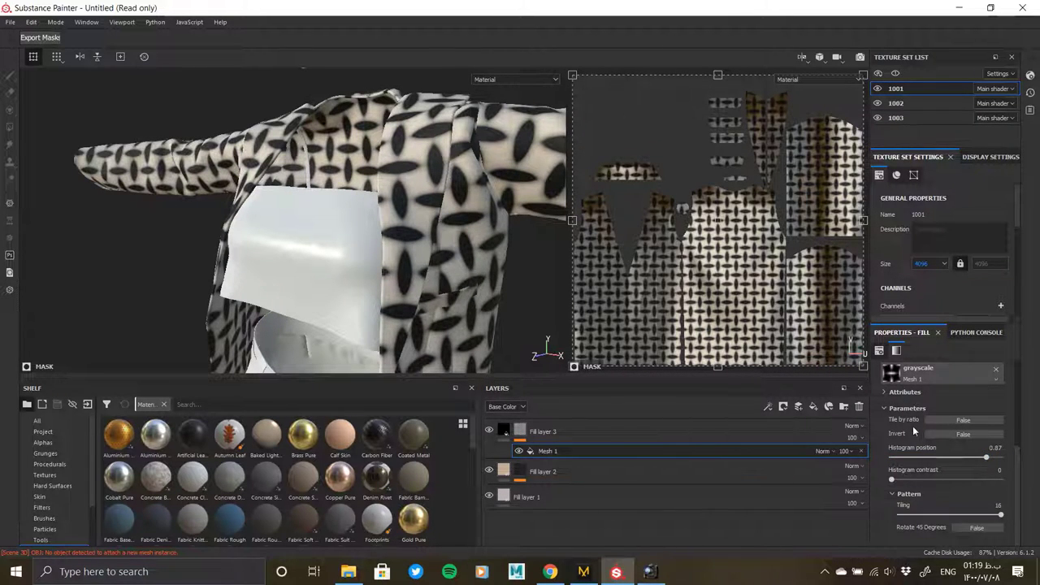
{"action": "left_click", "coordinate": [557, 452]}
{"action": "scroll", "coordinate": [932, 438], "scroll_direction": "down", "scroll_amount": 3}
{"action": "left_click_drag", "start_coordinate": [1005, 481], "coordinate": [1038, 480]}
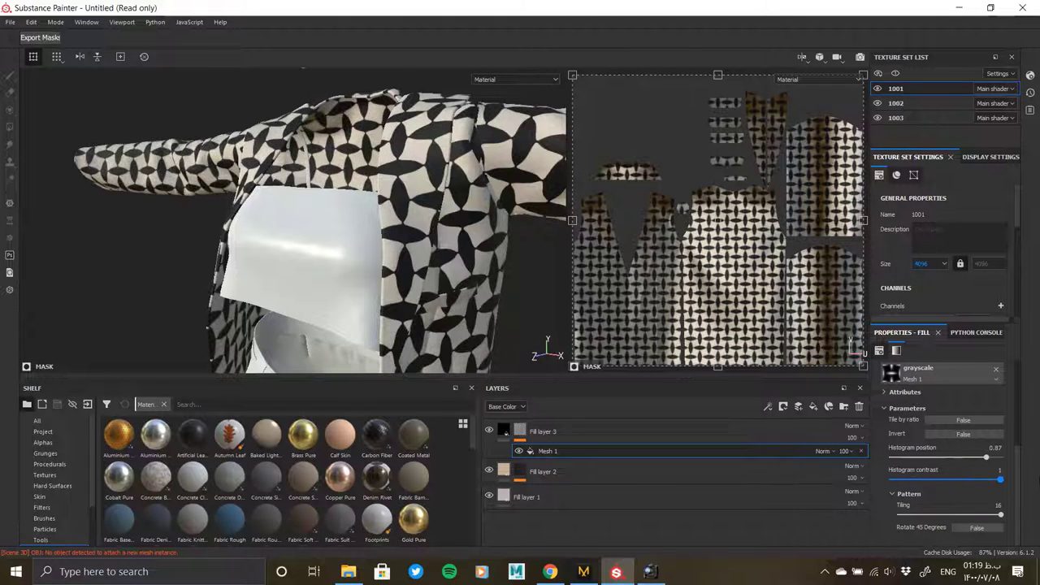
{"action": "left_click", "coordinate": [946, 436]}
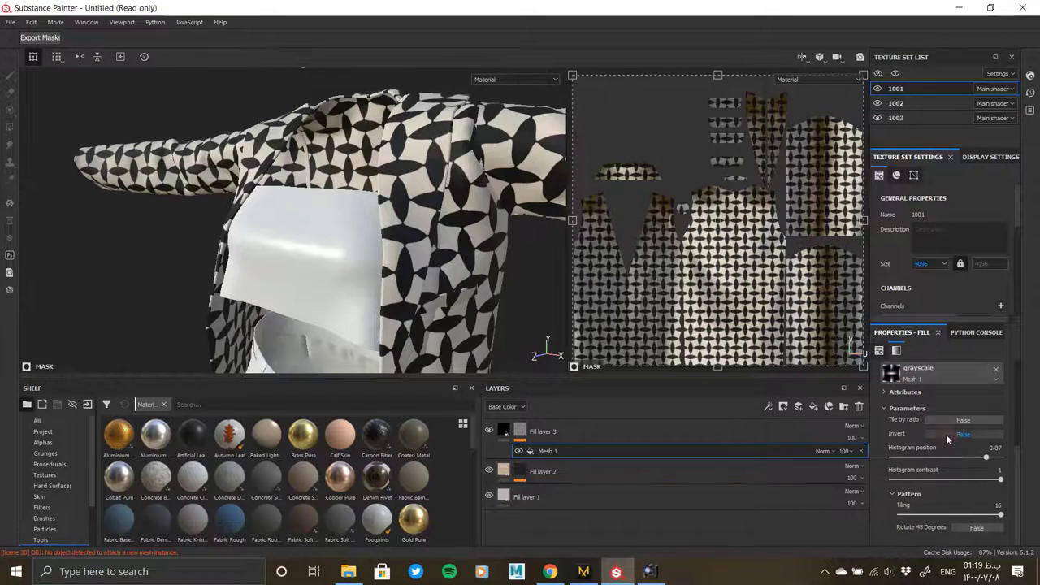
{"action": "left_click", "coordinate": [970, 530]}
- Increase the Mesh 1 scale to 30 and review the weave across the jacket chest
{"action": "scroll", "coordinate": [921, 449], "scroll_direction": "up", "scroll_amount": 3}
{"action": "left_click_drag", "start_coordinate": [918, 390], "coordinate": [940, 390]}
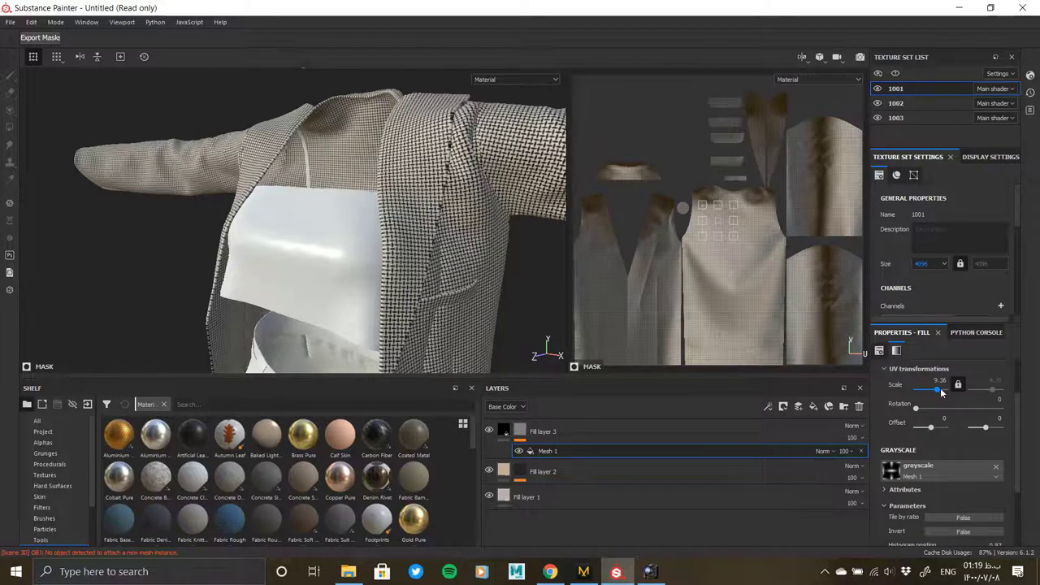
{"action": "scroll", "coordinate": [372, 233], "scroll_direction": "up", "scroll_amount": 3}
{"action": "scroll", "coordinate": [464, 170], "scroll_direction": "up", "scroll_amount": 2}
{"action": "scroll", "coordinate": [425, 174], "scroll_direction": "up", "scroll_amount": 2}
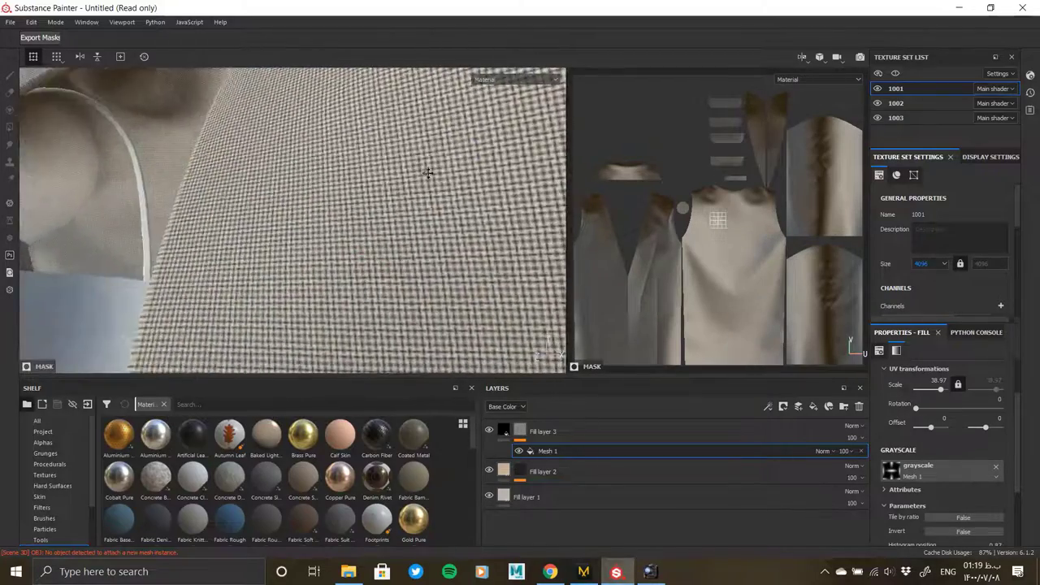
{"action": "scroll", "coordinate": [309, 238], "scroll_direction": "up", "scroll_amount": 2}
{"action": "scroll", "coordinate": [357, 270], "scroll_direction": "up", "scroll_amount": 2}
{"action": "scroll", "coordinate": [403, 310], "scroll_direction": "up", "scroll_amount": 2}
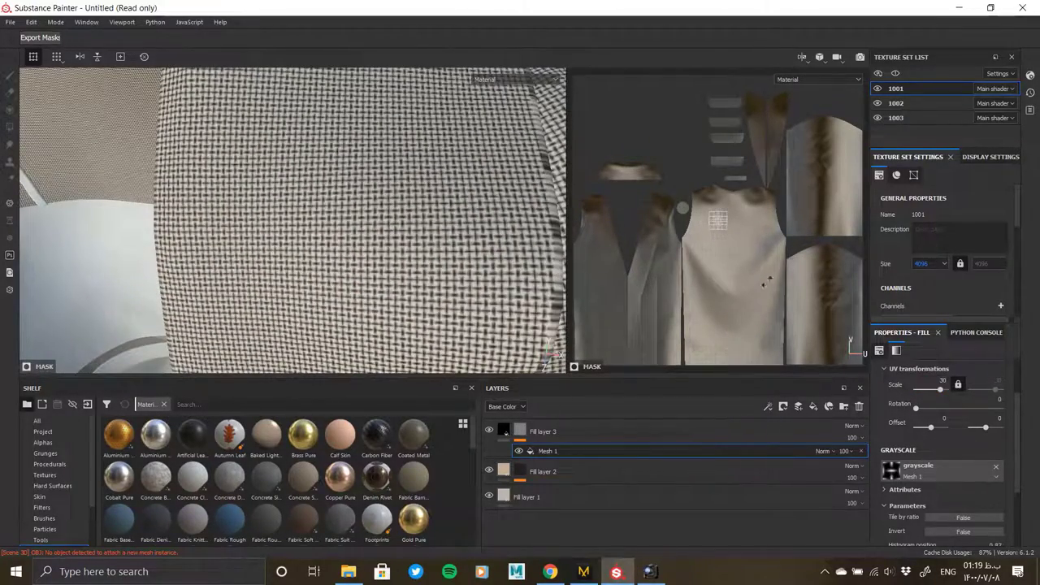
{"action": "mouse_move", "coordinate": [268, 198]}
{"action": "left_mouse_down", "text": "alt"}
{"action": "mouse_move", "coordinate": [290, 178]}
{"action": "mouse_move", "coordinate": [362, 238]}
{"action": "mouse_move", "coordinate": [423, 268]}
{"action": "left_mouse_up", "text": "alt"}
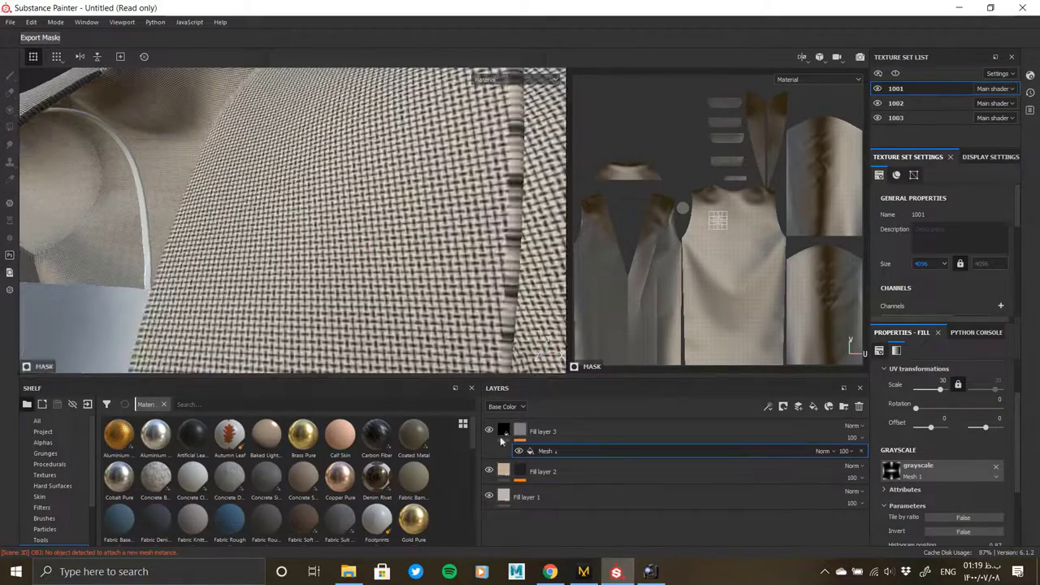
{"action": "left_click", "coordinate": [504, 430]}
{"action": "scroll", "coordinate": [942, 512], "scroll_direction": "down", "scroll_amount": 2}
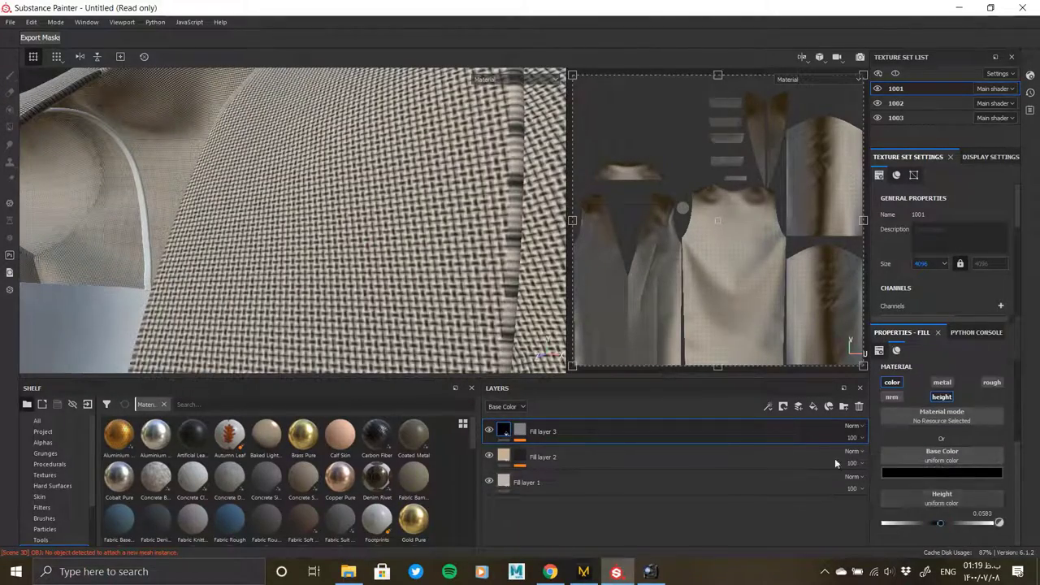
- Make the weave layer affect height only, at 0.0194, and inspect the fabric weave
{"action": "left_click", "coordinate": [891, 382]}
{"action": "mouse_move", "coordinate": [403, 258]}
{"action": "left_mouse_down", "text": "alt"}
{"action": "mouse_move", "coordinate": [332, 246]}
{"action": "mouse_move", "coordinate": [344, 220]}
{"action": "mouse_move", "coordinate": [336, 181]}
{"action": "mouse_move", "coordinate": [418, 283]}
{"action": "mouse_move", "coordinate": [995, 490]}
{"action": "mouse_move", "coordinate": [937, 479]}
{"action": "left_mouse_up", "text": "alt"}
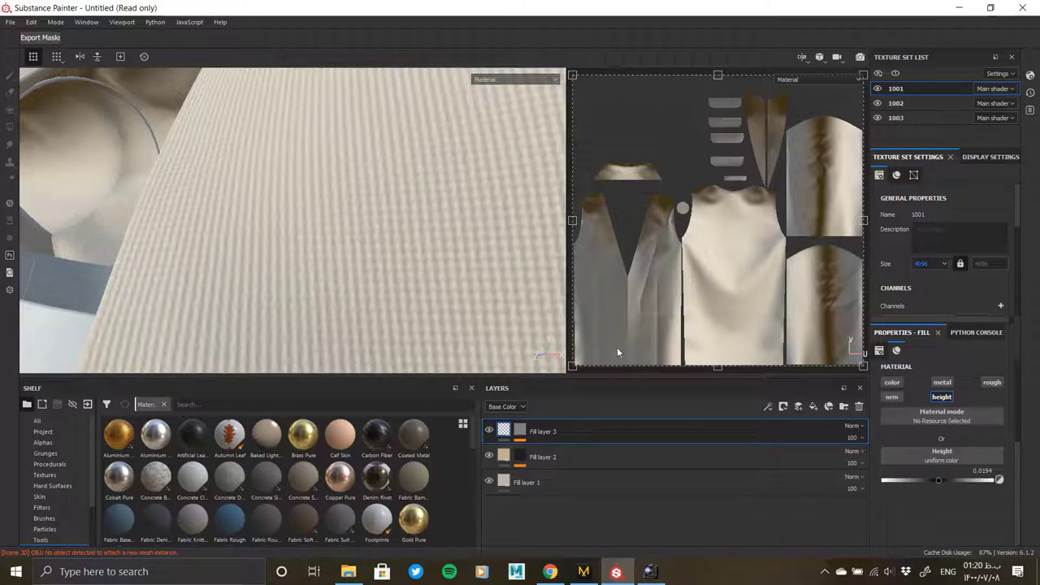
{"action": "mouse_move", "coordinate": [617, 347]}
{"action": "left_mouse_down", "text": "alt"}
{"action": "mouse_move", "coordinate": [117, 194]}
{"action": "mouse_move", "coordinate": [359, 167]}
{"action": "mouse_move", "coordinate": [366, 127]}
{"action": "mouse_move", "coordinate": [242, 205]}
{"action": "mouse_move", "coordinate": [495, 174]}
{"action": "mouse_move", "coordinate": [441, 258]}
{"action": "mouse_move", "coordinate": [441, 358]}
{"action": "mouse_move", "coordinate": [338, 242]}
{"action": "mouse_move", "coordinate": [481, 292]}
{"action": "mouse_move", "coordinate": [413, 223]}
{"action": "mouse_move", "coordinate": [419, 127]}
{"action": "mouse_move", "coordinate": [431, 241]}
{"action": "mouse_move", "coordinate": [460, 196]}
{"action": "mouse_move", "coordinate": [360, 209]}
{"action": "mouse_move", "coordinate": [274, 192]}
{"action": "left_mouse_up", "text": "alt"}
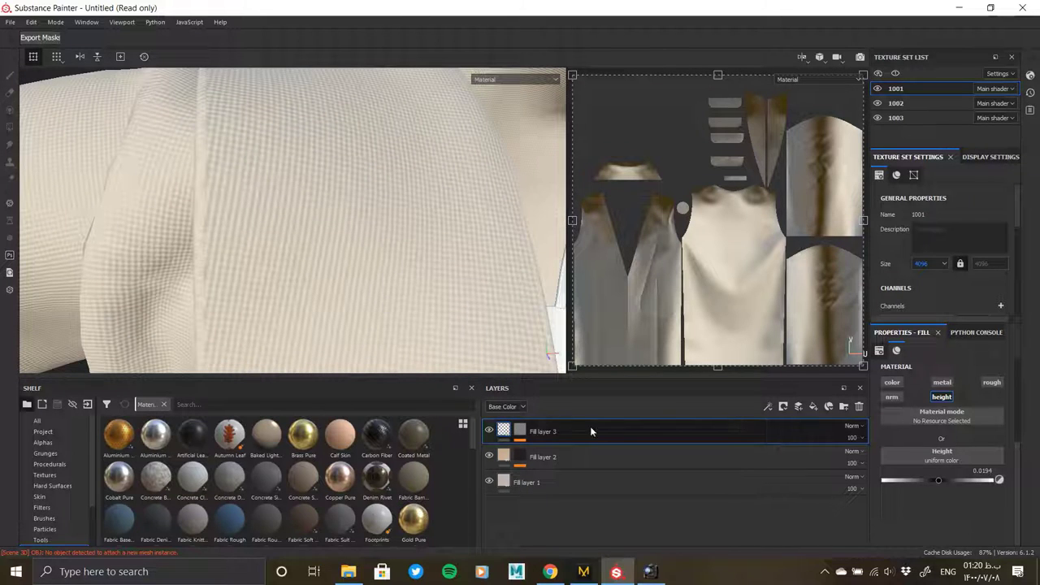
- Set the Mesh 1 pattern scale to 40 and add an empty filter to the mask
{"action": "left_click", "coordinate": [519, 433]}
{"action": "left_click", "coordinate": [648, 452]}
{"action": "scroll", "coordinate": [944, 453], "scroll_direction": "down", "scroll_amount": 2}
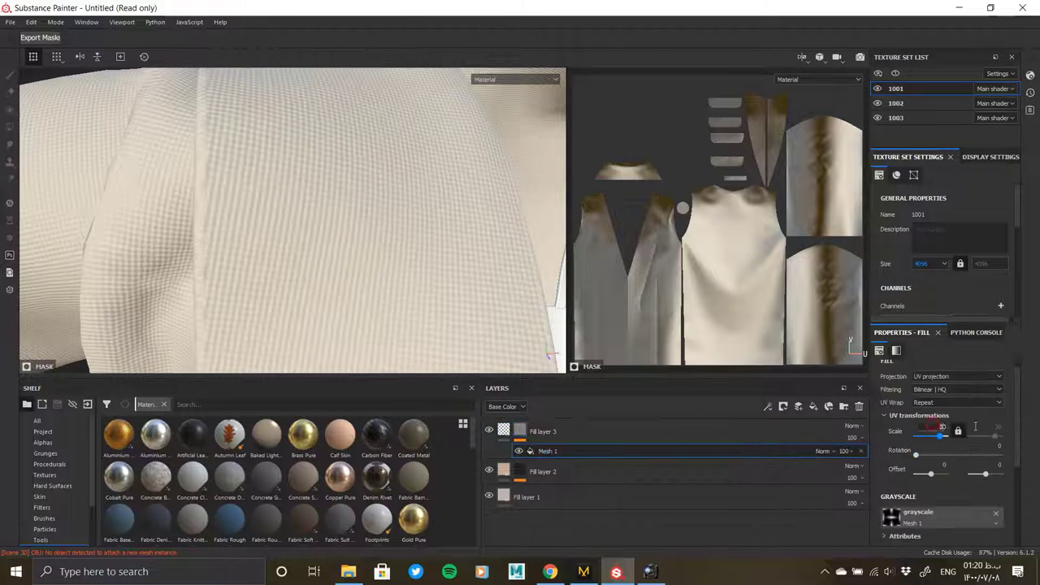
{"action": "key", "text": "Return"}
{"action": "mouse_move", "coordinate": [331, 244]}
{"action": "left_mouse_down", "text": "alt"}
{"action": "mouse_move", "coordinate": [323, 233]}
{"action": "mouse_move", "coordinate": [390, 253]}
{"action": "left_mouse_up", "text": "alt"}
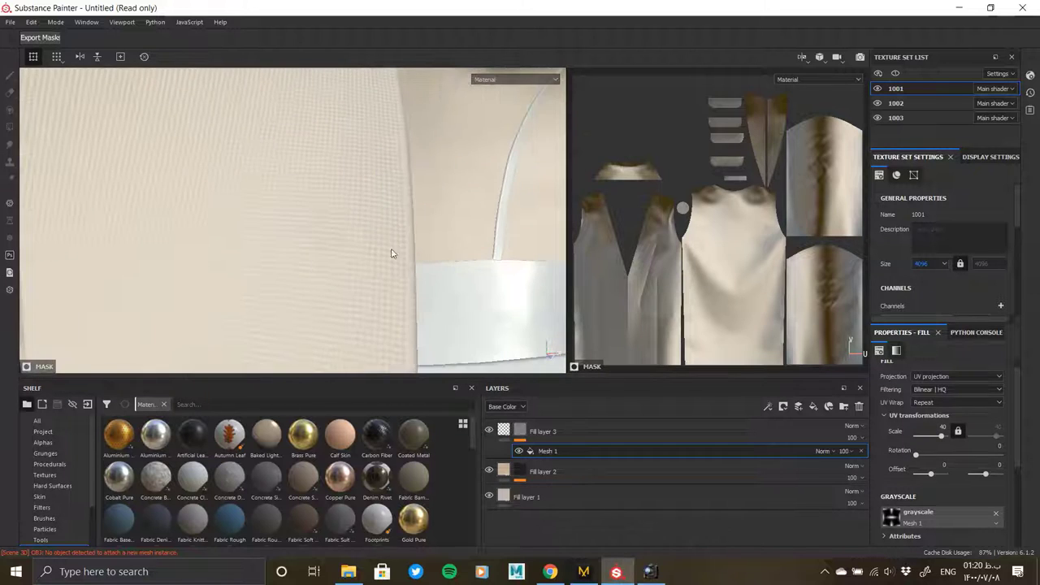
{"action": "right_click", "coordinate": [544, 451]}
- Use Warp with intensity 0.1 as the mask filter above Mesh 1
{"action": "left_click", "coordinate": [594, 396]}
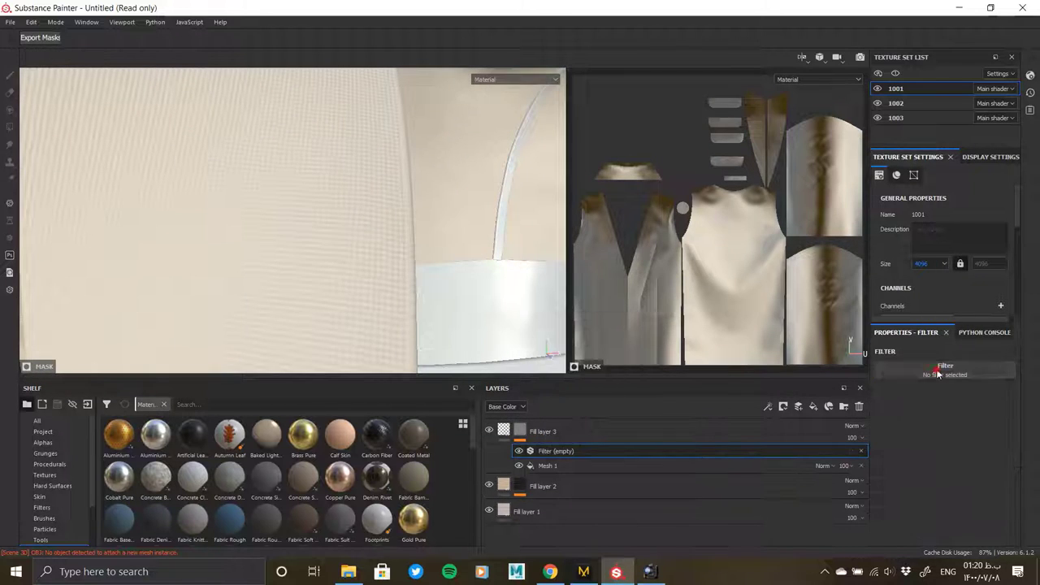
{"action": "left_click", "coordinate": [1014, 501]}
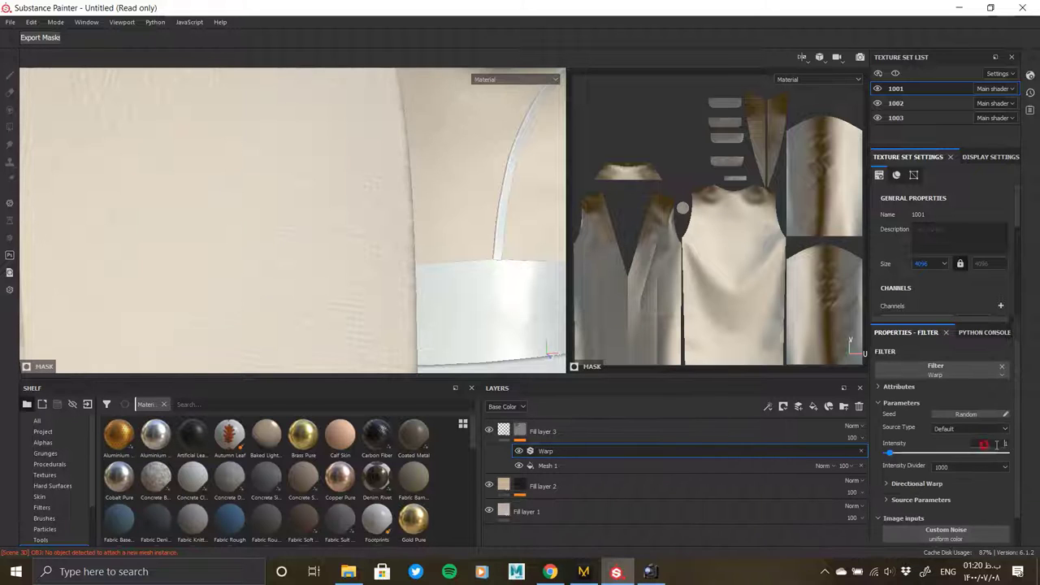
{"action": "mouse_move", "coordinate": [380, 234]}
{"action": "left_mouse_down", "text": "alt"}
{"action": "mouse_move", "coordinate": [85, 165]}
{"action": "mouse_move", "coordinate": [379, 174]}
{"action": "mouse_move", "coordinate": [349, 281]}
{"action": "mouse_move", "coordinate": [467, 239]}
{"action": "mouse_move", "coordinate": [309, 248]}
{"action": "mouse_move", "coordinate": [195, 159]}
{"action": "mouse_move", "coordinate": [291, 189]}
{"action": "left_mouse_up", "text": "alt"}
{"action": "scroll", "coordinate": [552, 349], "scroll_direction": "up", "scroll_amount": 3}
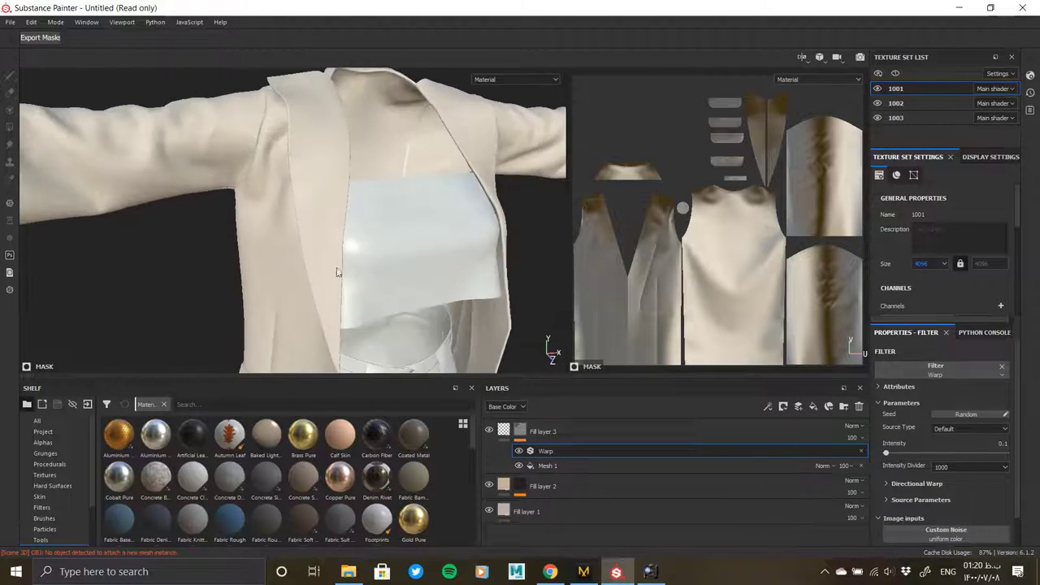
{"action": "scroll", "coordinate": [365, 349], "scroll_direction": "up", "scroll_amount": 3}
{"action": "scroll", "coordinate": [371, 272], "scroll_direction": "up", "scroll_amount": 3}
{"action": "scroll", "coordinate": [315, 238], "scroll_direction": "up", "scroll_amount": 3}
{"action": "mouse_move", "coordinate": [315, 238]}
{"action": "left_mouse_down", "text": "alt"}
{"action": "mouse_move", "coordinate": [166, 192]}
{"action": "mouse_move", "coordinate": [464, 271]}
{"action": "mouse_move", "coordinate": [383, 249]}
{"action": "mouse_move", "coordinate": [460, 348]}
{"action": "left_mouse_up", "text": "alt"}
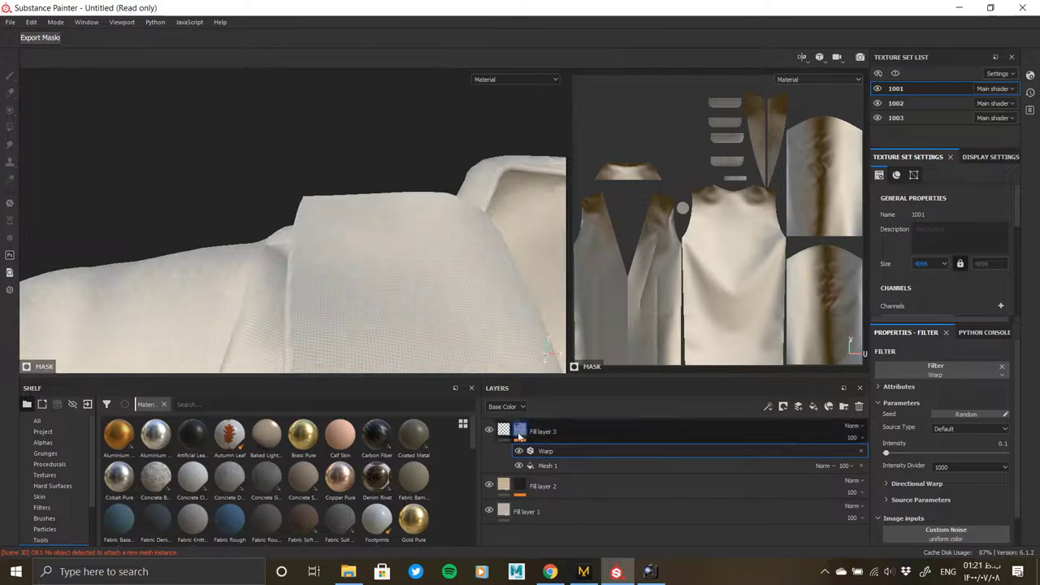
- Raise Fill layer 3's height to 0.0291 and check the fabric relief
{"action": "left_click", "coordinate": [519, 436]}
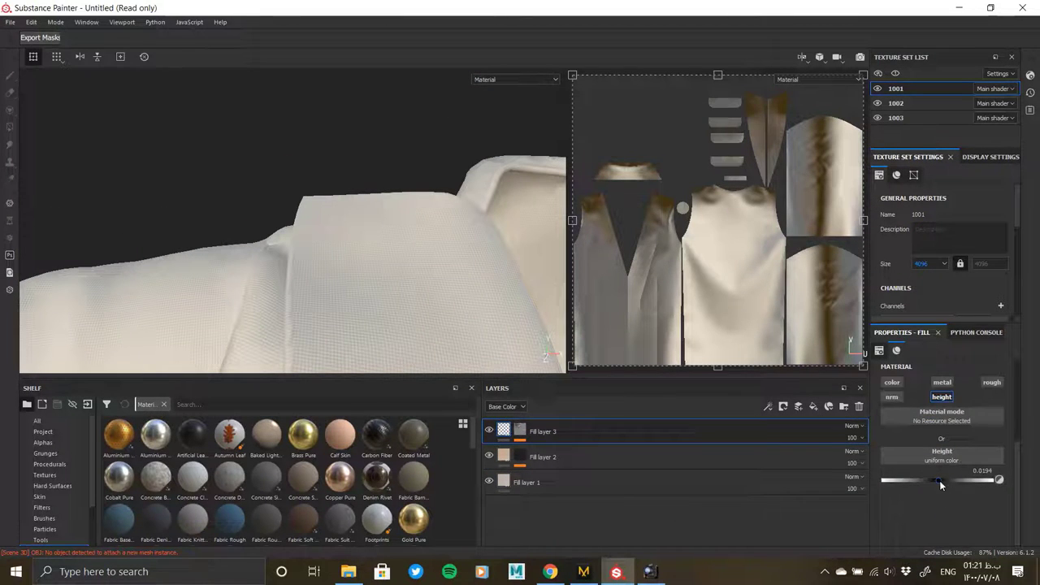
{"action": "mouse_move", "coordinate": [335, 209]}
{"action": "left_mouse_down", "text": "alt"}
{"action": "mouse_move", "coordinate": [347, 266]}
{"action": "mouse_move", "coordinate": [309, 274]}
{"action": "mouse_move", "coordinate": [358, 187]}
{"action": "left_mouse_up", "text": "alt"}
{"action": "scroll", "coordinate": [362, 182], "scroll_direction": "up", "scroll_amount": 2}
{"action": "scroll", "coordinate": [361, 182], "scroll_direction": "up", "scroll_amount": 5}
{"action": "mouse_move", "coordinate": [386, 221]}
{"action": "left_mouse_down", "text": "alt"}
{"action": "mouse_move", "coordinate": [383, 273]}
{"action": "mouse_move", "coordinate": [314, 235]}
{"action": "mouse_move", "coordinate": [421, 243]}
{"action": "mouse_move", "coordinate": [399, 309]}
{"action": "mouse_move", "coordinate": [508, 244]}
{"action": "mouse_move", "coordinate": [477, 250]}
{"action": "left_mouse_up", "text": "alt"}
{"action": "scroll", "coordinate": [421, 244], "scroll_direction": "down", "scroll_amount": 5}
- Glance at the ACDSee reference, then return to Substance Painter and view the chest and shoulder
{"action": "key", "text": "alt+Tab"}
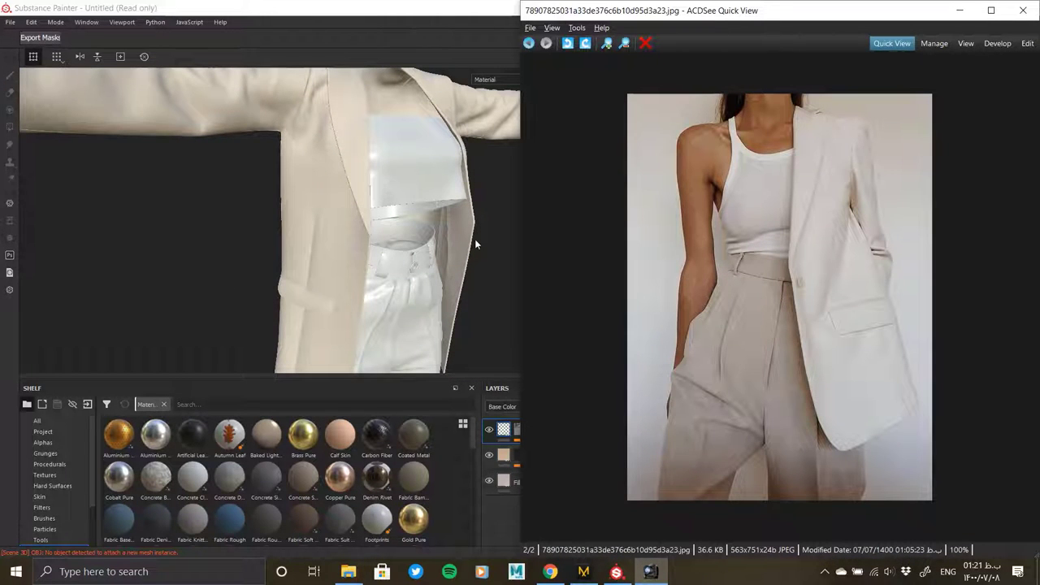
{"action": "key", "text": "alt+Tab"}
{"action": "mouse_move", "coordinate": [475, 239]}
{"action": "left_mouse_down", "text": "alt"}
{"action": "mouse_move", "coordinate": [295, 261]}
{"action": "mouse_move", "coordinate": [458, 272]}
{"action": "left_mouse_up", "text": "alt"}
{"action": "scroll", "coordinate": [378, 301], "scroll_direction": "up", "scroll_amount": 5}
{"action": "middle_click_drag", "start_coordinate": [278, 274], "coordinate": [281, 322], "text": "alt"}
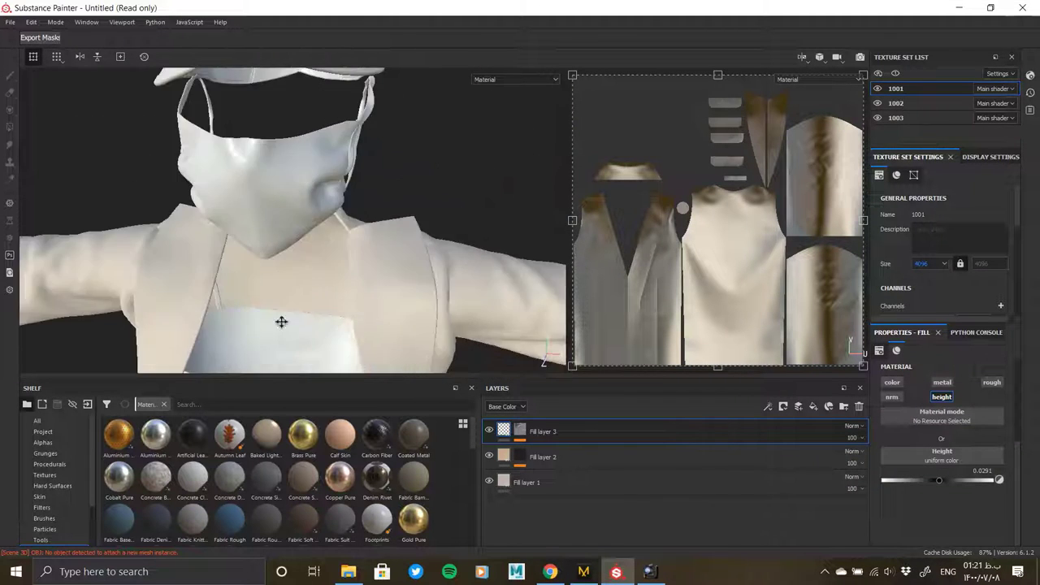
{"action": "left_click_drag", "start_coordinate": [281, 322], "coordinate": [725, 428], "text": "alt"}
- Add Fill layer 4 without roughness and give it a black mask
{"action": "left_click", "coordinate": [814, 406]}
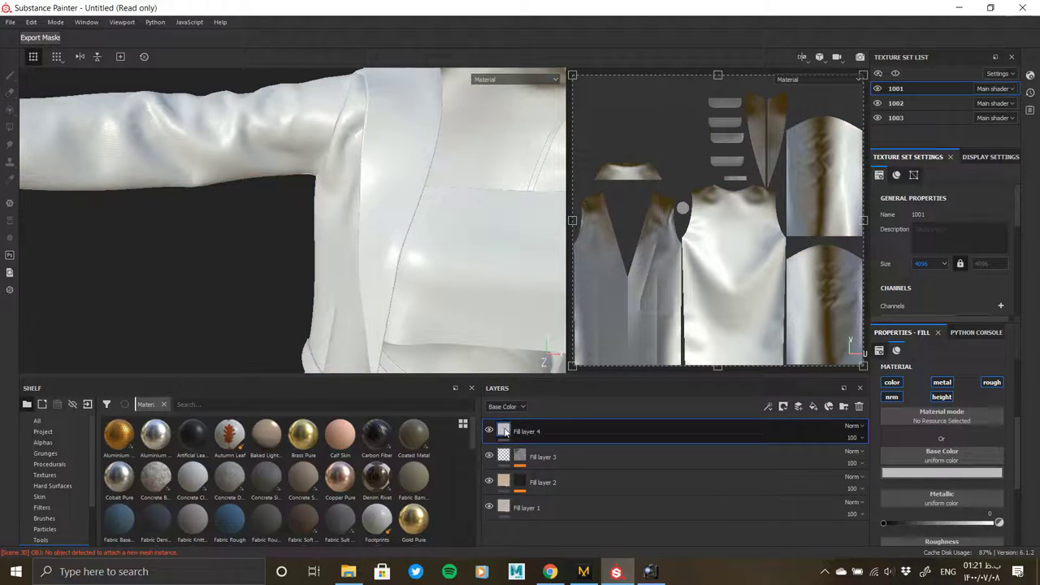
{"action": "left_click", "coordinate": [993, 384]}
{"action": "right_click", "coordinate": [502, 430]}
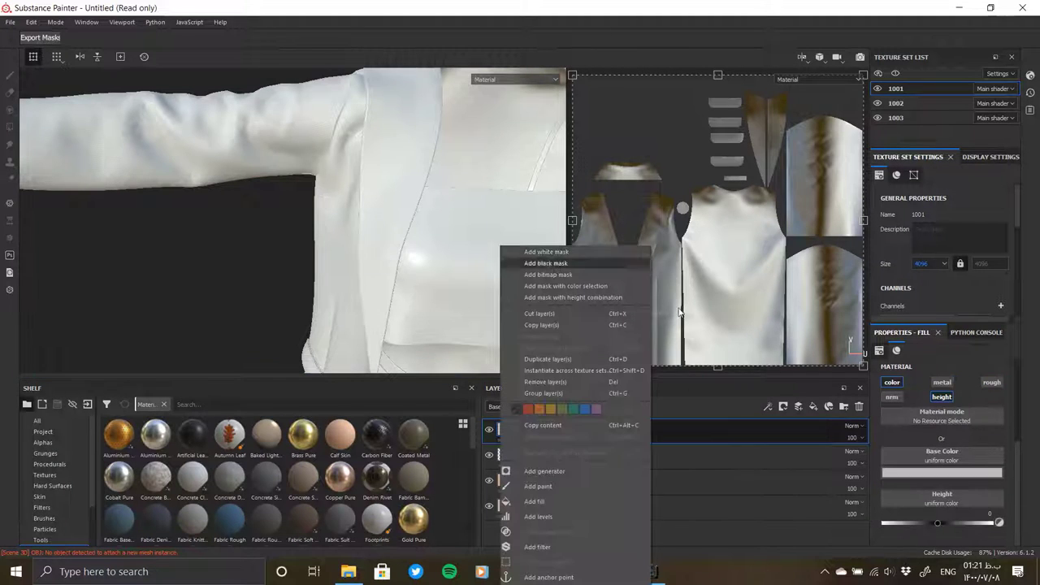
{"action": "left_click", "coordinate": [536, 274]}
{"action": "right_click", "coordinate": [504, 433]}
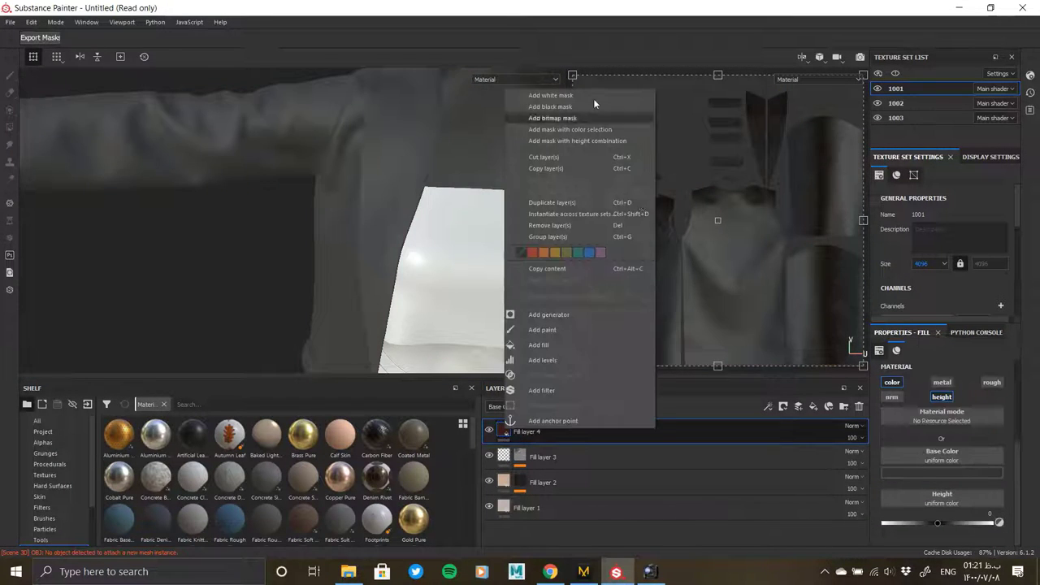
{"action": "left_click", "coordinate": [546, 107]}
- Add a UV Border Distance generator to the mask with Balance 0.12 and Distance 0.02
{"action": "right_click", "coordinate": [520, 430]}
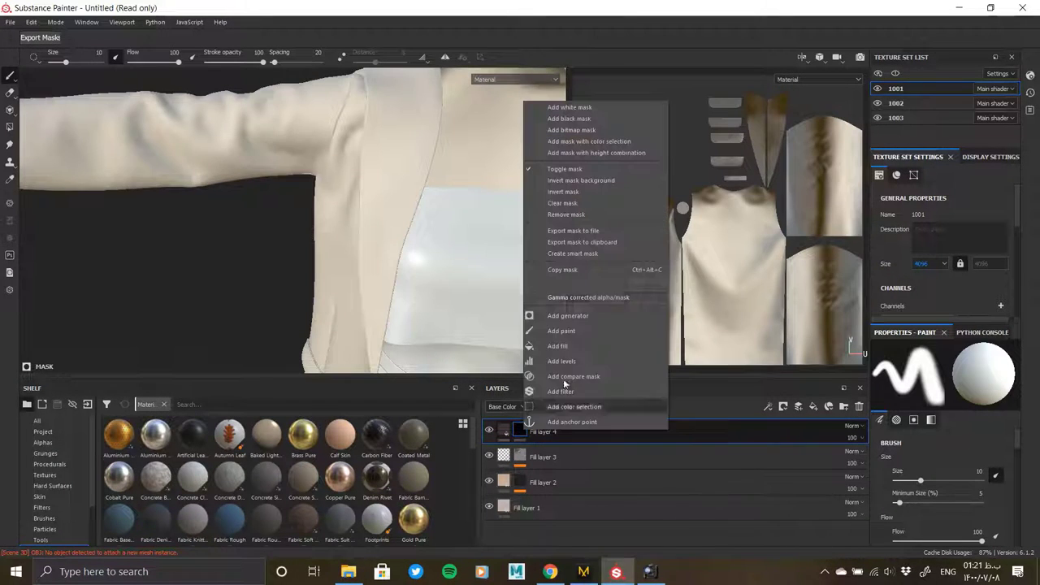
{"action": "left_click", "coordinate": [567, 315]}
{"action": "left_click", "coordinate": [955, 480]}
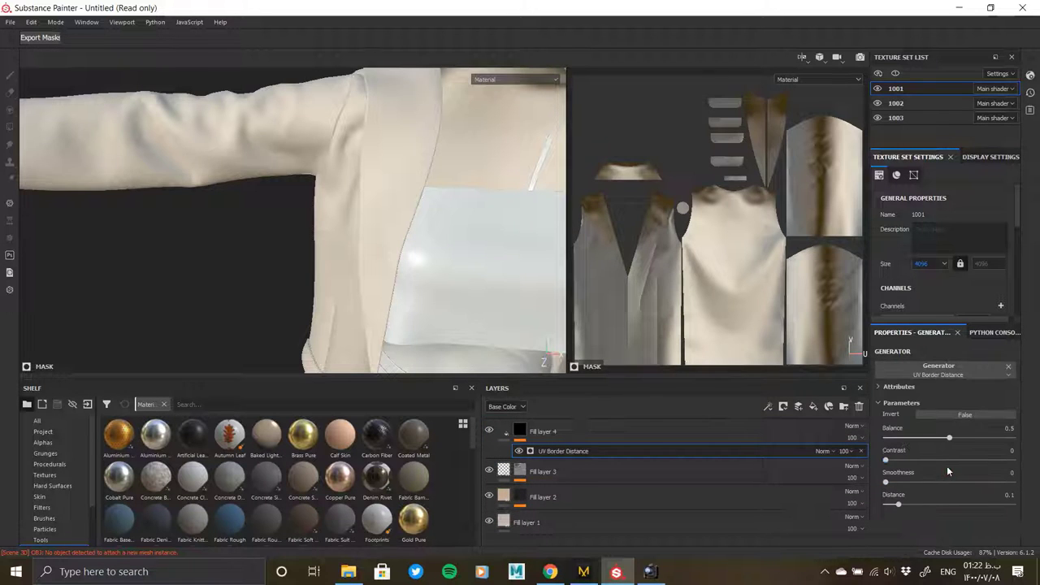
{"action": "left_click_drag", "start_coordinate": [913, 437], "coordinate": [895, 440]}
{"action": "left_click_drag", "start_coordinate": [897, 504], "coordinate": [889, 504]}
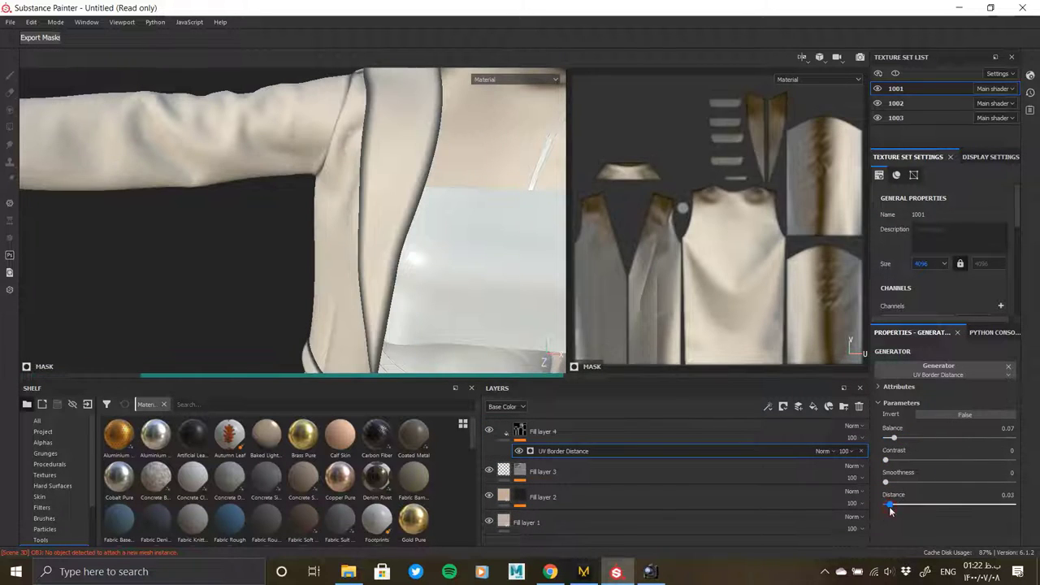
{"action": "mouse_move", "coordinate": [361, 143]}
{"action": "left_mouse_down", "text": "alt"}
{"action": "mouse_move", "coordinate": [383, 176]}
{"action": "mouse_move", "coordinate": [399, 267]}
{"action": "mouse_move", "coordinate": [344, 272]}
{"action": "mouse_move", "coordinate": [300, 247]}
{"action": "mouse_move", "coordinate": [165, 234]}
{"action": "mouse_move", "coordinate": [311, 214]}
{"action": "mouse_move", "coordinate": [352, 278]}
{"action": "mouse_move", "coordinate": [571, 350]}
{"action": "left_mouse_up", "text": "alt"}
{"action": "scroll", "coordinate": [311, 214], "scroll_direction": "up", "scroll_amount": 5}
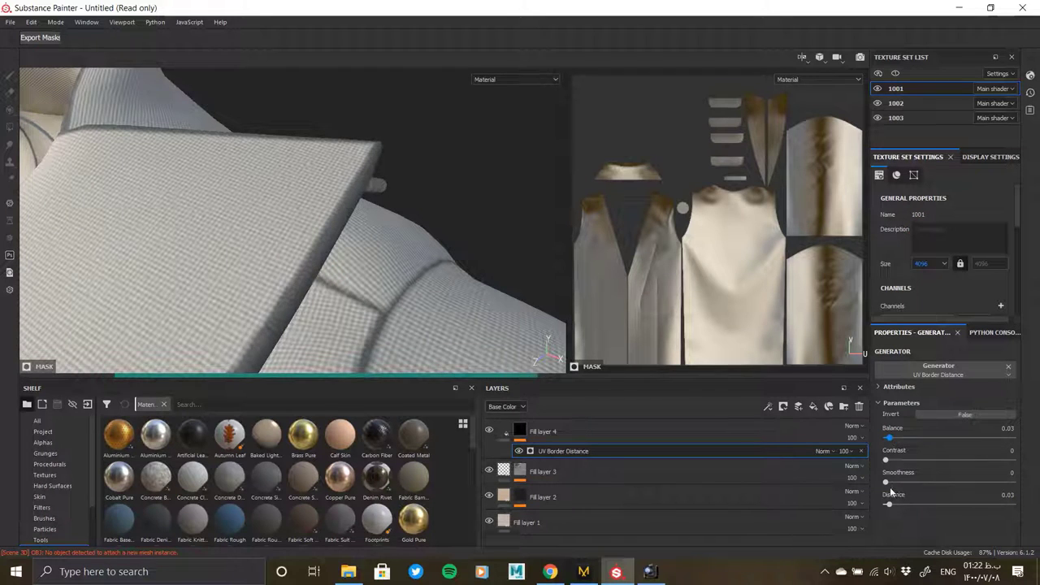
{"action": "mouse_move", "coordinate": [433, 372]}
{"action": "left_mouse_down", "text": "alt"}
{"action": "mouse_move", "coordinate": [464, 298]}
{"action": "mouse_move", "coordinate": [365, 214]}
{"action": "mouse_move", "coordinate": [269, 176]}
{"action": "left_mouse_up", "text": "alt"}
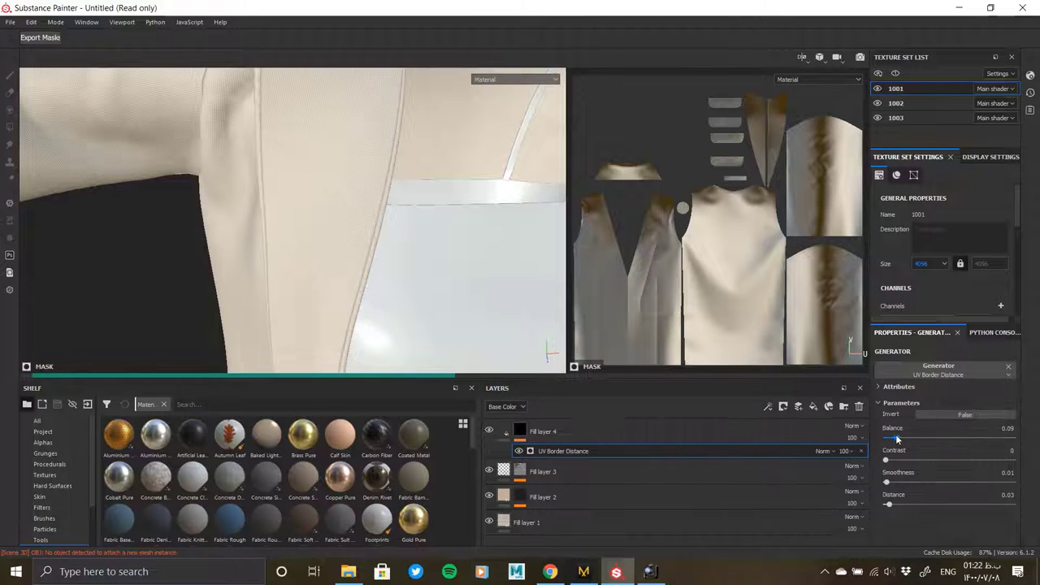
{"action": "scroll", "coordinate": [383, 216], "scroll_direction": "up", "scroll_amount": 3}
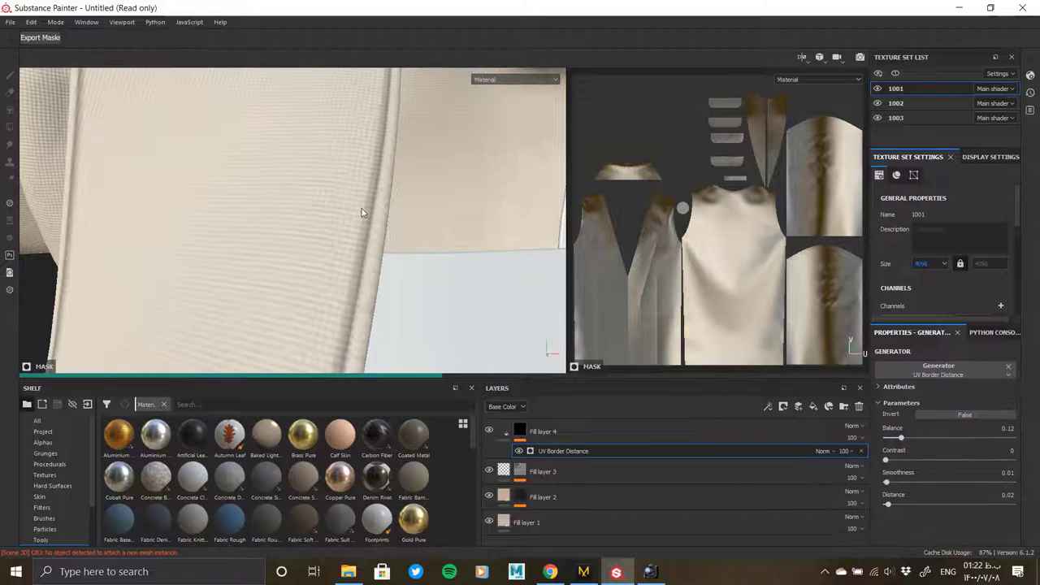
{"action": "mouse_move", "coordinate": [362, 213]}
{"action": "left_mouse_down", "text": "alt"}
{"action": "mouse_move", "coordinate": [305, 160]}
{"action": "mouse_move", "coordinate": [434, 241]}
{"action": "left_mouse_up", "text": "alt"}
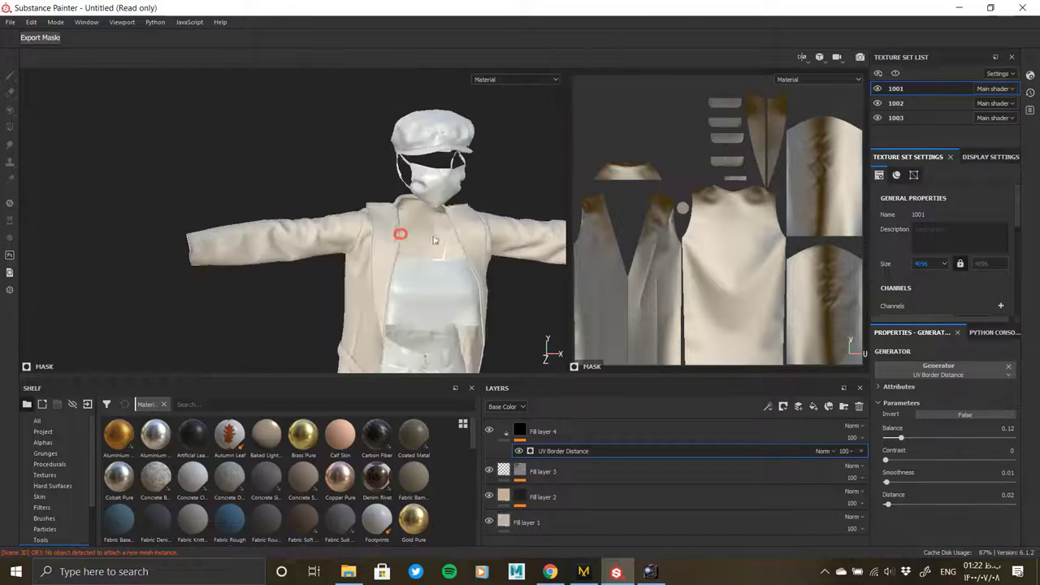
{"action": "scroll", "coordinate": [362, 239], "scroll_direction": "up", "scroll_amount": 5}
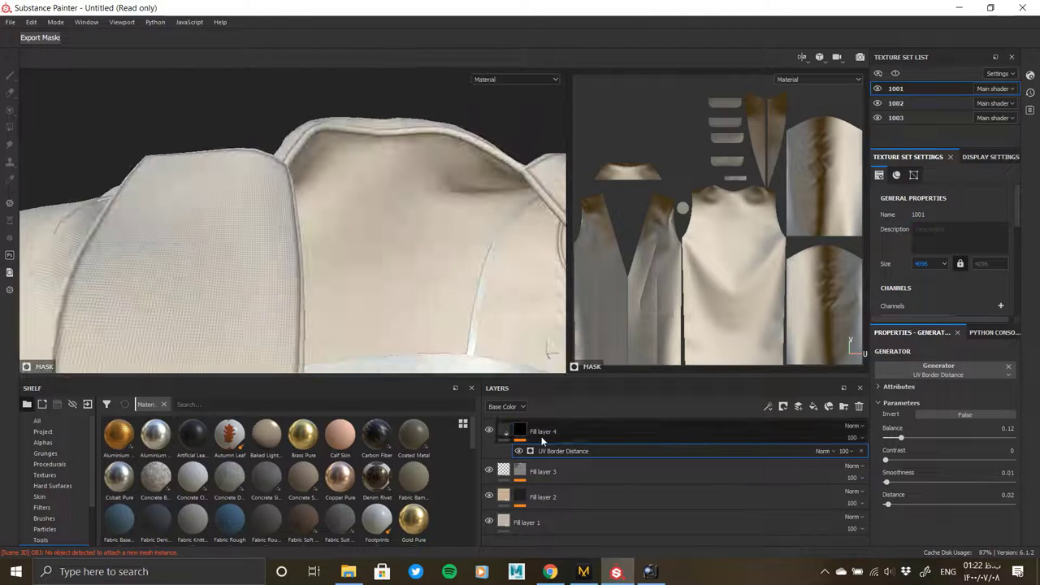
{"action": "left_click", "coordinate": [542, 437]}
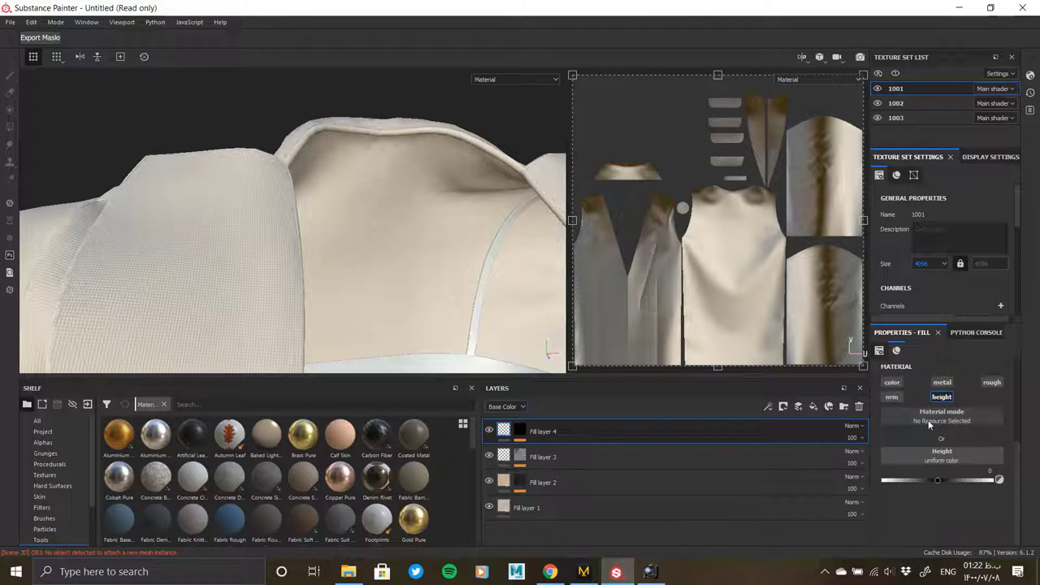
- Set Fill layer 4's height to -0.0485 to recess the jacket seams, checking against the reference photo
{"action": "left_click_drag", "start_coordinate": [938, 480], "coordinate": [935, 482]}
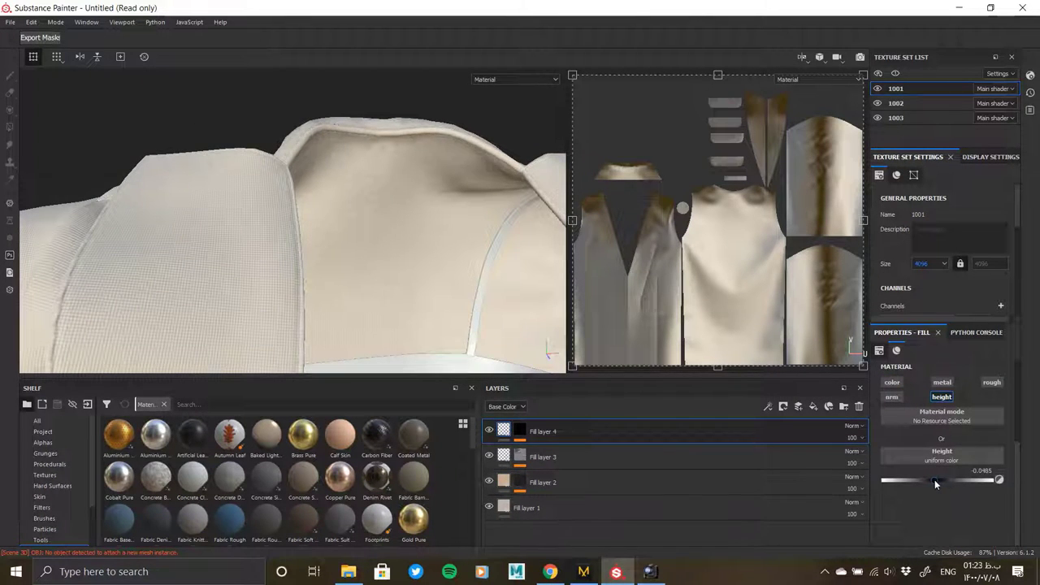
{"action": "mouse_move", "coordinate": [325, 211]}
{"action": "left_mouse_down", "text": "alt"}
{"action": "mouse_move", "coordinate": [220, 314]}
{"action": "mouse_move", "coordinate": [325, 200]}
{"action": "mouse_move", "coordinate": [130, 192]}
{"action": "mouse_move", "coordinate": [277, 283]}
{"action": "mouse_move", "coordinate": [302, 200]}
{"action": "mouse_move", "coordinate": [162, 186]}
{"action": "mouse_move", "coordinate": [362, 290]}
{"action": "mouse_move", "coordinate": [349, 316]}
{"action": "mouse_move", "coordinate": [397, 332]}
{"action": "mouse_move", "coordinate": [407, 358]}
{"action": "left_mouse_up", "text": "alt"}
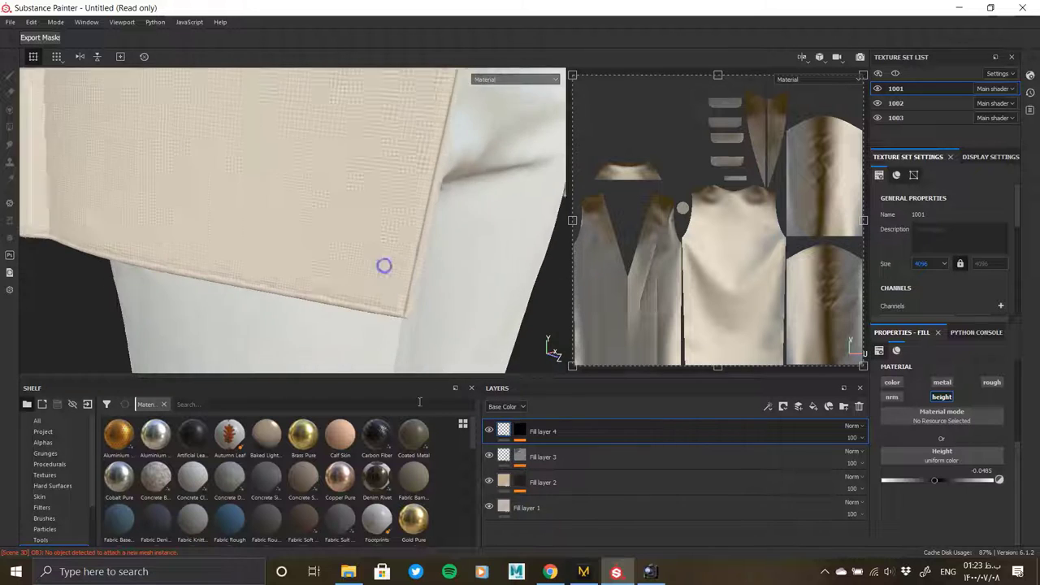
{"action": "mouse_move", "coordinate": [384, 266]}
{"action": "left_mouse_down", "text": "alt"}
{"action": "mouse_move", "coordinate": [338, 225]}
{"action": "mouse_move", "coordinate": [169, 209]}
{"action": "mouse_move", "coordinate": [382, 252]}
{"action": "mouse_move", "coordinate": [399, 279]}
{"action": "mouse_move", "coordinate": [413, 190]}
{"action": "mouse_move", "coordinate": [392, 188]}
{"action": "mouse_move", "coordinate": [509, 255]}
{"action": "mouse_move", "coordinate": [67, 232]}
{"action": "mouse_move", "coordinate": [320, 290]}
{"action": "left_mouse_up", "text": "alt"}
{"action": "left_click_drag", "start_coordinate": [469, 209], "coordinate": [240, 209], "text": "alt"}
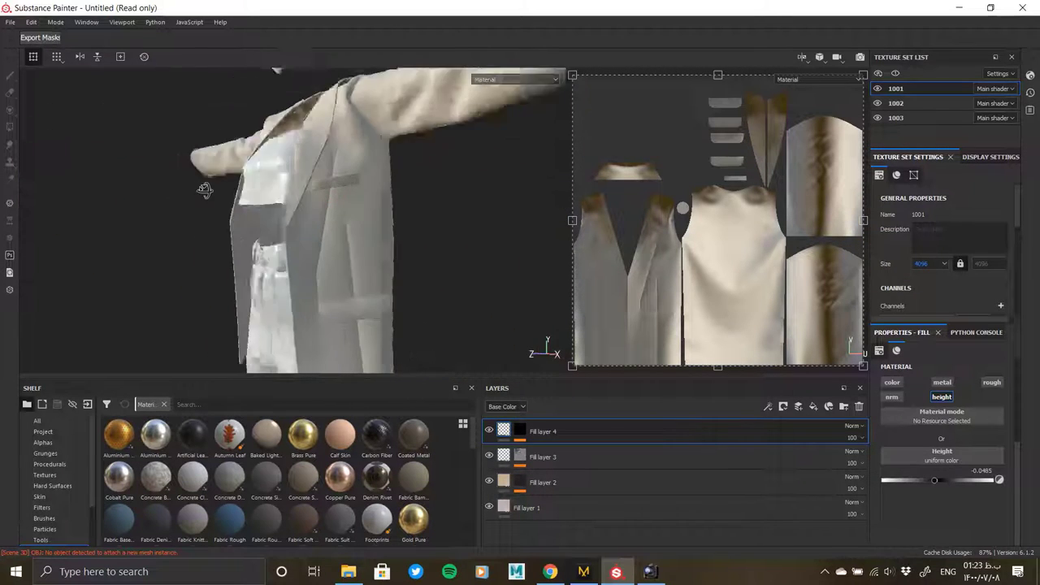
{"action": "left_click", "coordinate": [654, 573]}
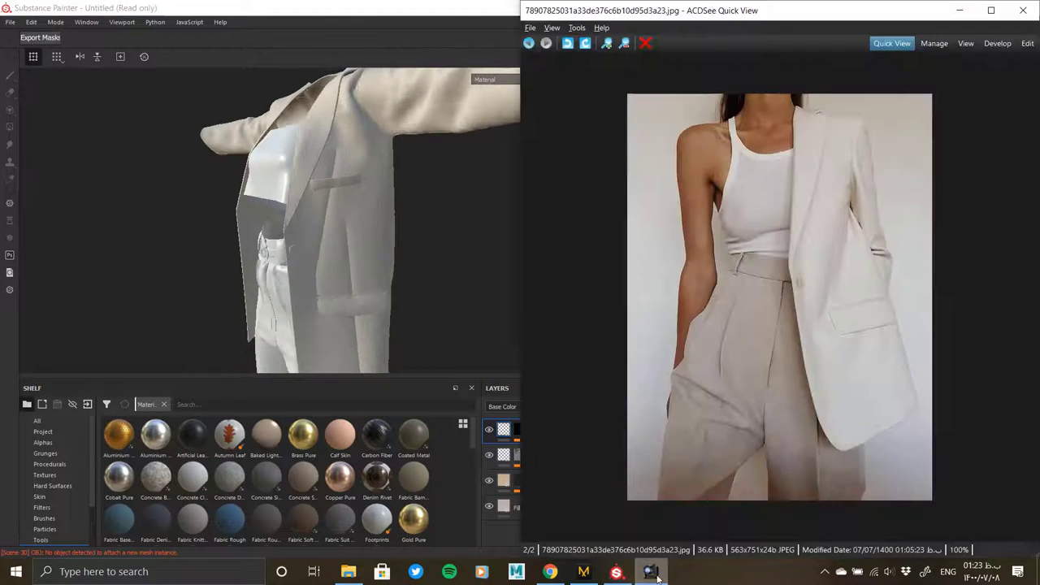
{"action": "left_click", "coordinate": [615, 573]}
{"action": "left_click_drag", "start_coordinate": [469, 226], "coordinate": [422, 228], "text": "alt"}
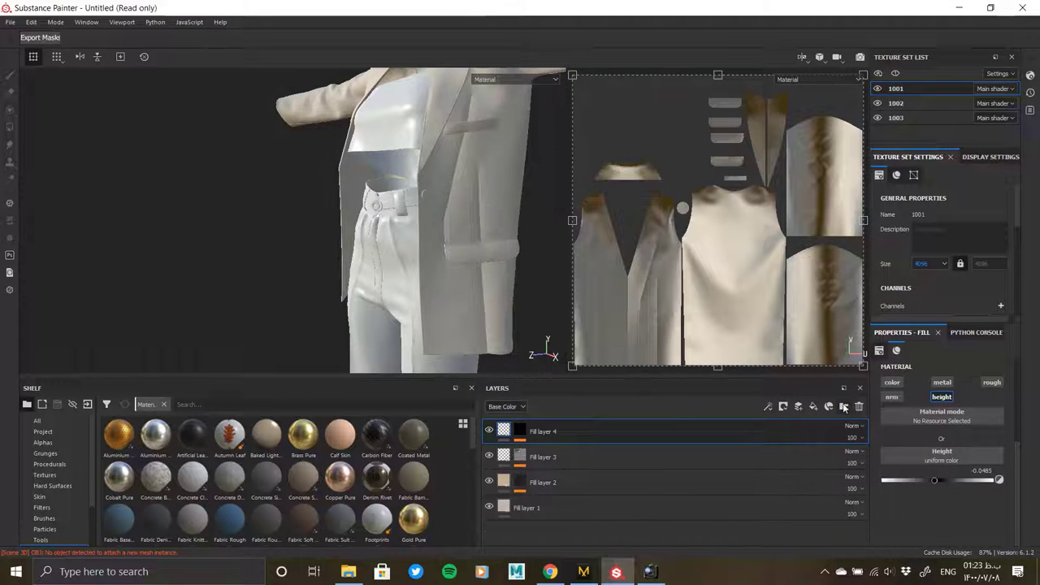
- Group the four fill layers into Folder 1
{"action": "left_click", "coordinate": [560, 463]}
{"action": "left_click", "coordinate": [536, 533], "text": "shift"}
{"action": "left_click_drag", "start_coordinate": [544, 456], "coordinate": [518, 430]}
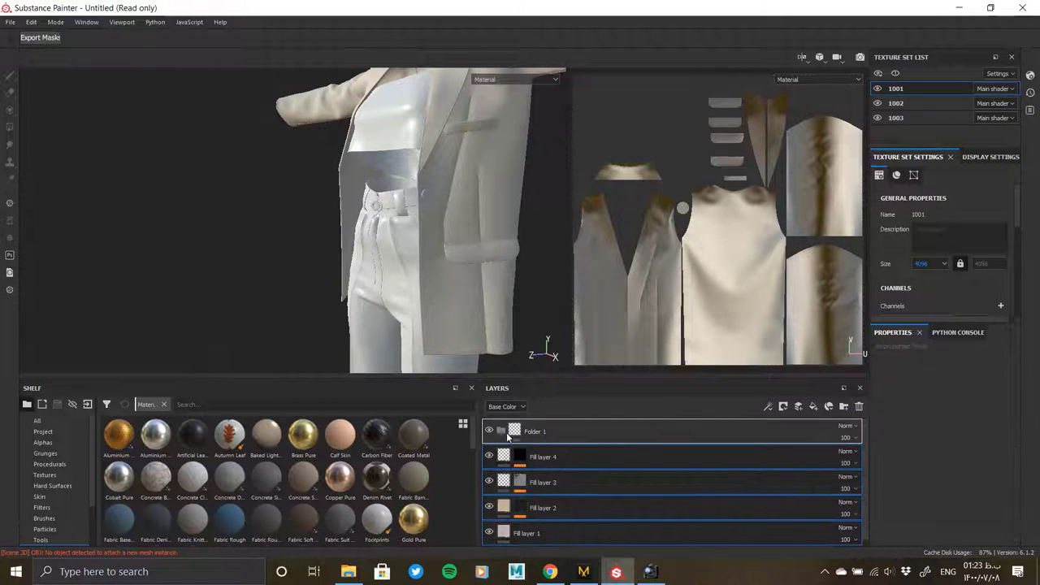
{"action": "right_click", "coordinate": [510, 439]}
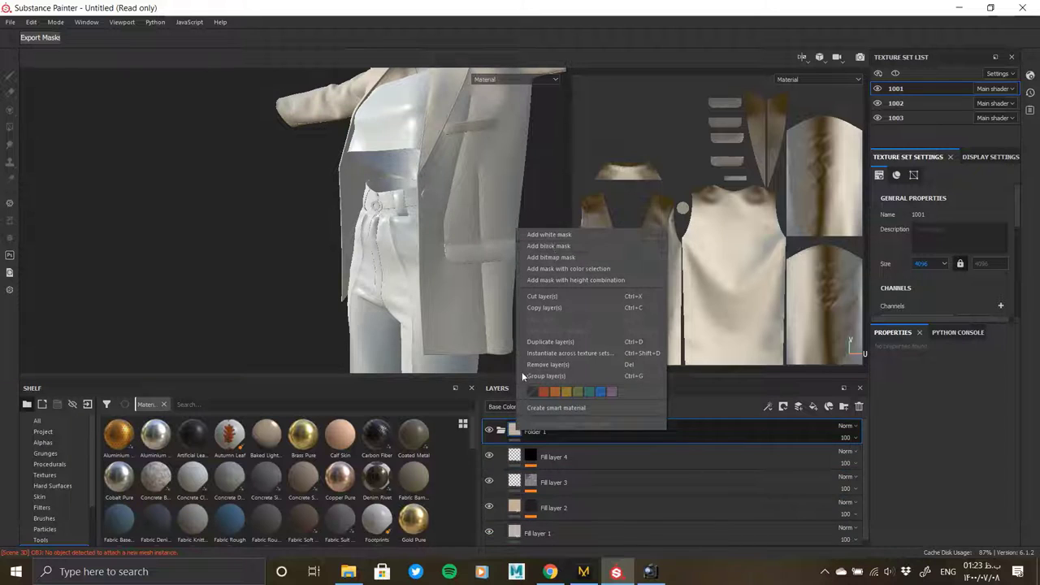
{"action": "double_click", "coordinate": [536, 432]}
- Give Folder 1 a white mask polygon-filled to exclude the jacket button
{"action": "right_click", "coordinate": [543, 434]}
{"action": "left_click", "coordinate": [594, 7]}
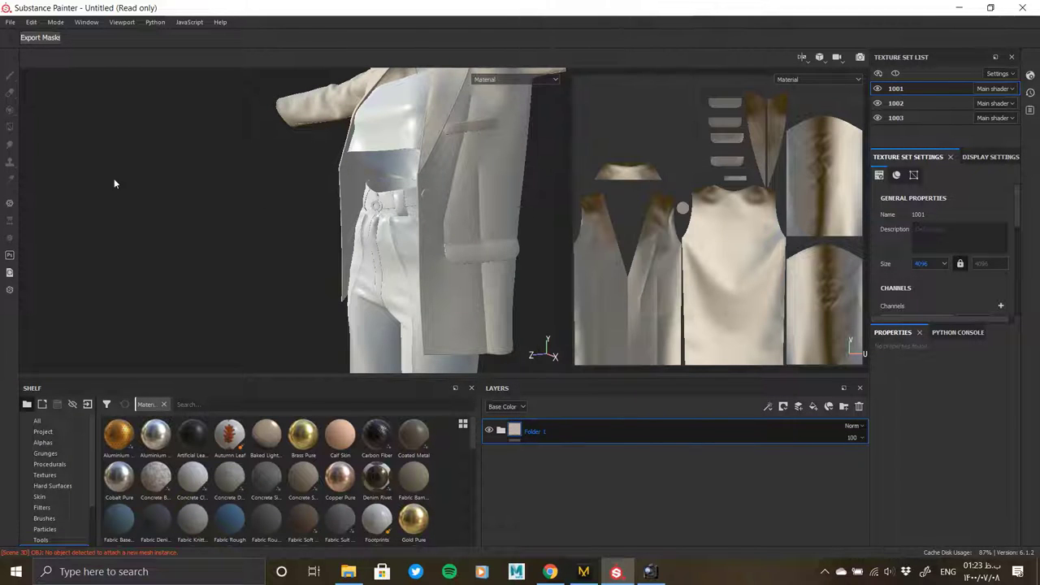
{"action": "left_click", "coordinate": [10, 128]}
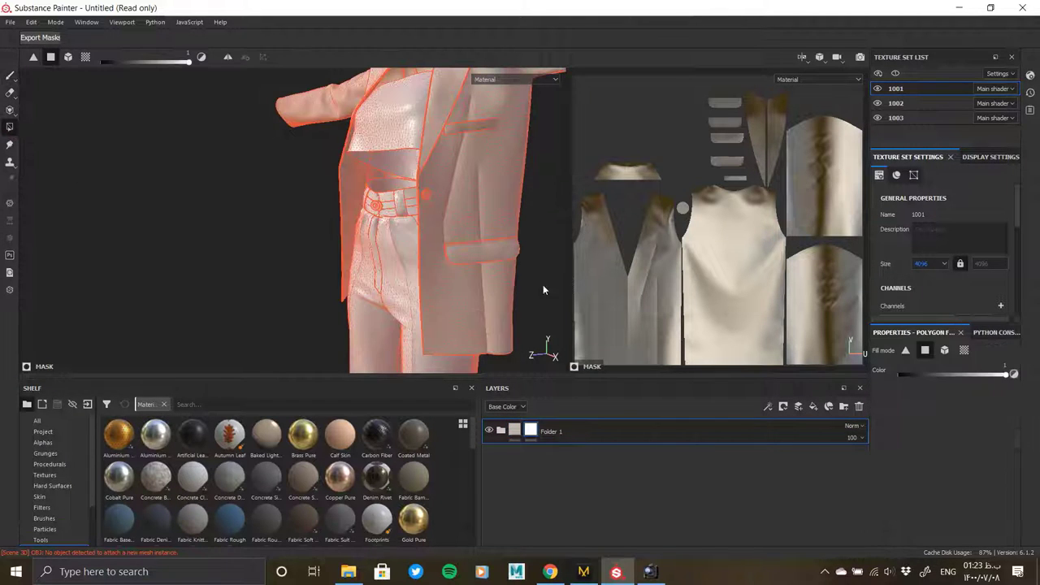
{"action": "scroll", "coordinate": [422, 183], "scroll_direction": "up", "scroll_amount": 5}
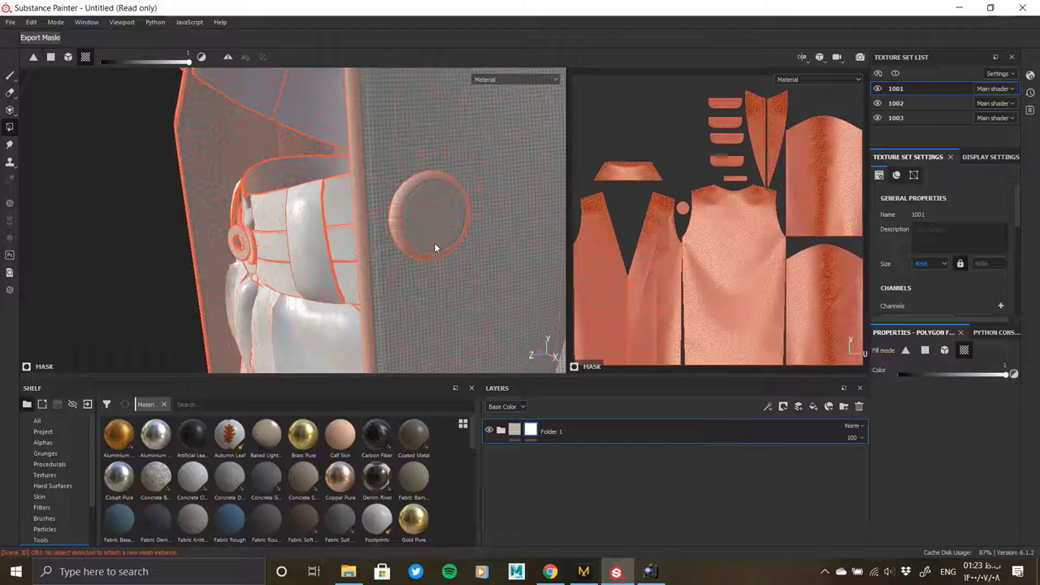
{"action": "left_click", "coordinate": [514, 431]}
{"action": "left_click_drag", "start_coordinate": [423, 244], "coordinate": [483, 322], "text": "alt"}
- Save the project as For women.spp and check the folder's polygon-filled mask
{"action": "left_click", "coordinate": [10, 22]}
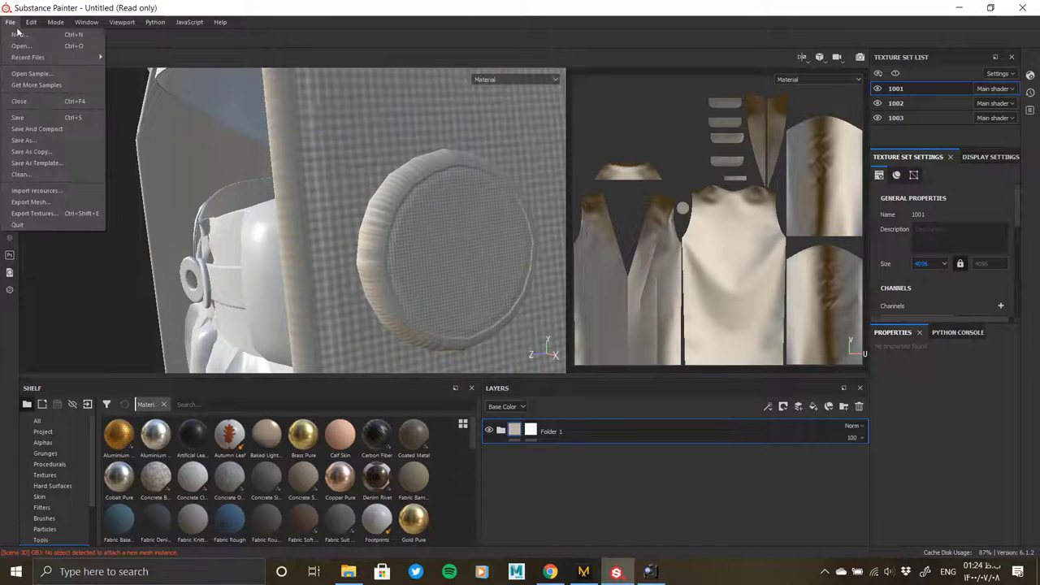
{"action": "left_click", "coordinate": [30, 129]}
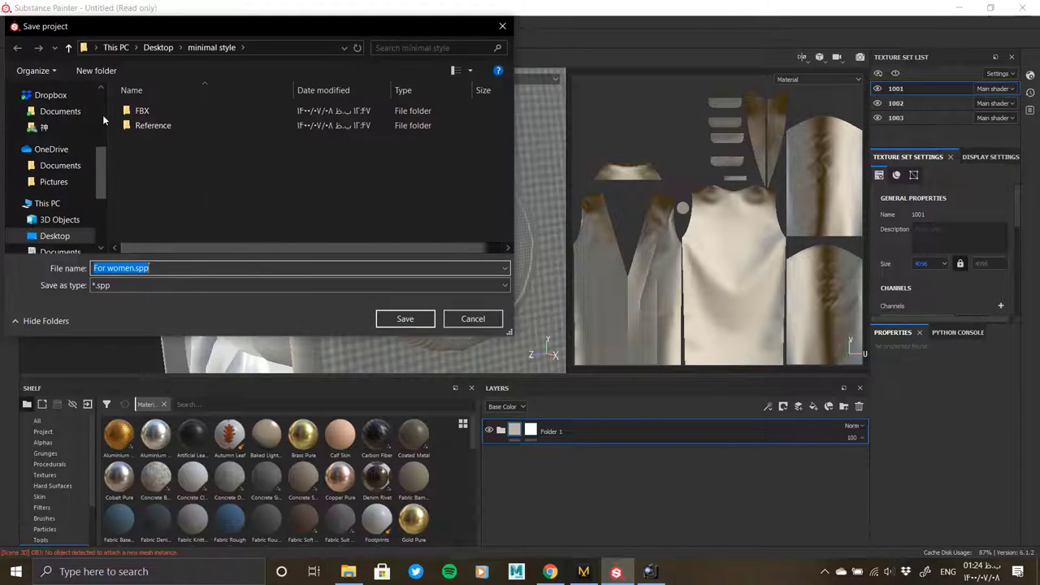
{"action": "left_click", "coordinate": [422, 321]}
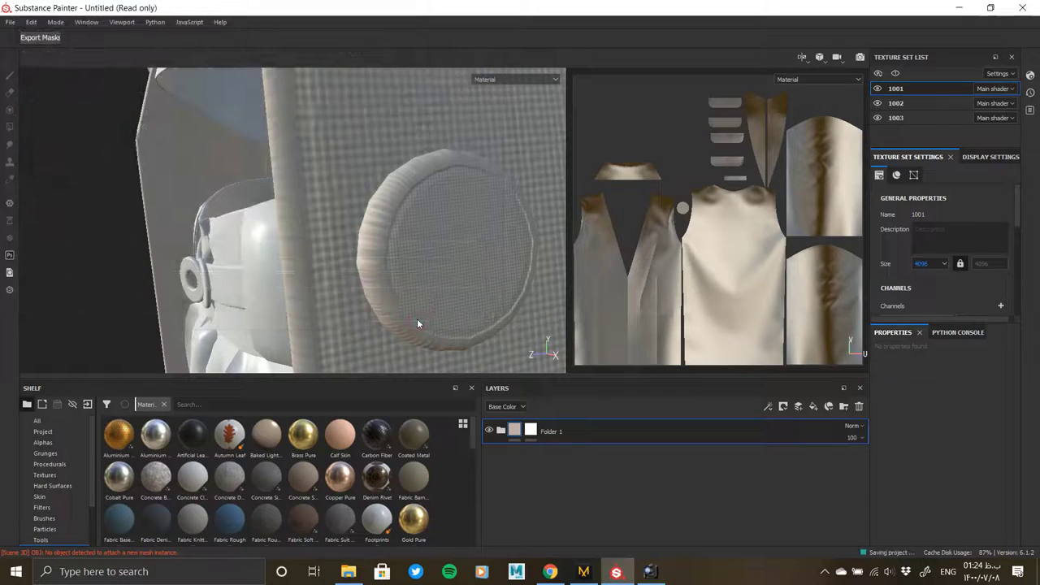
{"action": "left_click", "coordinate": [532, 430]}
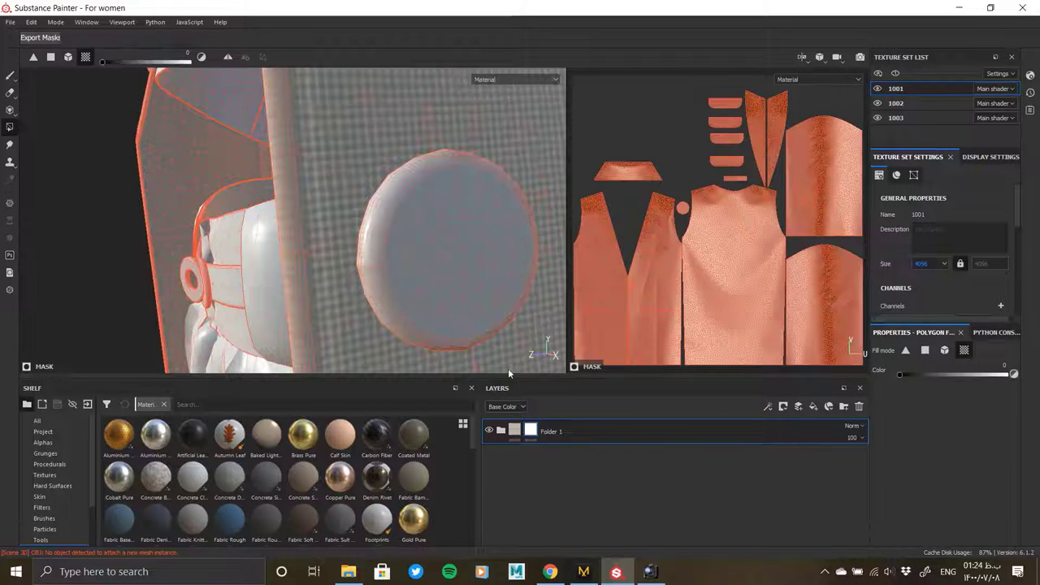
{"action": "left_click", "coordinate": [514, 430]}
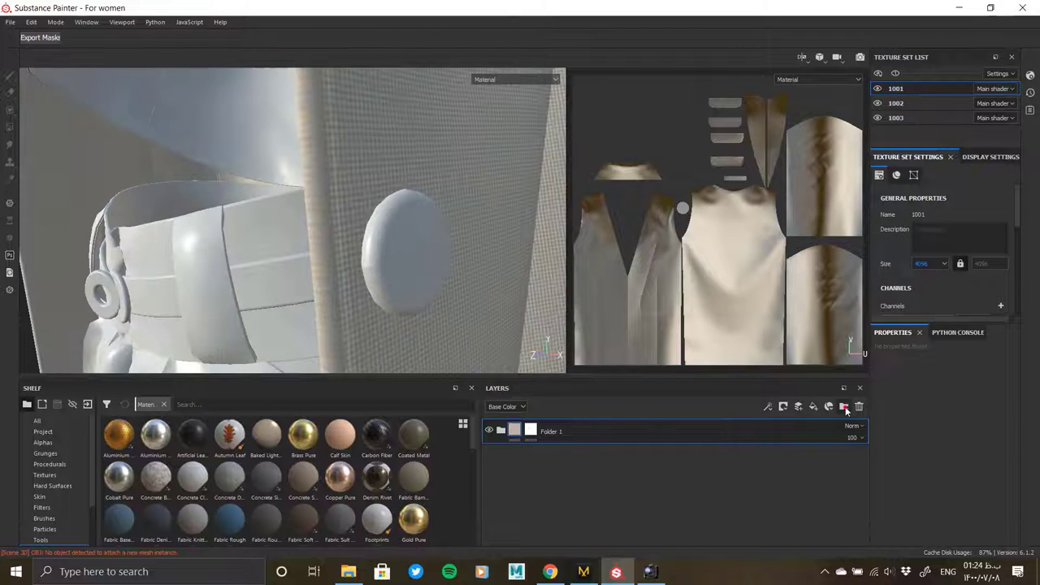
- Add Fill layer 5 above the folder with a new base colour and a black mask
{"action": "left_click", "coordinate": [841, 408]}
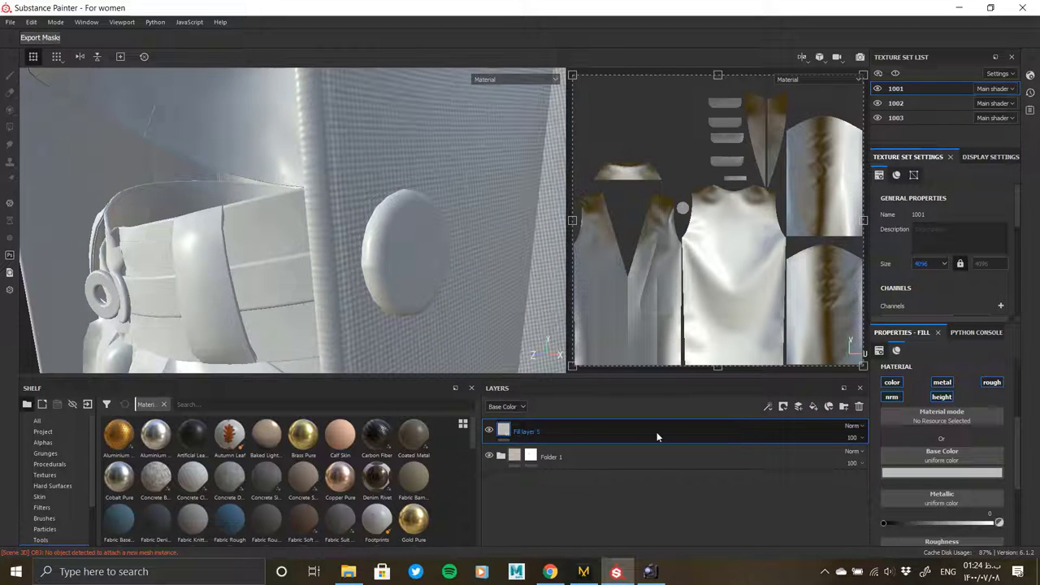
{"action": "left_click", "coordinate": [950, 472]}
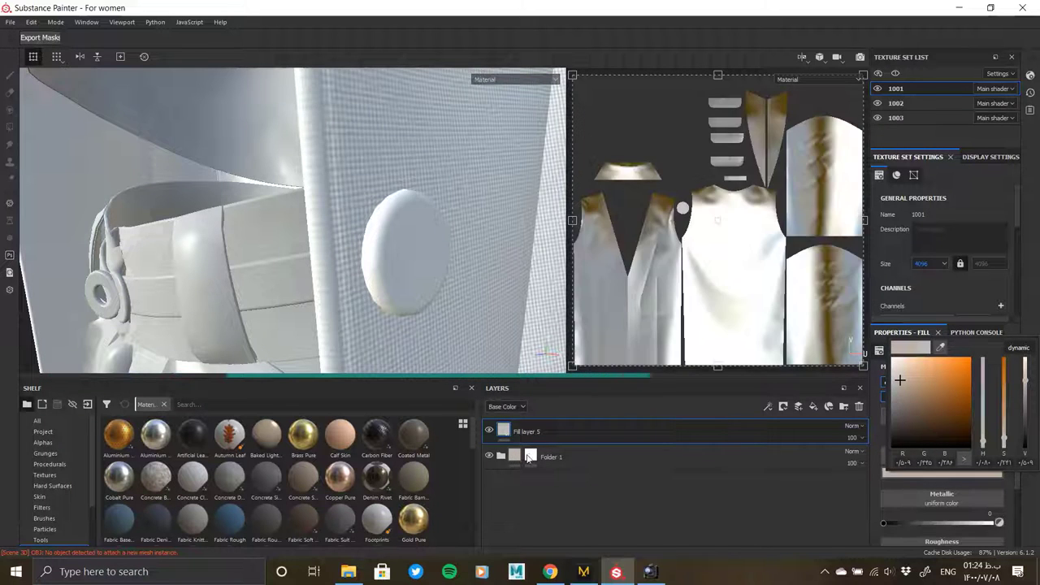
{"action": "left_click", "coordinate": [791, 472]}
{"action": "right_click", "coordinate": [550, 427]}
{"action": "left_click", "coordinate": [635, 205]}
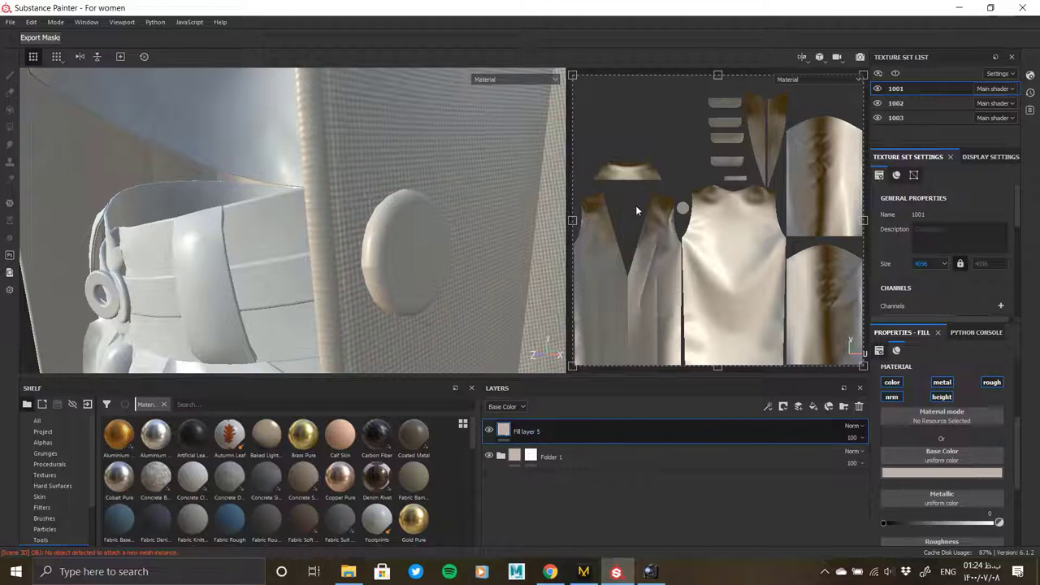
- Set the fill's roughness to 0.301 and a more saturated beige, comparing with the reference photo
{"action": "left_click", "coordinate": [503, 431]}
{"action": "scroll", "coordinate": [952, 453], "scroll_direction": "down", "scroll_amount": 2}
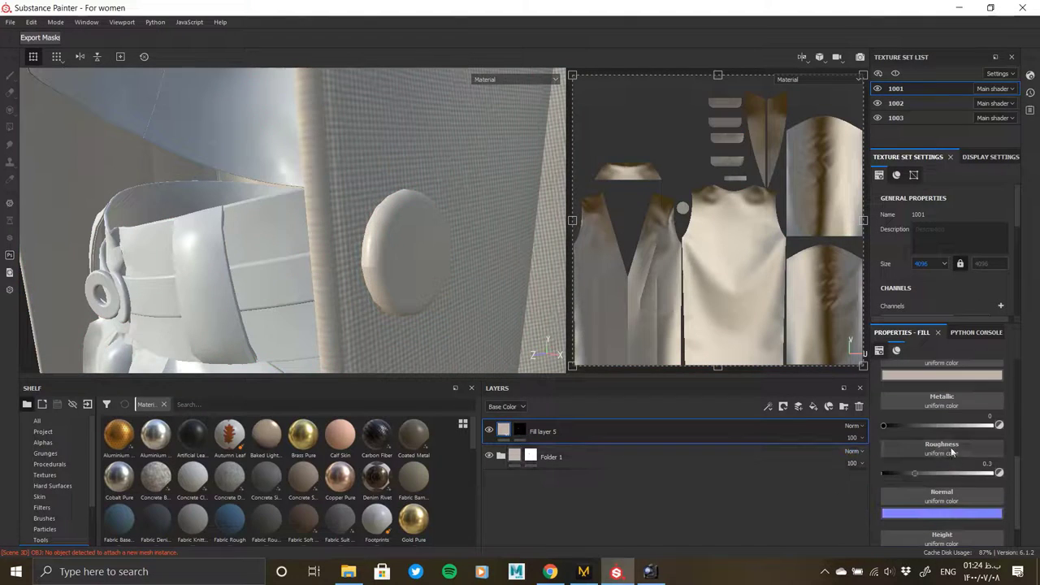
{"action": "left_click_drag", "start_coordinate": [930, 477], "coordinate": [939, 472]}
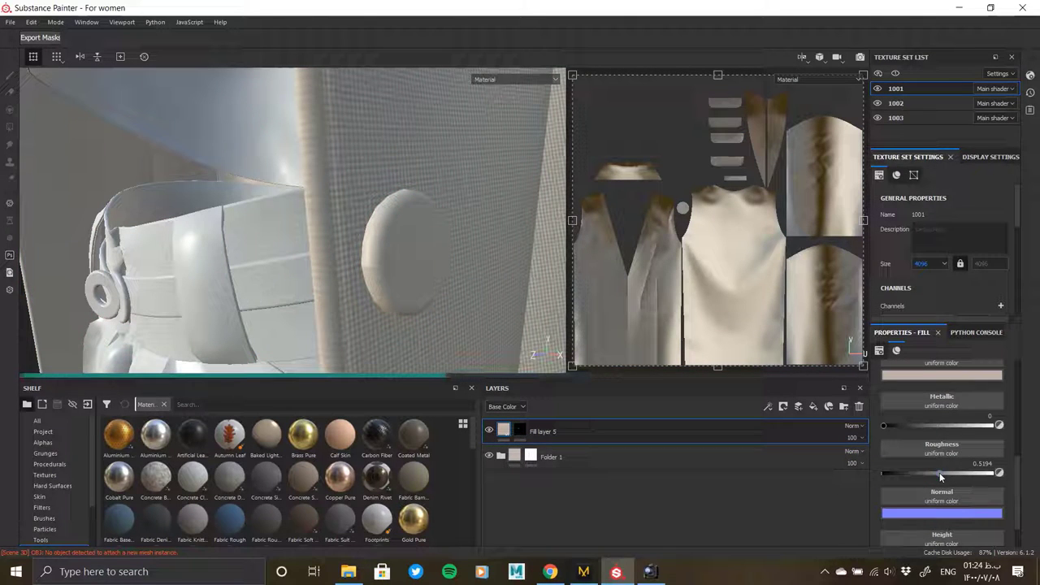
{"action": "left_click", "coordinate": [930, 376]}
{"action": "left_click_drag", "start_coordinate": [1010, 448], "coordinate": [1007, 471]}
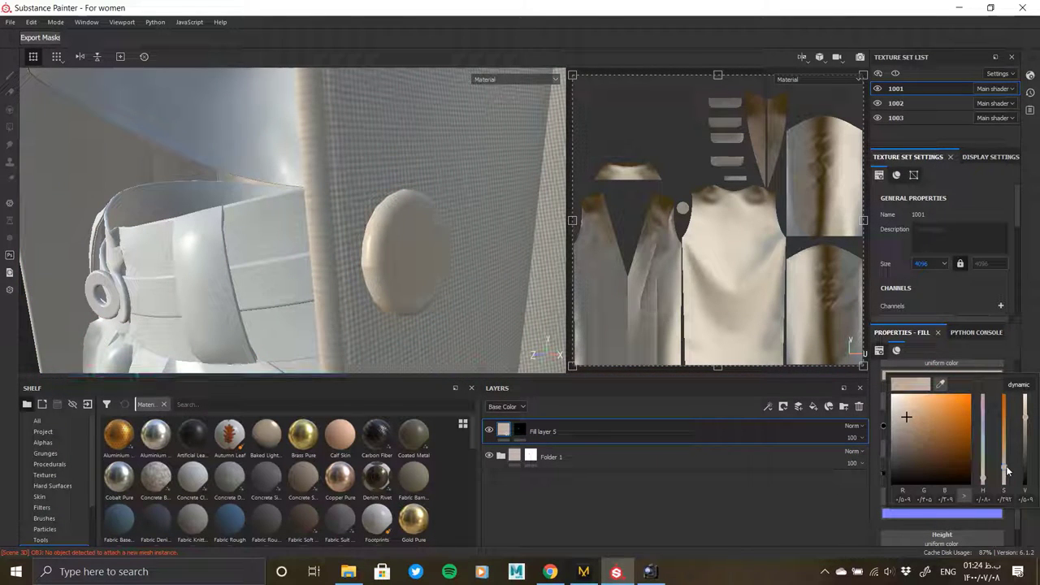
{"action": "left_click_drag", "start_coordinate": [331, 288], "coordinate": [409, 283], "text": "alt"}
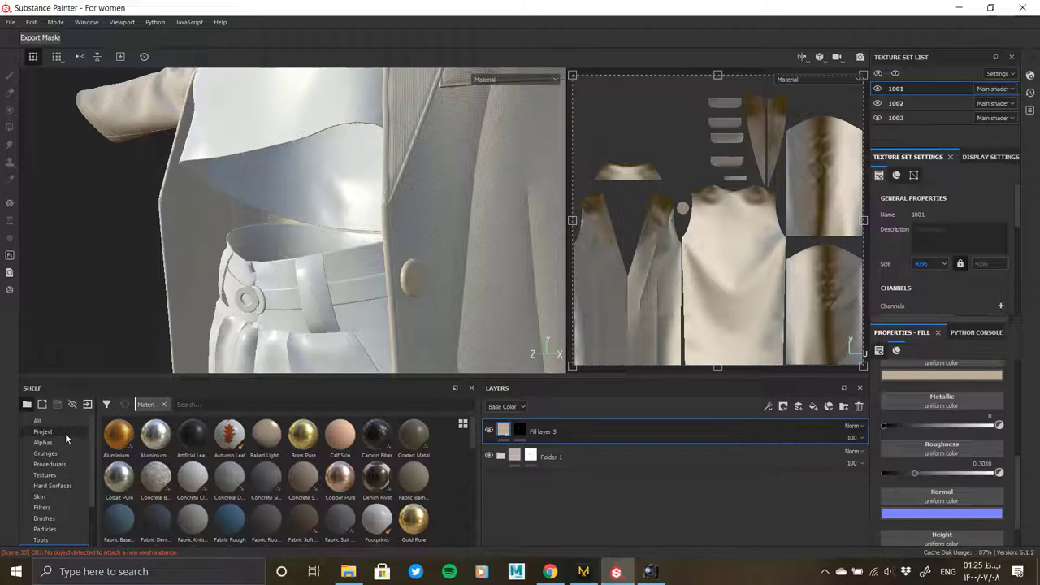
{"action": "left_click_drag", "start_coordinate": [476, 284], "coordinate": [438, 305], "text": "alt"}
{"action": "key", "text": "alt+Tab"}
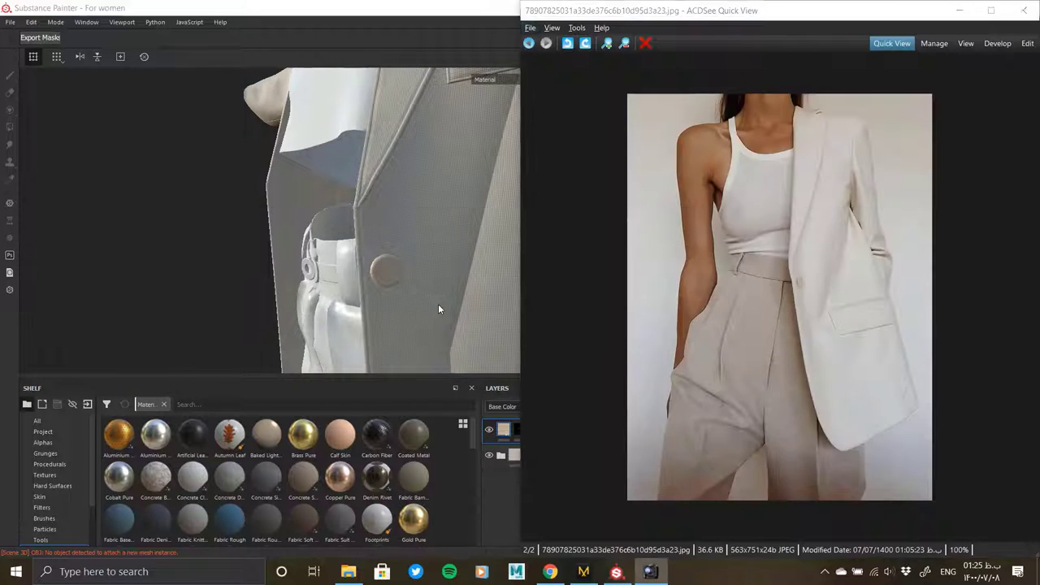
{"action": "key", "text": "alt+Tab"}
{"action": "scroll", "coordinate": [438, 304], "scroll_direction": "up", "scroll_amount": 5}
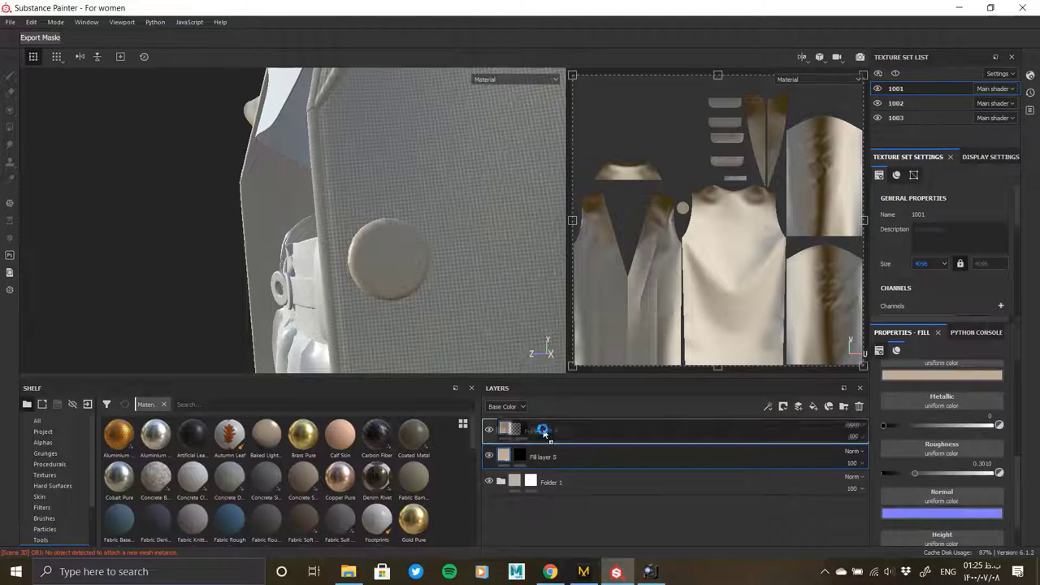
- Copy Fill layer 5's mask onto Folder 2 and remove it from Fill layer 5
{"action": "right_click", "coordinate": [546, 451]}
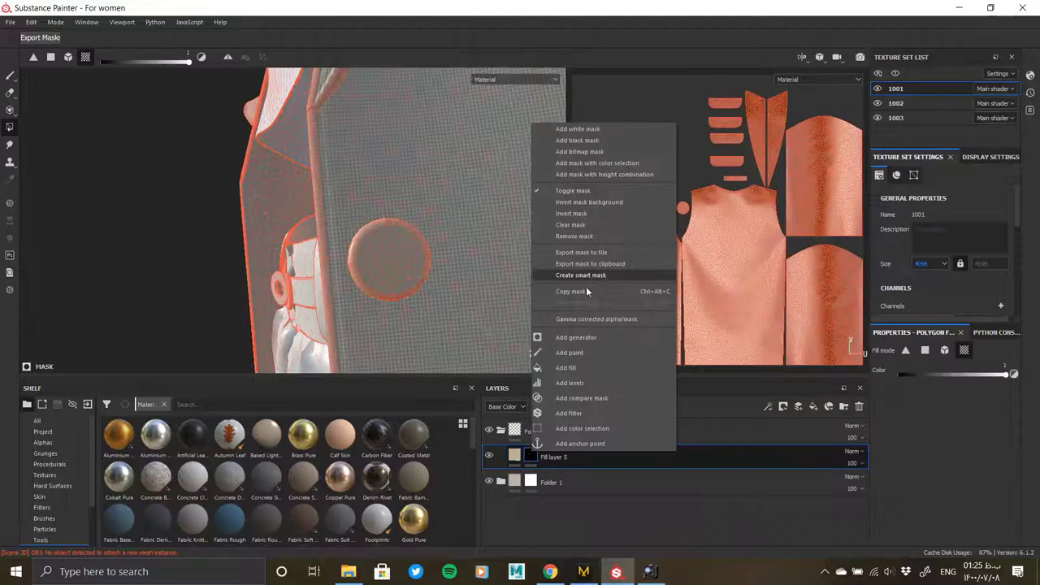
{"action": "left_click", "coordinate": [586, 289]}
{"action": "right_click", "coordinate": [517, 431]}
{"action": "left_click", "coordinate": [567, 238]}
{"action": "right_click", "coordinate": [532, 430]}
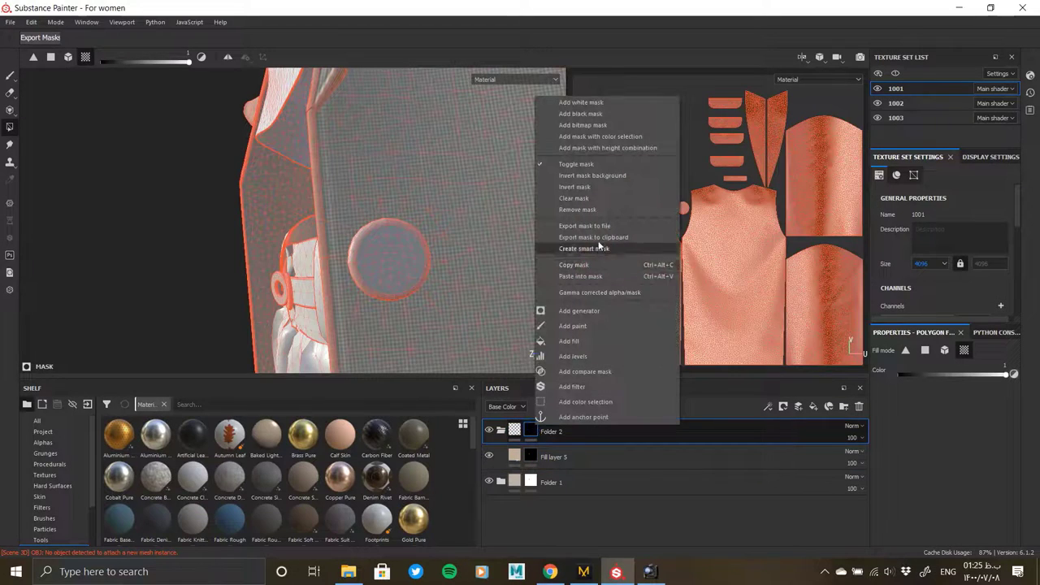
{"action": "left_click", "coordinate": [594, 276]}
{"action": "right_click", "coordinate": [532, 457]}
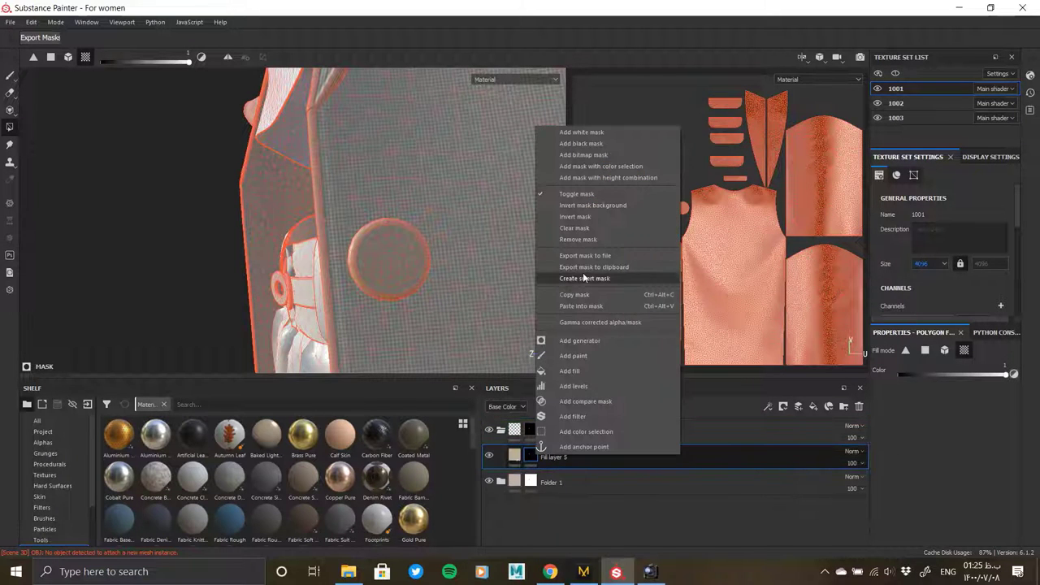
{"action": "left_click", "coordinate": [590, 240]}
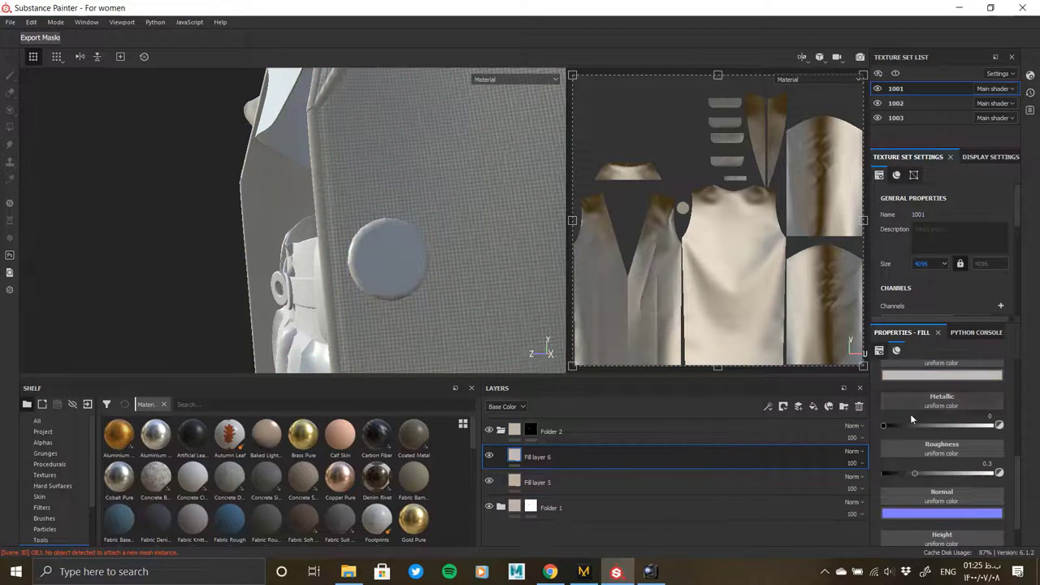
- Add Fill layer 6 with a black mask
{"action": "left_click", "coordinate": [813, 406]}
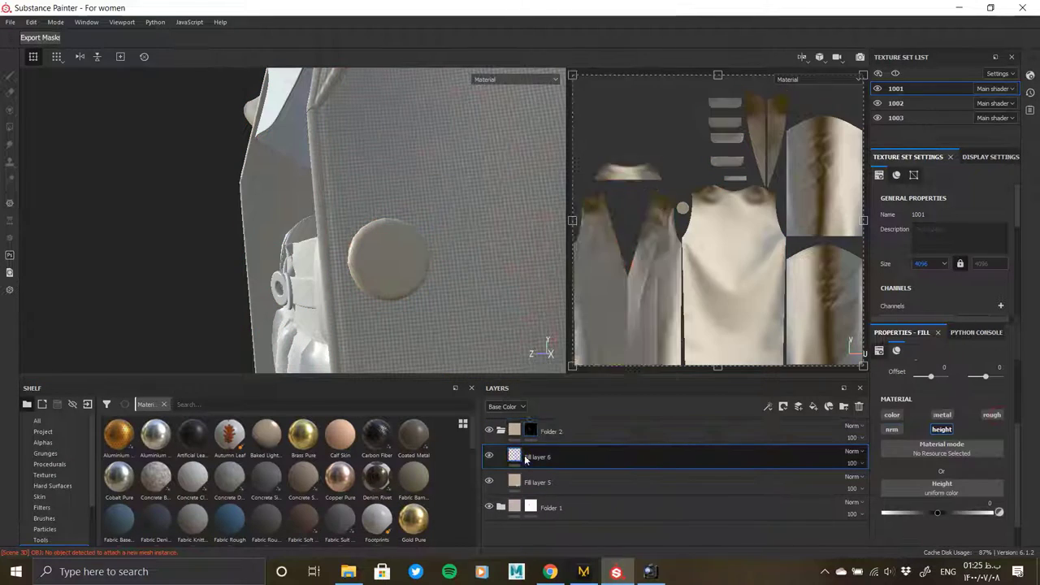
{"action": "right_click", "coordinate": [524, 455]}
{"action": "left_click", "coordinate": [585, 18]}
{"action": "right_click", "coordinate": [534, 455]}
{"action": "left_click", "coordinate": [576, 376]}
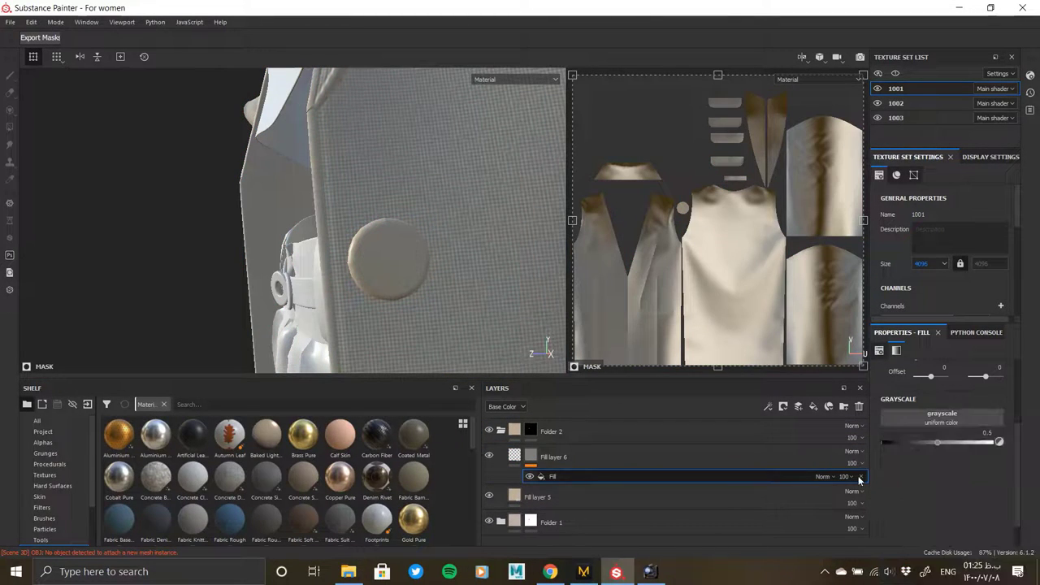
{"action": "left_click", "coordinate": [858, 478]}
- Add a UV Border Distance generator to Fill layer 6's mask
{"action": "right_click", "coordinate": [530, 455]}
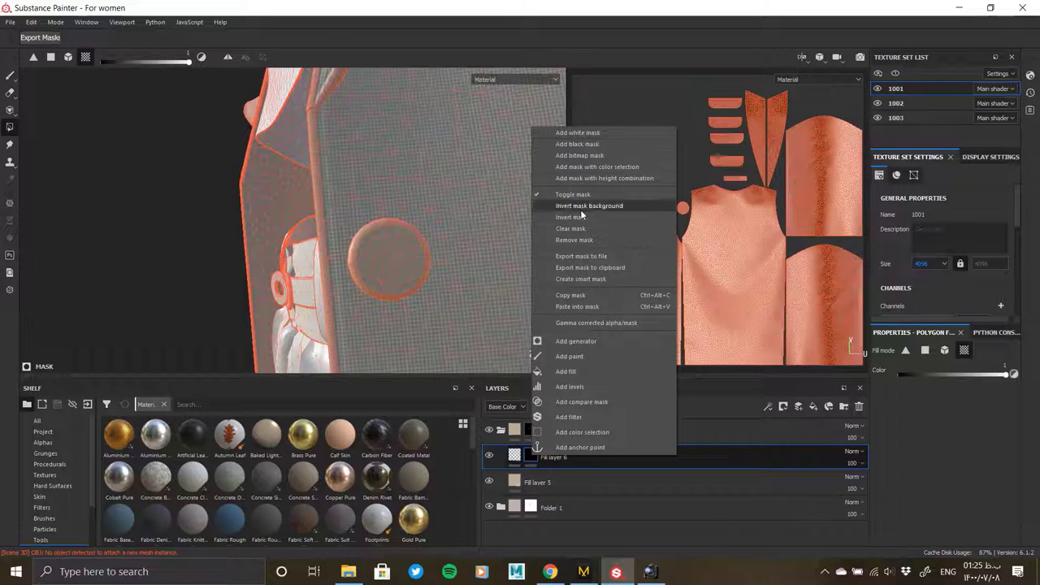
{"action": "left_click", "coordinate": [576, 340]}
{"action": "left_click", "coordinate": [945, 370]}
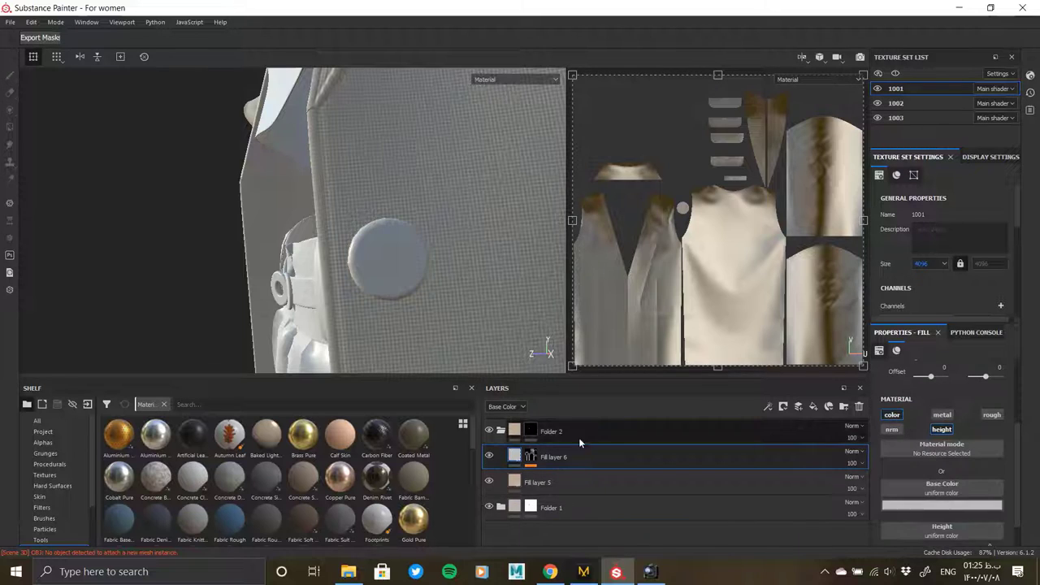
{"action": "left_click", "coordinate": [627, 459]}
{"action": "left_click", "coordinate": [627, 472]}
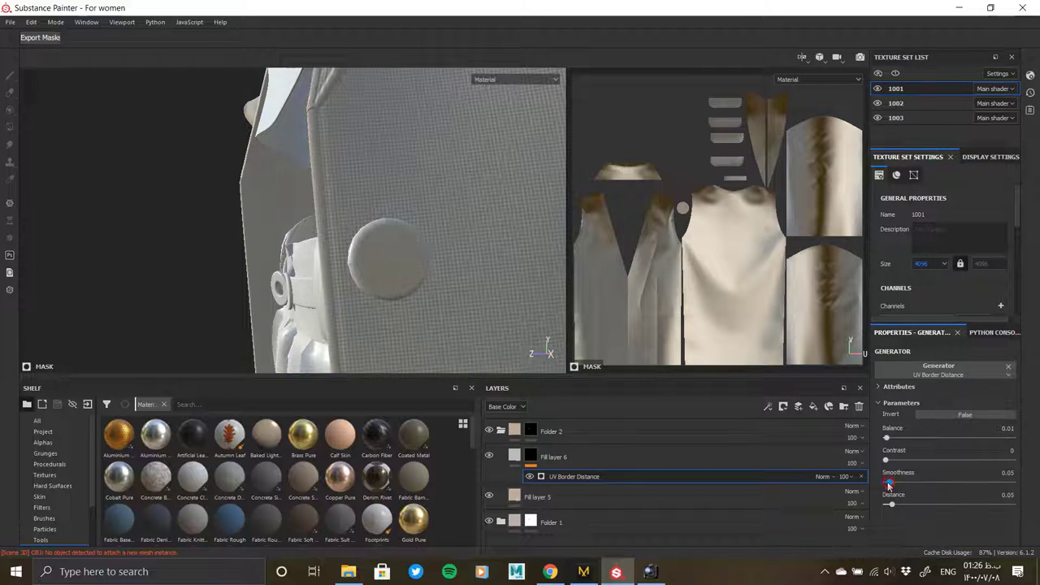
- Lower the border mask's smoothness and nudge its balance up
{"action": "left_click_drag", "start_coordinate": [889, 482], "coordinate": [885, 482]}
{"action": "scroll", "coordinate": [520, 319], "scroll_direction": "up", "scroll_amount": 2}
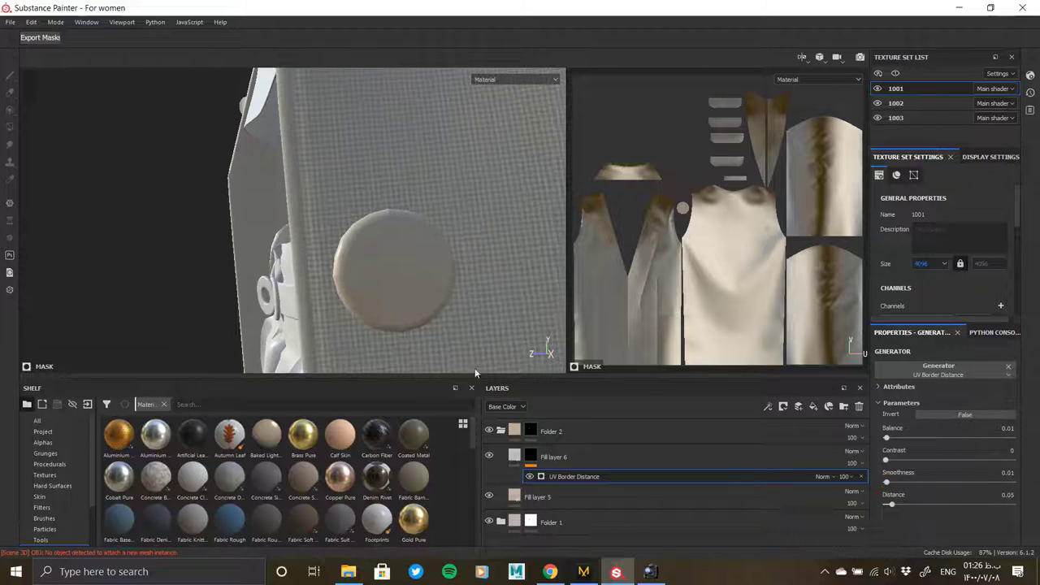
{"action": "left_click_drag", "start_coordinate": [897, 439], "coordinate": [898, 439]}
- Enable height on Fill layer 6 and tune it so the button rim rises without bulging
{"action": "left_click", "coordinate": [568, 457]}
{"action": "left_click", "coordinate": [942, 397]}
{"action": "left_click_drag", "start_coordinate": [940, 479], "coordinate": [942, 479]}
{"action": "left_click_drag", "start_coordinate": [366, 281], "coordinate": [430, 315], "text": "alt"}
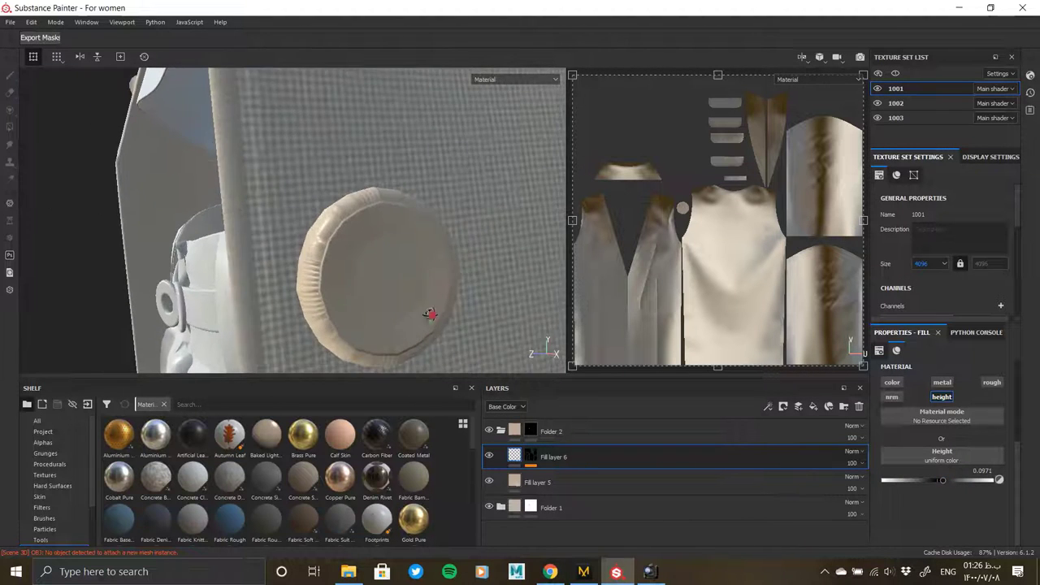
{"action": "left_click_drag", "start_coordinate": [942, 479], "coordinate": [938, 478]}
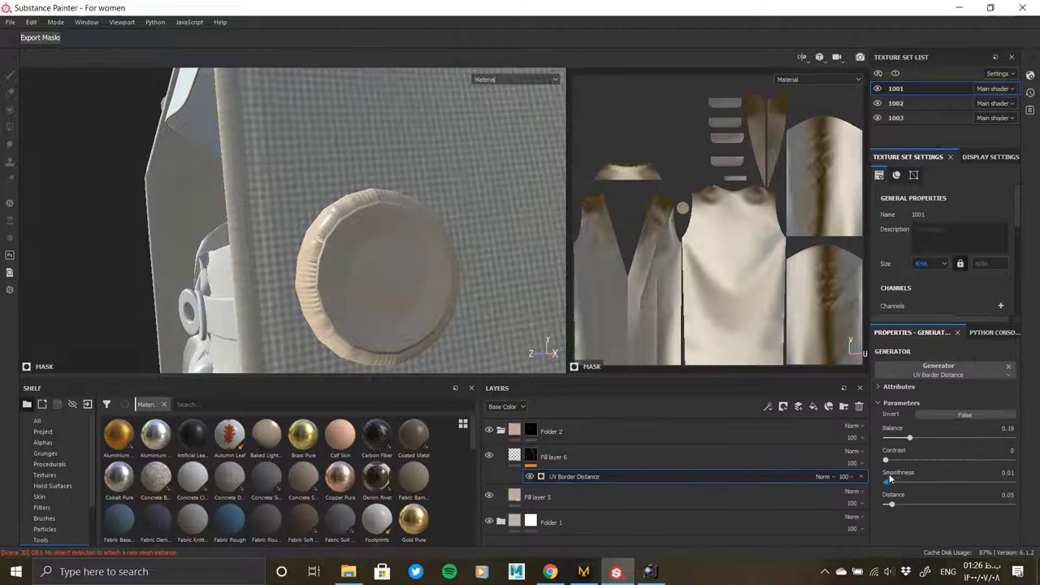
- Retune the border mask to Balance 0.22, Smoothness 0.06, Distance 0.07
{"action": "left_click_drag", "start_coordinate": [886, 479], "coordinate": [894, 481]}
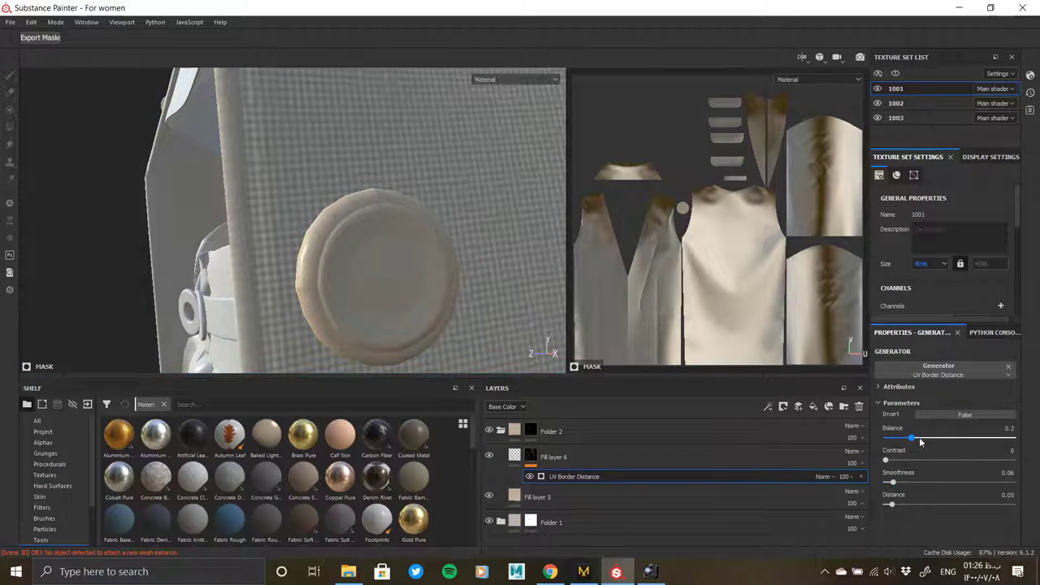
{"action": "left_click", "coordinate": [943, 445]}
{"action": "left_click_drag", "start_coordinate": [923, 445], "coordinate": [916, 444]}
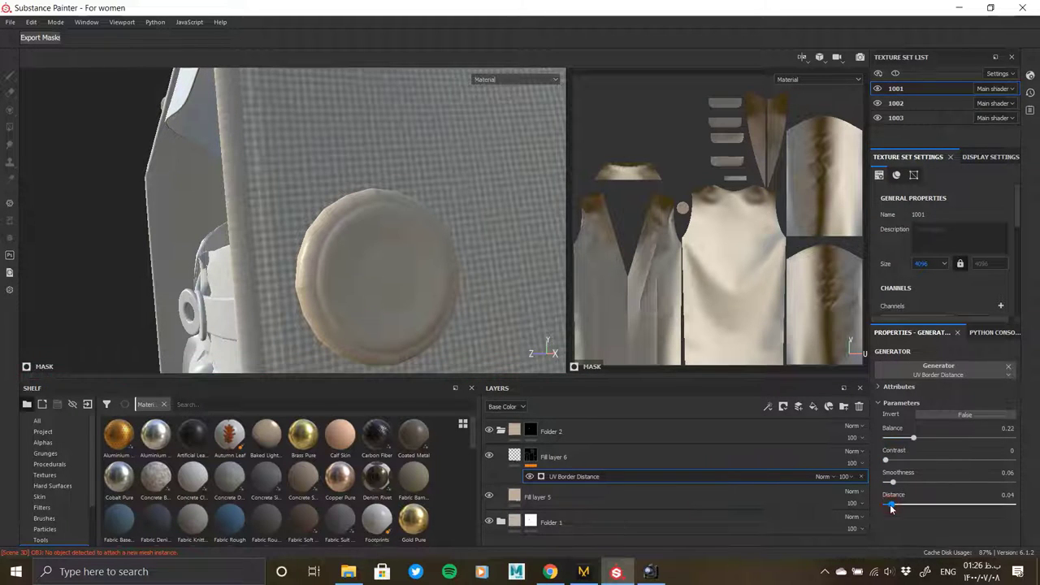
{"action": "left_click_drag", "start_coordinate": [891, 507], "coordinate": [889, 507]}
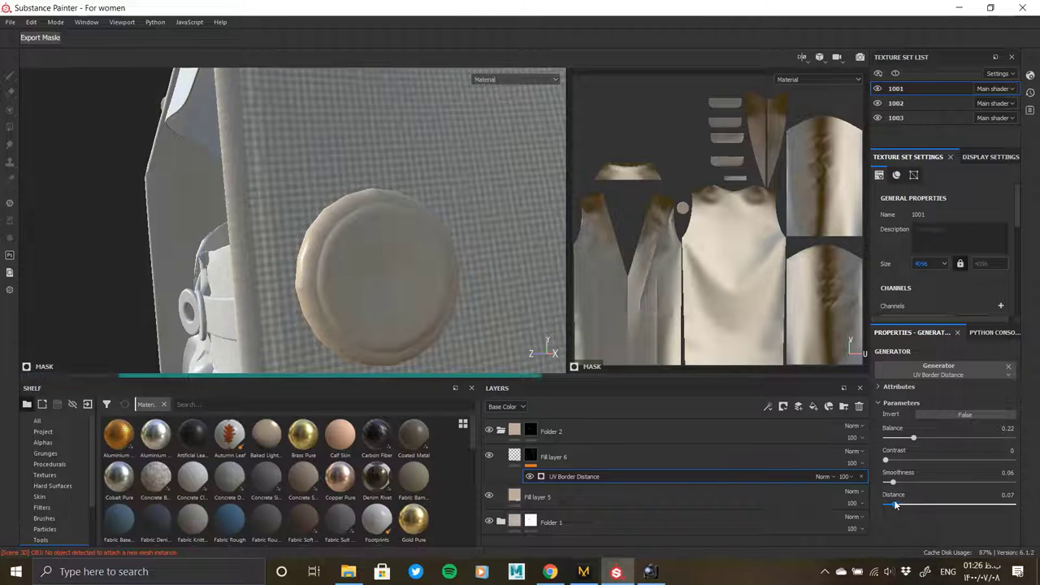
{"action": "mouse_move", "coordinate": [348, 260]}
{"action": "left_mouse_down", "text": "alt"}
{"action": "mouse_move", "coordinate": [368, 281]}
{"action": "mouse_move", "coordinate": [352, 116]}
{"action": "mouse_move", "coordinate": [403, 266]}
{"action": "mouse_move", "coordinate": [436, 288]}
{"action": "mouse_move", "coordinate": [385, 267]}
{"action": "mouse_move", "coordinate": [492, 204]}
{"action": "mouse_move", "coordinate": [396, 232]}
{"action": "left_mouse_up", "text": "alt"}
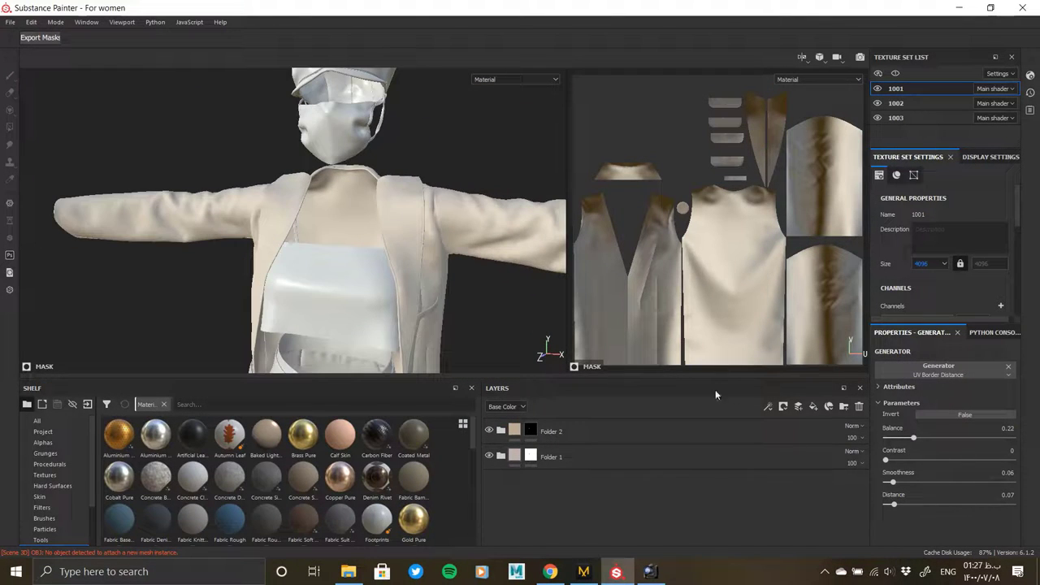
- Copy Folder 1 from the jacket texture set 1001
{"action": "left_click", "coordinate": [878, 89]}
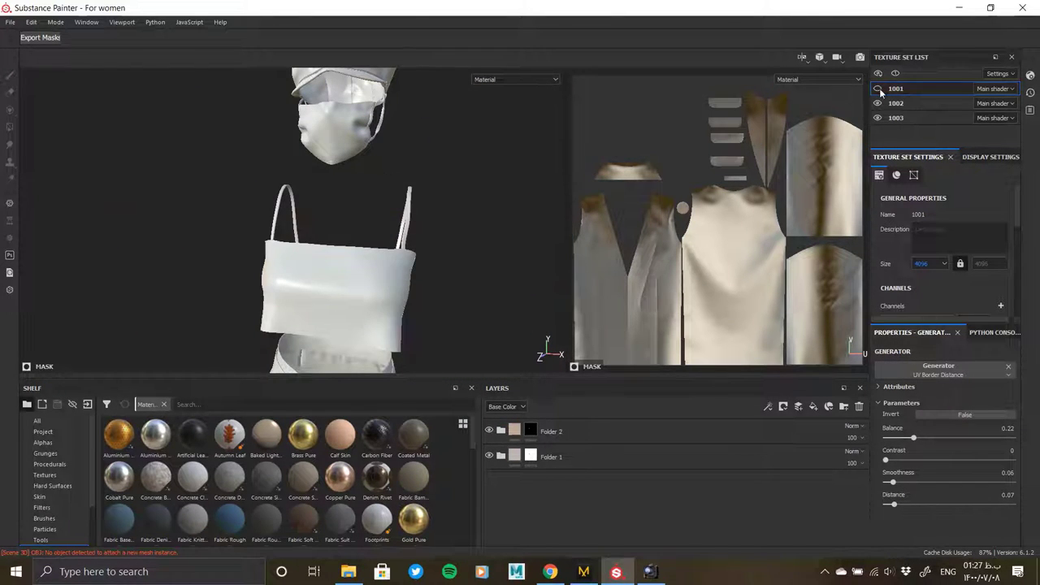
{"action": "left_click", "coordinate": [877, 103]}
{"action": "left_click", "coordinate": [877, 103]}
{"action": "left_click", "coordinate": [877, 89]}
{"action": "left_click", "coordinate": [572, 458]}
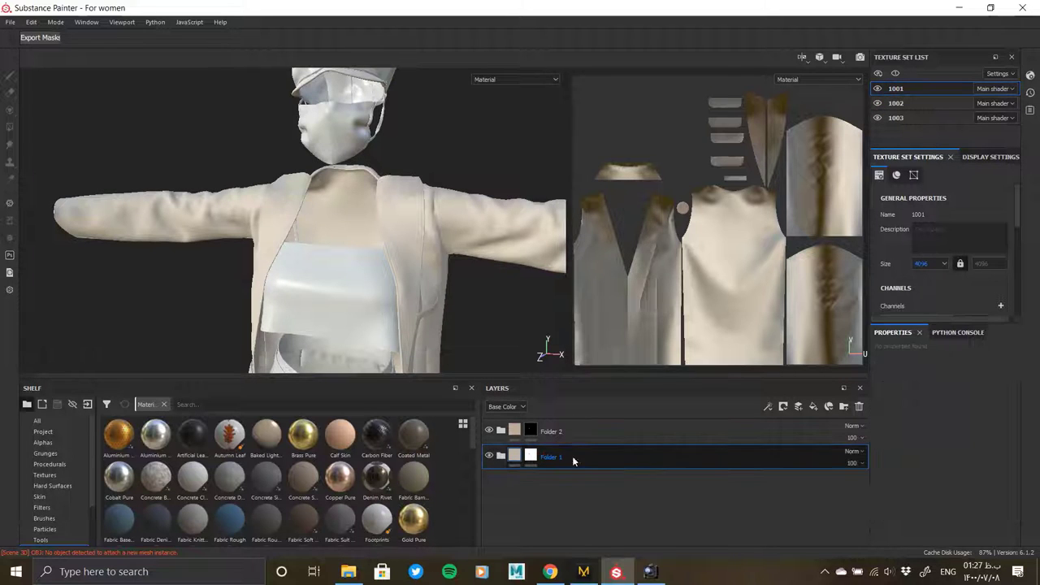
{"action": "right_click", "coordinate": [572, 456]}
{"action": "left_click", "coordinate": [819, 135]}
- Paste Folder 1 into texture set 1002 and remove its mask
{"action": "left_click", "coordinate": [896, 103]}
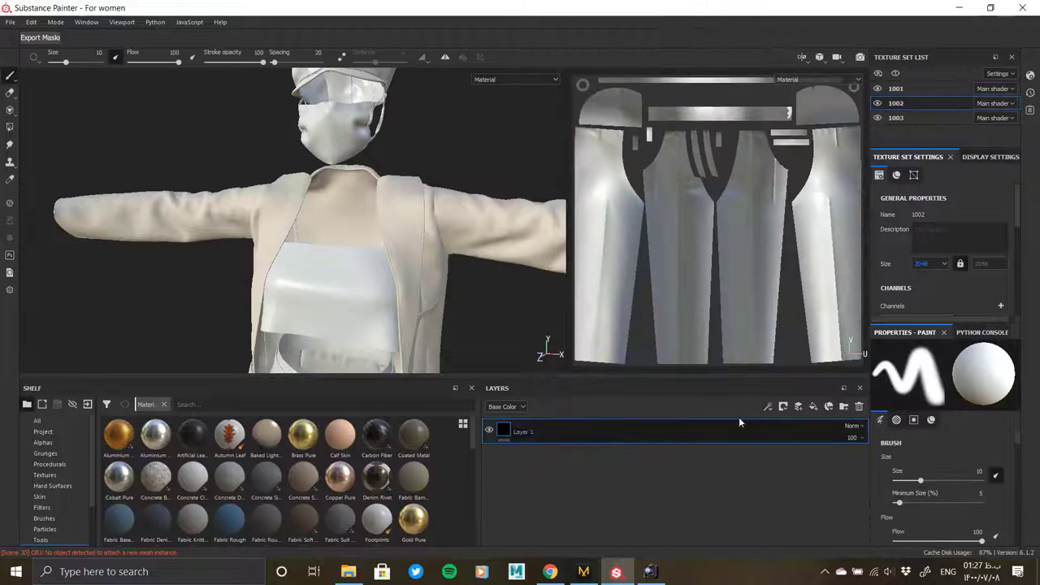
{"action": "right_click", "coordinate": [671, 448]}
{"action": "left_click", "coordinate": [719, 476]}
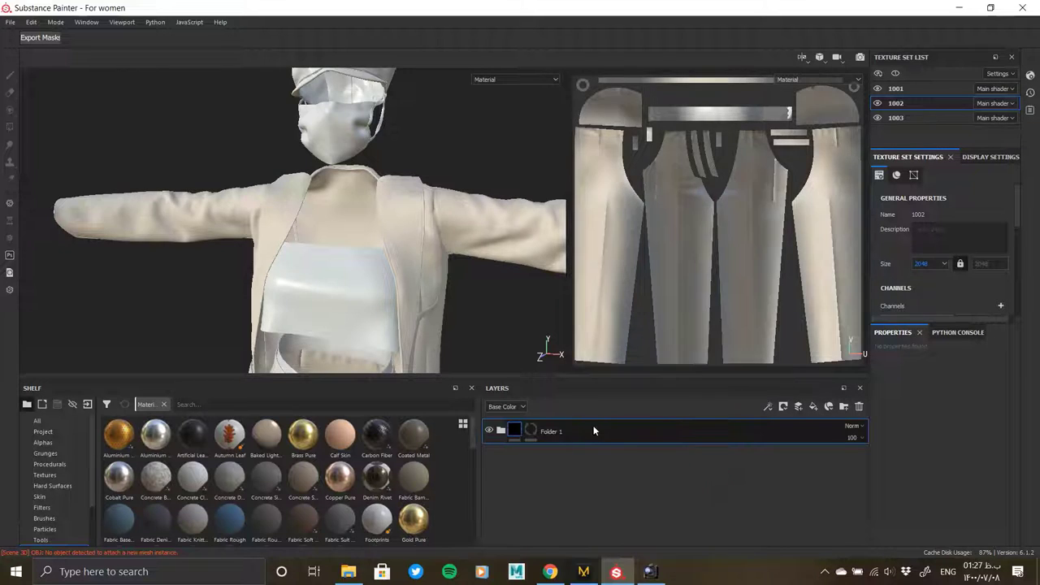
{"action": "right_click", "coordinate": [529, 432]}
{"action": "left_click", "coordinate": [576, 213]}
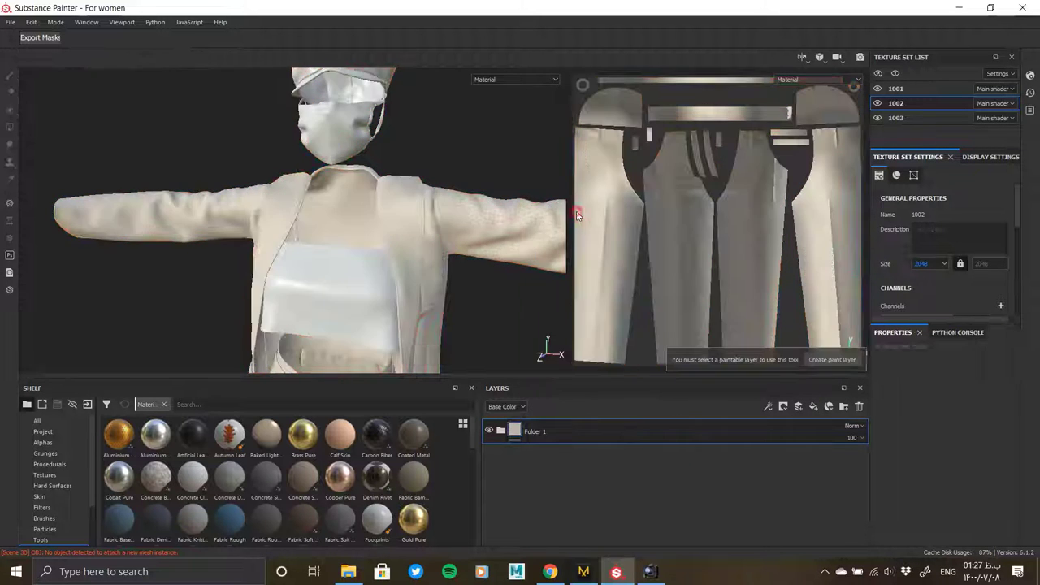
- Raise texture set 1002's size to 4096 and view the belt
{"action": "scroll", "coordinate": [429, 244], "scroll_direction": "up", "scroll_amount": 5}
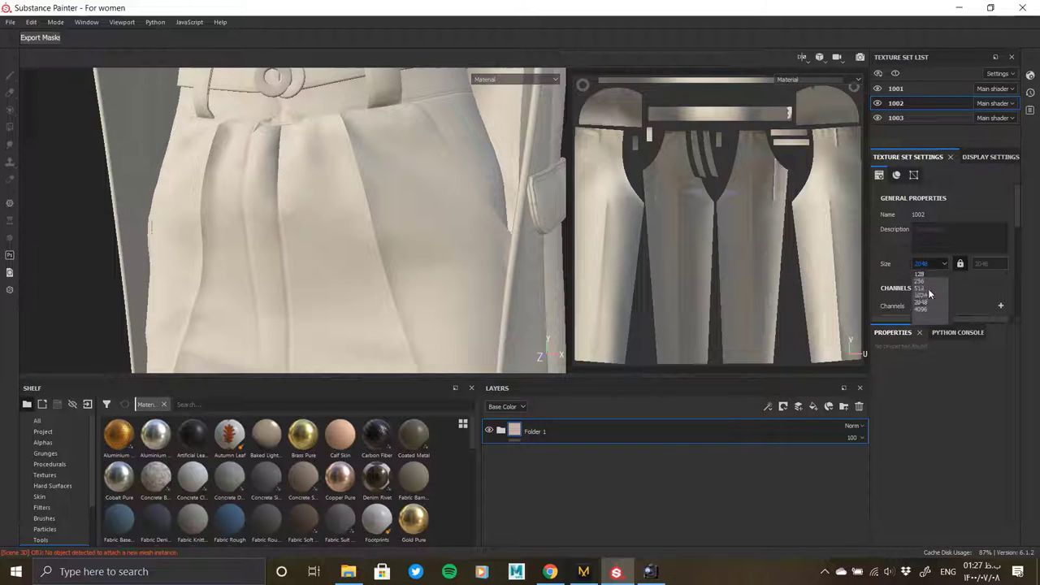
{"action": "left_click", "coordinate": [920, 309]}
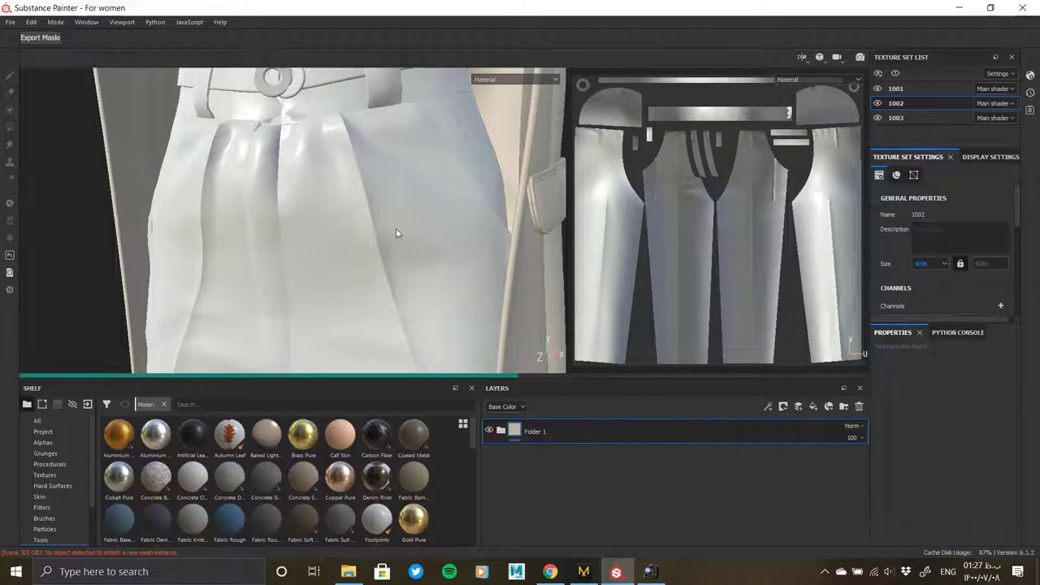
{"action": "middle_click_drag", "start_coordinate": [395, 234], "coordinate": [286, 219], "text": "alt"}
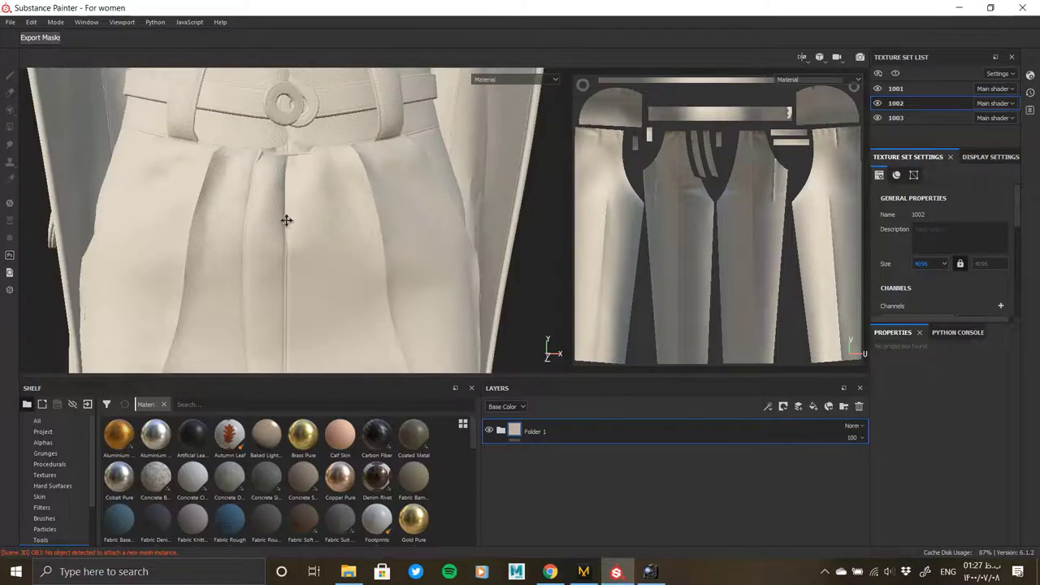
{"action": "mouse_move", "coordinate": [286, 219]}
{"action": "left_mouse_down", "text": "alt"}
{"action": "mouse_move", "coordinate": [410, 272]}
{"action": "mouse_move", "coordinate": [360, 308]}
{"action": "mouse_move", "coordinate": [420, 222]}
{"action": "mouse_move", "coordinate": [415, 241]}
{"action": "mouse_move", "coordinate": [322, 294]}
{"action": "mouse_move", "coordinate": [414, 234]}
{"action": "mouse_move", "coordinate": [363, 121]}
{"action": "mouse_move", "coordinate": [422, 238]}
{"action": "mouse_move", "coordinate": [438, 244]}
{"action": "left_mouse_up", "text": "alt"}
- Give the trouser Folder 1 a black mask that excludes the belt
{"action": "scroll", "coordinate": [437, 247], "scroll_direction": "up", "scroll_amount": 3}
{"action": "scroll", "coordinate": [437, 247], "scroll_direction": "up", "scroll_amount": 3}
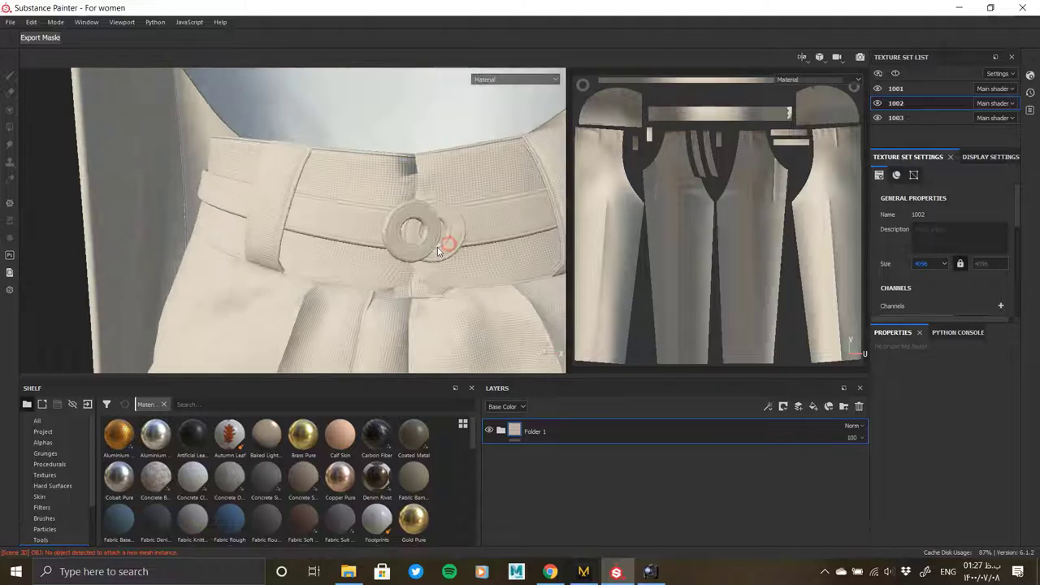
{"action": "right_click", "coordinate": [514, 433]}
{"action": "left_click", "coordinate": [556, 445]}
{"action": "right_click", "coordinate": [557, 446]}
{"action": "left_click", "coordinate": [608, 17]}
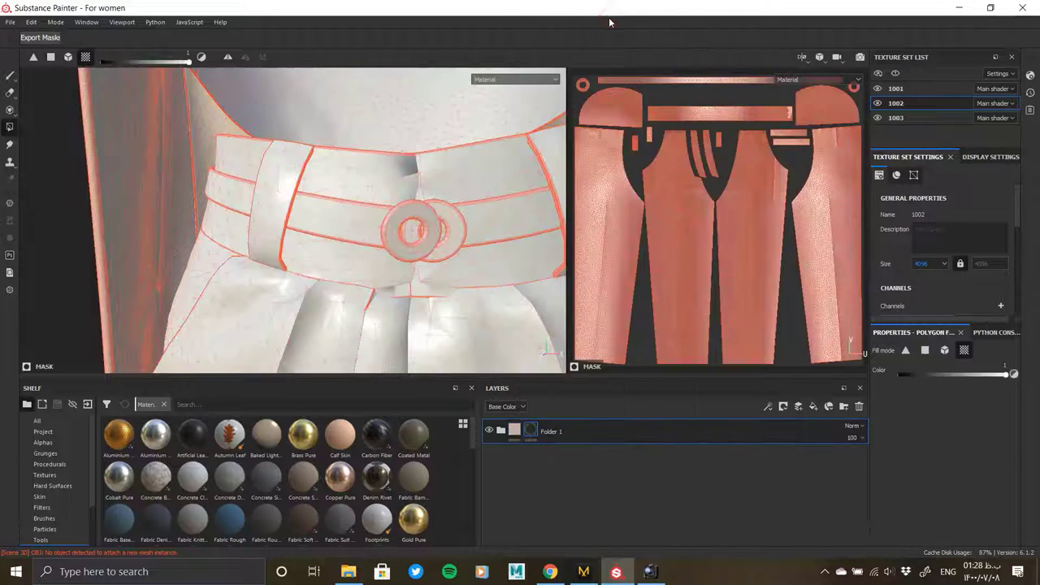
{"action": "right_click", "coordinate": [533, 427]}
{"action": "left_click", "coordinate": [604, 15]}
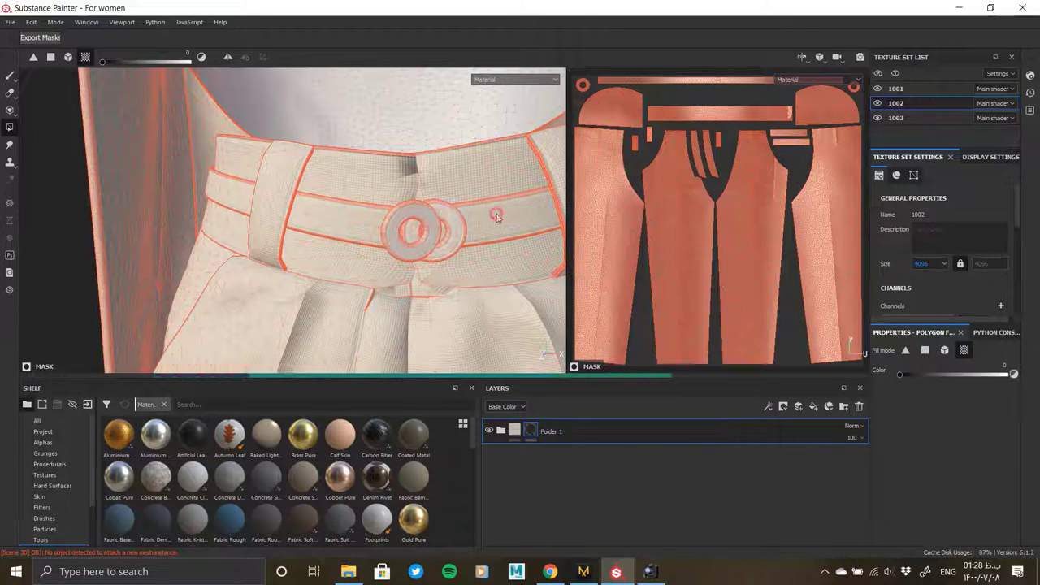
- Add Folder 2 with a black mask and select Fill layer 5
{"action": "left_click", "coordinate": [503, 430]}
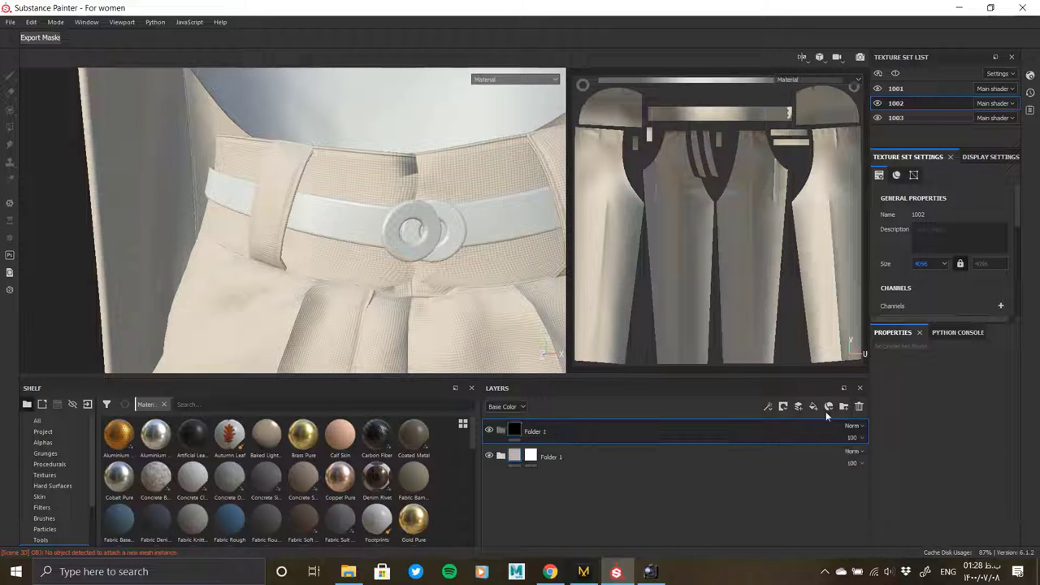
{"action": "left_click", "coordinate": [501, 431]}
{"action": "right_click", "coordinate": [515, 429]}
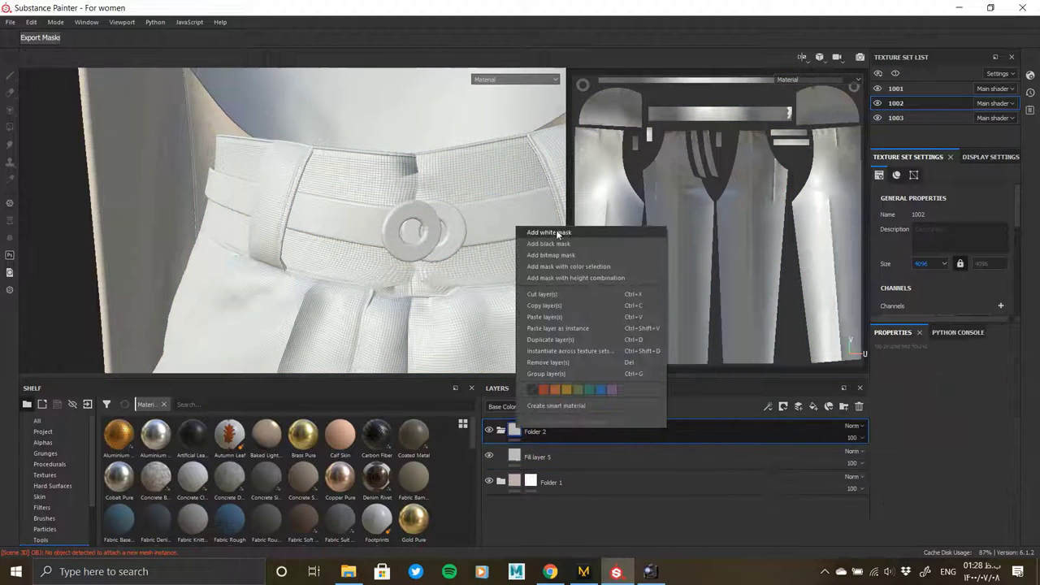
{"action": "left_click", "coordinate": [556, 244]}
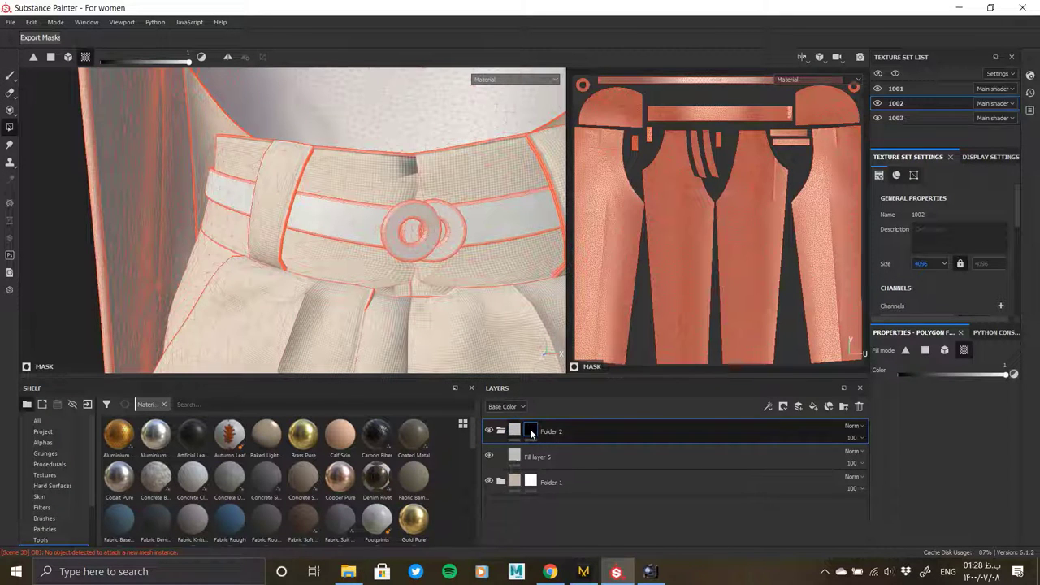
{"action": "left_click", "coordinate": [536, 457]}
- Darken Fill layer 5's base colour for the belt
{"action": "left_click", "coordinate": [905, 473]}
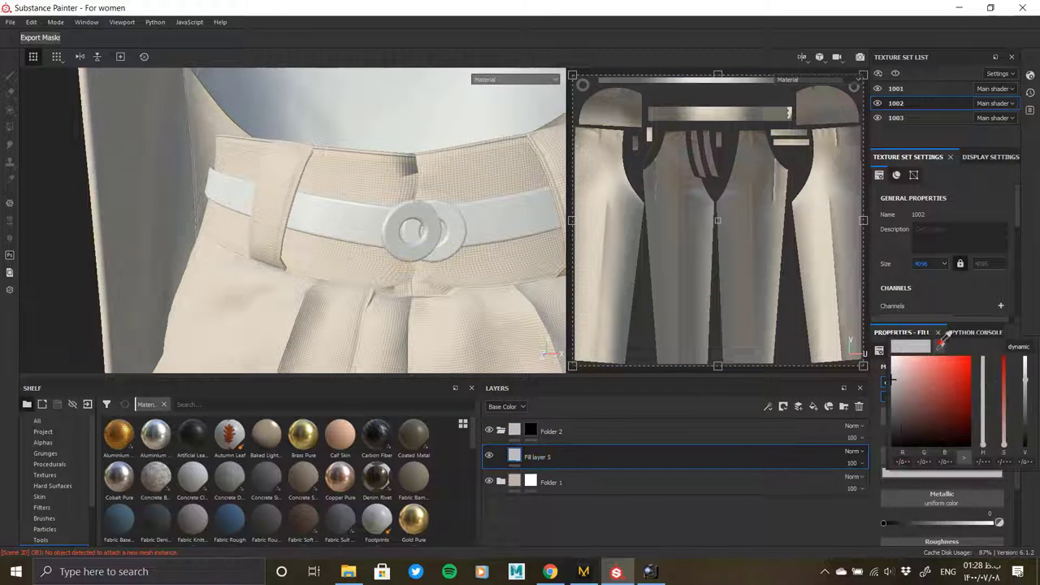
{"action": "left_click", "coordinate": [940, 346]}
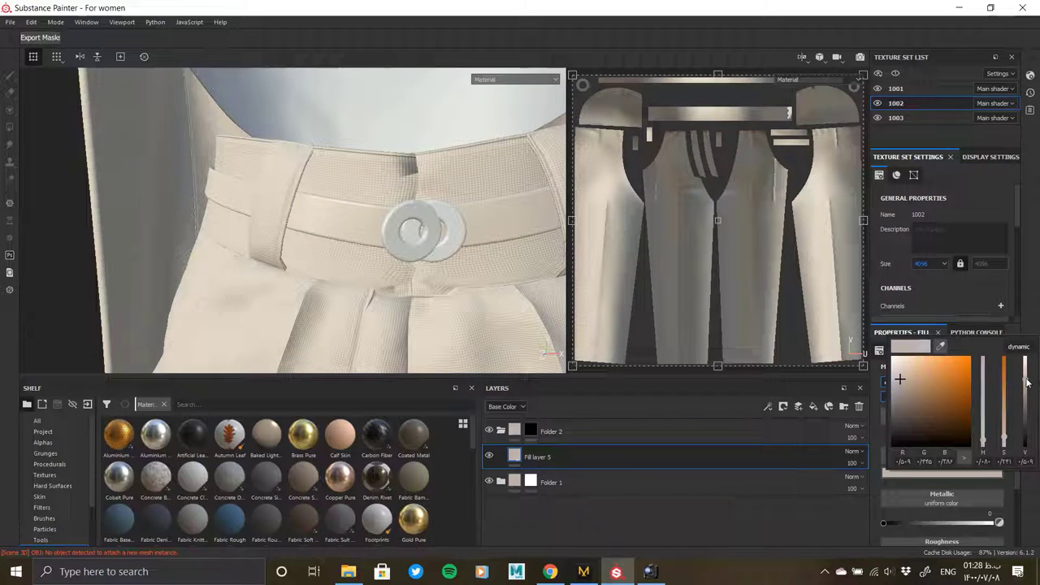
{"action": "left_click_drag", "start_coordinate": [1025, 381], "coordinate": [1027, 391]}
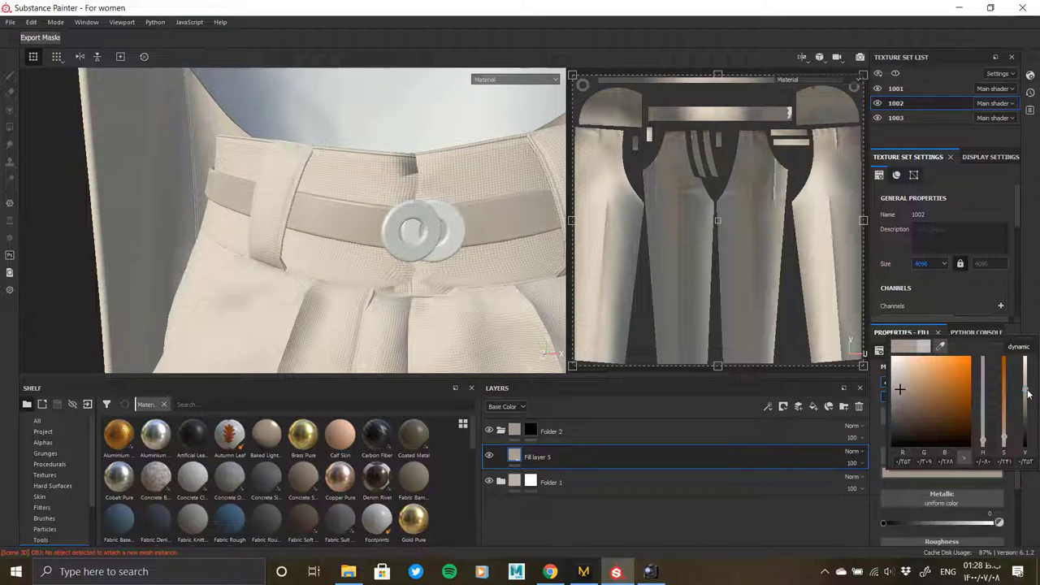
{"action": "mouse_move", "coordinate": [309, 260]}
{"action": "left_mouse_down", "text": "alt"}
{"action": "mouse_move", "coordinate": [331, 327]}
{"action": "mouse_move", "coordinate": [279, 271]}
{"action": "mouse_move", "coordinate": [448, 295]}
{"action": "mouse_move", "coordinate": [211, 213]}
{"action": "mouse_move", "coordinate": [460, 255]}
{"action": "left_mouse_up", "text": "alt"}
{"action": "scroll", "coordinate": [460, 255], "scroll_direction": "down", "scroll_amount": 5}
{"action": "scroll", "coordinate": [355, 178], "scroll_direction": "up", "scroll_amount": 3}
{"action": "scroll", "coordinate": [359, 242], "scroll_direction": "up", "scroll_amount": 3}
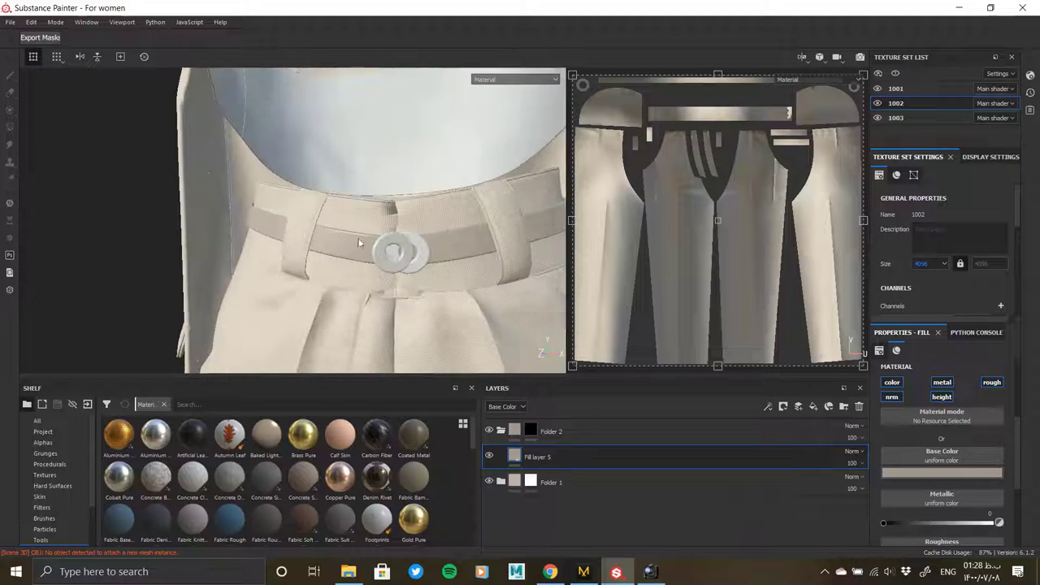
{"action": "scroll", "coordinate": [359, 242], "scroll_direction": "up", "scroll_amount": 3}
- Add Fill layer 6 with its colour, metal and normal channels disabled
{"action": "left_click", "coordinate": [782, 406]}
{"action": "left_click", "coordinate": [891, 396]}
{"action": "left_click", "coordinate": [891, 382]}
{"action": "left_click", "coordinate": [941, 382]}
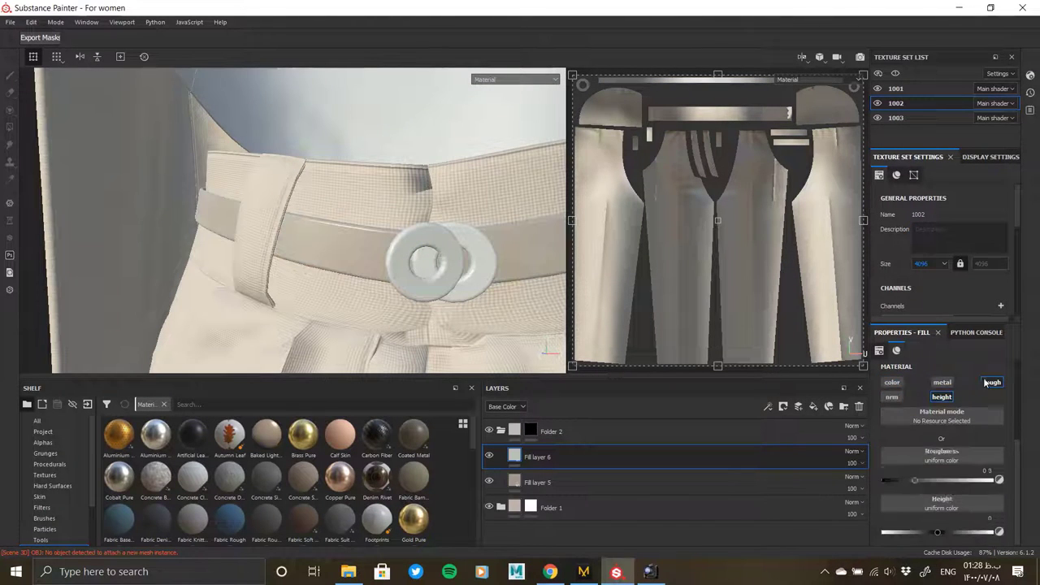
- Raise Fill layer 5's roughness to about 0.5
{"action": "left_click", "coordinate": [537, 482]}
{"action": "scroll", "coordinate": [935, 471], "scroll_direction": "down", "scroll_amount": 3}
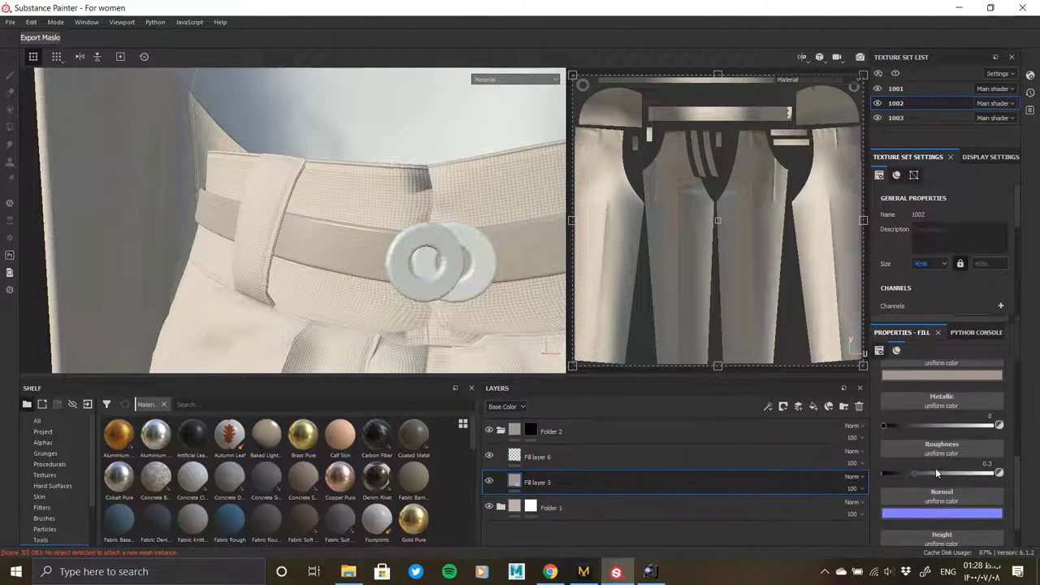
{"action": "left_click_drag", "start_coordinate": [918, 473], "coordinate": [938, 473]}
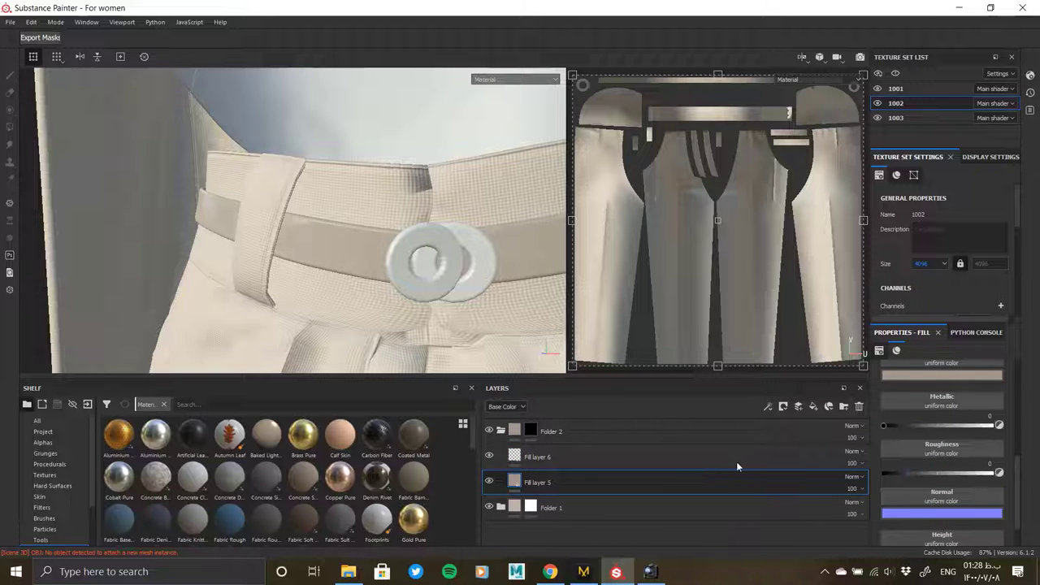
- Give Fill layer 6 a black mask with a White Noise fill effect
{"action": "left_click", "coordinate": [611, 458]}
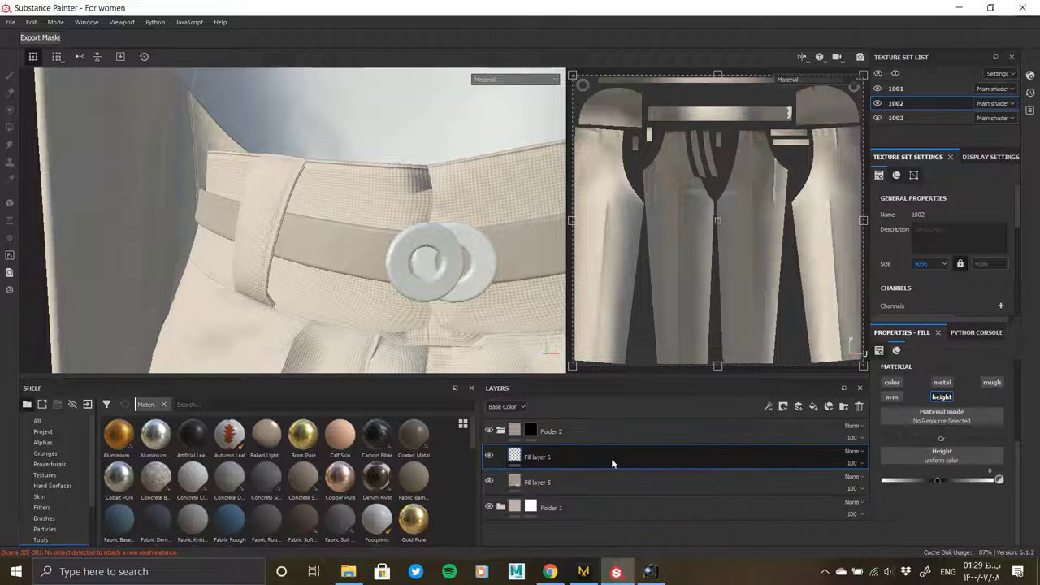
{"action": "right_click", "coordinate": [529, 457]}
{"action": "left_click", "coordinate": [572, 19]}
{"action": "right_click", "coordinate": [532, 455]}
{"action": "left_click", "coordinate": [564, 372]}
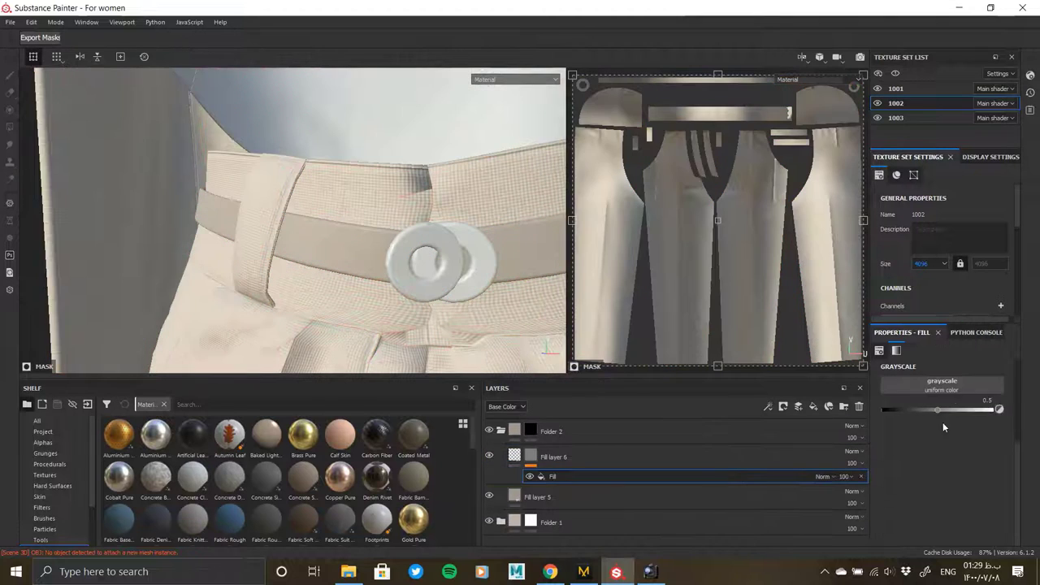
{"action": "left_click", "coordinate": [942, 422]}
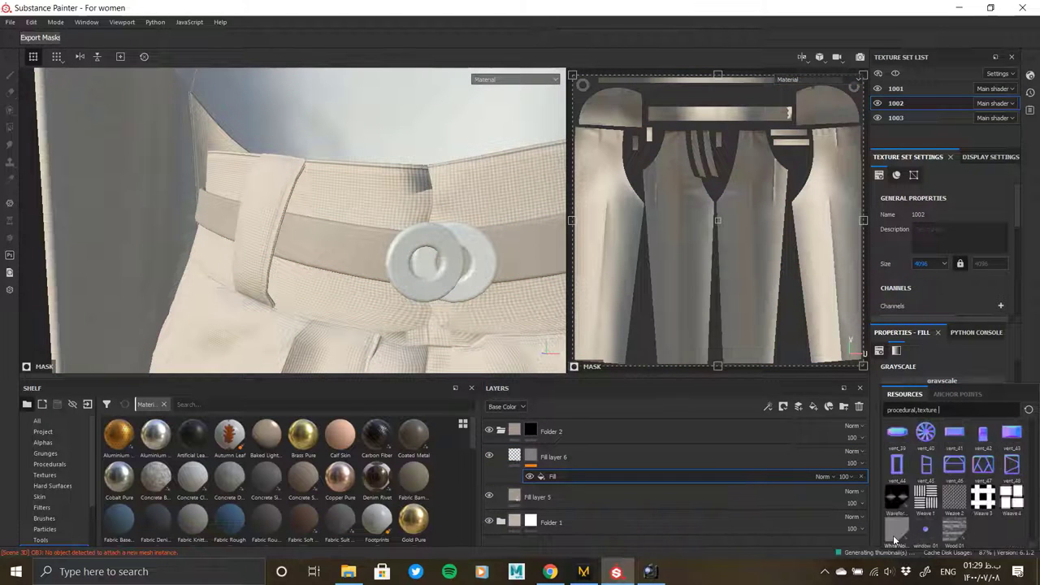
{"action": "left_click", "coordinate": [894, 524]}
- Lower Fill layer 6's height to about 0.0097 and check the belt grain
{"action": "left_click", "coordinate": [514, 457]}
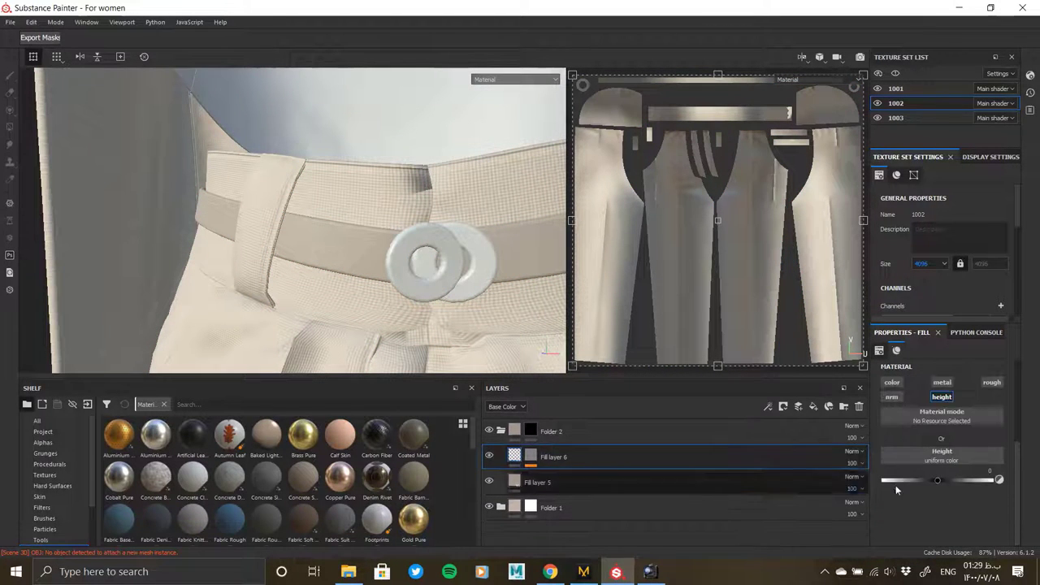
{"action": "scroll", "coordinate": [349, 280], "scroll_direction": "up", "scroll_amount": 5}
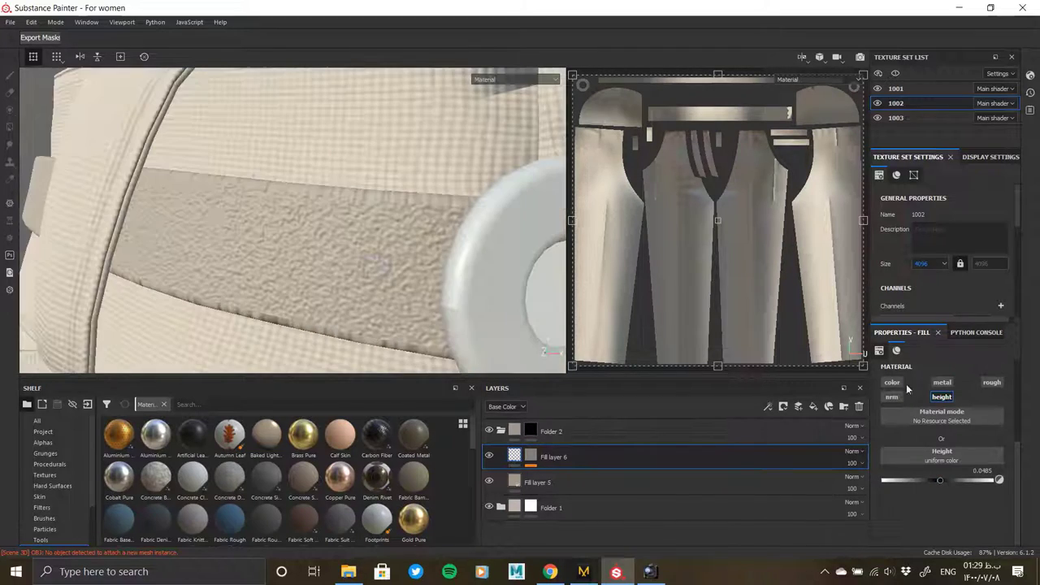
{"action": "left_click_drag", "start_coordinate": [938, 479], "coordinate": [937, 480]}
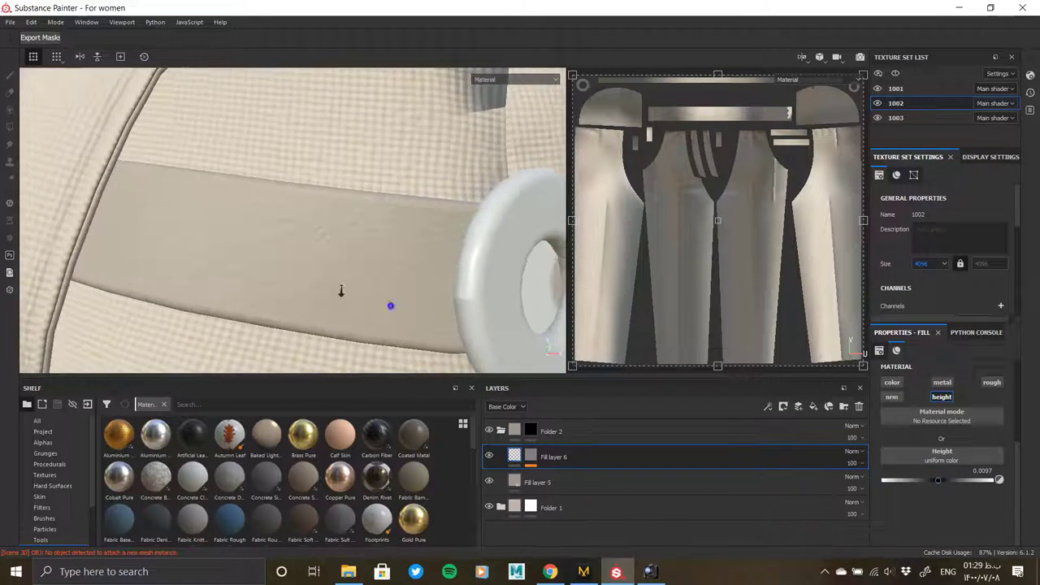
{"action": "scroll", "coordinate": [343, 288], "scroll_direction": "down", "scroll_amount": 5}
{"action": "mouse_move", "coordinate": [341, 244]}
{"action": "left_mouse_down", "text": "alt"}
{"action": "mouse_move", "coordinate": [255, 226]}
{"action": "mouse_move", "coordinate": [324, 362]}
{"action": "mouse_move", "coordinate": [332, 242]}
{"action": "left_mouse_up", "text": "alt"}
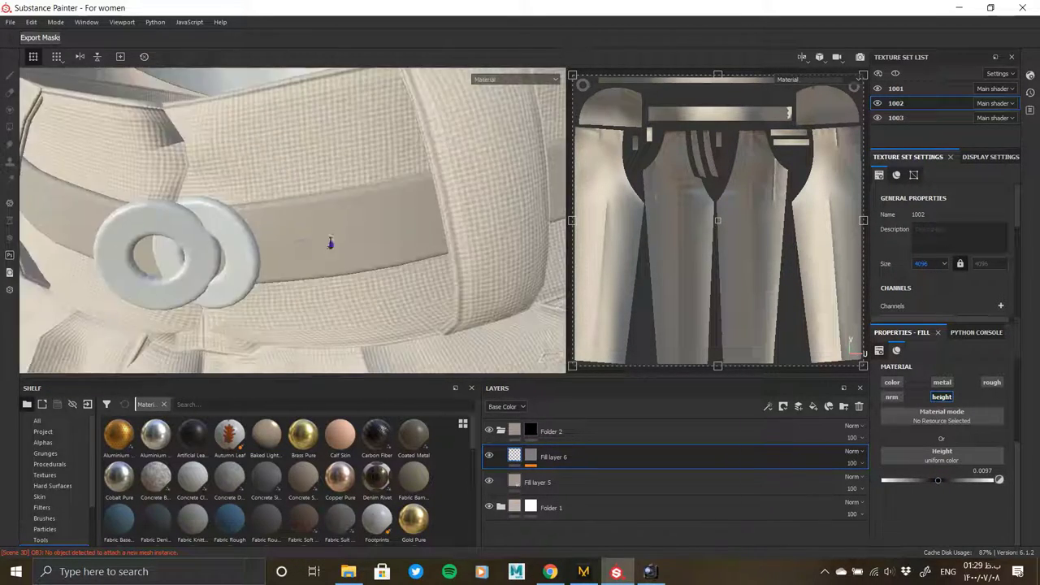
{"action": "scroll", "coordinate": [358, 252], "scroll_direction": "down", "scroll_amount": 3}
{"action": "left_click", "coordinate": [498, 431]}
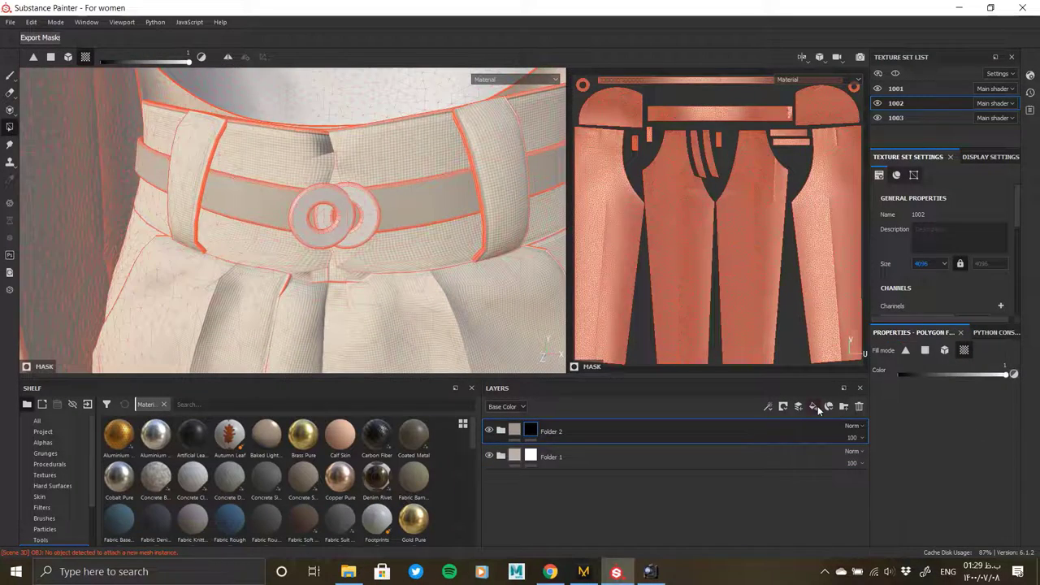
- Add a new fill layer for the buckle: full metallic, roughness about 0.29
{"action": "left_click", "coordinate": [815, 406]}
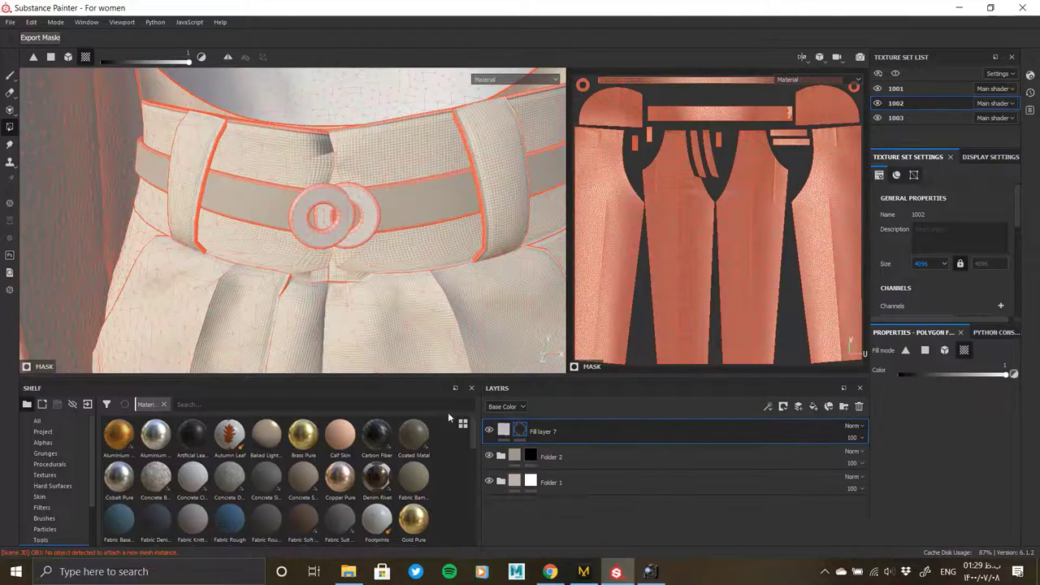
{"action": "left_click", "coordinate": [504, 431]}
{"action": "scroll", "coordinate": [923, 402], "scroll_direction": "down", "scroll_amount": 2}
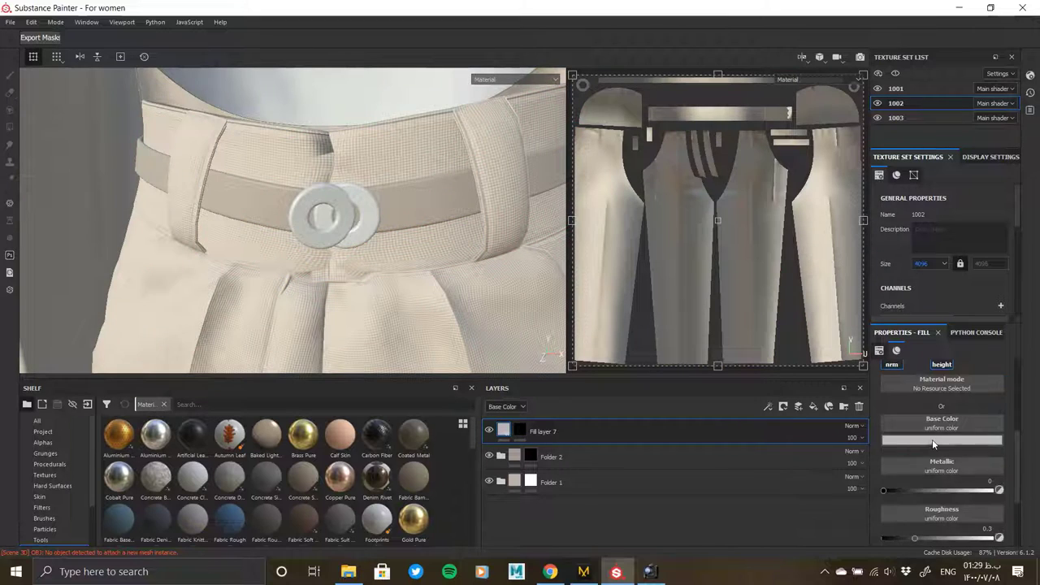
{"action": "left_click", "coordinate": [941, 407]}
{"action": "left_click_drag", "start_coordinate": [900, 487], "coordinate": [892, 460]}
{"action": "scroll", "coordinate": [891, 459], "scroll_direction": "down", "scroll_amount": 1}
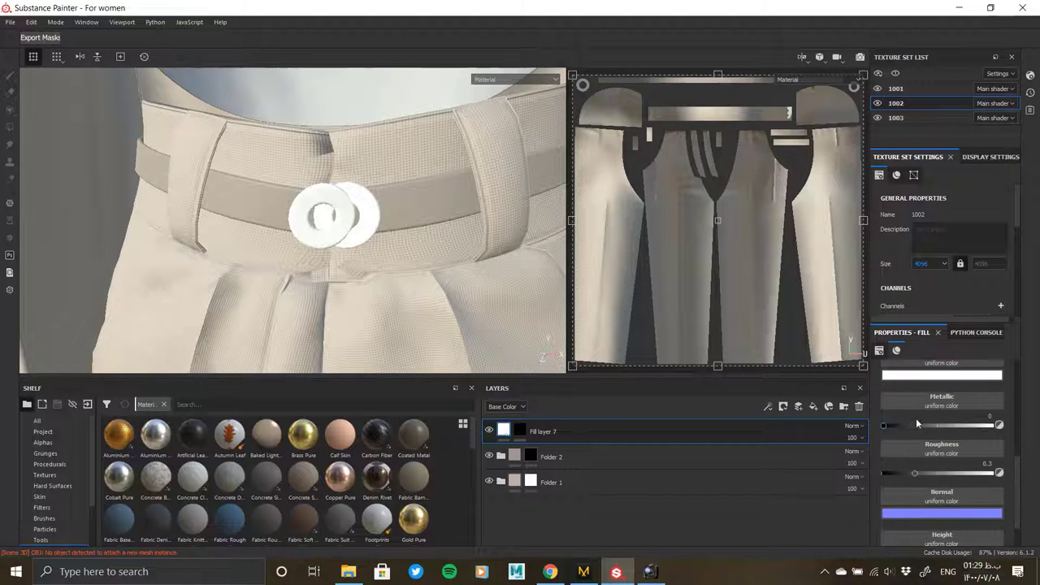
{"action": "left_click_drag", "start_coordinate": [916, 423], "coordinate": [998, 425]}
{"action": "left_click_drag", "start_coordinate": [921, 473], "coordinate": [902, 471]}
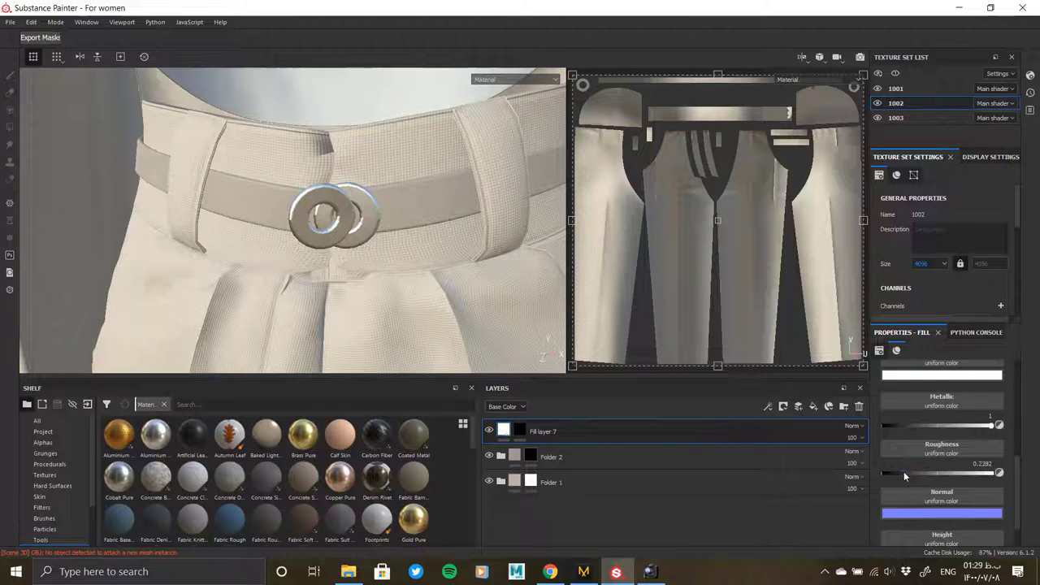
- Tint the buckle's base colour to a desaturated silver grey
{"action": "scroll", "coordinate": [913, 471], "scroll_direction": "up", "scroll_amount": 3}
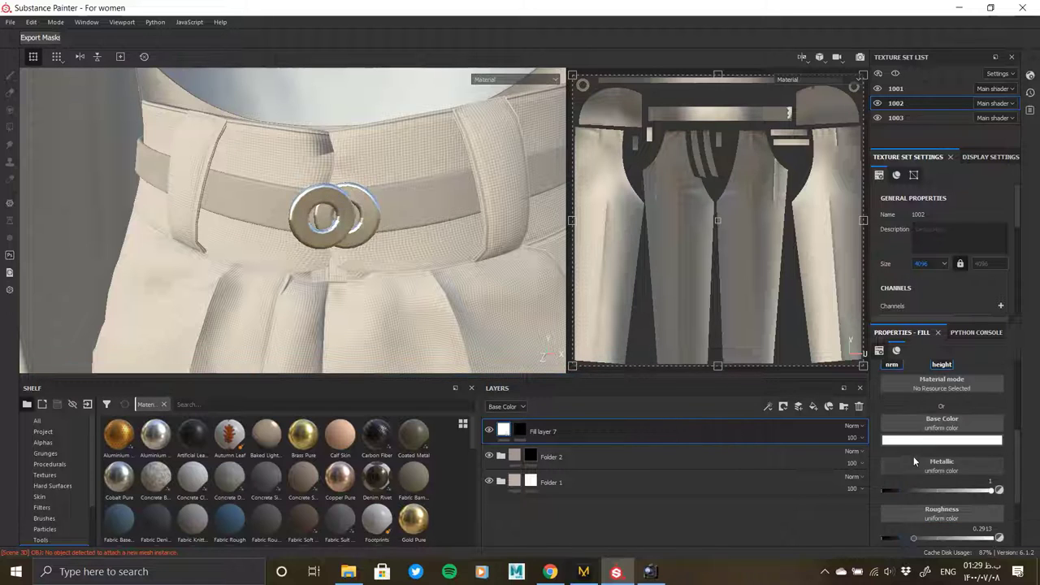
{"action": "left_click", "coordinate": [913, 441]}
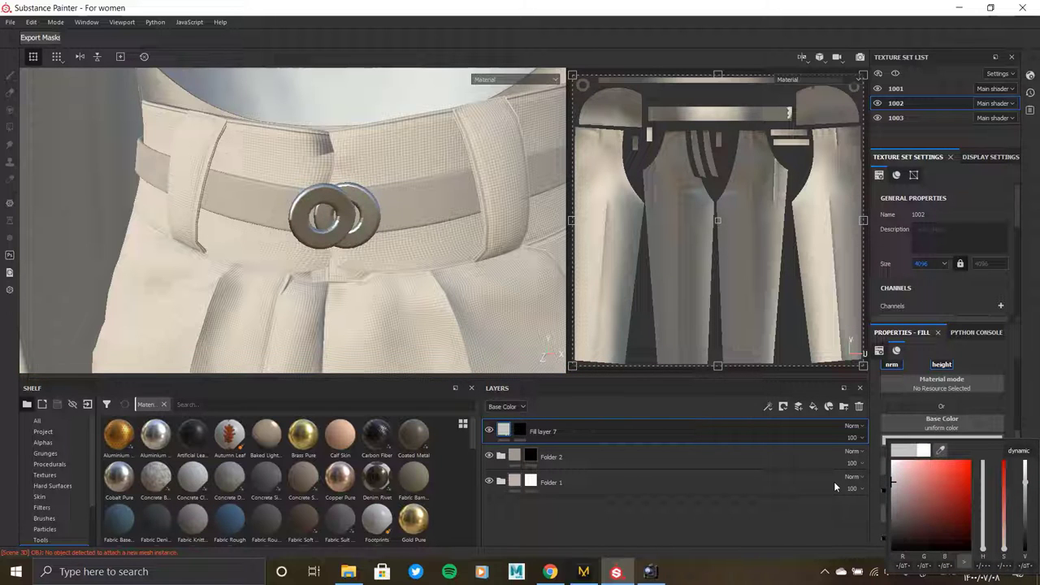
{"action": "left_click", "coordinate": [898, 450]}
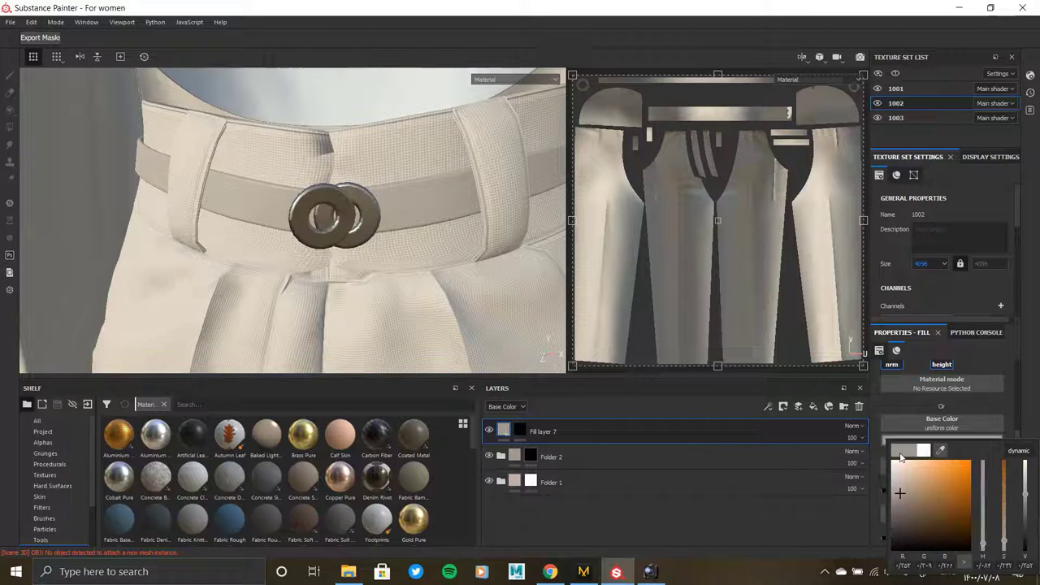
{"action": "left_click", "coordinate": [1011, 520]}
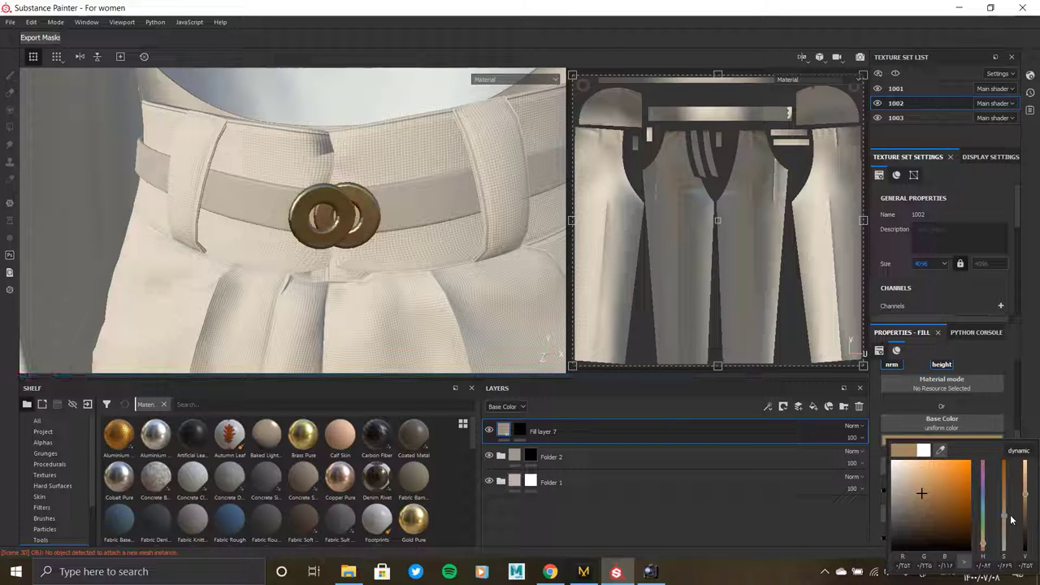
{"action": "left_click_drag", "start_coordinate": [1014, 542], "coordinate": [1015, 546]}
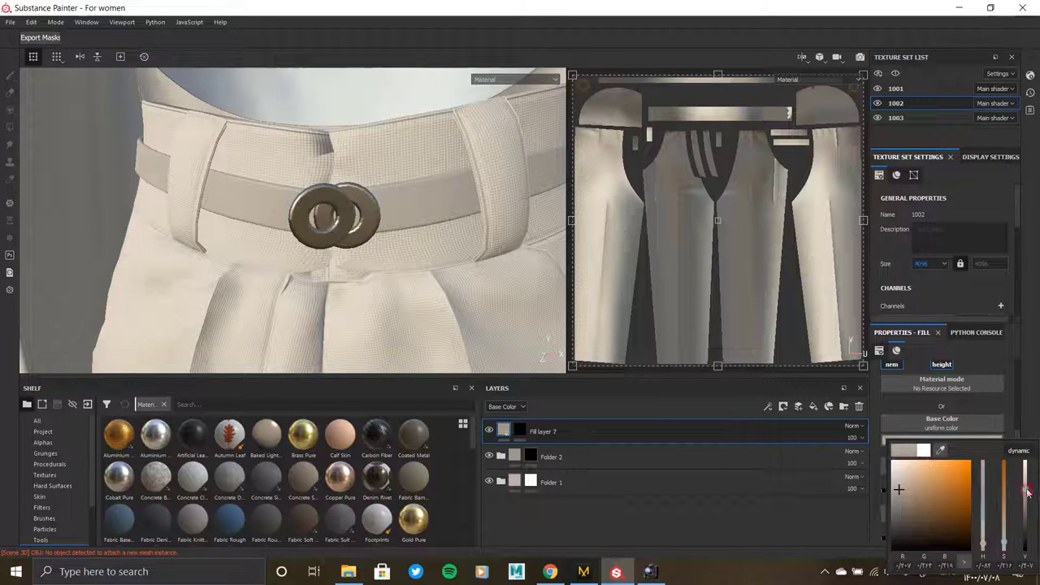
{"action": "left_click", "coordinate": [372, 294]}
- Look over the whole suit, then switch to texture set 1003
{"action": "mouse_move", "coordinate": [353, 282]}
{"action": "left_mouse_down", "text": "alt"}
{"action": "mouse_move", "coordinate": [336, 278]}
{"action": "mouse_move", "coordinate": [360, 269]}
{"action": "mouse_move", "coordinate": [494, 292]}
{"action": "mouse_move", "coordinate": [485, 328]}
{"action": "left_mouse_up", "text": "alt"}
{"action": "right_click_drag", "start_coordinate": [352, 297], "coordinate": [353, 244], "text": "alt"}
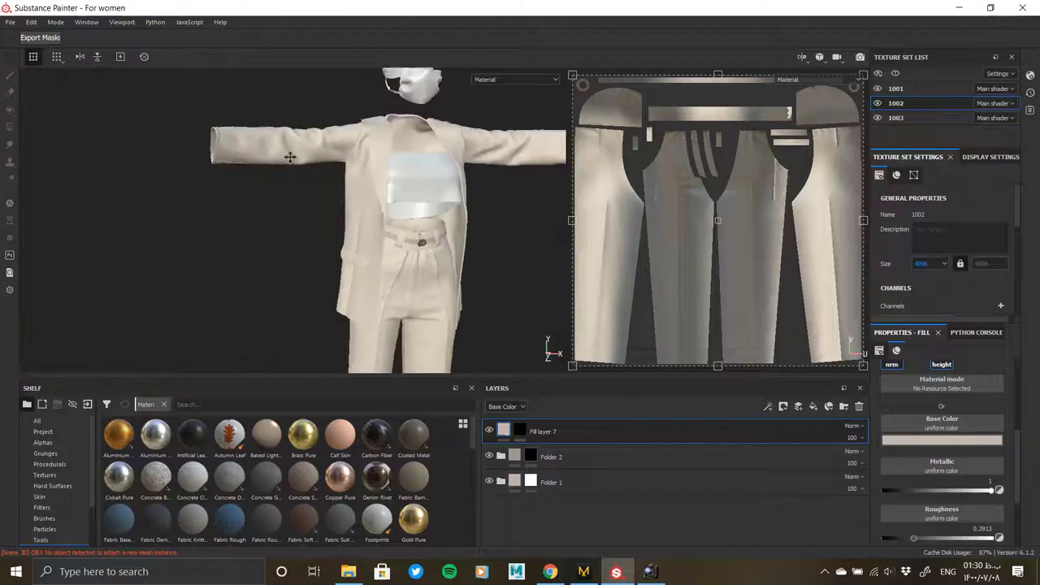
{"action": "mouse_move", "coordinate": [353, 244]}
{"action": "middle_mouse_down", "text": "alt"}
{"action": "mouse_move", "coordinate": [406, 63]}
{"action": "mouse_move", "coordinate": [399, 281]}
{"action": "middle_mouse_up", "text": "alt"}
{"action": "mouse_move", "coordinate": [399, 281]}
{"action": "left_mouse_down", "text": "alt"}
{"action": "mouse_move", "coordinate": [223, 228]}
{"action": "mouse_move", "coordinate": [426, 200]}
{"action": "left_mouse_up", "text": "alt"}
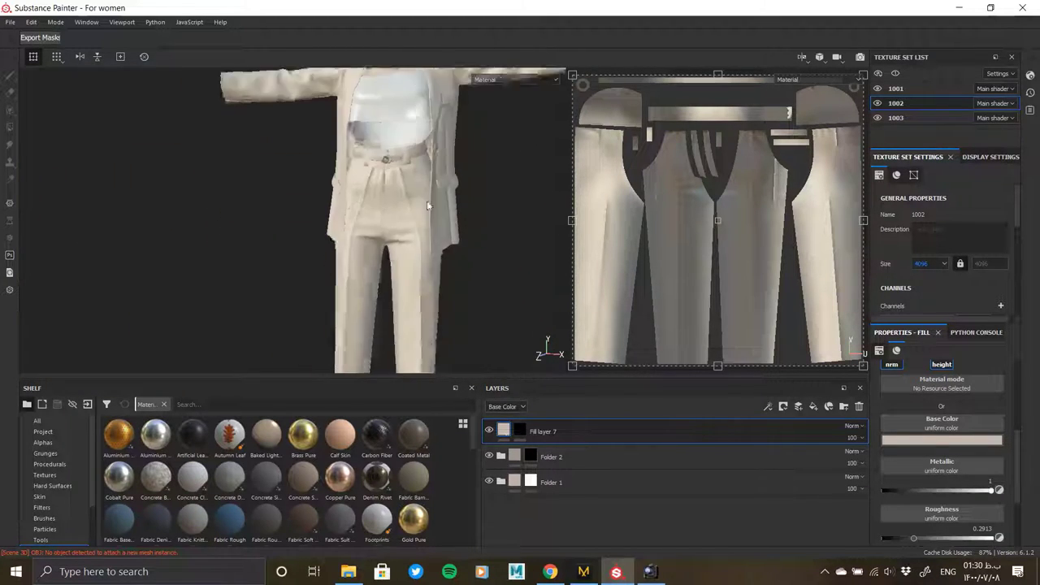
{"action": "mouse_move", "coordinate": [426, 200]}
{"action": "right_mouse_down", "text": "alt"}
{"action": "mouse_move", "coordinate": [417, 251]}
{"action": "mouse_move", "coordinate": [3, 144]}
{"action": "right_mouse_up", "text": "alt"}
{"action": "left_click_drag", "start_coordinate": [2, 144], "coordinate": [869, 101], "text": "alt"}
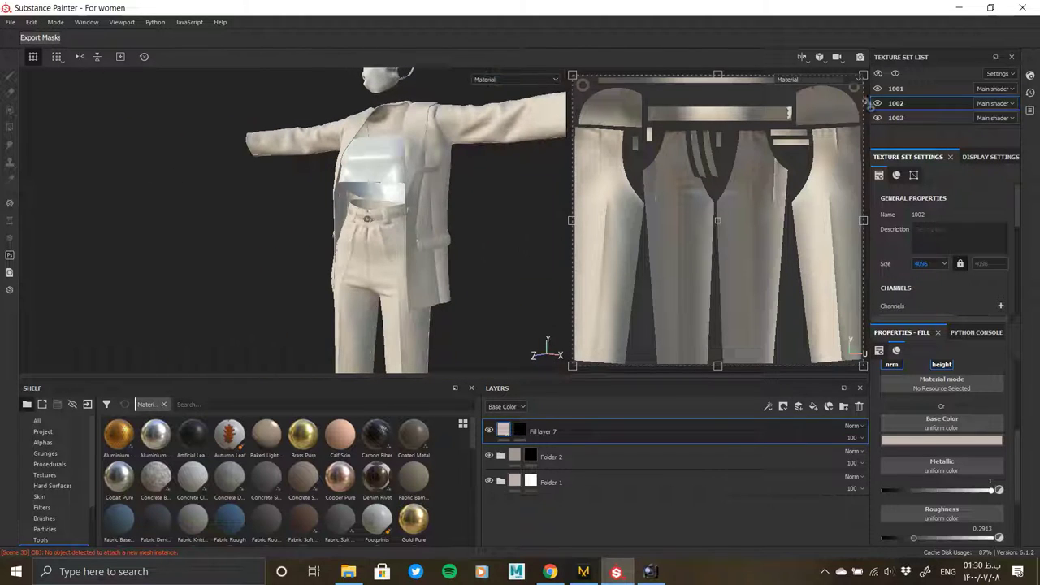
{"action": "left_click", "coordinate": [893, 117]}
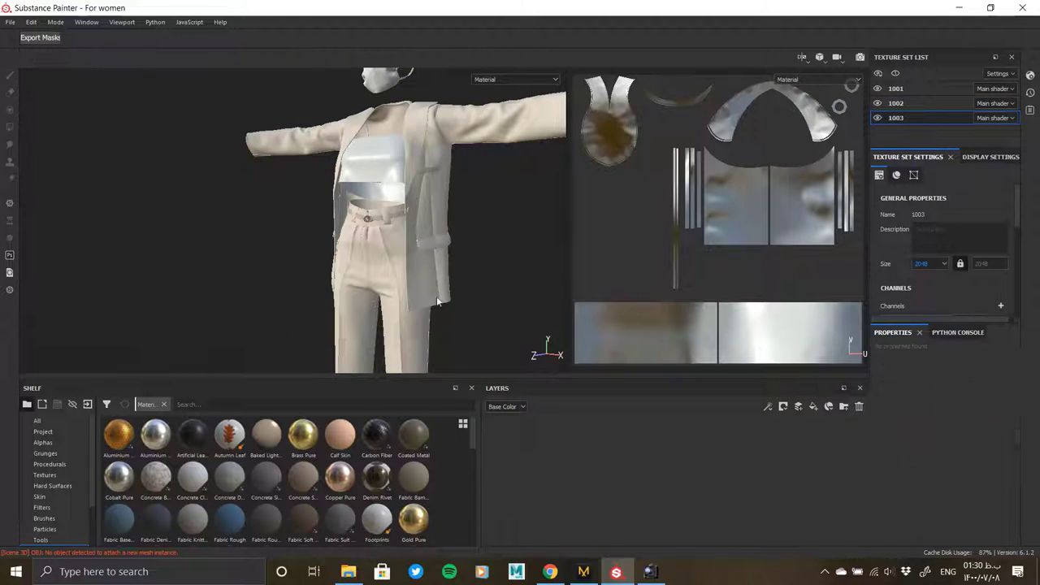
- Open the pink top reference JPG in the image viewer beside Substance Painter
{"action": "left_click", "coordinate": [349, 571]}
{"action": "double_click", "coordinate": [724, 150]}
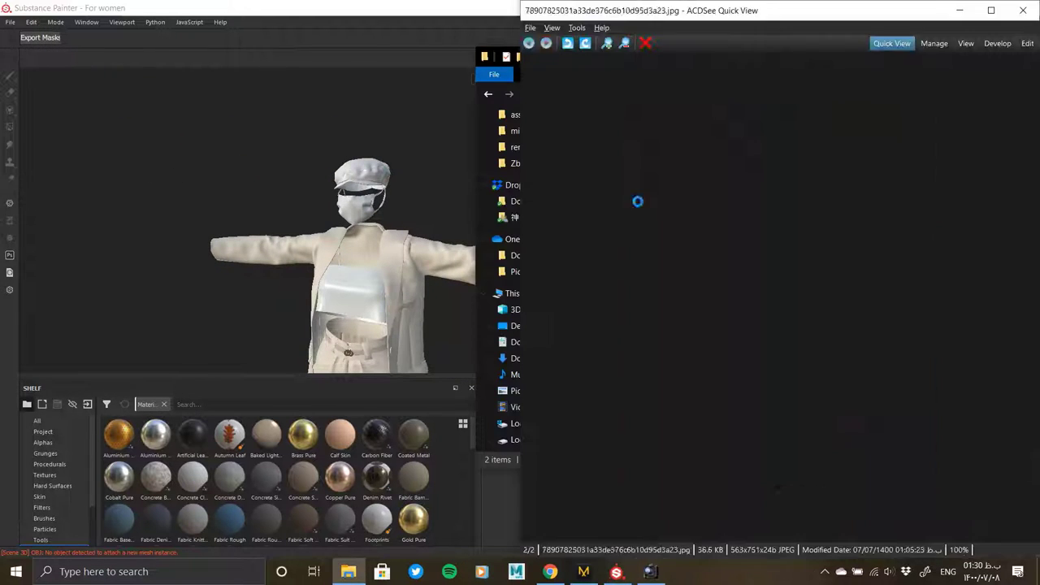
{"action": "left_click", "coordinate": [455, 31]}
{"action": "key", "text": "alt+Tab"}
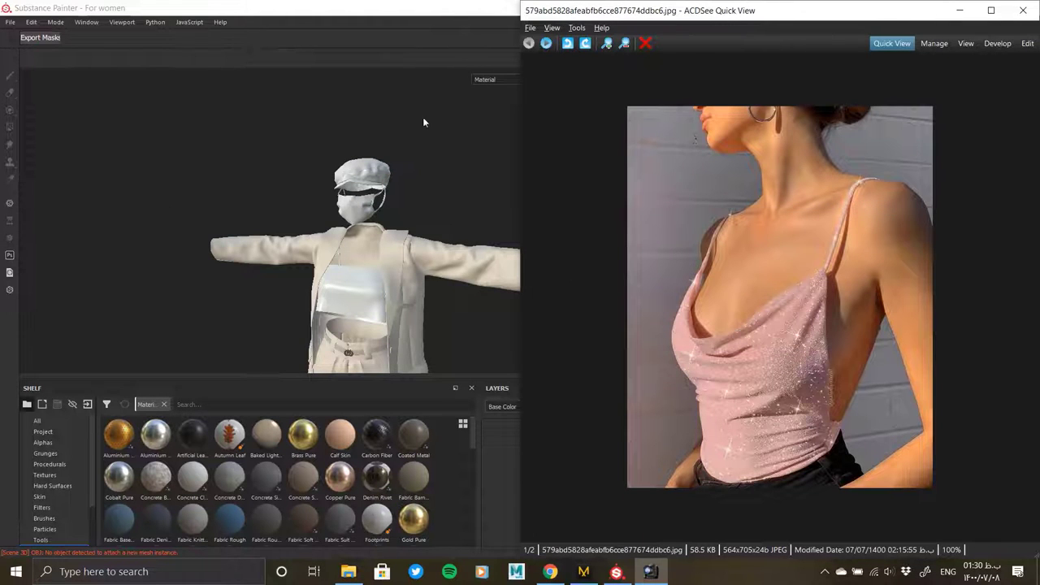
{"action": "left_click", "coordinate": [448, 14]}
- Add a layer folder for the top and place Painter beside the reference photo
{"action": "scroll", "coordinate": [365, 216], "scroll_direction": "up", "scroll_amount": 5}
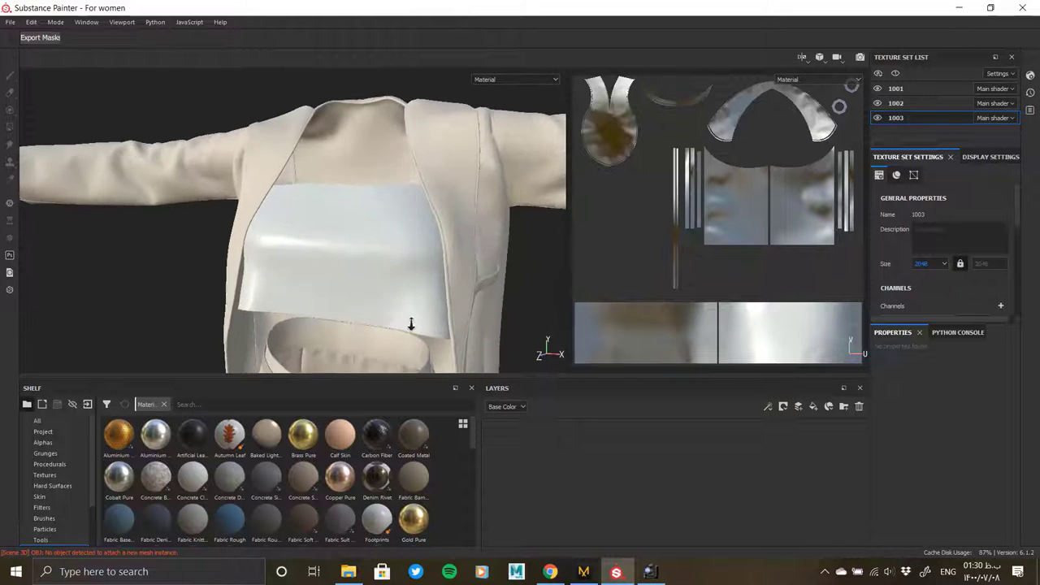
{"action": "mouse_move", "coordinate": [408, 325]}
{"action": "middle_mouse_down"}
{"action": "mouse_move", "coordinate": [369, 163]}
{"action": "mouse_move", "coordinate": [370, 195]}
{"action": "middle_mouse_up"}
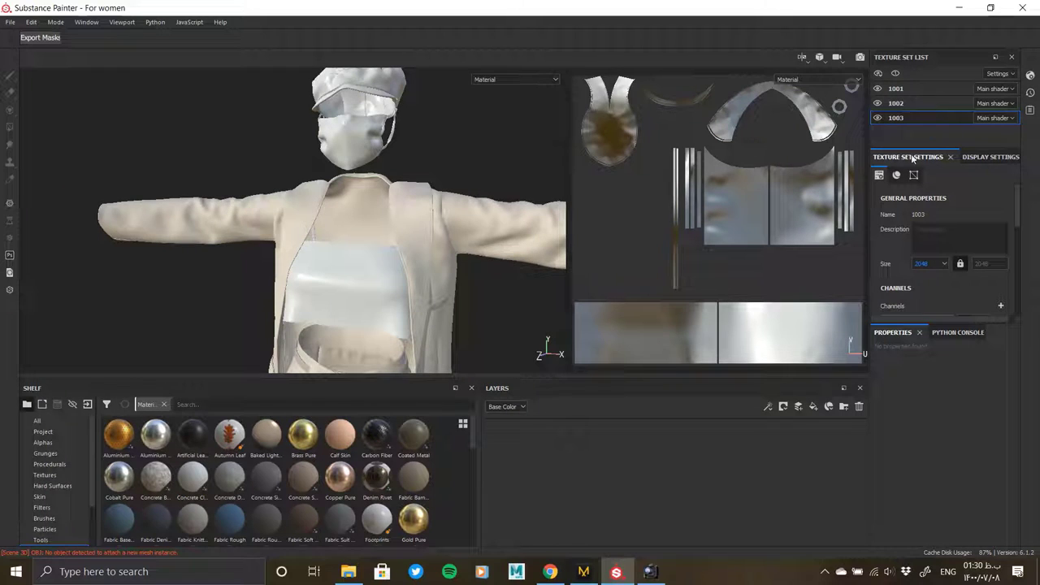
{"action": "left_click", "coordinate": [843, 408]}
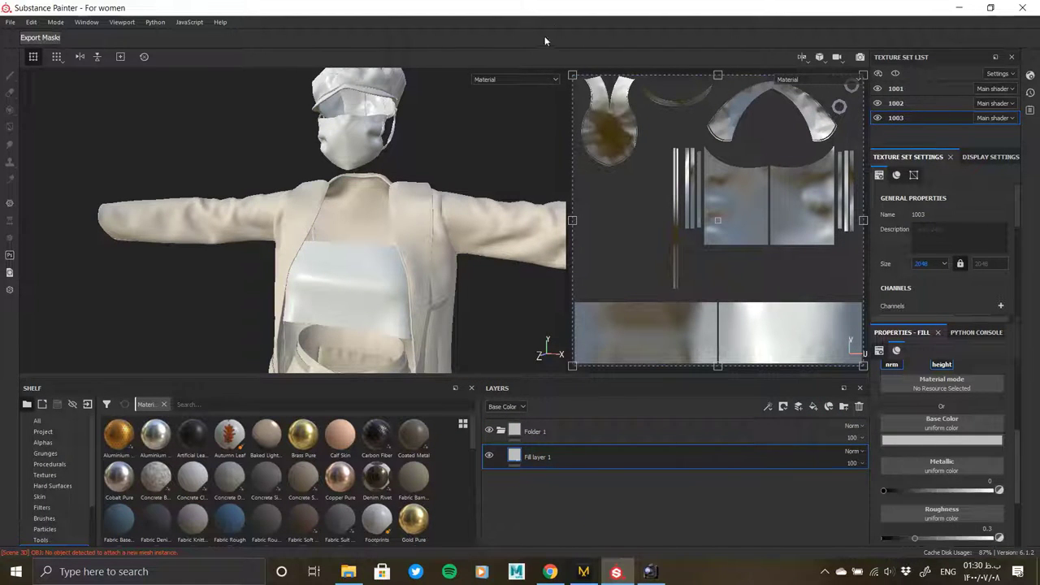
{"action": "left_click_drag", "start_coordinate": [573, 9], "coordinate": [4, 73]}
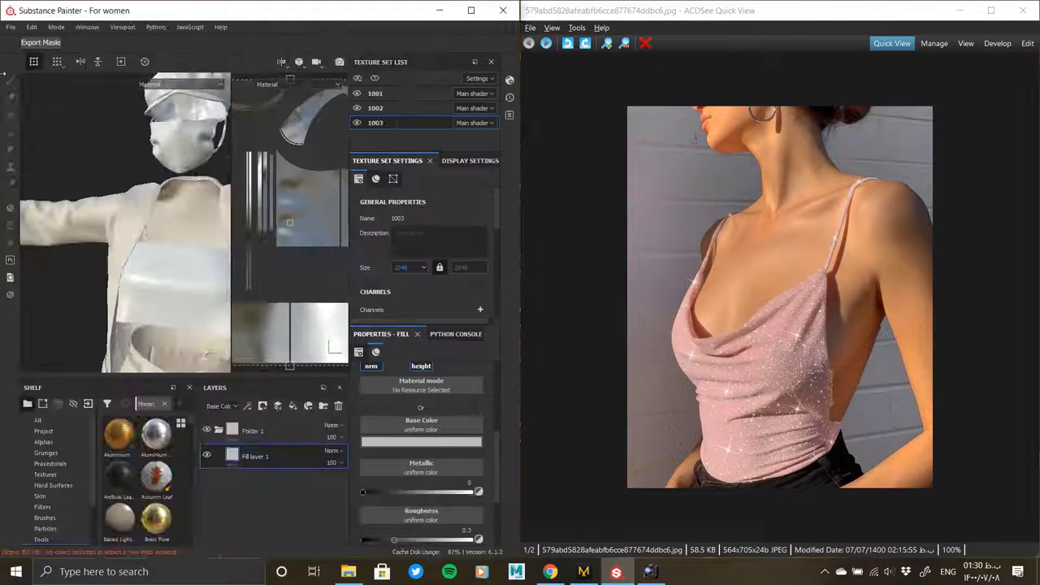
- Give Fill layer 1 a pink base colour, lightening and fine-tuning its hue
{"action": "left_click", "coordinate": [420, 442]}
{"action": "left_click_drag", "start_coordinate": [467, 504], "coordinate": [447, 475]}
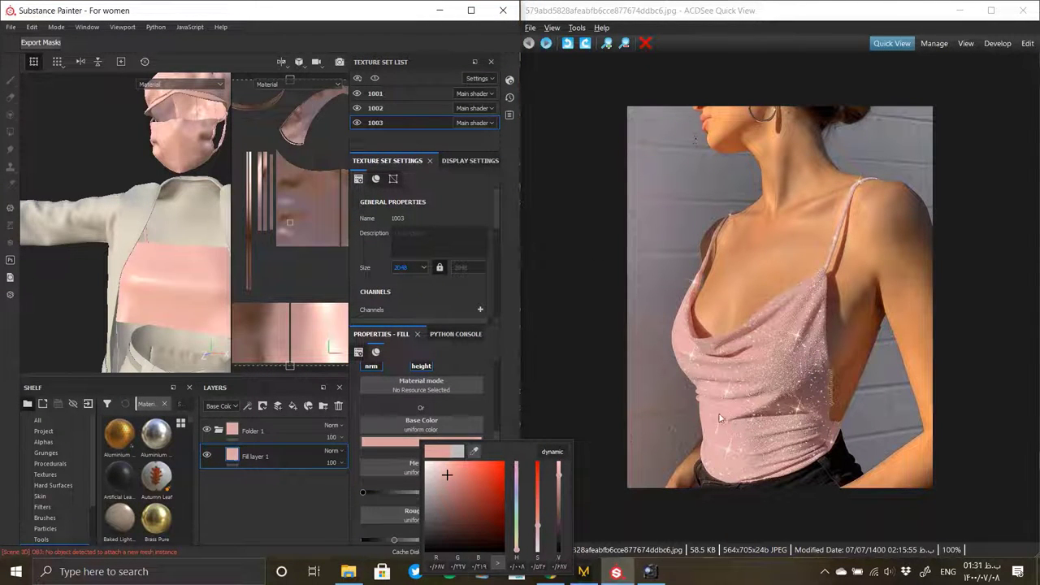
{"action": "left_click", "coordinate": [470, 10]}
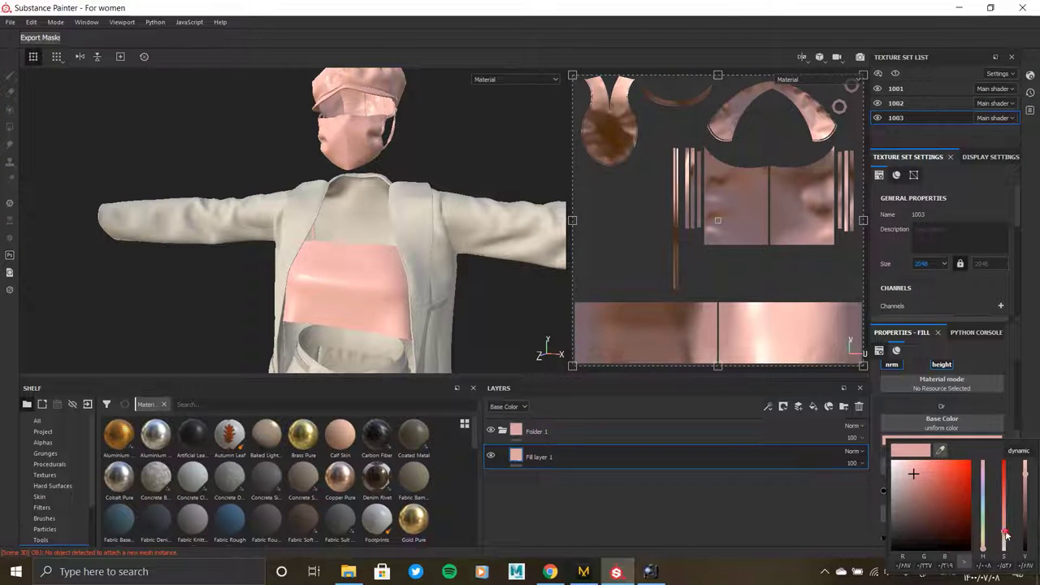
{"action": "left_click_drag", "start_coordinate": [1005, 534], "coordinate": [1004, 537]}
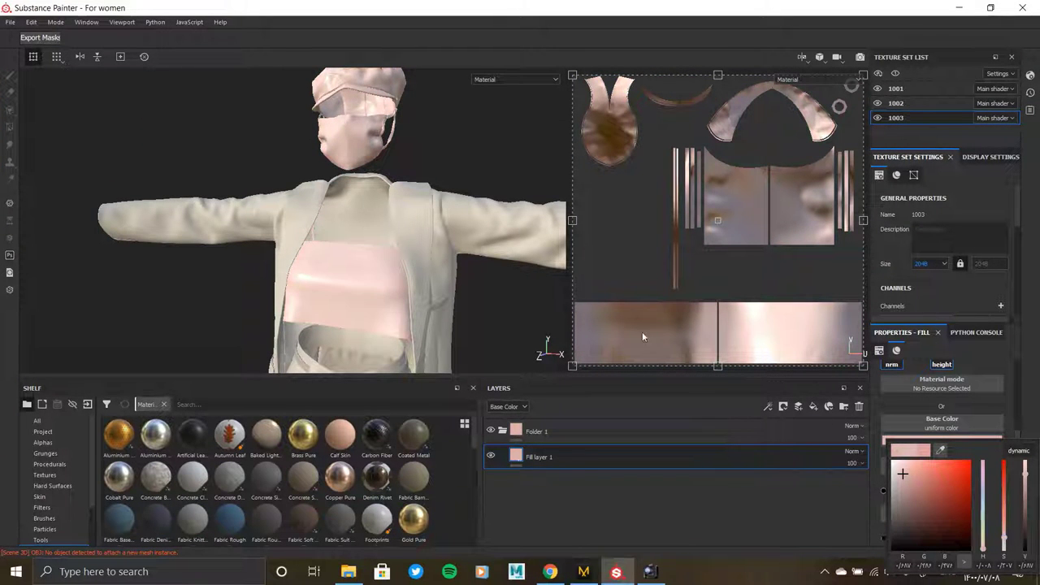
{"action": "scroll", "coordinate": [324, 187], "scroll_direction": "up", "scroll_amount": 3}
{"action": "scroll", "coordinate": [325, 157], "scroll_direction": "up", "scroll_amount": 3}
{"action": "scroll", "coordinate": [325, 158], "scroll_direction": "up", "scroll_amount": 2}
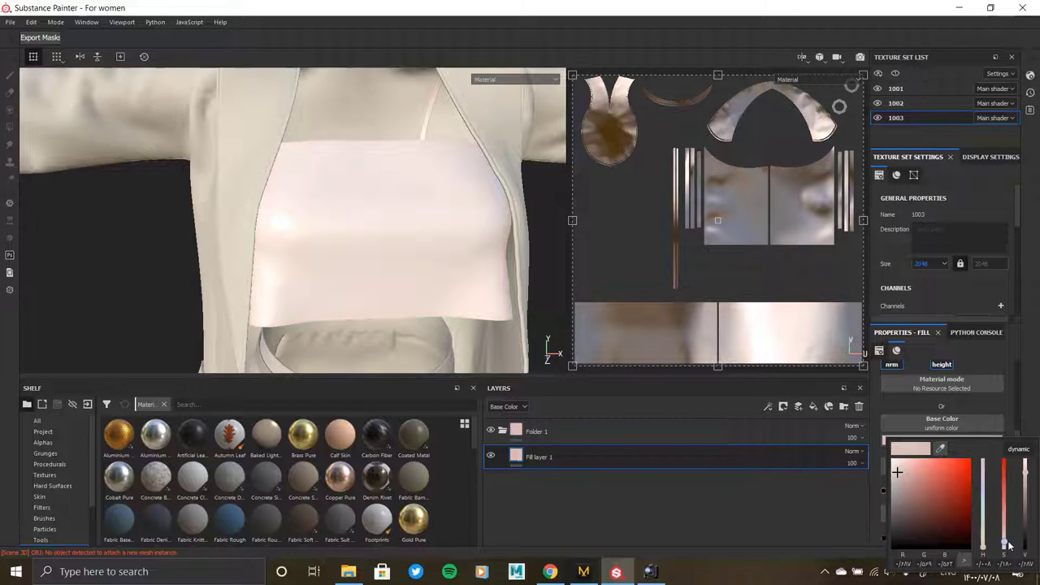
{"action": "left_click_drag", "start_coordinate": [983, 543], "coordinate": [984, 550]}
{"action": "left_click_drag", "start_coordinate": [1026, 487], "coordinate": [1027, 479]}
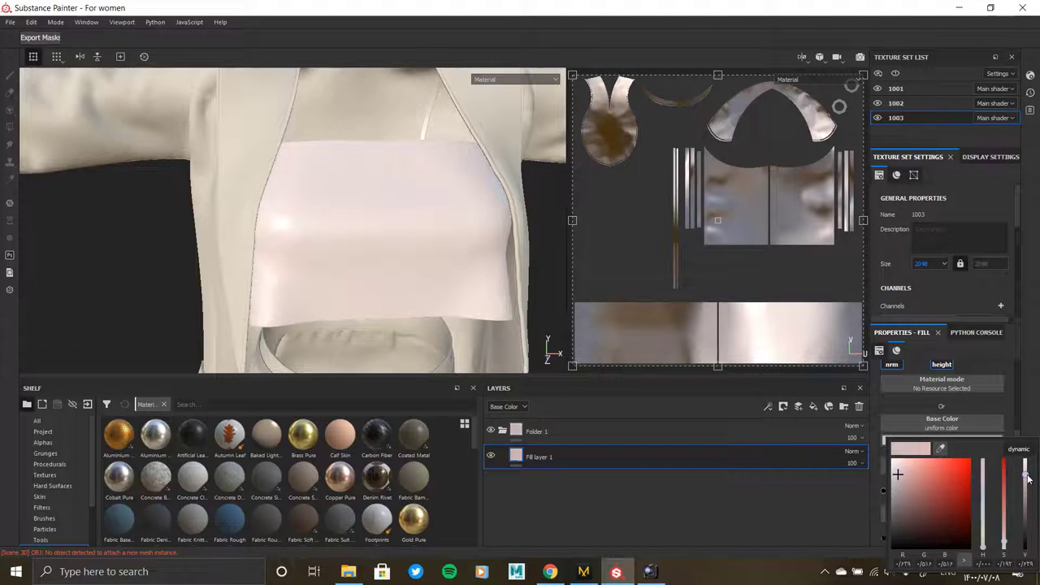
- Refine the top's colour to a very pale pink, checking it from several angles
{"action": "scroll", "coordinate": [420, 290], "scroll_direction": "down", "scroll_amount": 3}
{"action": "left_click_drag", "start_coordinate": [367, 264], "coordinate": [399, 147], "text": "alt"}
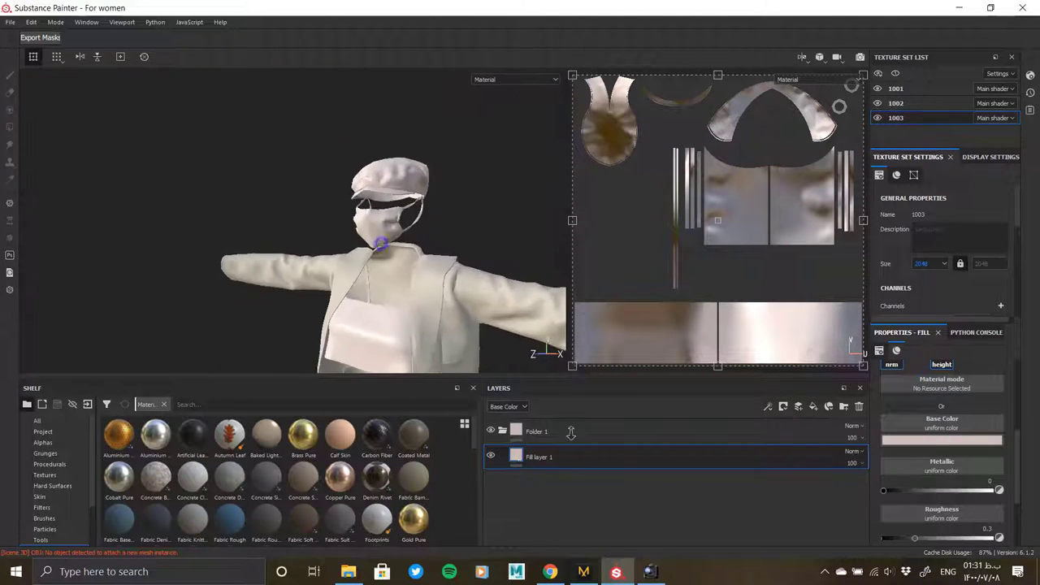
{"action": "scroll", "coordinate": [399, 147], "scroll_direction": "up", "scroll_amount": 3}
{"action": "scroll", "coordinate": [399, 147], "scroll_direction": "up", "scroll_amount": 2}
{"action": "left_click", "coordinate": [941, 440]}
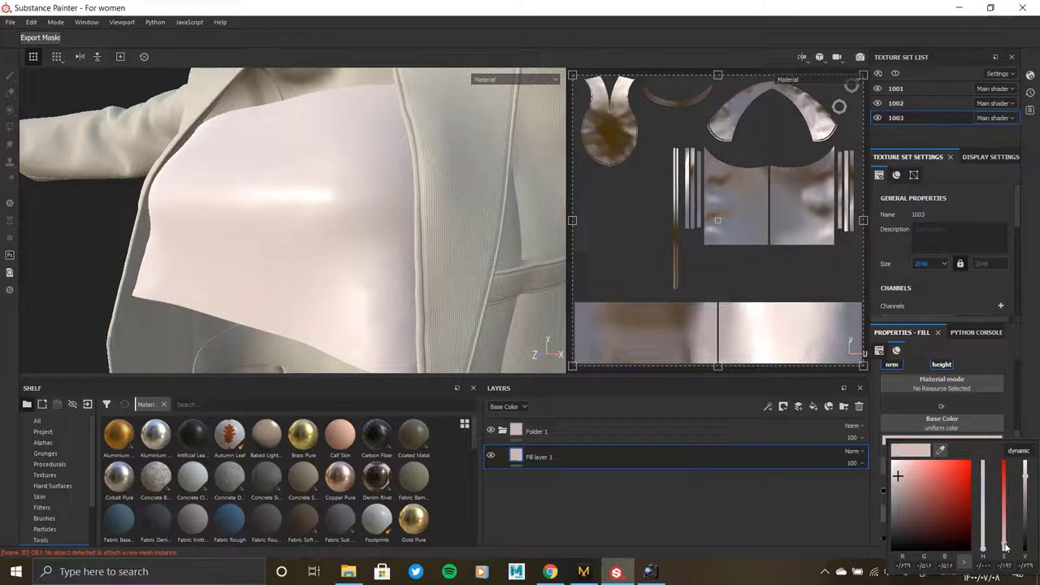
{"action": "left_click_drag", "start_coordinate": [1005, 550], "coordinate": [1010, 560]}
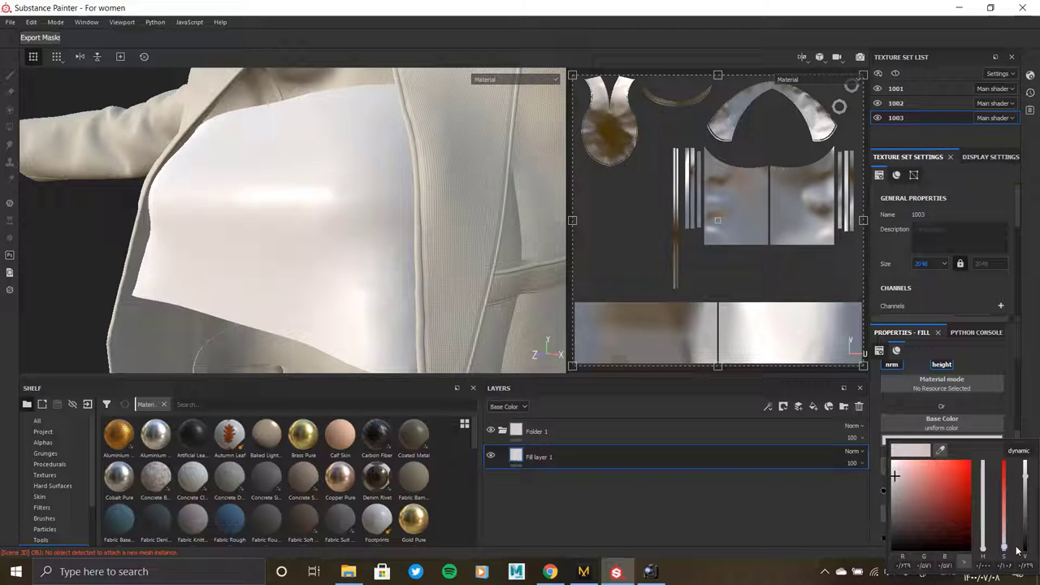
{"action": "scroll", "coordinate": [249, 198], "scroll_direction": "down", "scroll_amount": 3}
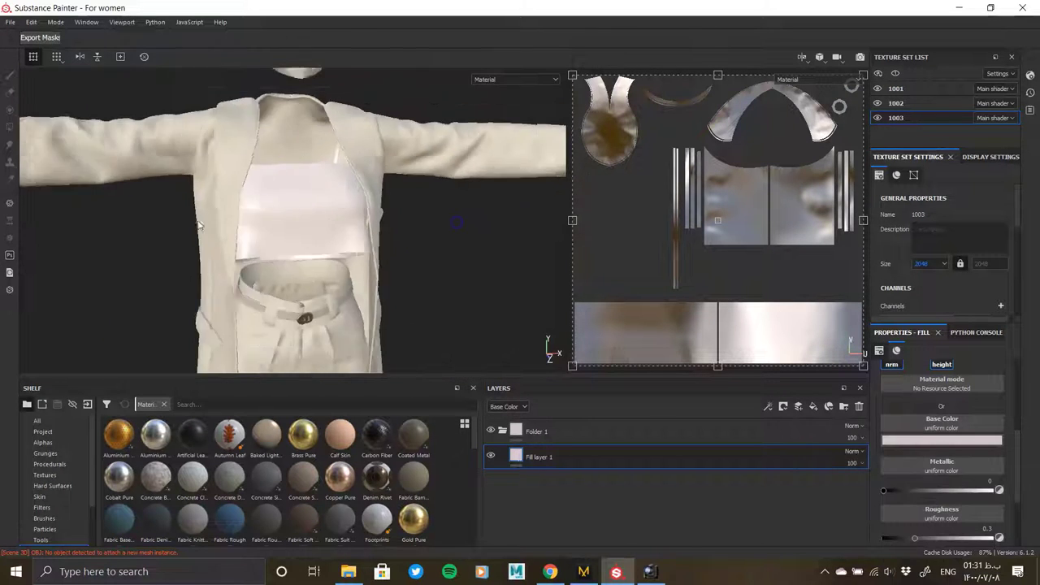
{"action": "mouse_move", "coordinate": [248, 197]}
{"action": "left_mouse_down", "text": "alt"}
{"action": "mouse_move", "coordinate": [358, 260]}
{"action": "mouse_move", "coordinate": [382, 259]}
{"action": "left_mouse_up", "text": "alt"}
{"action": "scroll", "coordinate": [358, 260], "scroll_direction": "down", "scroll_amount": 2}
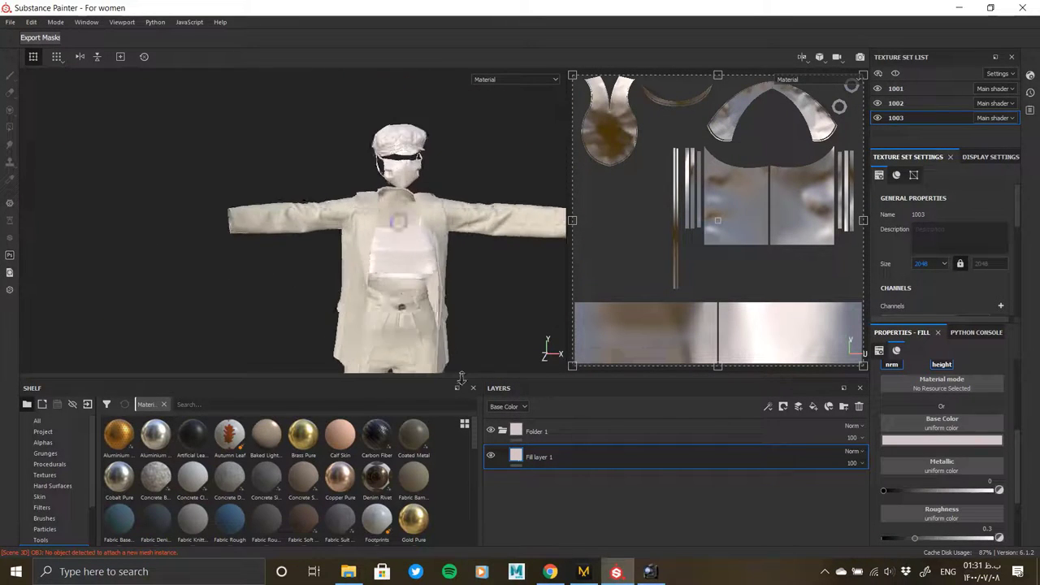
{"action": "scroll", "coordinate": [382, 244], "scroll_direction": "up", "scroll_amount": 4}
{"action": "left_click", "coordinate": [942, 440]}
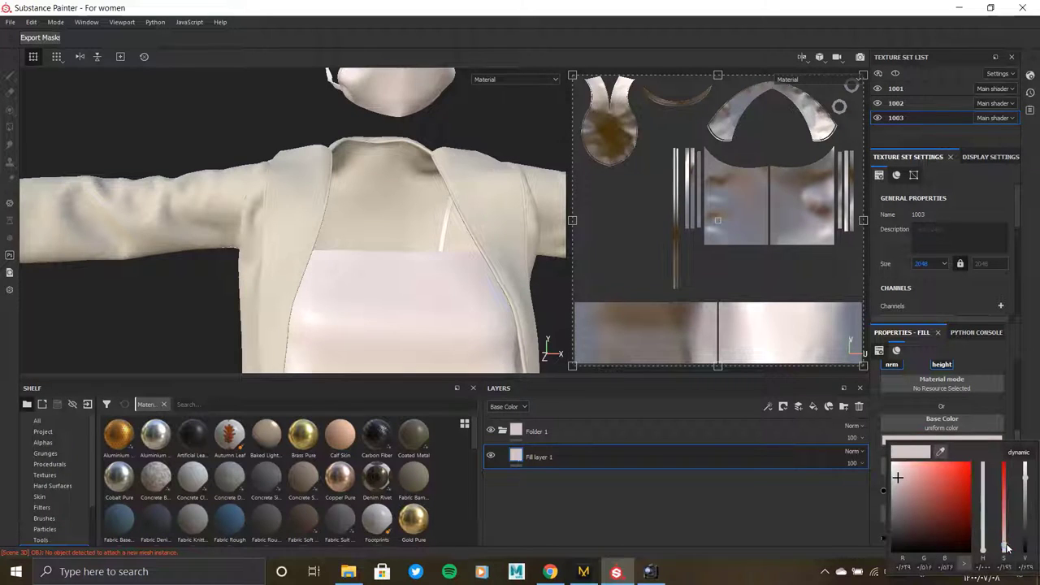
{"action": "left_click_drag", "start_coordinate": [1006, 549], "coordinate": [1014, 546]}
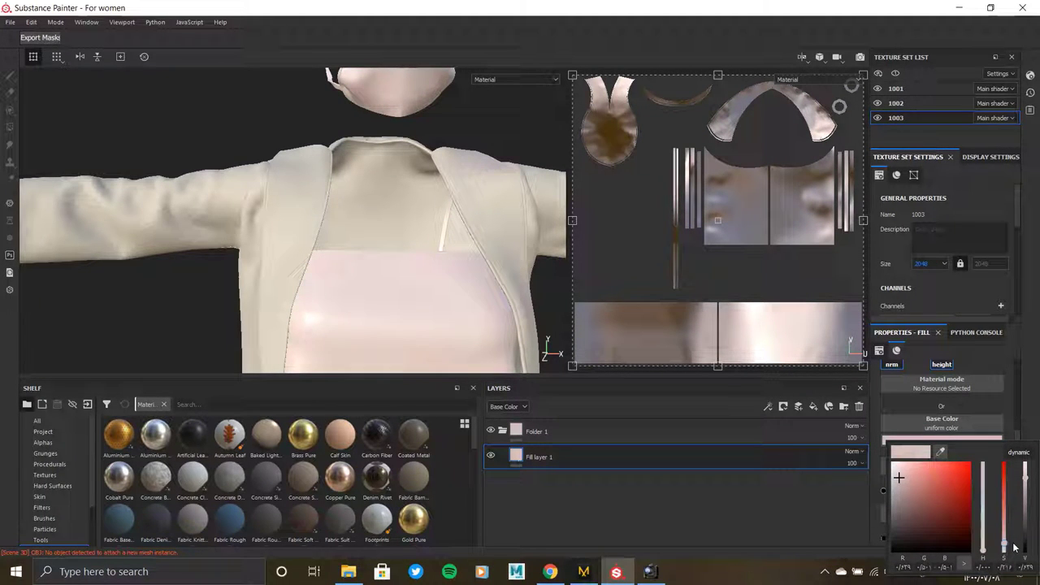
- Compare the top with the reference photo, then add Fill layer 2 above it
{"action": "scroll", "coordinate": [413, 299], "scroll_direction": "down", "scroll_amount": 5}
{"action": "scroll", "coordinate": [77, 158], "scroll_direction": "down", "scroll_amount": 3}
{"action": "mouse_move", "coordinate": [244, 227]}
{"action": "left_mouse_down", "text": "alt"}
{"action": "mouse_move", "coordinate": [328, 224]}
{"action": "mouse_move", "coordinate": [390, 235]}
{"action": "left_mouse_up", "text": "alt"}
{"action": "scroll", "coordinate": [365, 228], "scroll_direction": "up", "scroll_amount": 5}
{"action": "scroll", "coordinate": [433, 211], "scroll_direction": "up", "scroll_amount": 3}
{"action": "scroll", "coordinate": [926, 471], "scroll_direction": "down", "scroll_amount": 2}
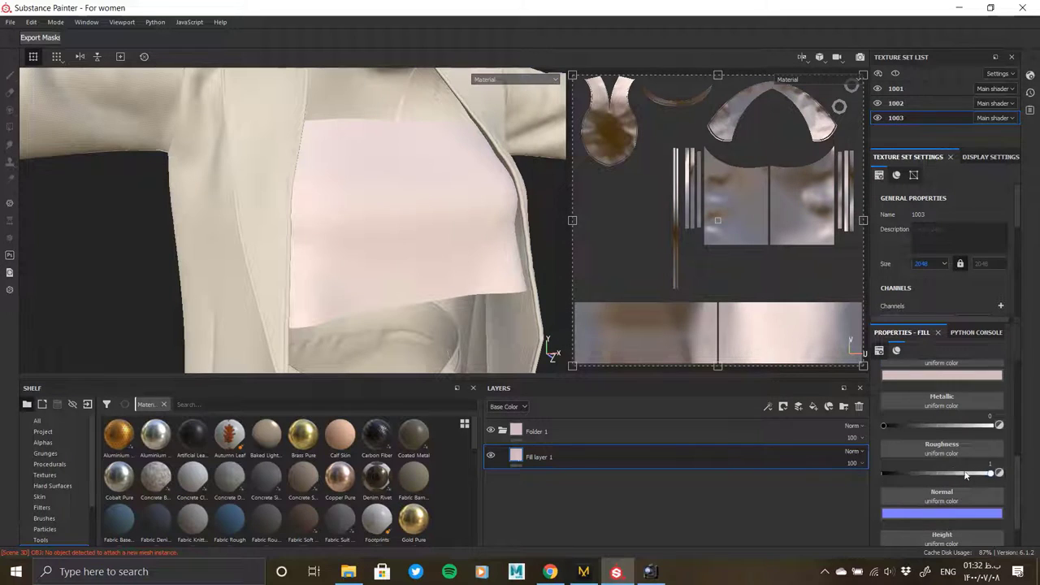
{"action": "left_click", "coordinate": [650, 571]}
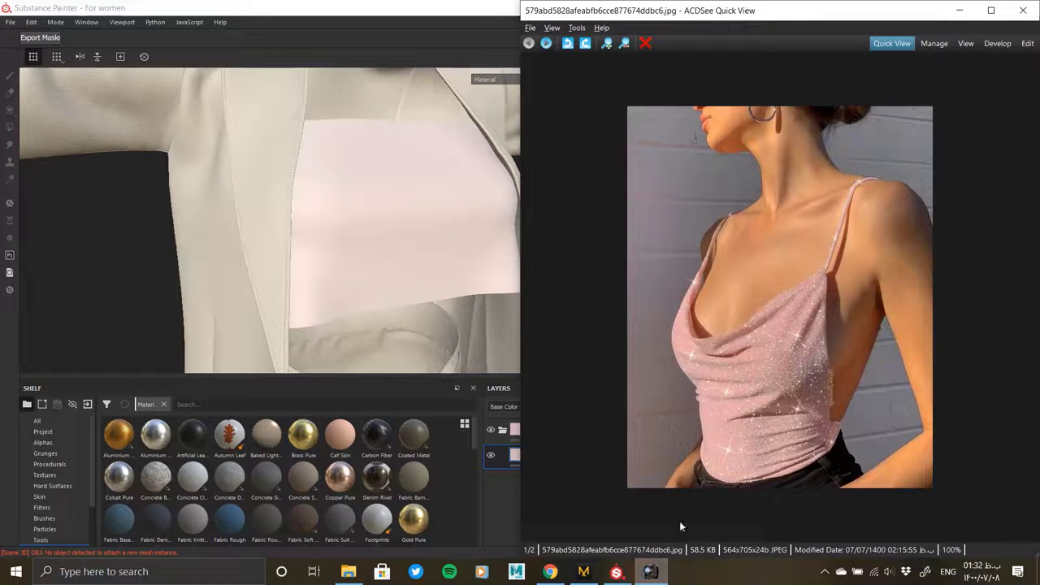
{"action": "left_click", "coordinate": [485, 13]}
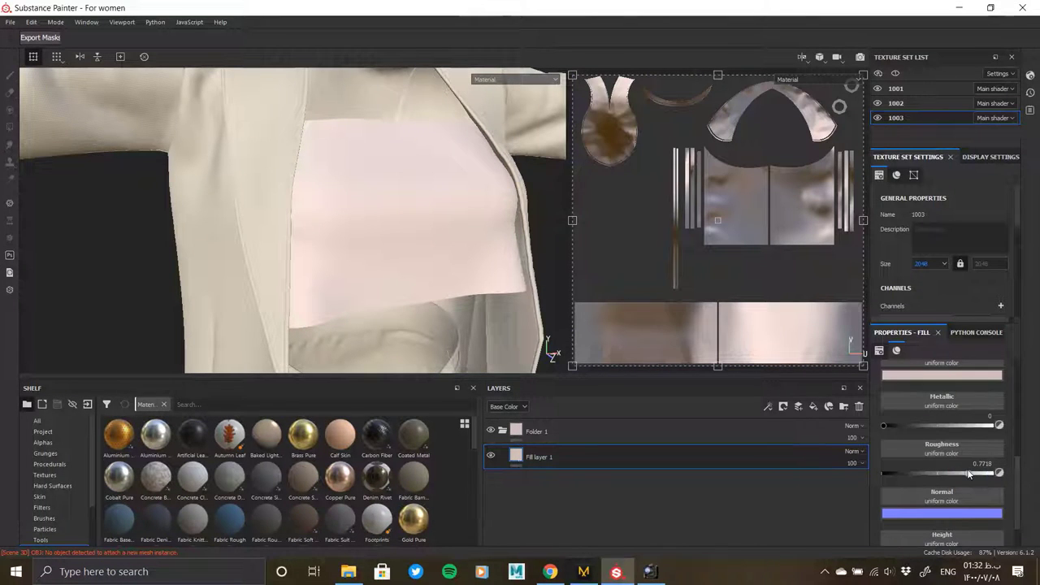
{"action": "left_click", "coordinate": [813, 406]}
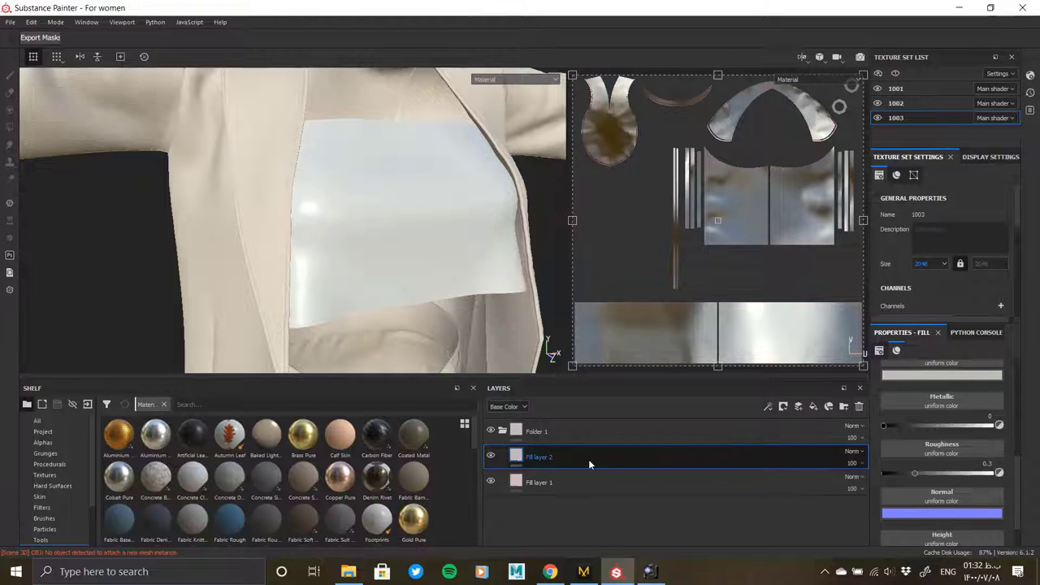
- Give Fill layer 2 a black mask with a fill effect
{"action": "scroll", "coordinate": [931, 422], "scroll_direction": "up", "scroll_amount": 3}
{"action": "scroll", "coordinate": [926, 455], "scroll_direction": "up", "scroll_amount": 2}
{"action": "scroll", "coordinate": [923, 487], "scroll_direction": "up", "scroll_amount": 2}
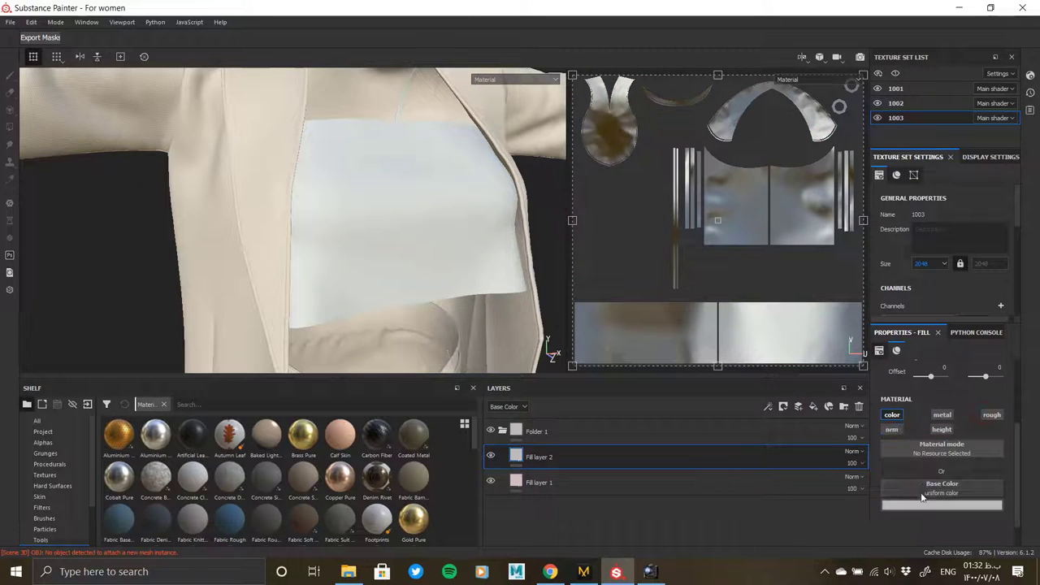
{"action": "left_click", "coordinate": [921, 505]}
{"action": "right_click", "coordinate": [555, 456]}
{"action": "left_click", "coordinate": [643, 194]}
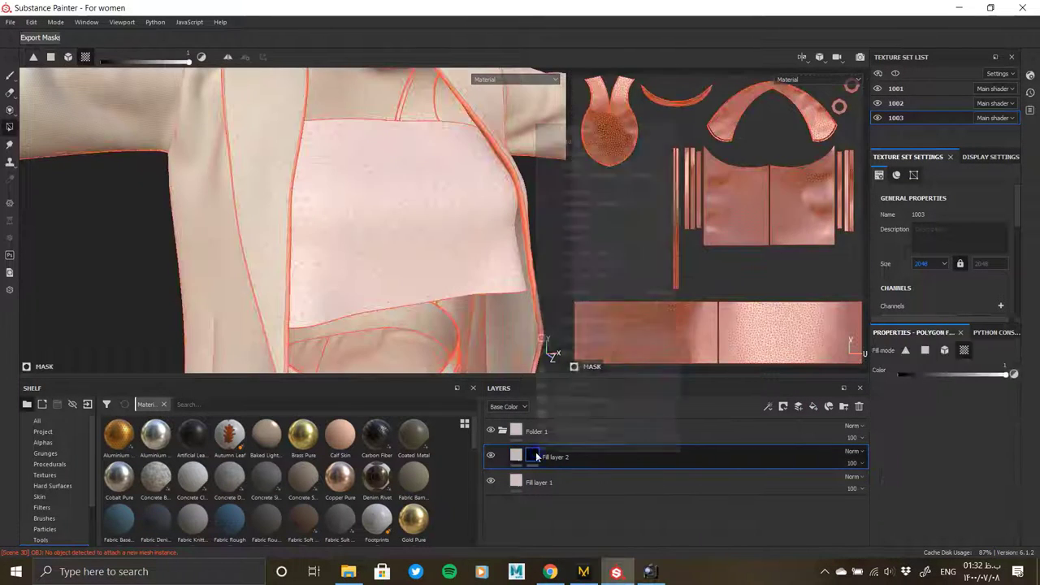
{"action": "right_click", "coordinate": [532, 456]}
{"action": "left_click", "coordinate": [569, 368]}
- Use the Weave 4 pattern as the mask's fill
{"action": "left_click", "coordinate": [941, 394]}
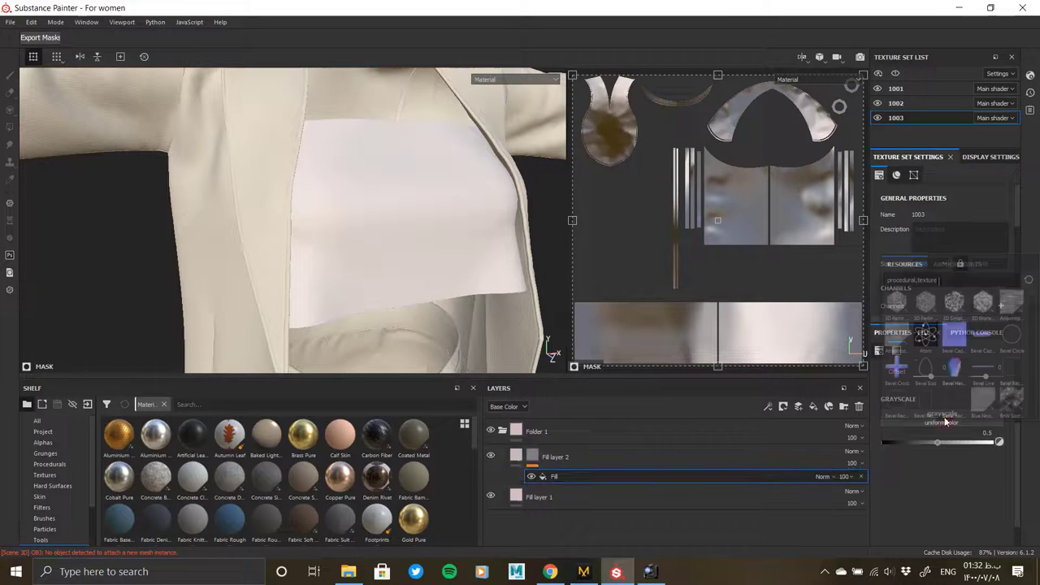
{"action": "scroll", "coordinate": [958, 368], "scroll_direction": "down", "scroll_amount": 3}
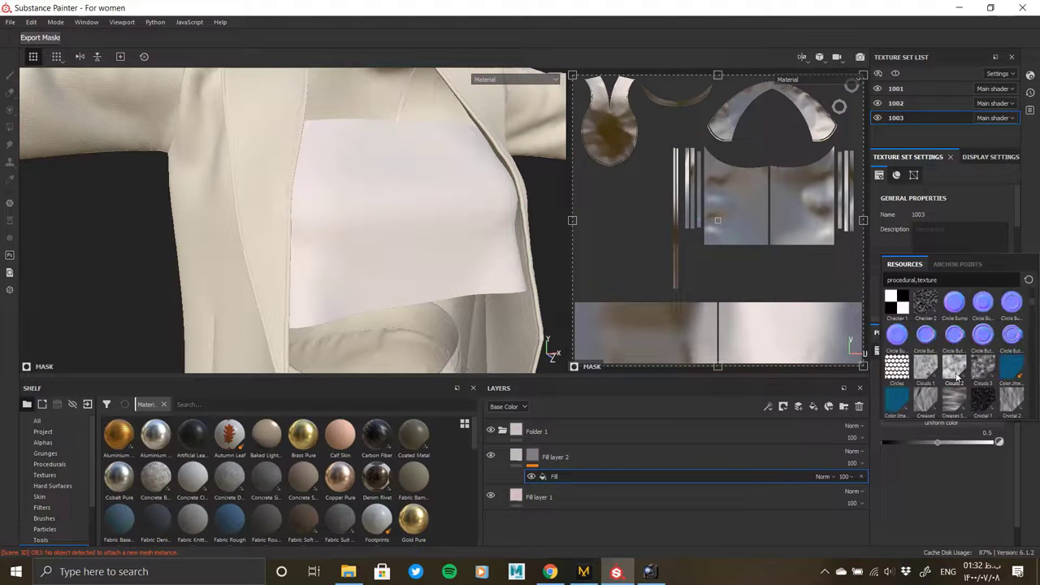
{"action": "scroll", "coordinate": [957, 377], "scroll_direction": "down", "scroll_amount": 5}
{"action": "scroll", "coordinate": [957, 377], "scroll_direction": "down", "scroll_amount": 5}
{"action": "scroll", "coordinate": [957, 376], "scroll_direction": "down", "scroll_amount": 5}
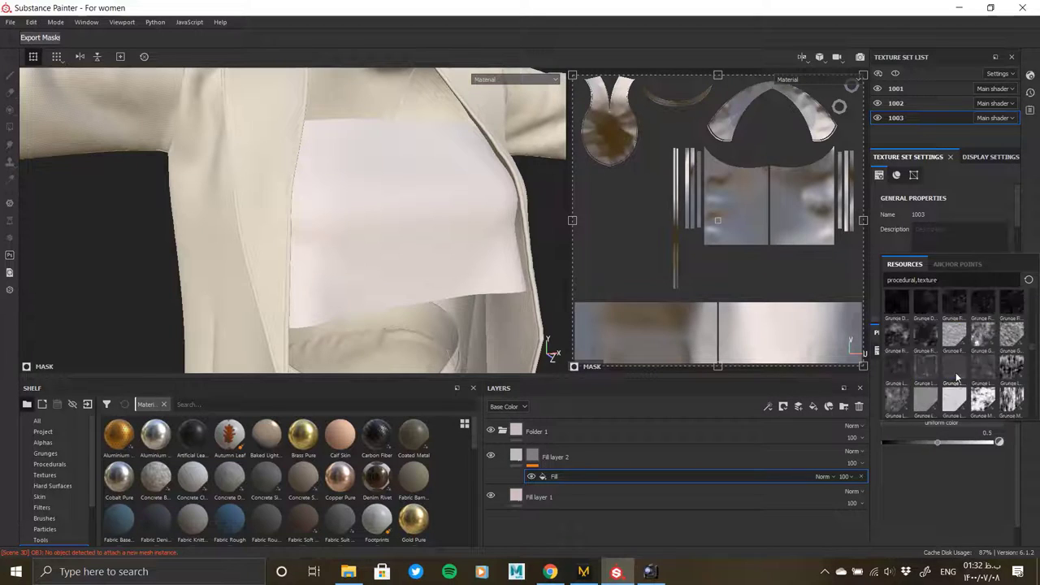
{"action": "scroll", "coordinate": [957, 376], "scroll_direction": "down", "scroll_amount": 5}
{"action": "scroll", "coordinate": [957, 376], "scroll_direction": "down", "scroll_amount": 5}
{"action": "scroll", "coordinate": [957, 378], "scroll_direction": "down", "scroll_amount": 5}
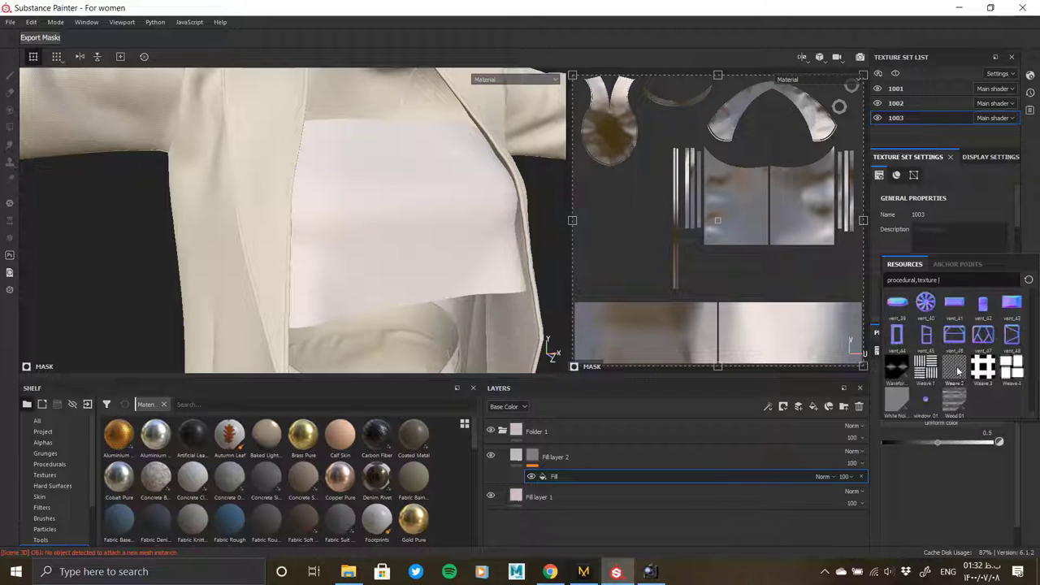
{"action": "left_click", "coordinate": [1012, 368]}
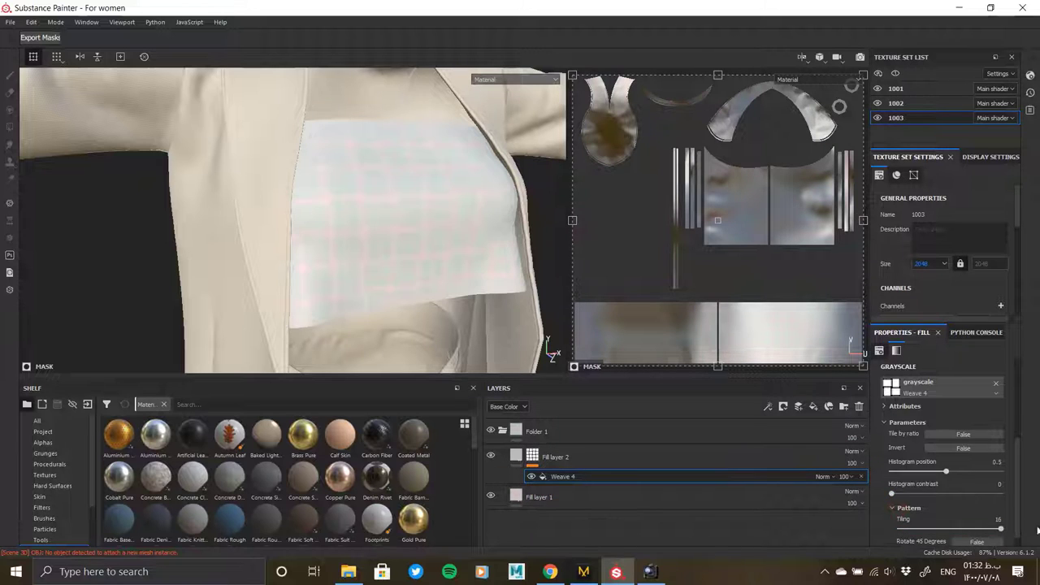
{"action": "scroll", "coordinate": [920, 452], "scroll_direction": "up", "scroll_amount": 2}
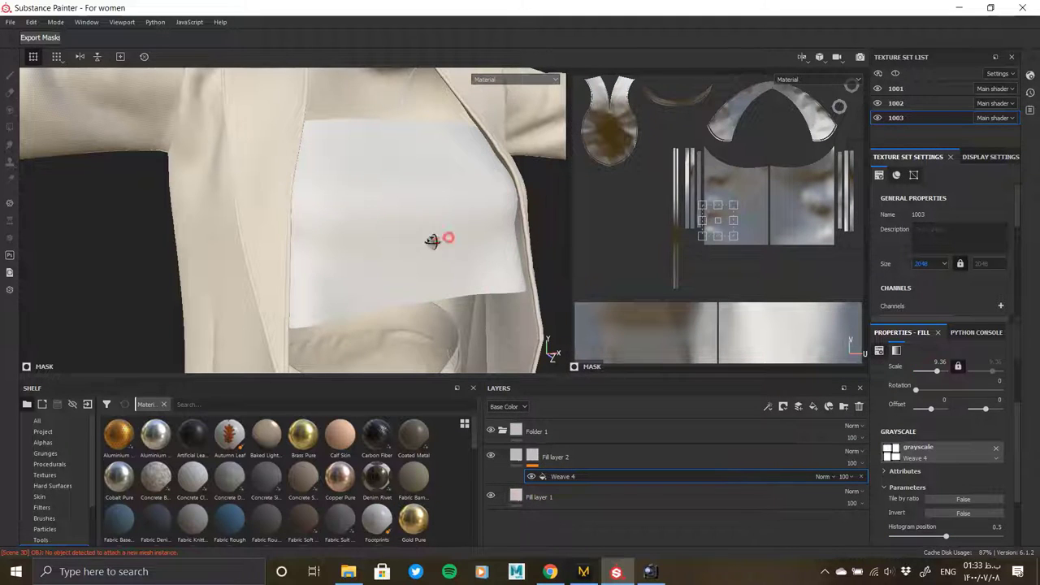
- Raise the Weave 4 mask's histogram position to 0.75
{"action": "left_click", "coordinate": [560, 456]}
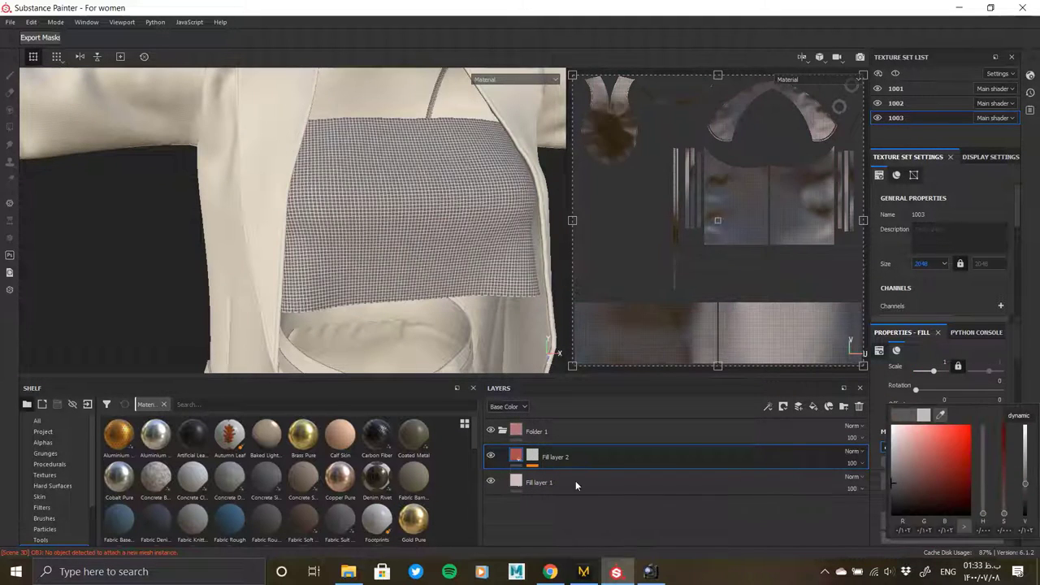
{"action": "scroll", "coordinate": [448, 218], "scroll_direction": "up", "scroll_amount": 5}
{"action": "left_click", "coordinate": [689, 475]}
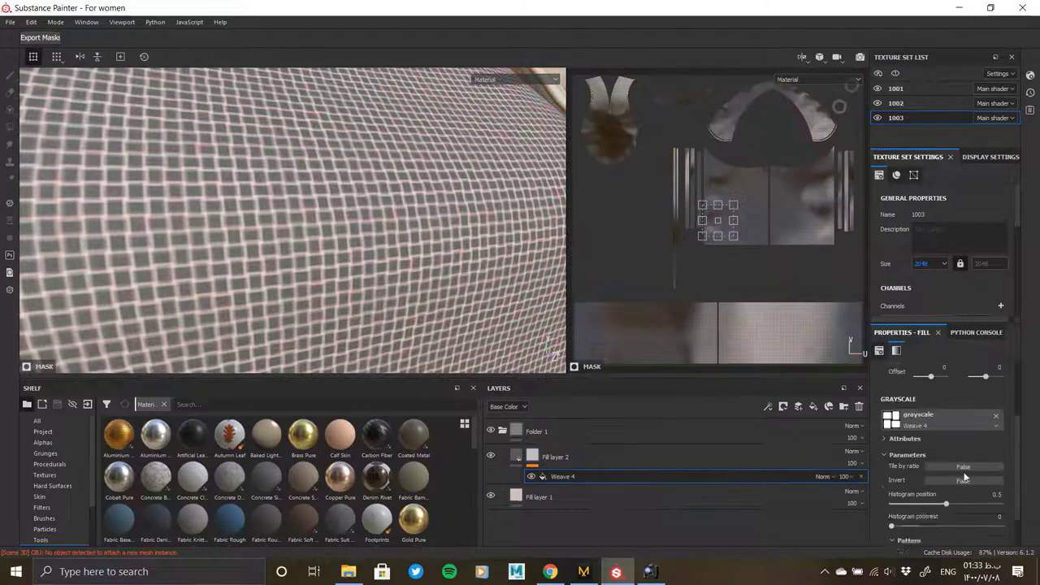
{"action": "scroll", "coordinate": [964, 477], "scroll_direction": "down", "scroll_amount": 2}
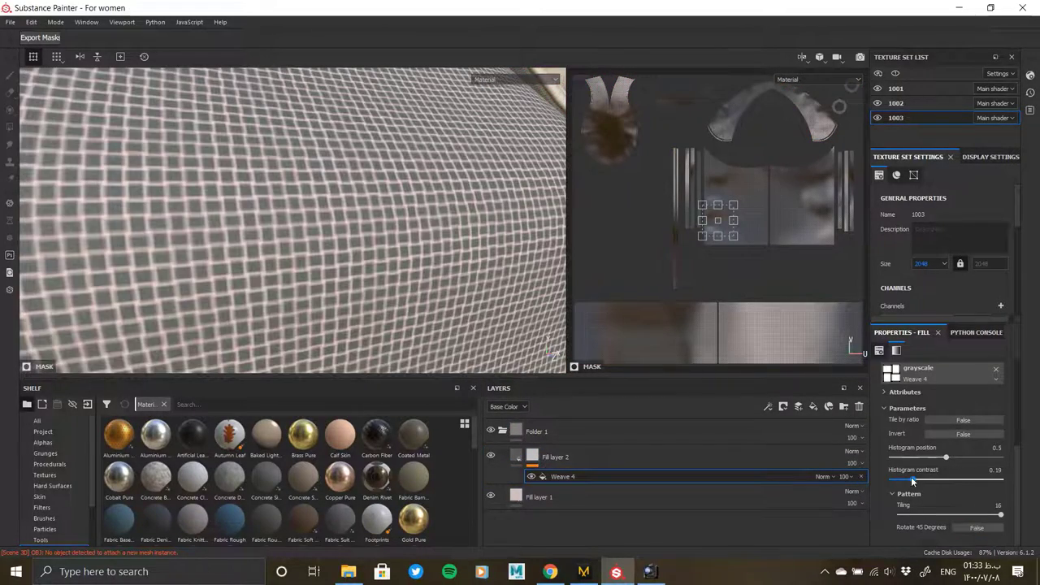
{"action": "left_click_drag", "start_coordinate": [949, 460], "coordinate": [973, 451]}
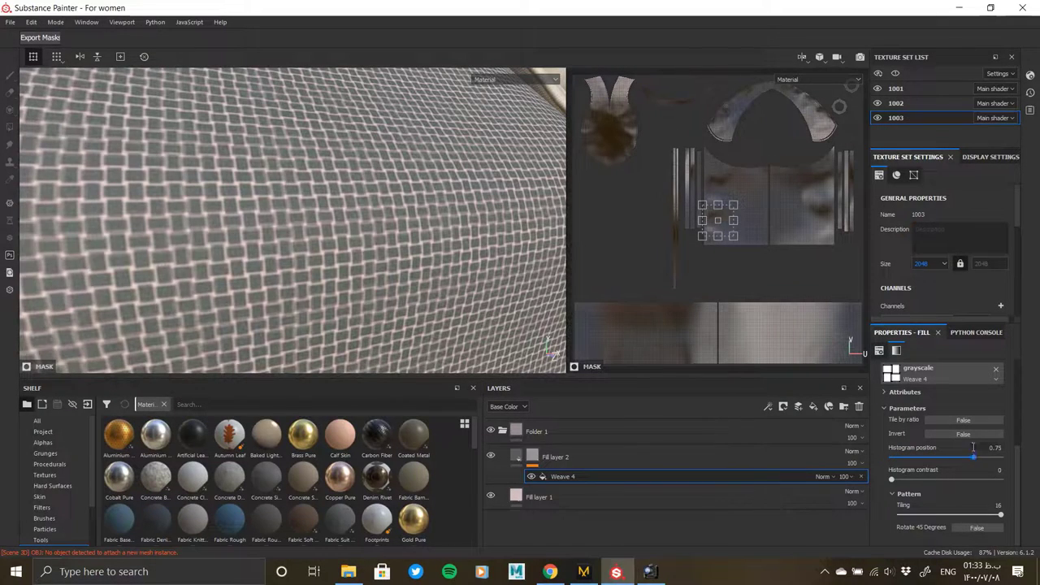
- Disable Fill layer 2's colour channel so it affects only height
{"action": "left_click", "coordinate": [804, 449]}
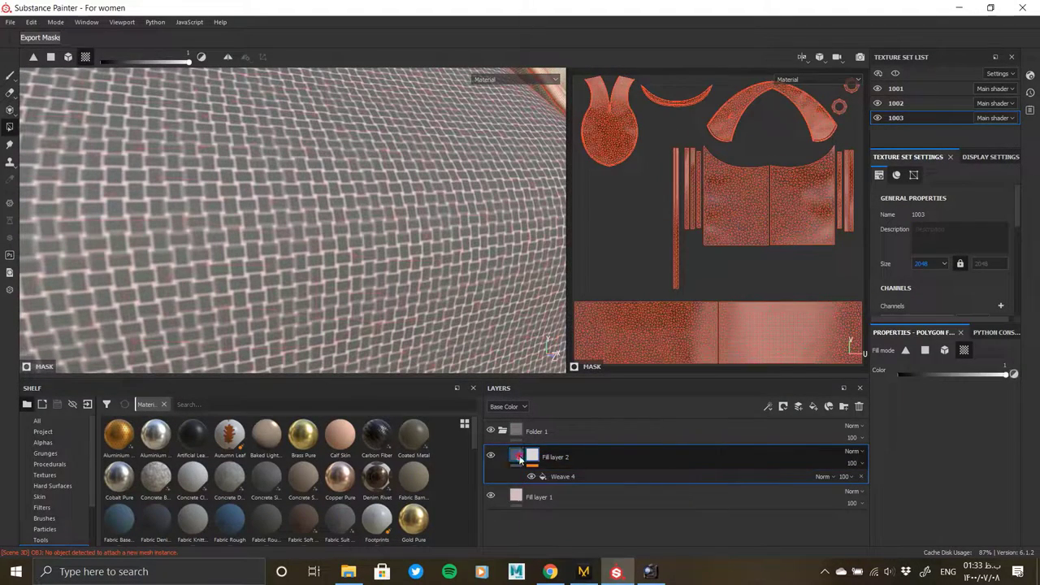
{"action": "left_click", "coordinate": [520, 459]}
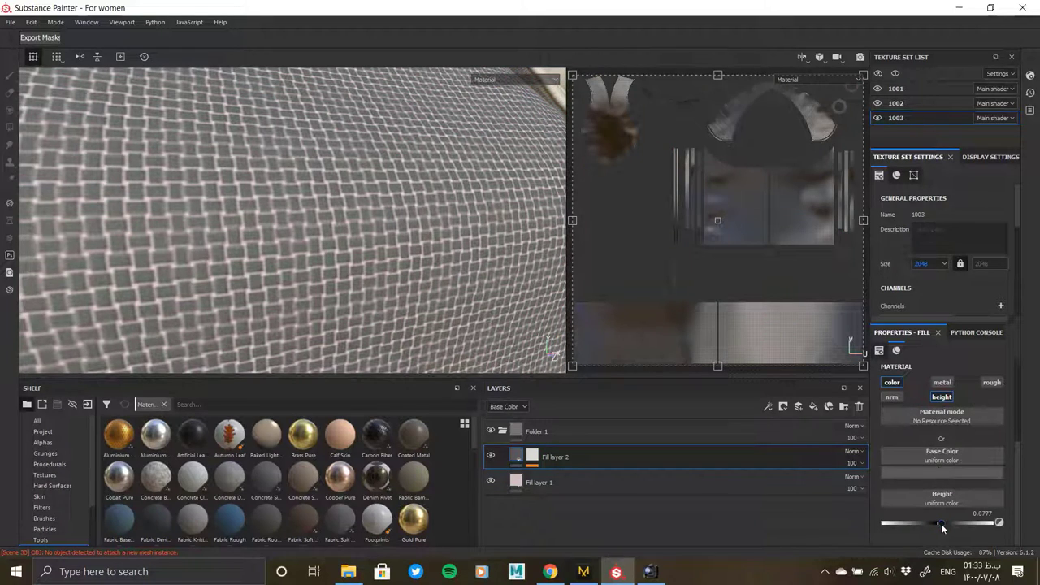
{"action": "left_click", "coordinate": [892, 382]}
{"action": "scroll", "coordinate": [70, 280], "scroll_direction": "down", "scroll_amount": 2}
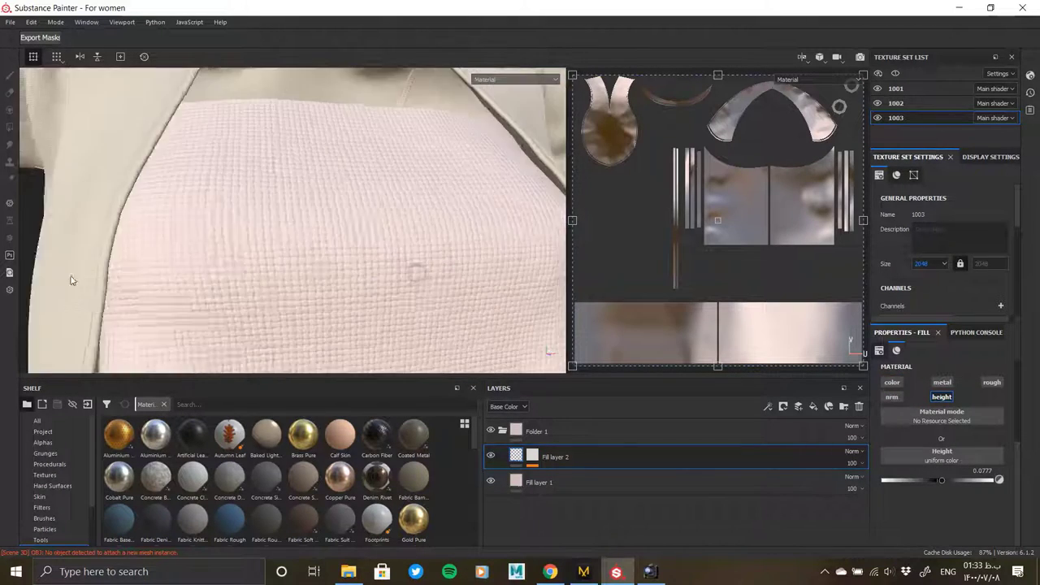
{"action": "scroll", "coordinate": [330, 157], "scroll_direction": "up", "scroll_amount": 3}
{"action": "left_click", "coordinate": [532, 456]}
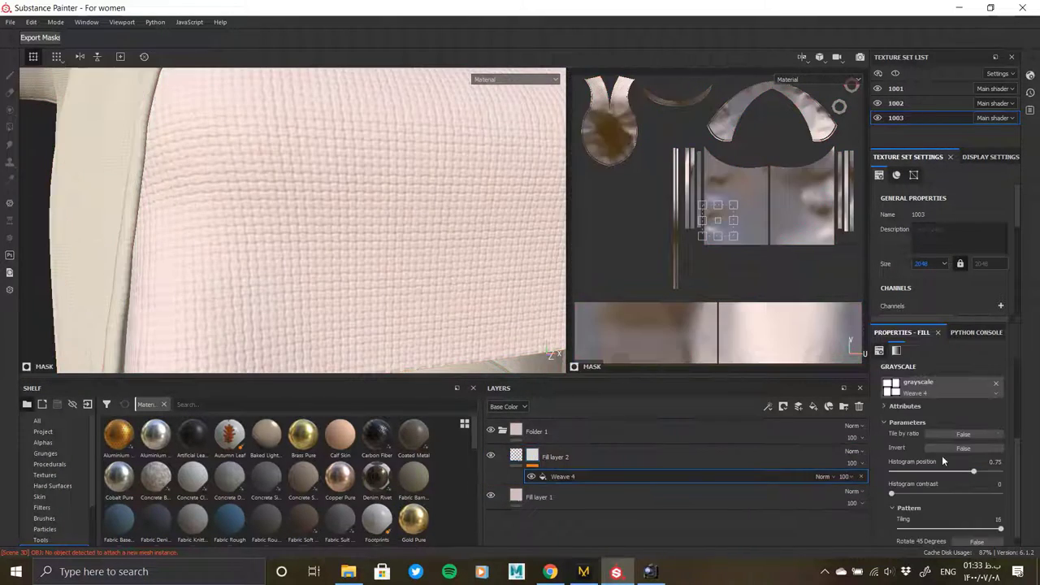
{"action": "scroll", "coordinate": [941, 460], "scroll_direction": "up", "scroll_amount": 4}
- Confirm the weave UV scale of 20 and raise texture set 1003 to 4096
{"action": "key", "text": "Return"}
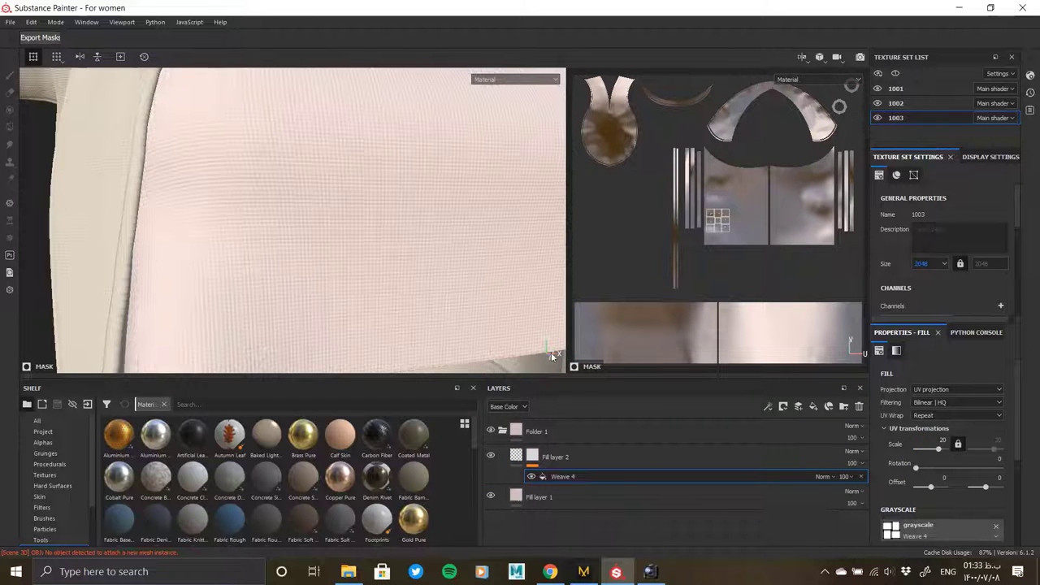
{"action": "mouse_move", "coordinate": [424, 240]}
{"action": "left_mouse_down", "text": "alt"}
{"action": "mouse_move", "coordinate": [399, 213]}
{"action": "mouse_move", "coordinate": [243, 284]}
{"action": "mouse_move", "coordinate": [776, 163]}
{"action": "left_mouse_up", "text": "alt"}
{"action": "left_click", "coordinate": [926, 276]}
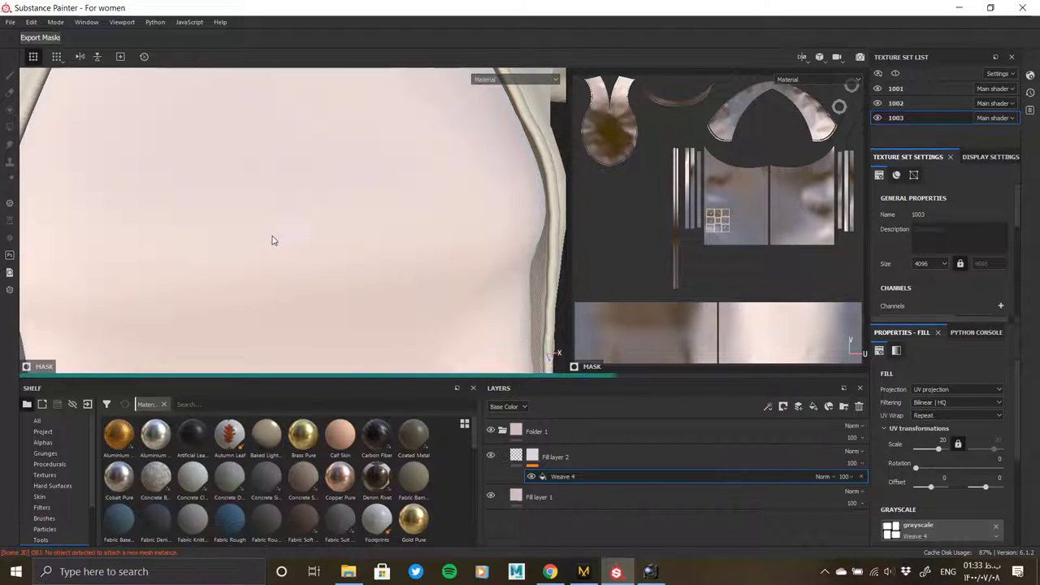
- Inspect the weave on the fabric and glance at the reference photo
{"action": "mouse_move", "coordinate": [292, 225]}
{"action": "left_mouse_down", "text": "alt"}
{"action": "mouse_move", "coordinate": [371, 297]}
{"action": "mouse_move", "coordinate": [321, 243]}
{"action": "left_mouse_up", "text": "alt"}
{"action": "scroll", "coordinate": [320, 242], "scroll_direction": "down", "scroll_amount": 3}
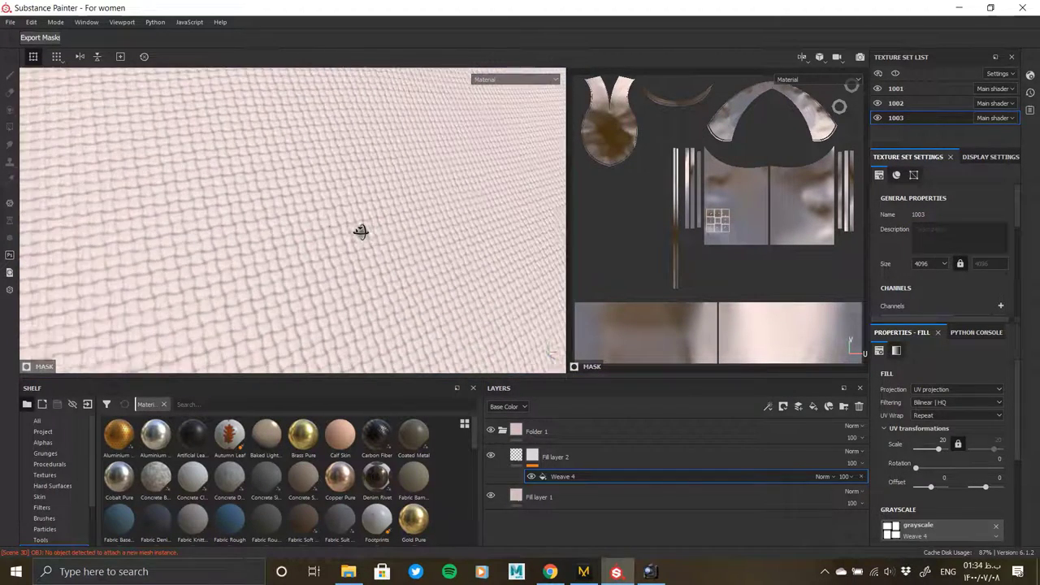
{"action": "scroll", "coordinate": [360, 229], "scroll_direction": "down", "scroll_amount": 3}
{"action": "scroll", "coordinate": [313, 235], "scroll_direction": "down", "scroll_amount": 4}
{"action": "scroll", "coordinate": [381, 146], "scroll_direction": "down", "scroll_amount": 1}
{"action": "scroll", "coordinate": [339, 233], "scroll_direction": "up", "scroll_amount": 5}
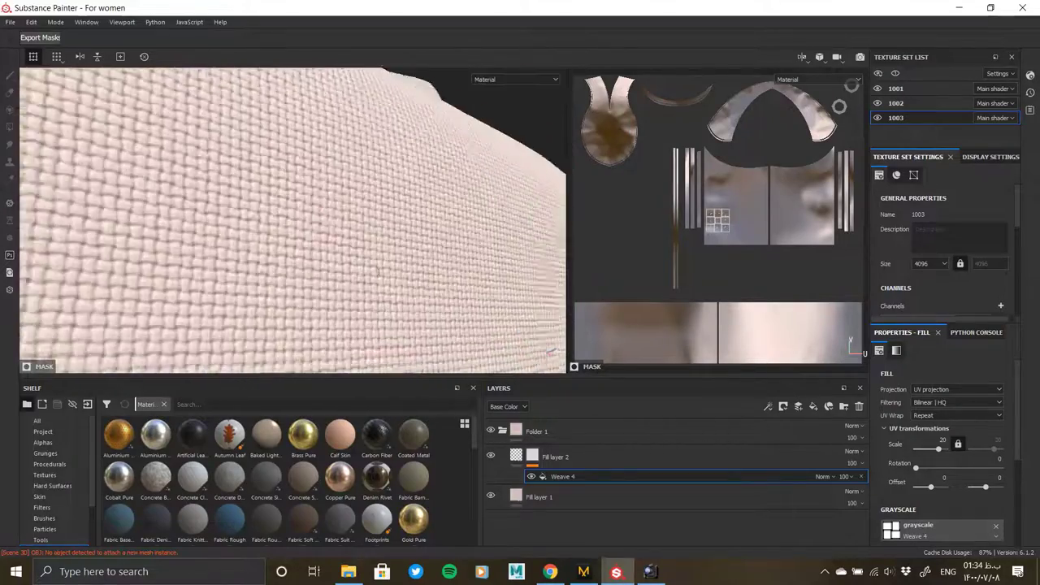
{"action": "scroll", "coordinate": [281, 239], "scroll_direction": "up", "scroll_amount": 2}
{"action": "left_click_drag", "start_coordinate": [281, 239], "coordinate": [346, 249], "text": "alt"}
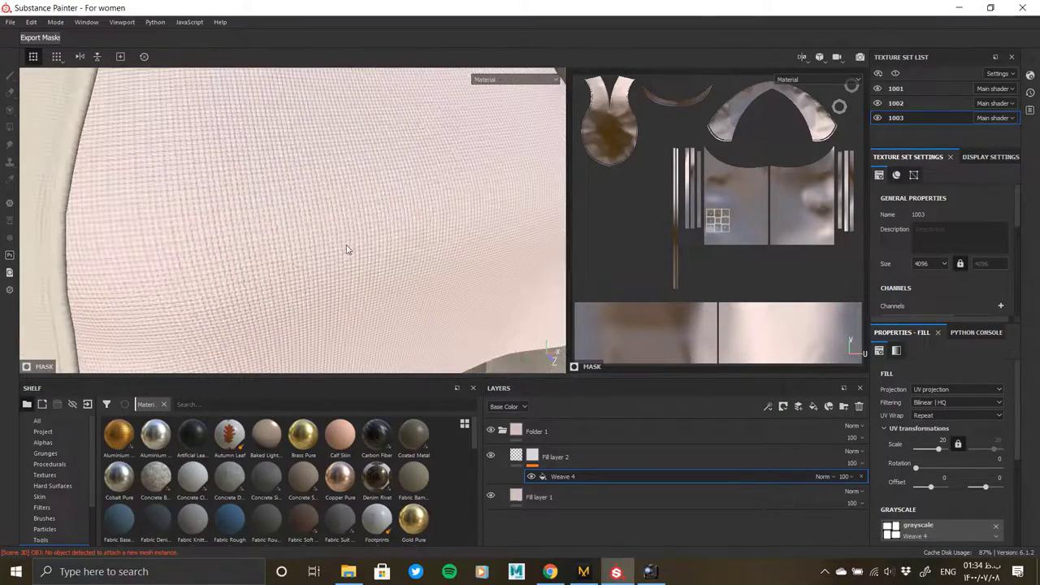
{"action": "left_click", "coordinate": [647, 571]}
{"action": "left_click", "coordinate": [647, 571]}
- Lower the weave mask's UV scale well below 20 for larger weave blocks
{"action": "scroll", "coordinate": [900, 477], "scroll_direction": "down", "scroll_amount": 1}
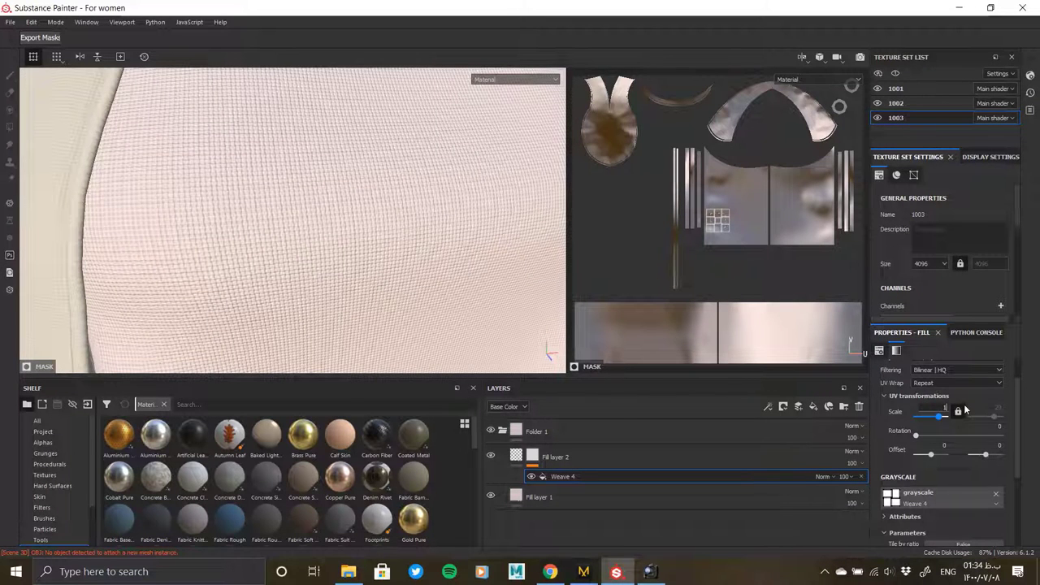
{"action": "left_click_drag", "start_coordinate": [939, 415], "coordinate": [910, 415]}
{"action": "scroll", "coordinate": [910, 438], "scroll_direction": "down", "scroll_amount": 2}
{"action": "left_click", "coordinate": [891, 431]}
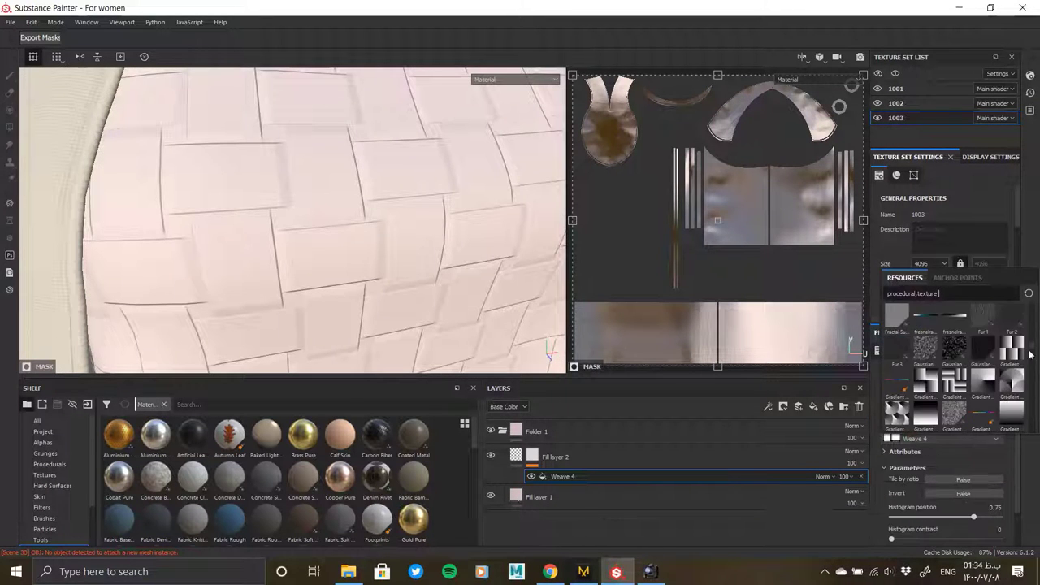
- Try White Noise as the mask pattern, then switch to Dirt 3
{"action": "left_click", "coordinate": [954, 382]}
{"action": "left_click_drag", "start_coordinate": [399, 255], "coordinate": [416, 260], "text": "alt"}
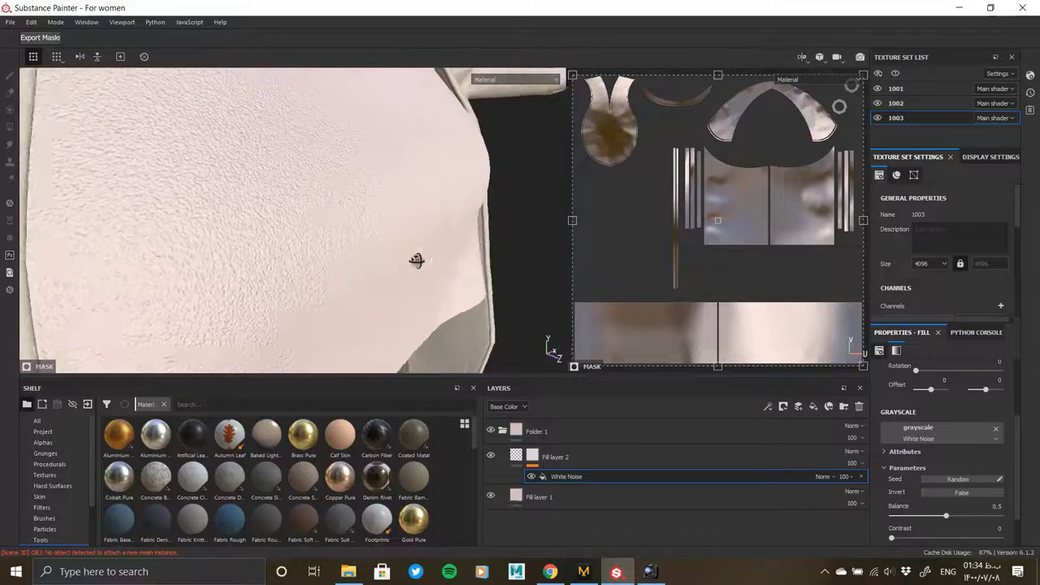
{"action": "scroll", "coordinate": [416, 260], "scroll_direction": "up", "scroll_amount": 2}
{"action": "left_click", "coordinate": [978, 434]}
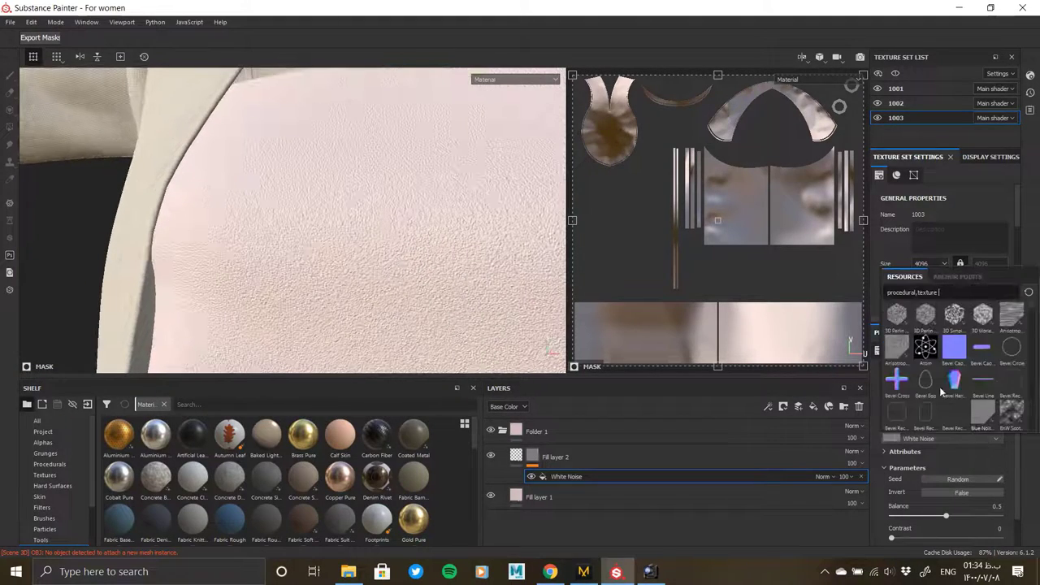
{"action": "scroll", "coordinate": [975, 374], "scroll_direction": "down", "scroll_amount": 3}
{"action": "scroll", "coordinate": [1015, 357], "scroll_direction": "down", "scroll_amount": 3}
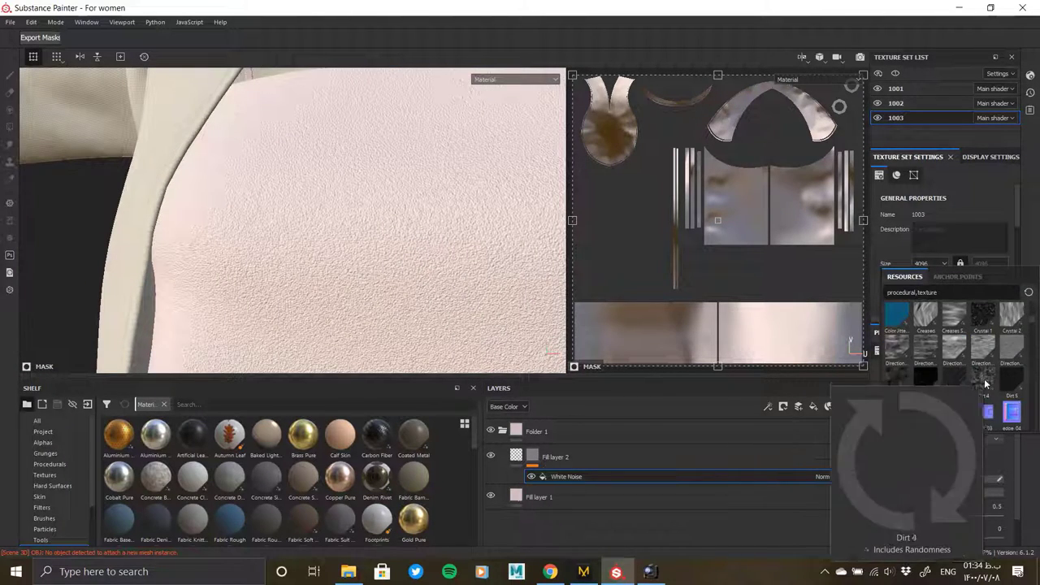
{"action": "mouse_move", "coordinate": [954, 379]}
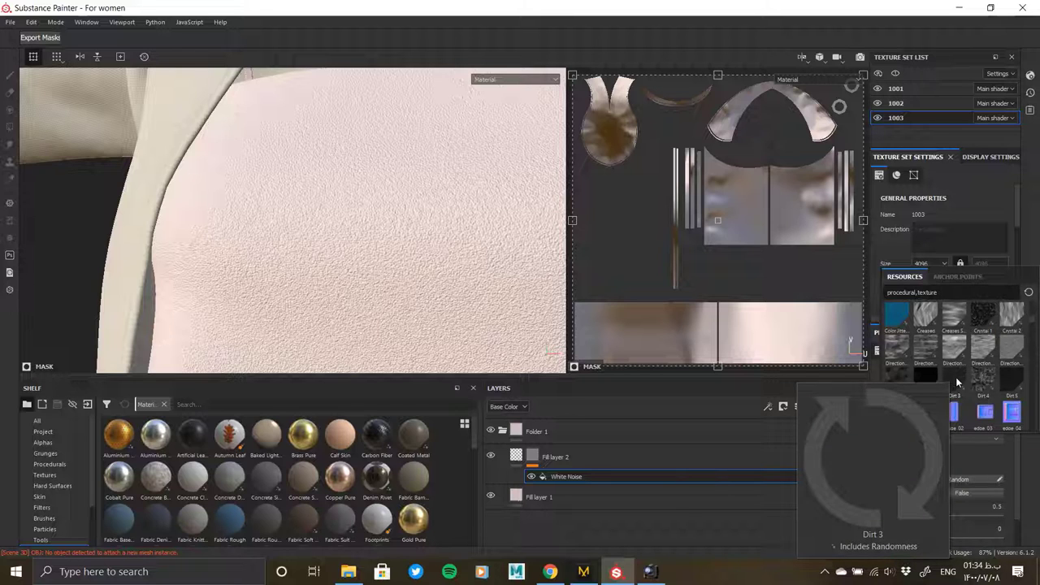
{"action": "left_click", "coordinate": [956, 378]}
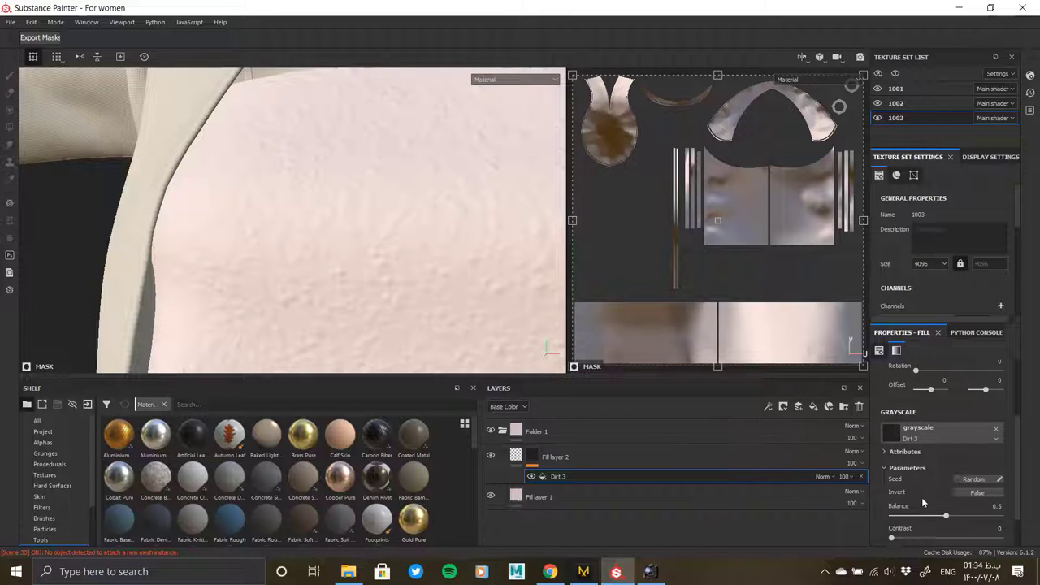
- Invert the Dirt 3 noise at UV scale 5 and check it against the reference
{"action": "scroll", "coordinate": [921, 497], "scroll_direction": "up", "scroll_amount": 2}
{"action": "scroll", "coordinate": [919, 487], "scroll_direction": "down", "scroll_amount": 3}
{"action": "left_click", "coordinate": [902, 521]}
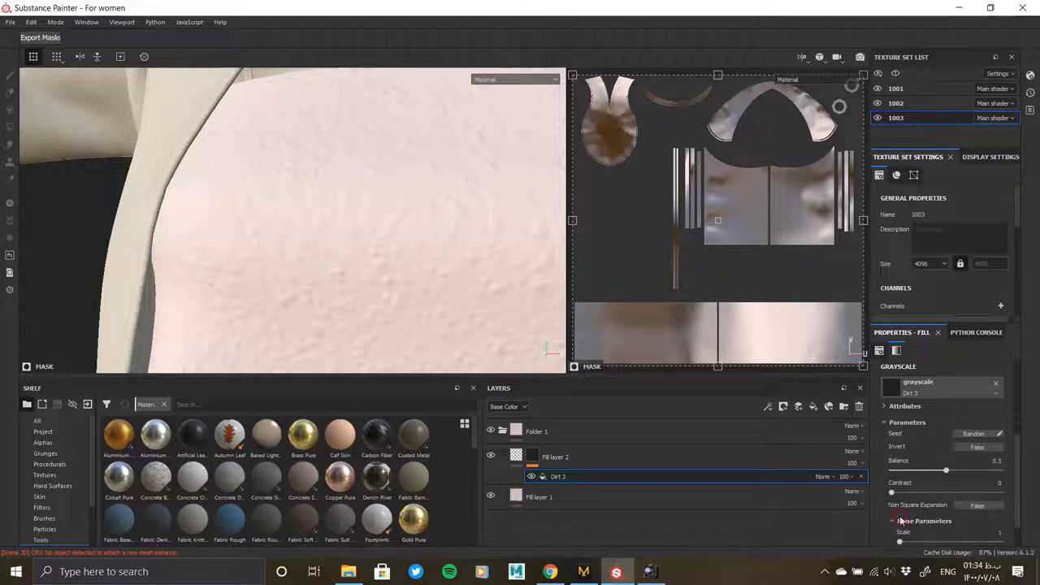
{"action": "scroll", "coordinate": [901, 524], "scroll_direction": "down", "scroll_amount": 1}
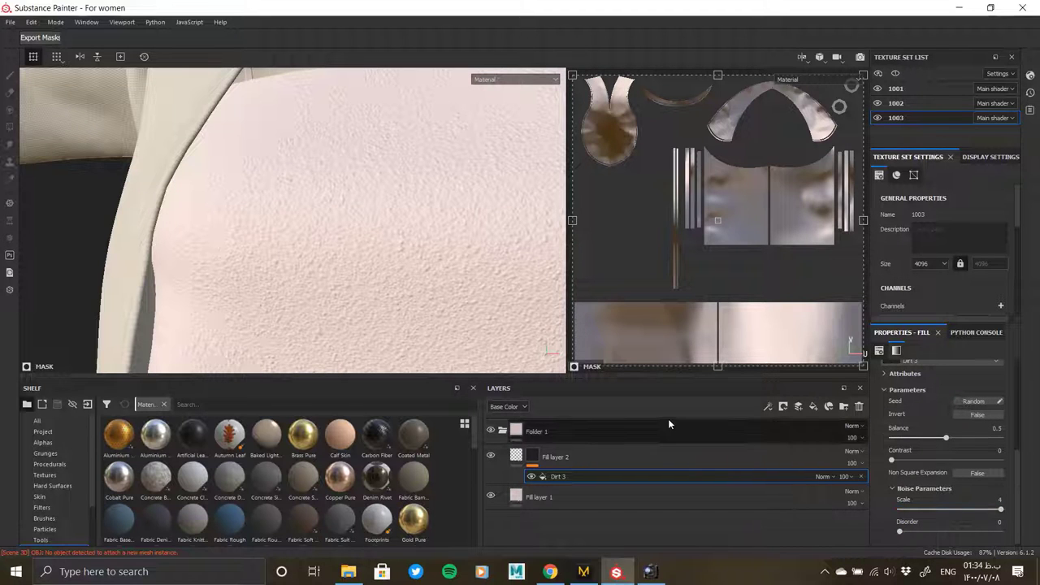
{"action": "key", "text": "alt+Tab"}
{"action": "key", "text": "alt+Tab"}
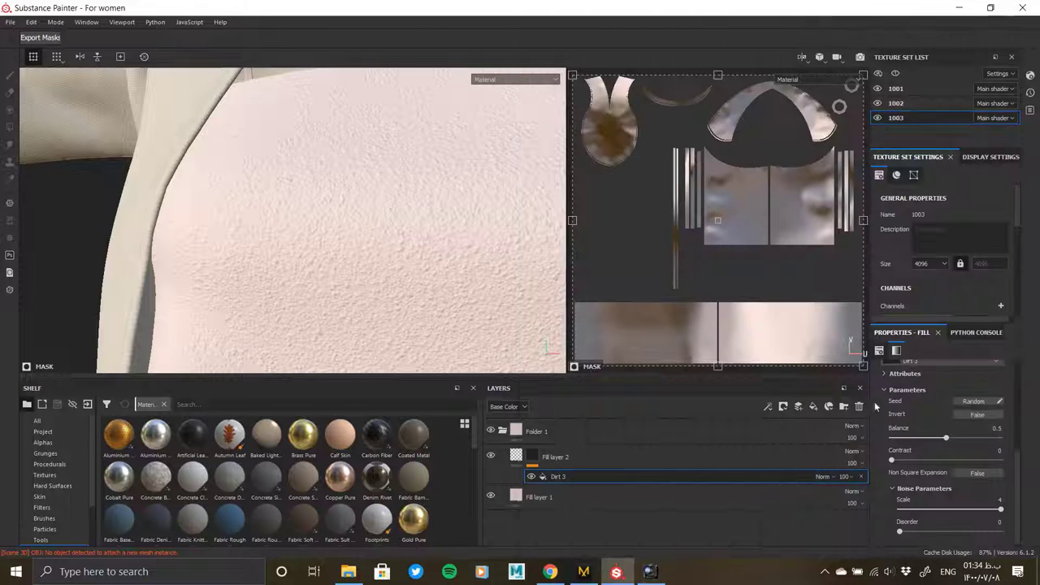
{"action": "scroll", "coordinate": [435, 282], "scroll_direction": "up", "scroll_amount": 2}
{"action": "scroll", "coordinate": [436, 281], "scroll_direction": "down", "scroll_amount": 2}
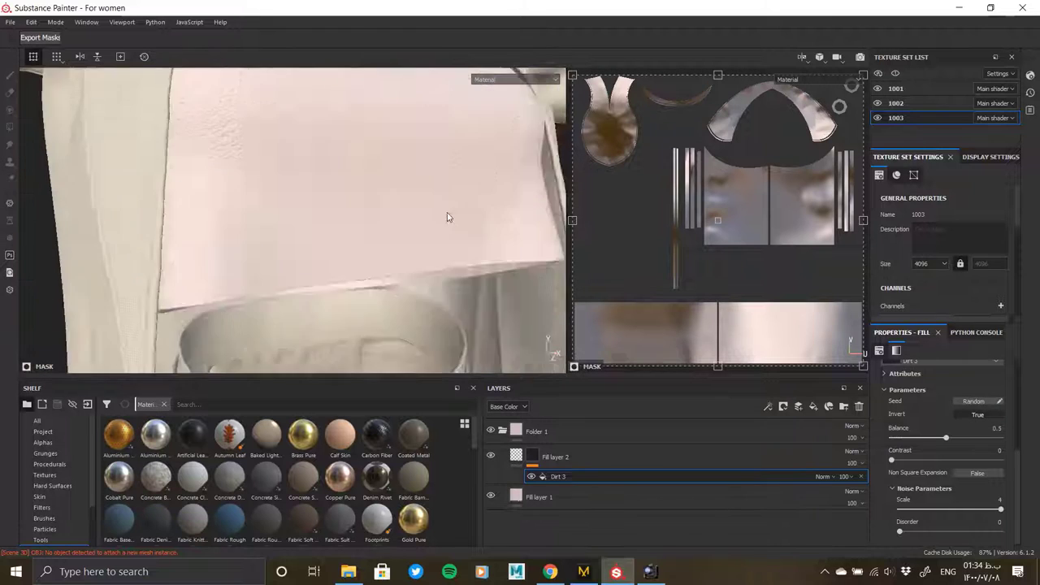
{"action": "left_click_drag", "start_coordinate": [447, 270], "coordinate": [344, 279], "text": "alt"}
{"action": "scroll", "coordinate": [942, 386], "scroll_direction": "up", "scroll_amount": 1}
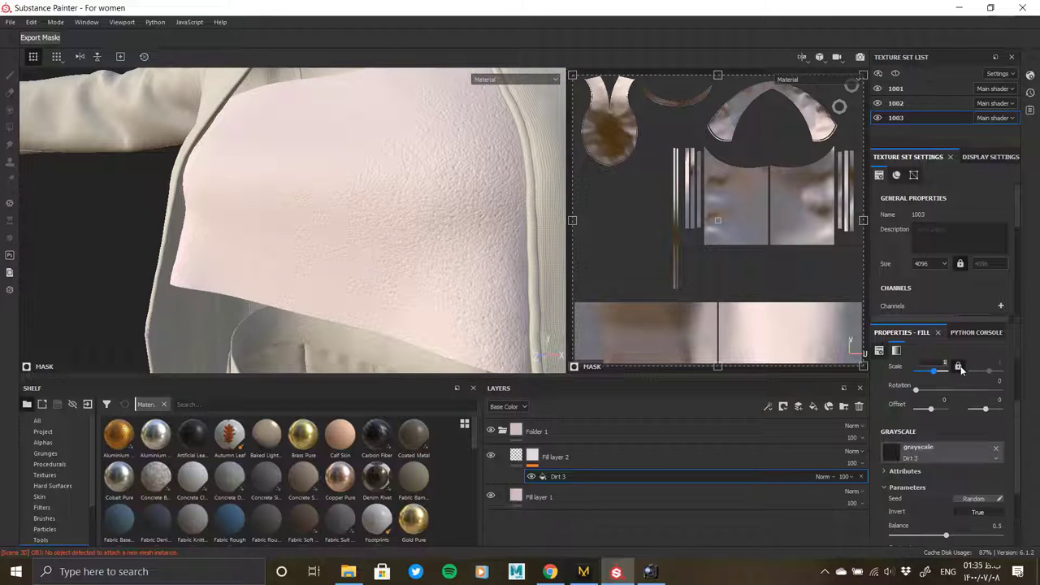
{"action": "left_click_drag", "start_coordinate": [429, 316], "coordinate": [413, 322], "text": "alt"}
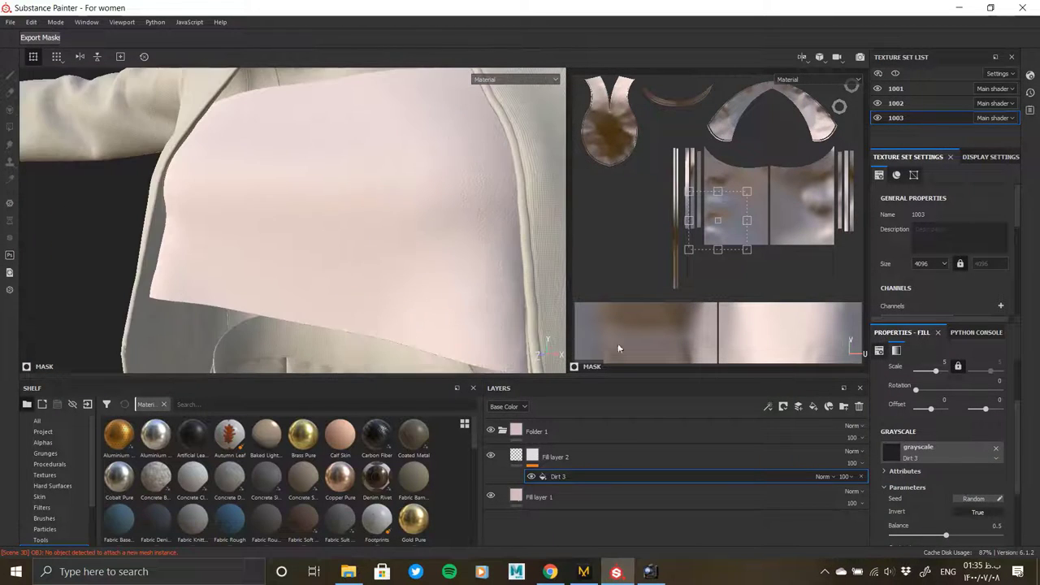
{"action": "left_click", "coordinate": [891, 453]}
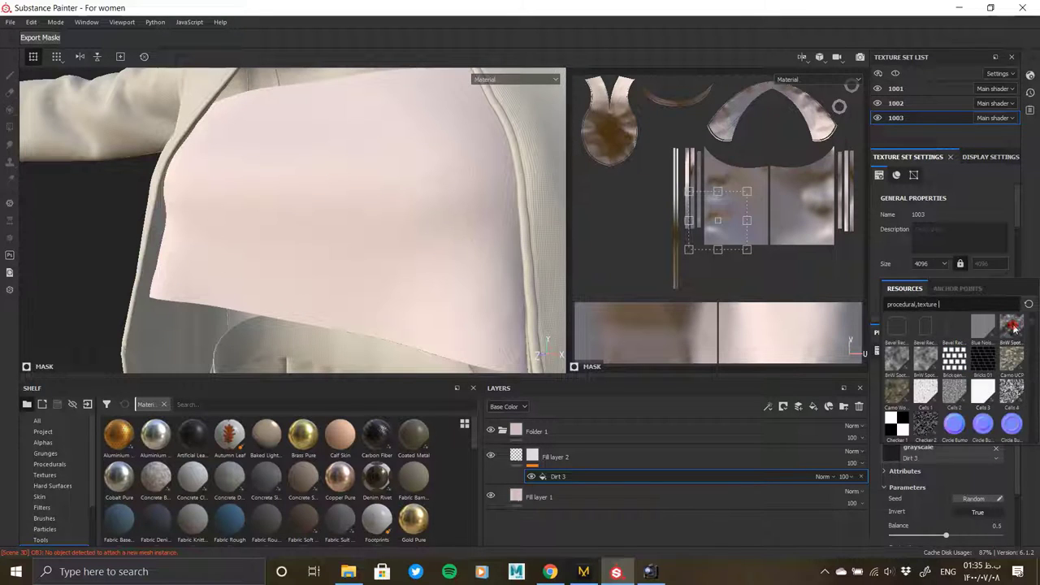
- Compare BnW Spots 2 and 3 as the mask pattern, then settle on BnW Spots 1
{"action": "left_click", "coordinate": [1013, 326]}
{"action": "left_click_drag", "start_coordinate": [439, 260], "coordinate": [357, 260], "text": "alt"}
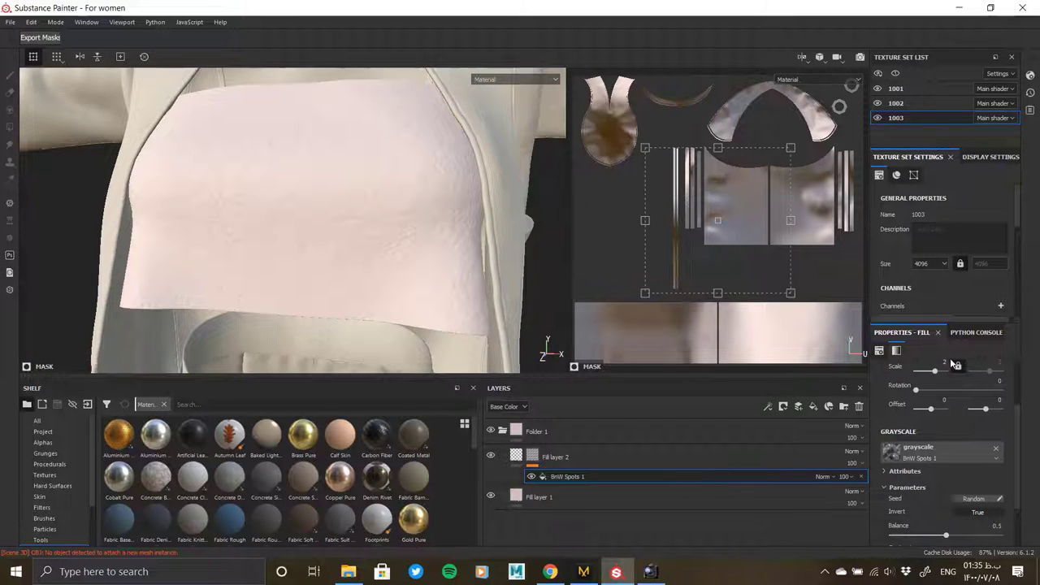
{"action": "scroll", "coordinate": [938, 439], "scroll_direction": "down", "scroll_amount": 2}
{"action": "left_click", "coordinate": [934, 432]}
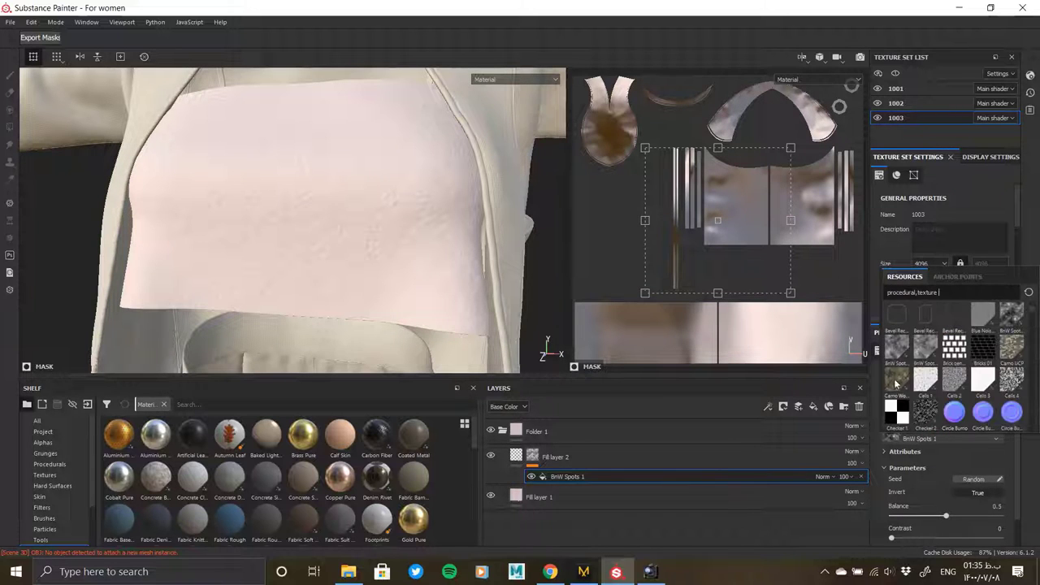
{"action": "left_click", "coordinate": [895, 350]}
{"action": "left_click", "coordinate": [950, 429]}
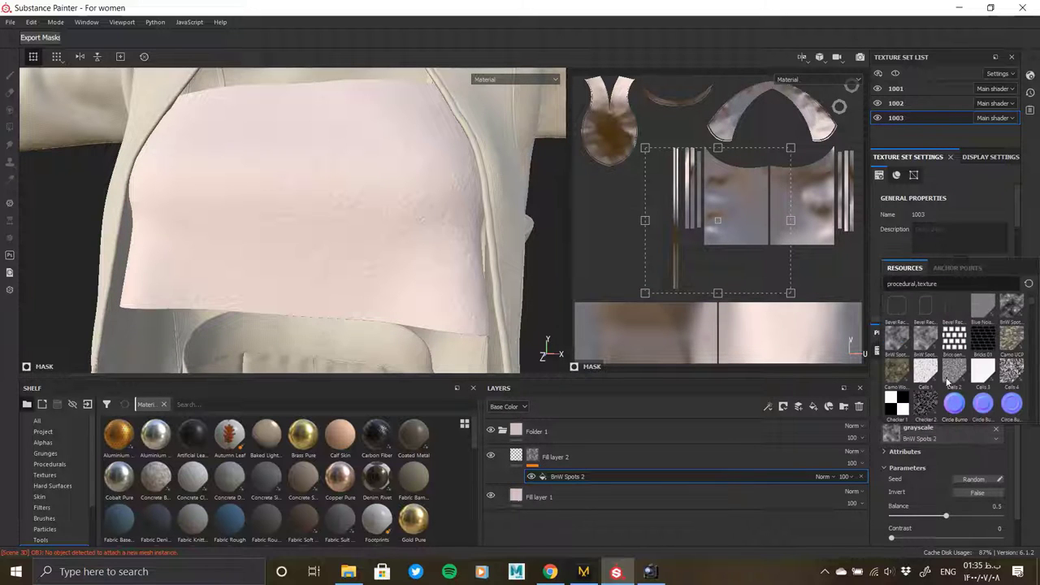
{"action": "left_click", "coordinate": [927, 341]}
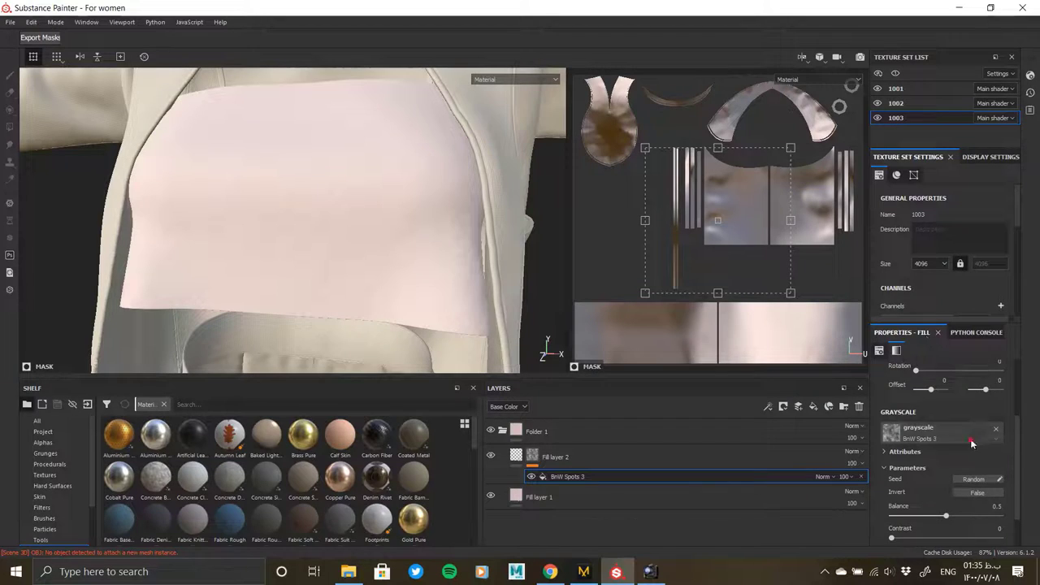
{"action": "left_click", "coordinate": [942, 431]}
{"action": "scroll", "coordinate": [1011, 390], "scroll_direction": "down", "scroll_amount": 3}
{"action": "left_click", "coordinate": [1010, 319]}
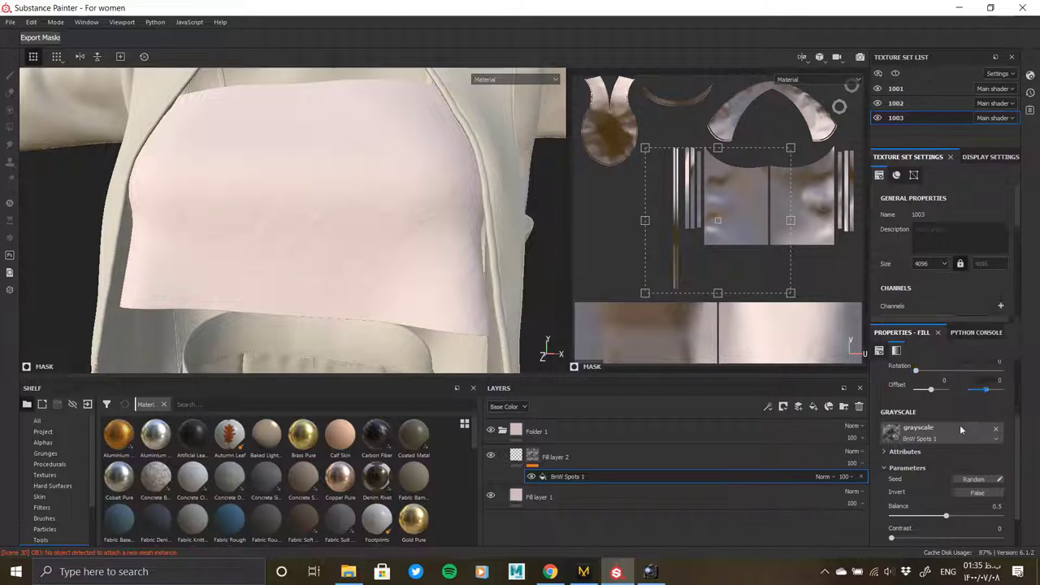
- Lower the spots balance to about 0.46 and reduce the spots' noise roughness
{"action": "left_click_drag", "start_coordinate": [965, 485], "coordinate": [942, 485]}
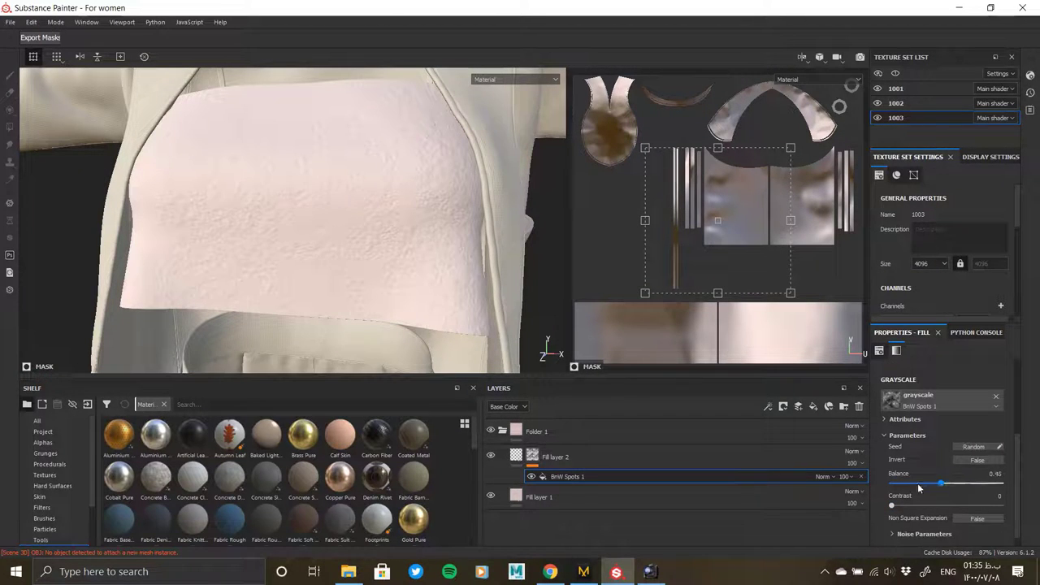
{"action": "scroll", "coordinate": [922, 502], "scroll_direction": "down", "scroll_amount": 1}
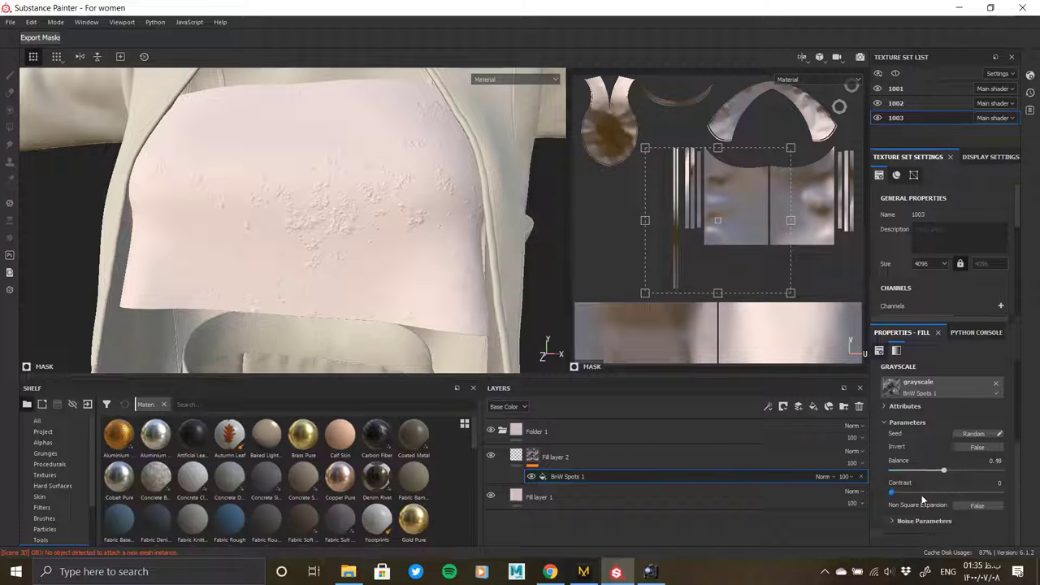
{"action": "scroll", "coordinate": [898, 523], "scroll_direction": "down", "scroll_amount": 3}
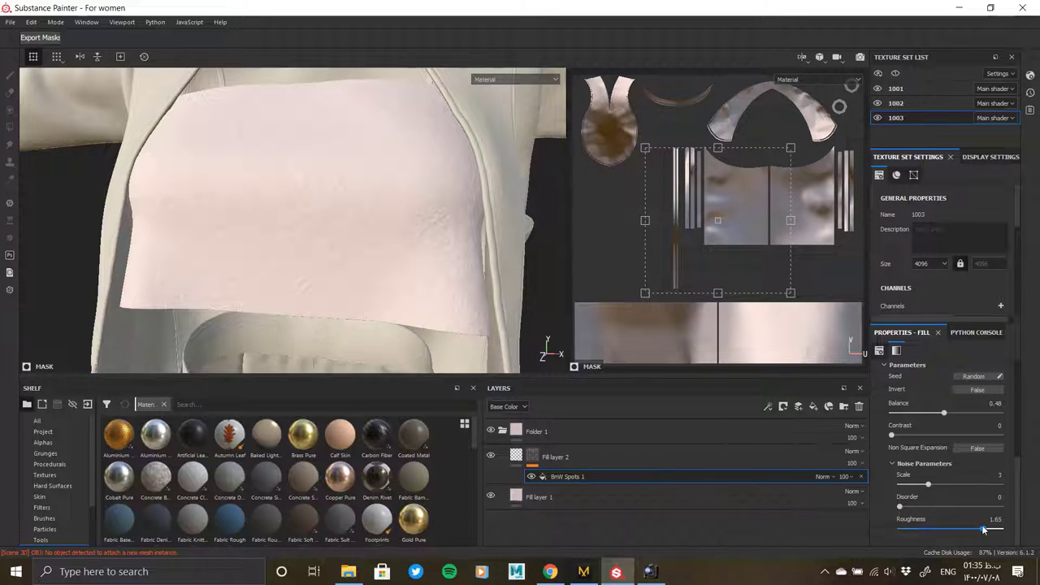
{"action": "mouse_move", "coordinate": [952, 530]}
{"action": "left_mouse_down"}
{"action": "mouse_move", "coordinate": [924, 529]}
{"action": "mouse_move", "coordinate": [950, 538]}
{"action": "left_mouse_up"}
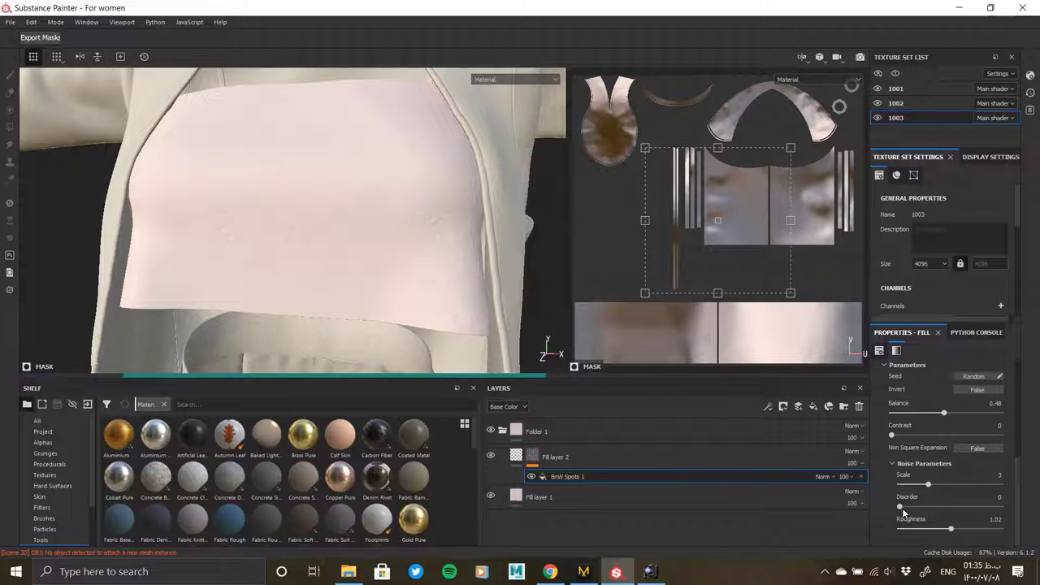
- Raise Fill layer 2's height to 0.2718 and check the fabric bumps close up
{"action": "left_click", "coordinate": [516, 455]}
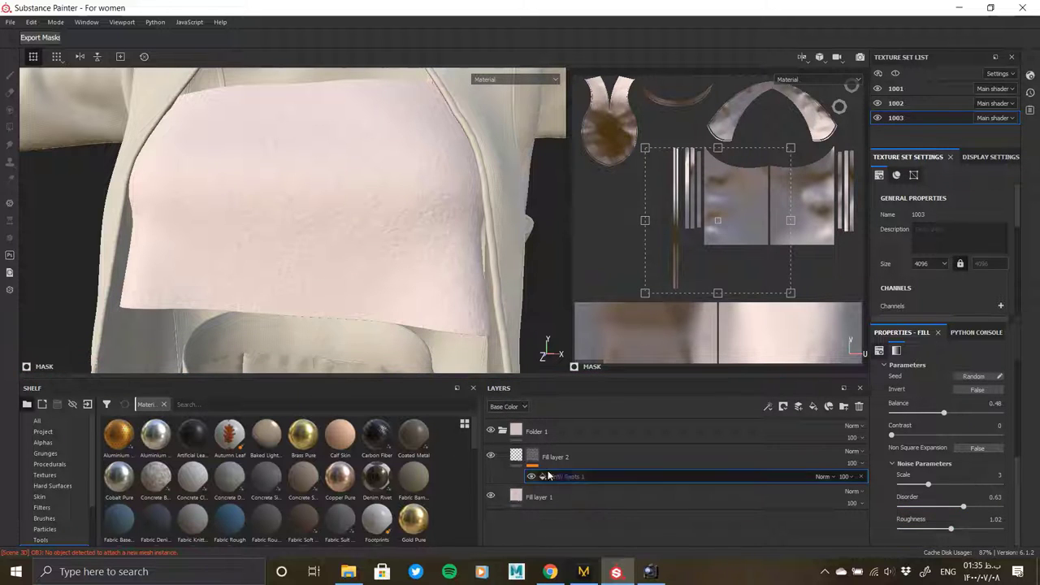
{"action": "left_click_drag", "start_coordinate": [945, 484], "coordinate": [952, 479]}
{"action": "left_click_drag", "start_coordinate": [390, 244], "coordinate": [441, 290], "text": "alt"}
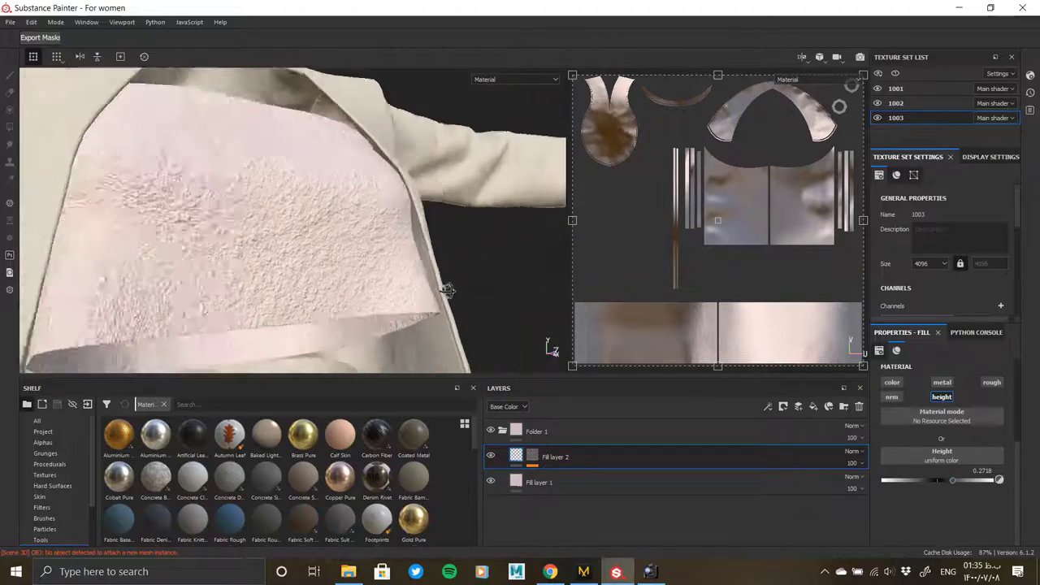
{"action": "scroll", "coordinate": [337, 274], "scroll_direction": "up", "scroll_amount": 4}
- Invert the BnW Spots mask and lower Fill layer 2's height to 0.0971
{"action": "left_click", "coordinate": [532, 456]}
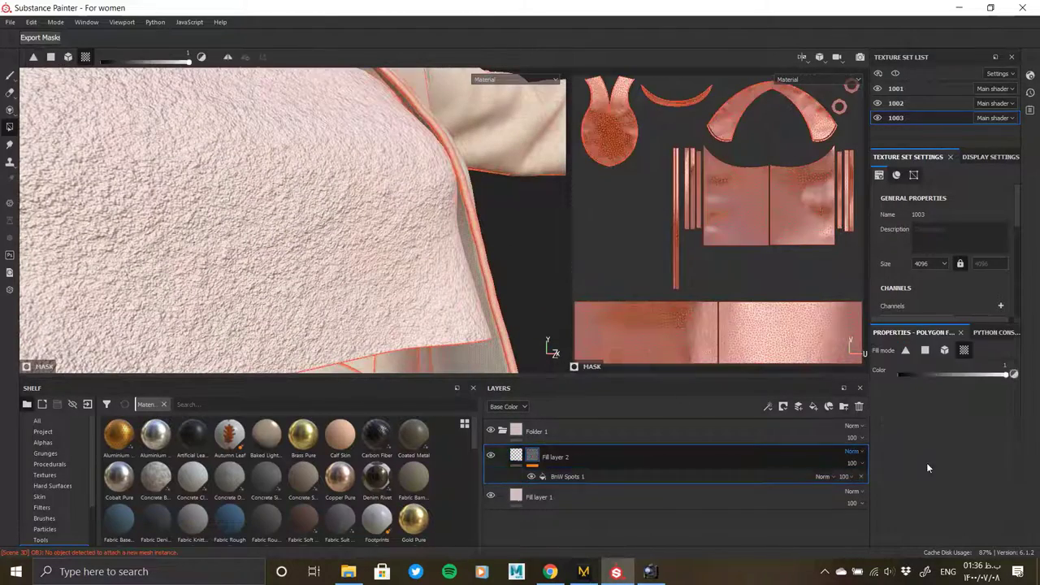
{"action": "left_click", "coordinate": [973, 447]}
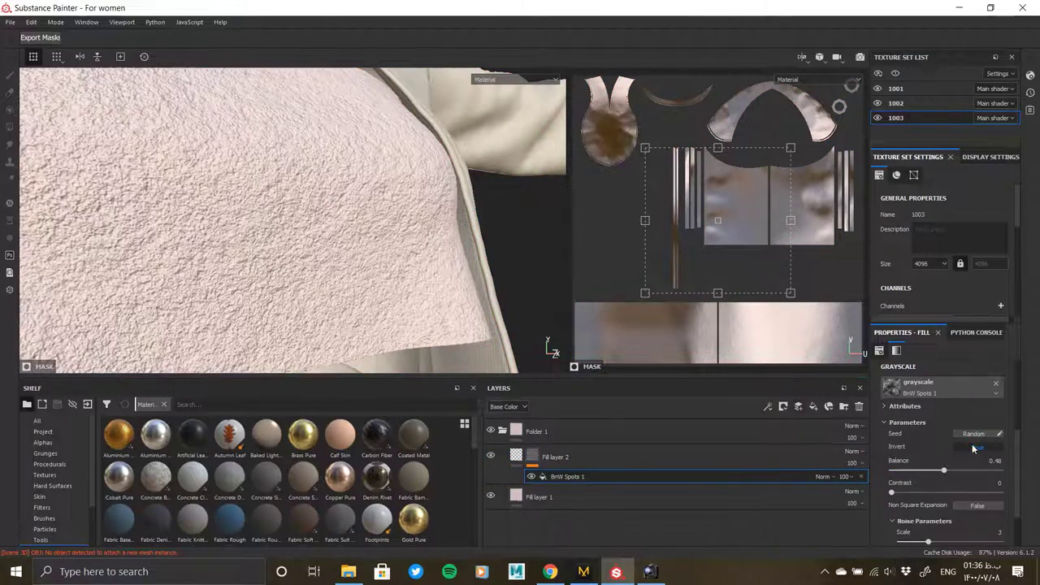
{"action": "scroll", "coordinate": [408, 290], "scroll_direction": "down", "scroll_amount": 3}
{"action": "left_click", "coordinate": [559, 457]}
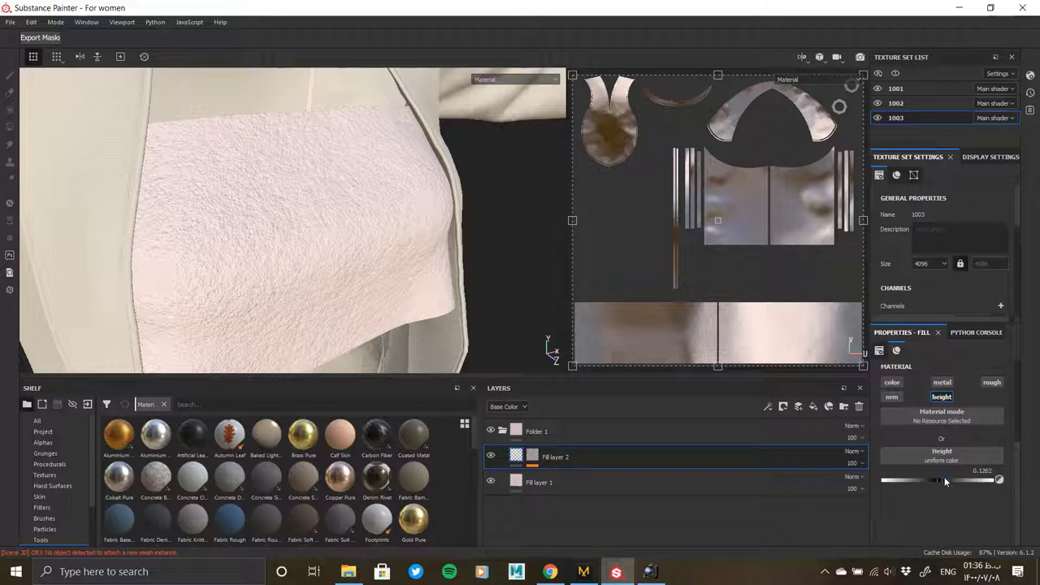
{"action": "left_click", "coordinate": [944, 479]}
{"action": "right_click", "coordinate": [634, 459]}
- Duplicate Fill layer 2 and swap the copy's mask pattern to Creased
{"action": "left_click", "coordinate": [599, 420]}
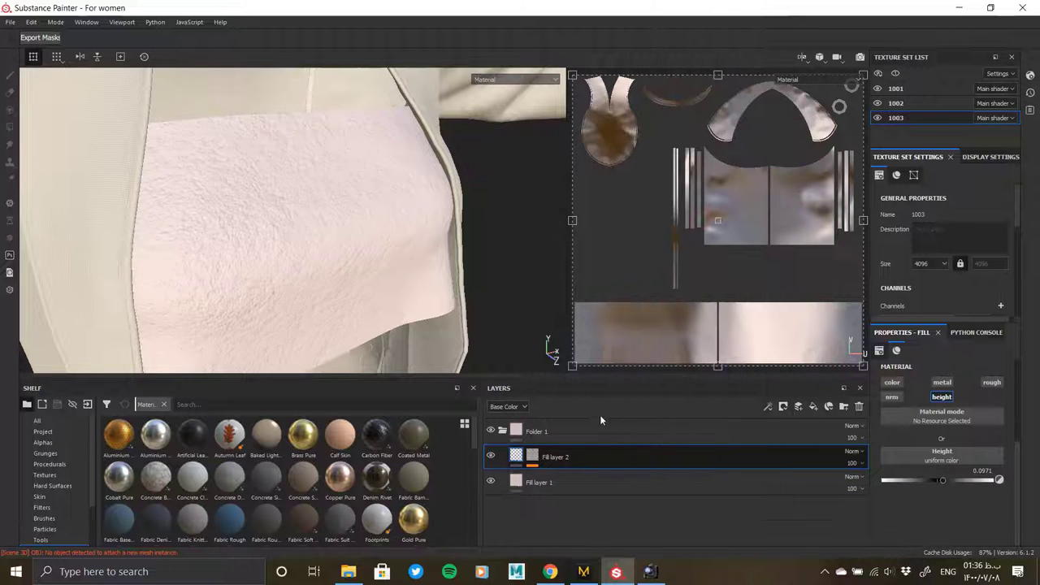
{"action": "left_click", "coordinate": [799, 406]}
{"action": "left_click", "coordinate": [917, 387]}
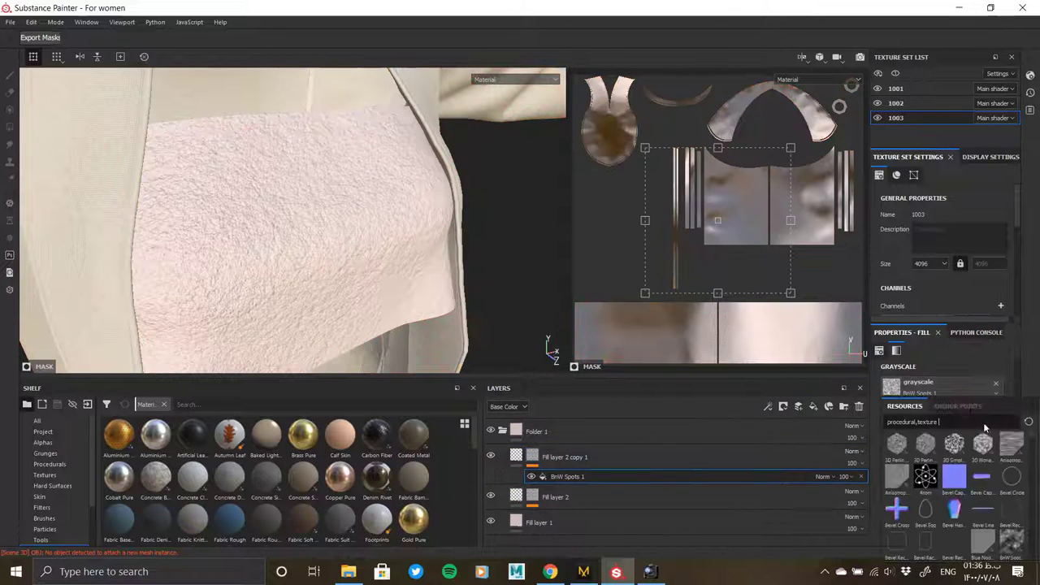
{"action": "scroll", "coordinate": [983, 446], "scroll_direction": "down", "scroll_amount": 5}
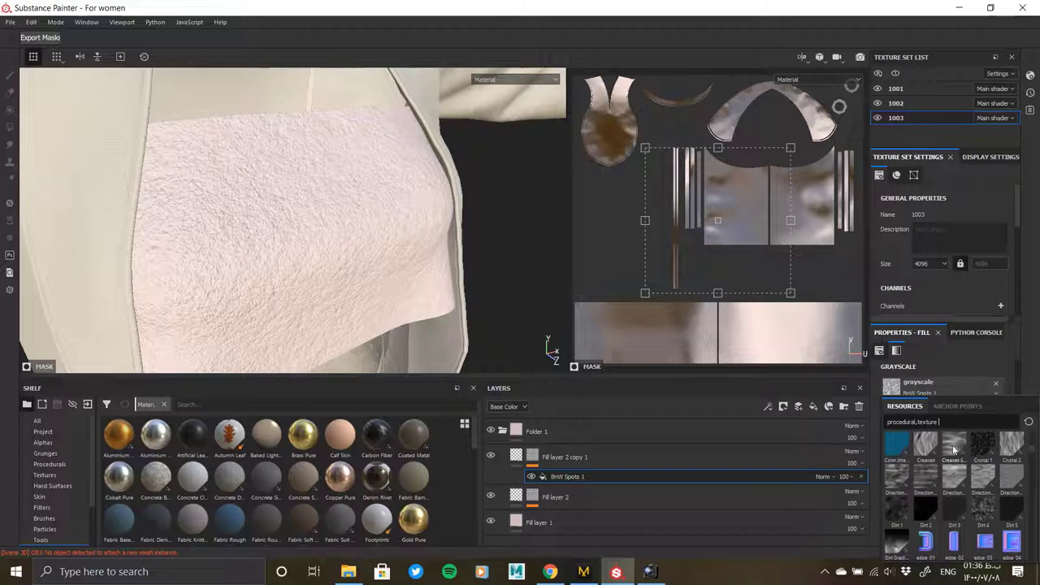
{"action": "left_click", "coordinate": [924, 445]}
- Set the Creased mask's Warp to 0 and raise its Disorder to 0.75
{"action": "left_click", "coordinate": [516, 457]}
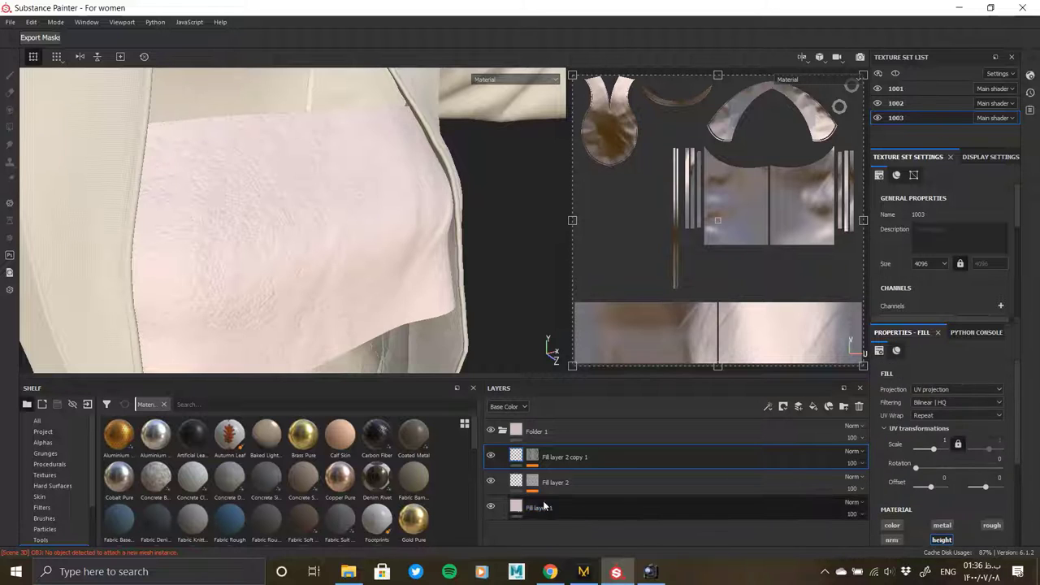
{"action": "left_click", "coordinate": [532, 456]}
{"action": "left_click", "coordinate": [575, 477]}
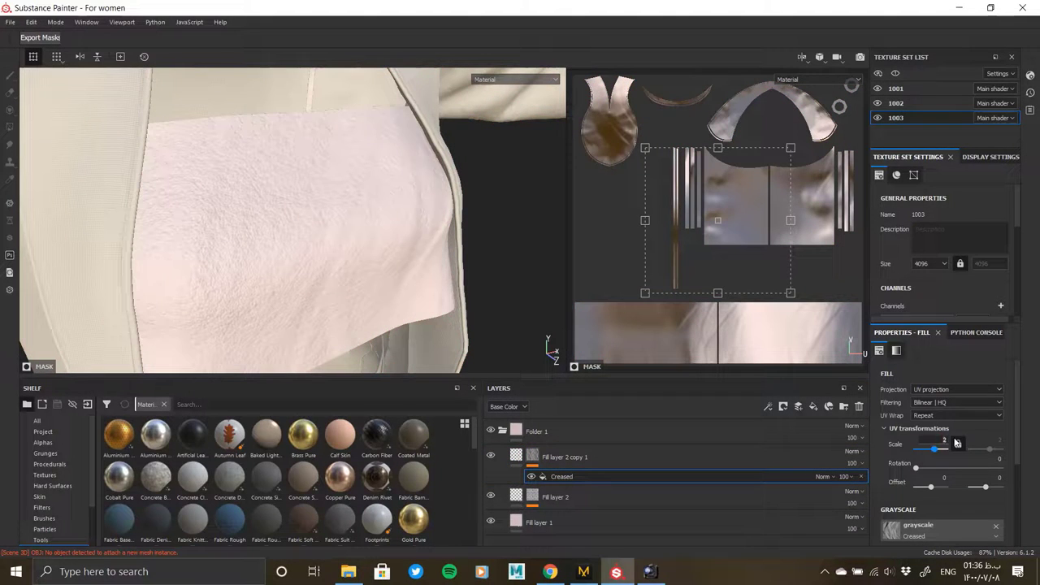
{"action": "scroll", "coordinate": [957, 442], "scroll_direction": "up", "scroll_amount": 3}
{"action": "scroll", "coordinate": [934, 465], "scroll_direction": "down", "scroll_amount": 3}
{"action": "scroll", "coordinate": [917, 473], "scroll_direction": "down", "scroll_amount": 2}
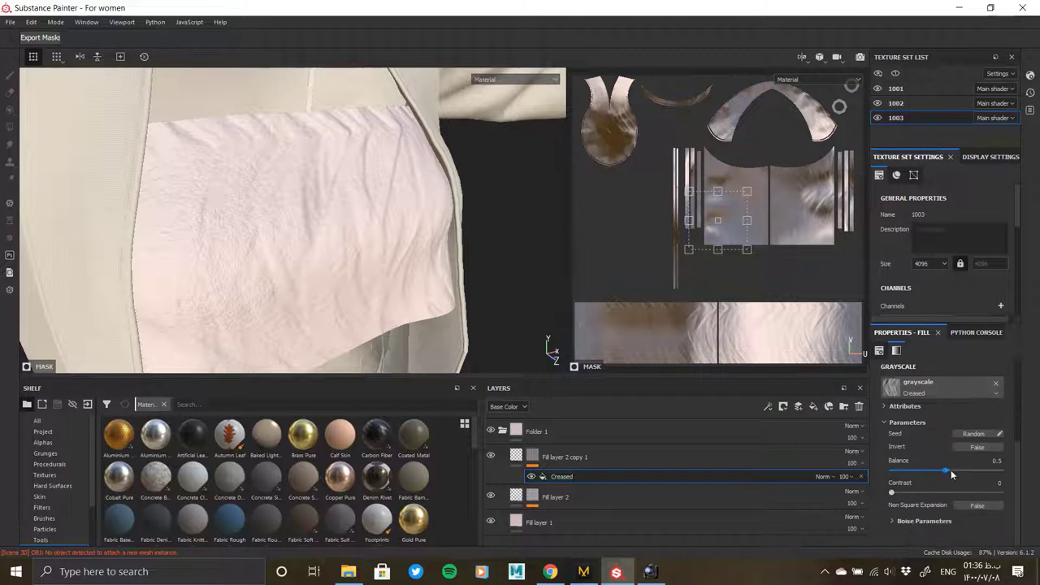
{"action": "scroll", "coordinate": [951, 469], "scroll_direction": "down", "scroll_amount": 2}
{"action": "left_click_drag", "start_coordinate": [916, 532], "coordinate": [897, 528]}
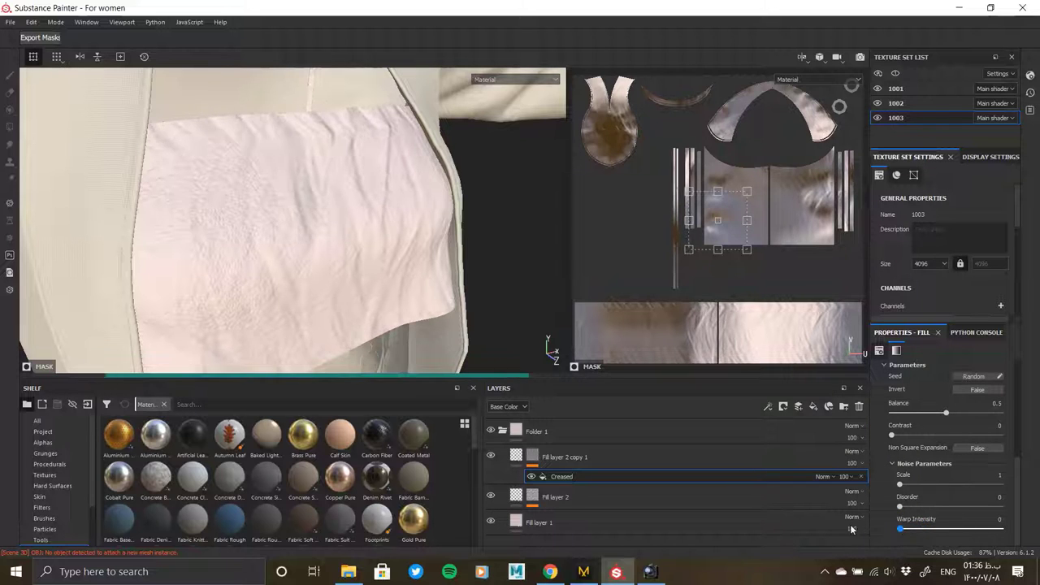
{"action": "left_click", "coordinate": [974, 506]}
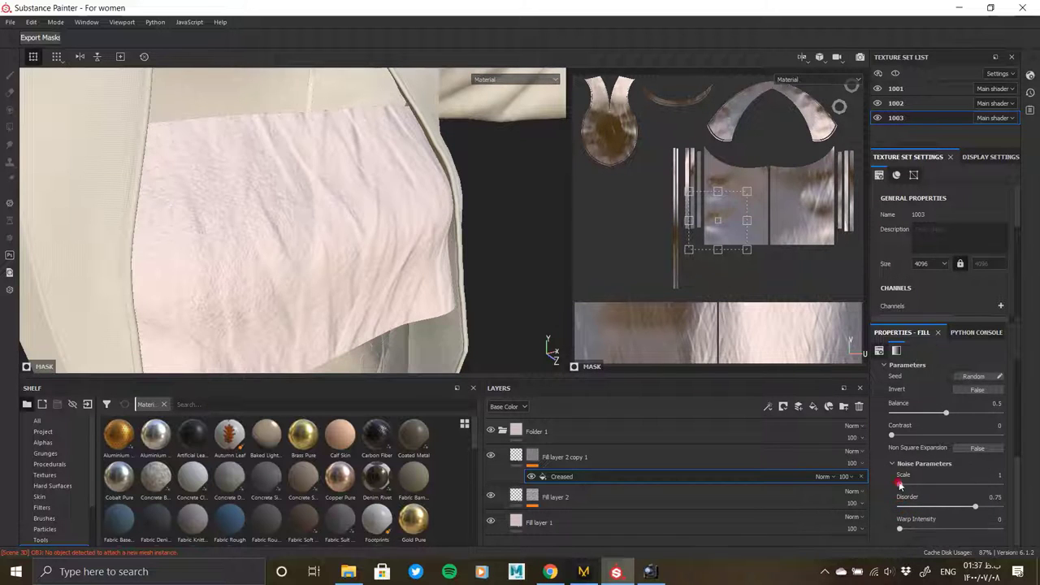
- Rotate the creases 90° and set Balance 0.6 and noise Scale 2
{"action": "scroll", "coordinate": [939, 474], "scroll_direction": "up", "scroll_amount": 2}
{"action": "scroll", "coordinate": [938, 455], "scroll_direction": "up", "scroll_amount": 2}
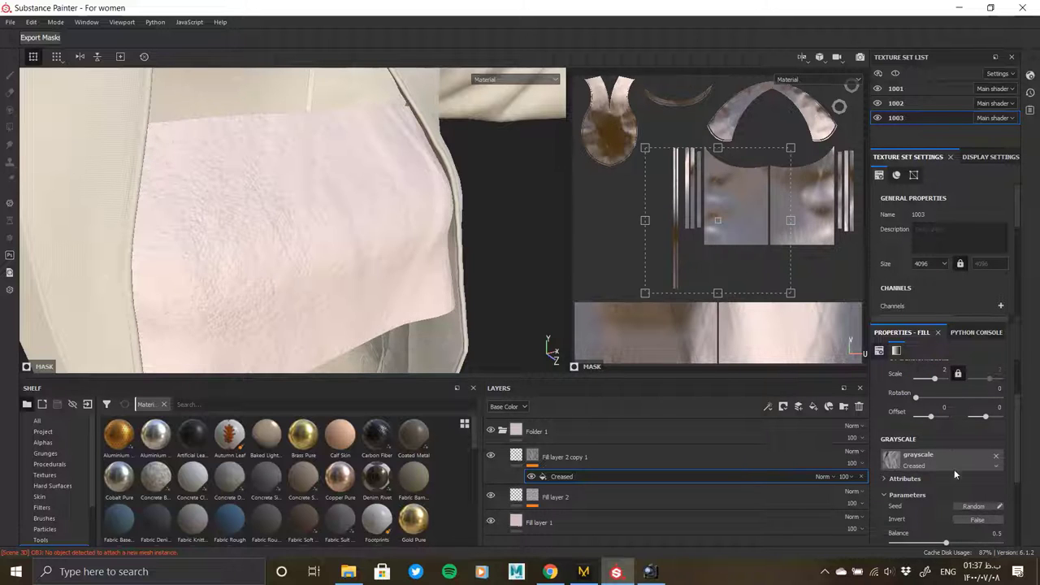
{"action": "scroll", "coordinate": [941, 497], "scroll_direction": "down", "scroll_amount": 1}
{"action": "scroll", "coordinate": [942, 496], "scroll_direction": "up", "scroll_amount": 1}
{"action": "type", "text": "90"}
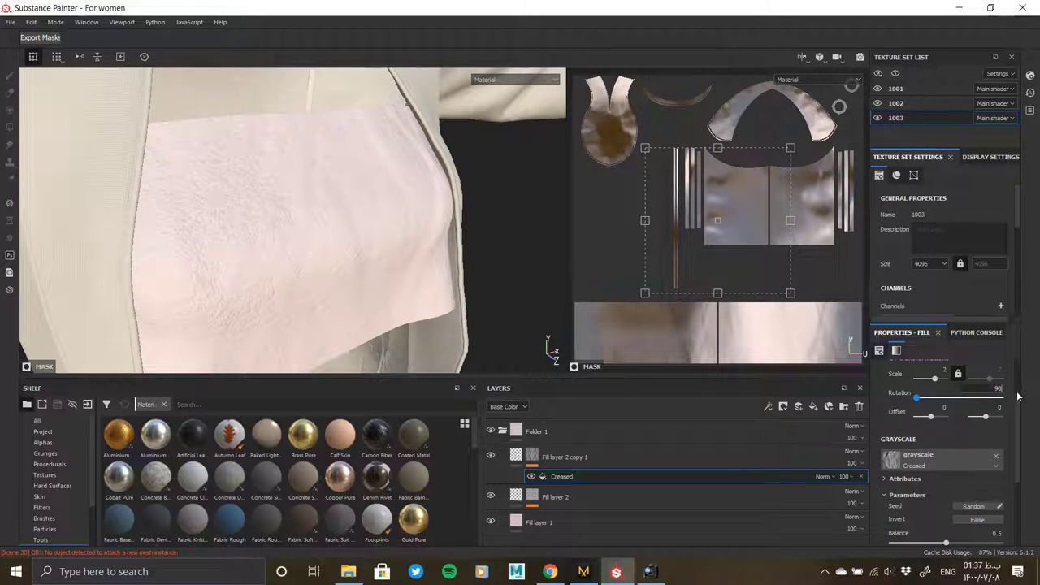
{"action": "key", "text": "Return"}
{"action": "scroll", "coordinate": [949, 478], "scroll_direction": "down", "scroll_amount": 2}
{"action": "left_click_drag", "start_coordinate": [946, 478], "coordinate": [957, 479]}
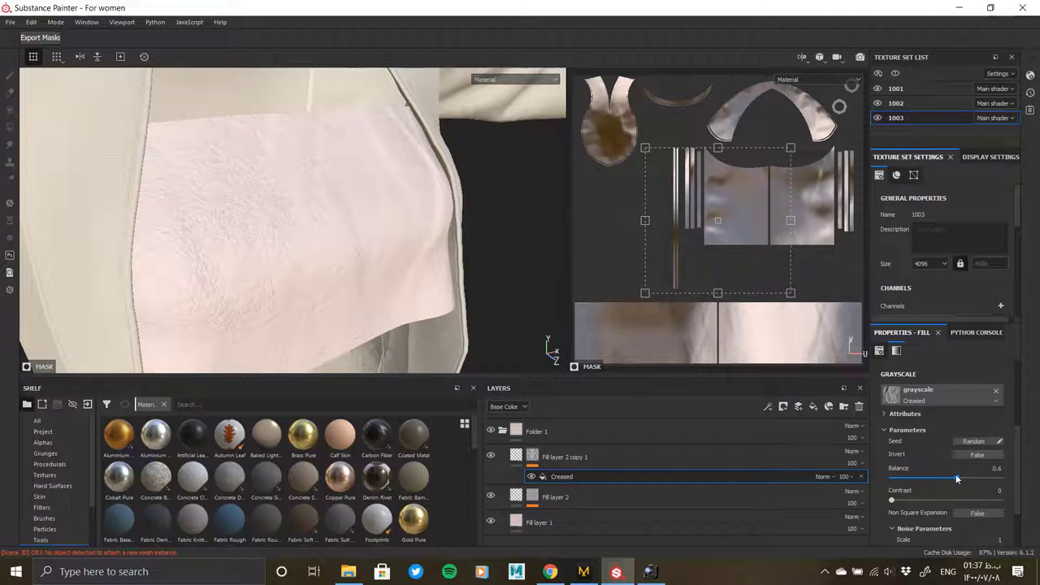
{"action": "scroll", "coordinate": [956, 474], "scroll_direction": "down", "scroll_amount": 2}
{"action": "left_click_drag", "start_coordinate": [893, 484], "coordinate": [912, 484]}
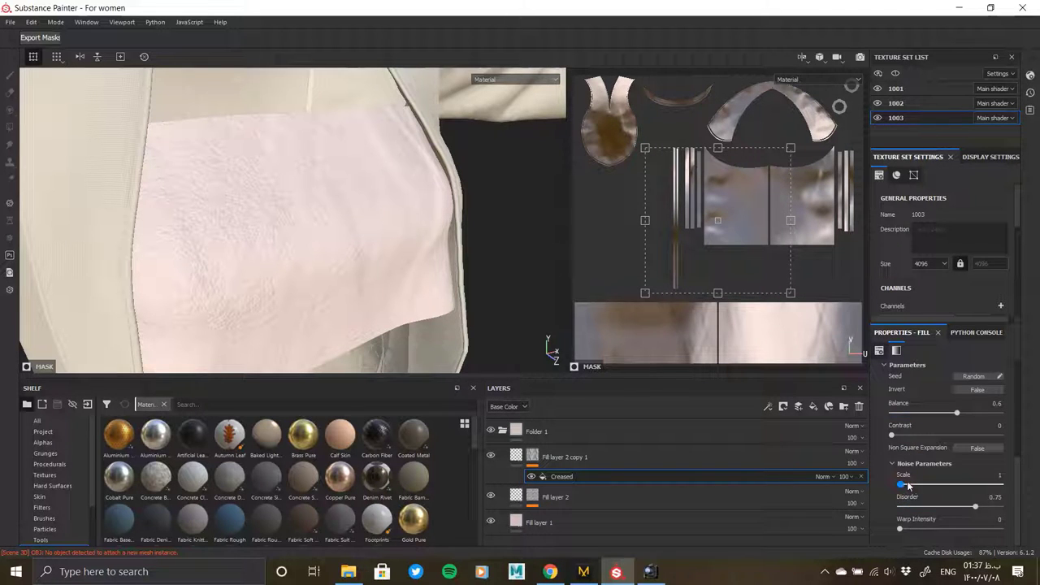
{"action": "right_click", "coordinate": [588, 478]}
{"action": "left_click", "coordinate": [670, 400]}
- Add a Blur filter (1.78) to the Creased mask
{"action": "right_click", "coordinate": [601, 478]}
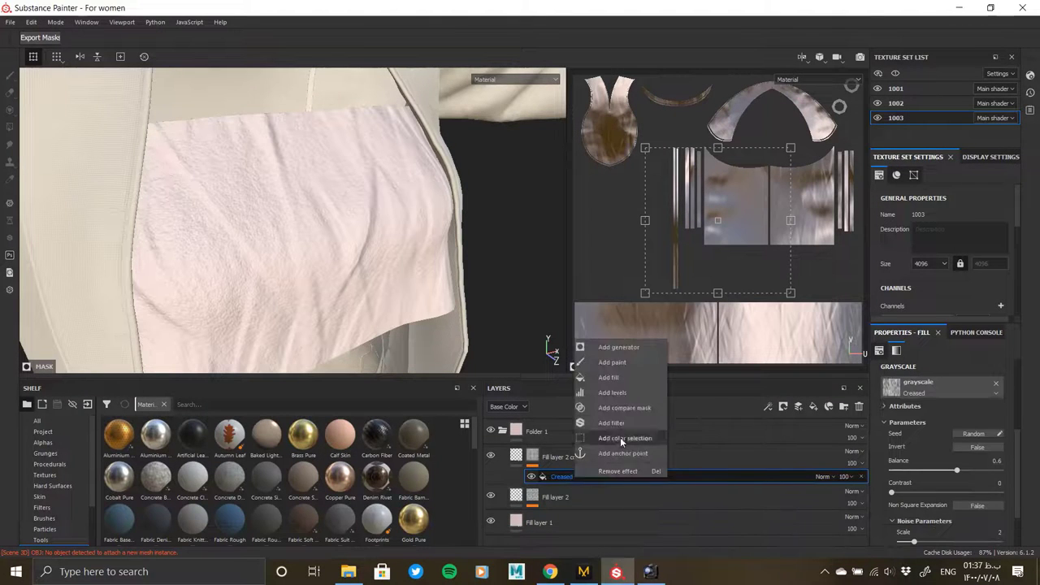
{"action": "left_click", "coordinate": [620, 437]}
{"action": "left_click", "coordinate": [938, 368]}
{"action": "left_click", "coordinate": [898, 406]}
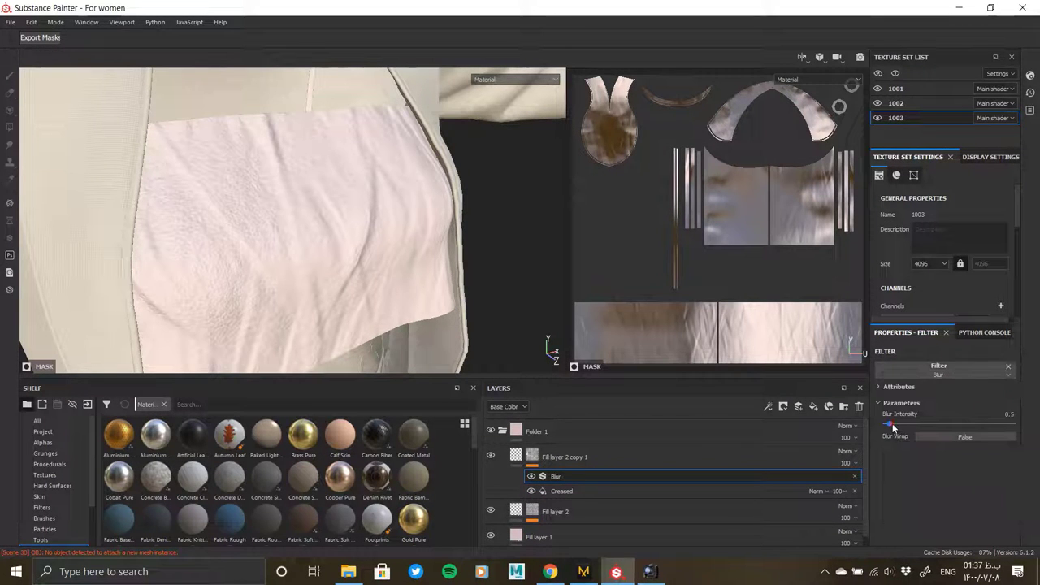
{"action": "scroll", "coordinate": [297, 271], "scroll_direction": "down", "scroll_amount": 5}
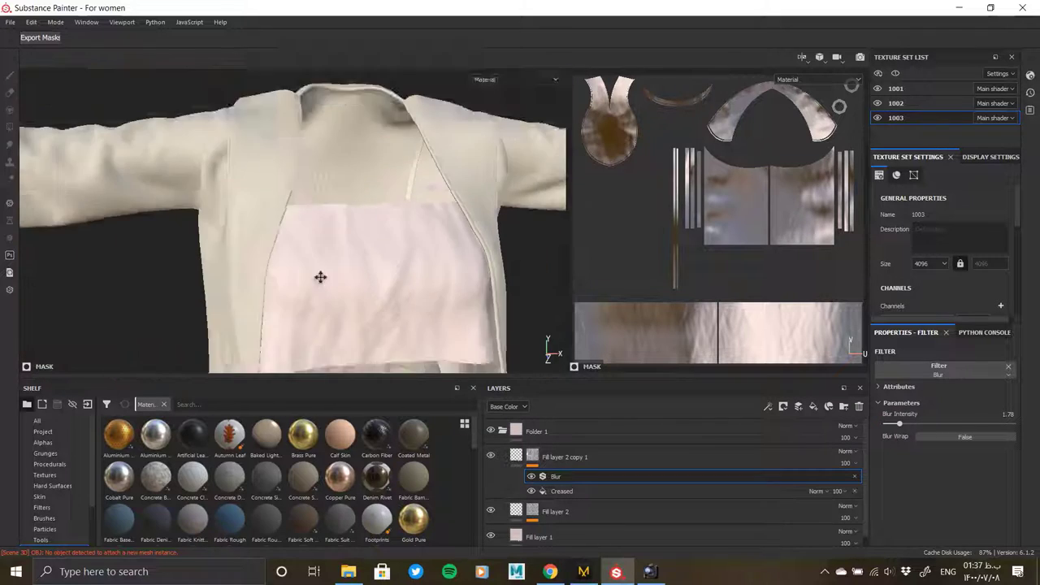
{"action": "mouse_move", "coordinate": [320, 276]}
{"action": "left_mouse_down", "text": "alt"}
{"action": "mouse_move", "coordinate": [235, 284]}
{"action": "mouse_move", "coordinate": [371, 280]}
{"action": "left_mouse_up", "text": "alt"}
{"action": "scroll", "coordinate": [371, 279], "scroll_direction": "up", "scroll_amount": 2}
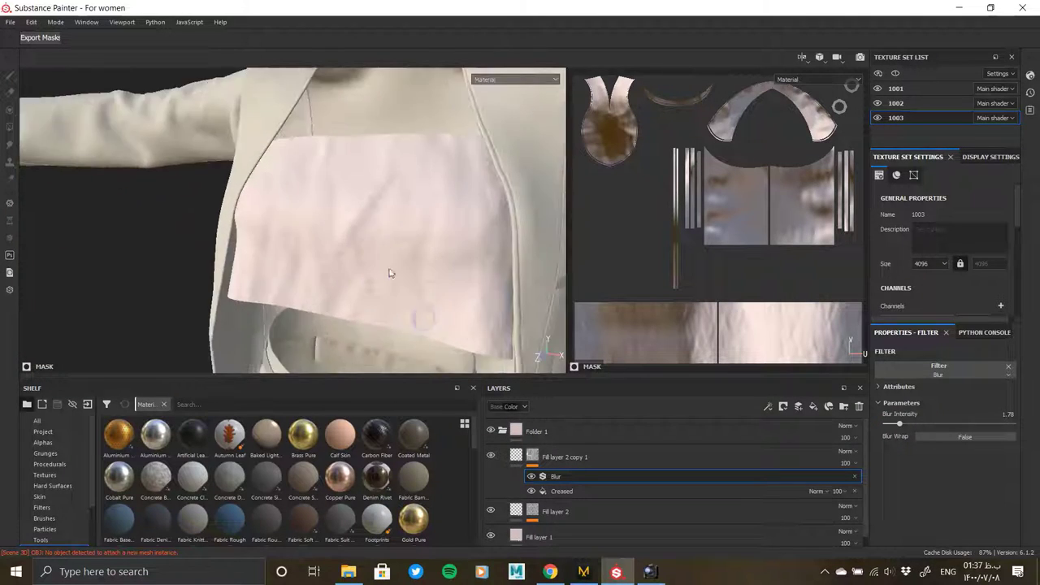
{"action": "scroll", "coordinate": [390, 272], "scroll_direction": "up", "scroll_amount": 2}
{"action": "scroll", "coordinate": [390, 293], "scroll_direction": "up", "scroll_amount": 2}
- Lower Fill layer 2's height to 0.0583
{"action": "left_click", "coordinate": [528, 509]}
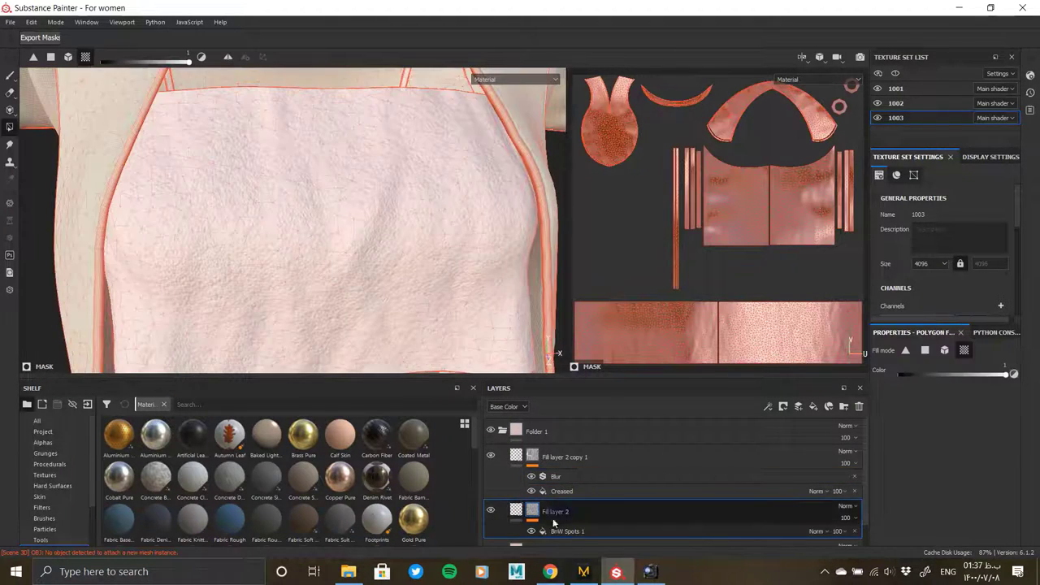
{"action": "left_click_drag", "start_coordinate": [941, 480], "coordinate": [941, 481]}
{"action": "scroll", "coordinate": [416, 257], "scroll_direction": "up", "scroll_amount": 2}
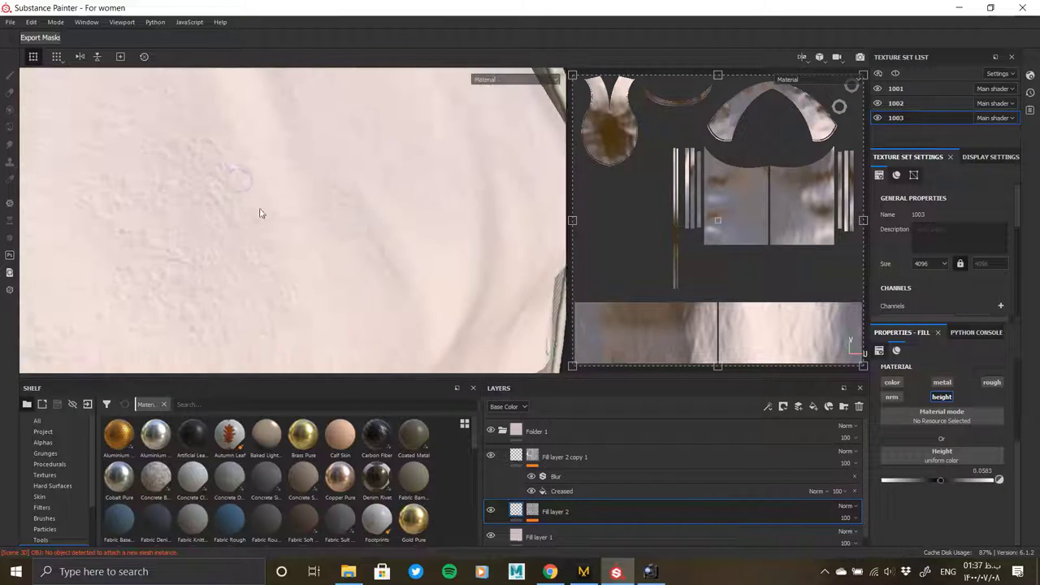
{"action": "left_click_drag", "start_coordinate": [260, 213], "coordinate": [348, 242], "text": "alt"}
{"action": "scroll", "coordinate": [348, 241], "scroll_direction": "up", "scroll_amount": 2}
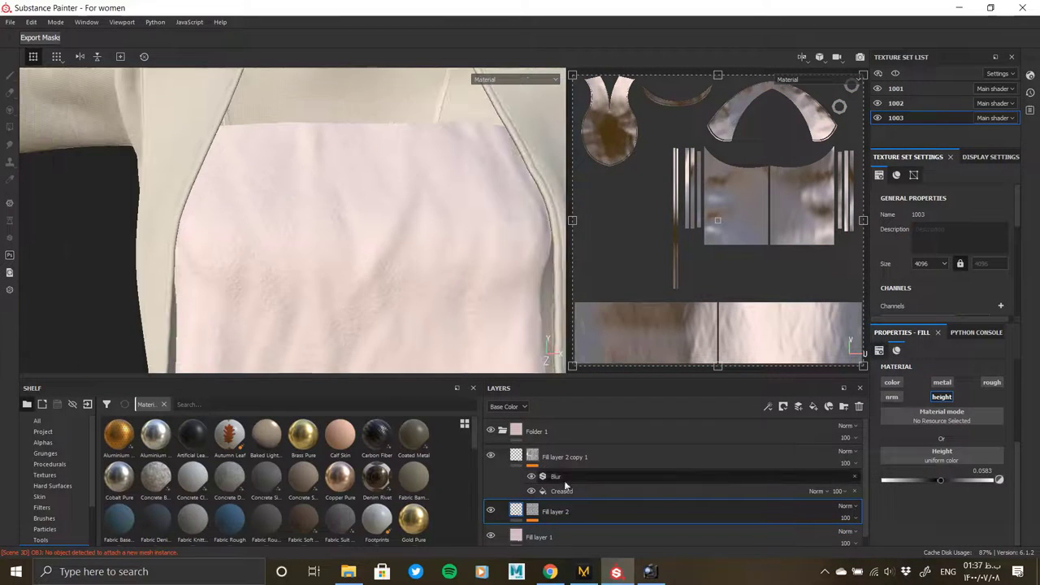
- Enable Fill layer 2's colour channel with a slightly darkened light pink base colour
{"action": "left_click", "coordinate": [893, 383]}
{"action": "left_click", "coordinate": [918, 473]}
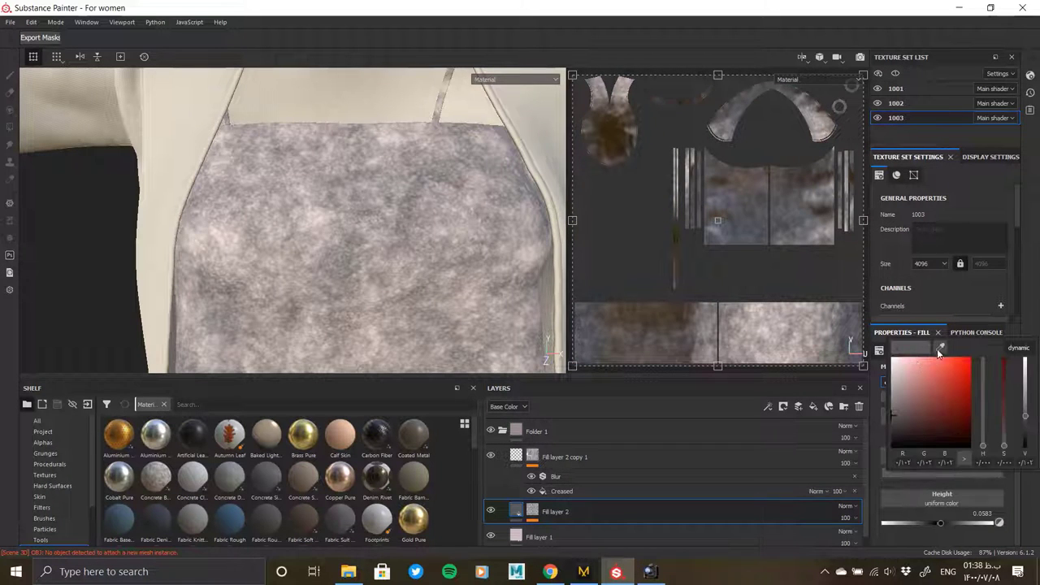
{"action": "left_click_drag", "start_coordinate": [1027, 372], "coordinate": [1025, 365]}
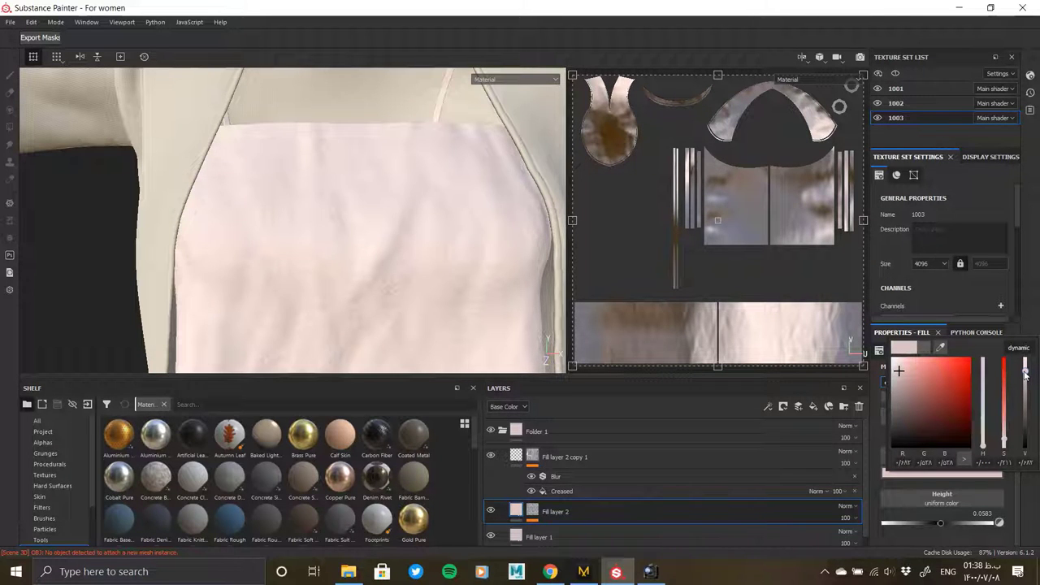
{"action": "scroll", "coordinate": [285, 220], "scroll_direction": "up", "scroll_amount": 3}
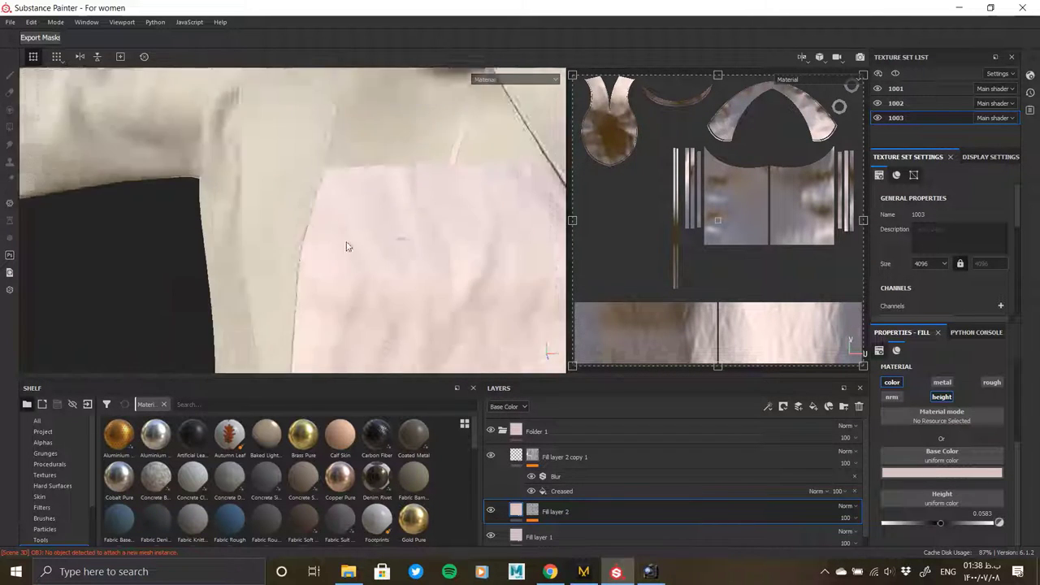
{"action": "mouse_move", "coordinate": [318, 220]}
{"action": "left_mouse_down", "text": "alt"}
{"action": "mouse_move", "coordinate": [274, 184]}
{"action": "mouse_move", "coordinate": [341, 295]}
{"action": "mouse_move", "coordinate": [441, 197]}
{"action": "mouse_move", "coordinate": [353, 267]}
{"action": "left_mouse_up", "text": "alt"}
{"action": "key", "text": "f"}
{"action": "scroll", "coordinate": [394, 293], "scroll_direction": "up", "scroll_amount": 5}
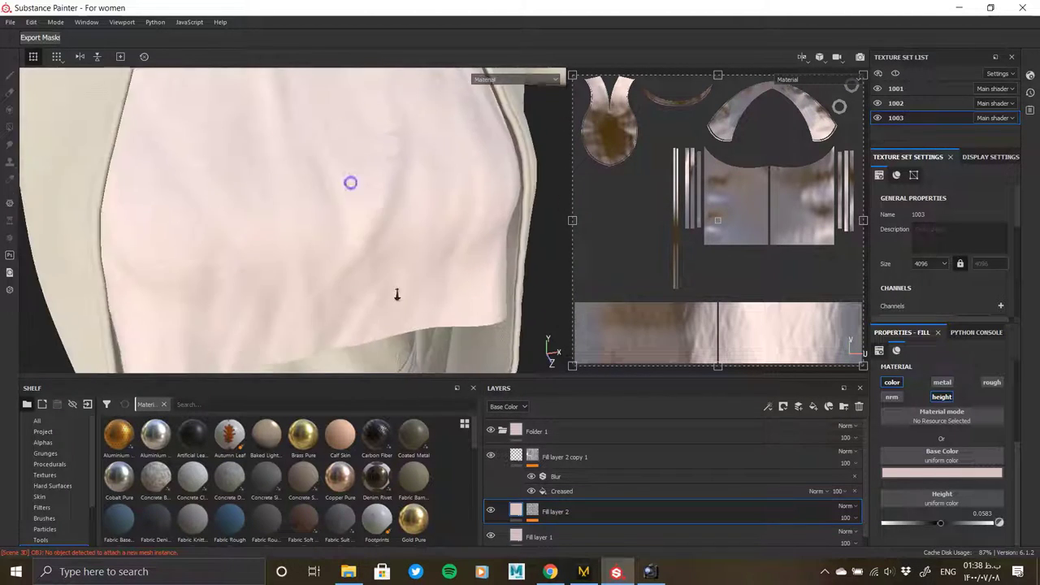
{"action": "scroll", "coordinate": [395, 292], "scroll_direction": "up", "scroll_amount": 3}
{"action": "left_click", "coordinate": [556, 457]}
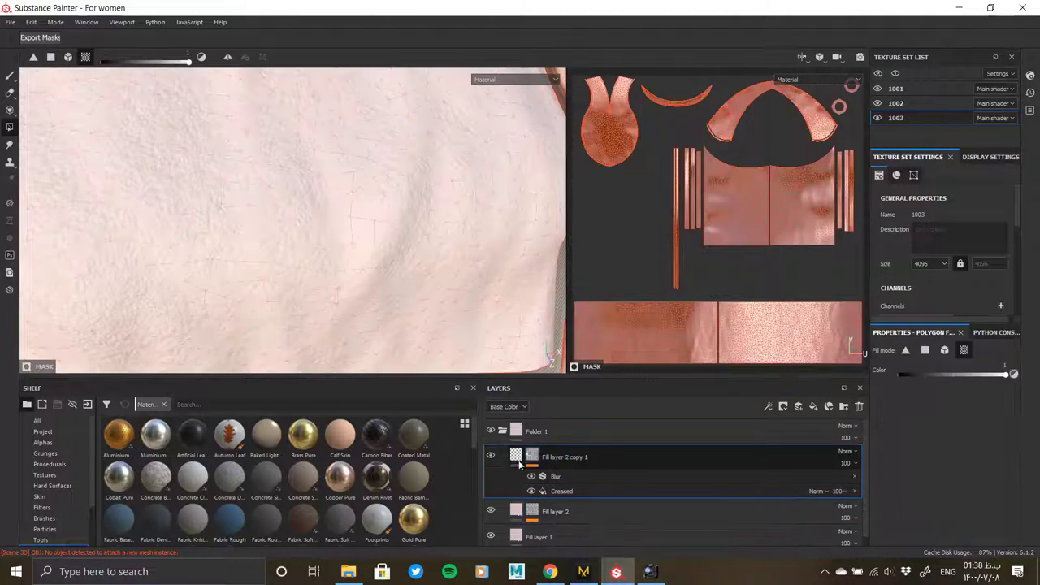
- Add Fill layer 3 without height or metal, give it a black mask with a fill effect
{"action": "key", "text": "f"}
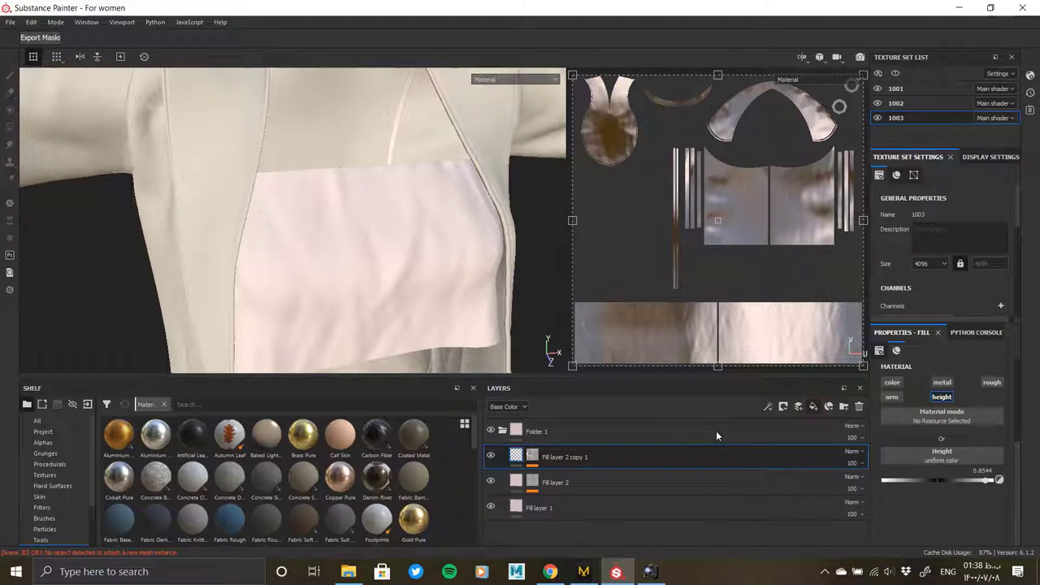
{"action": "left_click", "coordinate": [813, 406]}
{"action": "left_click", "coordinate": [942, 396]}
{"action": "left_click", "coordinate": [941, 382]}
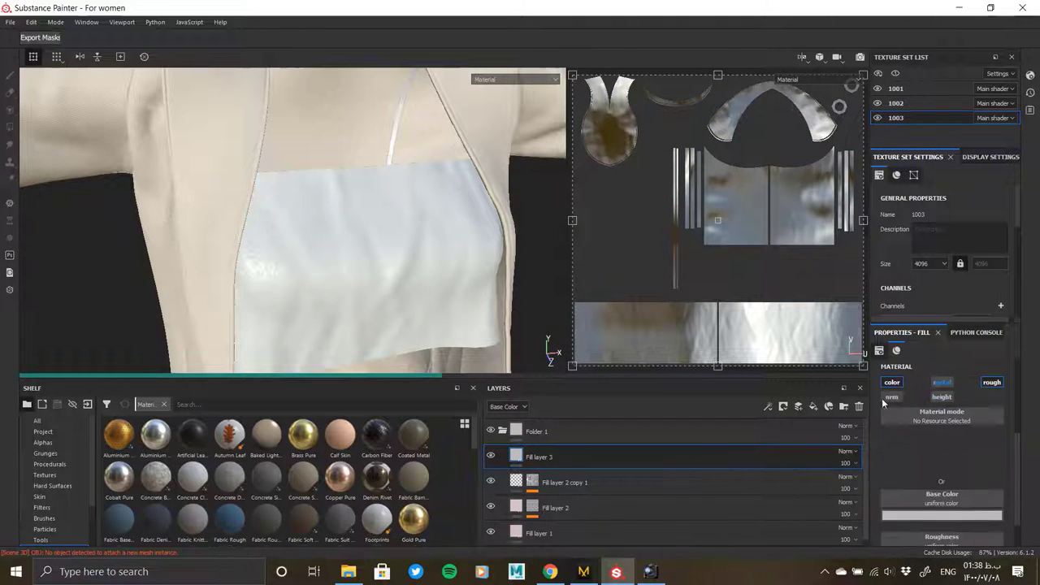
{"action": "right_click", "coordinate": [530, 456]}
{"action": "left_click", "coordinate": [569, 134]}
{"action": "right_click", "coordinate": [532, 451]}
{"action": "left_click", "coordinate": [597, 357]}
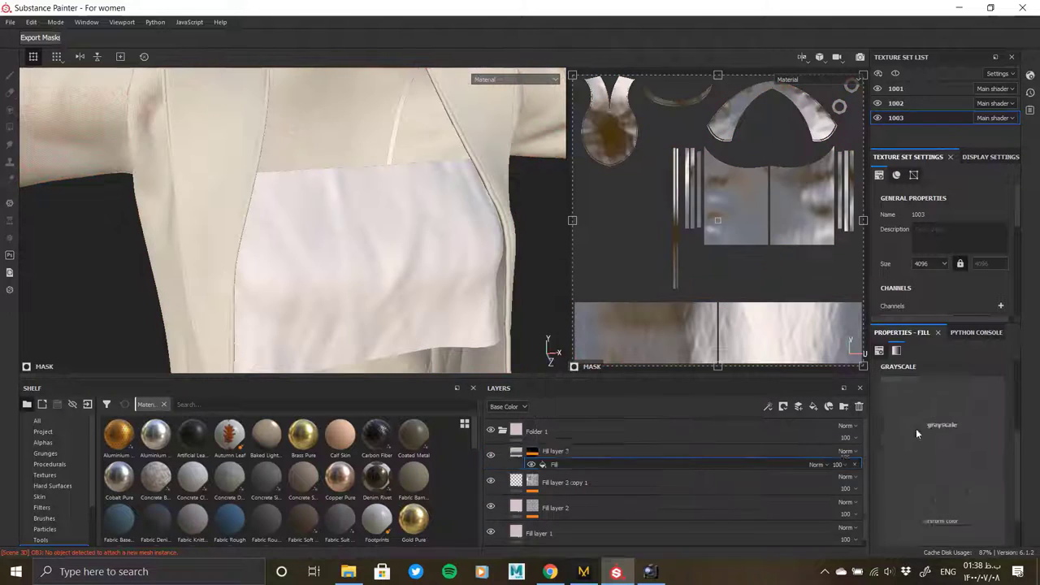
- Apply Dirt 5 as the grayscale pattern of Fill layer 3's mask fill
{"action": "left_click", "coordinate": [916, 433]}
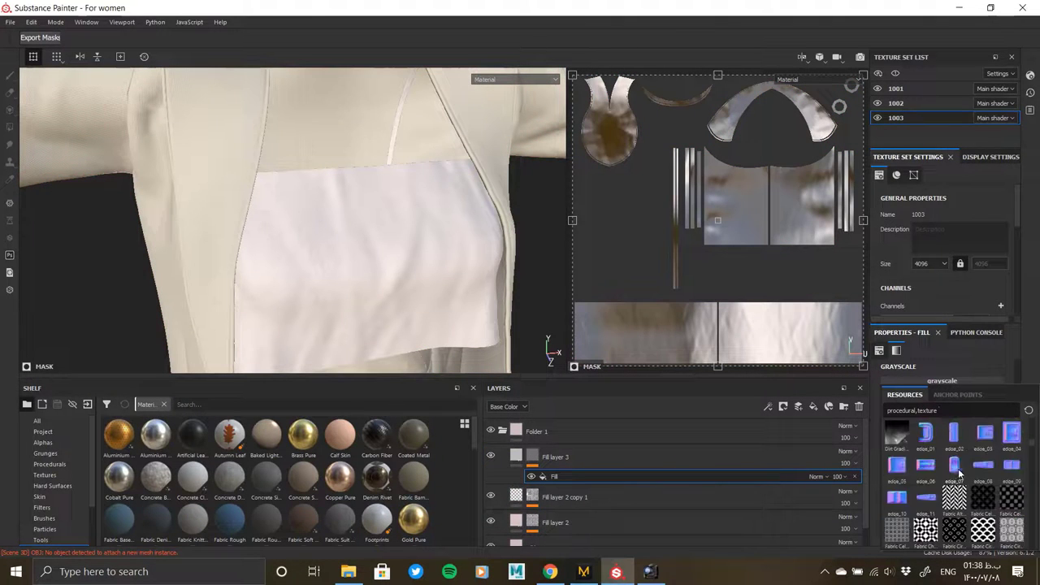
{"action": "scroll", "coordinate": [958, 488], "scroll_direction": "up", "scroll_amount": 3}
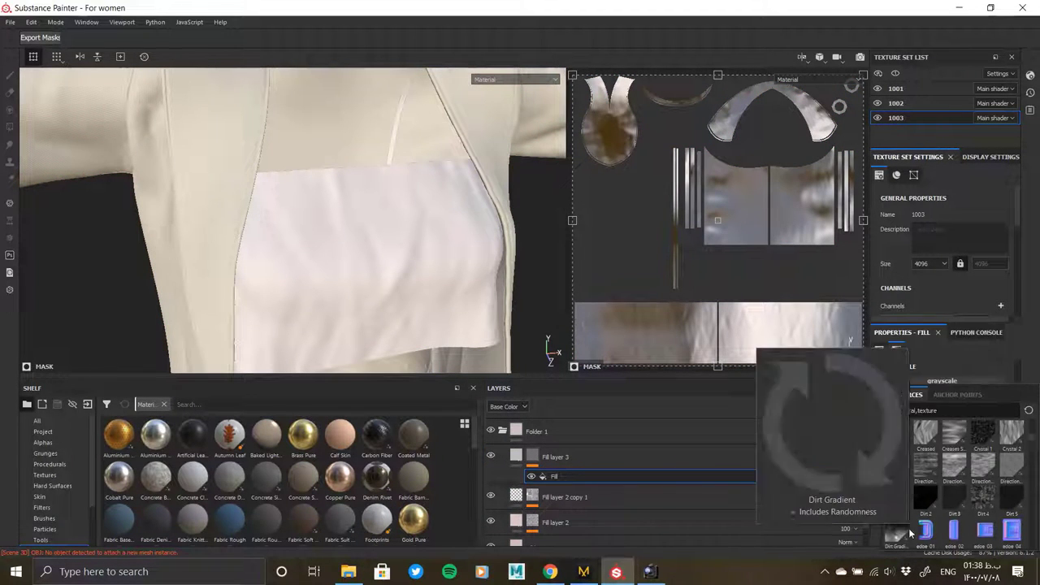
{"action": "left_click", "coordinate": [1010, 489]}
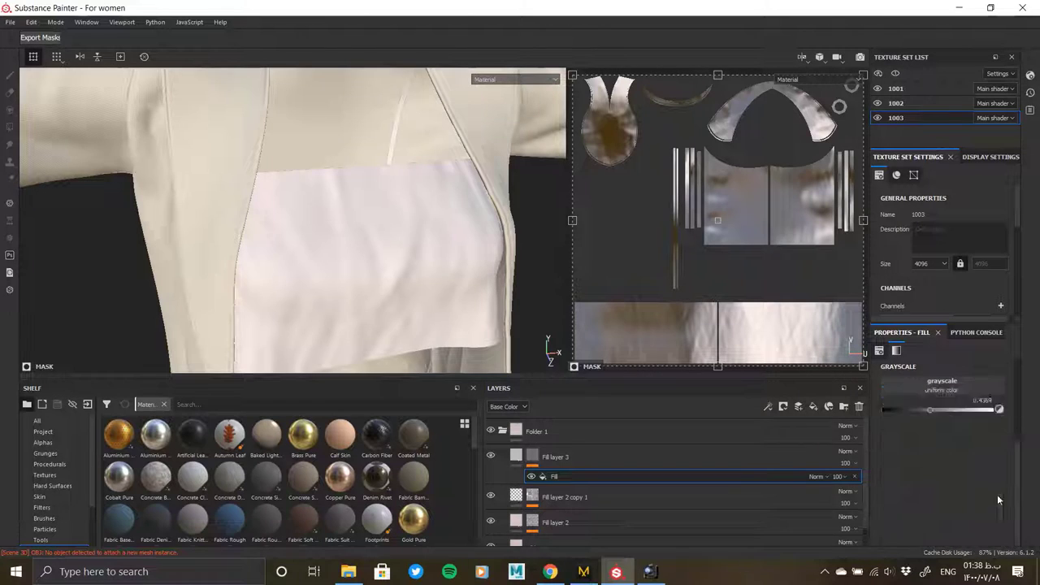
{"action": "left_click", "coordinate": [520, 459]}
{"action": "left_click", "coordinate": [530, 458]}
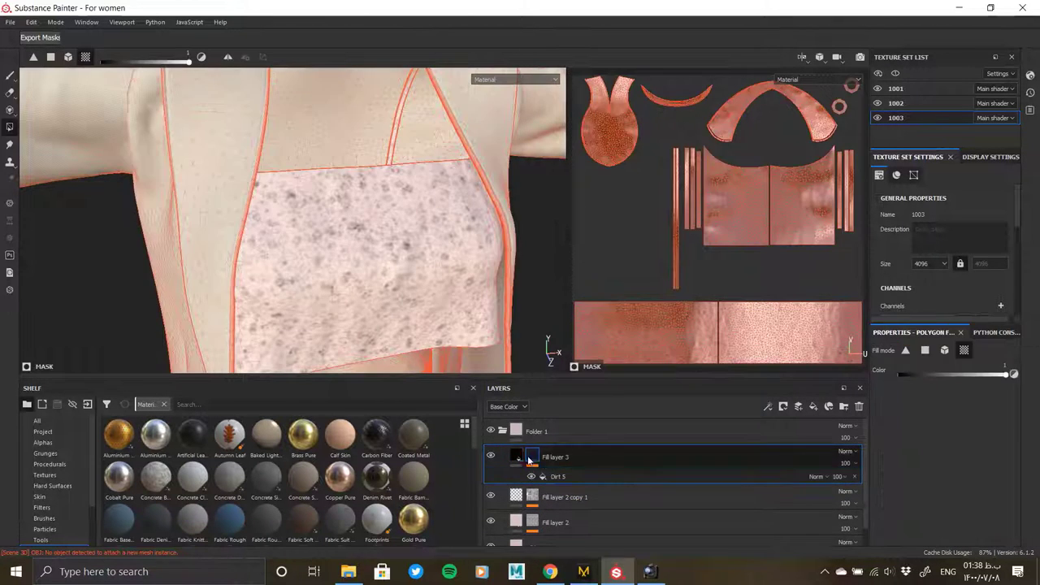
{"action": "left_click", "coordinate": [569, 476]}
- Make the Dirt 5 noise finer and reapply Dirt 5 as the grayscale pattern
{"action": "left_click_drag", "start_coordinate": [943, 544], "coordinate": [978, 544]}
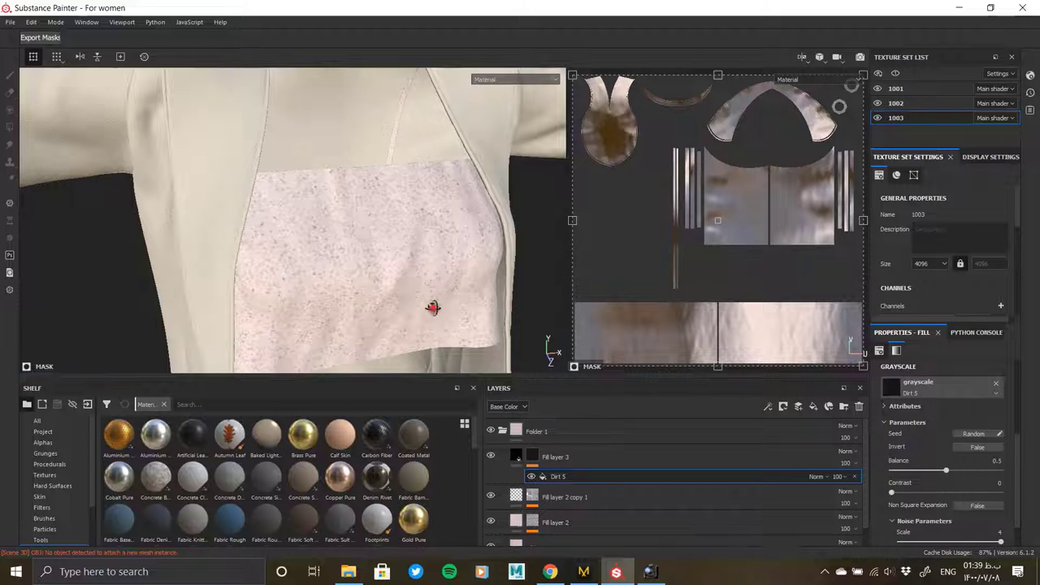
{"action": "scroll", "coordinate": [350, 251], "scroll_direction": "up", "scroll_amount": 5}
{"action": "scroll", "coordinate": [982, 481], "scroll_direction": "down", "scroll_amount": 2}
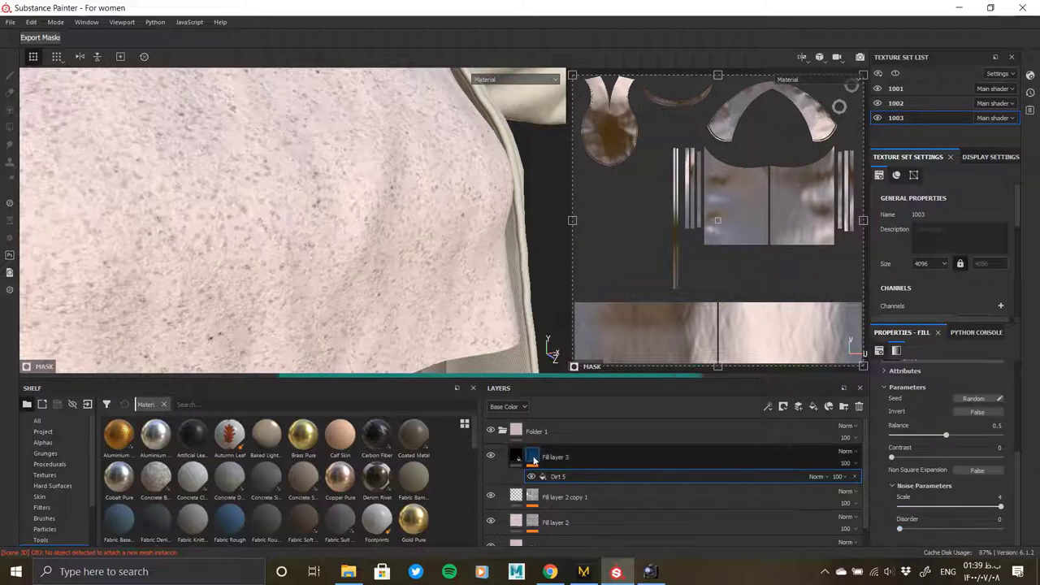
{"action": "scroll", "coordinate": [946, 455], "scroll_direction": "up", "scroll_amount": 2}
{"action": "left_click", "coordinate": [977, 451]}
{"action": "scroll", "coordinate": [979, 396], "scroll_direction": "down", "scroll_amount": 3}
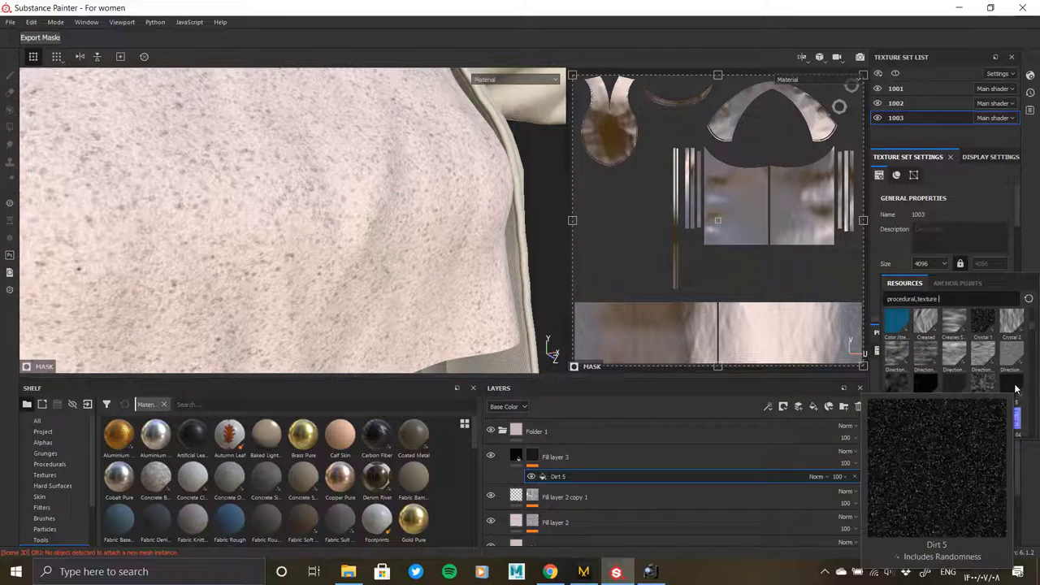
{"action": "left_click", "coordinate": [1011, 389]}
- Set Dirt 5 noise Scale 4 and Balance 0.8, reverting a trial contrast change
{"action": "scroll", "coordinate": [951, 487], "scroll_direction": "down", "scroll_amount": 1}
{"action": "scroll", "coordinate": [933, 495], "scroll_direction": "down", "scroll_amount": 1}
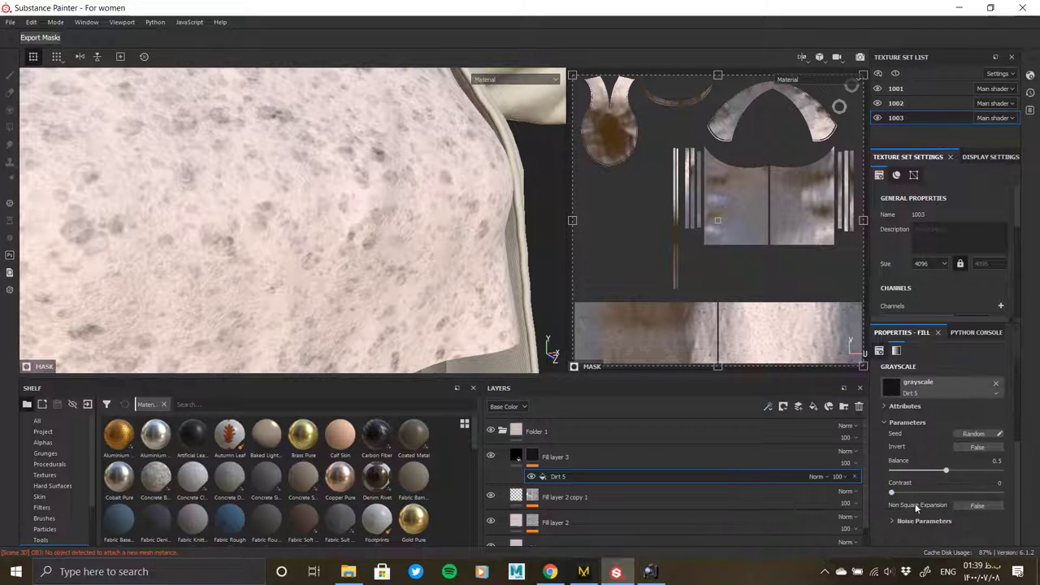
{"action": "left_click_drag", "start_coordinate": [975, 541], "coordinate": [1001, 541]}
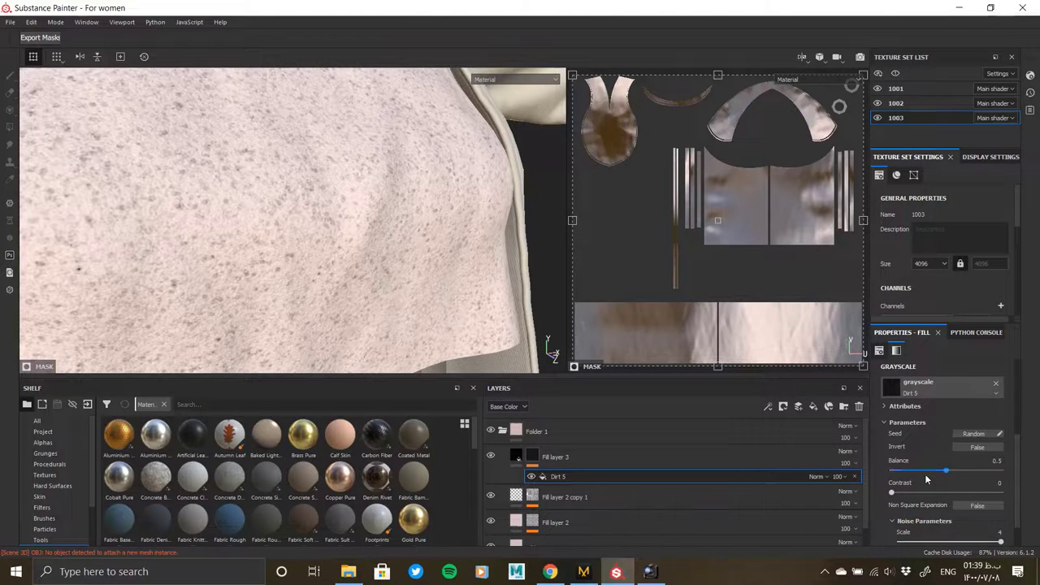
{"action": "scroll", "coordinate": [917, 455], "scroll_direction": "down", "scroll_amount": 1}
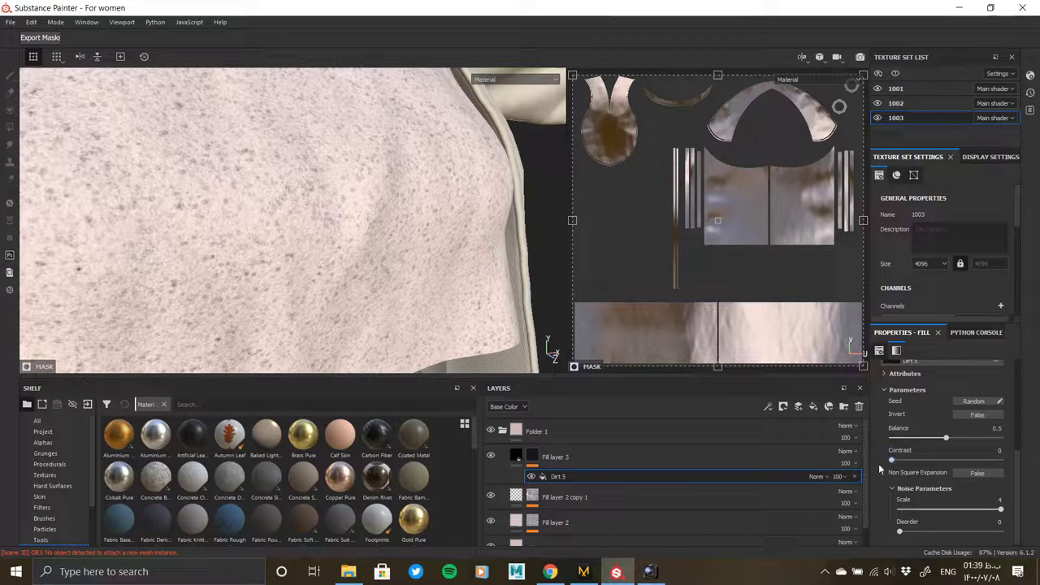
{"action": "left_click_drag", "start_coordinate": [892, 460], "coordinate": [978, 438]}
{"action": "key", "text": "ctrl+z"}
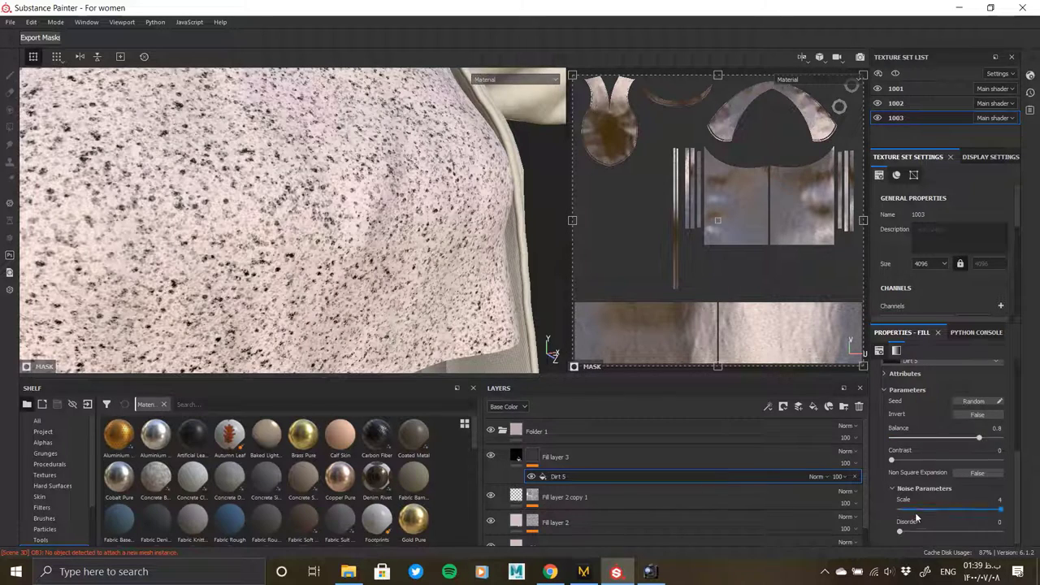
{"action": "key", "text": "Delete"}
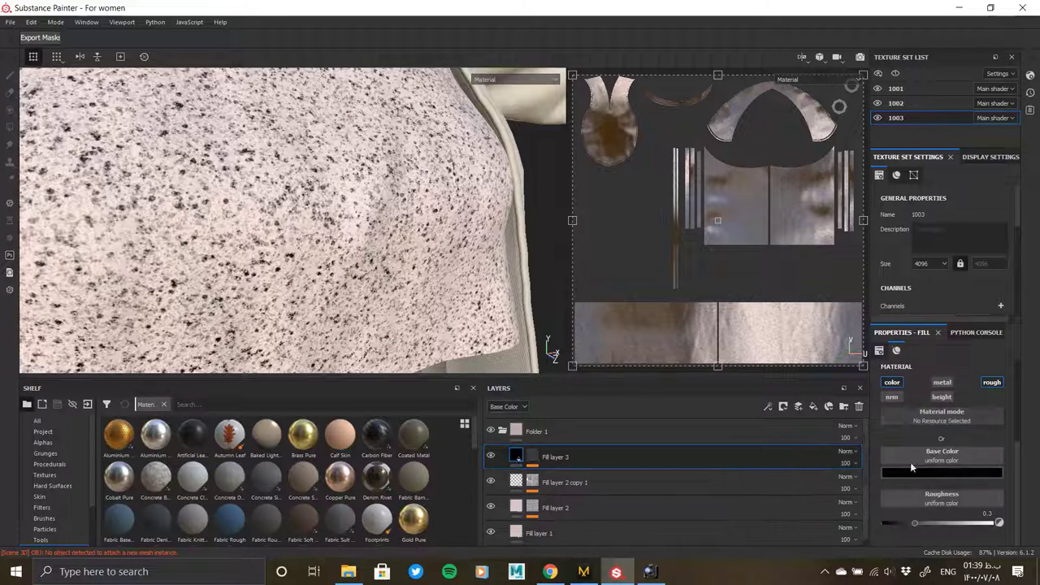
- Make Fill layer 3 affect metallic instead of colour, trying metallic around 0.7
{"action": "left_click", "coordinate": [892, 382]}
{"action": "left_click_drag", "start_coordinate": [431, 271], "coordinate": [285, 258], "text": "alt"}
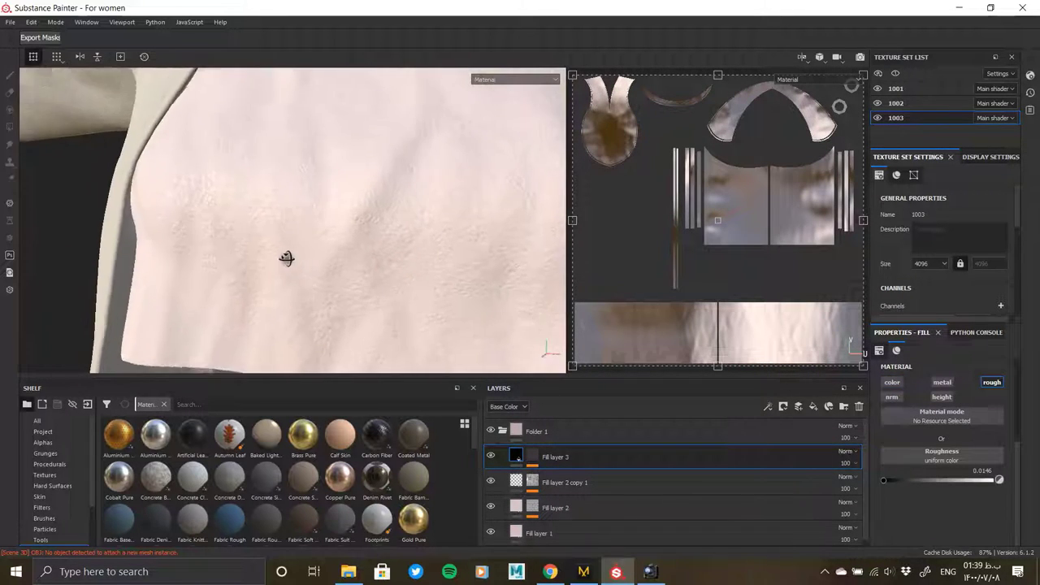
{"action": "left_click", "coordinate": [943, 381]}
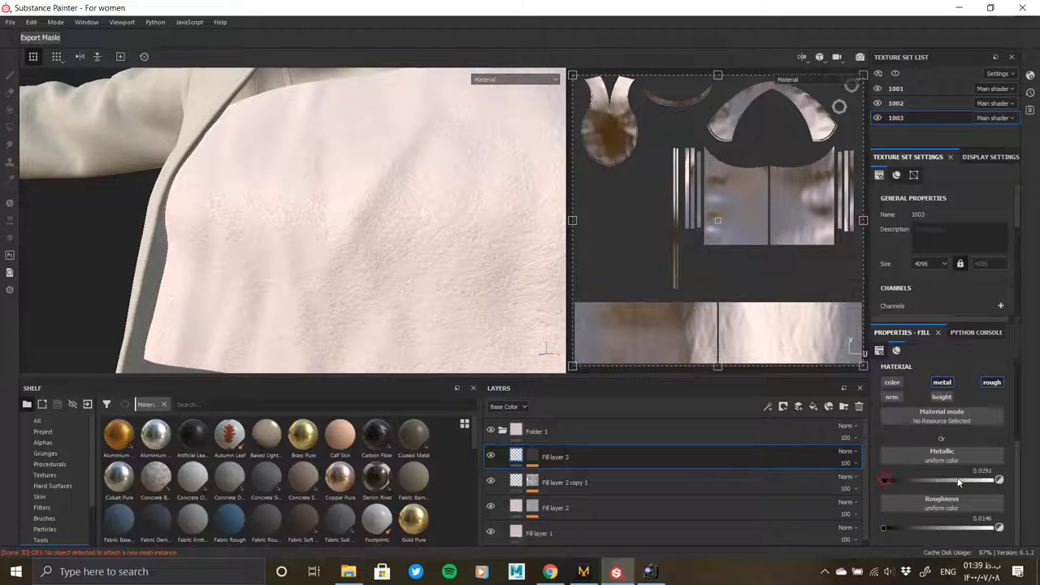
{"action": "left_click_drag", "start_coordinate": [957, 482], "coordinate": [951, 481]}
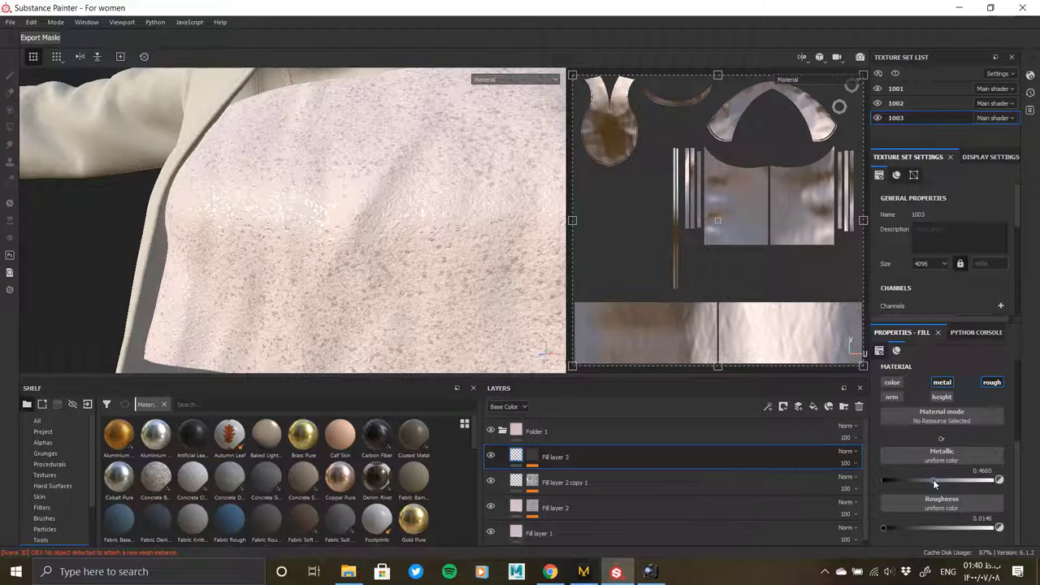
{"action": "scroll", "coordinate": [494, 301], "scroll_direction": "up", "scroll_amount": 2}
{"action": "scroll", "coordinate": [379, 302], "scroll_direction": "down", "scroll_amount": 5}
{"action": "scroll", "coordinate": [344, 344], "scroll_direction": "up", "scroll_amount": 2}
{"action": "scroll", "coordinate": [383, 260], "scroll_direction": "up", "scroll_amount": 2}
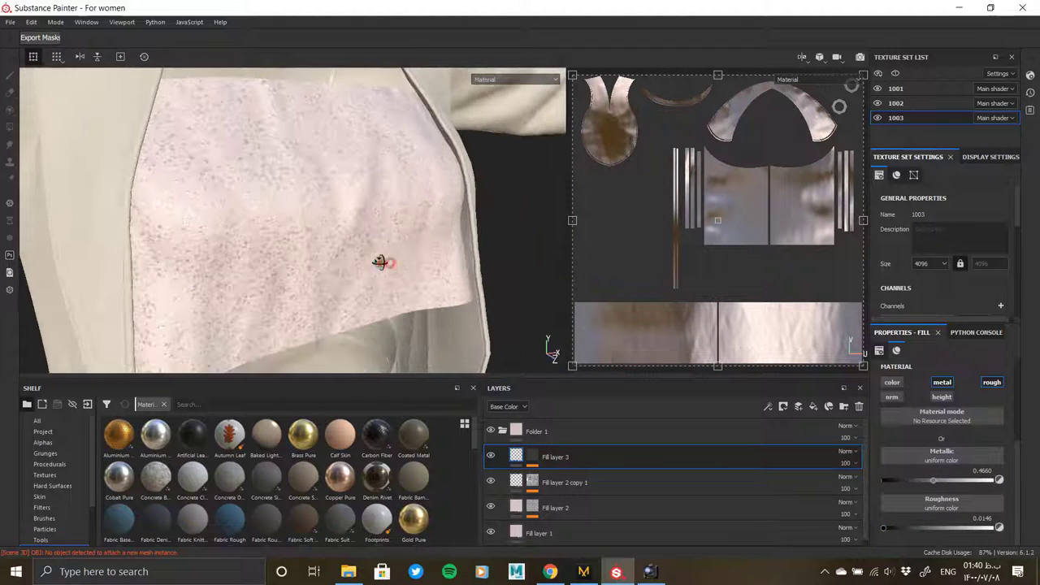
{"action": "scroll", "coordinate": [382, 260], "scroll_direction": "down", "scroll_amount": 3}
{"action": "scroll", "coordinate": [455, 239], "scroll_direction": "down", "scroll_amount": 2}
{"action": "scroll", "coordinate": [441, 342], "scroll_direction": "up", "scroll_amount": 1}
{"action": "scroll", "coordinate": [387, 246], "scroll_direction": "up", "scroll_amount": 2}
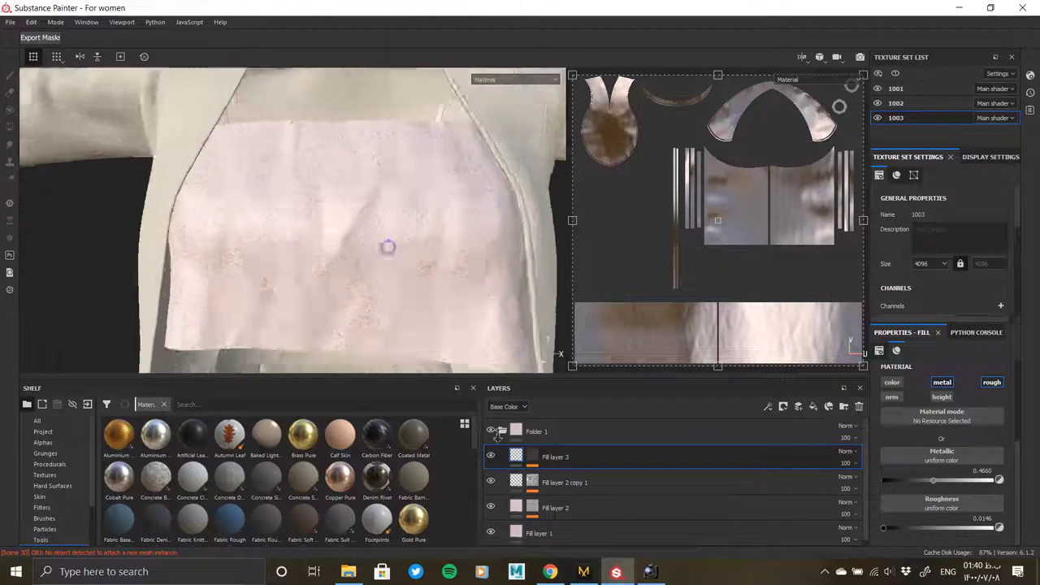
{"action": "scroll", "coordinate": [420, 265], "scroll_direction": "up", "scroll_amount": 2}
{"action": "scroll", "coordinate": [420, 265], "scroll_direction": "up", "scroll_amount": 1}
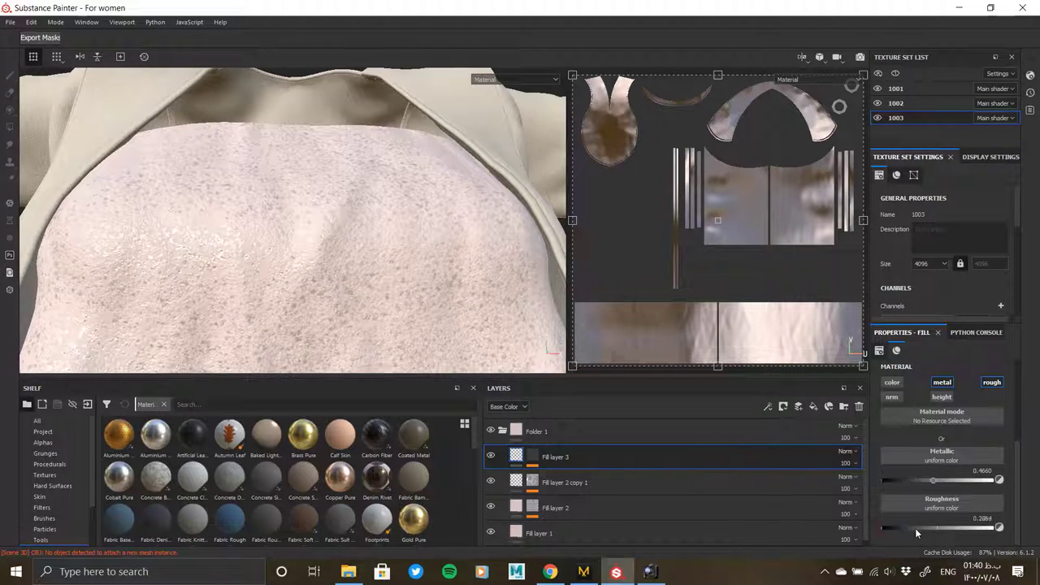
- Lower Fill layer 3's roughness and metallic both to 0
{"action": "left_click_drag", "start_coordinate": [923, 524], "coordinate": [881, 527]}
{"action": "left_click_drag", "start_coordinate": [932, 480], "coordinate": [879, 480]}
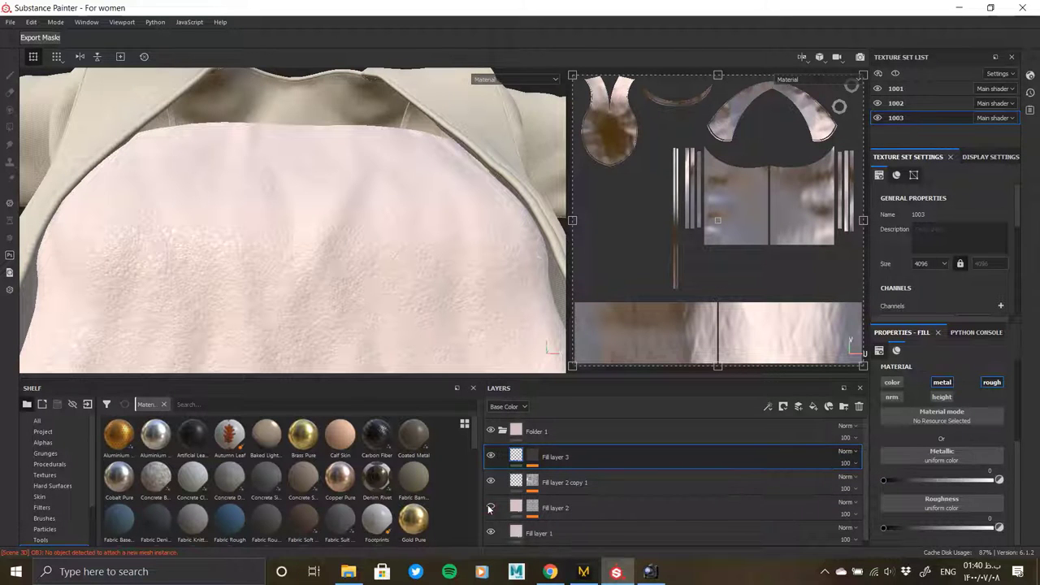
{"action": "mouse_move", "coordinate": [414, 375]}
{"action": "left_mouse_down", "text": "alt"}
{"action": "mouse_move", "coordinate": [336, 355]}
{"action": "mouse_move", "coordinate": [411, 320]}
{"action": "left_mouse_up", "text": "alt"}
{"action": "scroll", "coordinate": [374, 248], "scroll_direction": "down", "scroll_amount": 5}
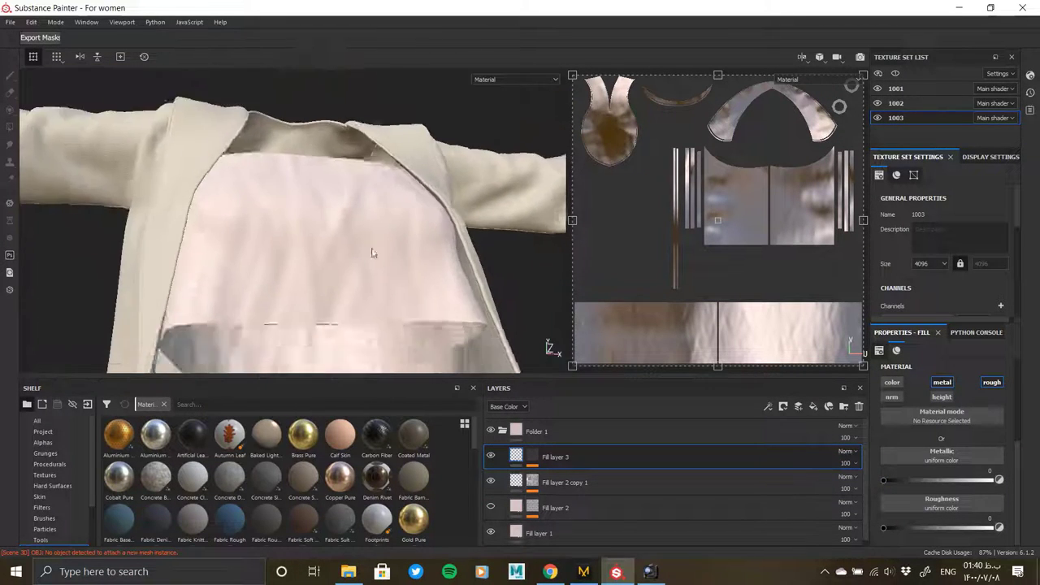
{"action": "scroll", "coordinate": [270, 249], "scroll_direction": "up", "scroll_amount": 5}
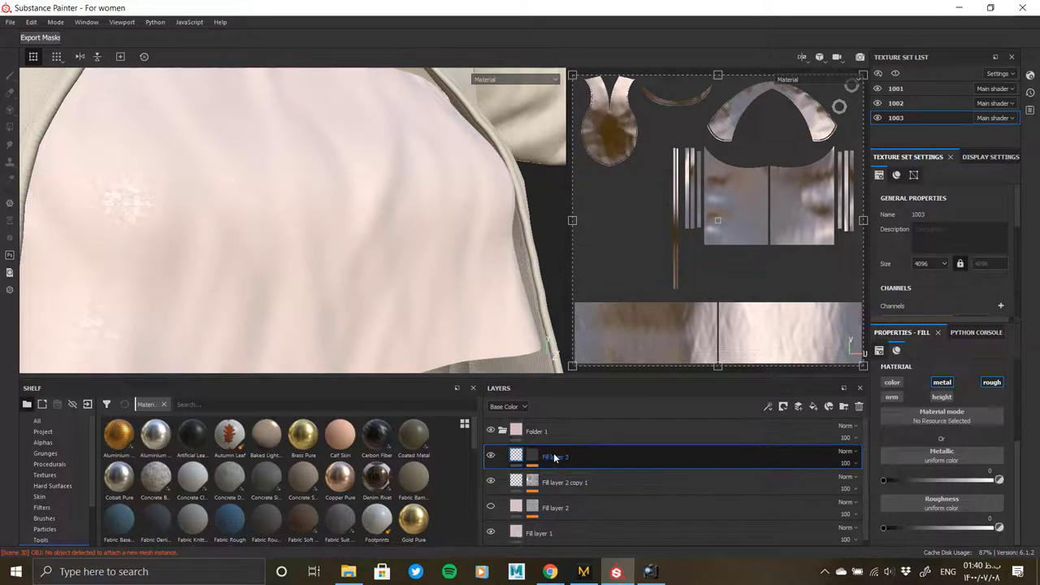
- Browse the mask fill's texture choices to replace Dirt 5 with Gradient Flakes
{"action": "left_click", "coordinate": [581, 475]}
{"action": "left_click", "coordinate": [943, 475]}
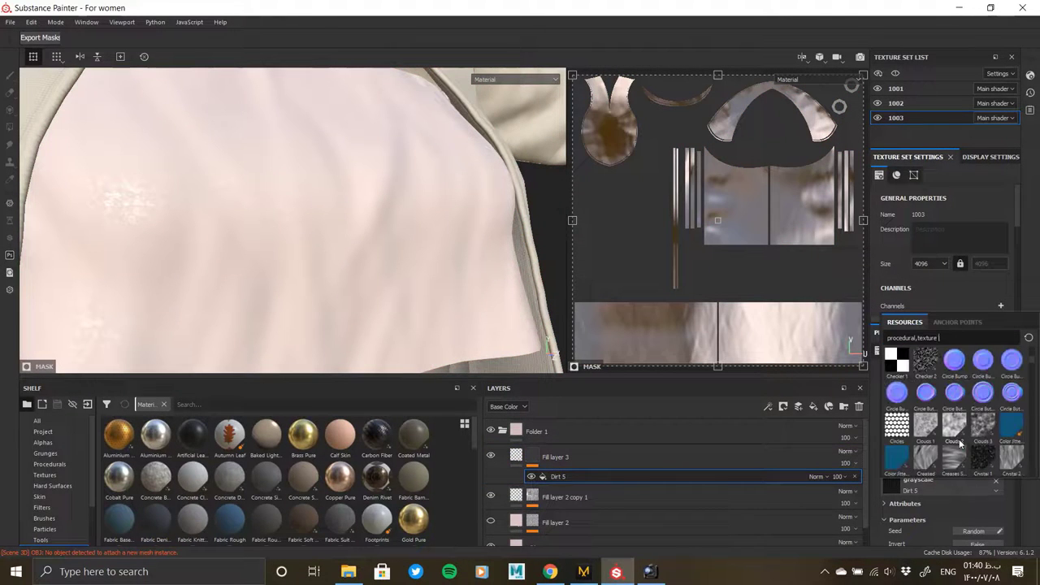
{"action": "scroll", "coordinate": [959, 443], "scroll_direction": "down", "scroll_amount": 3}
{"action": "scroll", "coordinate": [959, 443], "scroll_direction": "down", "scroll_amount": 3}
{"action": "scroll", "coordinate": [959, 443], "scroll_direction": "down", "scroll_amount": 3}
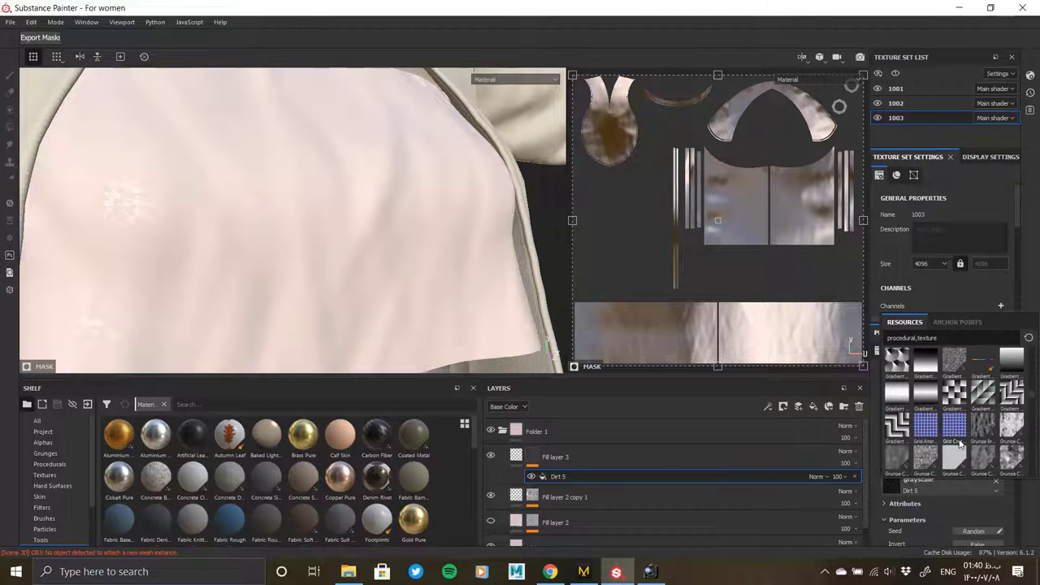
{"action": "mouse_move", "coordinate": [955, 362]}
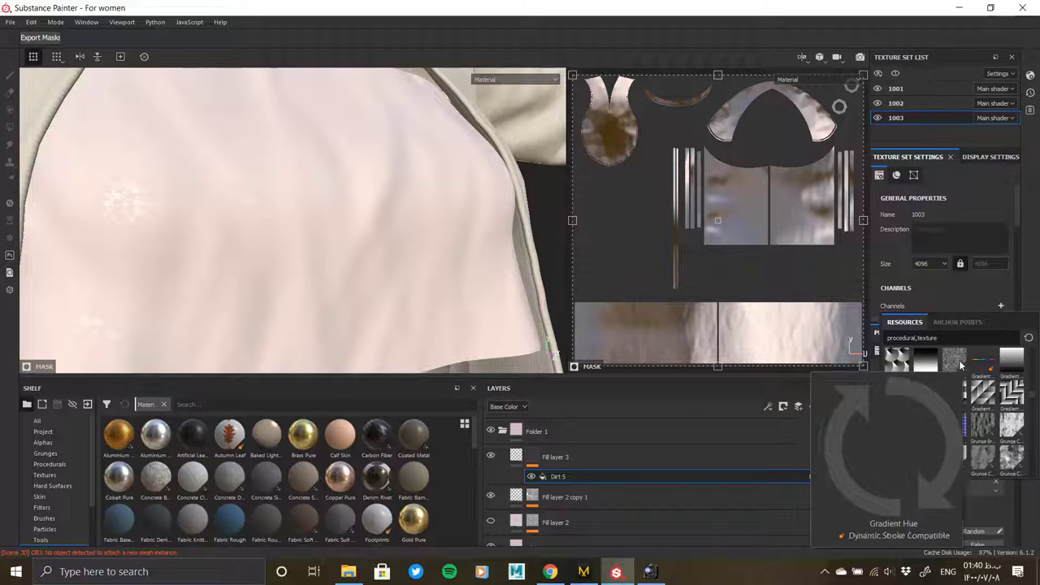
{"action": "left_click", "coordinate": [896, 399]}
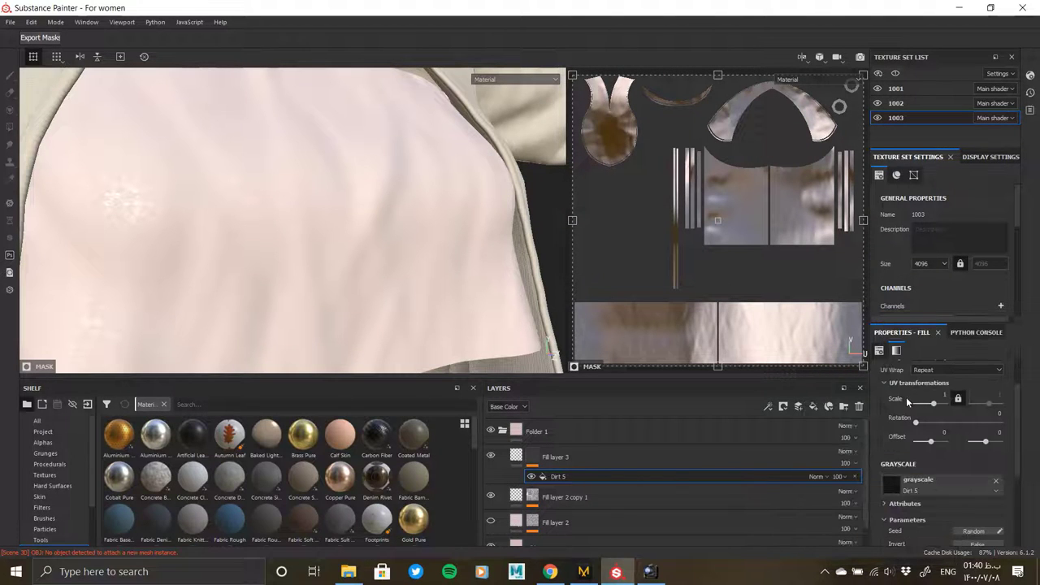
{"action": "left_click", "coordinate": [932, 490]}
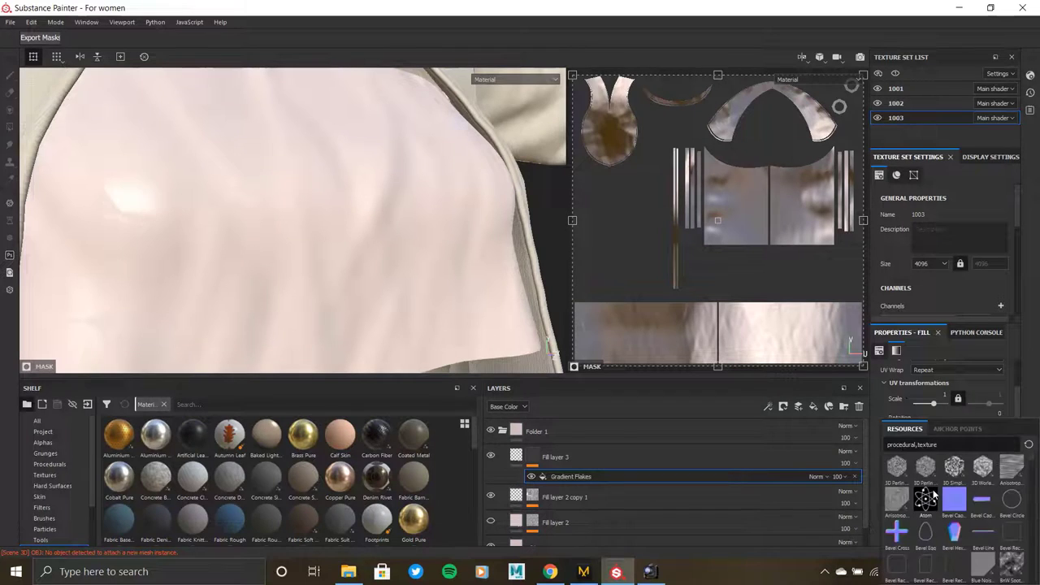
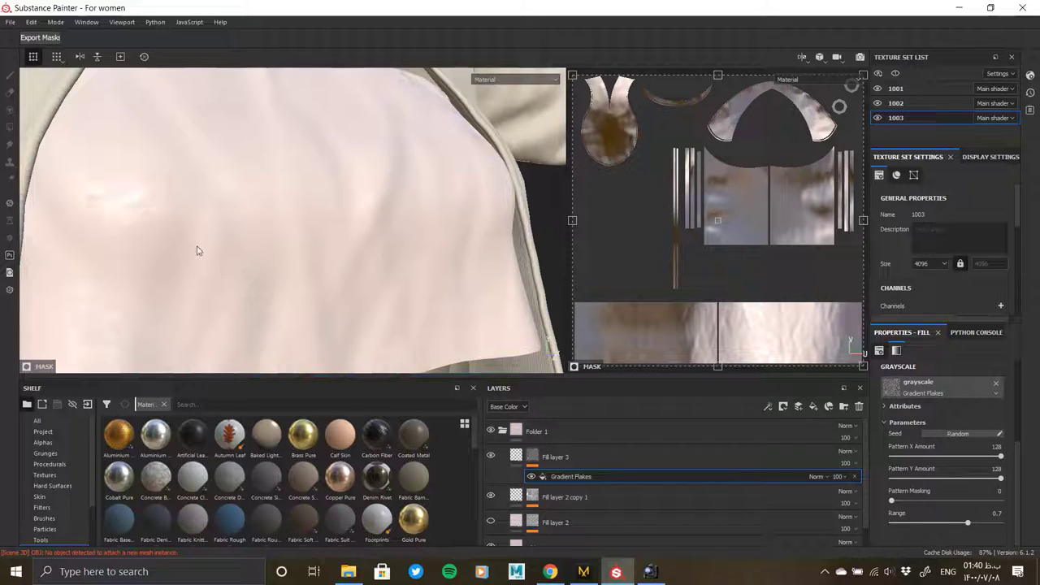
- Swap Fill layer 3's Gradient Flakes mask for Gaussian Spots 1 with noise scale 16
{"action": "left_click_drag", "start_coordinate": [197, 250], "coordinate": [220, 227], "text": "alt"}
{"action": "left_click", "coordinate": [532, 456]}
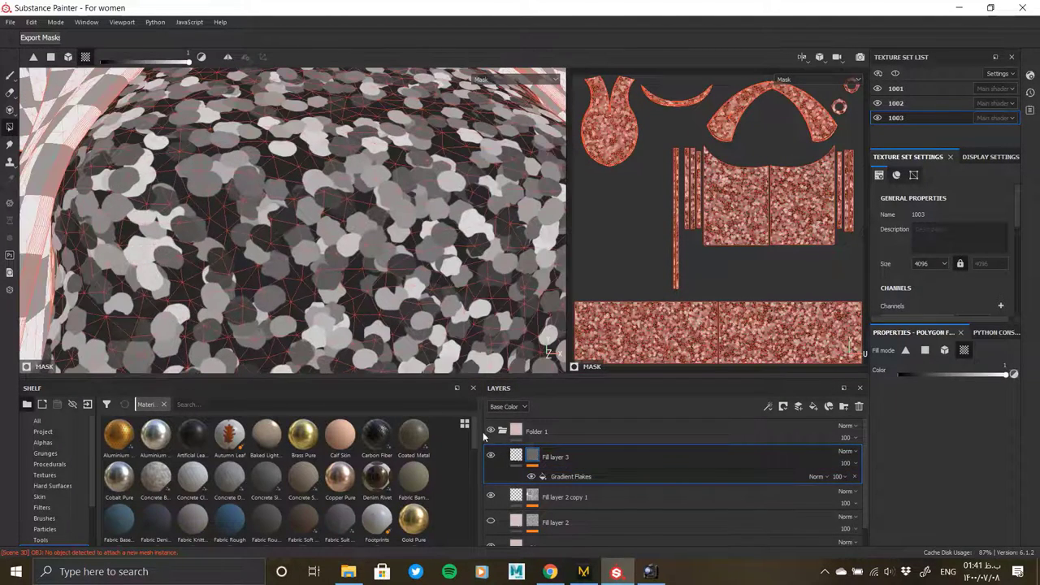
{"action": "left_click", "coordinate": [570, 476]}
{"action": "left_click", "coordinate": [909, 382]}
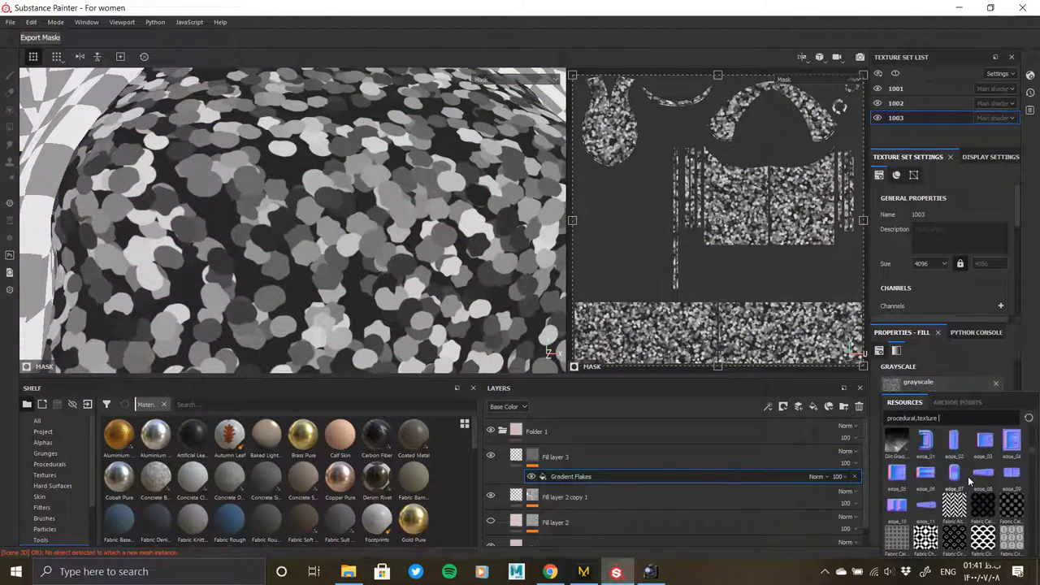
{"action": "scroll", "coordinate": [969, 481], "scroll_direction": "down", "scroll_amount": 3}
{"action": "scroll", "coordinate": [969, 481], "scroll_direction": "down", "scroll_amount": 3}
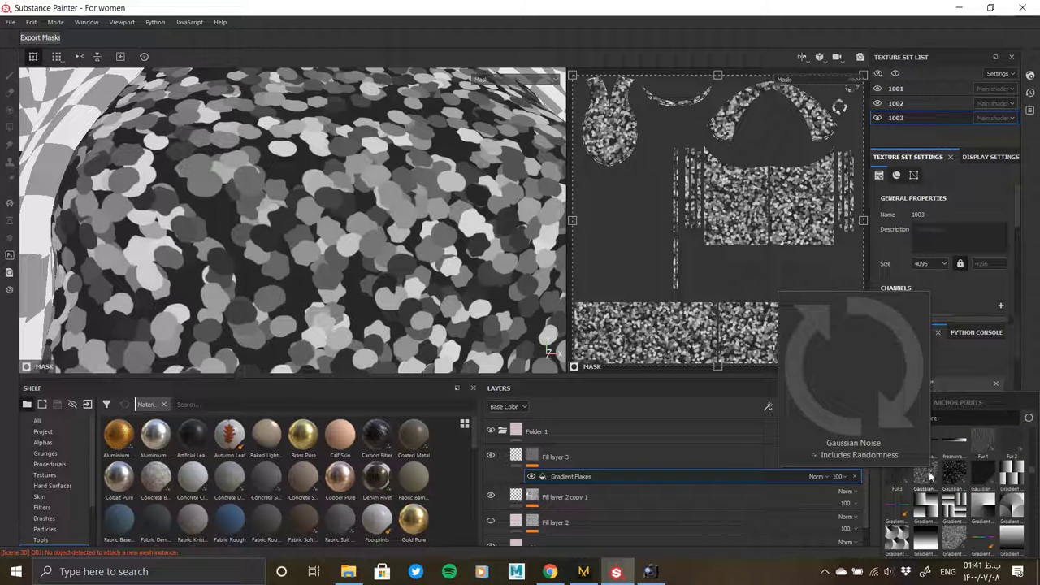
{"action": "left_click", "coordinate": [950, 477]}
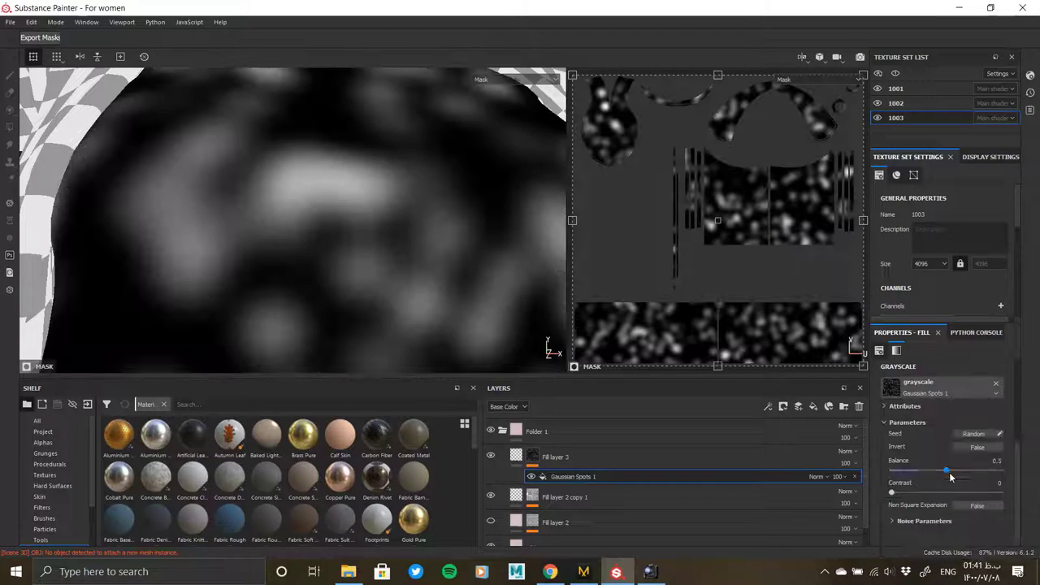
{"action": "scroll", "coordinate": [910, 529], "scroll_direction": "down", "scroll_amount": 1}
{"action": "left_click_drag", "start_coordinate": [946, 488], "coordinate": [976, 487]}
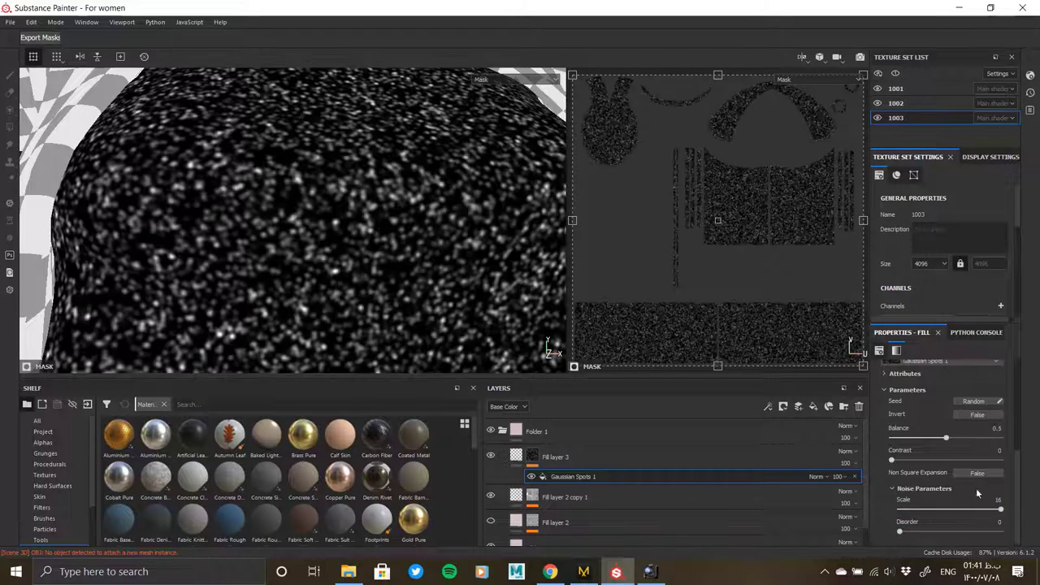
{"action": "scroll", "coordinate": [942, 455], "scroll_direction": "up", "scroll_amount": 3}
{"action": "left_click", "coordinate": [547, 457]}
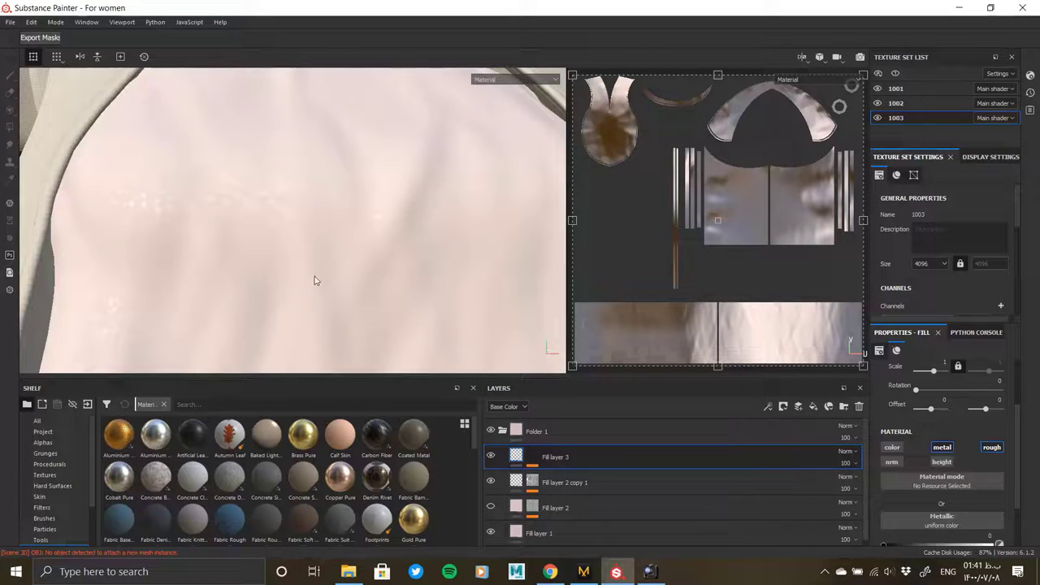
- Set Fill layer 3's metallic to about 0.31 and roughness to about 0.17
{"action": "scroll", "coordinate": [315, 280], "scroll_direction": "down", "scroll_amount": 5}
{"action": "left_click_drag", "start_coordinate": [263, 263], "coordinate": [272, 220], "text": "alt"}
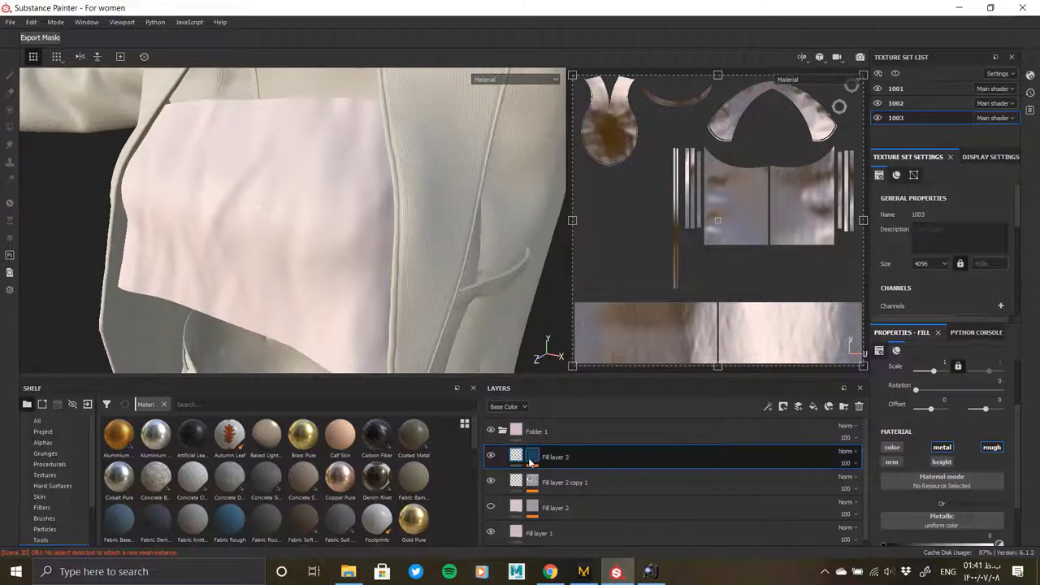
{"action": "scroll", "coordinate": [966, 453], "scroll_direction": "down", "scroll_amount": 2}
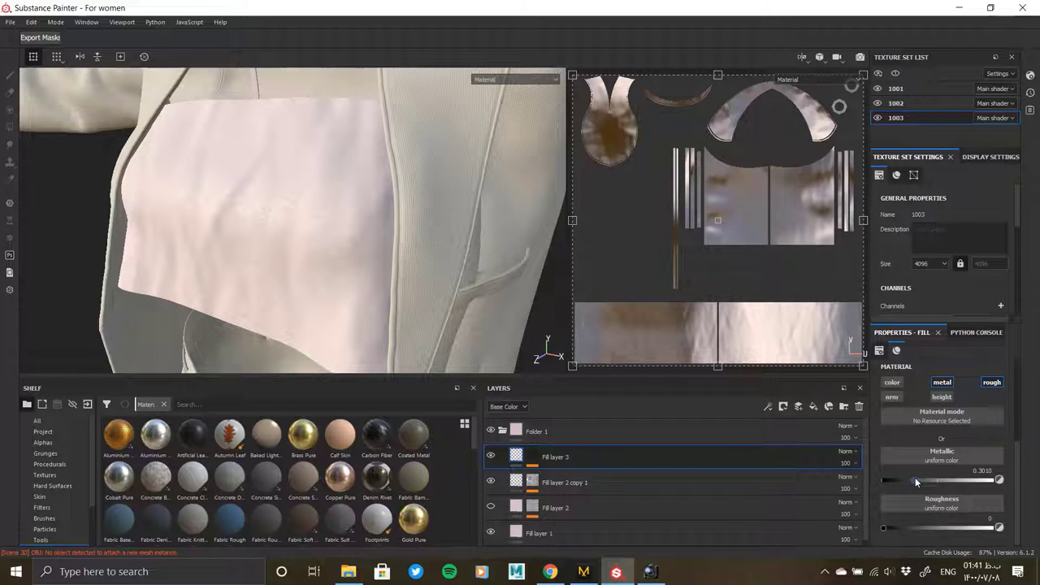
{"action": "left_click_drag", "start_coordinate": [914, 479], "coordinate": [991, 479]}
{"action": "mouse_move", "coordinate": [925, 479]}
{"action": "left_mouse_down"}
{"action": "mouse_move", "coordinate": [936, 477]}
{"action": "mouse_move", "coordinate": [909, 477]}
{"action": "left_mouse_up"}
{"action": "mouse_move", "coordinate": [316, 254]}
{"action": "left_mouse_down", "text": "alt"}
{"action": "mouse_move", "coordinate": [373, 186]}
{"action": "mouse_move", "coordinate": [528, 135]}
{"action": "mouse_move", "coordinate": [316, 203]}
{"action": "mouse_move", "coordinate": [378, 267]}
{"action": "mouse_move", "coordinate": [415, 269]}
{"action": "mouse_move", "coordinate": [391, 268]}
{"action": "mouse_move", "coordinate": [395, 360]}
{"action": "mouse_move", "coordinate": [395, 292]}
{"action": "mouse_move", "coordinate": [409, 293]}
{"action": "left_mouse_up", "text": "alt"}
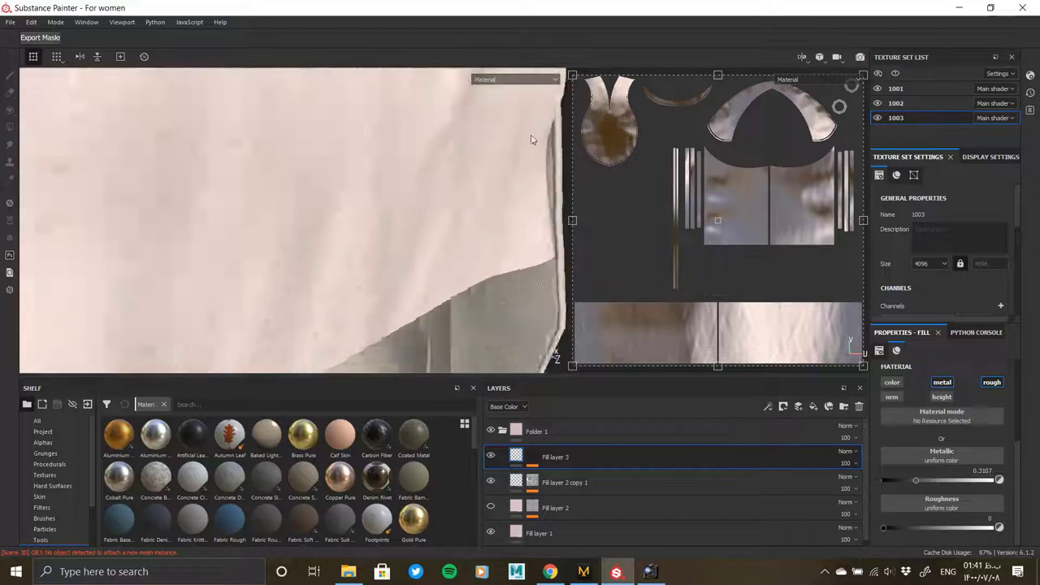
{"action": "mouse_move", "coordinate": [883, 527]}
{"action": "left_mouse_down"}
{"action": "mouse_move", "coordinate": [915, 527]}
{"action": "mouse_move", "coordinate": [900, 524]}
{"action": "left_mouse_up"}
{"action": "mouse_move", "coordinate": [394, 263]}
{"action": "left_mouse_down", "text": "alt"}
{"action": "mouse_move", "coordinate": [392, 236]}
{"action": "mouse_move", "coordinate": [287, 163]}
{"action": "mouse_move", "coordinate": [431, 274]}
{"action": "mouse_move", "coordinate": [396, 255]}
{"action": "mouse_move", "coordinate": [297, 260]}
{"action": "mouse_move", "coordinate": [341, 268]}
{"action": "left_mouse_up", "text": "alt"}
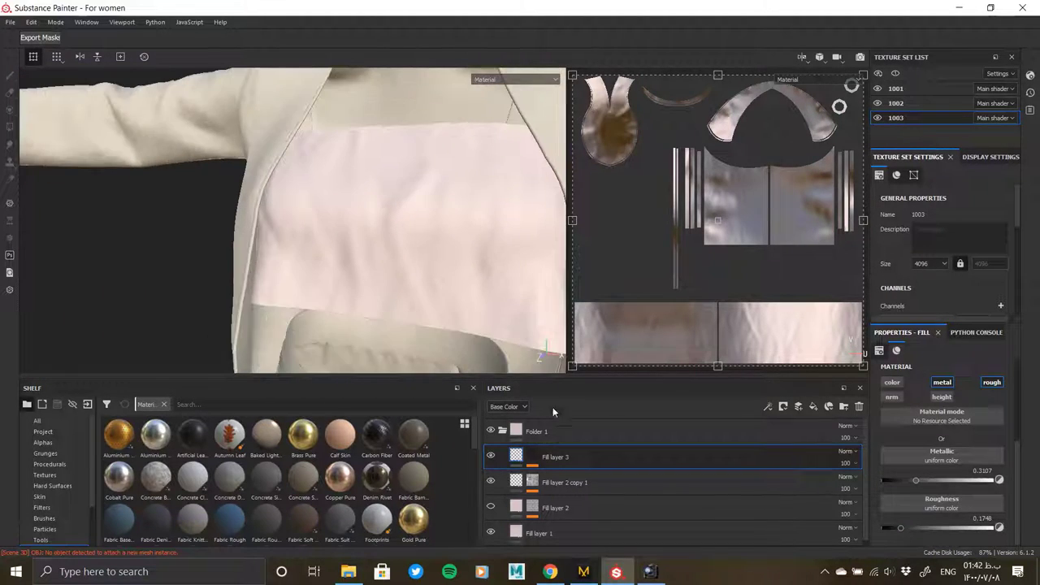
- Set the Gaussian Spots 1 mask noise scale to 12
{"action": "left_click", "coordinate": [532, 456]}
{"action": "scroll", "coordinate": [953, 410], "scroll_direction": "down", "scroll_amount": 1}
{"action": "scroll", "coordinate": [952, 426], "scroll_direction": "down", "scroll_amount": 1}
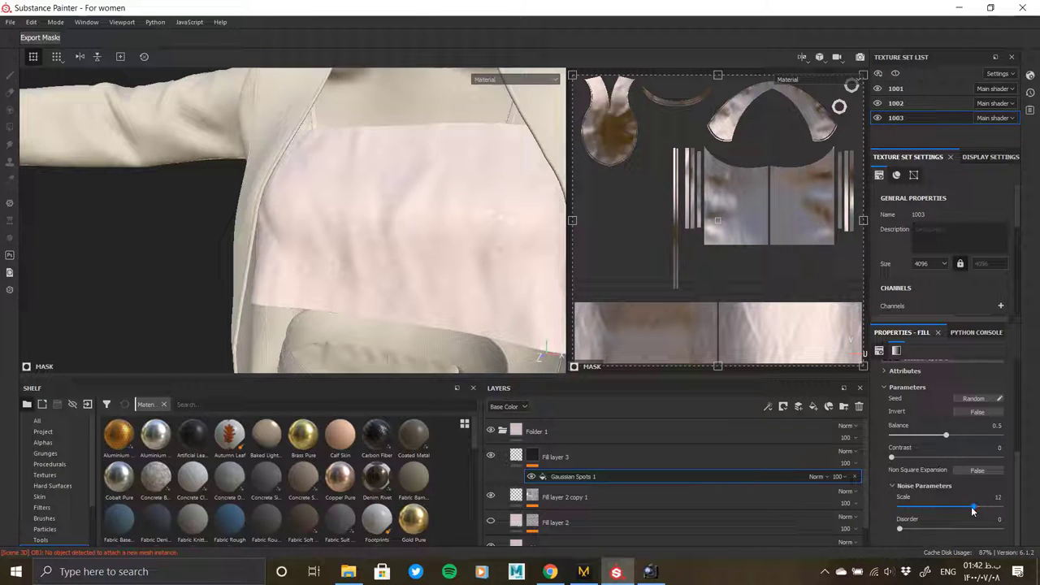
{"action": "left_click", "coordinate": [682, 456]}
{"action": "scroll", "coordinate": [959, 446], "scroll_direction": "up", "scroll_amount": 3}
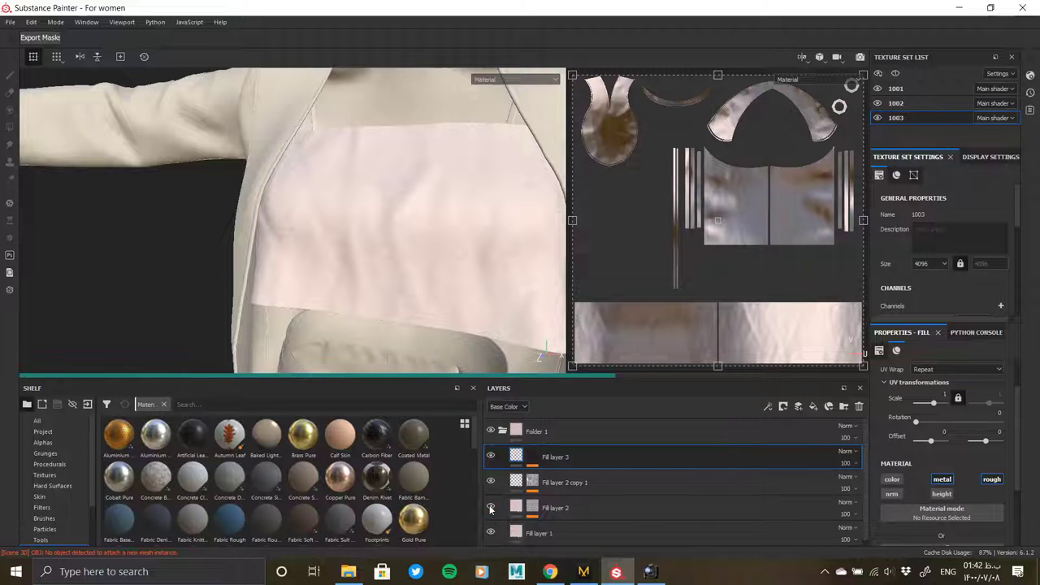
- Drive Fill layer 2's mask with Directional Noise 3 at scale 2, rotated 90°
{"action": "left_click", "coordinate": [569, 507]}
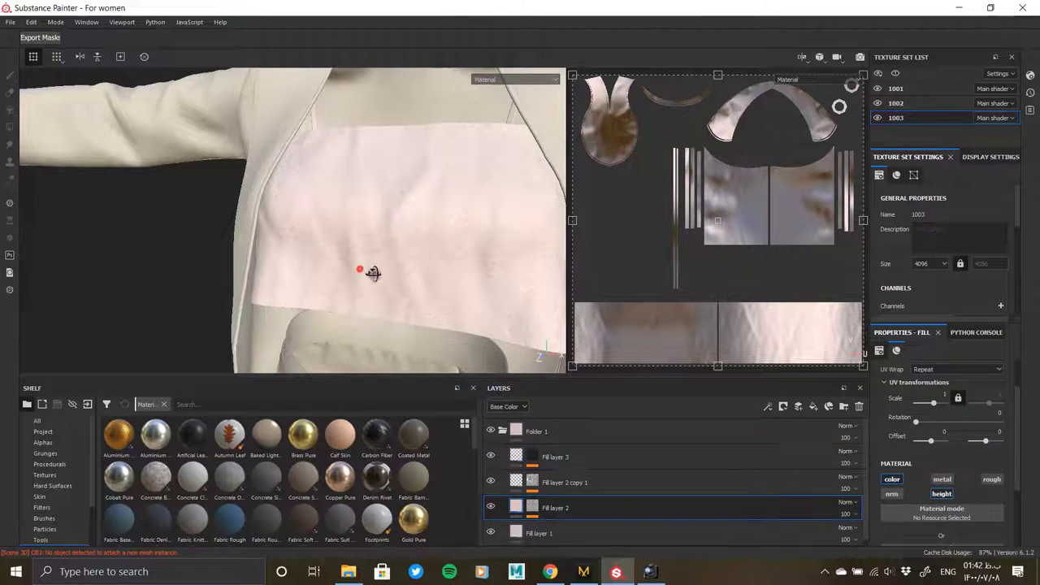
{"action": "scroll", "coordinate": [360, 271], "scroll_direction": "up", "scroll_amount": 3}
{"action": "scroll", "coordinate": [417, 230], "scroll_direction": "up", "scroll_amount": 3}
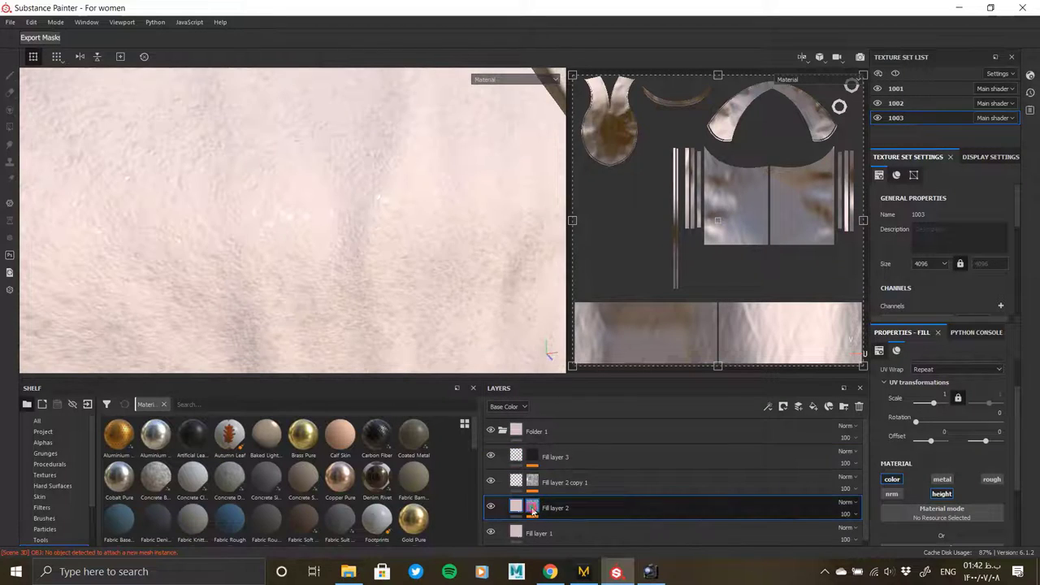
{"action": "left_click", "coordinate": [925, 486]}
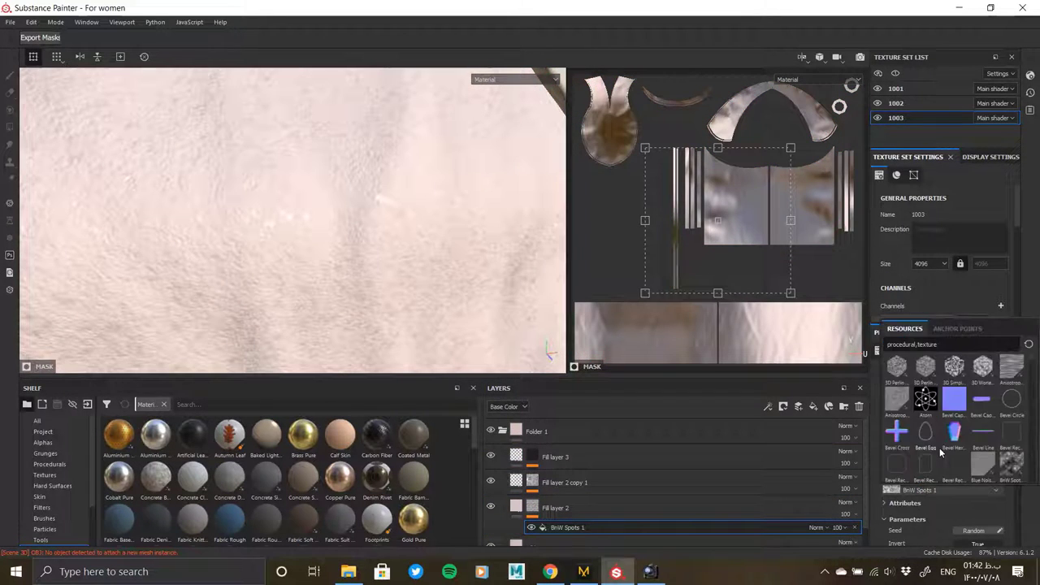
{"action": "scroll", "coordinate": [999, 450], "scroll_direction": "up", "scroll_amount": 2}
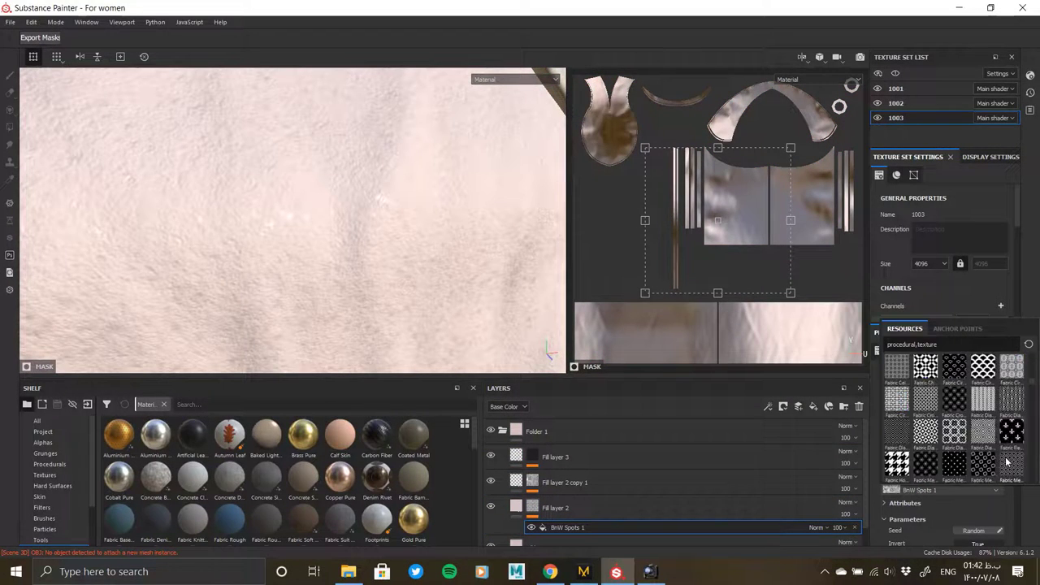
{"action": "scroll", "coordinate": [987, 434], "scroll_direction": "up", "scroll_amount": 2}
{"action": "scroll", "coordinate": [975, 419], "scroll_direction": "up", "scroll_amount": 1}
{"action": "scroll", "coordinate": [957, 400], "scroll_direction": "up", "scroll_amount": 1}
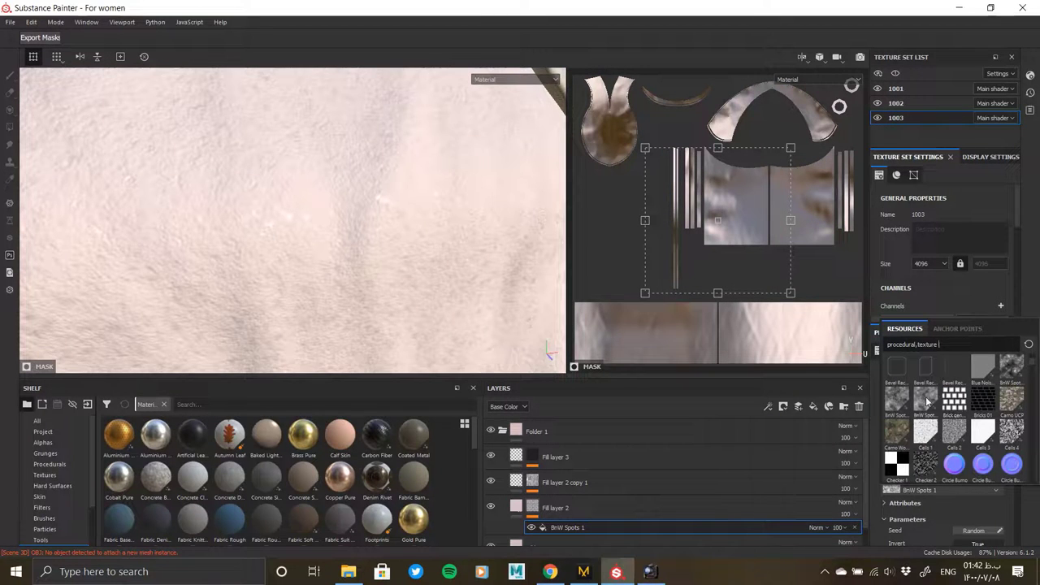
{"action": "scroll", "coordinate": [900, 412], "scroll_direction": "down", "scroll_amount": 3}
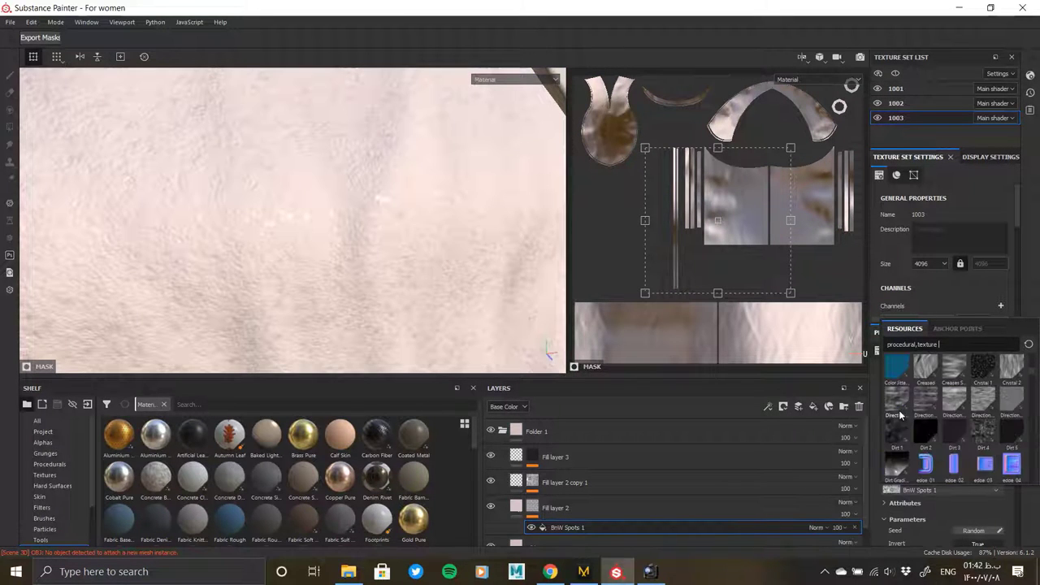
{"action": "left_click", "coordinate": [958, 399]}
- Enable the base colour channel on Fill layer 2
{"action": "mouse_move", "coordinate": [487, 292]}
{"action": "left_mouse_down", "text": "alt"}
{"action": "mouse_move", "coordinate": [466, 302]}
{"action": "mouse_move", "coordinate": [471, 255]}
{"action": "mouse_move", "coordinate": [437, 225]}
{"action": "mouse_move", "coordinate": [395, 297]}
{"action": "mouse_move", "coordinate": [422, 195]}
{"action": "mouse_move", "coordinate": [441, 327]}
{"action": "mouse_move", "coordinate": [519, 350]}
{"action": "left_mouse_up", "text": "alt"}
{"action": "type", "text": "90"}
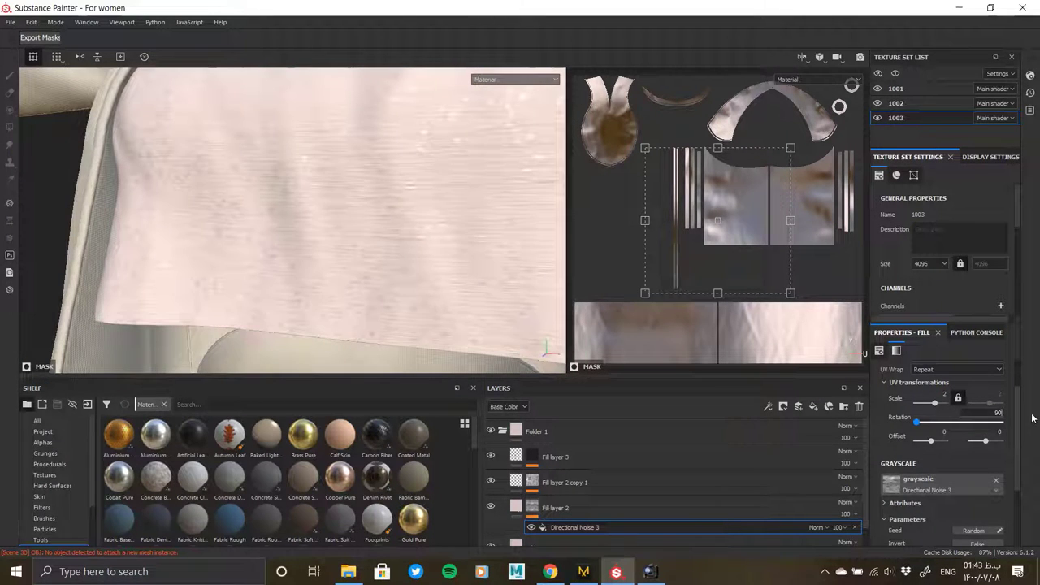
{"action": "mouse_move", "coordinate": [362, 192]}
{"action": "left_mouse_down", "text": "alt"}
{"action": "mouse_move", "coordinate": [186, 235]}
{"action": "mouse_move", "coordinate": [320, 249]}
{"action": "mouse_move", "coordinate": [320, 271]}
{"action": "mouse_move", "coordinate": [420, 205]}
{"action": "mouse_move", "coordinate": [238, 174]}
{"action": "mouse_move", "coordinate": [454, 309]}
{"action": "left_mouse_up", "text": "alt"}
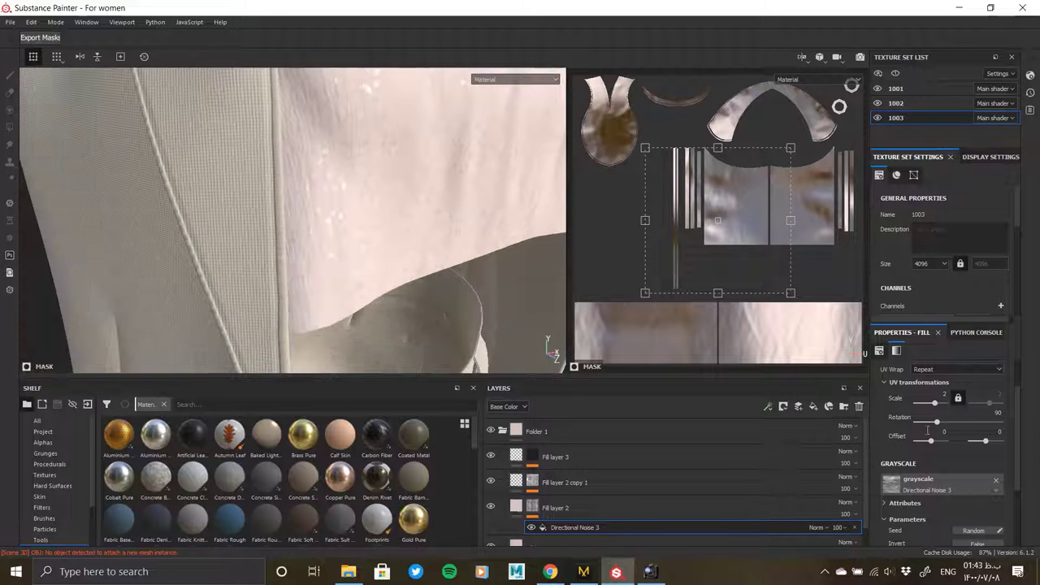
{"action": "left_click", "coordinate": [512, 504]}
{"action": "left_click", "coordinate": [894, 481]}
{"action": "scroll", "coordinate": [949, 520], "scroll_direction": "down", "scroll_amount": 2}
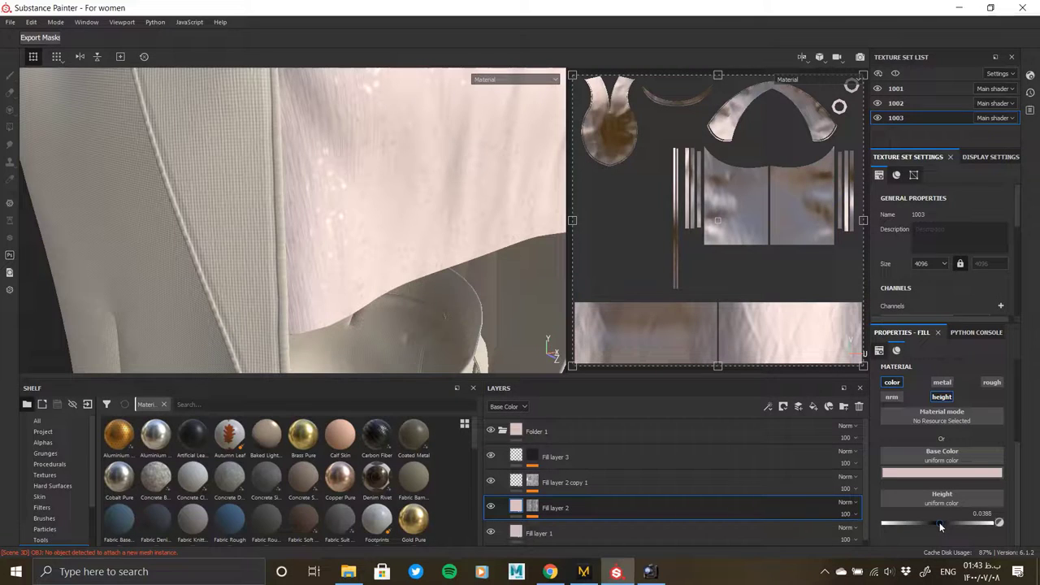
- Lower Fill layer 2's height to about 0.0291 for subtler wrinkle relief
{"action": "left_click_drag", "start_coordinate": [939, 522], "coordinate": [937, 522]}
{"action": "scroll", "coordinate": [522, 249], "scroll_direction": "down", "scroll_amount": 5}
{"action": "scroll", "coordinate": [536, 276], "scroll_direction": "up", "scroll_amount": 5}
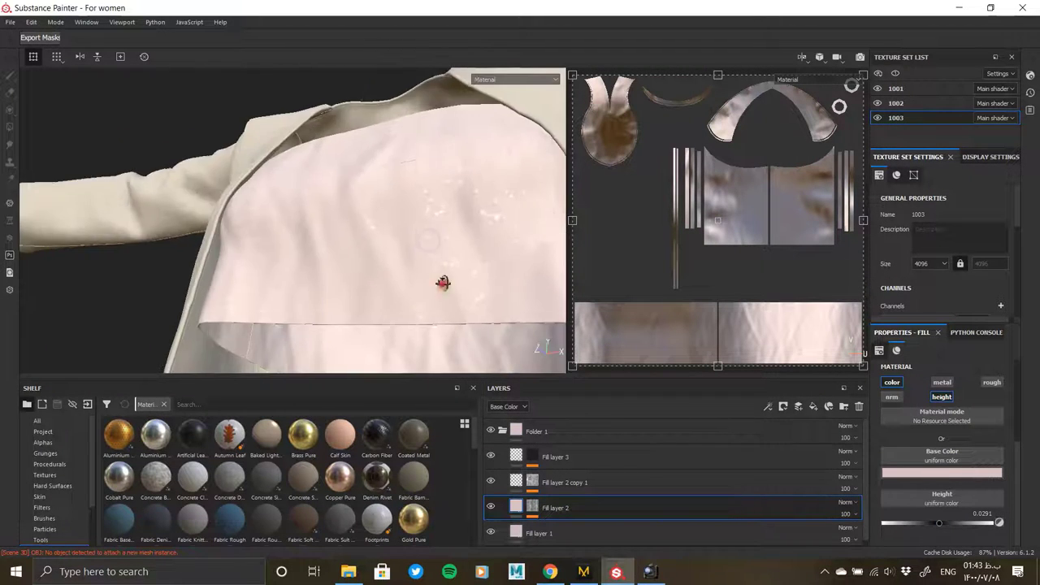
{"action": "scroll", "coordinate": [545, 301], "scroll_direction": "down", "scroll_amount": 3}
{"action": "mouse_move", "coordinate": [390, 243]}
{"action": "left_mouse_down", "text": "alt"}
{"action": "mouse_move", "coordinate": [395, 277]}
{"action": "mouse_move", "coordinate": [359, 371]}
{"action": "left_mouse_up", "text": "alt"}
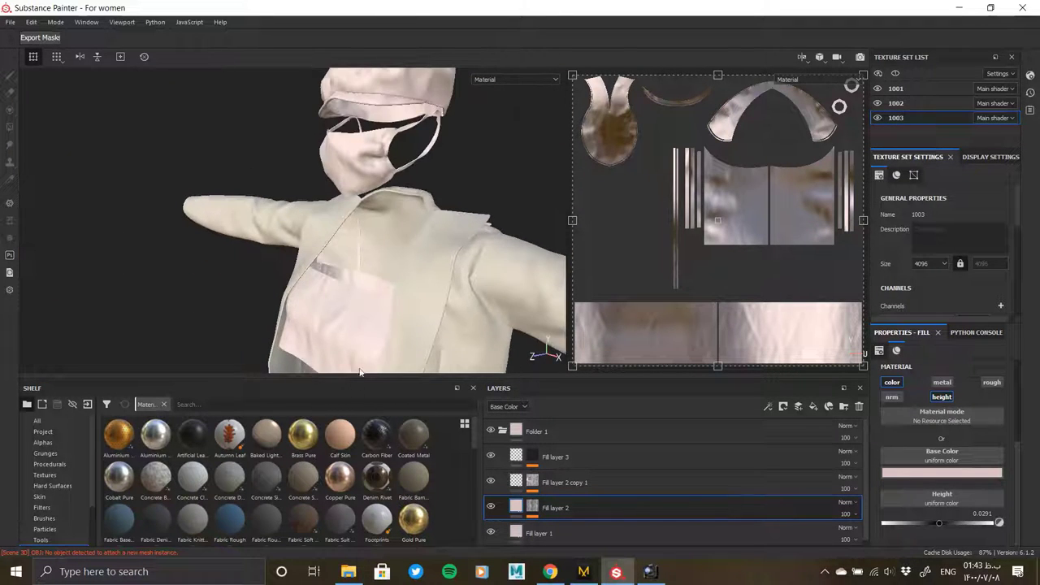
- Compare the shirt fabric against the reference photo of the top
{"action": "key", "text": "alt+Tab"}
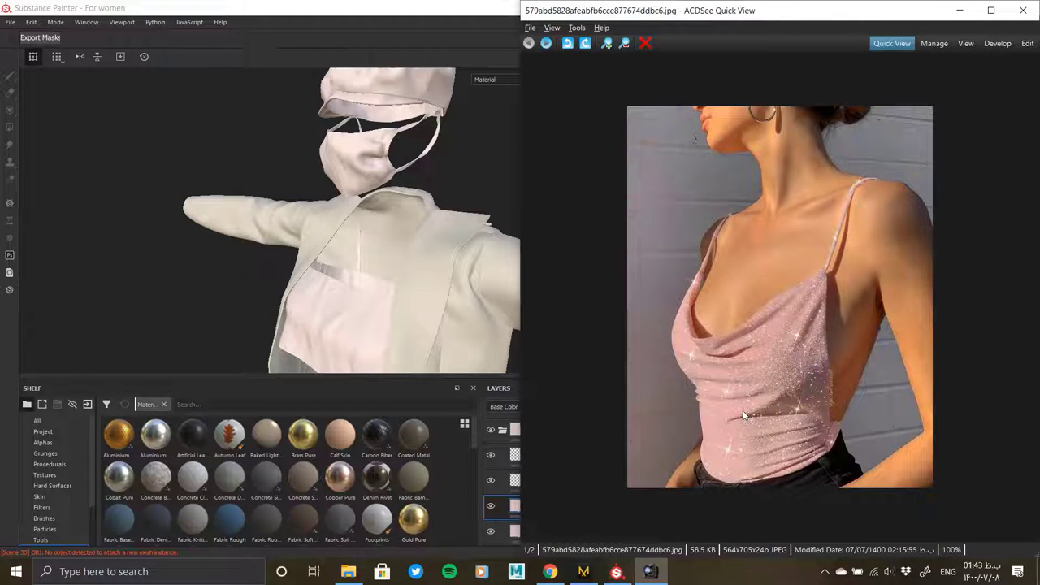
{"action": "key", "text": "alt+Tab"}
{"action": "left_click_drag", "start_coordinate": [679, 377], "coordinate": [332, 203], "text": "alt"}
{"action": "scroll", "coordinate": [332, 202], "scroll_direction": "up", "scroll_amount": 5}
{"action": "scroll", "coordinate": [446, 272], "scroll_direction": "up", "scroll_amount": 3}
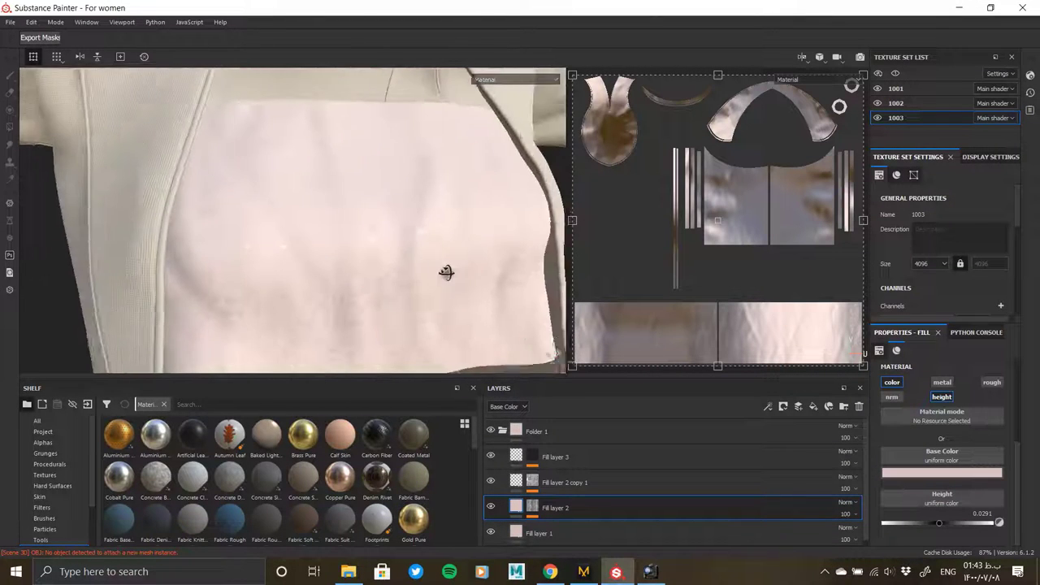
- Replace Fill layer 3's mask pattern with Fabric Medieval Pyramid Alternate at scale 128
{"action": "left_click", "coordinate": [568, 482]}
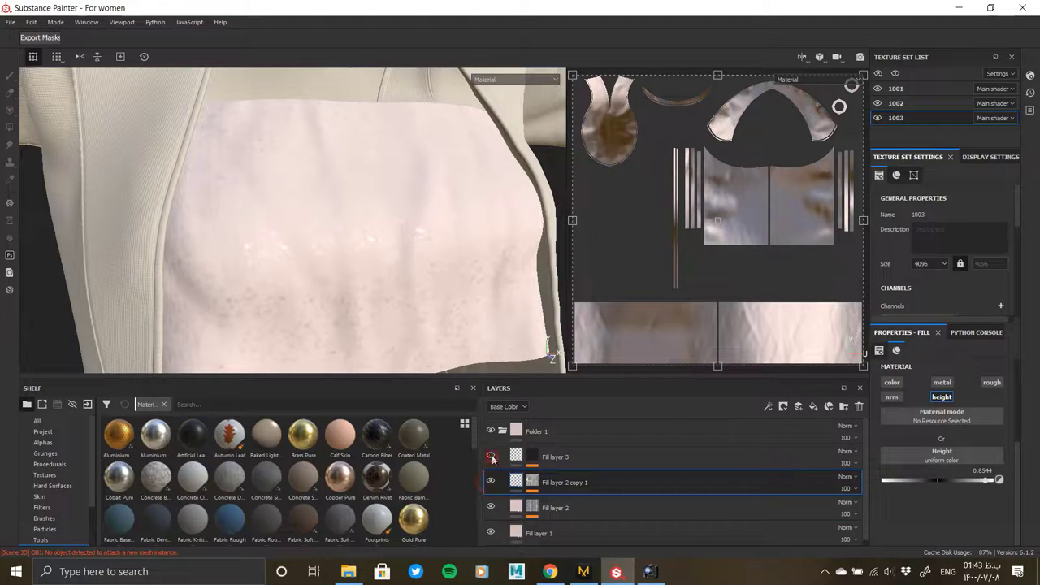
{"action": "left_click", "coordinate": [532, 456]}
{"action": "left_click", "coordinate": [786, 471]}
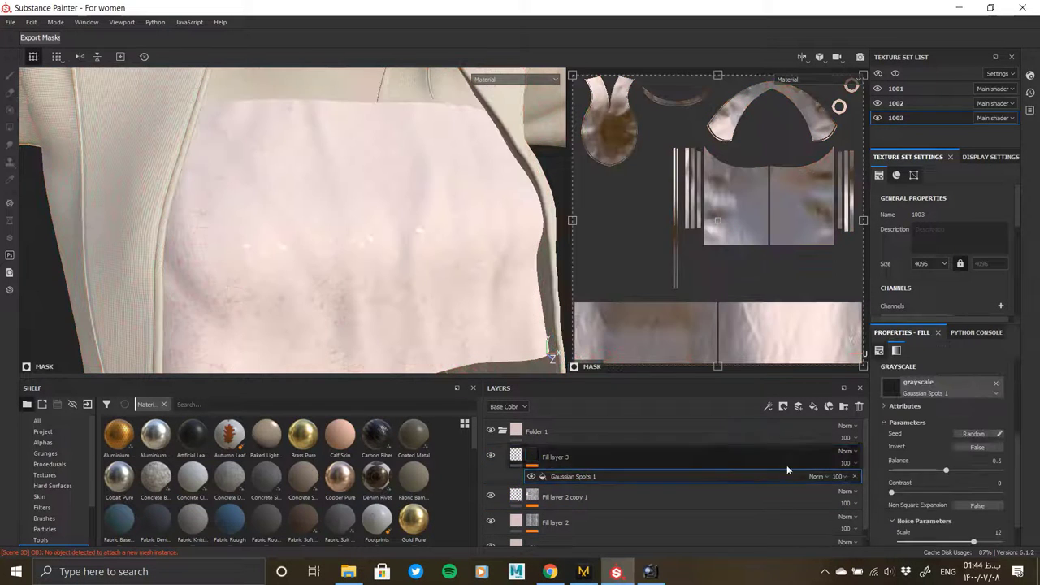
{"action": "scroll", "coordinate": [912, 463], "scroll_direction": "down", "scroll_amount": 2}
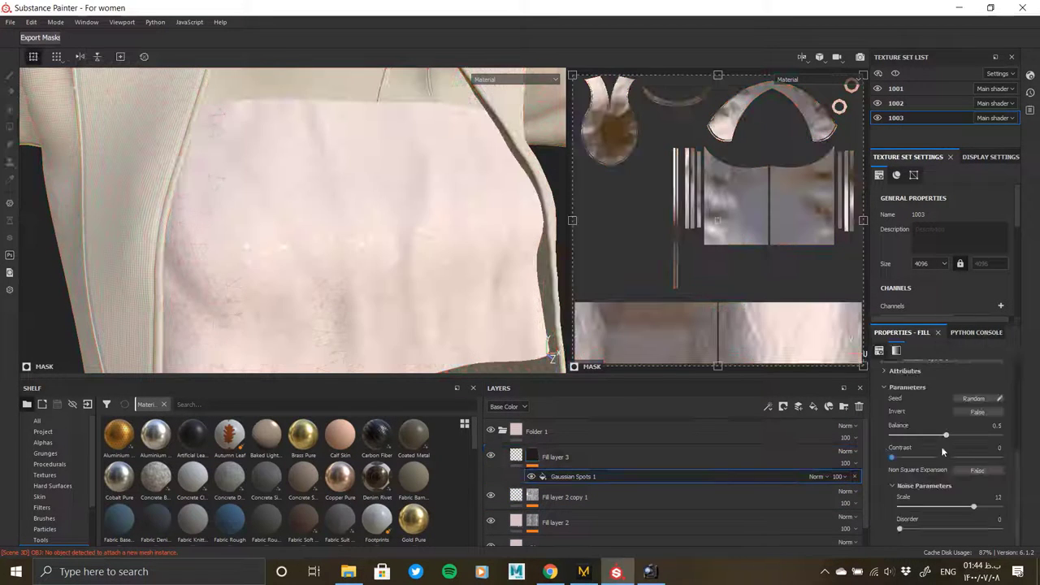
{"action": "scroll", "coordinate": [942, 450], "scroll_direction": "up", "scroll_amount": 3}
{"action": "left_click", "coordinate": [946, 480]}
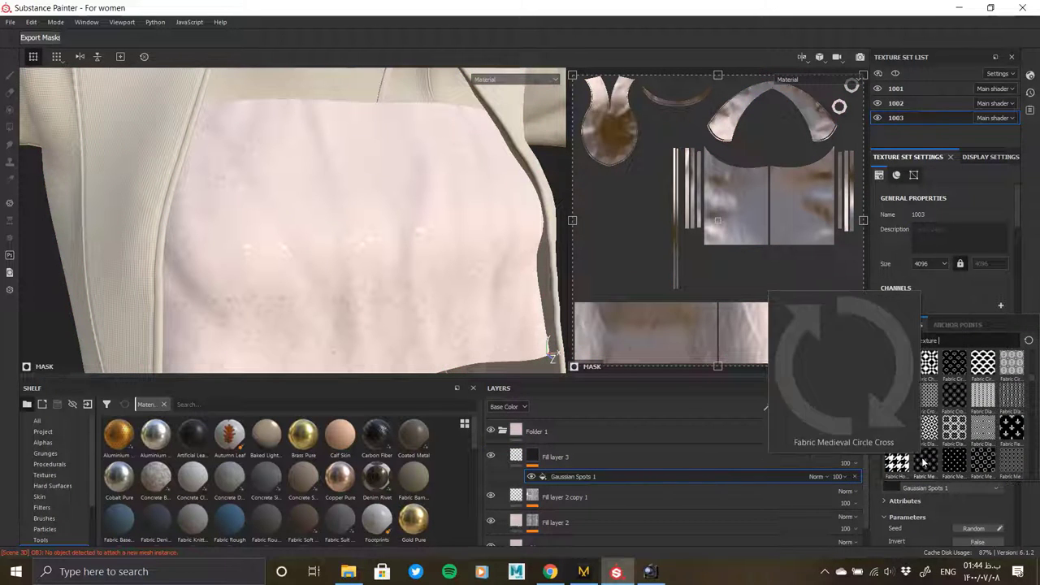
{"action": "scroll", "coordinate": [966, 400], "scroll_direction": "down", "scroll_amount": 3}
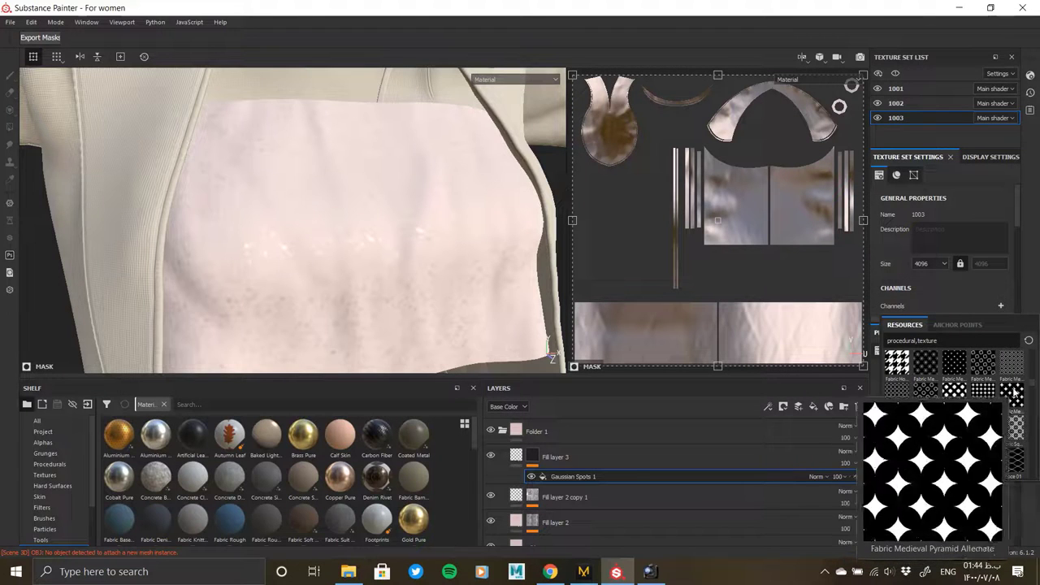
{"action": "left_click", "coordinate": [1012, 394]}
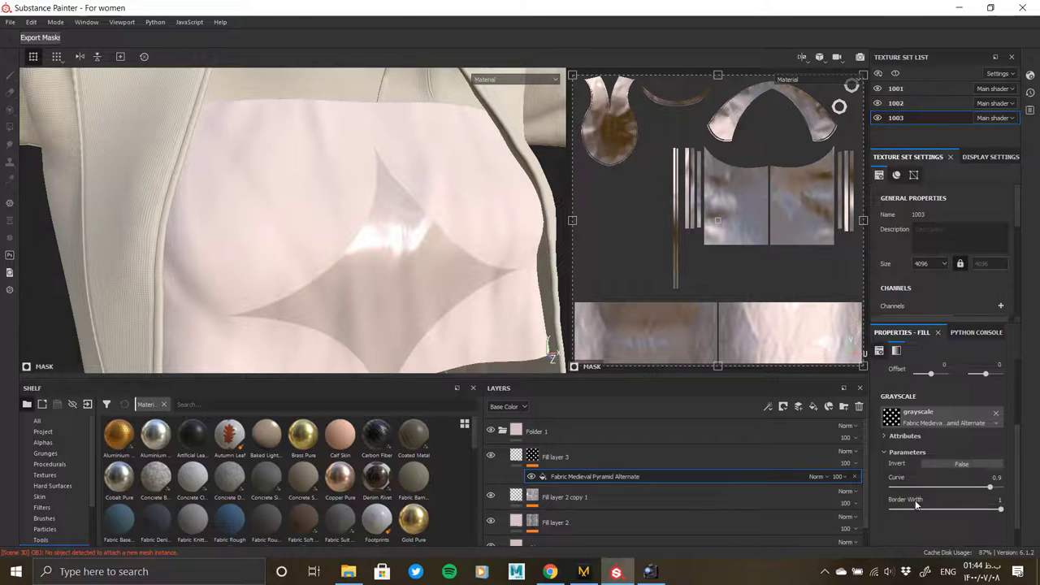
{"action": "mouse_move", "coordinate": [997, 511]}
{"action": "left_mouse_down"}
{"action": "mouse_move", "coordinate": [950, 507]}
{"action": "mouse_move", "coordinate": [999, 509]}
{"action": "mouse_move", "coordinate": [1025, 489]}
{"action": "left_mouse_up"}
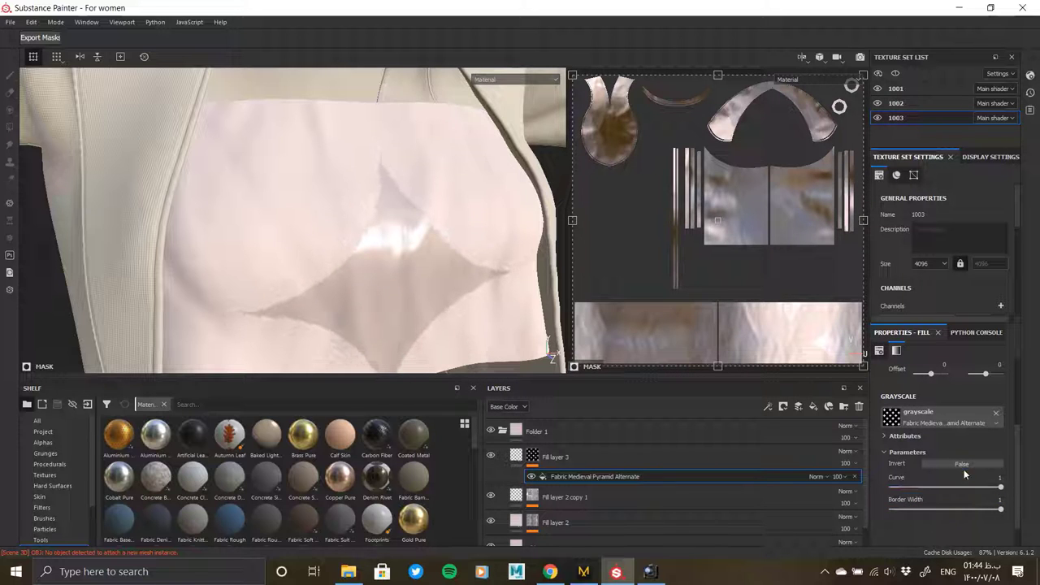
{"action": "scroll", "coordinate": [965, 475], "scroll_direction": "up", "scroll_amount": 2}
{"action": "left_click_drag", "start_coordinate": [916, 401], "coordinate": [948, 403]}
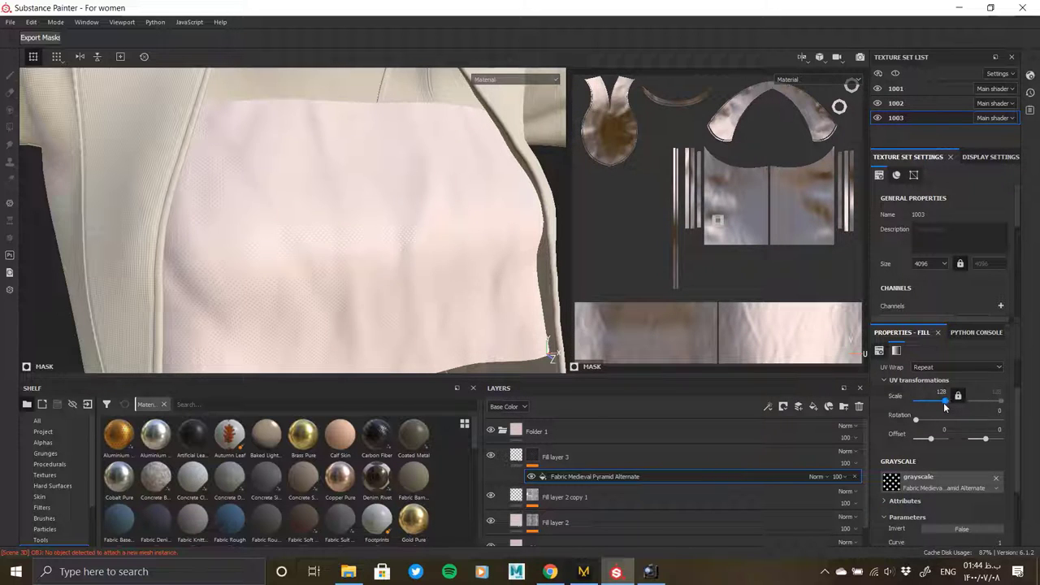
{"action": "mouse_move", "coordinate": [460, 273]}
{"action": "left_mouse_down", "text": "alt"}
{"action": "mouse_move", "coordinate": [398, 251]}
{"action": "mouse_move", "coordinate": [436, 221]}
{"action": "mouse_move", "coordinate": [436, 281]}
{"action": "mouse_move", "coordinate": [383, 201]}
{"action": "left_mouse_up", "text": "alt"}
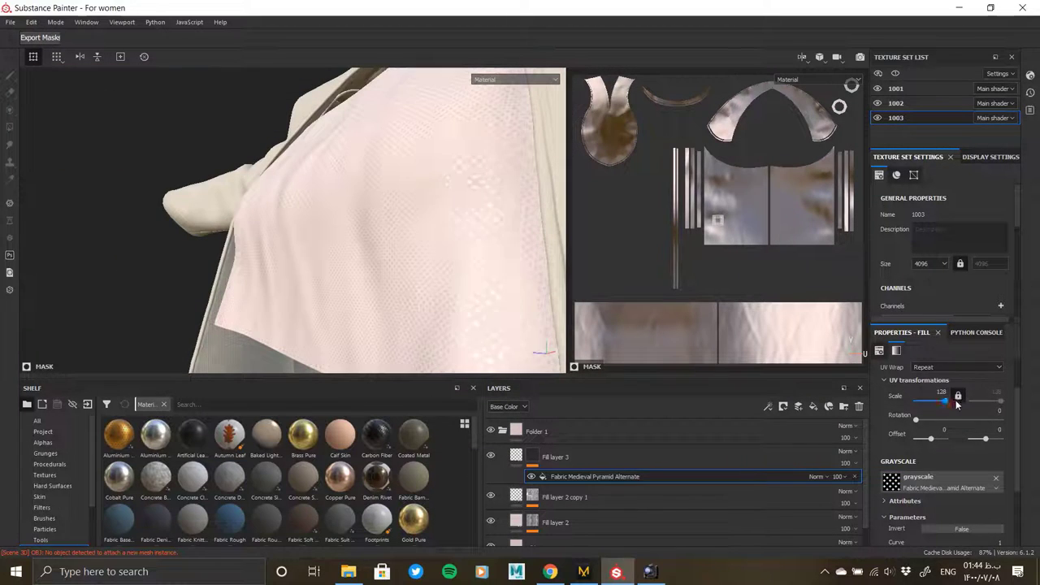
- Add a Warp filter on top of the fabric pattern
{"action": "right_click", "coordinate": [646, 479]}
{"action": "left_click", "coordinate": [636, 425]}
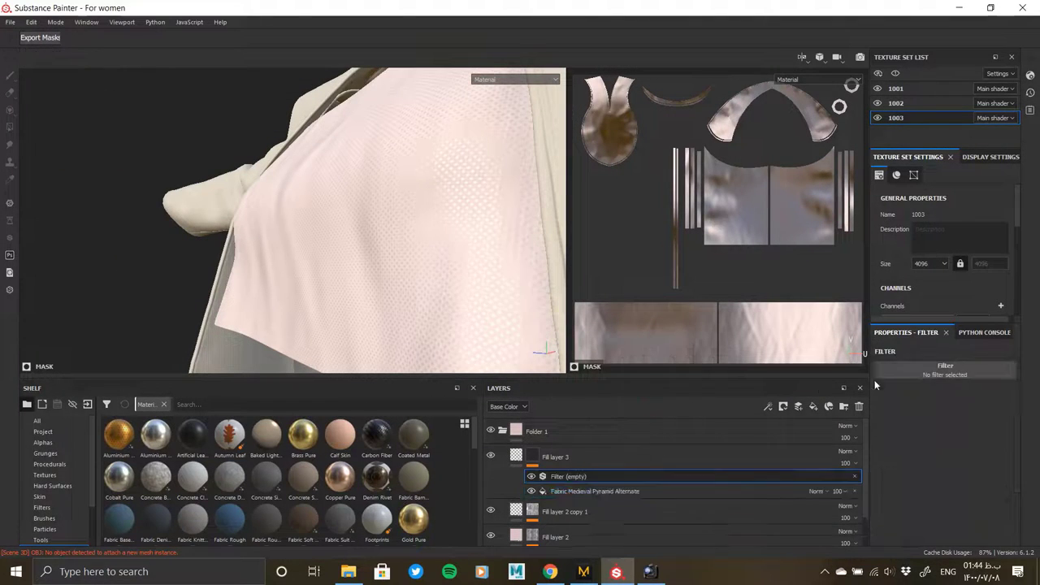
{"action": "left_click", "coordinate": [935, 367]}
{"action": "left_click", "coordinate": [1013, 502]}
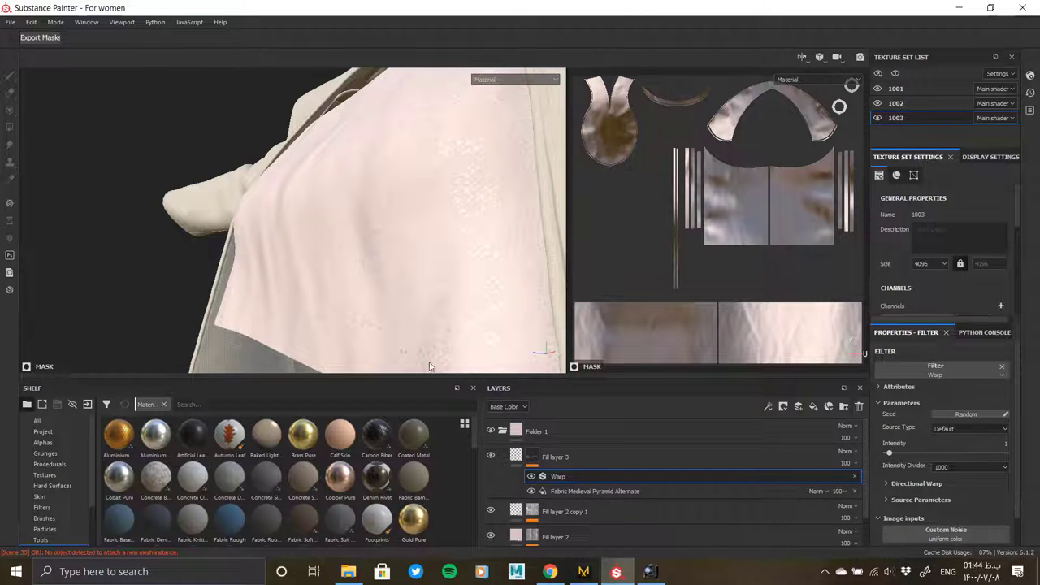
{"action": "mouse_move", "coordinate": [337, 266]}
{"action": "left_mouse_down", "text": "alt"}
{"action": "mouse_move", "coordinate": [373, 232]}
{"action": "mouse_move", "coordinate": [274, 228]}
{"action": "left_mouse_up", "text": "alt"}
- Enable Fill layer 3's colour channel and rough in its metallic and roughness values
{"action": "left_click", "coordinate": [568, 457]}
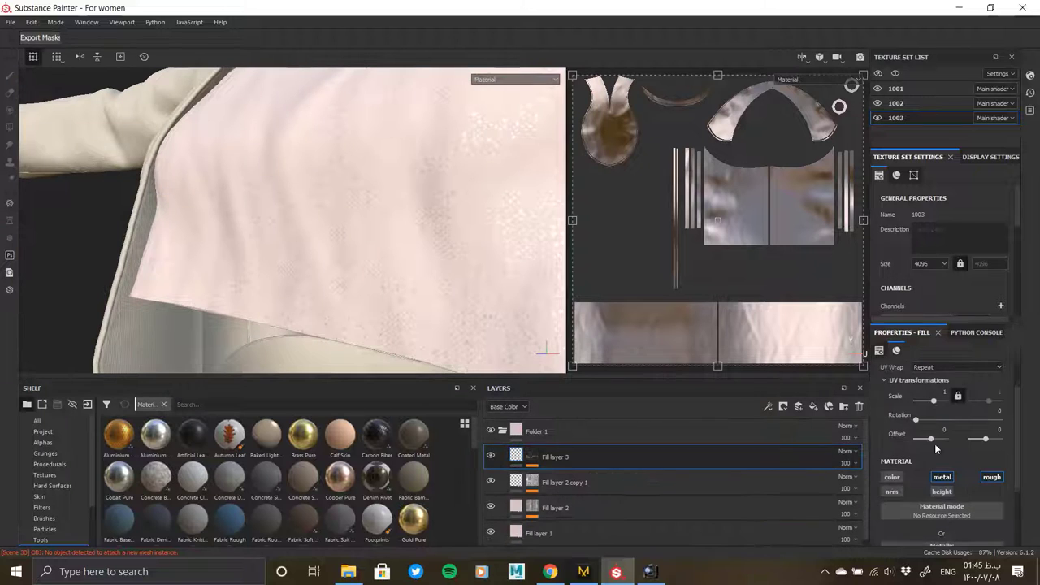
{"action": "left_click", "coordinate": [892, 476]}
{"action": "left_click", "coordinate": [930, 480]}
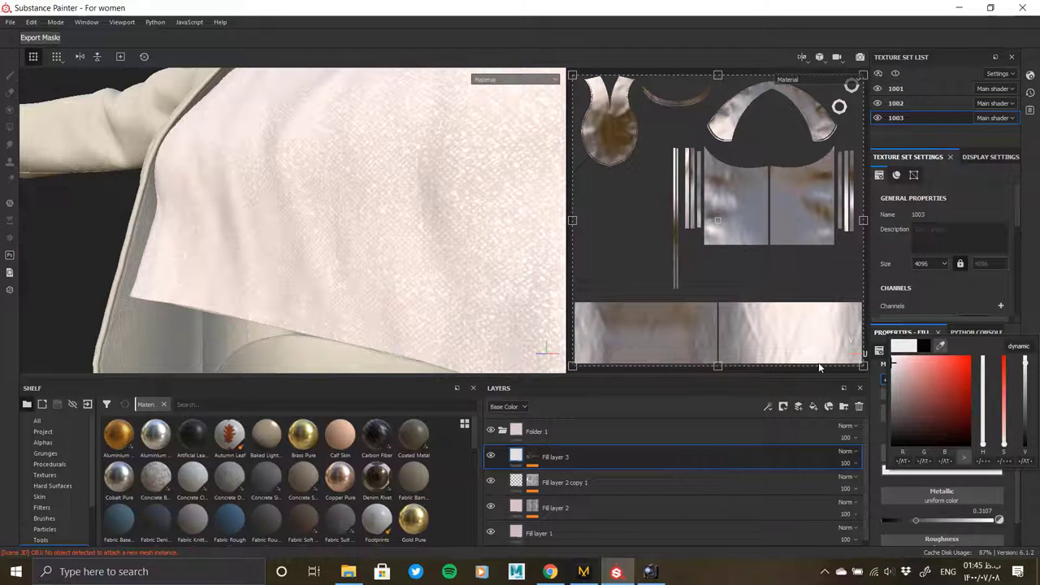
{"action": "left_click", "coordinate": [877, 351]}
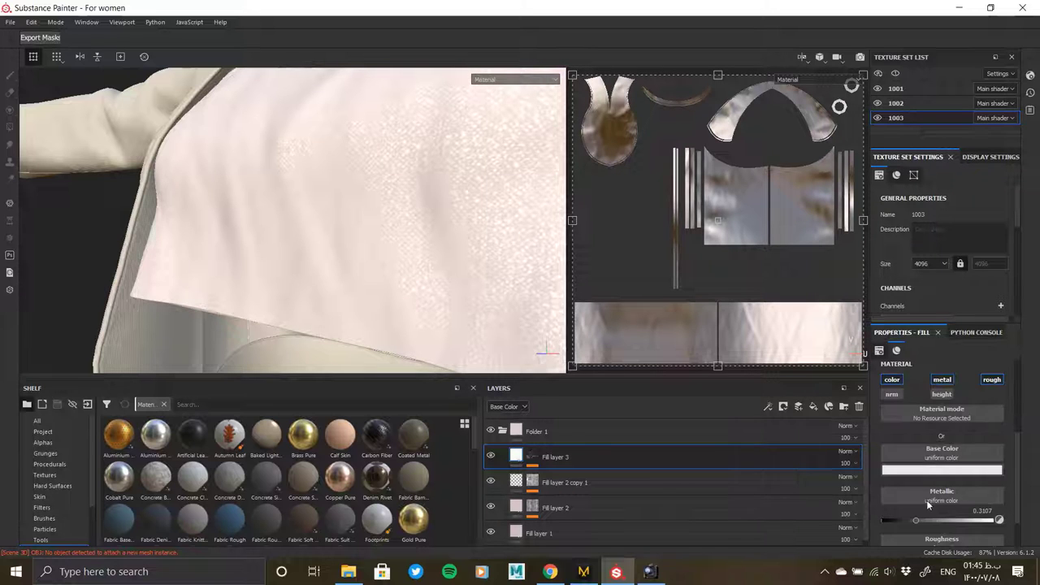
{"action": "left_click_drag", "start_coordinate": [917, 523], "coordinate": [996, 520]}
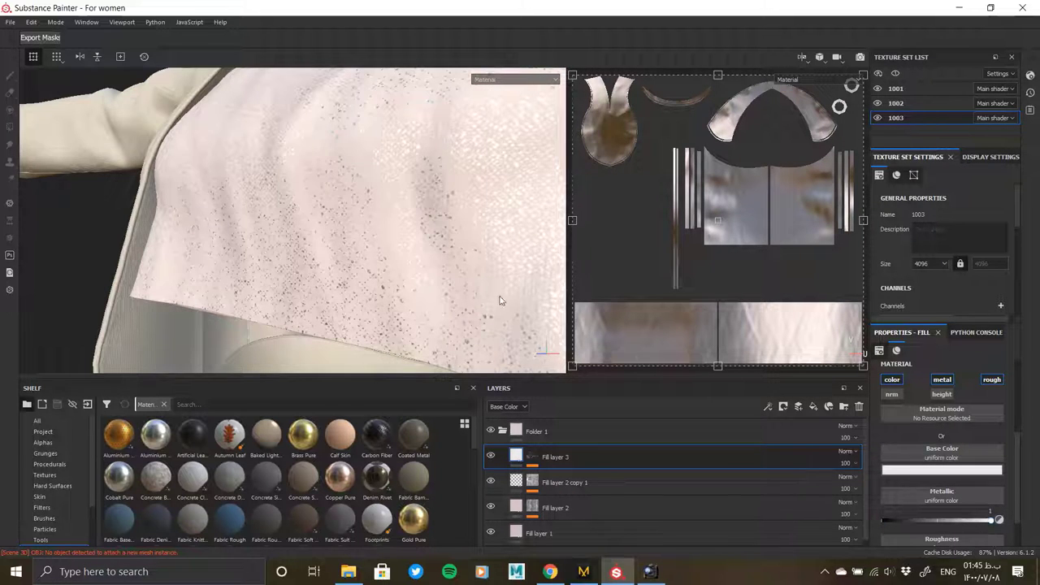
{"action": "mouse_move", "coordinate": [499, 300]}
{"action": "left_mouse_down", "text": "alt"}
{"action": "mouse_move", "coordinate": [209, 204]}
{"action": "mouse_move", "coordinate": [494, 323]}
{"action": "left_mouse_up", "text": "alt"}
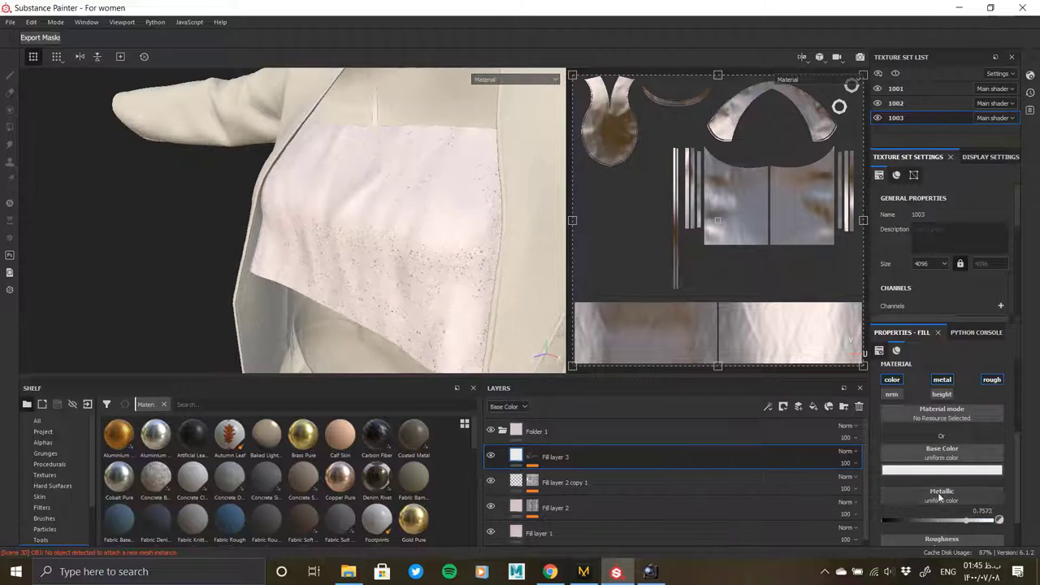
{"action": "scroll", "coordinate": [940, 497], "scroll_direction": "down", "scroll_amount": 1}
{"action": "left_click", "coordinate": [893, 528]}
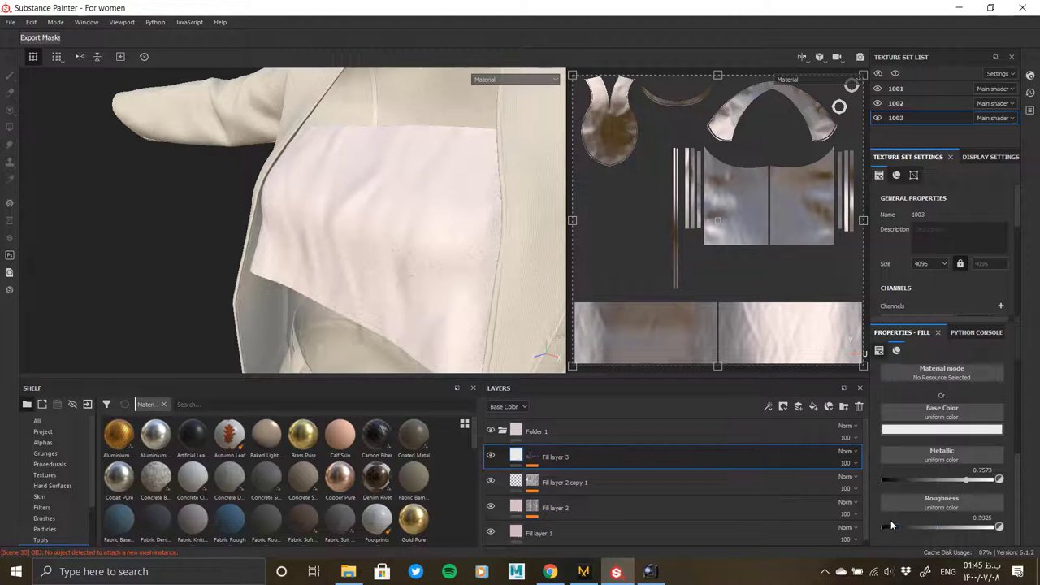
{"action": "left_click_drag", "start_coordinate": [890, 519], "coordinate": [895, 522]}
{"action": "mouse_move", "coordinate": [472, 249]}
{"action": "left_mouse_down", "text": "alt"}
{"action": "mouse_move", "coordinate": [339, 227]}
{"action": "mouse_move", "coordinate": [356, 239]}
{"action": "mouse_move", "coordinate": [332, 285]}
{"action": "mouse_move", "coordinate": [225, 248]}
{"action": "left_mouse_up", "text": "alt"}
- Set a near-white base colour, roughness 0 and metallic about 0.26
{"action": "left_click", "coordinate": [897, 429]}
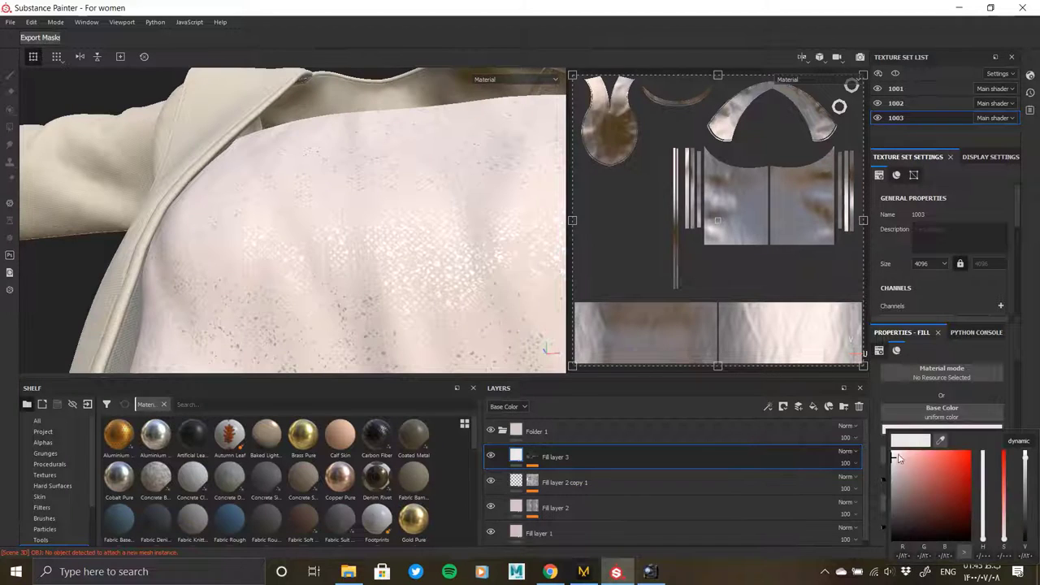
{"action": "left_click", "coordinate": [899, 459]}
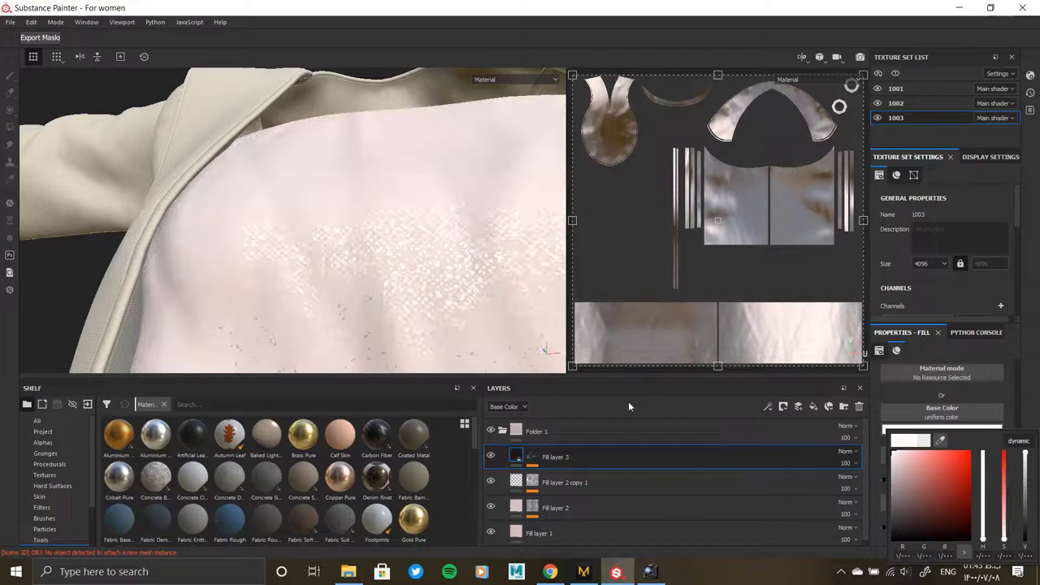
{"action": "left_click", "coordinate": [881, 392]}
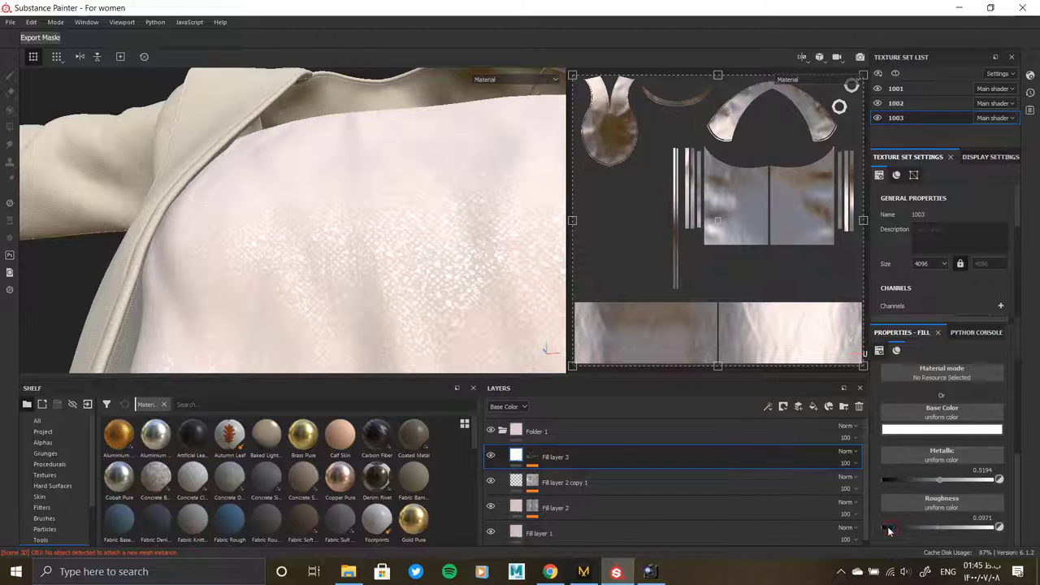
{"action": "left_click_drag", "start_coordinate": [887, 526], "coordinate": [870, 526]}
{"action": "mouse_move", "coordinate": [932, 480]}
{"action": "left_mouse_down"}
{"action": "mouse_move", "coordinate": [907, 478]}
{"action": "mouse_move", "coordinate": [930, 477]}
{"action": "left_mouse_up"}
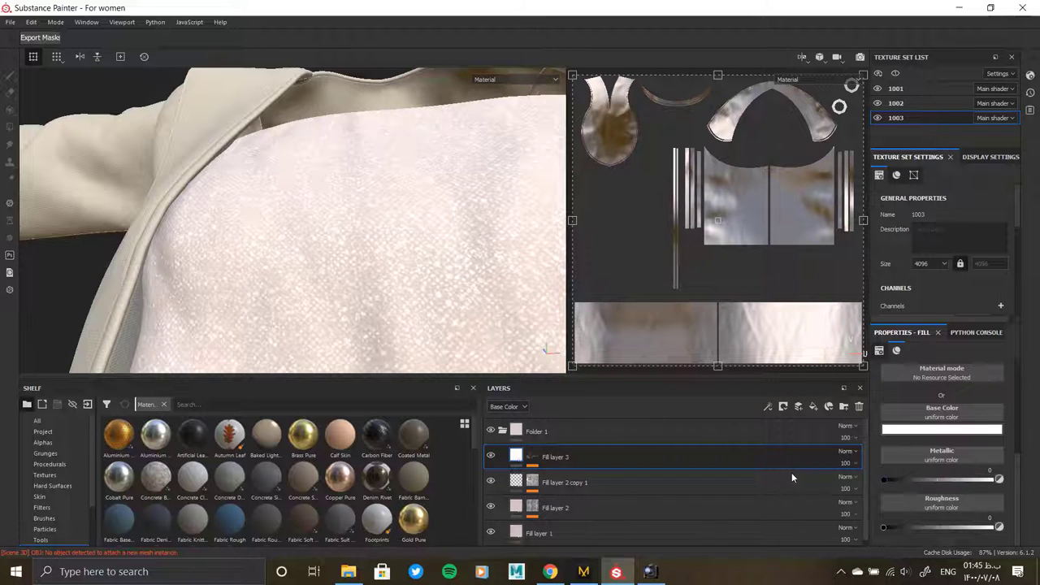
{"action": "left_click", "coordinate": [911, 478]}
- Tint the base colour a pale pink-white
{"action": "mouse_move", "coordinate": [387, 209]}
{"action": "left_mouse_down", "text": "alt"}
{"action": "mouse_move", "coordinate": [311, 225]}
{"action": "mouse_move", "coordinate": [448, 236]}
{"action": "mouse_move", "coordinate": [477, 253]}
{"action": "mouse_move", "coordinate": [466, 195]}
{"action": "mouse_move", "coordinate": [425, 260]}
{"action": "left_mouse_up", "text": "alt"}
{"action": "left_click", "coordinate": [941, 429]}
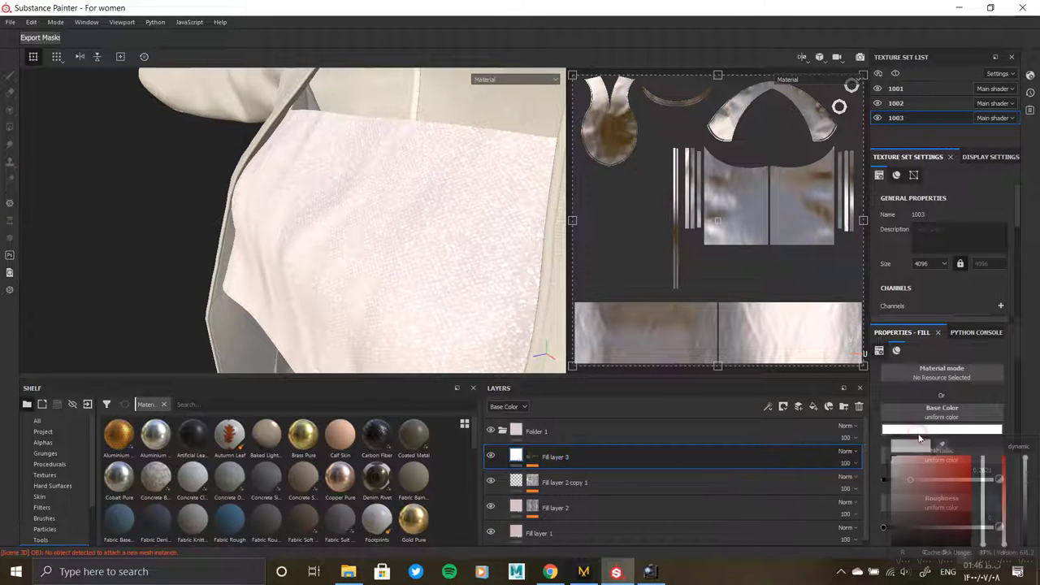
{"action": "left_click", "coordinate": [1026, 472]}
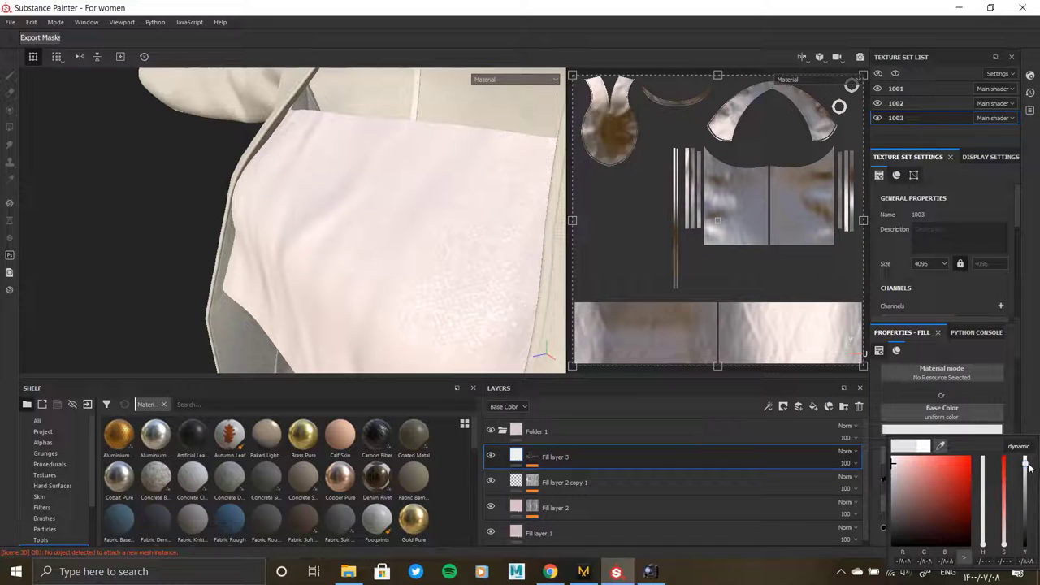
{"action": "mouse_move", "coordinate": [492, 304]}
{"action": "left_mouse_down", "text": "alt"}
{"action": "mouse_move", "coordinate": [352, 190]}
{"action": "mouse_move", "coordinate": [341, 298]}
{"action": "mouse_move", "coordinate": [278, 237]}
{"action": "mouse_move", "coordinate": [241, 255]}
{"action": "mouse_move", "coordinate": [360, 204]}
{"action": "mouse_move", "coordinate": [471, 276]}
{"action": "mouse_move", "coordinate": [405, 269]}
{"action": "mouse_move", "coordinate": [369, 253]}
{"action": "mouse_move", "coordinate": [422, 272]}
{"action": "mouse_move", "coordinate": [387, 218]}
{"action": "mouse_move", "coordinate": [96, 210]}
{"action": "mouse_move", "coordinate": [357, 158]}
{"action": "mouse_move", "coordinate": [368, 248]}
{"action": "mouse_move", "coordinate": [301, 360]}
{"action": "mouse_move", "coordinate": [393, 230]}
{"action": "left_mouse_up", "text": "alt"}
- Collapse the fabric layers into Folder 1 and give it a black mask
{"action": "left_click", "coordinate": [536, 432]}
{"action": "right_click", "coordinate": [536, 431]}
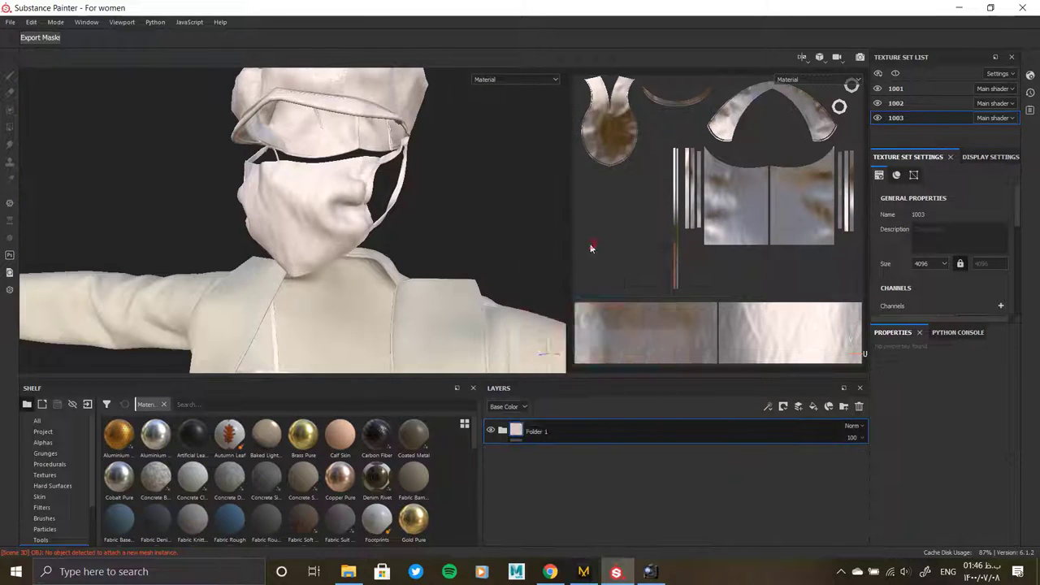
{"action": "left_click", "coordinate": [568, 244]}
{"action": "scroll", "coordinate": [382, 235], "scroll_direction": "down", "scroll_amount": 1}
{"action": "scroll", "coordinate": [812, 220], "scroll_direction": "down", "scroll_amount": 2}
{"action": "scroll", "coordinate": [819, 216], "scroll_direction": "down", "scroll_amount": 2}
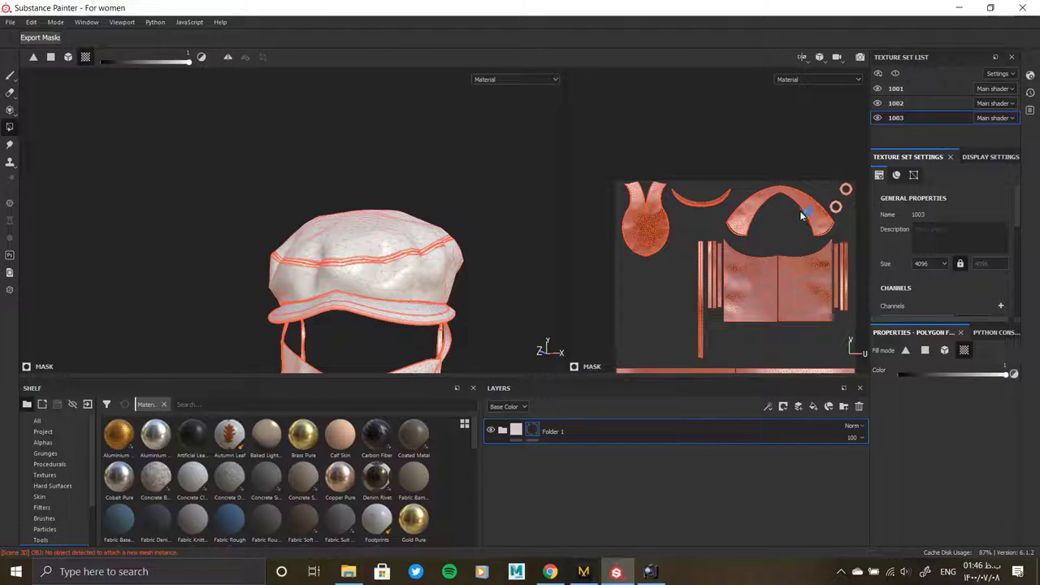
{"action": "left_click", "coordinate": [799, 211]}
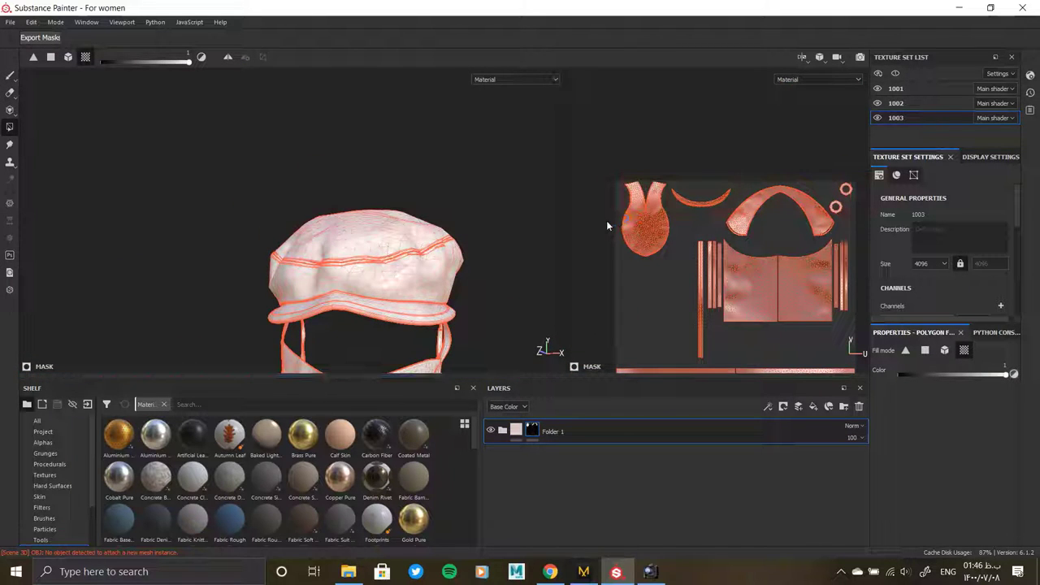
{"action": "key", "text": "f"}
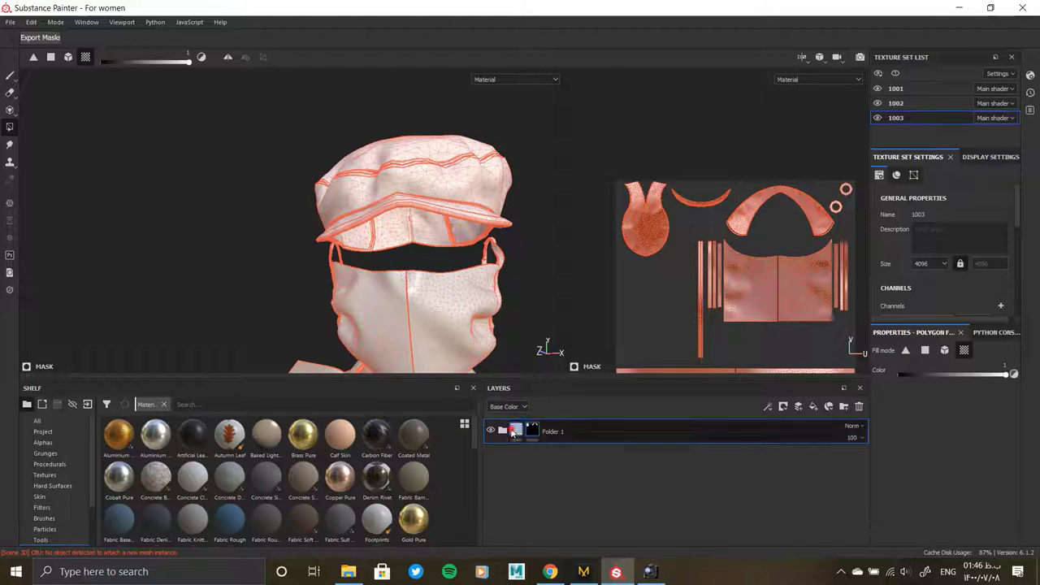
- Polygon-fill Folder 1's mask on the cap and face mask pieces
{"action": "left_click", "coordinate": [511, 432]}
{"action": "mouse_move", "coordinate": [547, 343]}
{"action": "left_mouse_down", "text": "alt"}
{"action": "mouse_move", "coordinate": [480, 216]}
{"action": "mouse_move", "coordinate": [439, 216]}
{"action": "mouse_move", "coordinate": [404, 279]}
{"action": "left_mouse_up", "text": "alt"}
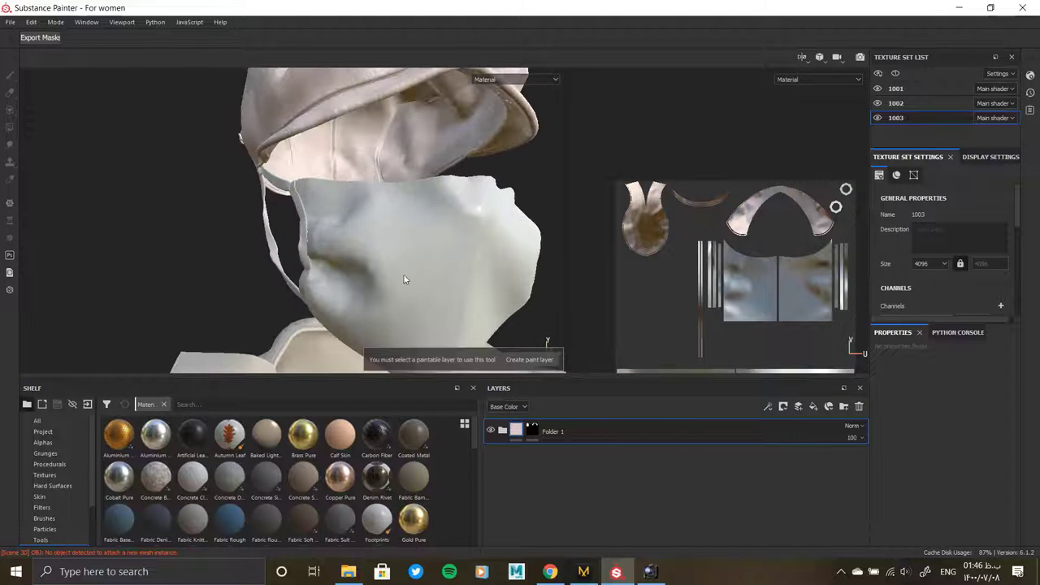
{"action": "mouse_move", "coordinate": [509, 264]}
{"action": "left_mouse_down", "text": "alt"}
{"action": "mouse_move", "coordinate": [425, 269]}
{"action": "mouse_move", "coordinate": [488, 260]}
{"action": "mouse_move", "coordinate": [512, 358]}
{"action": "left_mouse_up", "text": "alt"}
{"action": "right_click", "coordinate": [528, 431]}
{"action": "left_click", "coordinate": [575, 110]}
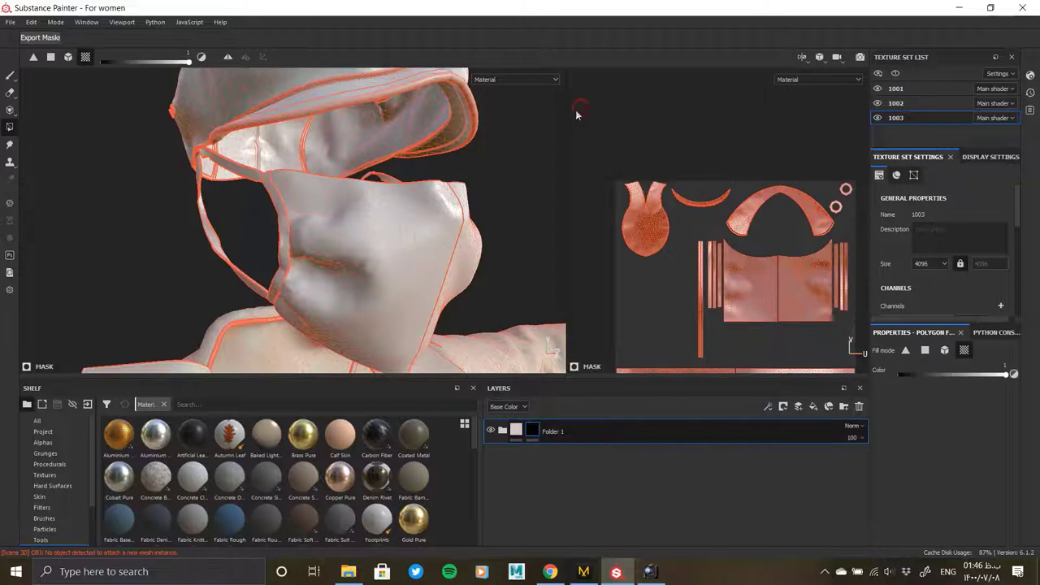
{"action": "mouse_move", "coordinate": [575, 109]}
{"action": "left_mouse_down", "text": "alt"}
{"action": "mouse_move", "coordinate": [520, 217]}
{"action": "mouse_move", "coordinate": [511, 162]}
{"action": "mouse_move", "coordinate": [164, 277]}
{"action": "left_mouse_up", "text": "alt"}
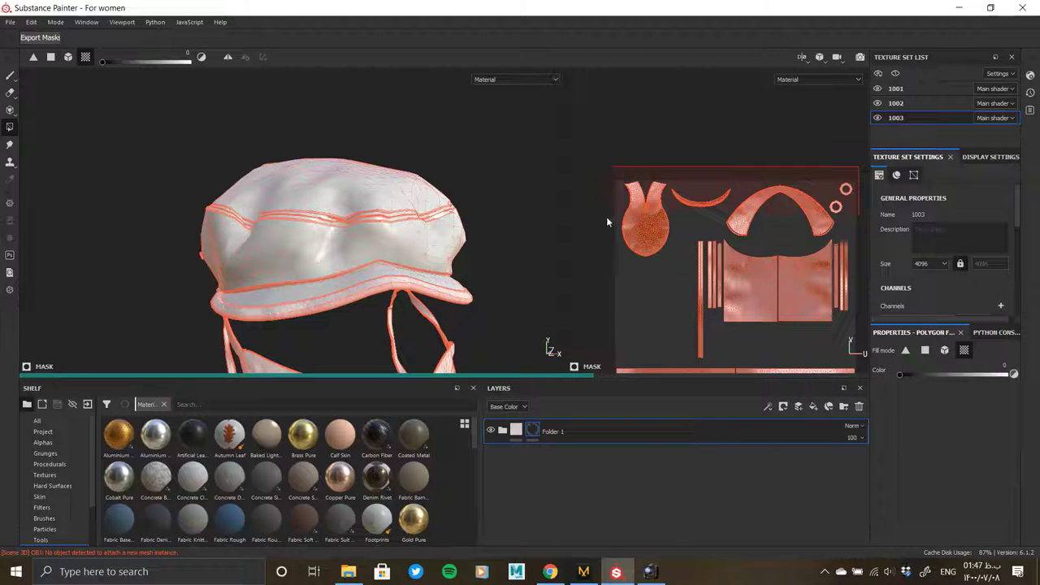
{"action": "mouse_move", "coordinate": [351, 236]}
{"action": "left_mouse_down", "text": "alt"}
{"action": "mouse_move", "coordinate": [536, 406]}
{"action": "mouse_move", "coordinate": [520, 437]}
{"action": "left_mouse_up", "text": "alt"}
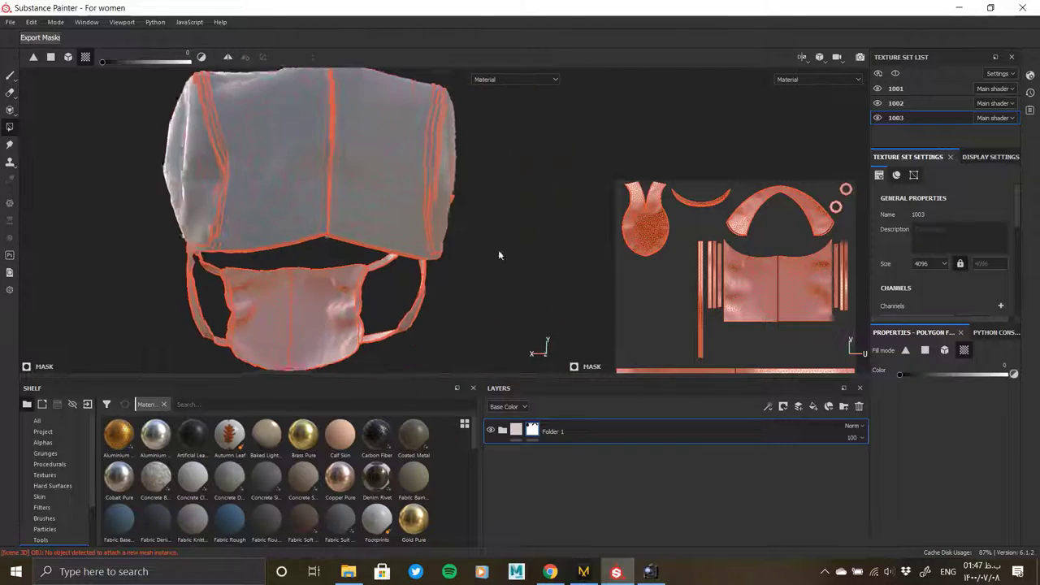
{"action": "left_click", "coordinate": [520, 436]}
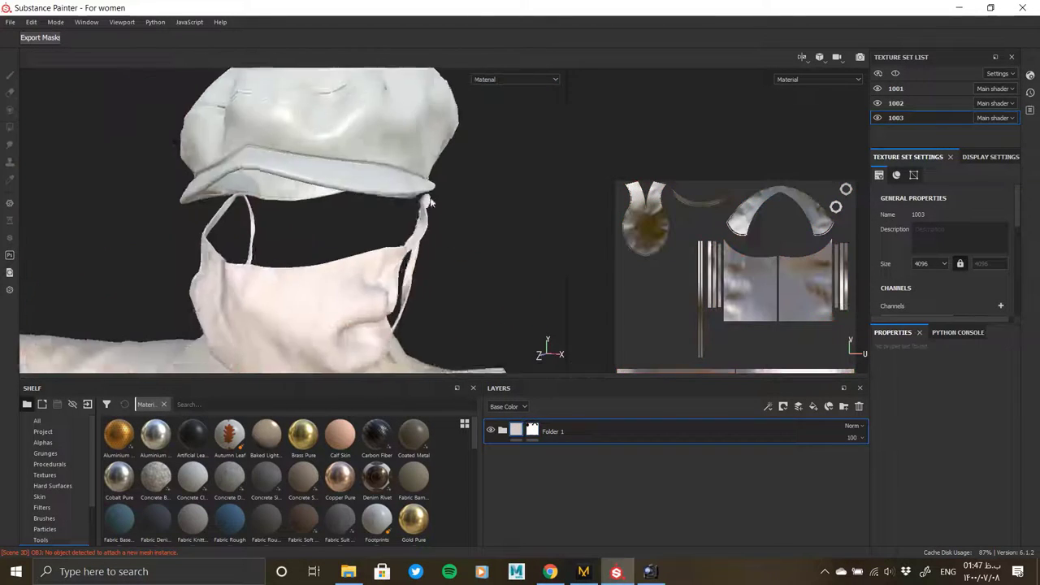
{"action": "mouse_move", "coordinate": [344, 181]}
{"action": "left_mouse_down", "text": "alt"}
{"action": "mouse_move", "coordinate": [351, 245]}
{"action": "mouse_move", "coordinate": [408, 214]}
{"action": "left_mouse_up", "text": "alt"}
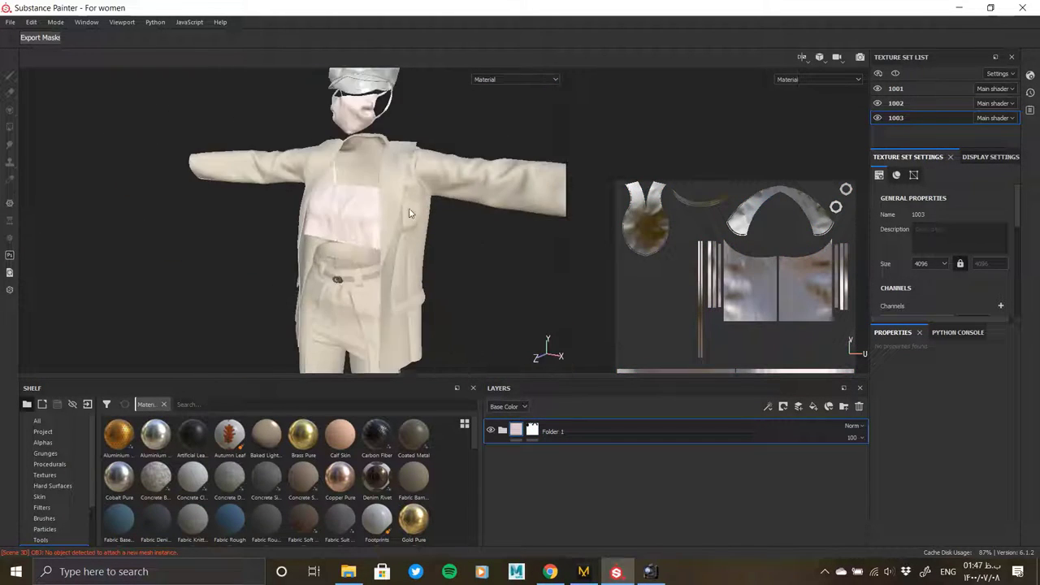
- Paste the copied layers into Folder 1 on texture set 1001, then return to 1003
{"action": "left_click", "coordinate": [895, 88]}
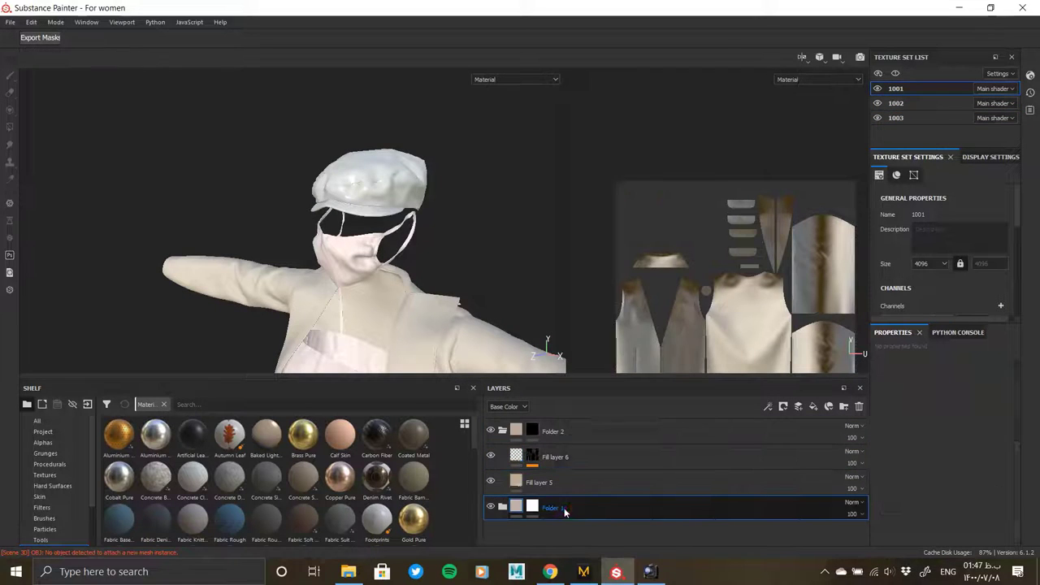
{"action": "right_click", "coordinate": [557, 505]}
{"action": "left_click", "coordinate": [603, 153]}
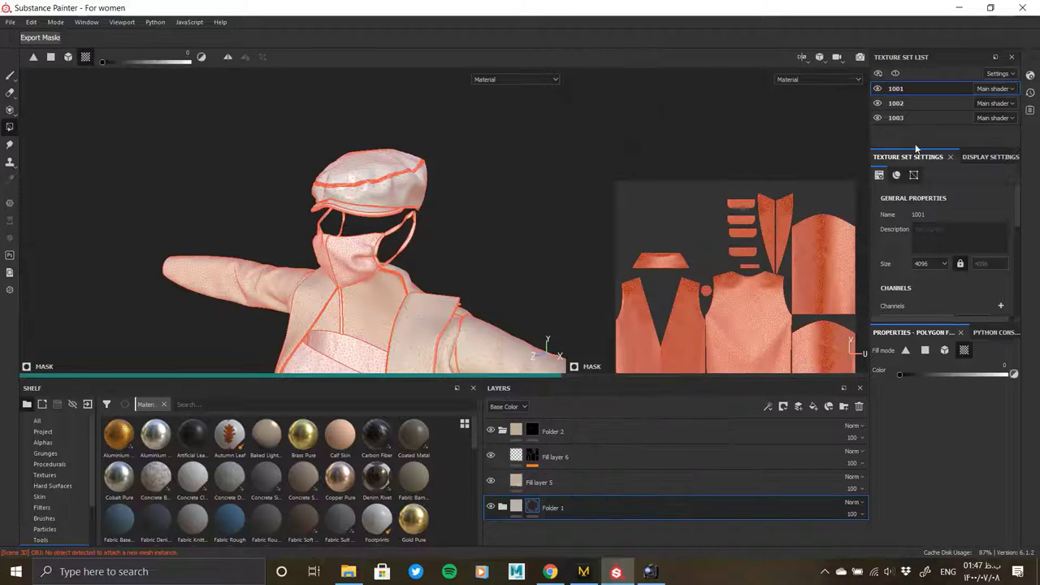
{"action": "right_click", "coordinate": [577, 513]}
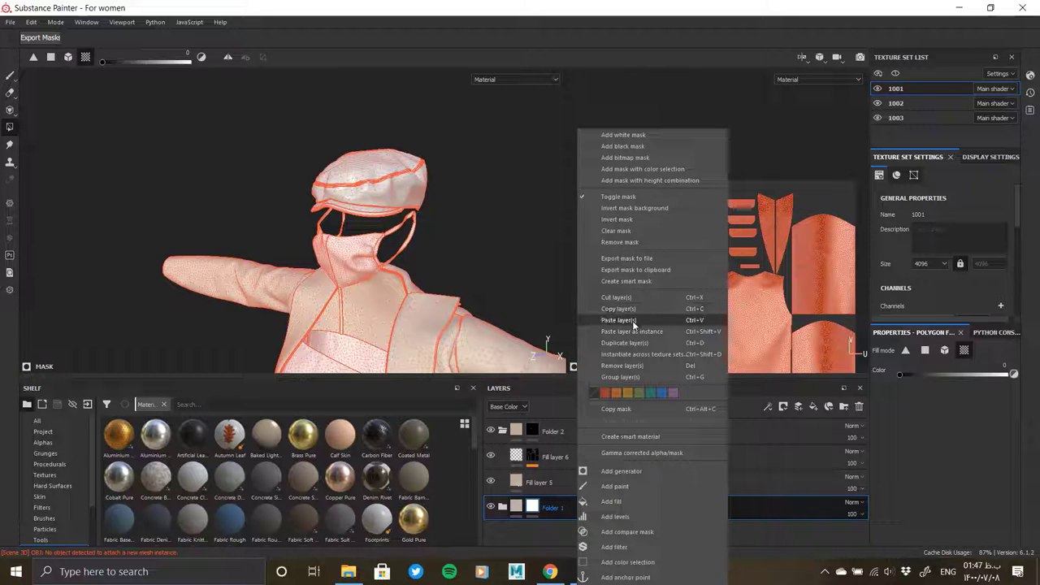
{"action": "left_click", "coordinate": [632, 320]}
{"action": "key", "text": "ctrl"}
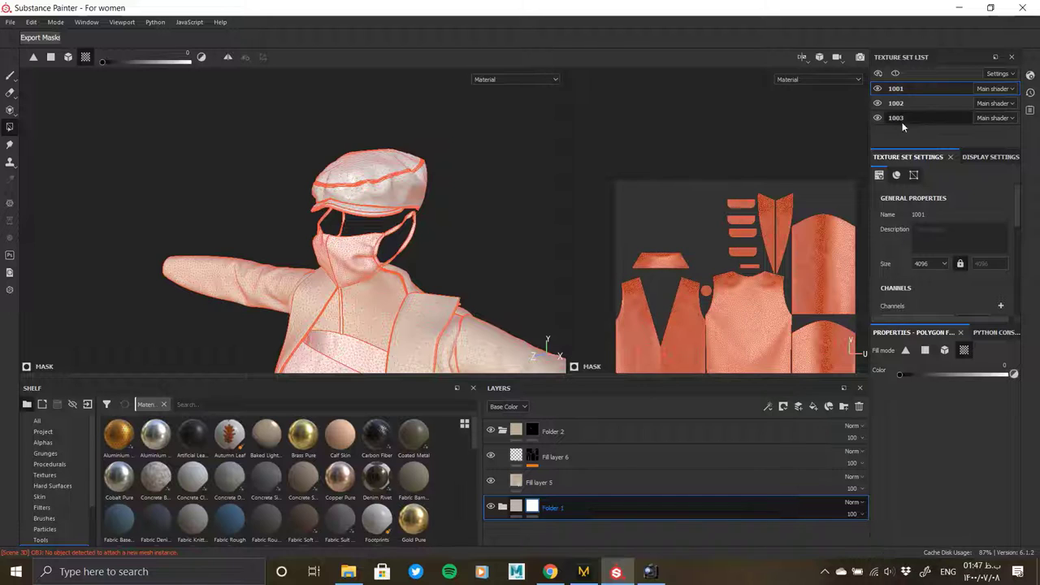
{"action": "left_click", "coordinate": [896, 117]}
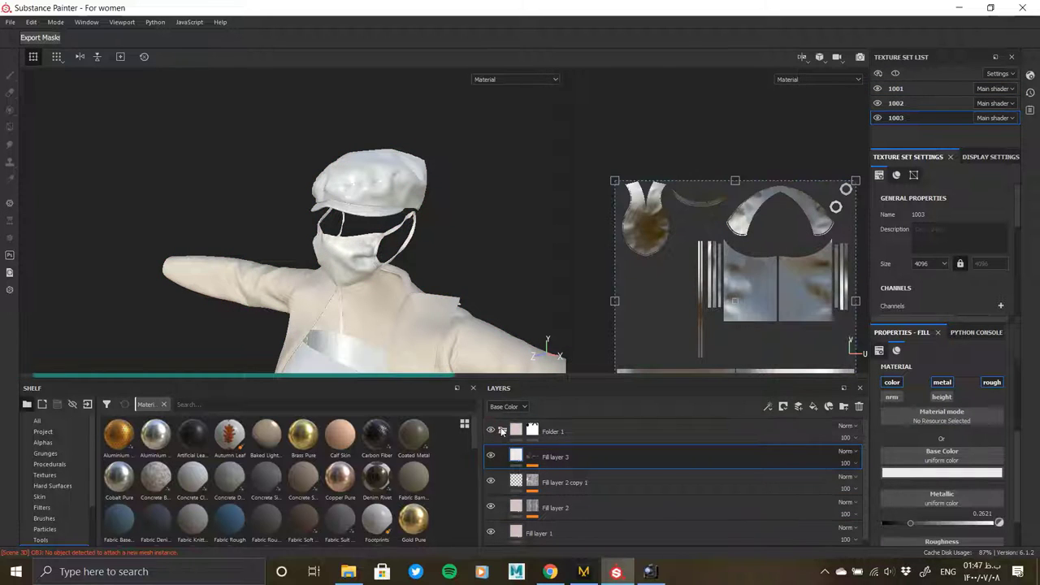
- Duplicate Folder 1 on texture set 1003 and add a black mask to the copy
{"action": "left_click", "coordinate": [502, 431]}
{"action": "left_click", "coordinate": [608, 436]}
{"action": "right_click", "coordinate": [641, 462]}
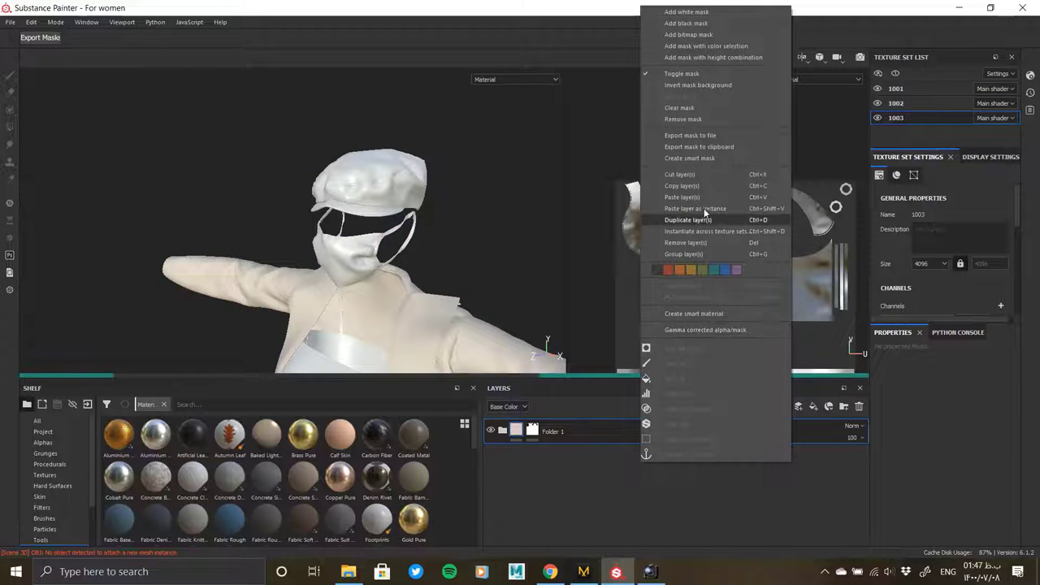
{"action": "key", "text": "Escape"}
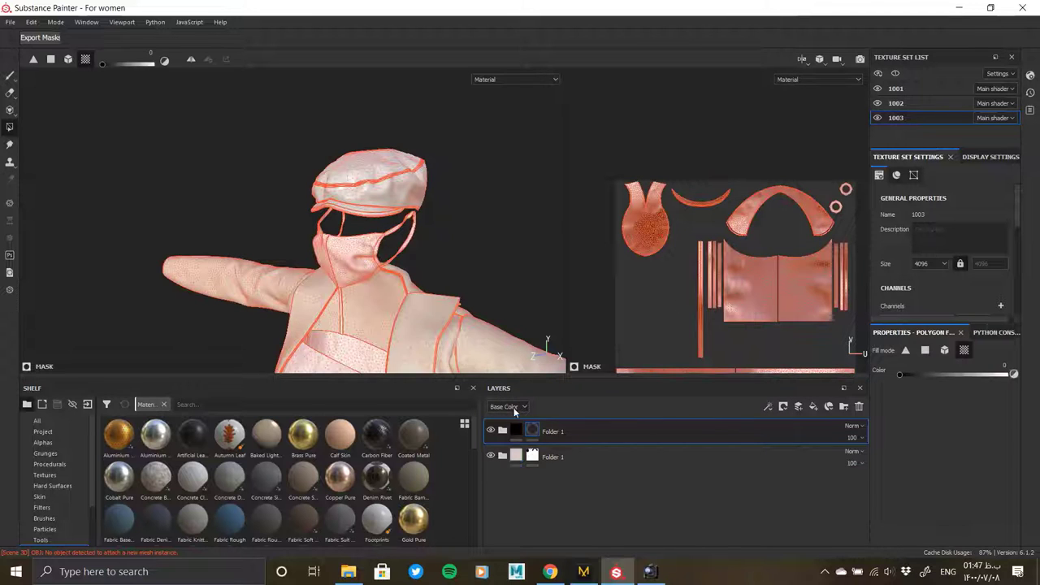
{"action": "left_click", "coordinate": [532, 433]}
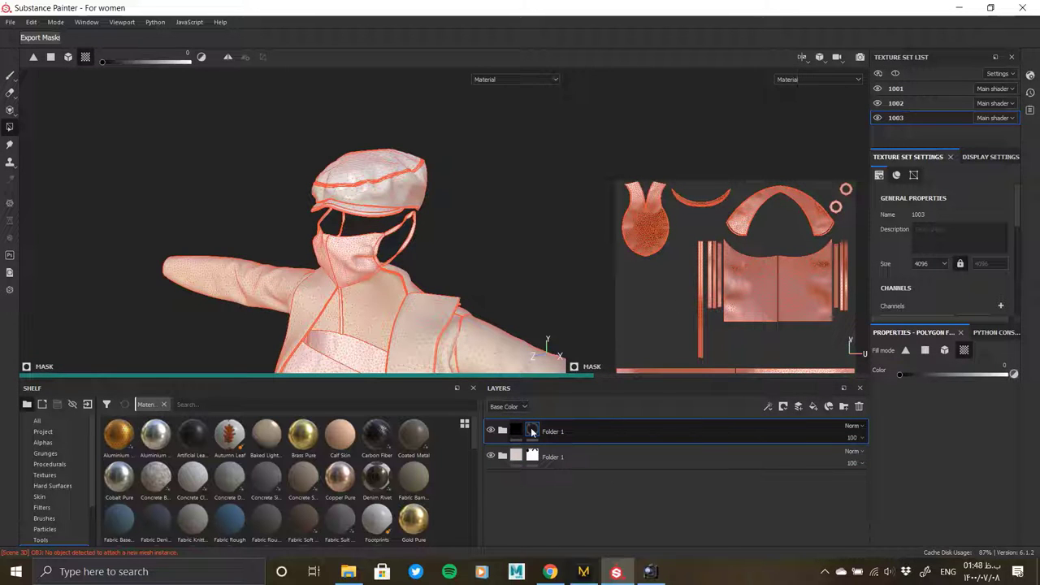
{"action": "scroll", "coordinate": [395, 220], "scroll_direction": "up", "scroll_amount": 3}
{"action": "scroll", "coordinate": [395, 220], "scroll_direction": "up", "scroll_amount": 2}
{"action": "right_click", "coordinate": [533, 431]}
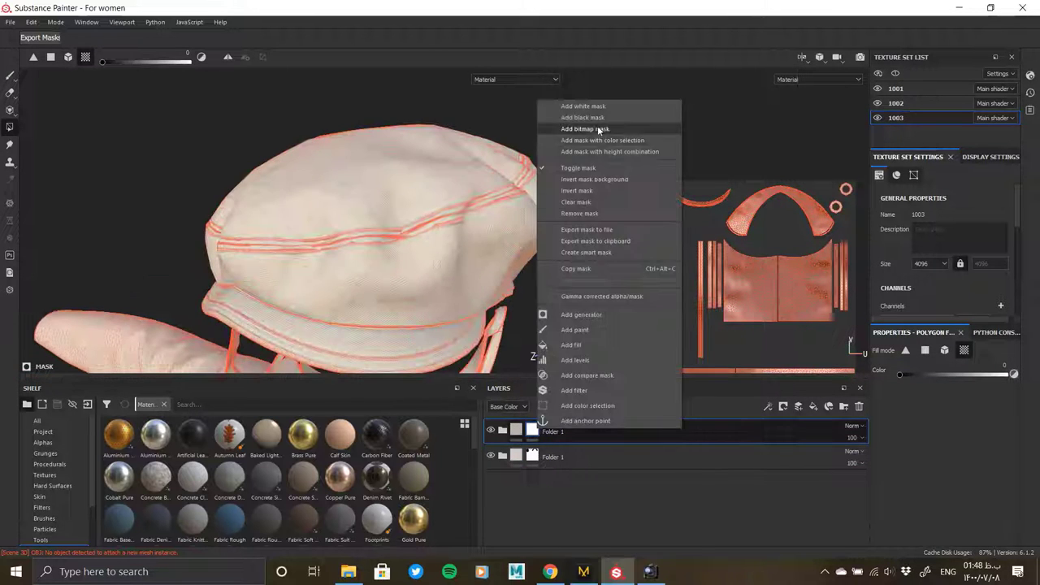
{"action": "left_click", "coordinate": [601, 126]}
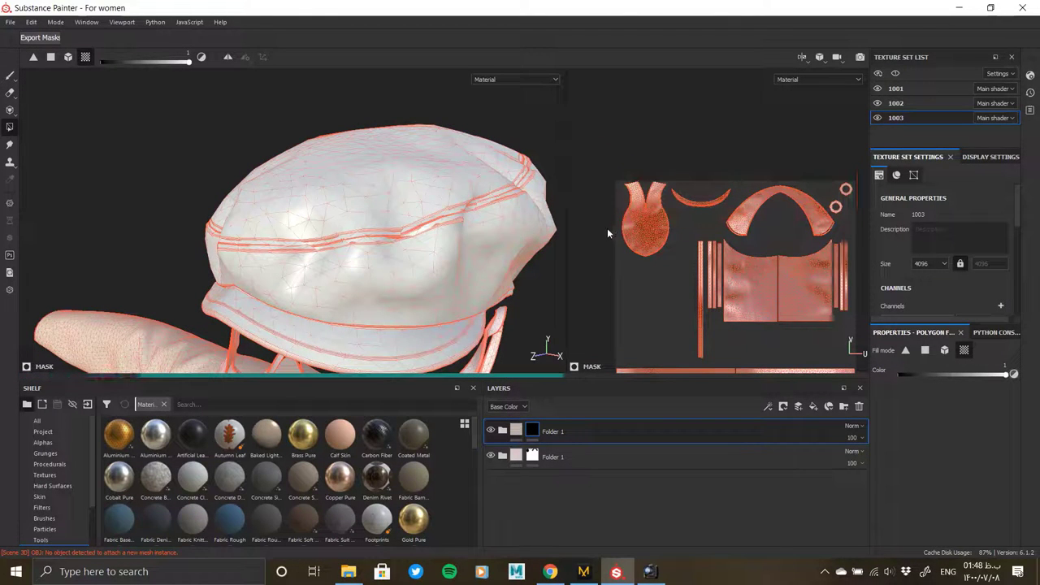
{"action": "left_click", "coordinate": [508, 431]}
- Orbit and zoom around the cap, face mask and body to inspect the result
{"action": "left_click_drag", "start_coordinate": [290, 260], "coordinate": [317, 216], "text": "alt"}
{"action": "scroll", "coordinate": [195, 225], "scroll_direction": "up", "scroll_amount": 5}
{"action": "mouse_move", "coordinate": [195, 225]}
{"action": "left_mouse_down", "text": "alt"}
{"action": "mouse_move", "coordinate": [299, 173]}
{"action": "mouse_move", "coordinate": [336, 286]}
{"action": "left_mouse_up", "text": "alt"}
{"action": "scroll", "coordinate": [175, 216], "scroll_direction": "down", "scroll_amount": 3}
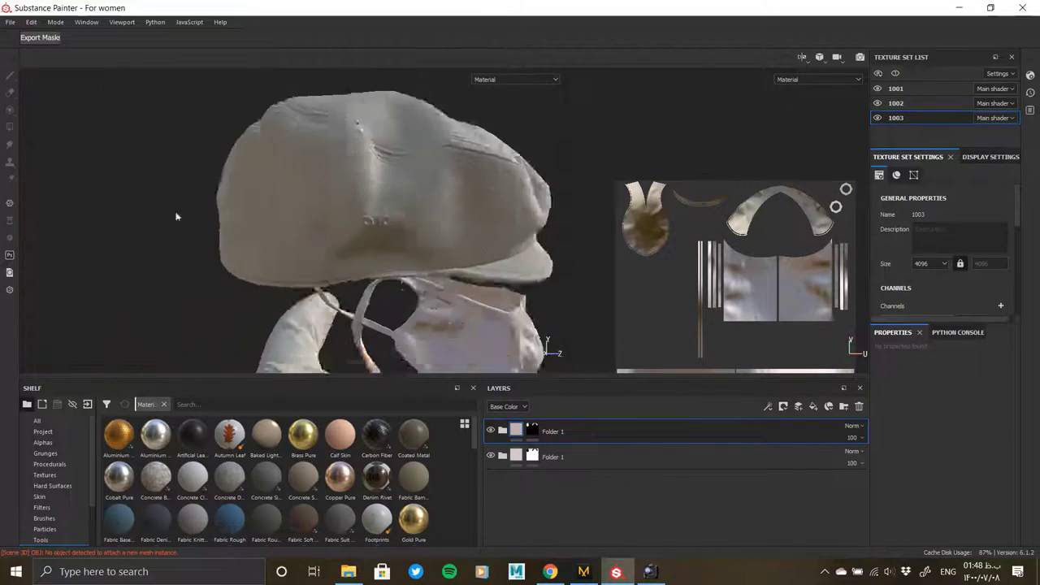
{"action": "left_click_drag", "start_coordinate": [175, 216], "coordinate": [495, 186], "text": "alt"}
{"action": "scroll", "coordinate": [362, 210], "scroll_direction": "down", "scroll_amount": 5}
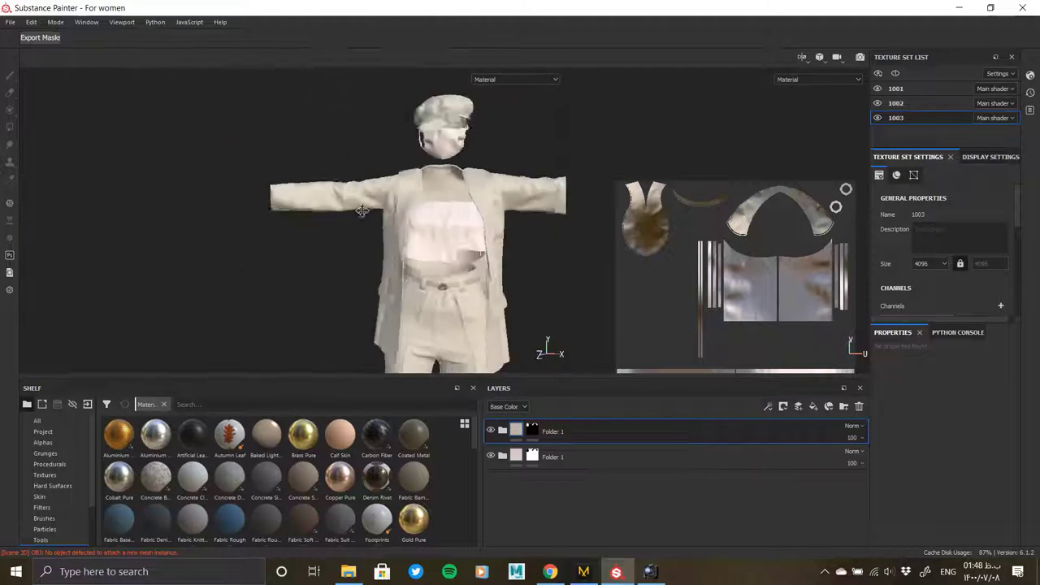
{"action": "mouse_move", "coordinate": [361, 211]}
{"action": "left_mouse_down", "text": "alt"}
{"action": "mouse_move", "coordinate": [302, 232]}
{"action": "mouse_move", "coordinate": [463, 262]}
{"action": "mouse_move", "coordinate": [430, 263]}
{"action": "mouse_move", "coordinate": [383, 348]}
{"action": "mouse_move", "coordinate": [333, 269]}
{"action": "mouse_move", "coordinate": [204, 155]}
{"action": "left_mouse_up", "text": "alt"}
{"action": "scroll", "coordinate": [302, 233], "scroll_direction": "up", "scroll_amount": 5}
{"action": "scroll", "coordinate": [292, 226], "scroll_direction": "up", "scroll_amount": 3}
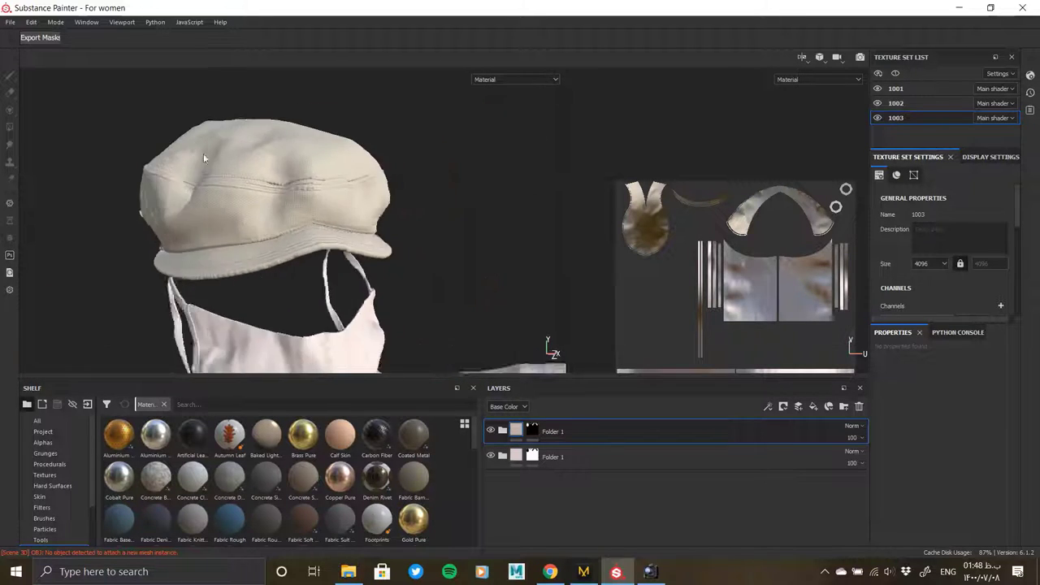
{"action": "scroll", "coordinate": [281, 236], "scroll_direction": "up", "scroll_amount": 5}
{"action": "mouse_move", "coordinate": [281, 236]}
{"action": "left_mouse_down", "text": "alt"}
{"action": "mouse_move", "coordinate": [155, 220]}
{"action": "mouse_move", "coordinate": [413, 230]}
{"action": "left_mouse_up", "text": "alt"}
{"action": "scroll", "coordinate": [293, 216], "scroll_direction": "down", "scroll_amount": 5}
{"action": "left_click", "coordinate": [533, 431]}
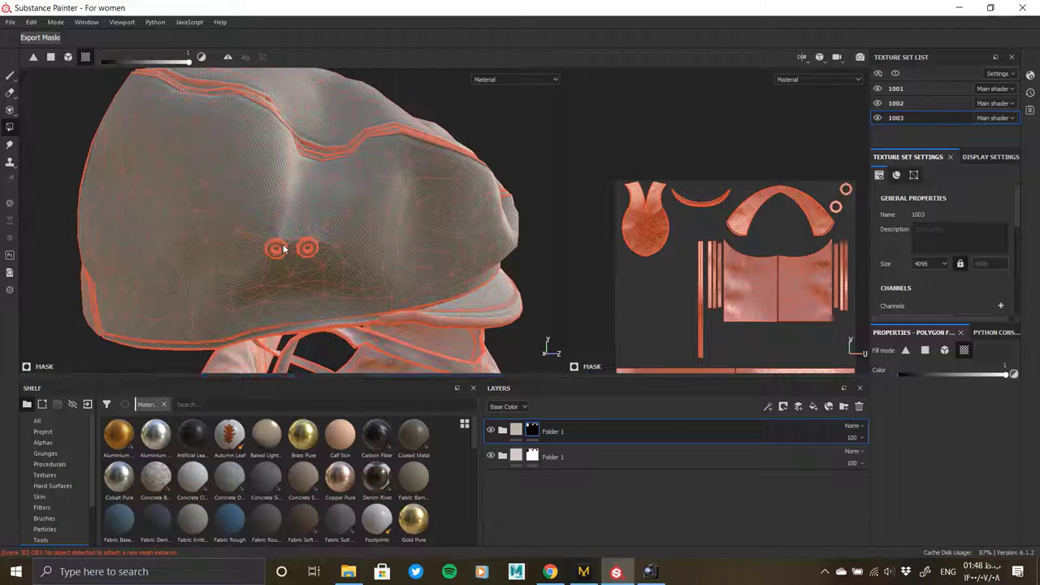
{"action": "scroll", "coordinate": [283, 244], "scroll_direction": "up", "scroll_amount": 5}
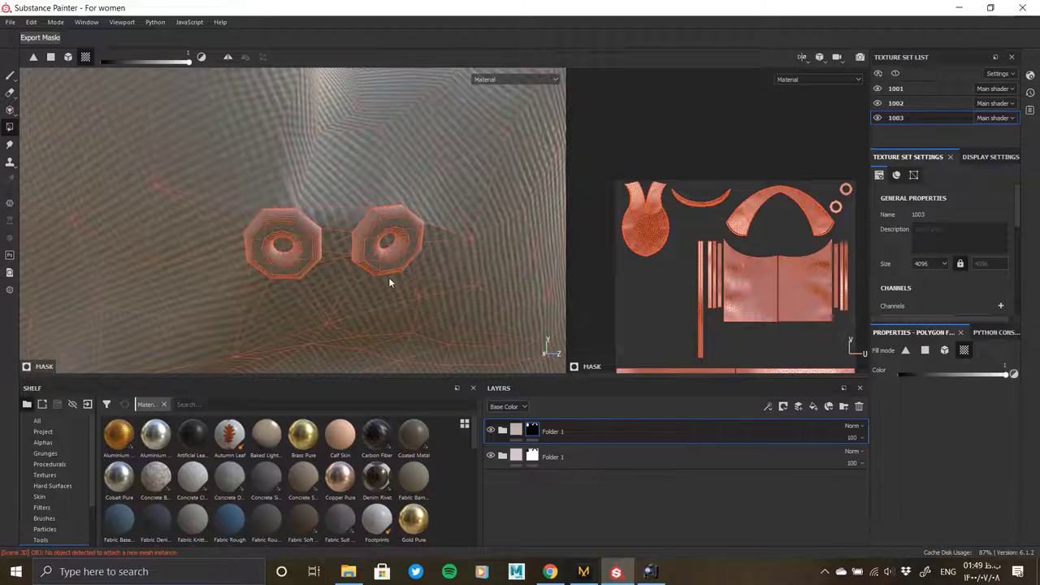
{"action": "left_click", "coordinate": [516, 429]}
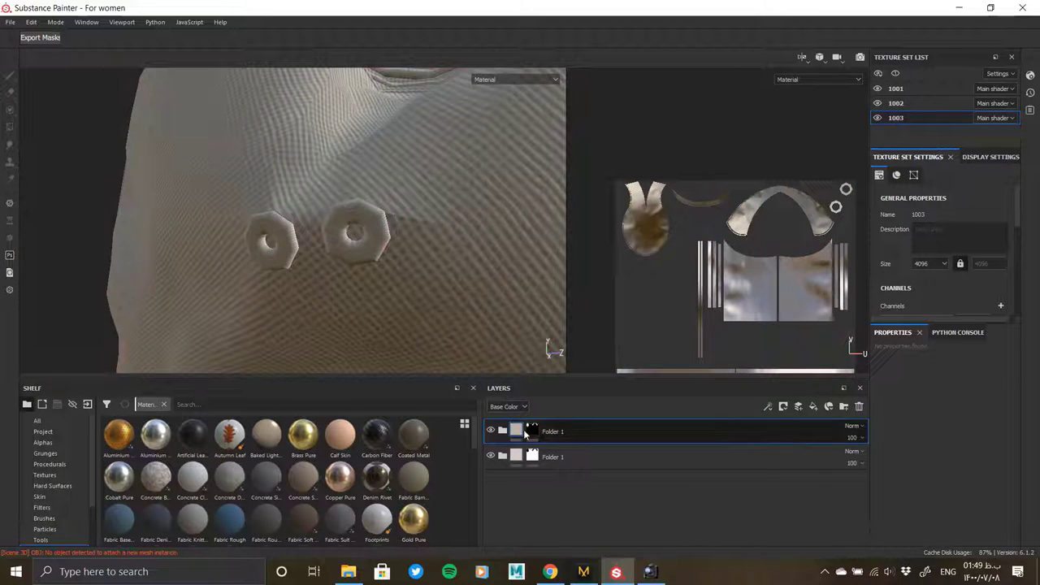
{"action": "left_click", "coordinate": [528, 429]}
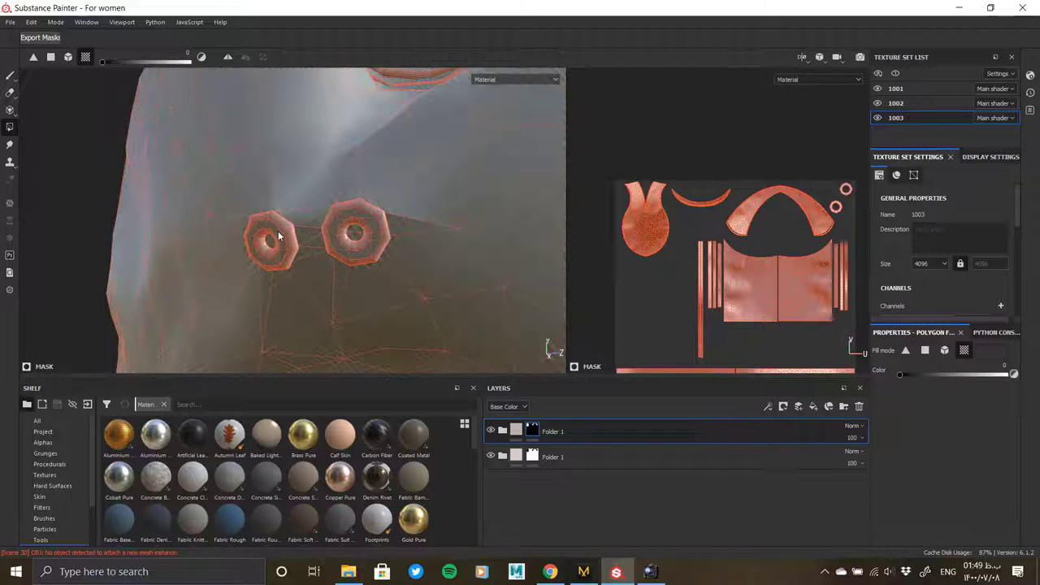
{"action": "left_click_drag", "start_coordinate": [282, 239], "coordinate": [266, 245], "text": "alt"}
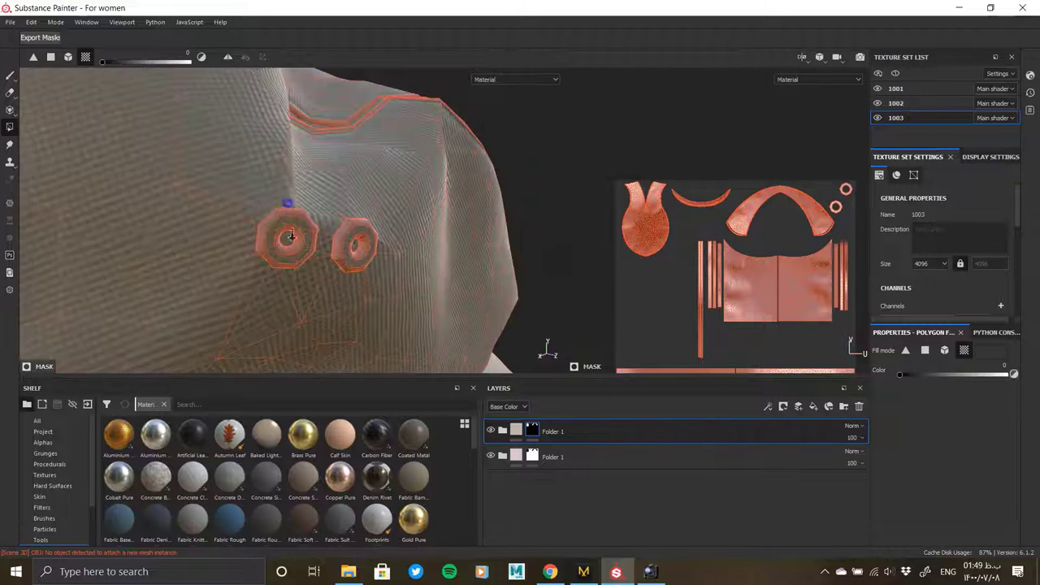
{"action": "scroll", "coordinate": [267, 245], "scroll_direction": "up", "scroll_amount": 3}
{"action": "left_click", "coordinate": [516, 431]}
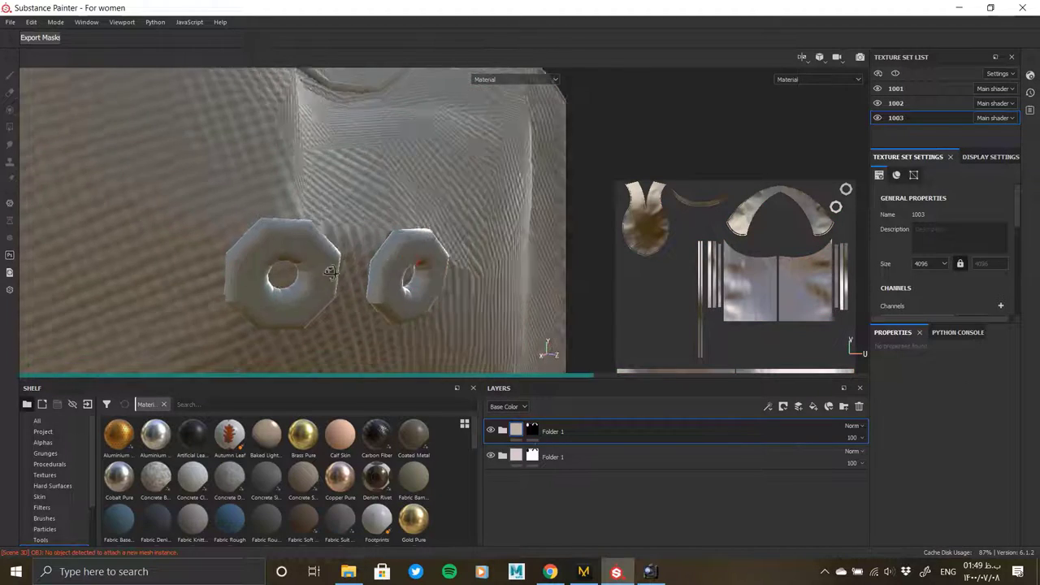
{"action": "scroll", "coordinate": [279, 260], "scroll_direction": "down", "scroll_amount": 3}
{"action": "mouse_move", "coordinate": [279, 260]}
{"action": "left_mouse_down", "text": "alt"}
{"action": "mouse_move", "coordinate": [251, 224]}
{"action": "mouse_move", "coordinate": [387, 256]}
{"action": "mouse_move", "coordinate": [455, 324]}
{"action": "left_mouse_up", "text": "alt"}
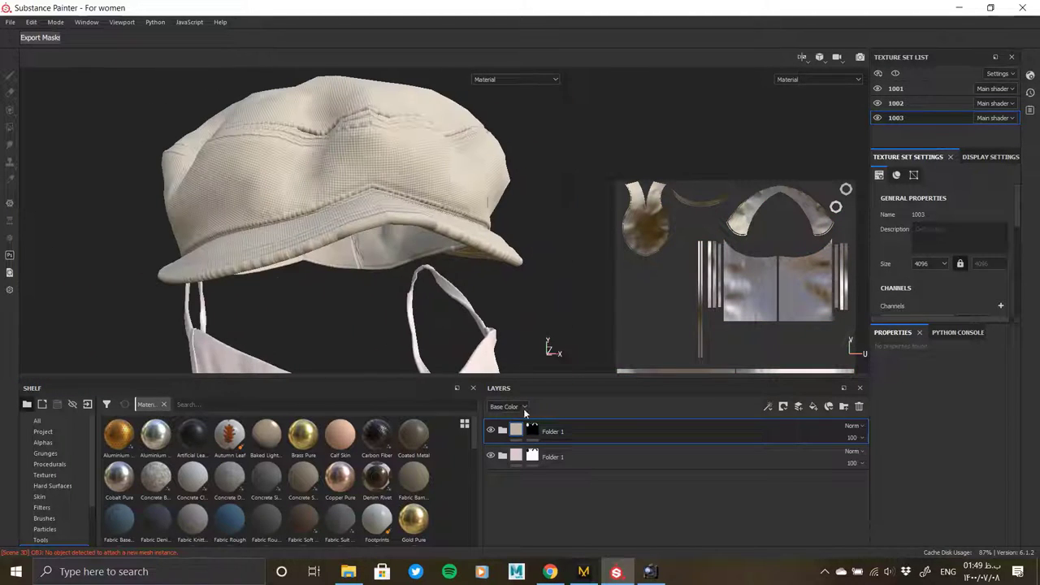
{"action": "left_click", "coordinate": [502, 431]}
- Inspect Fill layer 4's UV Border Distance generator settings and view the cap
{"action": "left_click", "coordinate": [551, 445]}
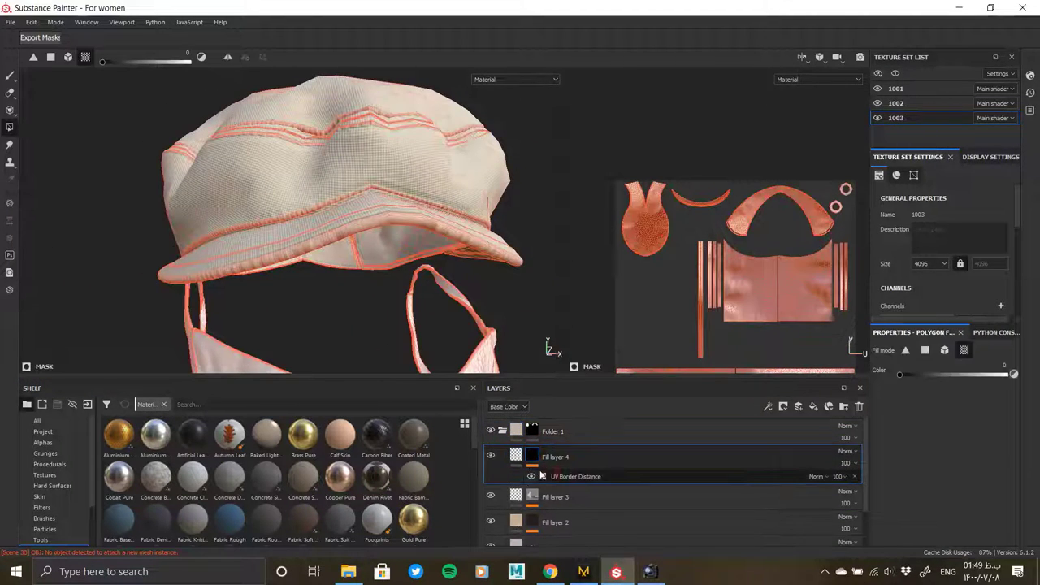
{"action": "left_click", "coordinate": [575, 476]}
{"action": "scroll", "coordinate": [243, 251], "scroll_direction": "up", "scroll_amount": 5}
{"action": "scroll", "coordinate": [243, 251], "scroll_direction": "down", "scroll_amount": 1}
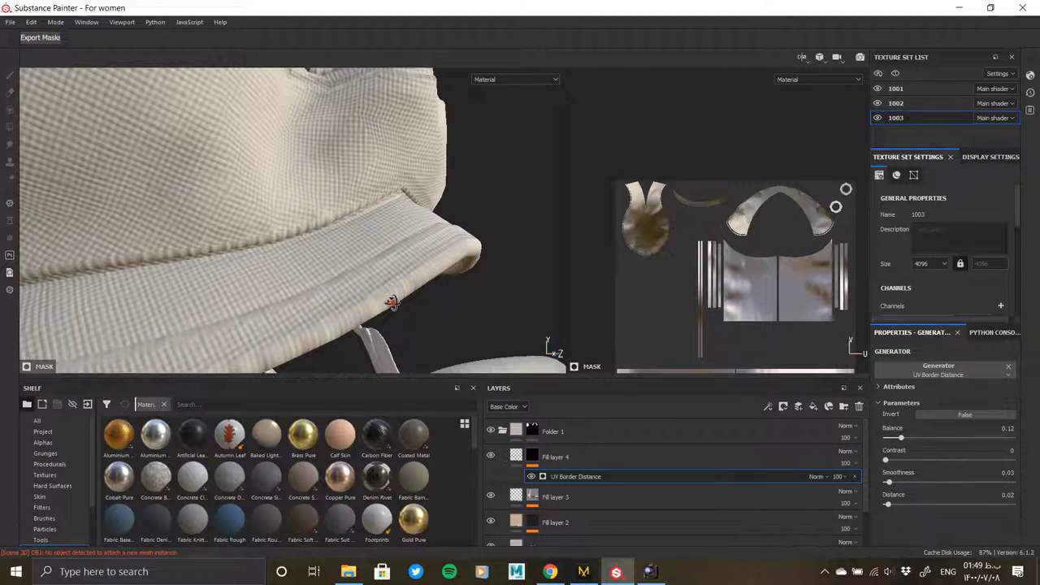
{"action": "scroll", "coordinate": [271, 284], "scroll_direction": "down", "scroll_amount": 3}
{"action": "scroll", "coordinate": [271, 283], "scroll_direction": "up", "scroll_amount": 5}
{"action": "mouse_move", "coordinate": [264, 240]}
{"action": "left_mouse_down", "text": "alt"}
{"action": "mouse_move", "coordinate": [296, 217]}
{"action": "mouse_move", "coordinate": [271, 228]}
{"action": "mouse_move", "coordinate": [427, 214]}
{"action": "left_mouse_up", "text": "alt"}
- Add Fill layer 5 above Fill layer 4 and give it a black mask
{"action": "left_click", "coordinate": [638, 458]}
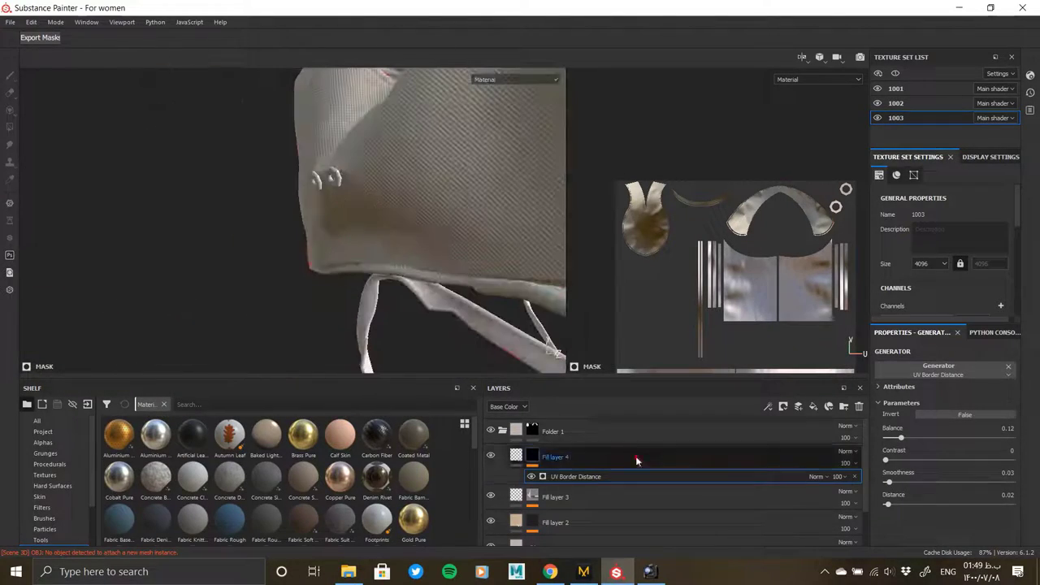
{"action": "left_click", "coordinate": [813, 407]}
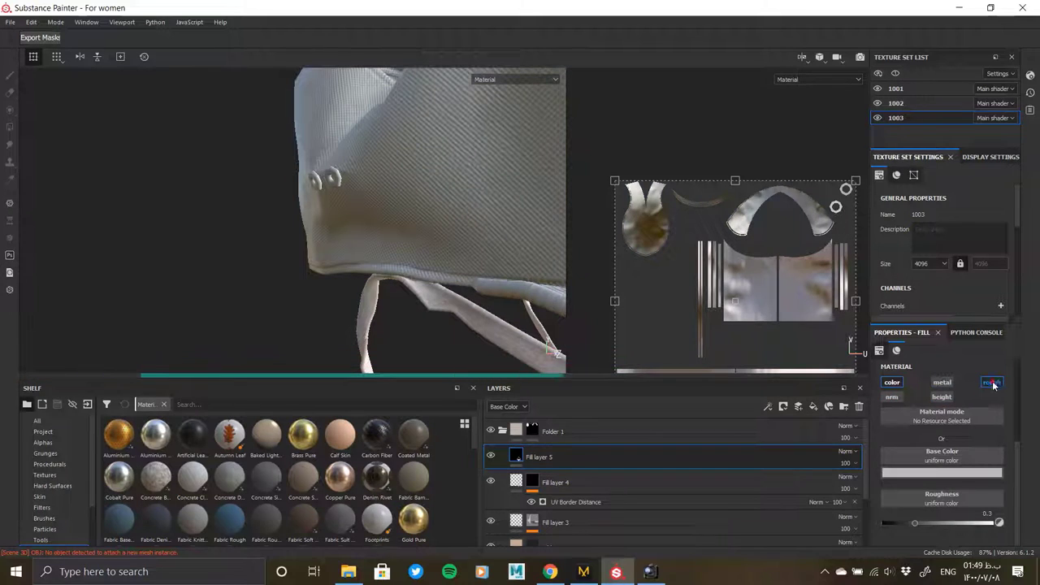
{"action": "right_click", "coordinate": [511, 460]}
{"action": "left_click", "coordinate": [540, 147]}
{"action": "scroll", "coordinate": [356, 191], "scroll_direction": "up", "scroll_amount": 2}
- Enable the metallic and roughness channels on Fill layer 5
{"action": "scroll", "coordinate": [402, 203], "scroll_direction": "up", "scroll_amount": 3}
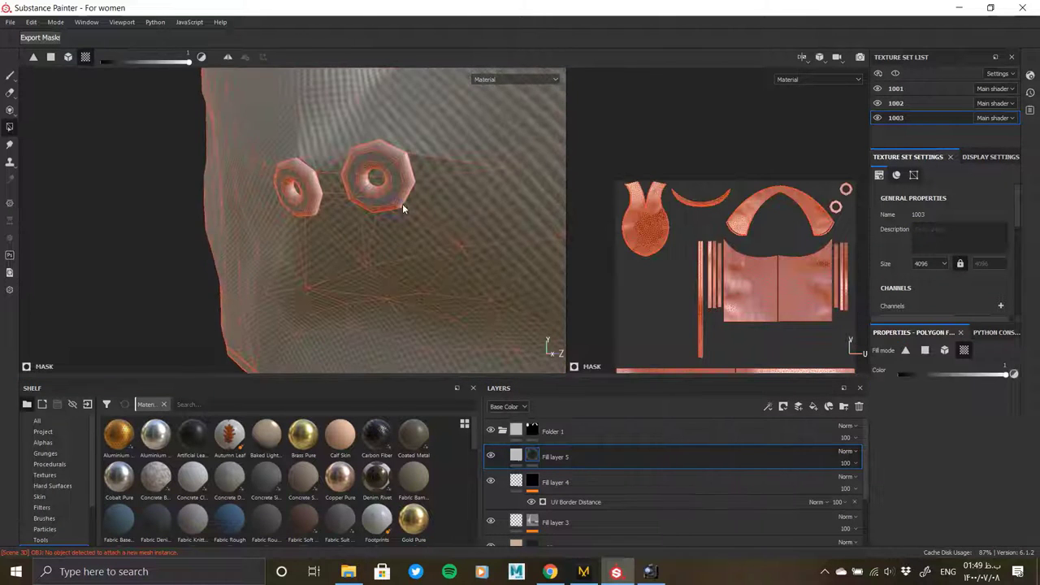
{"action": "left_click", "coordinate": [515, 457]}
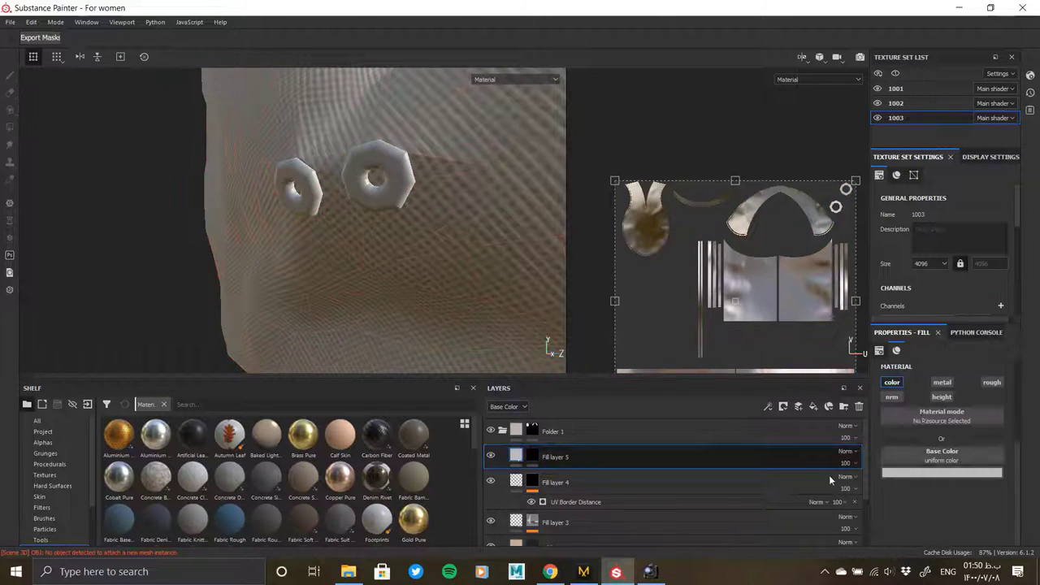
{"action": "left_click", "coordinate": [942, 471]}
{"action": "left_click", "coordinate": [885, 526]}
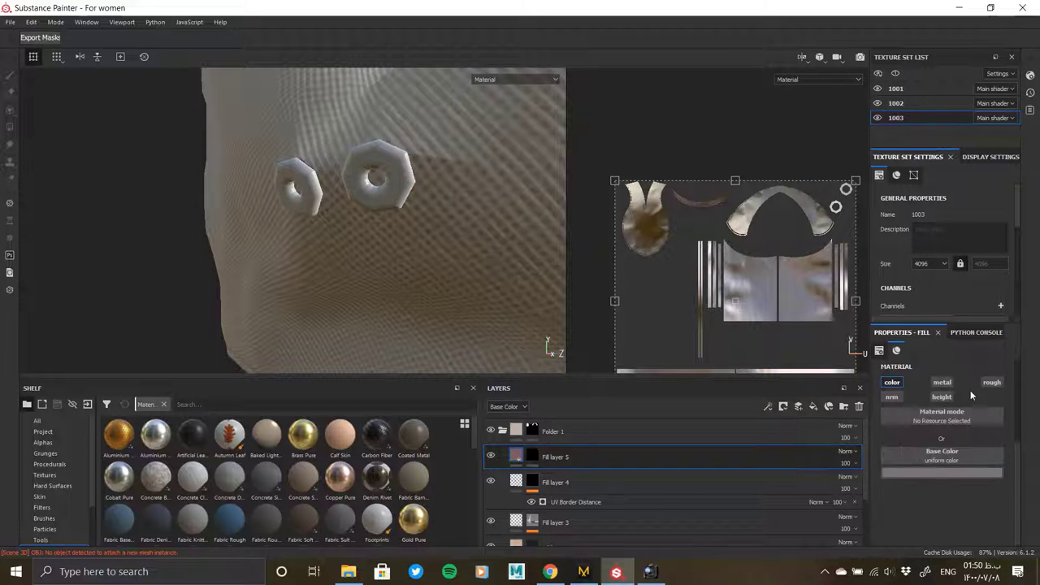
{"action": "left_click", "coordinate": [942, 381]}
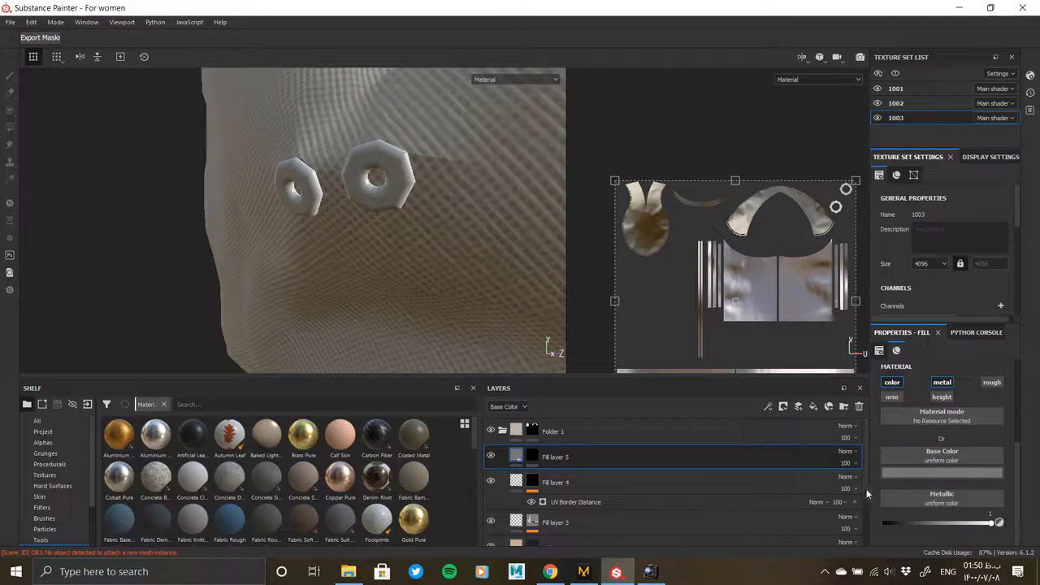
{"action": "left_click", "coordinate": [984, 381]}
{"action": "scroll", "coordinate": [921, 517], "scroll_direction": "down", "scroll_amount": 2}
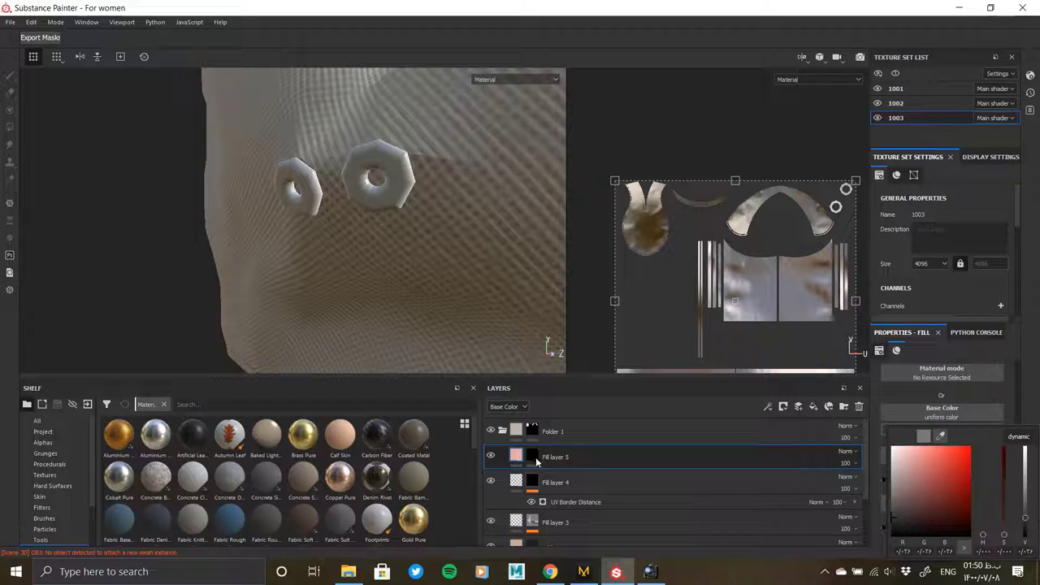
- Set Fill layer 5's mask fill value to 0 and its base colour to black
{"action": "left_click", "coordinate": [533, 459]}
{"action": "left_click_drag", "start_coordinate": [351, 230], "coordinate": [352, 289], "text": "alt"}
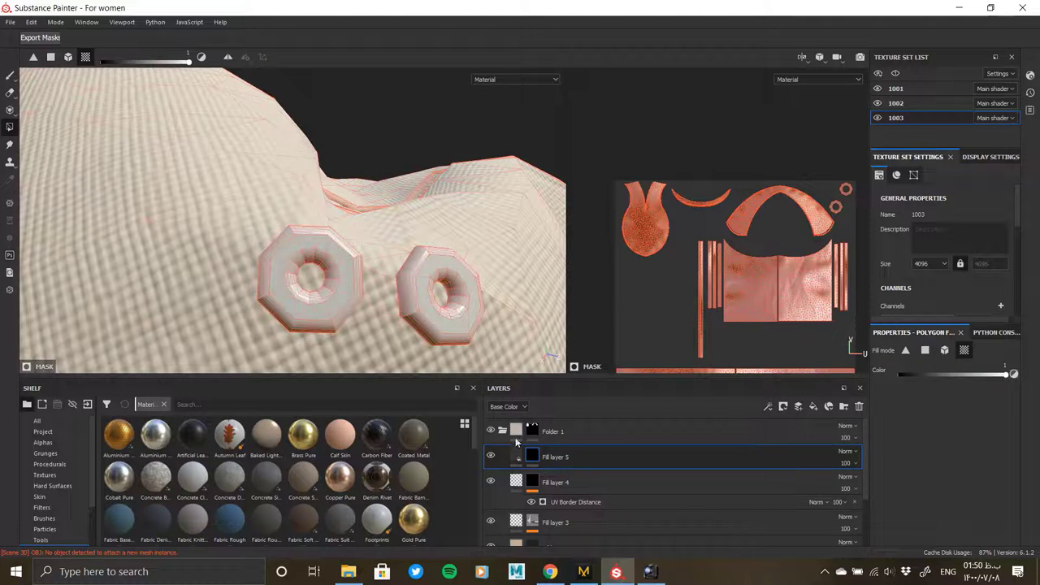
{"action": "mouse_move", "coordinate": [969, 375]}
{"action": "left_mouse_down"}
{"action": "mouse_move", "coordinate": [850, 373]}
{"action": "mouse_move", "coordinate": [1007, 374]}
{"action": "left_mouse_up"}
{"action": "left_click", "coordinate": [519, 453]}
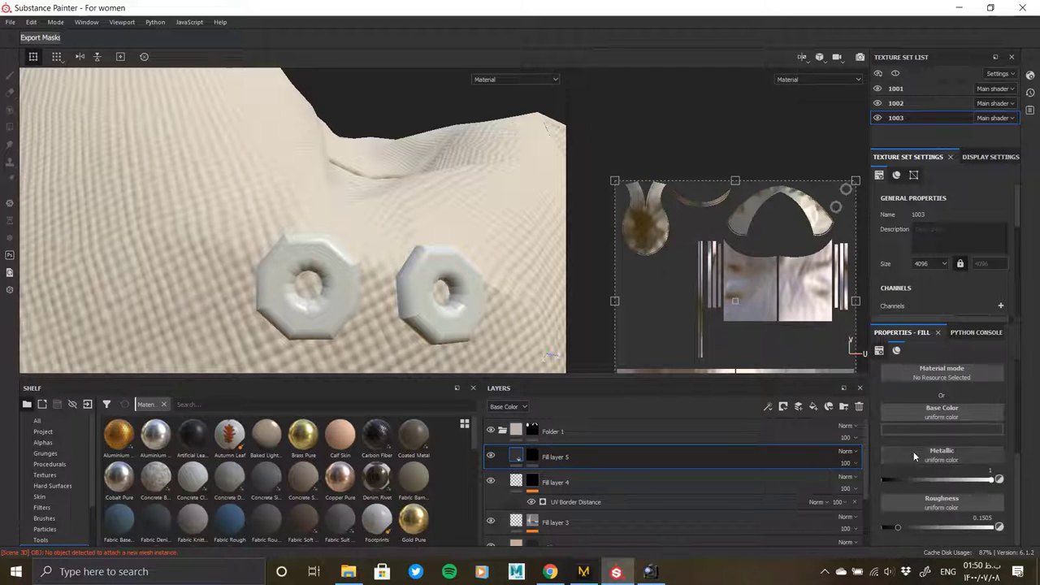
{"action": "left_click", "coordinate": [905, 429]}
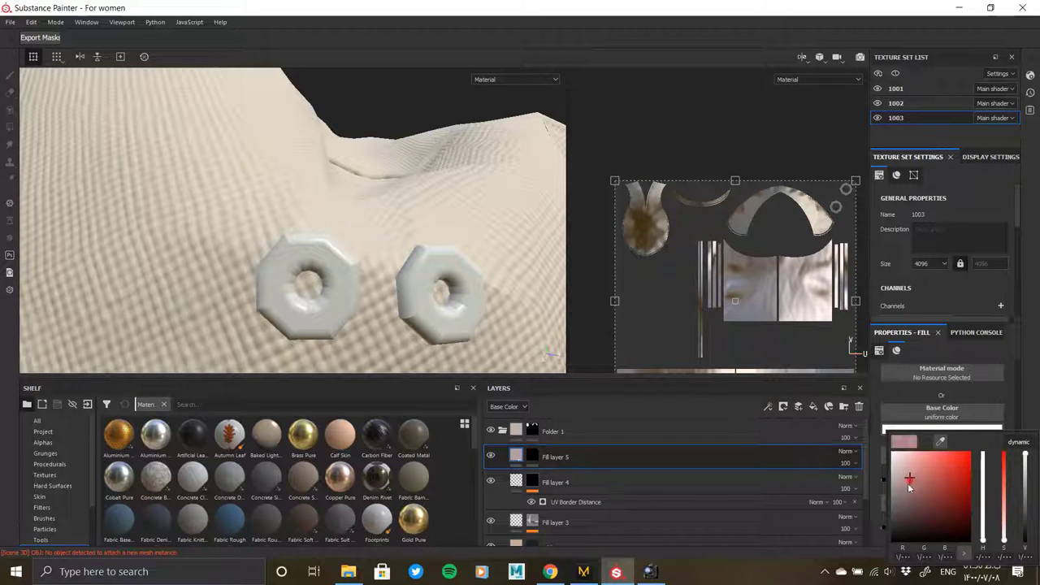
{"action": "left_click", "coordinate": [901, 537]}
{"action": "left_click", "coordinate": [572, 457]}
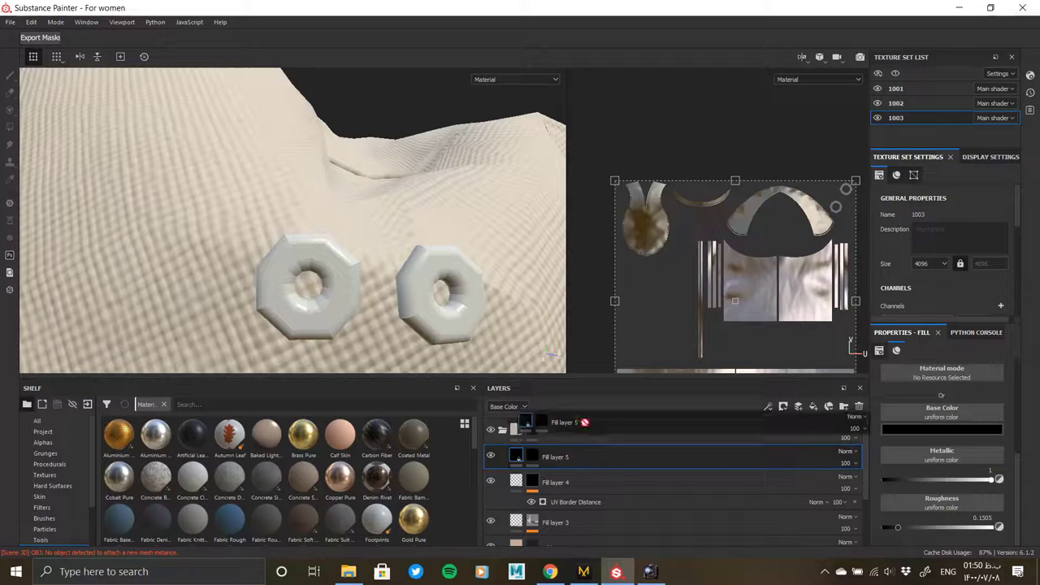
- Move Fill layer 5 to the top with a light grey base colour and roughness about 0.17
{"action": "left_click_drag", "start_coordinate": [572, 457], "coordinate": [579, 423]}
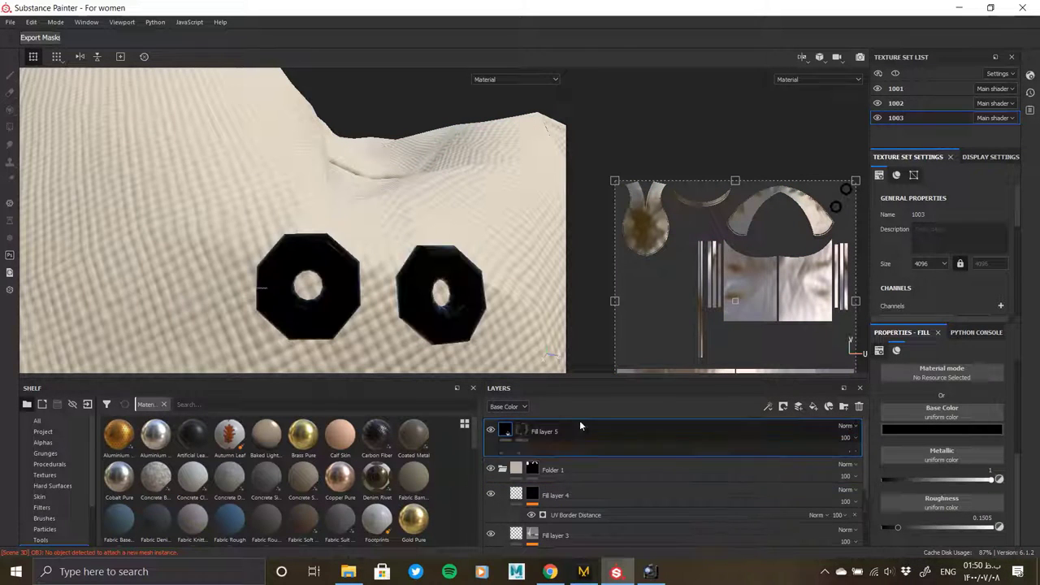
{"action": "left_click", "coordinate": [943, 429]}
{"action": "left_click_drag", "start_coordinate": [893, 476], "coordinate": [860, 472]}
{"action": "left_click", "coordinate": [873, 432]}
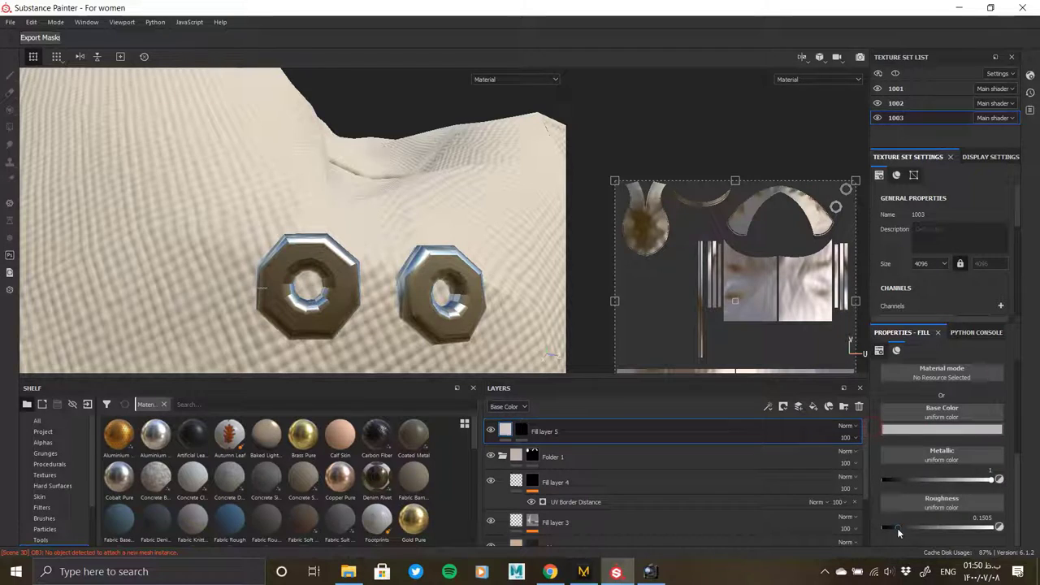
{"action": "left_click_drag", "start_coordinate": [897, 527], "coordinate": [899, 528]}
- Inspect the cap and face mask from several angles, then select Fill layer 4's mask
{"action": "mouse_move", "coordinate": [128, 190]}
{"action": "left_mouse_down", "text": "alt"}
{"action": "mouse_move", "coordinate": [36, 236]}
{"action": "mouse_move", "coordinate": [174, 225]}
{"action": "left_mouse_up", "text": "alt"}
{"action": "scroll", "coordinate": [216, 238], "scroll_direction": "up", "scroll_amount": 4}
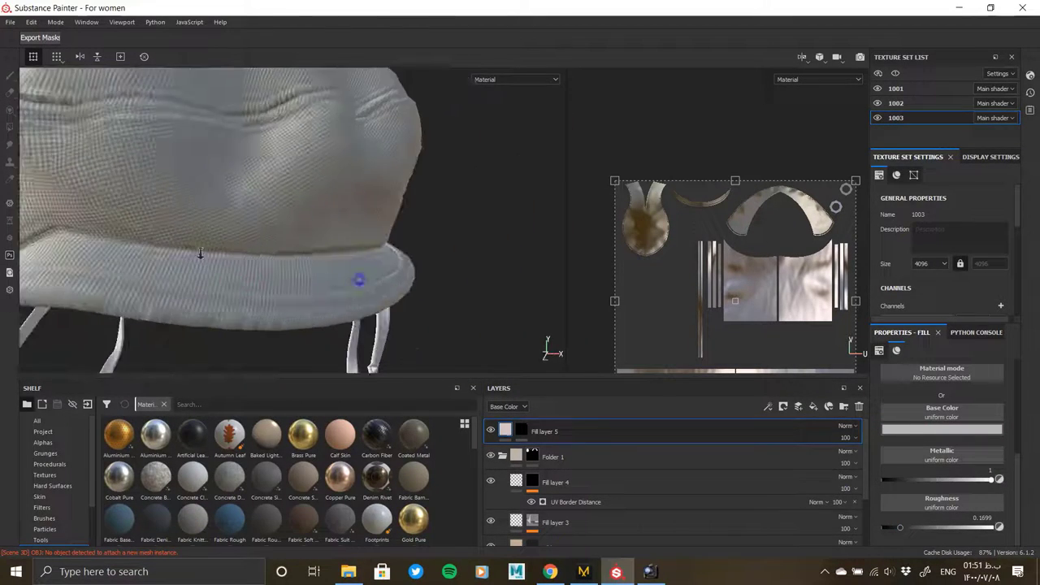
{"action": "left_click_drag", "start_coordinate": [360, 279], "coordinate": [334, 267], "text": "alt"}
{"action": "middle_click_drag", "start_coordinate": [335, 267], "coordinate": [354, 211], "text": "alt"}
{"action": "scroll", "coordinate": [353, 290], "scroll_direction": "down", "scroll_amount": 5}
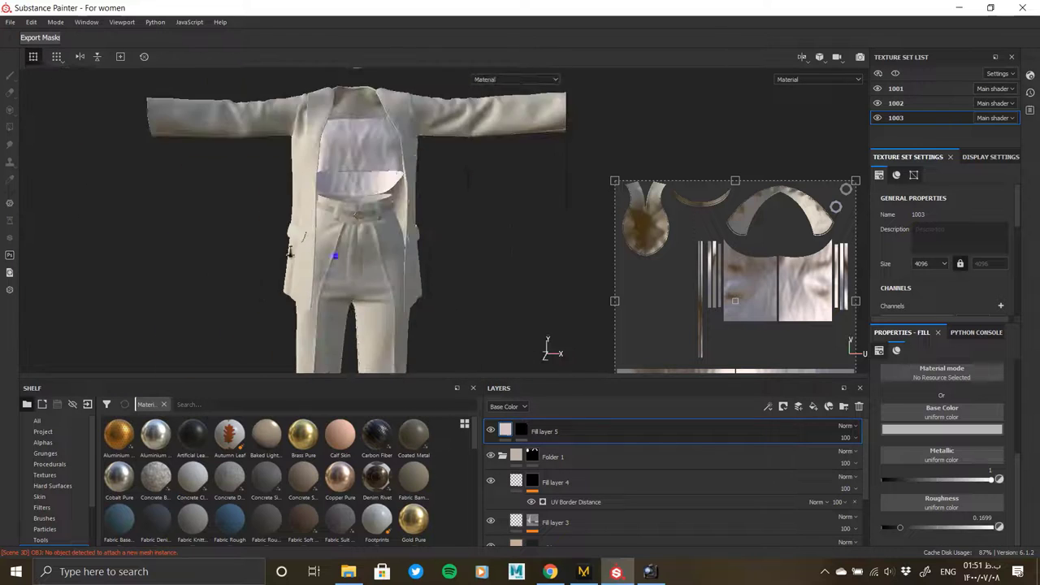
{"action": "scroll", "coordinate": [353, 290], "scroll_direction": "up", "scroll_amount": 3}
{"action": "left_click_drag", "start_coordinate": [354, 290], "coordinate": [269, 285], "text": "alt"}
{"action": "scroll", "coordinate": [269, 285], "scroll_direction": "up", "scroll_amount": 2}
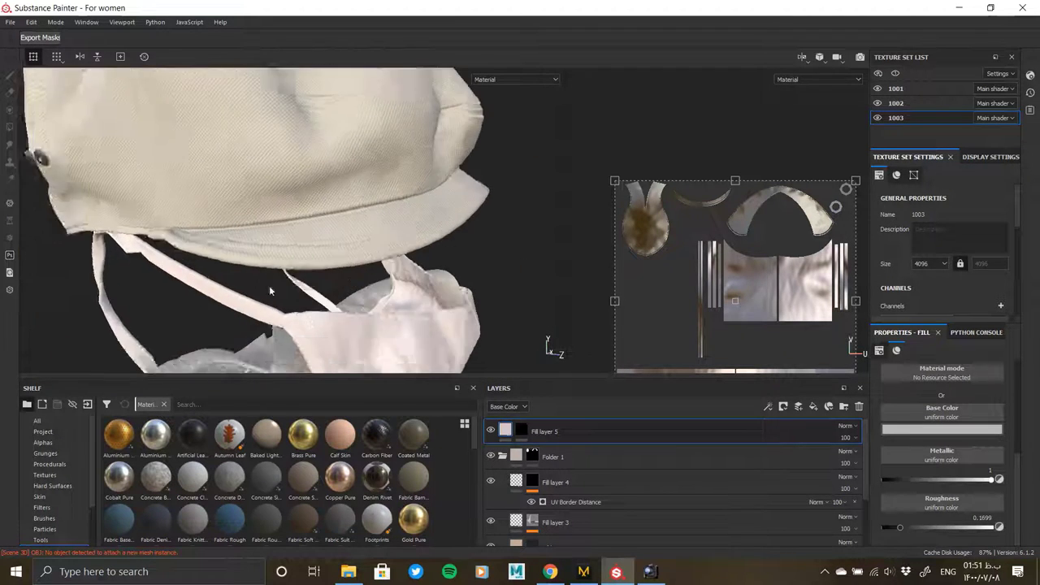
{"action": "scroll", "coordinate": [296, 293], "scroll_direction": "up", "scroll_amount": 2}
{"action": "left_click", "coordinate": [532, 482]}
- Switch to polygon fill, then duplicate Fill layer 1 and give the copy a black mask
{"action": "key", "text": "4"}
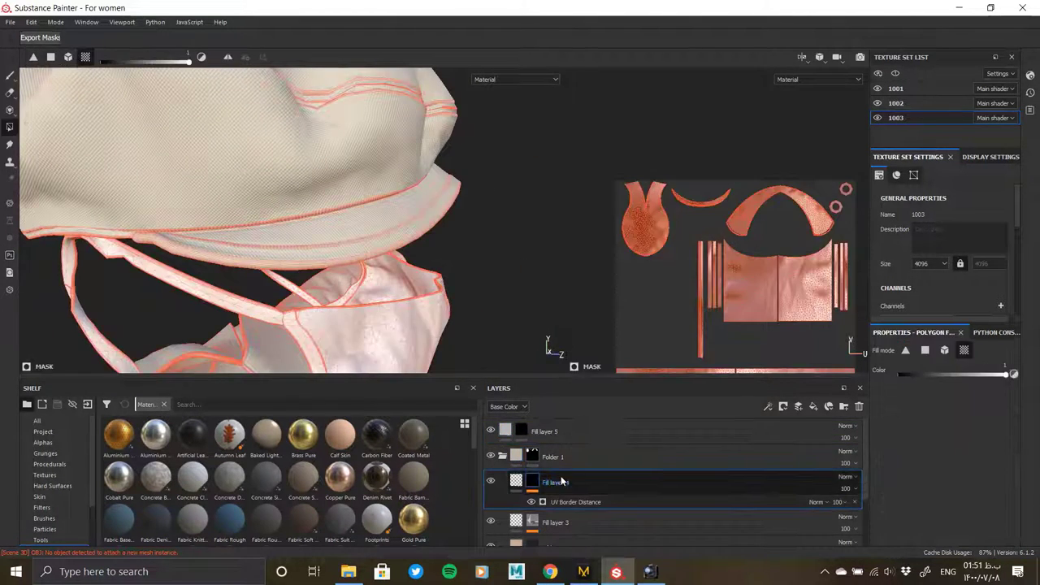
{"action": "scroll", "coordinate": [577, 493], "scroll_direction": "down", "scroll_amount": 3}
{"action": "left_click", "coordinate": [575, 495]}
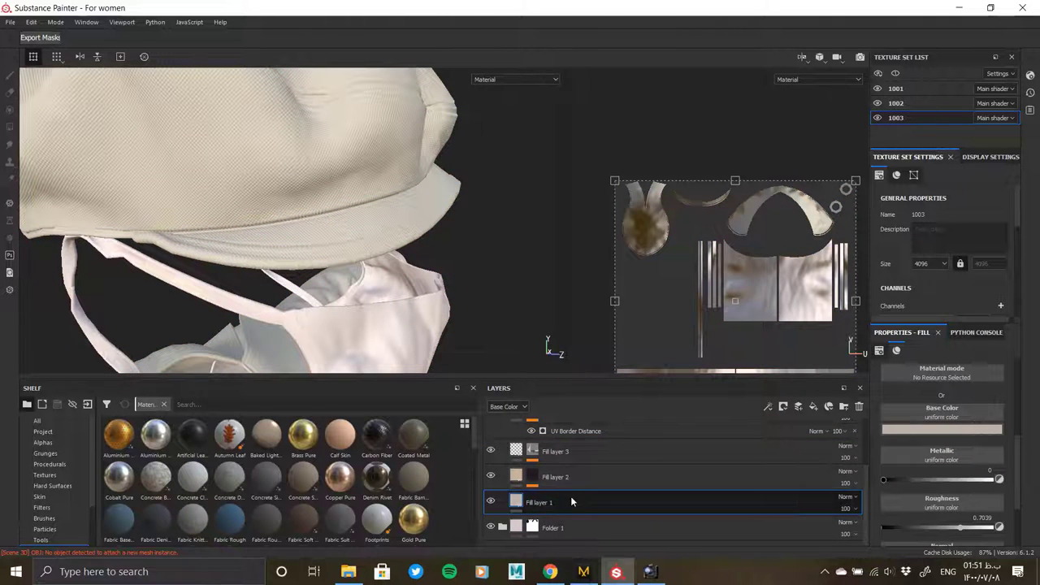
{"action": "right_click", "coordinate": [612, 497]}
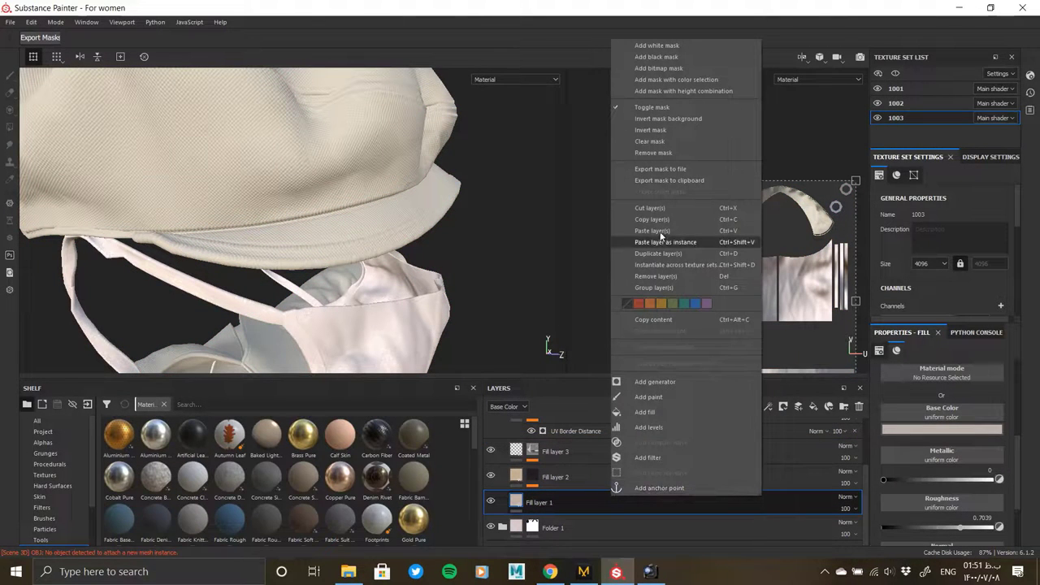
{"action": "key", "text": "Escape"}
{"action": "right_click", "coordinate": [510, 501]}
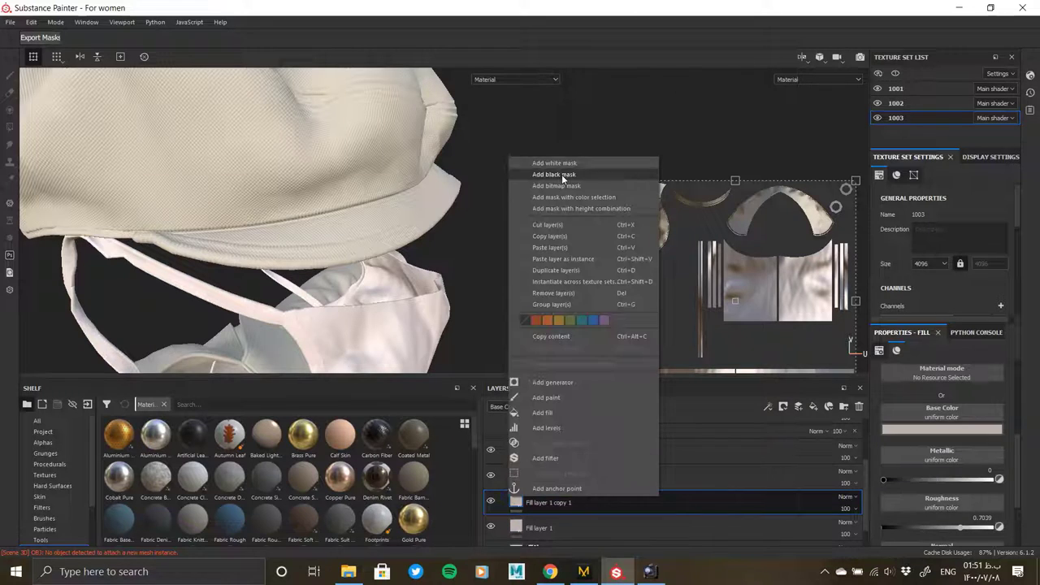
{"action": "left_click", "coordinate": [561, 173]}
- Brighten the base colour of Fill layer 1 copy 1 and check it around the head
{"action": "left_click", "coordinate": [579, 497]}
{"action": "left_click", "coordinate": [942, 429]}
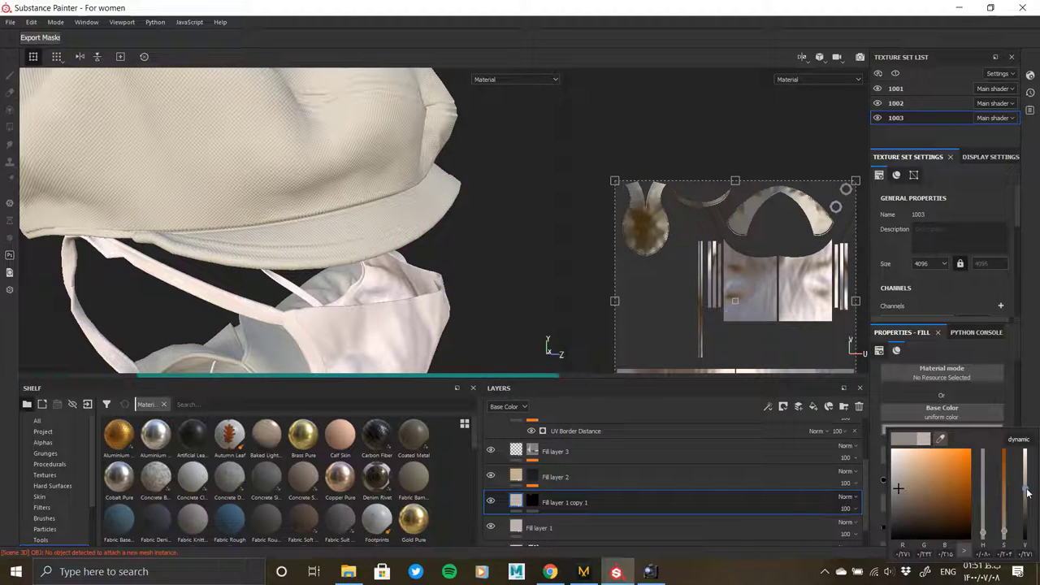
{"action": "left_click_drag", "start_coordinate": [375, 278], "coordinate": [352, 216], "text": "alt"}
{"action": "scroll", "coordinate": [353, 216], "scroll_direction": "up", "scroll_amount": 3}
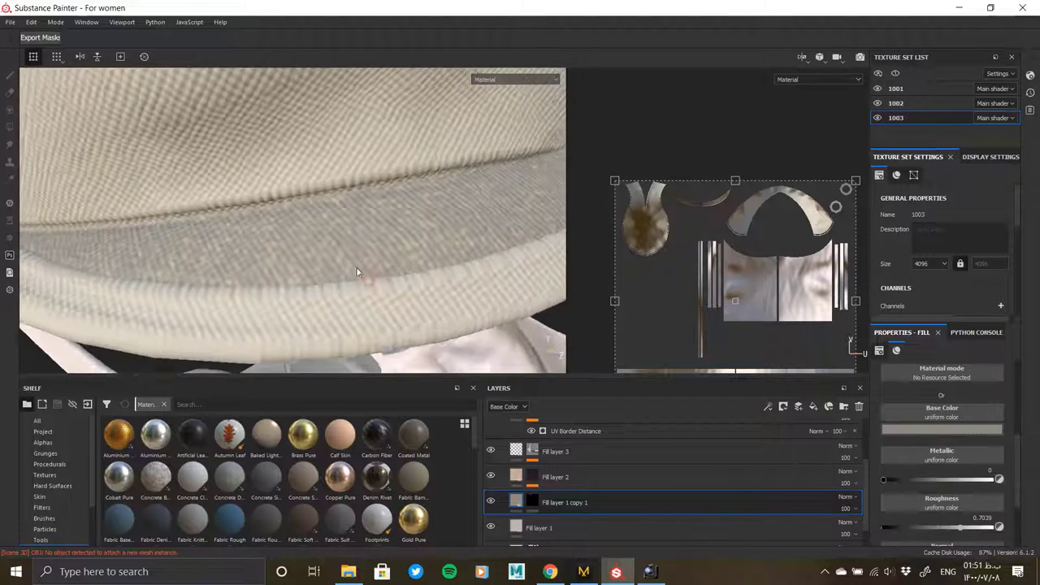
{"action": "left_click", "coordinate": [534, 502]}
{"action": "left_click", "coordinate": [942, 429]}
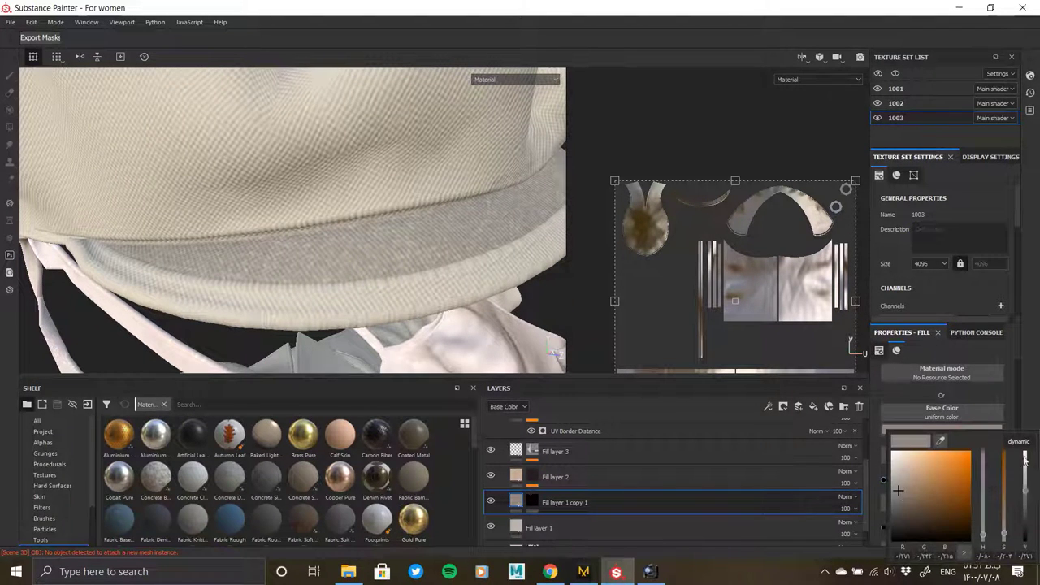
{"action": "left_click", "coordinate": [1025, 485]}
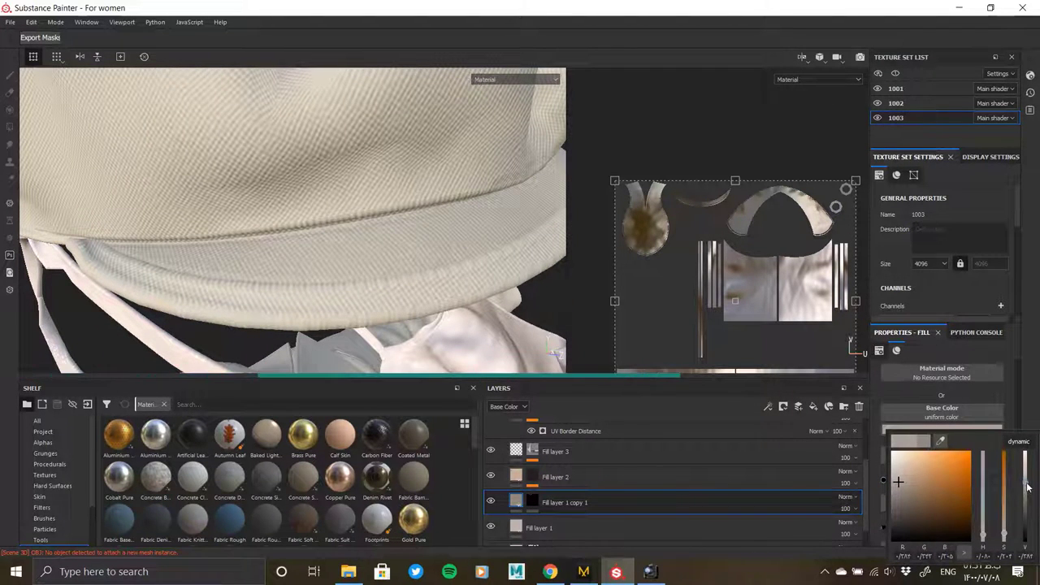
{"action": "mouse_move", "coordinate": [467, 292]}
{"action": "left_mouse_down", "text": "alt"}
{"action": "mouse_move", "coordinate": [241, 304]}
{"action": "mouse_move", "coordinate": [343, 259]}
{"action": "mouse_move", "coordinate": [202, 267]}
{"action": "mouse_move", "coordinate": [332, 233]}
{"action": "mouse_move", "coordinate": [366, 211]}
{"action": "mouse_move", "coordinate": [333, 249]}
{"action": "mouse_move", "coordinate": [355, 222]}
{"action": "mouse_move", "coordinate": [390, 215]}
{"action": "mouse_move", "coordinate": [373, 205]}
{"action": "mouse_move", "coordinate": [369, 232]}
{"action": "left_mouse_up", "text": "alt"}
- Select the copy's mask and inspect the cap's lower seam, brim and strap
{"action": "left_click", "coordinate": [532, 501]}
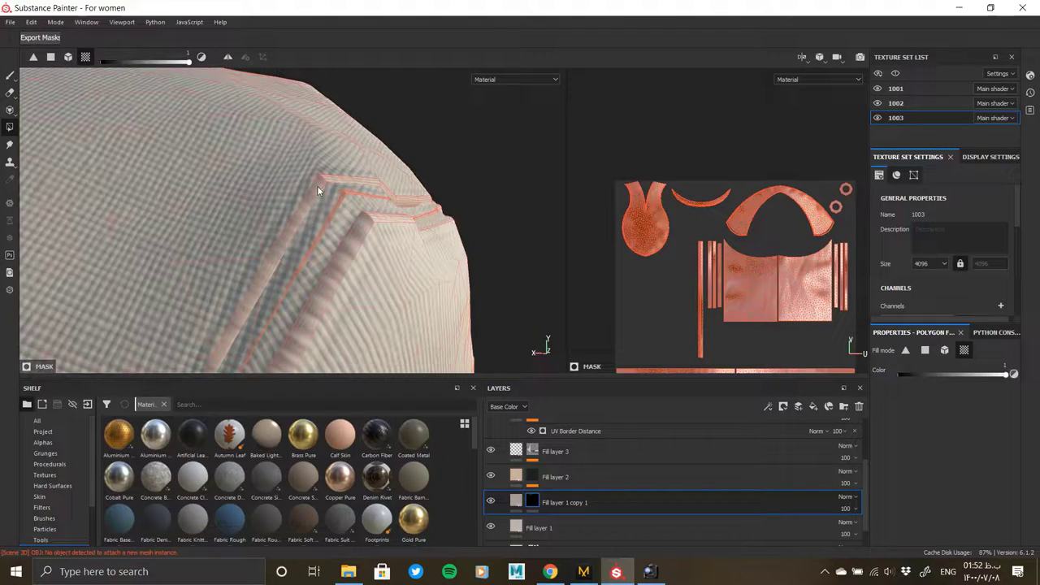
{"action": "mouse_move", "coordinate": [320, 191]}
{"action": "left_mouse_down", "text": "alt"}
{"action": "mouse_move", "coordinate": [366, 216]}
{"action": "mouse_move", "coordinate": [352, 221]}
{"action": "mouse_move", "coordinate": [406, 209]}
{"action": "mouse_move", "coordinate": [365, 190]}
{"action": "mouse_move", "coordinate": [306, 211]}
{"action": "mouse_move", "coordinate": [355, 149]}
{"action": "left_mouse_up", "text": "alt"}
{"action": "right_click_drag", "start_coordinate": [355, 150], "coordinate": [360, 208], "text": "alt"}
{"action": "mouse_move", "coordinate": [360, 209]}
{"action": "left_mouse_down", "text": "alt"}
{"action": "mouse_move", "coordinate": [383, 220]}
{"action": "mouse_move", "coordinate": [179, 197]}
{"action": "mouse_move", "coordinate": [284, 163]}
{"action": "left_mouse_up", "text": "alt"}
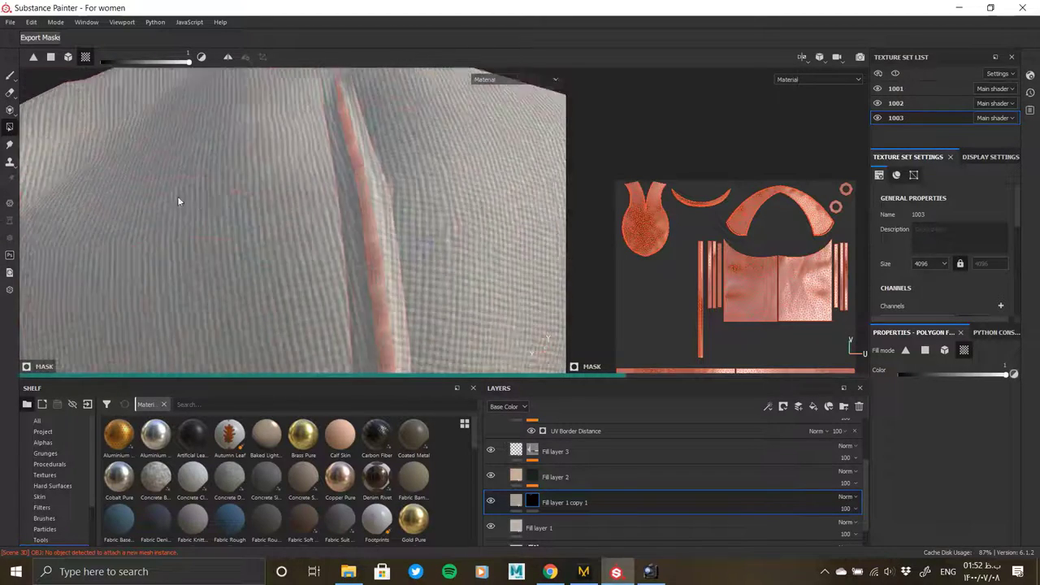
{"action": "right_click_drag", "start_coordinate": [285, 162], "coordinate": [255, 192], "text": "alt"}
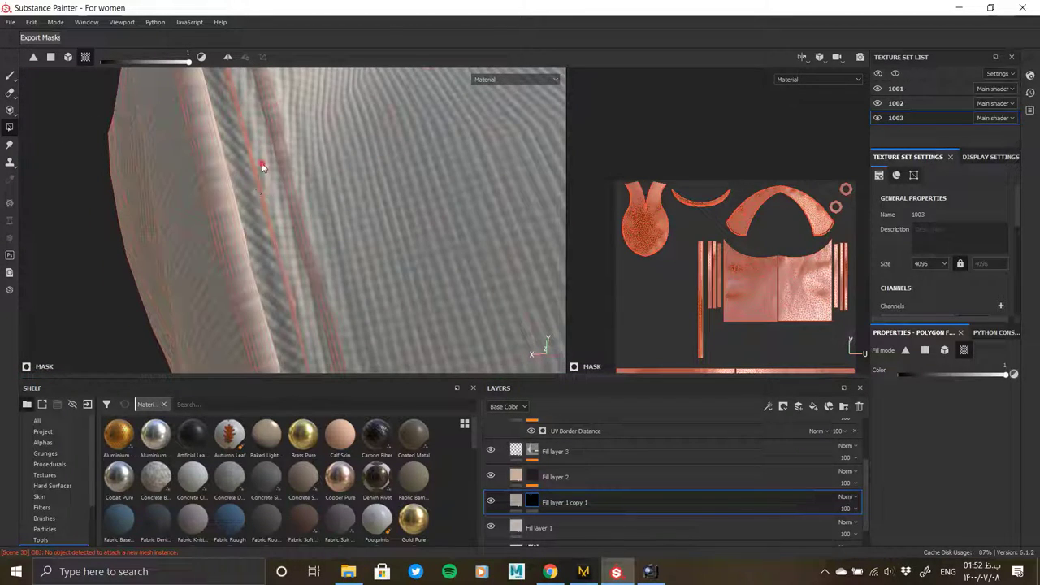
{"action": "mouse_move", "coordinate": [262, 166]}
{"action": "left_mouse_down", "text": "alt"}
{"action": "mouse_move", "coordinate": [302, 200]}
{"action": "mouse_move", "coordinate": [406, 251]}
{"action": "mouse_move", "coordinate": [373, 160]}
{"action": "mouse_move", "coordinate": [300, 143]}
{"action": "mouse_move", "coordinate": [375, 260]}
{"action": "mouse_move", "coordinate": [315, 269]}
{"action": "left_mouse_up", "text": "alt"}
- Return to the copy's fill content and inspect the white chest panel
{"action": "left_click", "coordinate": [515, 500]}
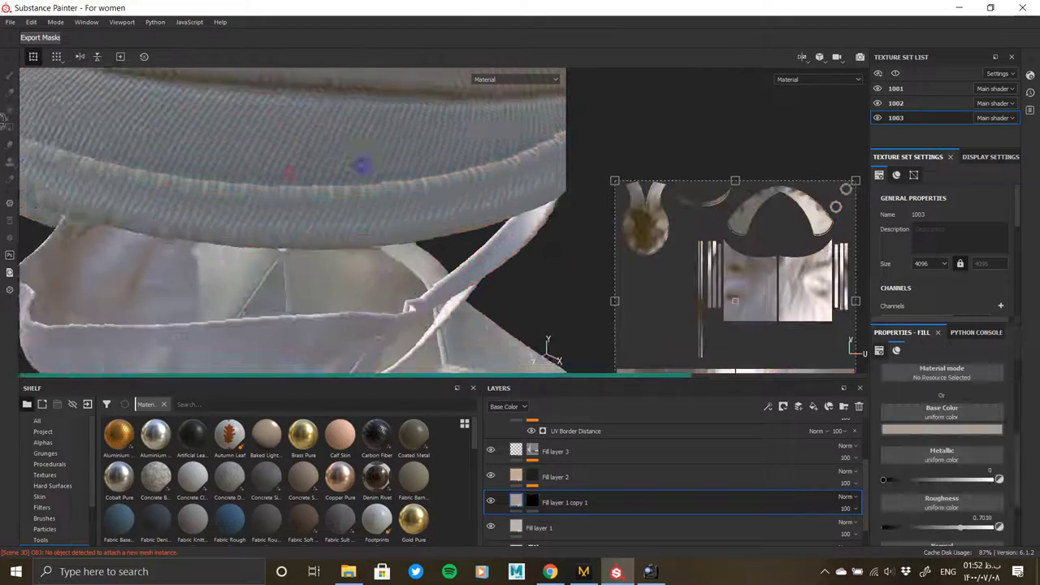
{"action": "mouse_move", "coordinate": [390, 203]}
{"action": "left_mouse_down", "text": "alt"}
{"action": "mouse_move", "coordinate": [464, 203]}
{"action": "mouse_move", "coordinate": [244, 233]}
{"action": "mouse_move", "coordinate": [133, 234]}
{"action": "mouse_move", "coordinate": [417, 225]}
{"action": "mouse_move", "coordinate": [403, 168]}
{"action": "mouse_move", "coordinate": [338, 218]}
{"action": "left_mouse_up", "text": "alt"}
{"action": "mouse_move", "coordinate": [339, 219]}
{"action": "right_mouse_down", "text": "alt"}
{"action": "mouse_move", "coordinate": [179, 123]}
{"action": "mouse_move", "coordinate": [359, 224]}
{"action": "mouse_move", "coordinate": [410, 300]}
{"action": "mouse_move", "coordinate": [435, 295]}
{"action": "right_mouse_up", "text": "alt"}
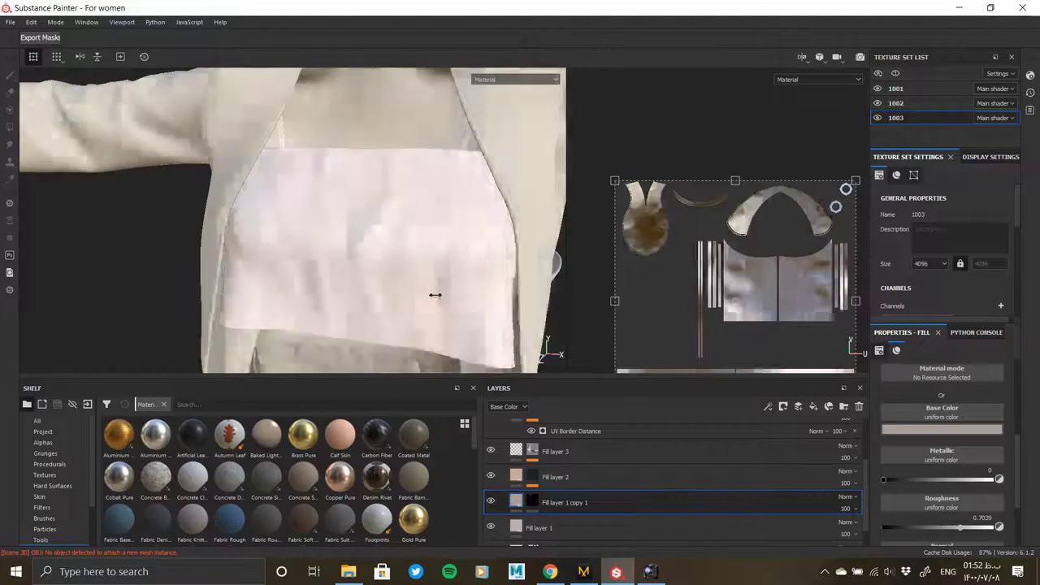
{"action": "left_click_drag", "start_coordinate": [436, 295], "coordinate": [374, 234], "text": "alt"}
{"action": "right_click_drag", "start_coordinate": [374, 234], "coordinate": [323, 190], "text": "alt"}
{"action": "mouse_move", "coordinate": [323, 190]}
{"action": "left_mouse_down", "text": "alt"}
{"action": "mouse_move", "coordinate": [441, 235]}
{"action": "mouse_move", "coordinate": [390, 240]}
{"action": "mouse_move", "coordinate": [404, 238]}
{"action": "left_mouse_up", "text": "alt"}
{"action": "right_click_drag", "start_coordinate": [403, 238], "coordinate": [403, 227], "text": "alt"}
{"action": "mouse_move", "coordinate": [404, 228]}
{"action": "left_mouse_down", "text": "alt"}
{"action": "mouse_move", "coordinate": [349, 328]}
{"action": "mouse_move", "coordinate": [318, 246]}
{"action": "mouse_move", "coordinate": [406, 243]}
{"action": "left_mouse_up", "text": "alt"}
- Hide texture sets 1001 and 1002 to isolate the camisole and view it from the front
{"action": "left_click", "coordinate": [877, 88]}
{"action": "left_click", "coordinate": [877, 103]}
{"action": "left_click_drag", "start_coordinate": [515, 236], "coordinate": [427, 216], "text": "alt"}
{"action": "mouse_move", "coordinate": [427, 217]}
{"action": "right_mouse_down", "text": "alt"}
{"action": "mouse_move", "coordinate": [347, 193]}
{"action": "mouse_move", "coordinate": [423, 204]}
{"action": "mouse_move", "coordinate": [360, 239]}
{"action": "right_mouse_up", "text": "alt"}
{"action": "left_click_drag", "start_coordinate": [360, 239], "coordinate": [452, 298], "text": "alt"}
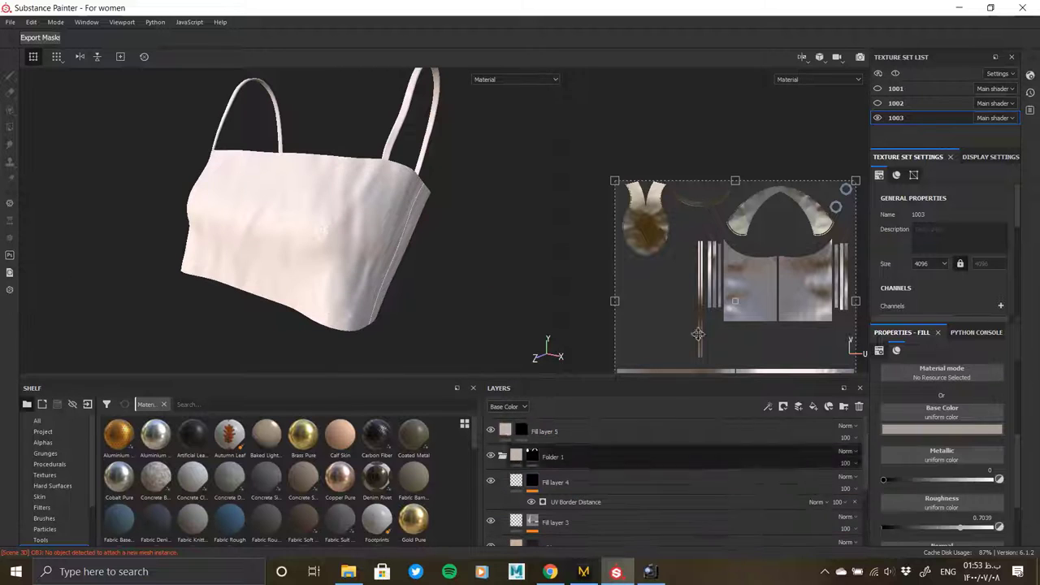
- Collapse the first Folder 1, expand the second, and select Fill layer 3
{"action": "left_click", "coordinate": [503, 456]}
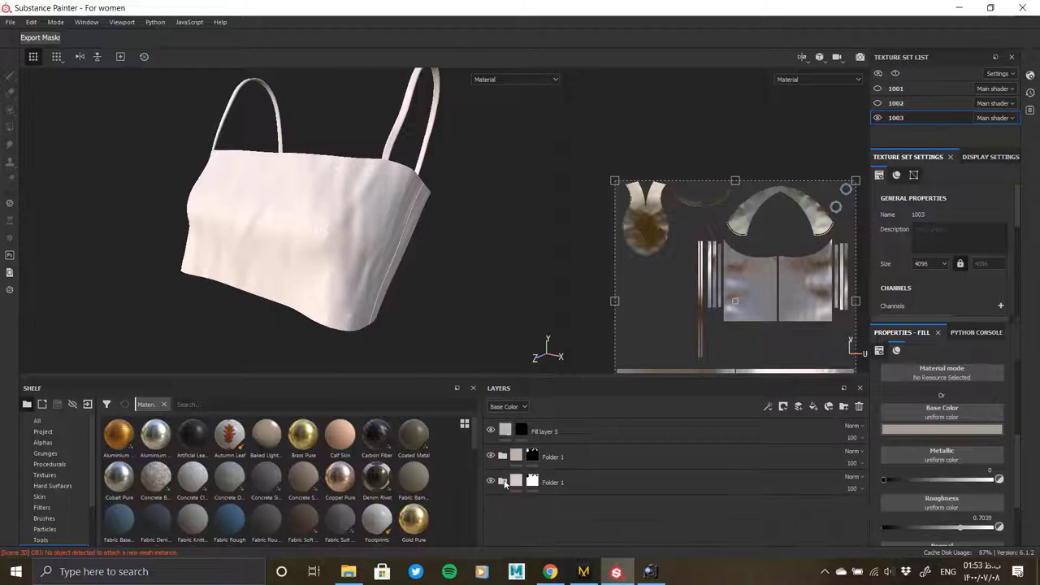
{"action": "left_click", "coordinate": [532, 482]}
{"action": "left_click", "coordinate": [503, 482]}
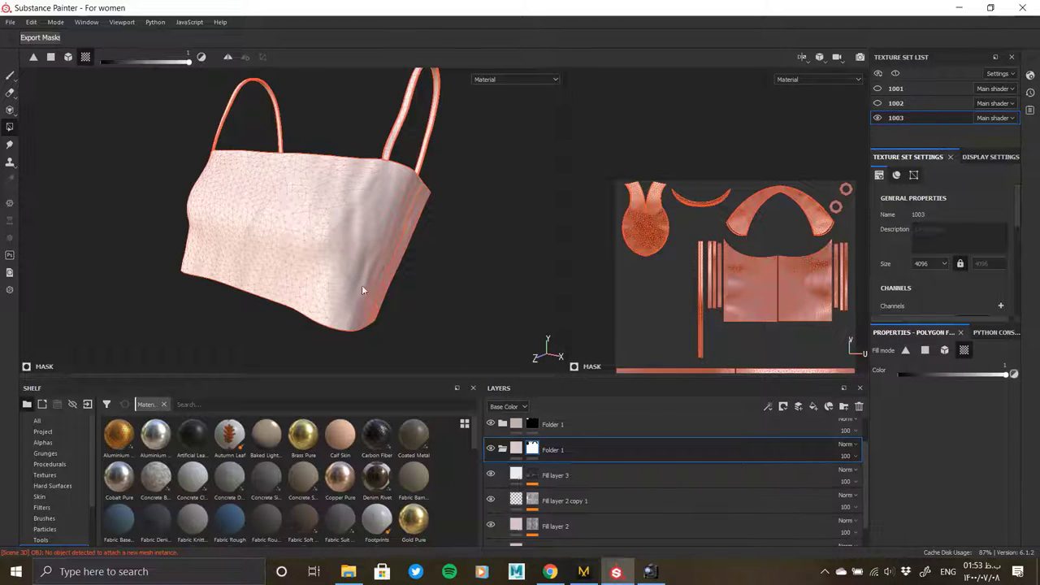
{"action": "mouse_move", "coordinate": [362, 290]}
{"action": "left_mouse_down", "text": "alt"}
{"action": "mouse_move", "coordinate": [395, 216]}
{"action": "mouse_move", "coordinate": [390, 242]}
{"action": "mouse_move", "coordinate": [302, 232]}
{"action": "mouse_move", "coordinate": [445, 225]}
{"action": "mouse_move", "coordinate": [359, 213]}
{"action": "mouse_move", "coordinate": [344, 228]}
{"action": "mouse_move", "coordinate": [487, 216]}
{"action": "mouse_move", "coordinate": [406, 228]}
{"action": "left_mouse_up", "text": "alt"}
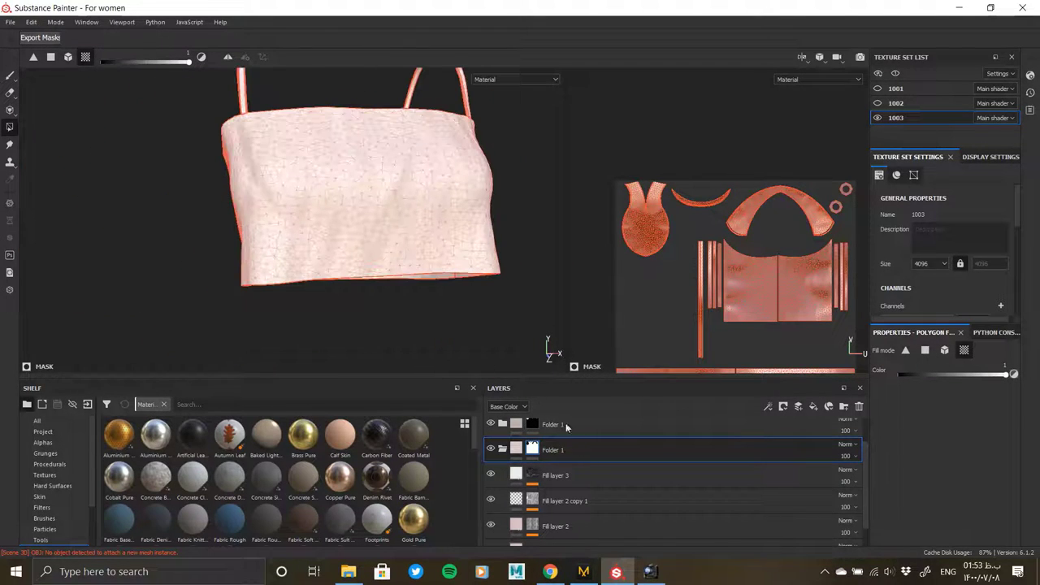
{"action": "left_click", "coordinate": [552, 475]}
{"action": "left_click", "coordinate": [532, 449]}
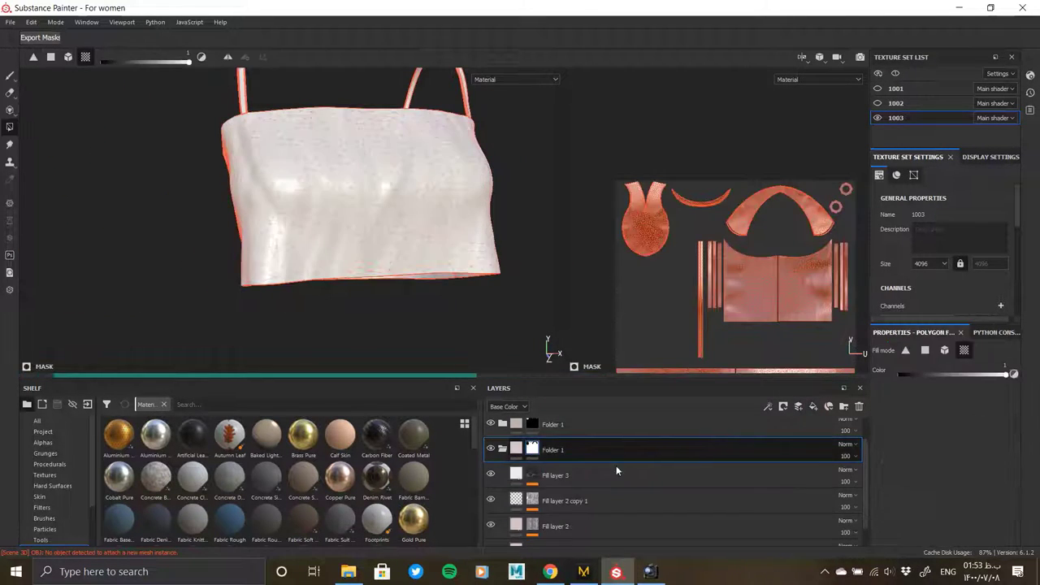
{"action": "left_click", "coordinate": [616, 473]}
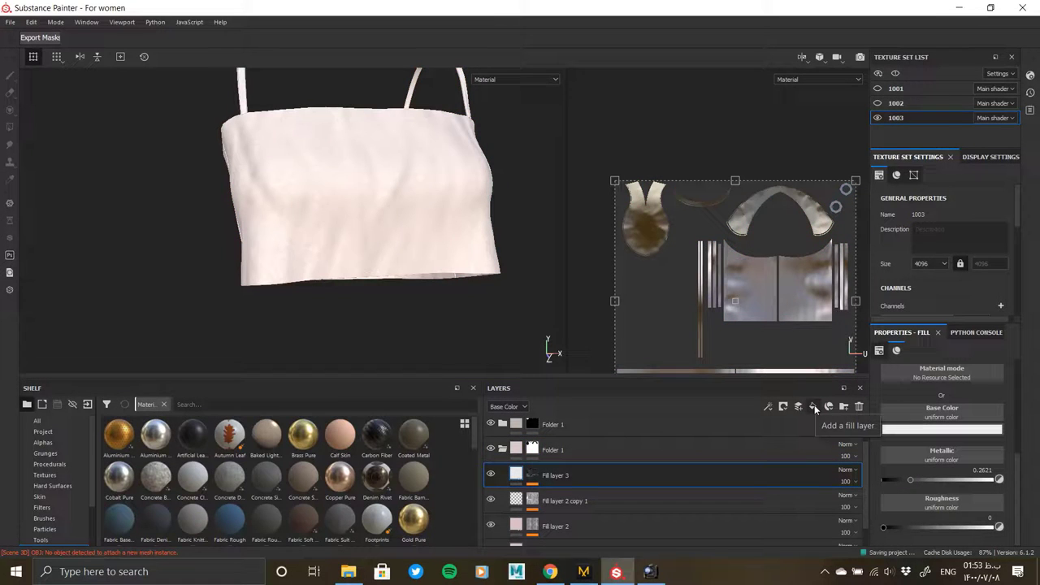
- Add Fill layer 6 with a black mask and a UV Border Distance generator
{"action": "left_click", "coordinate": [814, 406]}
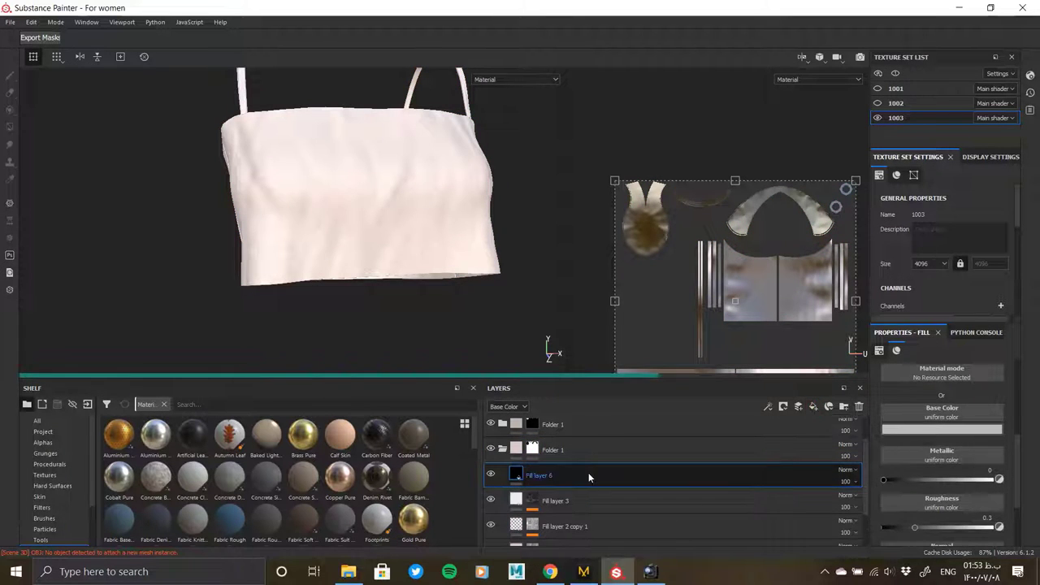
{"action": "right_click", "coordinate": [520, 474]}
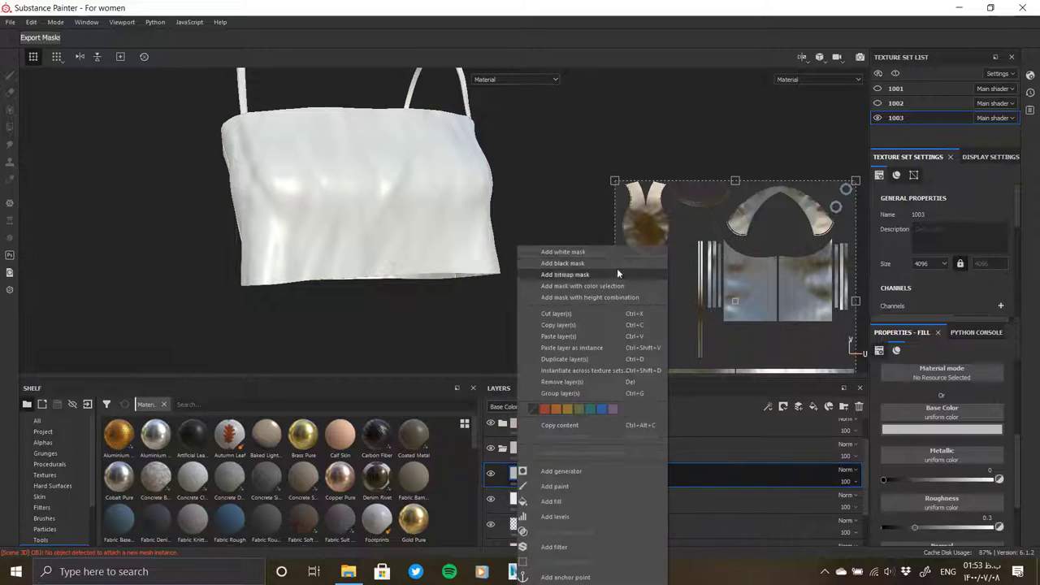
{"action": "left_click", "coordinate": [581, 264]}
{"action": "right_click", "coordinate": [532, 475]}
{"action": "left_click", "coordinate": [591, 378]}
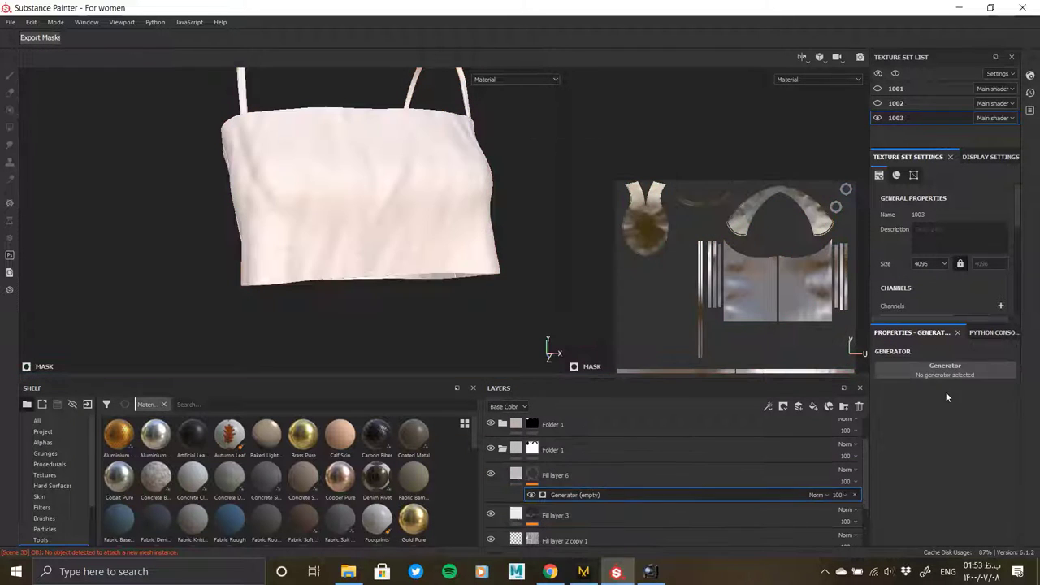
{"action": "left_click", "coordinate": [957, 469]}
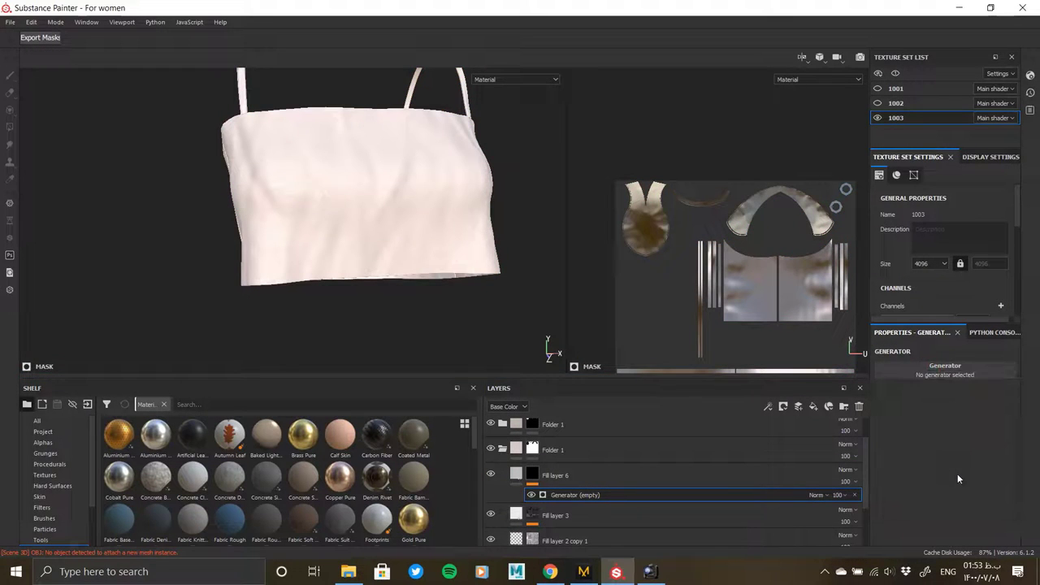
{"action": "left_click", "coordinate": [935, 372]}
{"action": "left_click", "coordinate": [934, 367]}
{"action": "left_click_drag", "start_coordinate": [946, 438], "coordinate": [905, 438]}
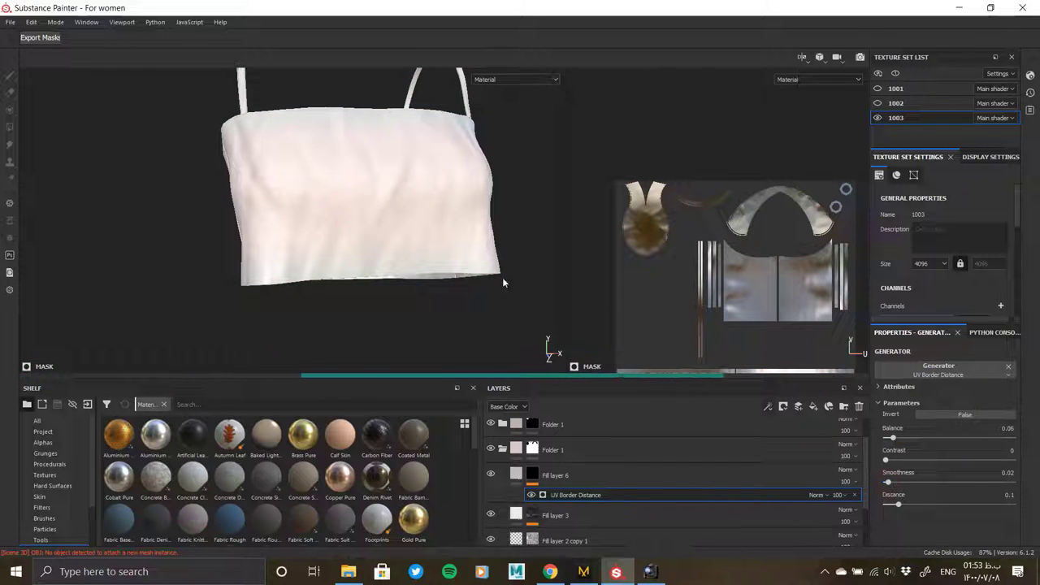
- Show the mask alone, lower the generator balance and raise smoothness to 0.04
{"action": "left_click", "coordinate": [532, 476]}
{"action": "key", "text": "4"}
{"action": "scroll", "coordinate": [390, 274], "scroll_direction": "up", "scroll_amount": 10}
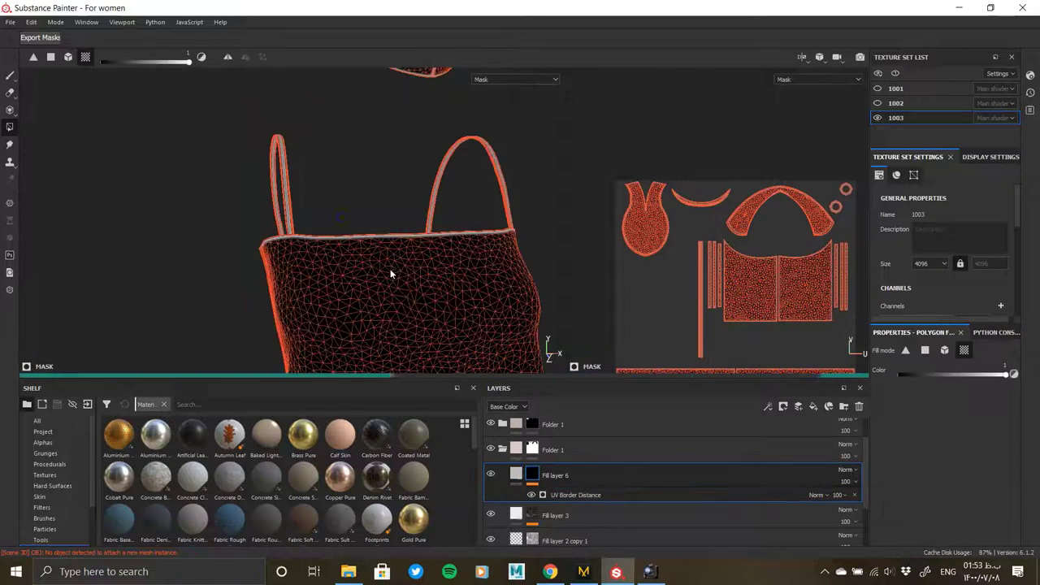
{"action": "left_click", "coordinate": [568, 496]}
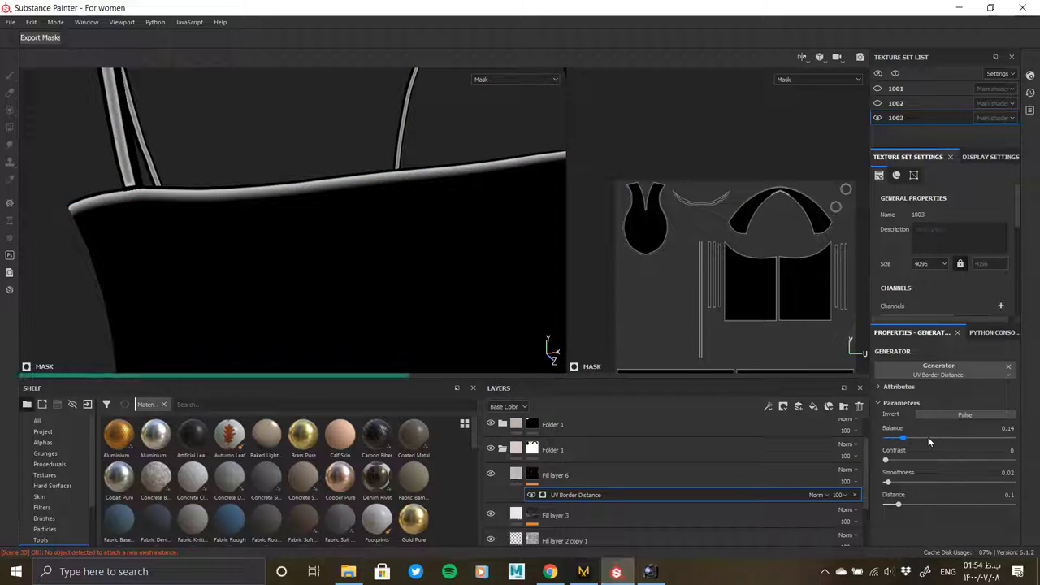
{"action": "left_click", "coordinate": [897, 438]}
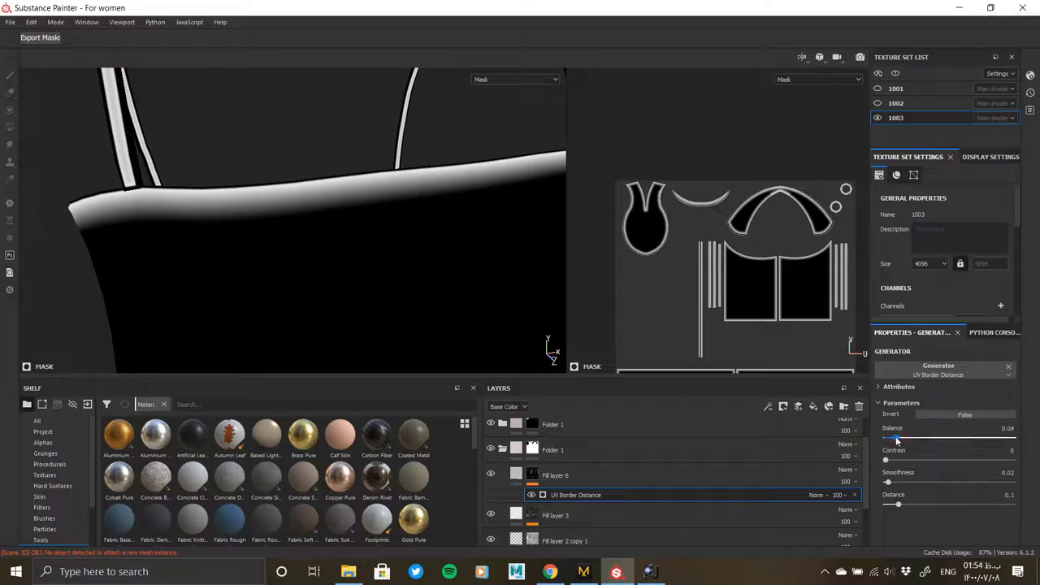
{"action": "left_click_drag", "start_coordinate": [888, 484], "coordinate": [891, 483]}
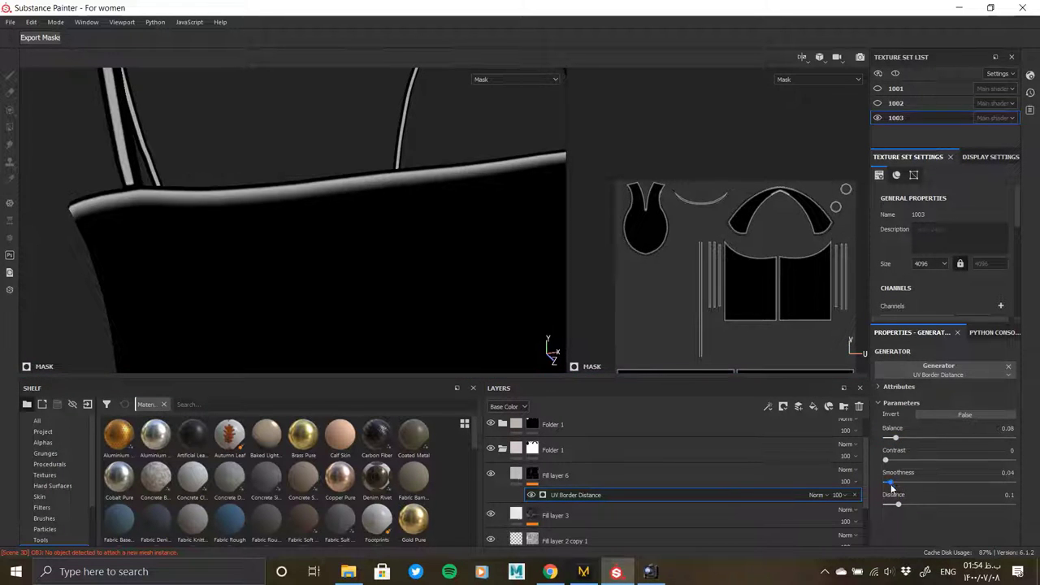
- Test Fill layer 6's height at -1, then settle on about -0.1359
{"action": "left_click", "coordinate": [550, 483]}
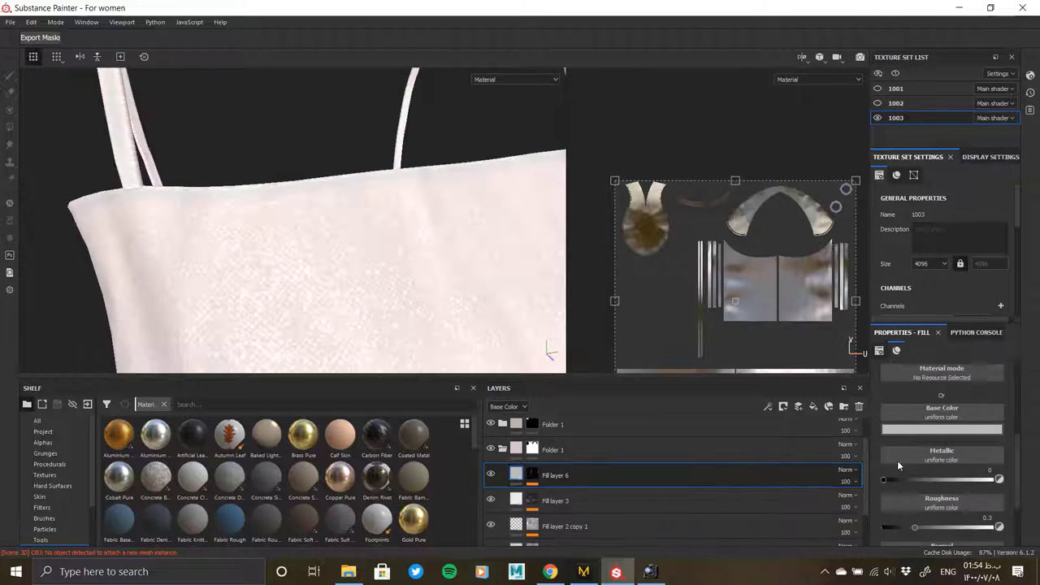
{"action": "scroll", "coordinate": [897, 430], "scroll_direction": "down", "scroll_amount": 2}
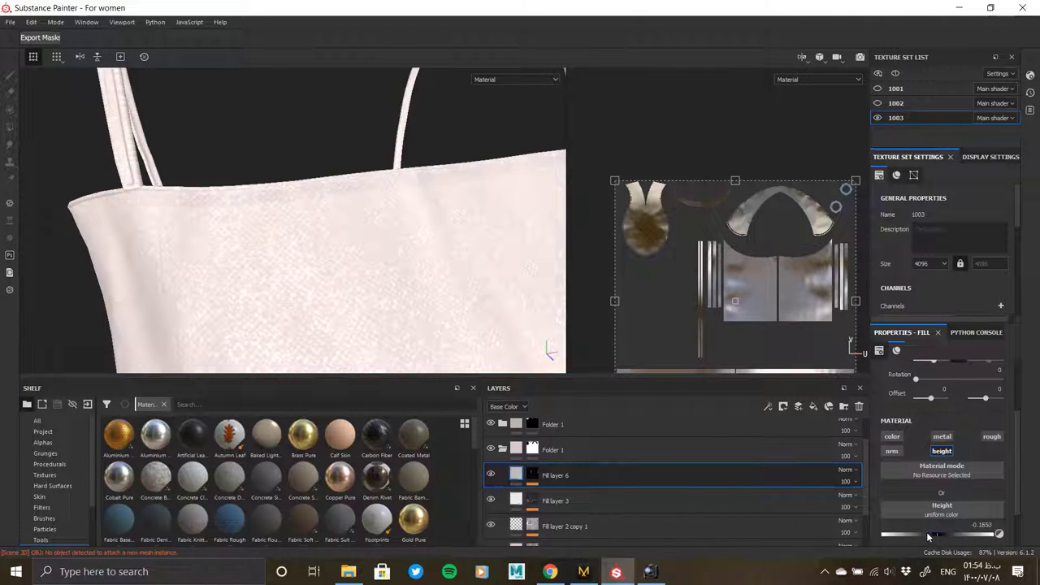
{"action": "mouse_move", "coordinate": [327, 257]}
{"action": "left_mouse_down", "text": "alt"}
{"action": "mouse_move", "coordinate": [44, 216]}
{"action": "mouse_move", "coordinate": [374, 222]}
{"action": "left_mouse_up", "text": "alt"}
{"action": "right_click_drag", "start_coordinate": [374, 221], "coordinate": [954, 452], "text": "alt"}
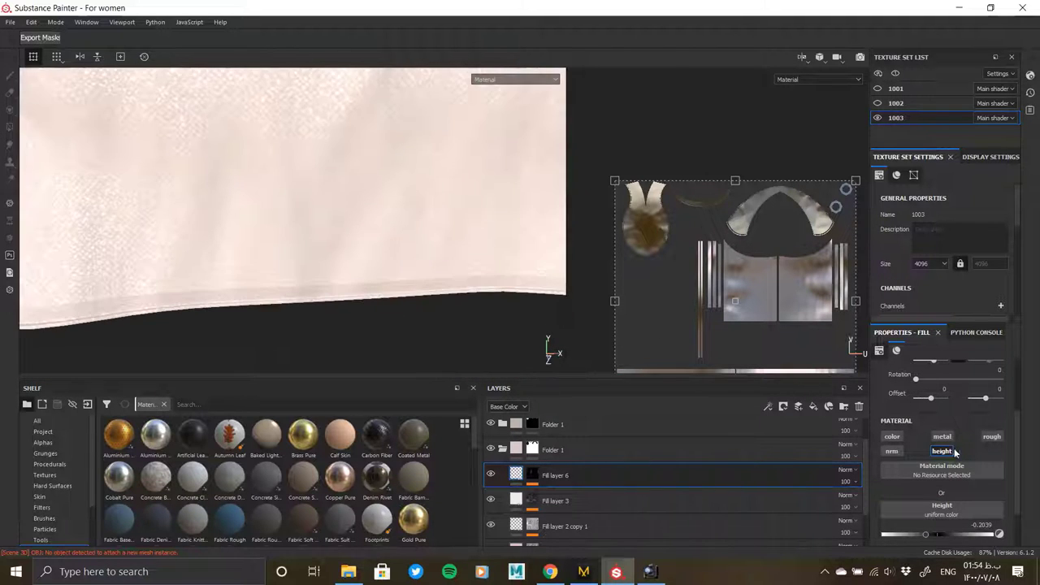
{"action": "left_click_drag", "start_coordinate": [934, 534], "coordinate": [807, 528]}
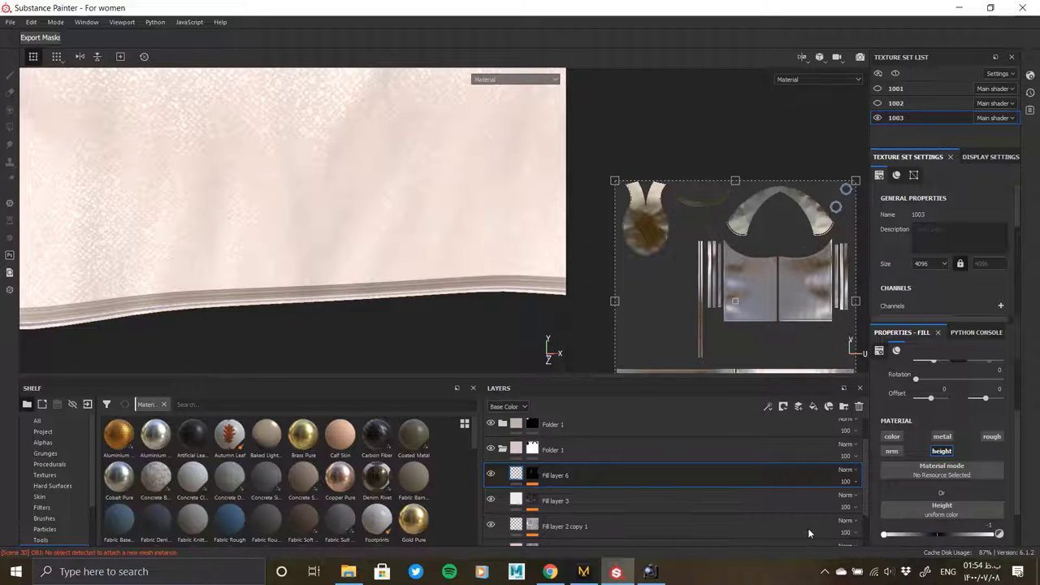
{"action": "scroll", "coordinate": [354, 260], "scroll_direction": "down", "scroll_amount": 3}
{"action": "mouse_move", "coordinate": [330, 263]}
{"action": "left_mouse_down", "text": "alt"}
{"action": "mouse_move", "coordinate": [255, 258]}
{"action": "mouse_move", "coordinate": [550, 349]}
{"action": "left_mouse_up", "text": "alt"}
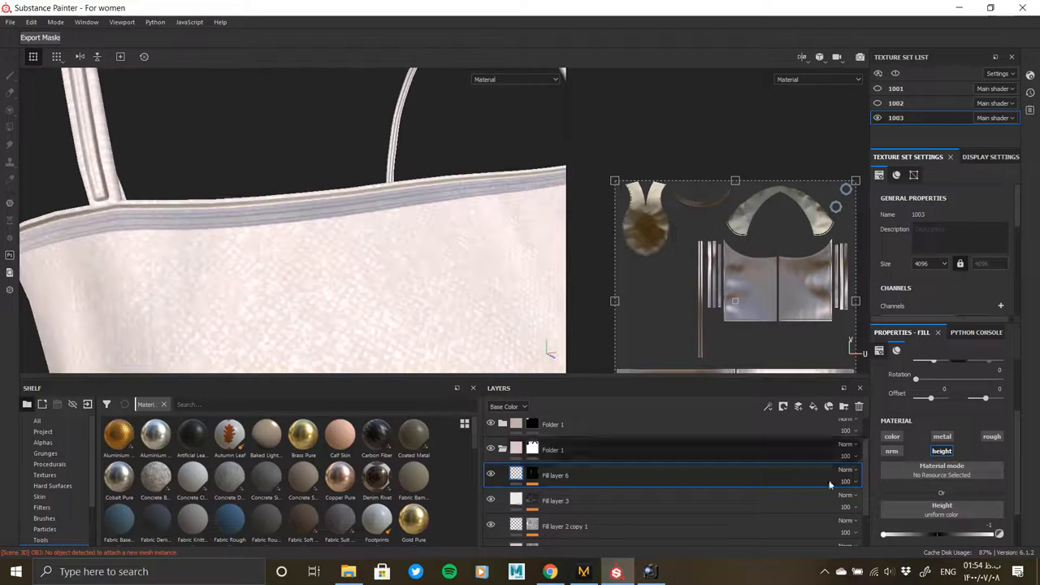
{"action": "left_click", "coordinate": [933, 535]}
{"action": "mouse_move", "coordinate": [955, 533]}
{"action": "left_mouse_down"}
{"action": "mouse_move", "coordinate": [968, 533]}
{"action": "mouse_move", "coordinate": [919, 530]}
{"action": "mouse_move", "coordinate": [946, 534]}
{"action": "left_mouse_up"}
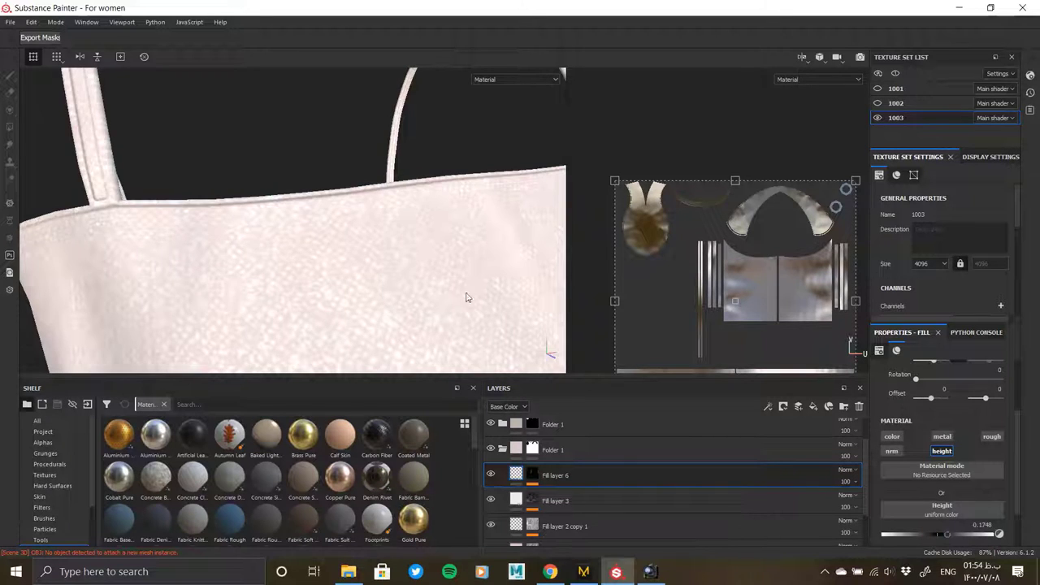
{"action": "mouse_move", "coordinate": [467, 298]}
{"action": "left_mouse_down", "text": "alt"}
{"action": "mouse_move", "coordinate": [385, 281]}
{"action": "mouse_move", "coordinate": [225, 216]}
{"action": "mouse_move", "coordinate": [387, 268]}
{"action": "mouse_move", "coordinate": [117, 244]}
{"action": "mouse_move", "coordinate": [403, 292]}
{"action": "left_mouse_up", "text": "alt"}
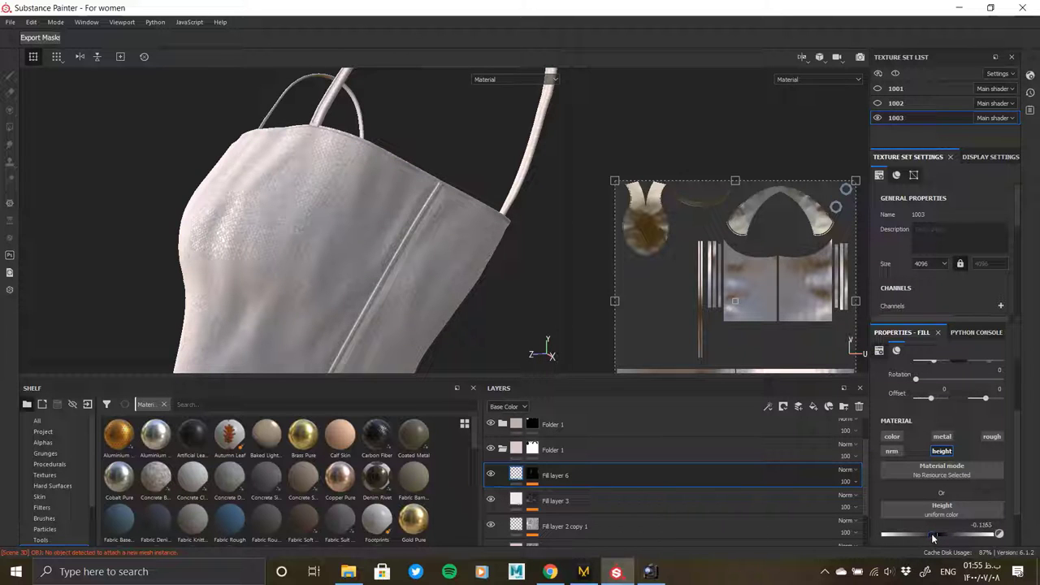
- Make texture set 1002 visible again and view the whole character from the front
{"action": "key", "text": "f"}
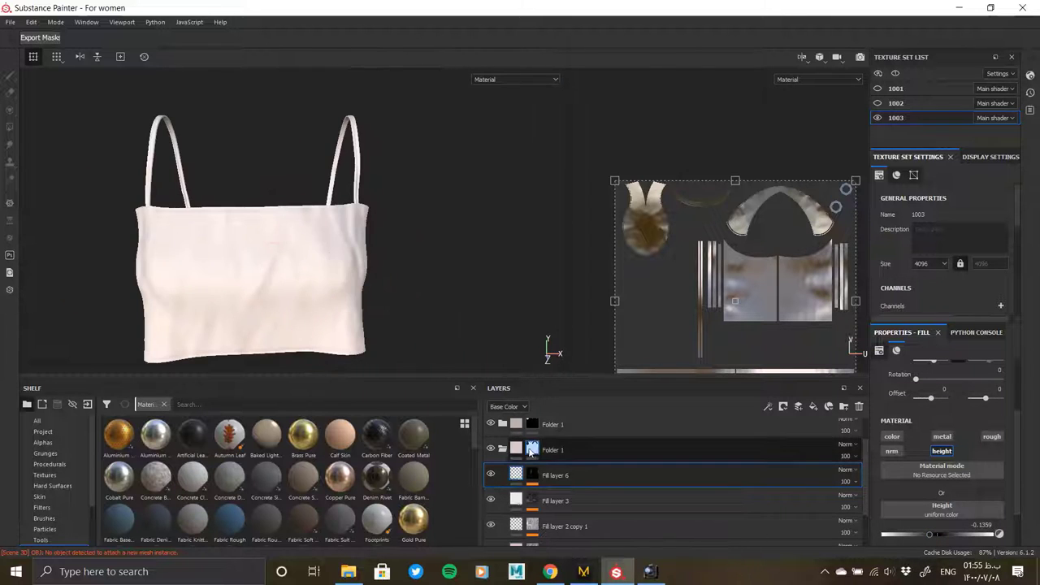
{"action": "left_click", "coordinate": [505, 452]}
{"action": "left_click_drag", "start_coordinate": [59, 244], "coordinate": [617, 255], "text": "alt"}
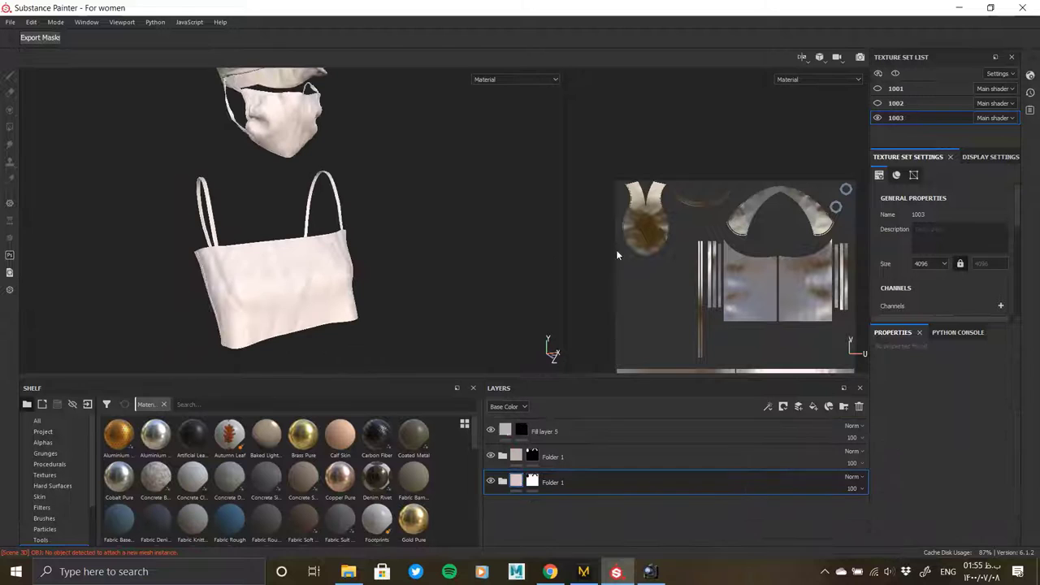
{"action": "left_click", "coordinate": [877, 104]}
{"action": "mouse_move", "coordinate": [446, 149]}
{"action": "left_mouse_down", "text": "alt"}
{"action": "mouse_move", "coordinate": [81, 239]}
{"action": "mouse_move", "coordinate": [319, 245]}
{"action": "left_mouse_up", "text": "alt"}
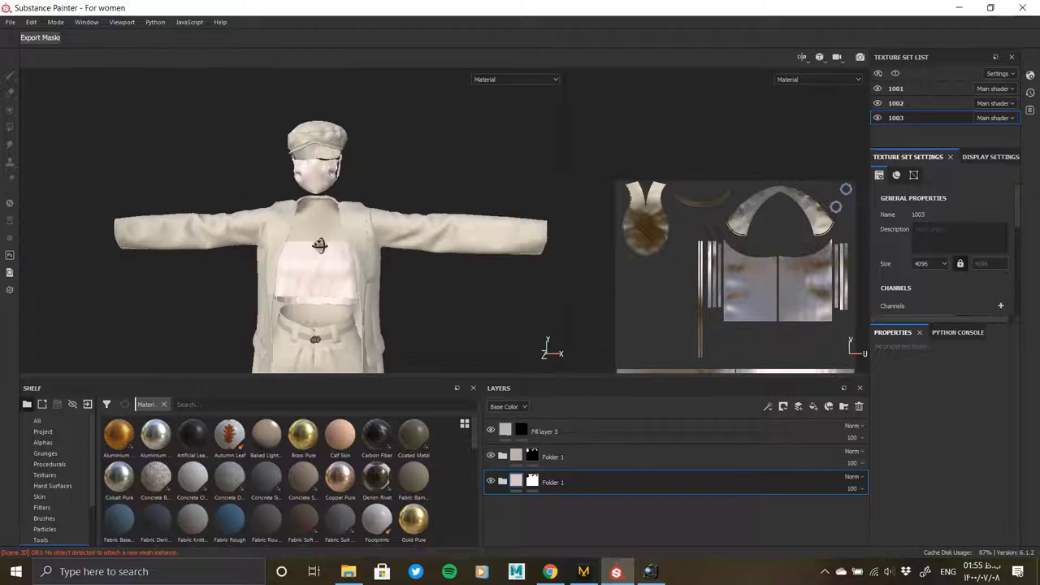
{"action": "scroll", "coordinate": [326, 295], "scroll_direction": "up", "scroll_amount": 2}
- Expand the folder and adjust base colours of Fill layers 1 and 2, darkening layer 2 slightly
{"action": "left_click", "coordinate": [503, 482]}
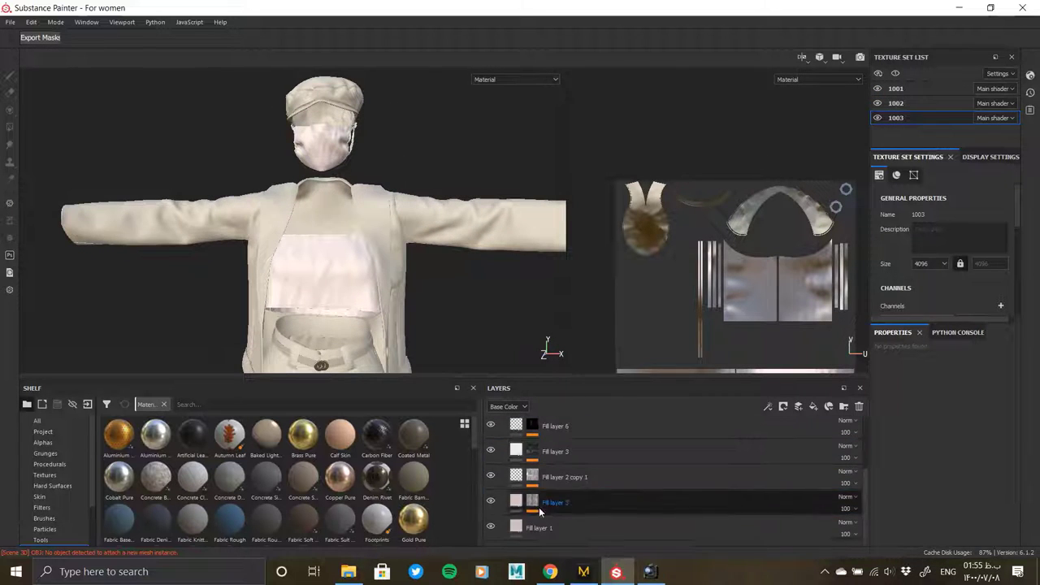
{"action": "left_click", "coordinate": [569, 527]}
{"action": "left_click", "coordinate": [942, 526]}
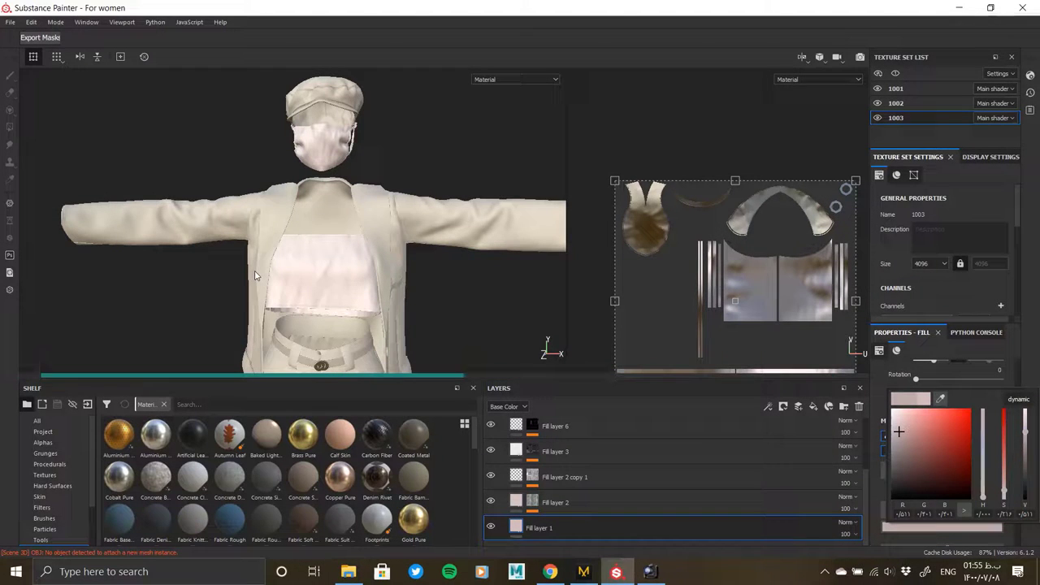
{"action": "scroll", "coordinate": [301, 251], "scroll_direction": "up", "scroll_amount": 2}
{"action": "scroll", "coordinate": [352, 309], "scroll_direction": "up", "scroll_amount": 2}
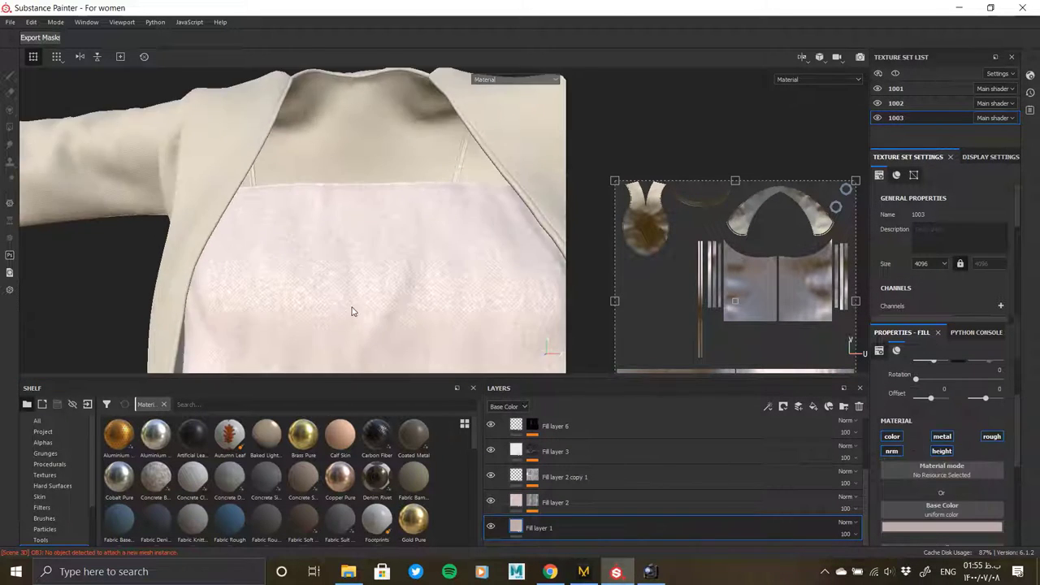
{"action": "left_click", "coordinate": [537, 503]}
{"action": "left_click", "coordinate": [943, 527]}
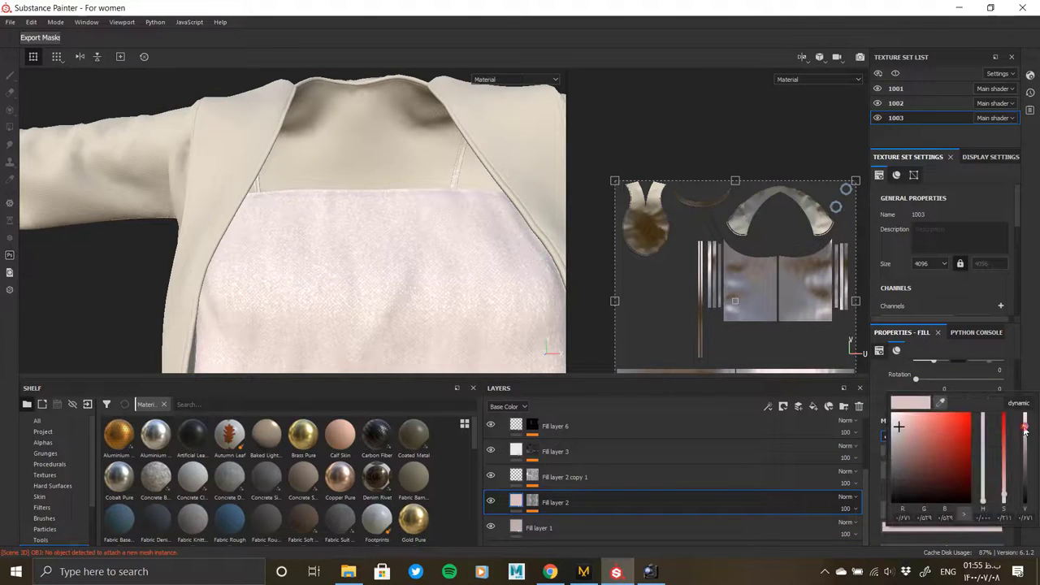
{"action": "left_click_drag", "start_coordinate": [1025, 429], "coordinate": [1028, 439]}
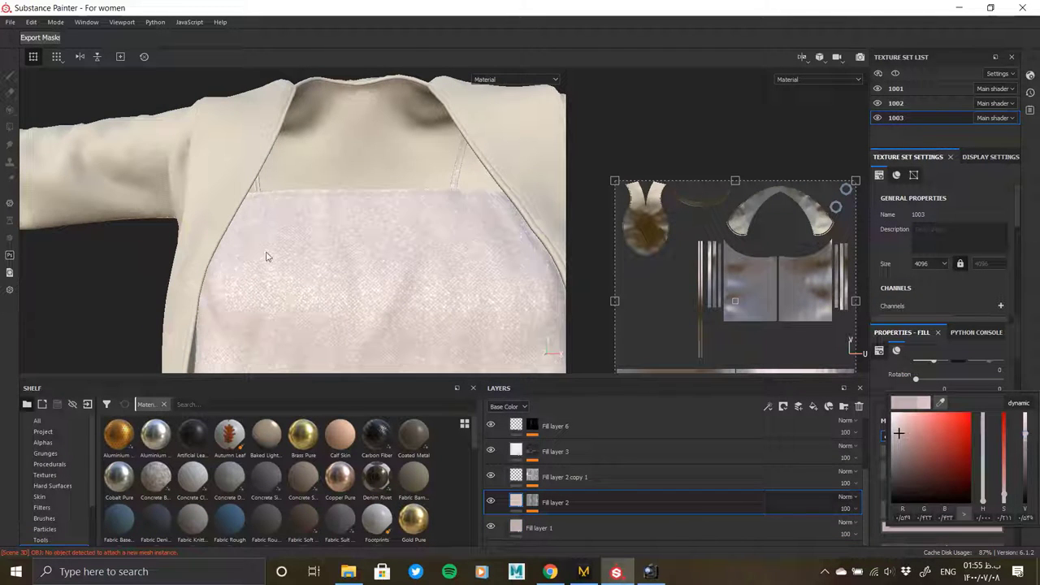
{"action": "scroll", "coordinate": [266, 256], "scroll_direction": "down", "scroll_amount": 2}
- Refine Fill layer 3's base colour tone on the chest panel
{"action": "left_click", "coordinate": [533, 450]}
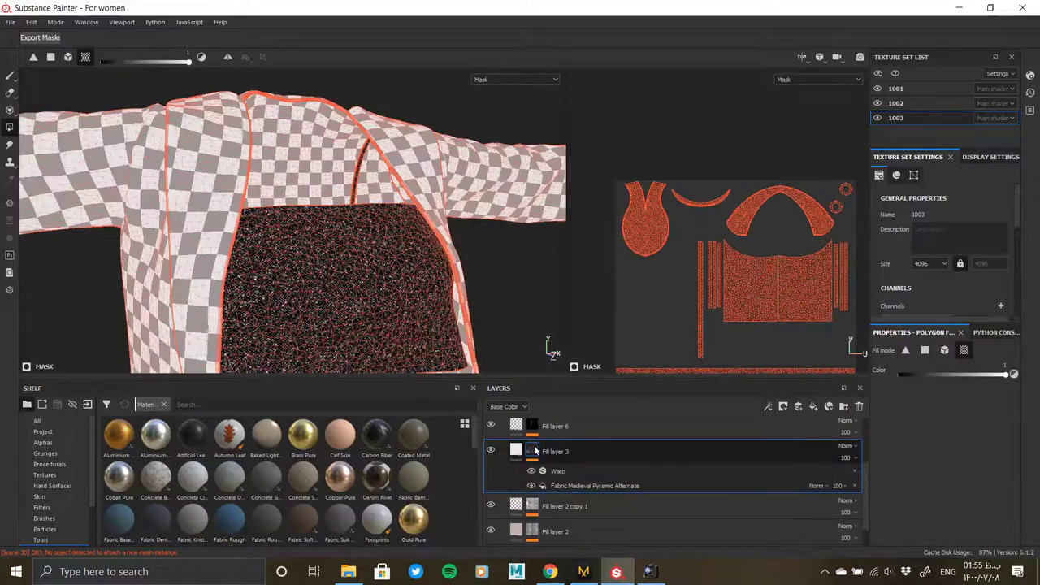
{"action": "scroll", "coordinate": [329, 301], "scroll_direction": "up", "scroll_amount": 2}
{"action": "left_click", "coordinate": [517, 449]}
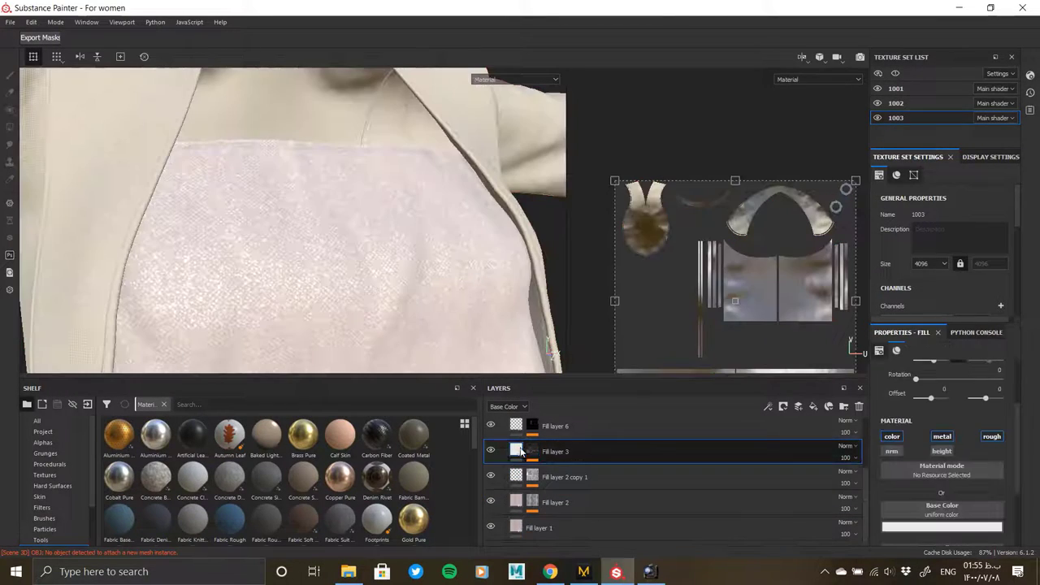
{"action": "scroll", "coordinate": [921, 489], "scroll_direction": "down", "scroll_amount": 2}
{"action": "left_click", "coordinate": [942, 462]}
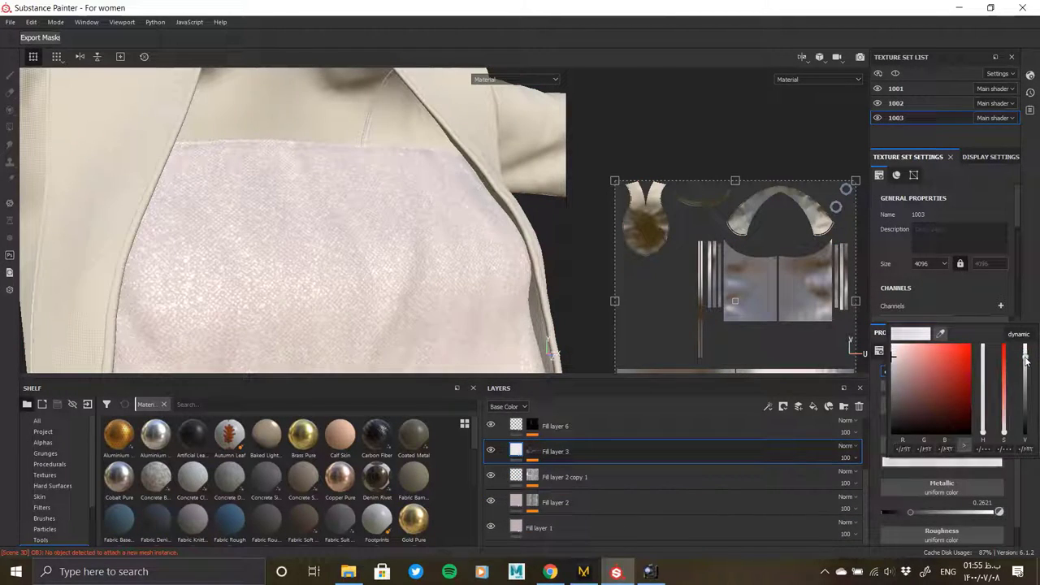
{"action": "scroll", "coordinate": [297, 298], "scroll_direction": "down", "scroll_amount": 3}
{"action": "left_click_drag", "start_coordinate": [332, 283], "coordinate": [344, 297], "text": "alt"}
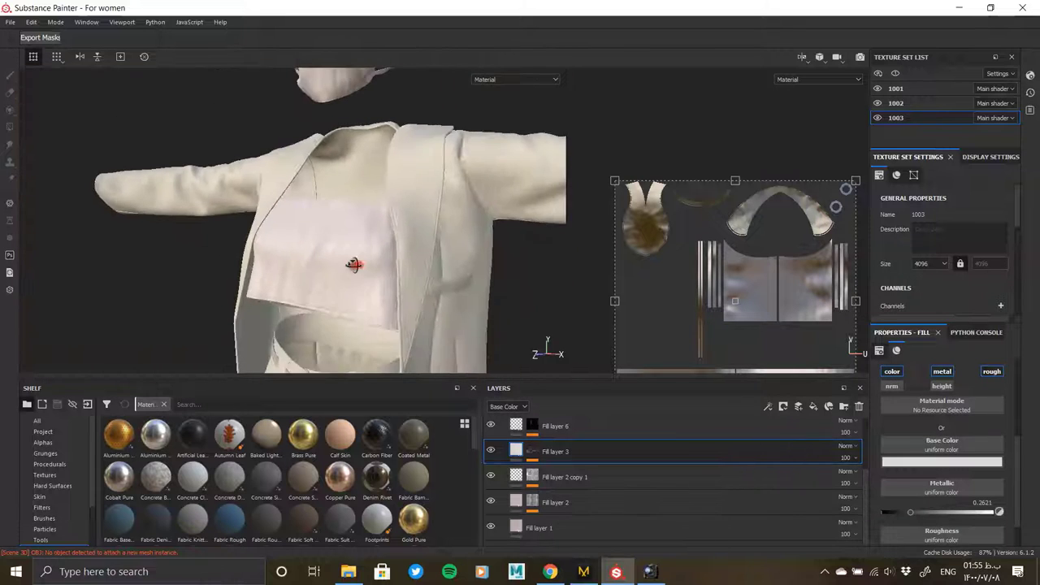
{"action": "left_click", "coordinate": [997, 460]}
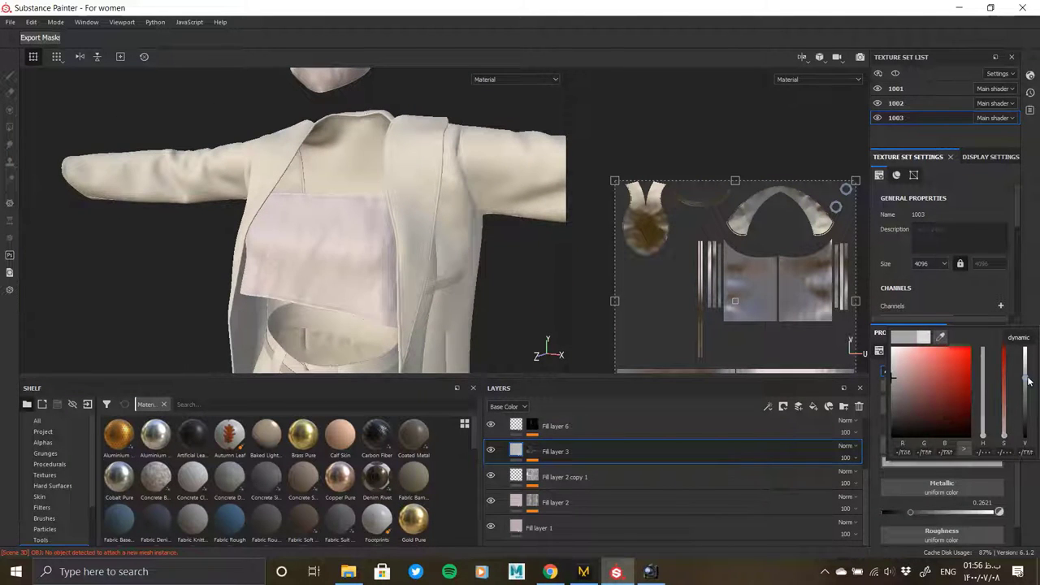
{"action": "scroll", "coordinate": [318, 322], "scroll_direction": "up", "scroll_amount": 5}
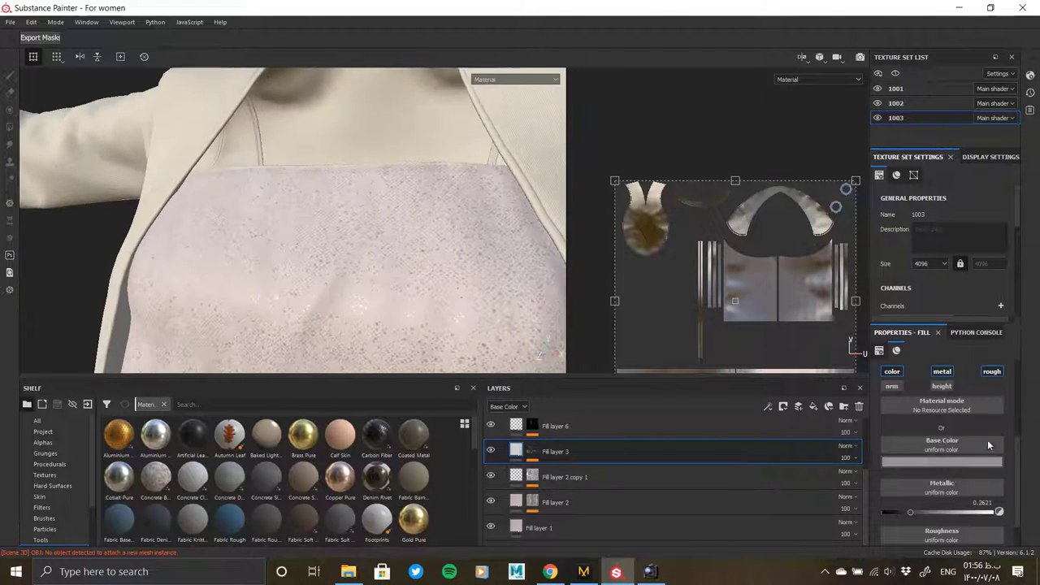
{"action": "left_click", "coordinate": [975, 461]}
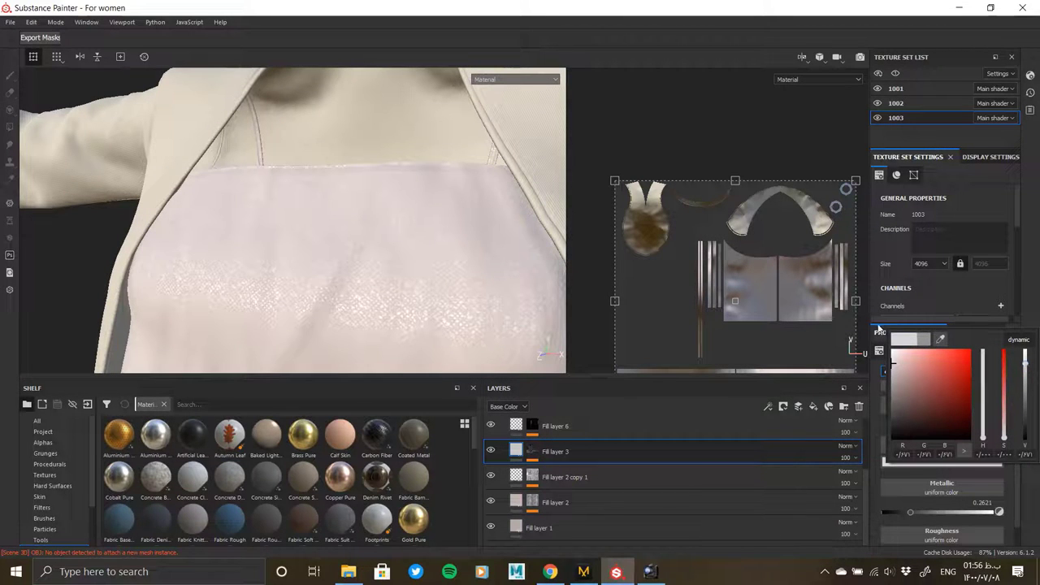
- Set Fill layer 3's roughness to 0.2816, with metallic at 0.1602
{"action": "scroll", "coordinate": [285, 290], "scroll_direction": "down", "scroll_amount": 3}
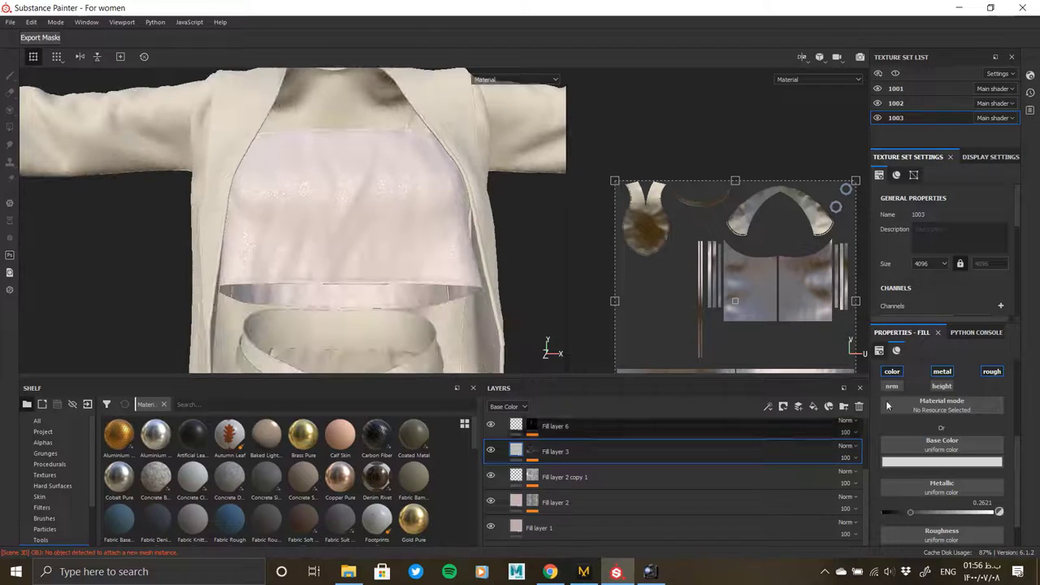
{"action": "scroll", "coordinate": [900, 512], "scroll_direction": "down", "scroll_amount": 1}
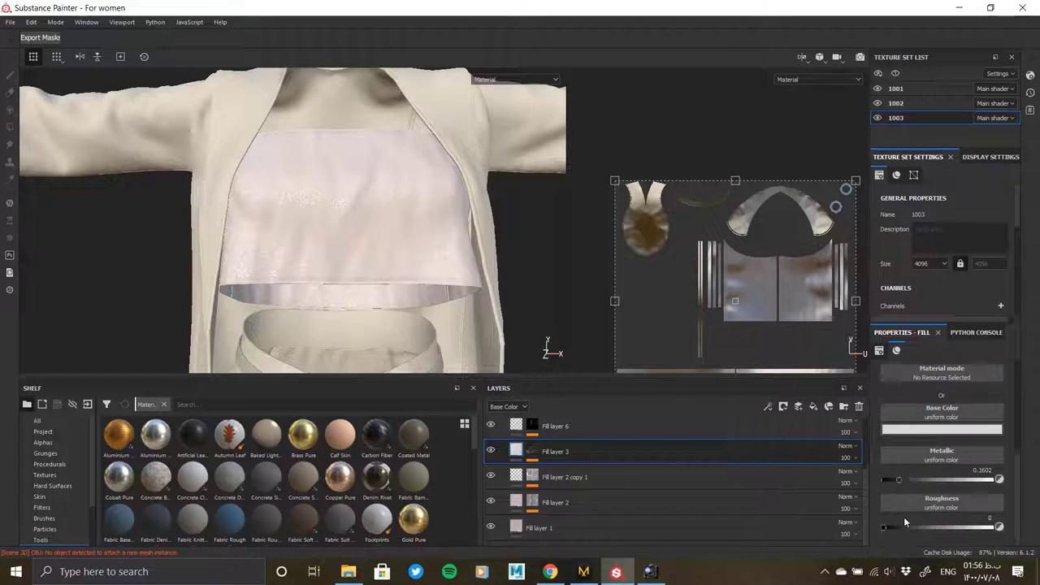
{"action": "left_click_drag", "start_coordinate": [889, 525], "coordinate": [1008, 526]}
{"action": "left_click_drag", "start_coordinate": [914, 528], "coordinate": [912, 528]}
{"action": "mouse_move", "coordinate": [336, 285]}
{"action": "left_mouse_down", "text": "alt"}
{"action": "mouse_move", "coordinate": [350, 259]}
{"action": "mouse_move", "coordinate": [390, 295]}
{"action": "mouse_move", "coordinate": [482, 151]}
{"action": "mouse_move", "coordinate": [288, 232]}
{"action": "mouse_move", "coordinate": [326, 146]}
{"action": "mouse_move", "coordinate": [241, 251]}
{"action": "mouse_move", "coordinate": [325, 225]}
{"action": "mouse_move", "coordinate": [363, 295]}
{"action": "mouse_move", "coordinate": [337, 220]}
{"action": "mouse_move", "coordinate": [410, 268]}
{"action": "mouse_move", "coordinate": [464, 202]}
{"action": "mouse_move", "coordinate": [339, 207]}
{"action": "left_mouse_up", "text": "alt"}
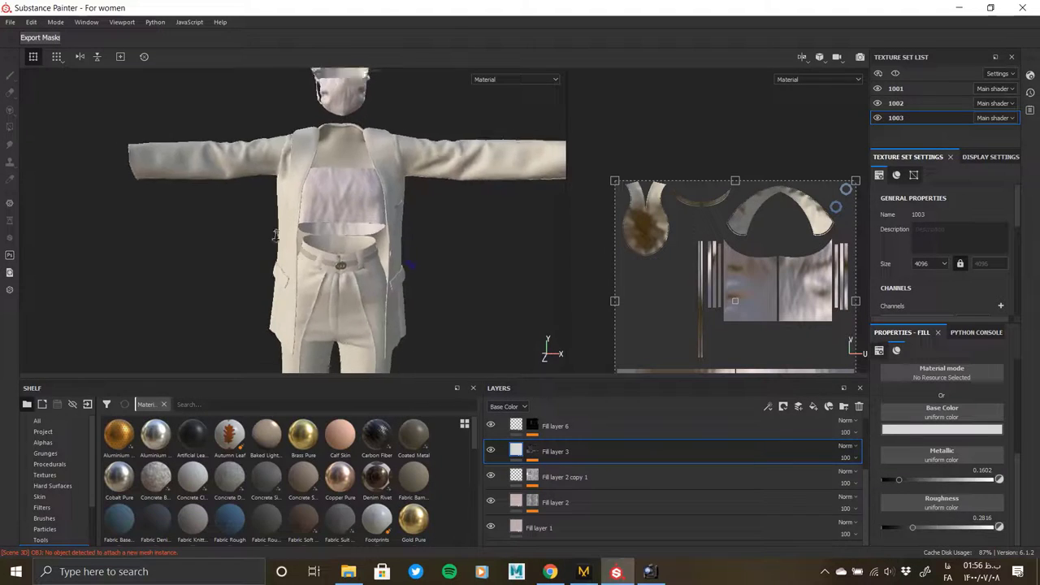
{"action": "scroll", "coordinate": [341, 241], "scroll_direction": "down", "scroll_amount": 5}
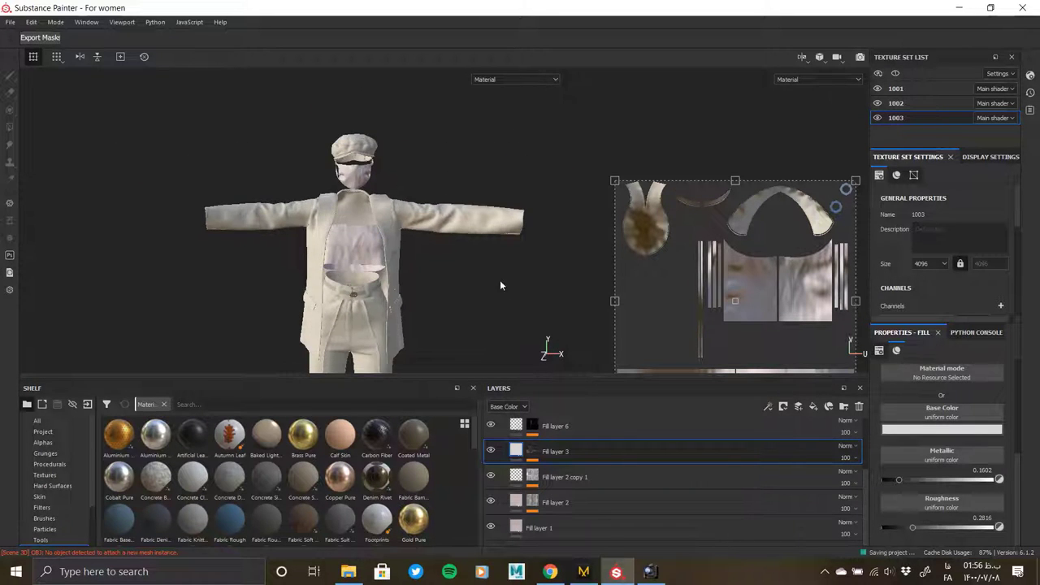
- Start a texture export with a new Textures folder inside minimal style as the output directory
{"action": "left_click", "coordinate": [11, 24]}
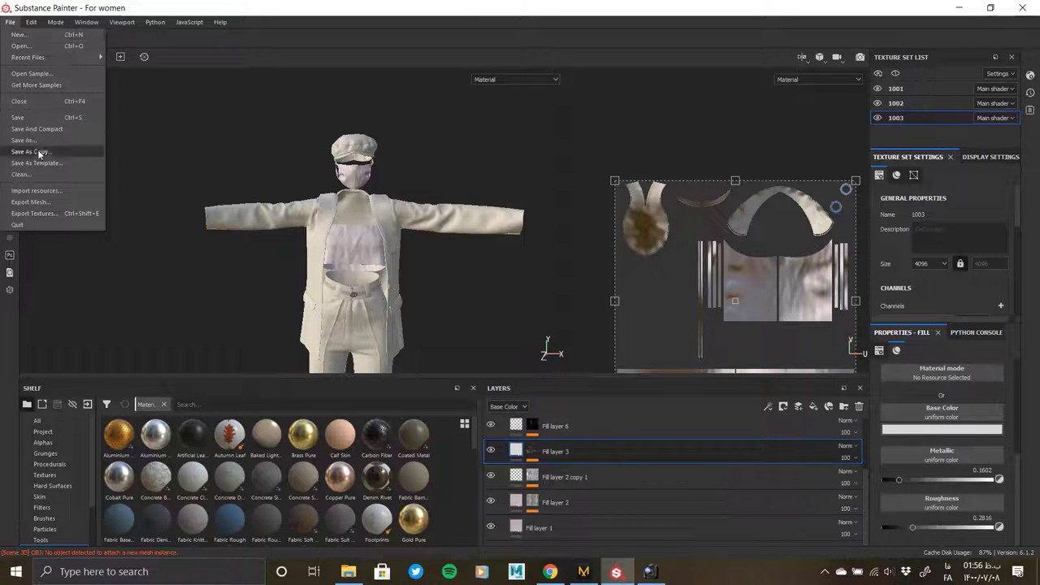
{"action": "left_click", "coordinate": [34, 213]}
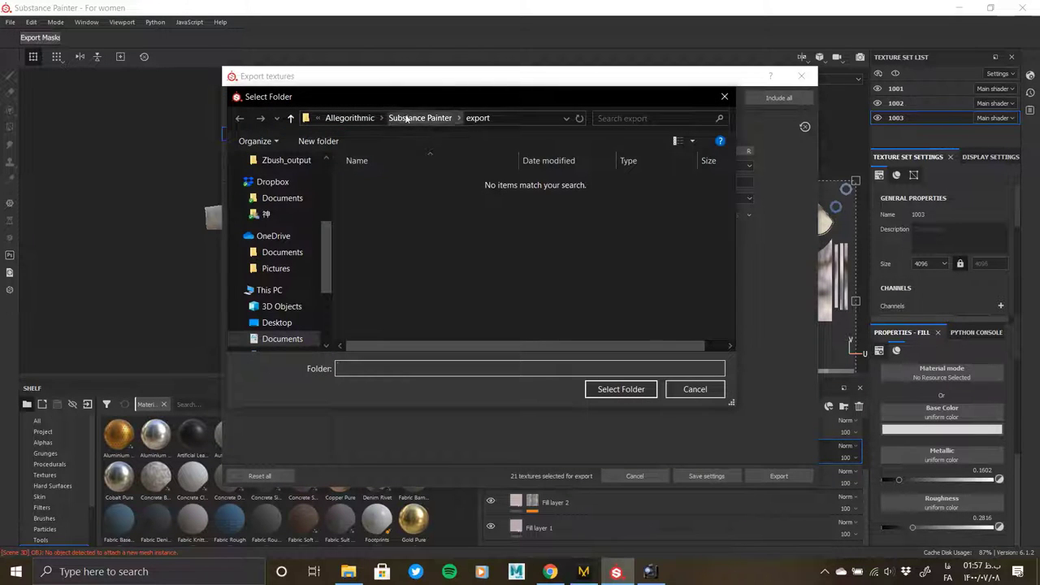
{"action": "scroll", "coordinate": [276, 244], "scroll_direction": "up", "scroll_amount": 5}
{"action": "left_click", "coordinate": [276, 286]}
{"action": "right_click", "coordinate": [387, 233]}
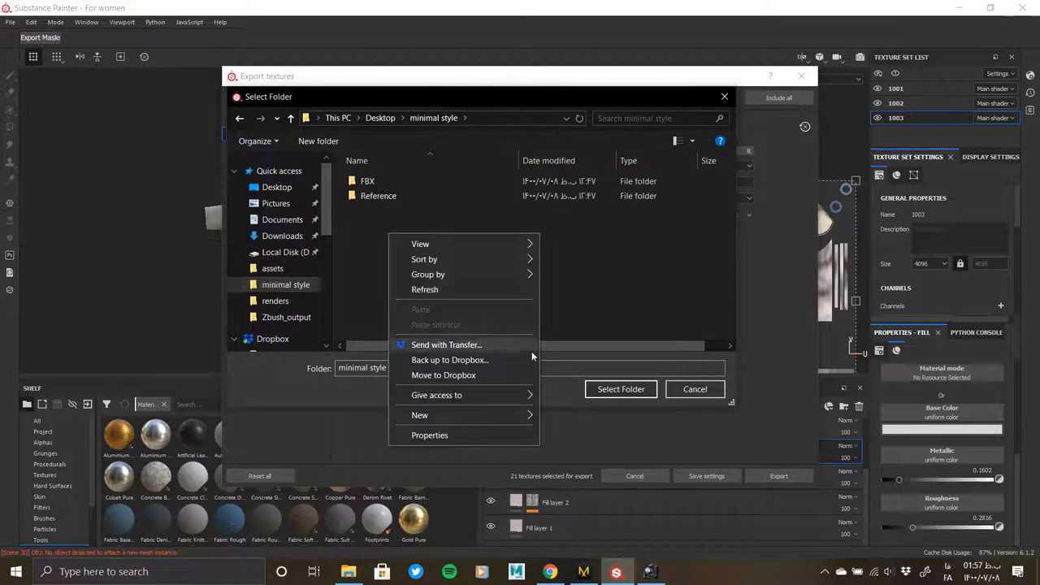
{"action": "left_click", "coordinate": [577, 412]}
{"action": "type", "text": "Textures"}
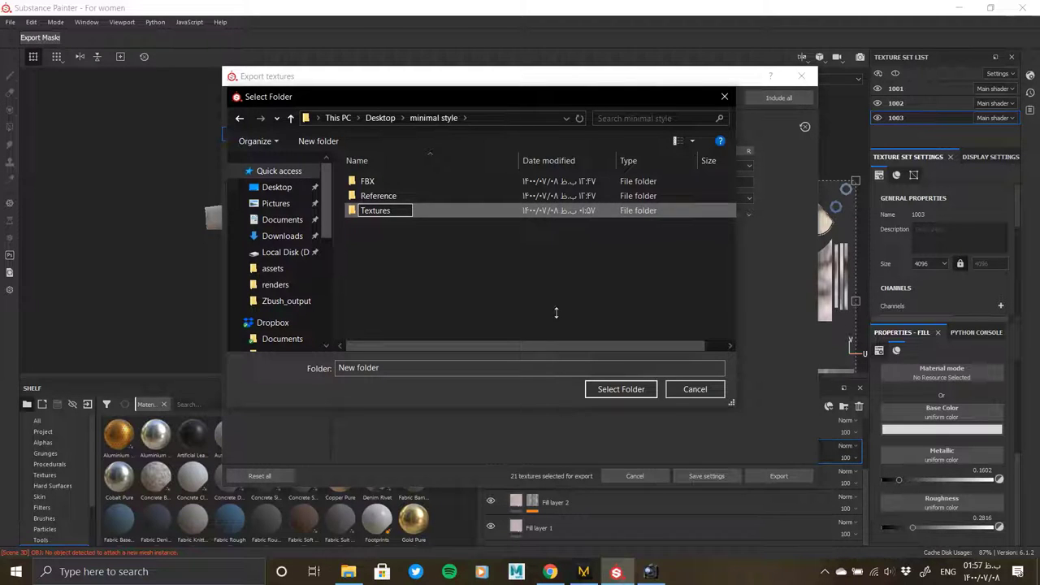
{"action": "key", "text": "Return"}
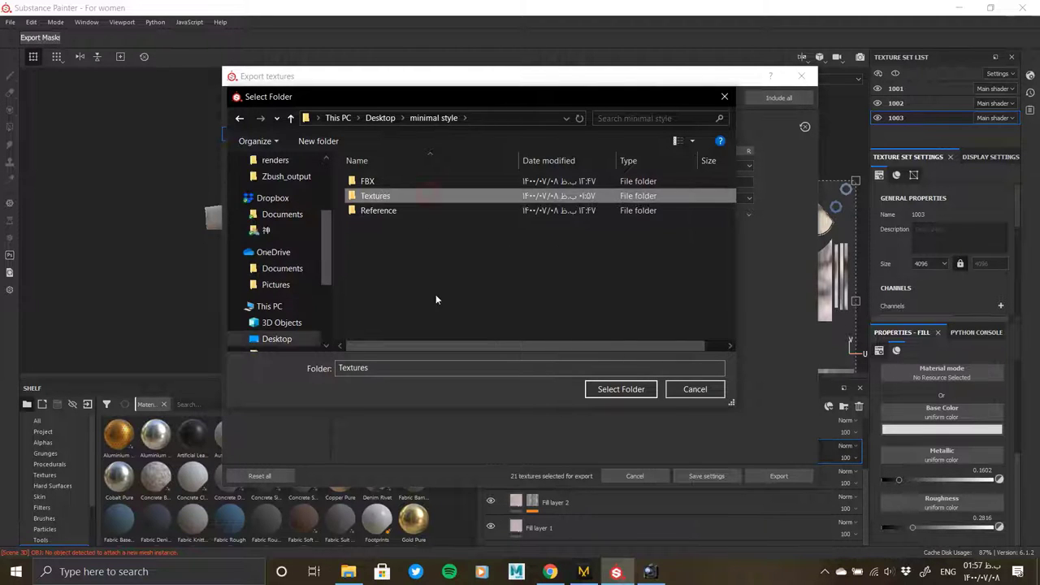
{"action": "double_click", "coordinate": [376, 196]}
- Use the Textures folder, Arnold UDIM (AiStandard) template, exr file type and 4096 size
{"action": "left_click", "coordinate": [621, 389]}
{"action": "left_click", "coordinate": [511, 166]}
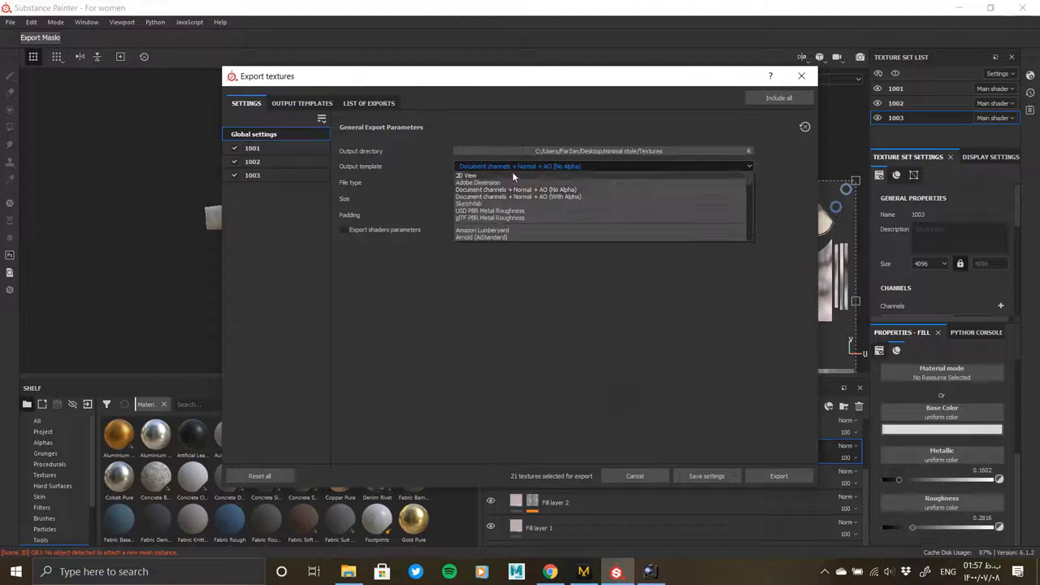
{"action": "scroll", "coordinate": [503, 216], "scroll_direction": "down", "scroll_amount": 1}
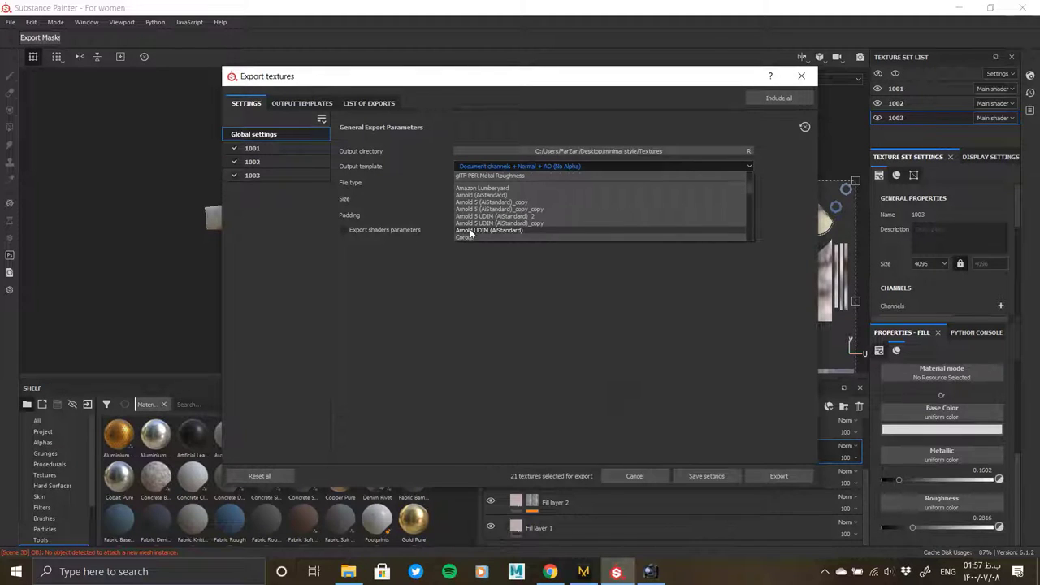
{"action": "left_click", "coordinate": [491, 231]}
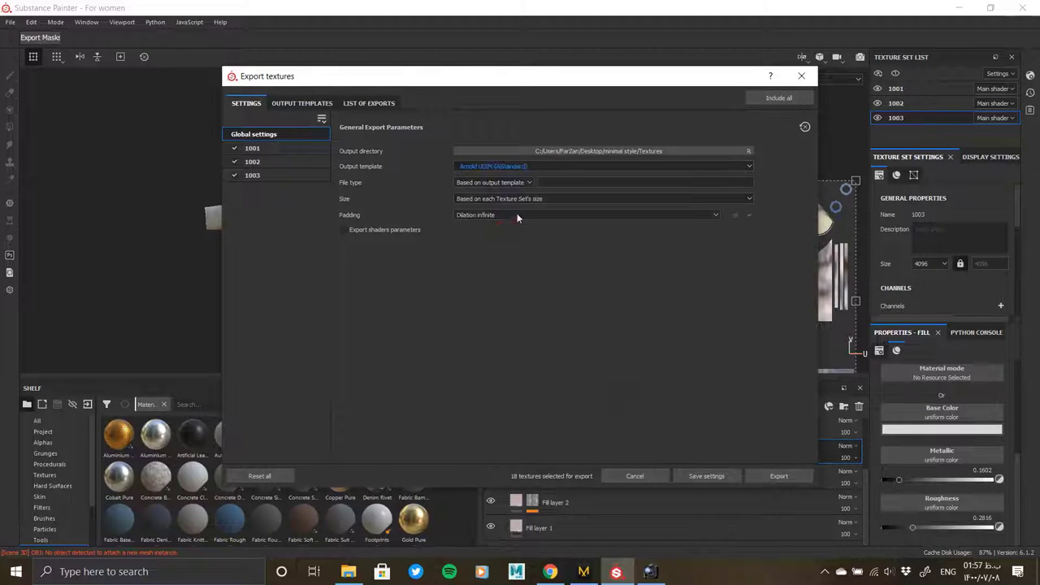
{"action": "left_click", "coordinate": [493, 182]}
{"action": "scroll", "coordinate": [492, 244], "scroll_direction": "down", "scroll_amount": 2}
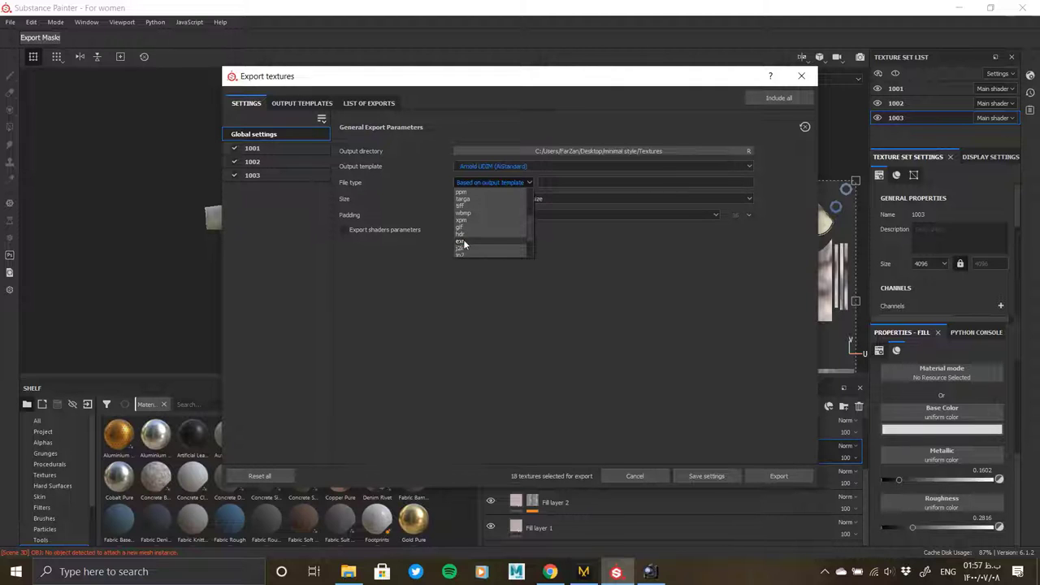
{"action": "left_click", "coordinate": [468, 241]}
{"action": "left_click", "coordinate": [531, 199]}
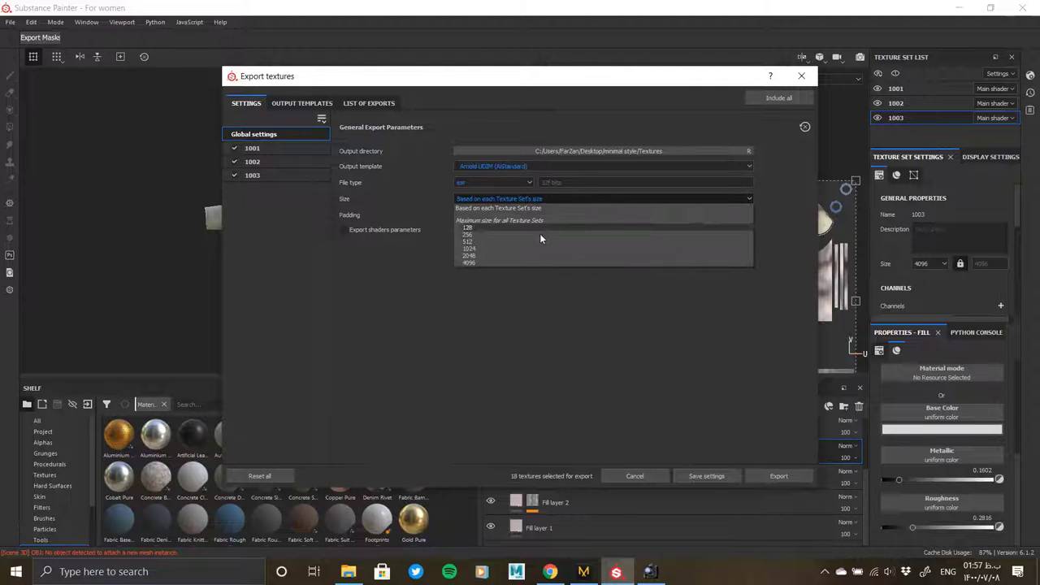
{"action": "left_click", "coordinate": [468, 261]}
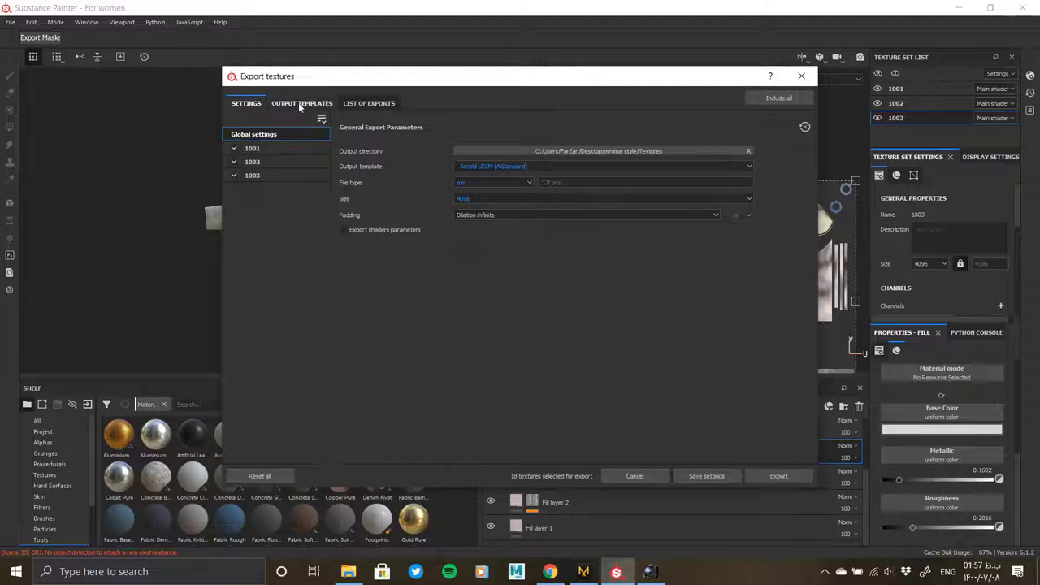
- Review the output maps of texture sets 1003 and 1002, then export the textures
{"action": "left_click", "coordinate": [277, 176]}
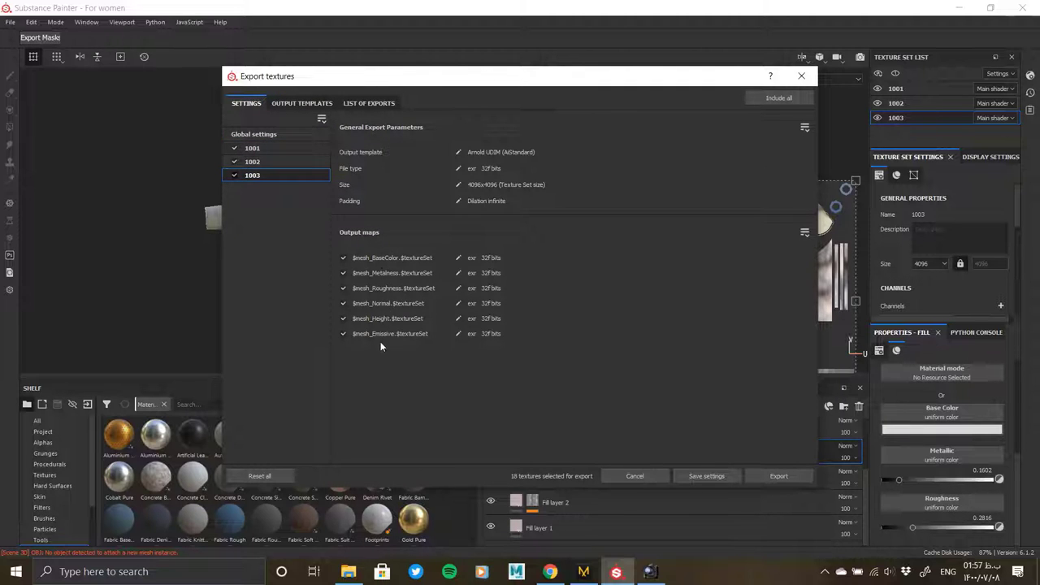
{"action": "left_click", "coordinate": [263, 165]}
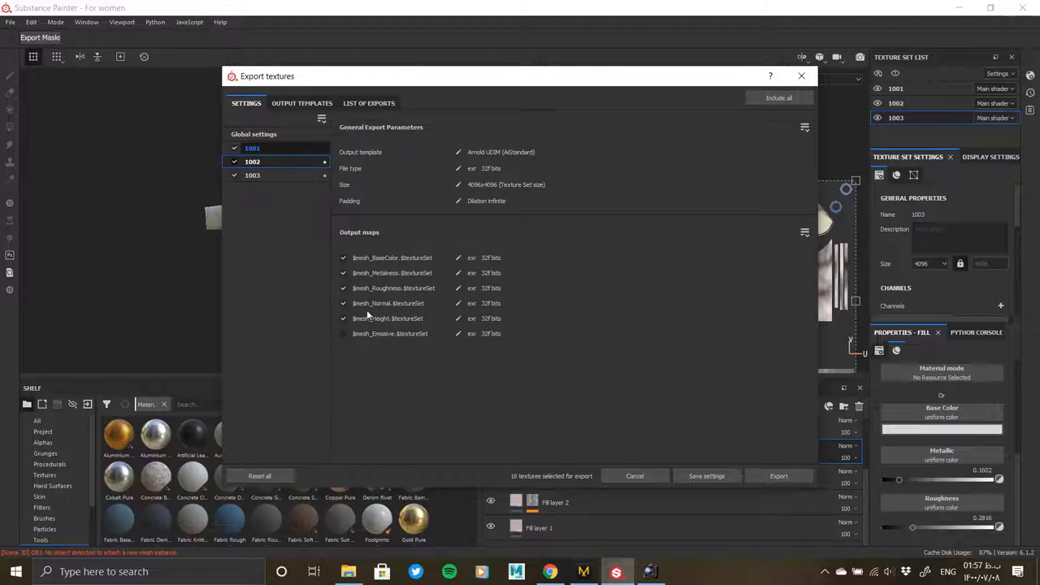
{"action": "left_click", "coordinate": [301, 103]}
{"action": "left_click", "coordinate": [369, 103]}
{"action": "left_click", "coordinate": [634, 475]}
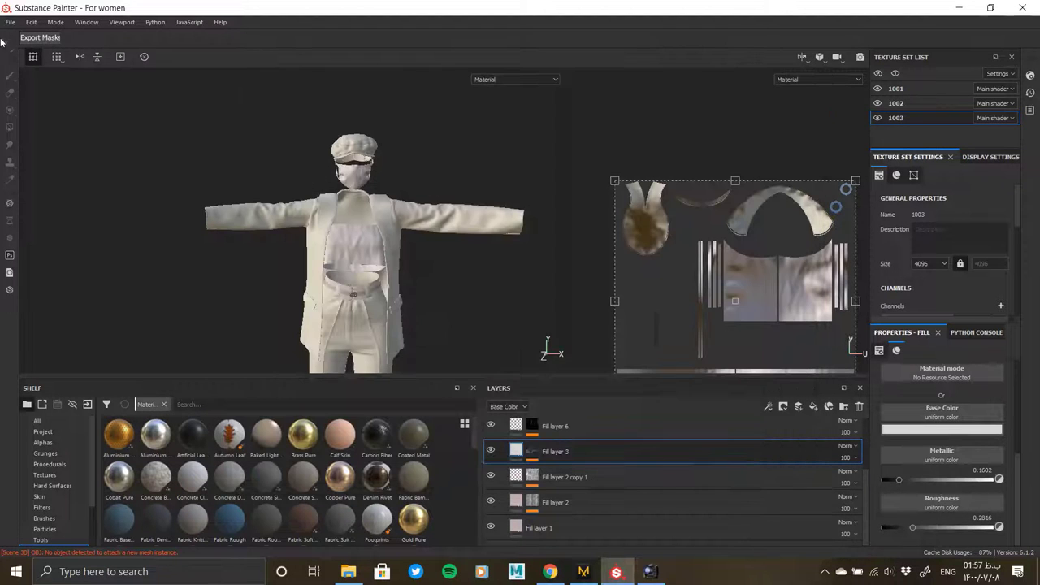
{"action": "left_click", "coordinate": [9, 22]}
{"action": "left_click", "coordinate": [37, 187]}
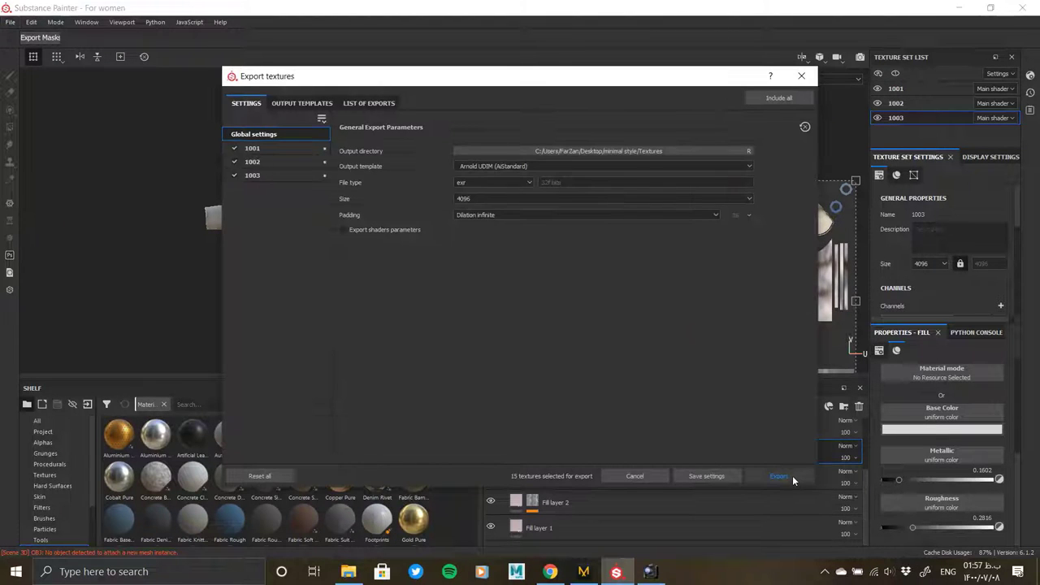
{"action": "left_click", "coordinate": [792, 475]}
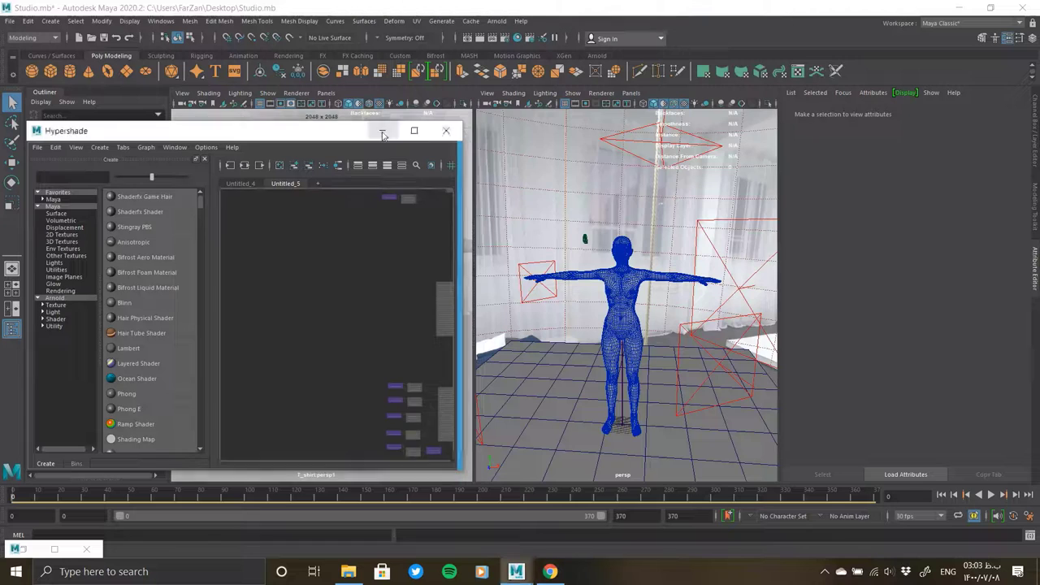
- Import alembic1.abc from the minimal style folder to dress the character
{"action": "left_click", "coordinate": [383, 132]}
{"action": "left_click", "coordinate": [348, 571]}
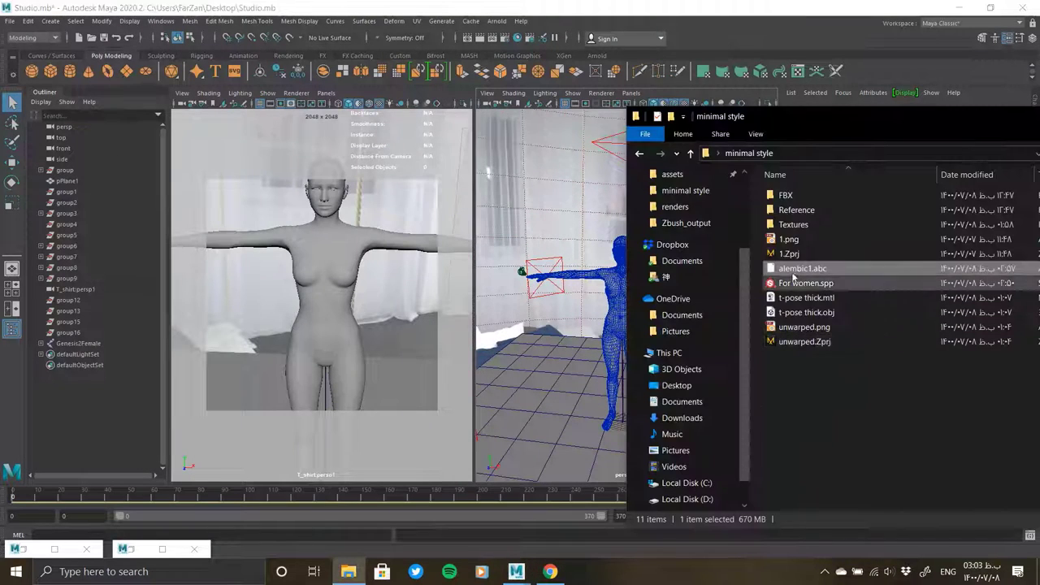
{"action": "left_click_drag", "start_coordinate": [792, 277], "coordinate": [322, 311]}
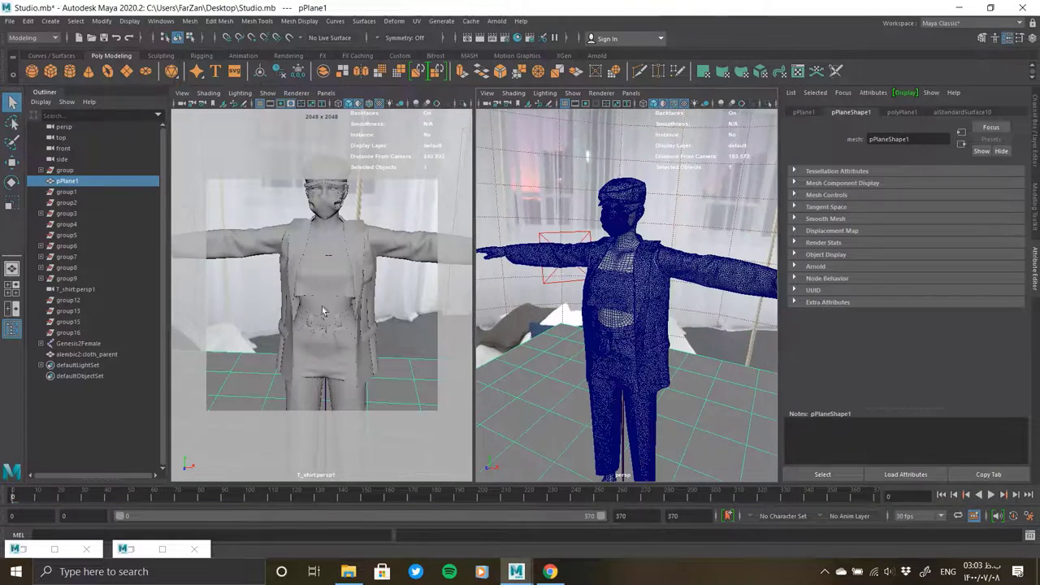
{"action": "scroll", "coordinate": [341, 309], "scroll_direction": "down", "scroll_amount": 5}
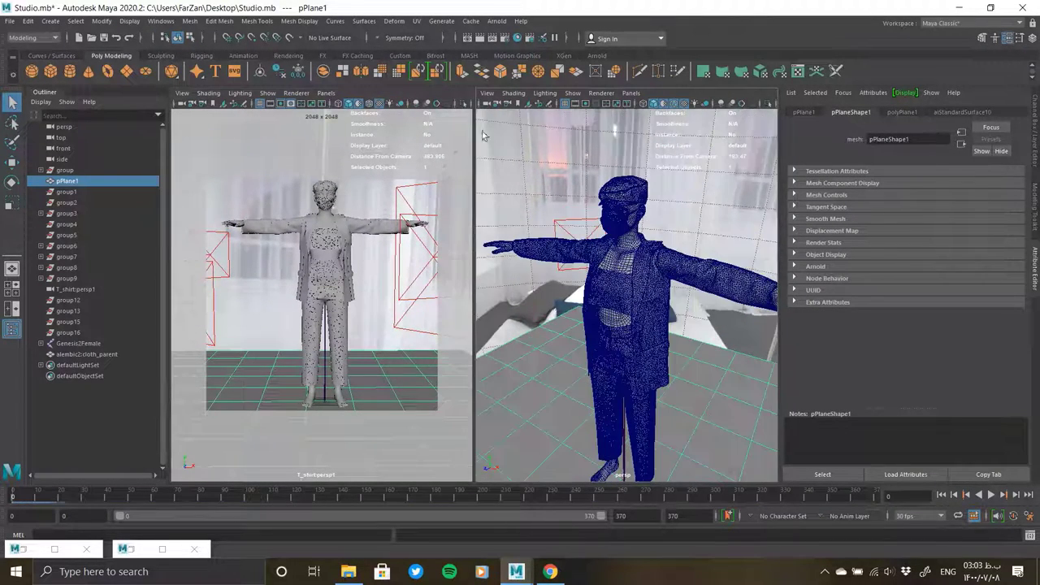
- Turn off Wireframe on Shaded in the persp view and orbit the clothed character
{"action": "left_click", "coordinate": [512, 93]}
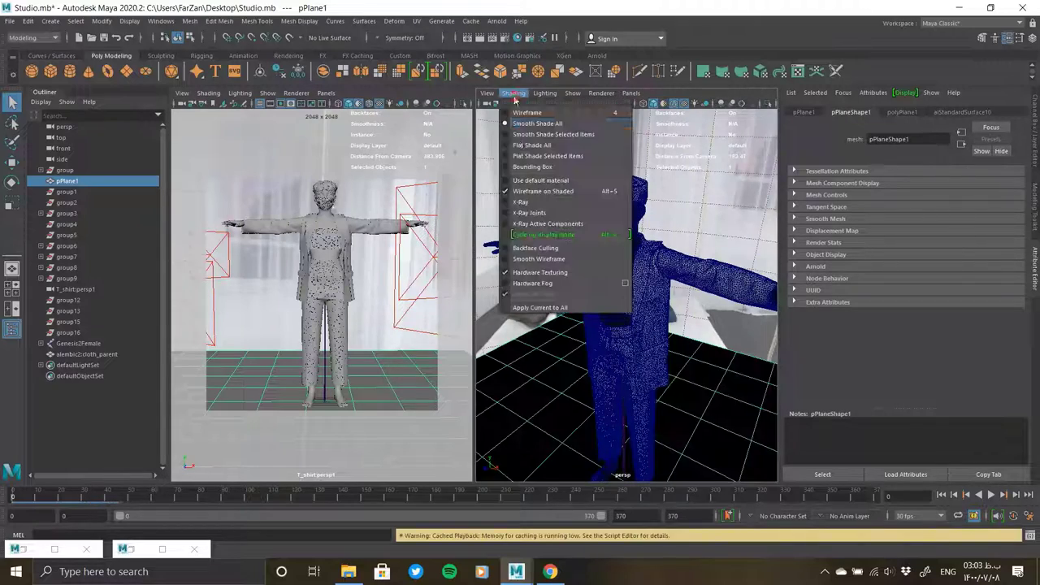
{"action": "left_click", "coordinate": [542, 191]}
{"action": "scroll", "coordinate": [570, 282], "scroll_direction": "up", "scroll_amount": 3}
{"action": "scroll", "coordinate": [571, 282], "scroll_direction": "up", "scroll_amount": 3}
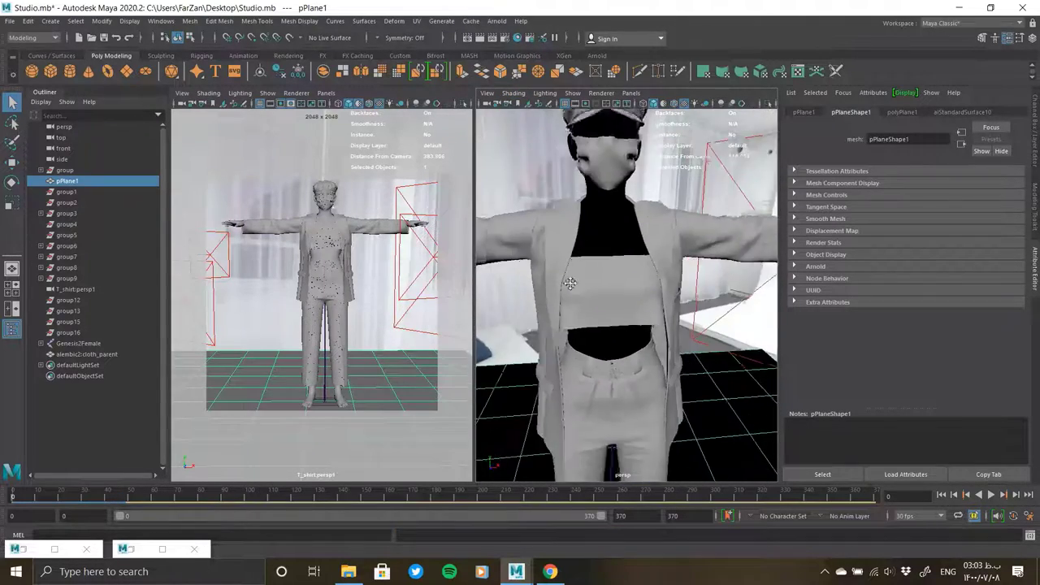
{"action": "left_click_drag", "start_coordinate": [570, 282], "coordinate": [520, 278], "text": "alt"}
- Create a new aiStandardSurface shader from Hypershade's Arnold nodes
{"action": "left_click", "coordinate": [520, 278]}
{"action": "left_click", "coordinate": [136, 550]}
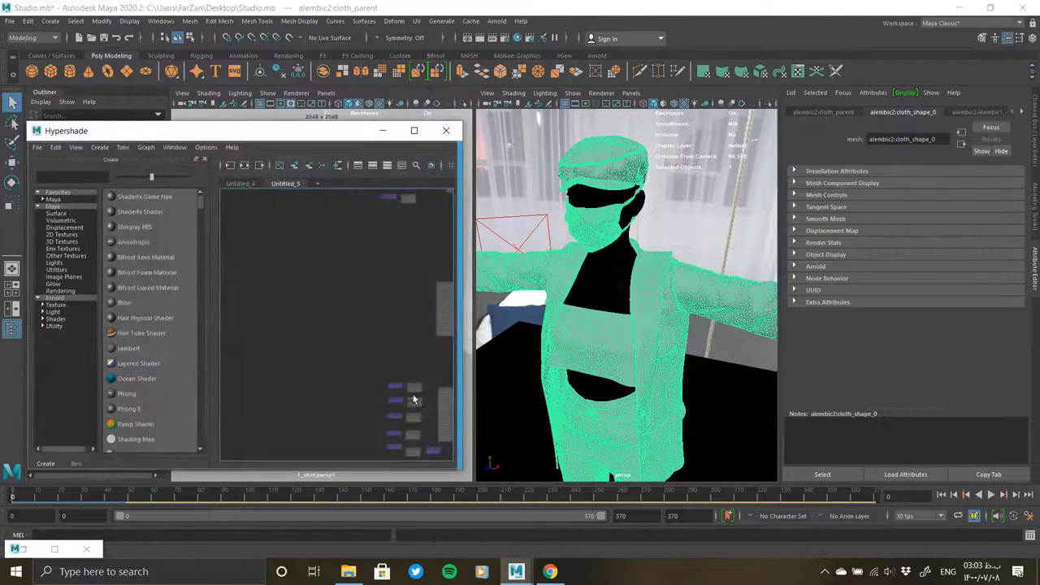
{"action": "scroll", "coordinate": [383, 302], "scroll_direction": "up", "scroll_amount": 2}
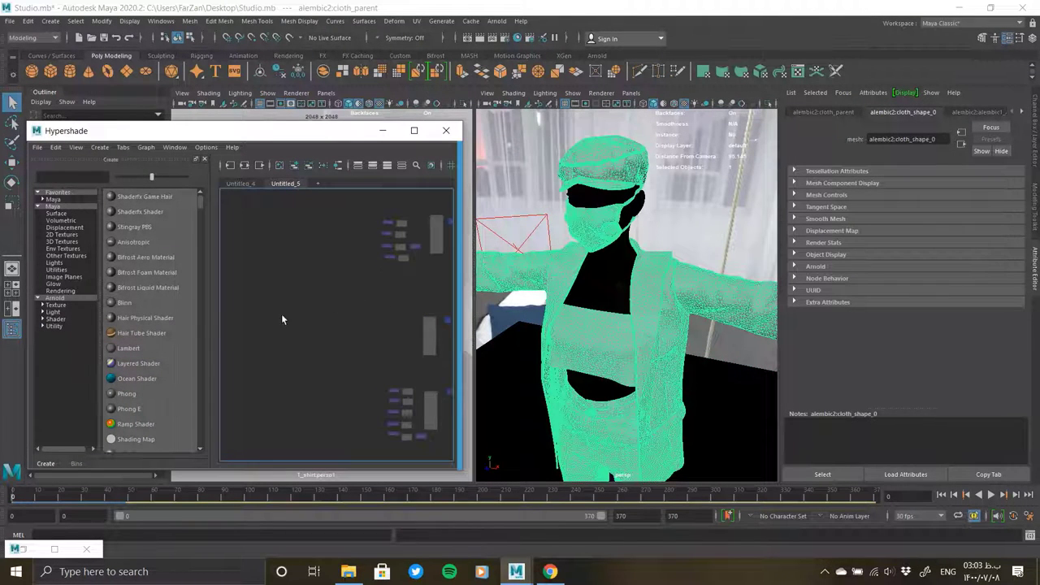
{"action": "left_click", "coordinate": [74, 299]}
{"action": "scroll", "coordinate": [160, 335], "scroll_direction": "down", "scroll_amount": 5}
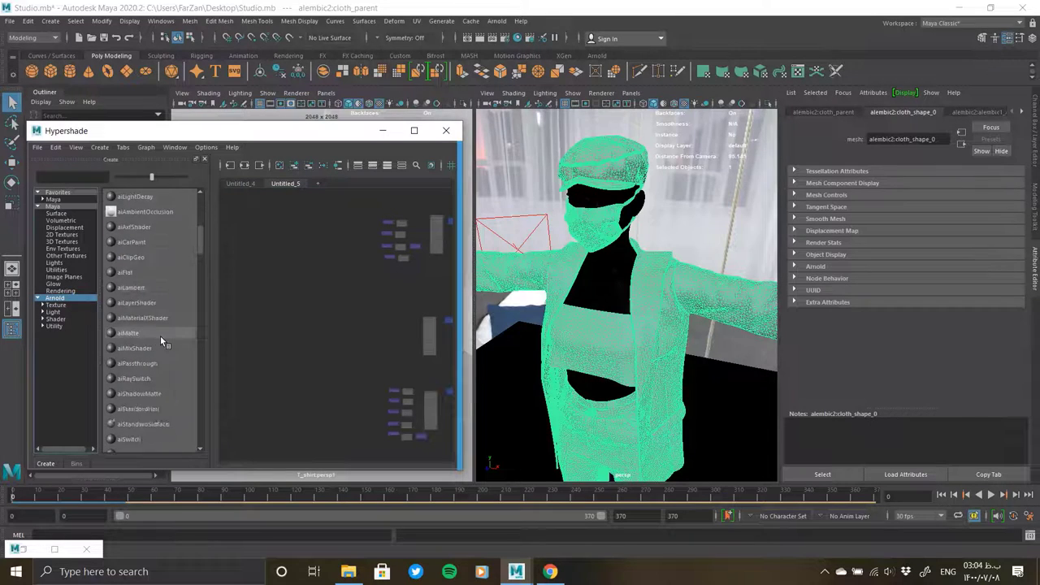
{"action": "left_click", "coordinate": [187, 289]}
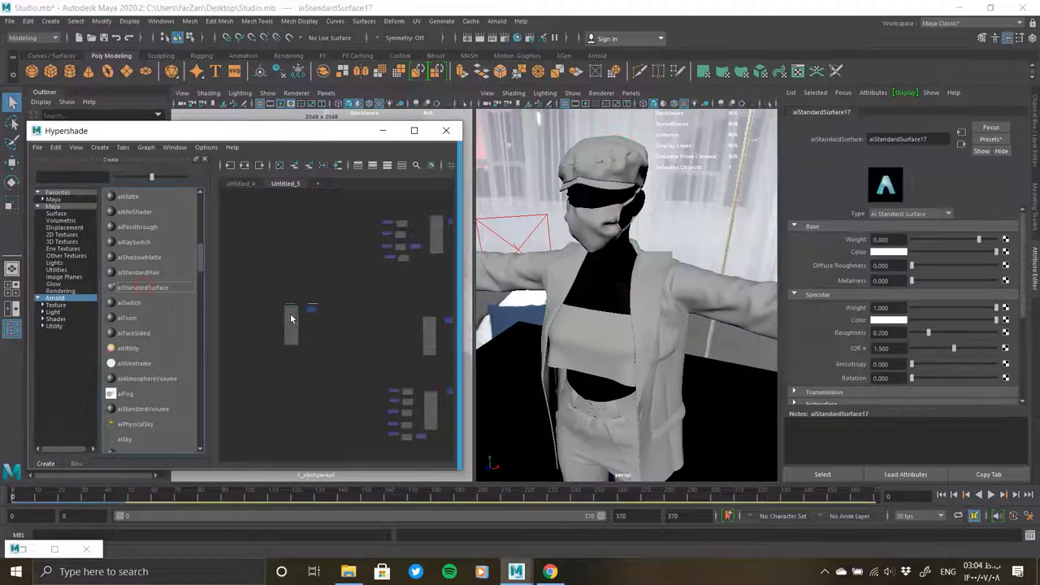
- In the exported Textures folder, select the BaseColor, Height, Metalness and Normal 1001 maps
{"action": "left_click", "coordinate": [349, 571]}
{"action": "double_click", "coordinate": [800, 229]}
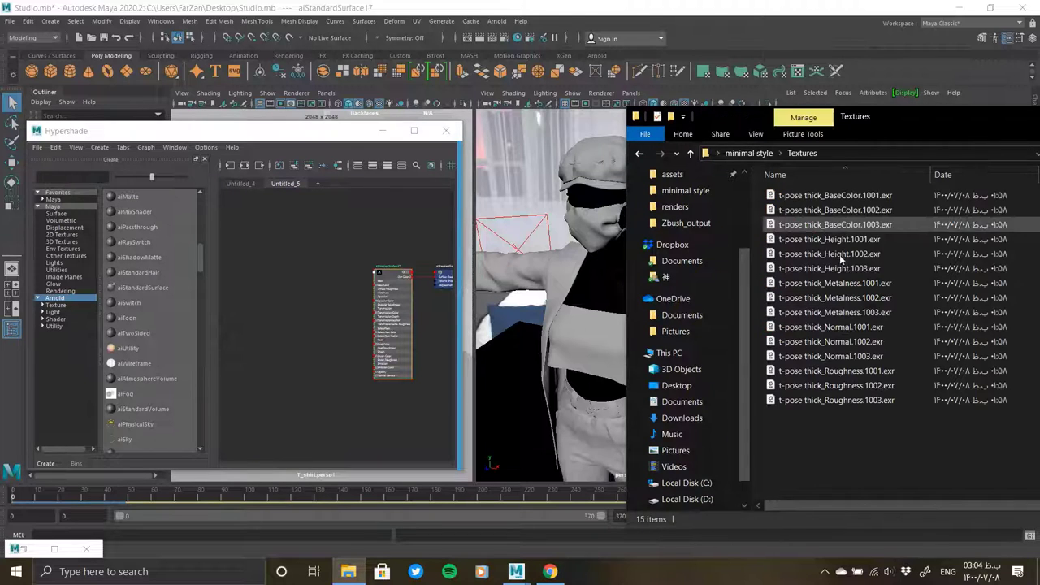
{"action": "left_click", "coordinate": [811, 196]}
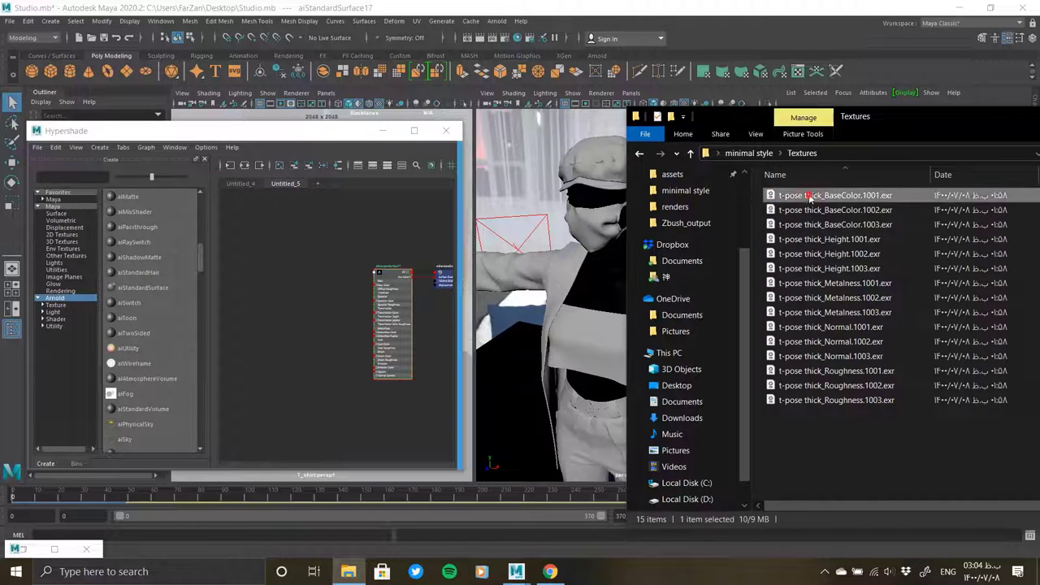
{"action": "left_click", "coordinate": [812, 239], "text": "ctrl"}
{"action": "left_click", "coordinate": [812, 283], "text": "ctrl"}
{"action": "left_click", "coordinate": [812, 327], "text": "ctrl"}
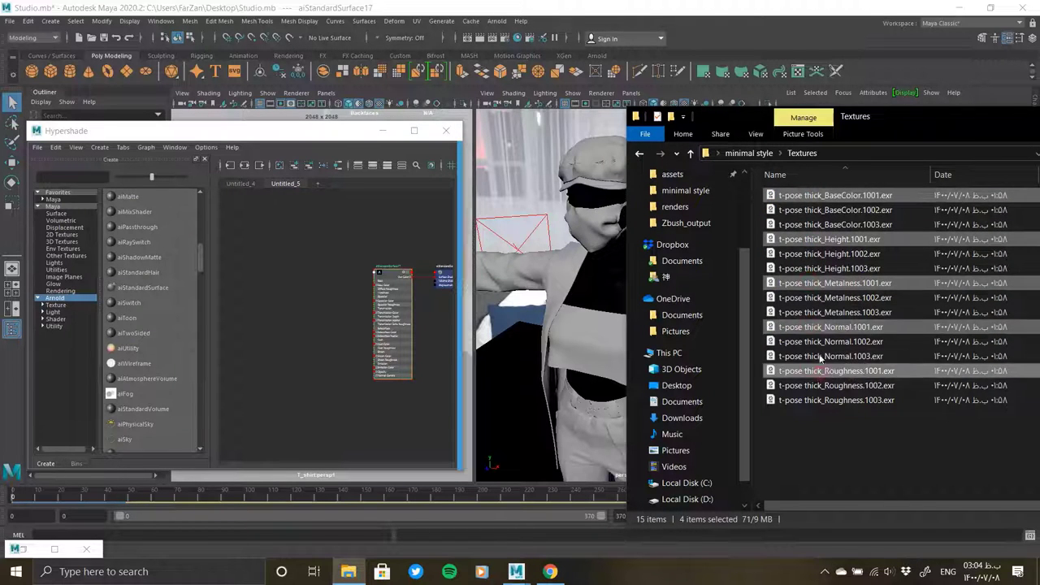
- Add Roughness.1001, drop the selected textures into Hypershade and arrange the nodes
{"action": "left_click", "coordinate": [821, 371], "text": "ctrl"}
{"action": "mouse_move", "coordinate": [799, 195]}
{"action": "left_mouse_down"}
{"action": "mouse_move", "coordinate": [234, 203]}
{"action": "mouse_move", "coordinate": [292, 259]}
{"action": "left_mouse_up"}
{"action": "mouse_move", "coordinate": [354, 213]}
{"action": "left_mouse_down"}
{"action": "mouse_move", "coordinate": [350, 253]}
{"action": "mouse_move", "coordinate": [417, 227]}
{"action": "left_mouse_up"}
{"action": "middle_click_drag", "start_coordinate": [336, 266], "coordinate": [302, 269], "text": "alt"}
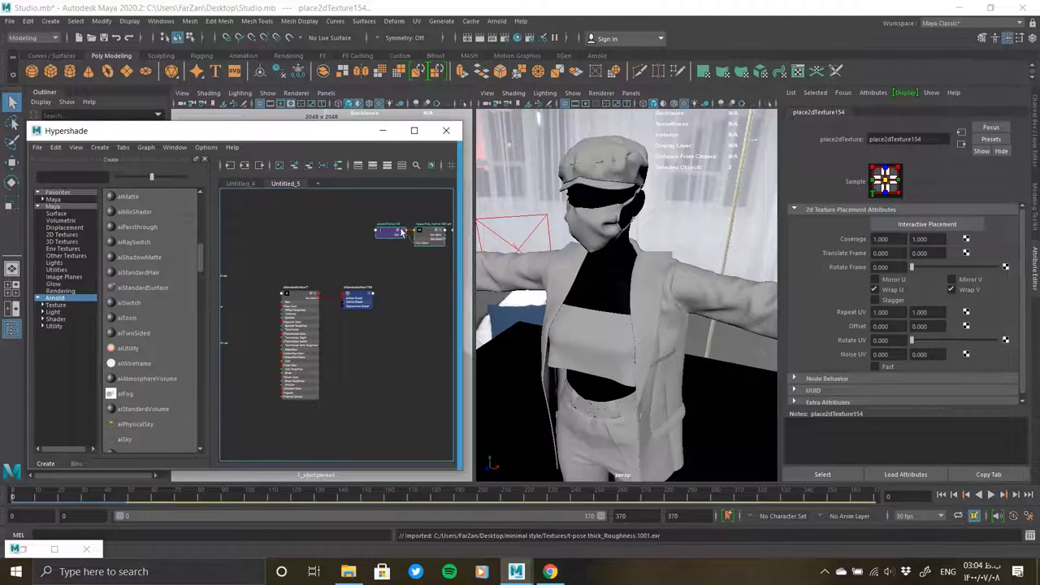
{"action": "left_click_drag", "start_coordinate": [400, 233], "coordinate": [284, 287]}
{"action": "middle_click_drag", "start_coordinate": [332, 303], "coordinate": [304, 296], "text": "alt"}
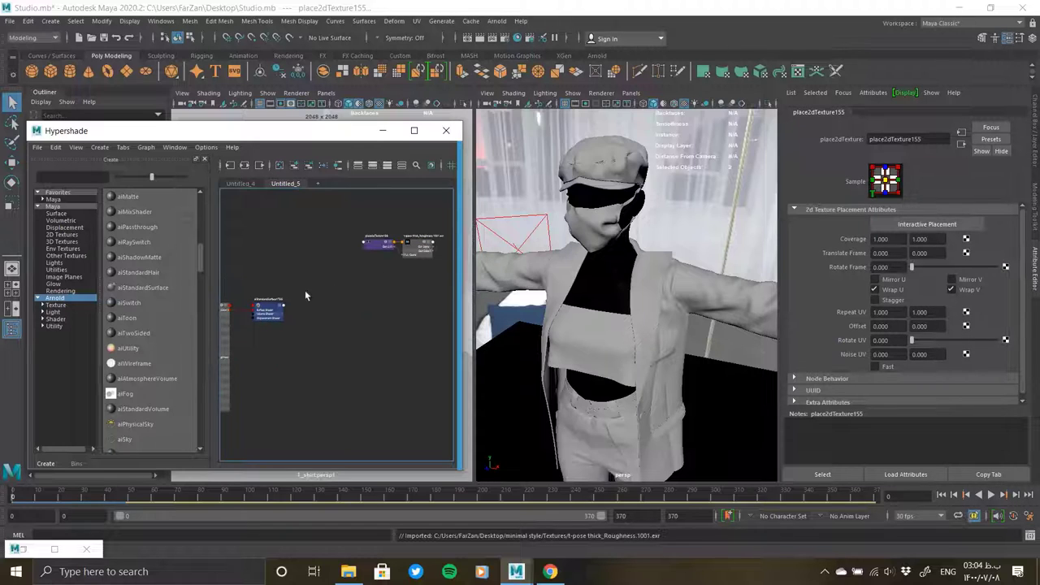
{"action": "right_click_drag", "start_coordinate": [393, 243], "coordinate": [376, 259], "text": "alt"}
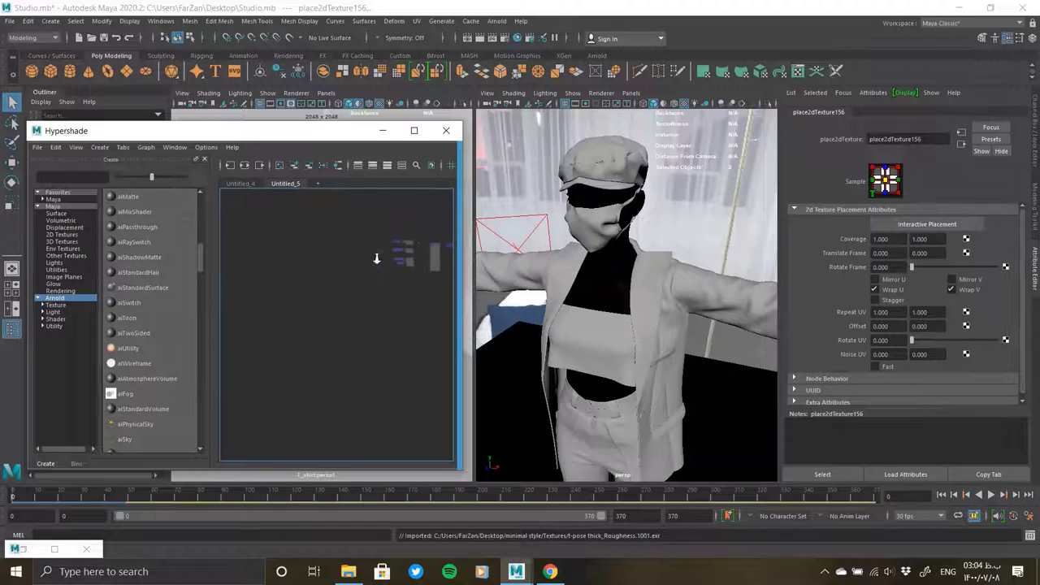
{"action": "mouse_move", "coordinate": [276, 301]}
{"action": "right_mouse_down", "text": "alt"}
{"action": "mouse_move", "coordinate": [379, 261]}
{"action": "mouse_move", "coordinate": [431, 274]}
{"action": "right_mouse_up", "text": "alt"}
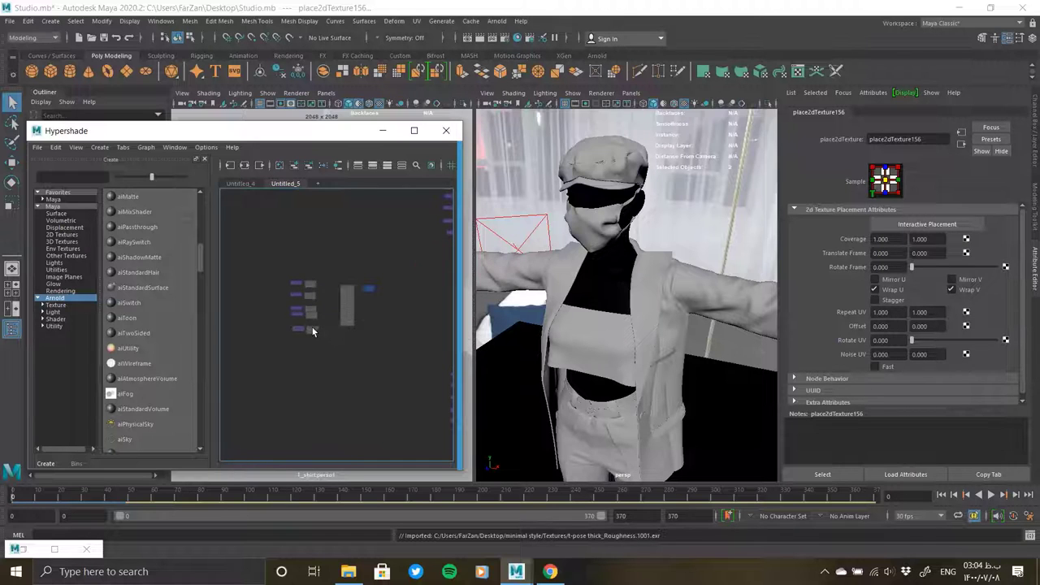
{"action": "right_click_drag", "start_coordinate": [312, 330], "coordinate": [327, 411], "text": "alt"}
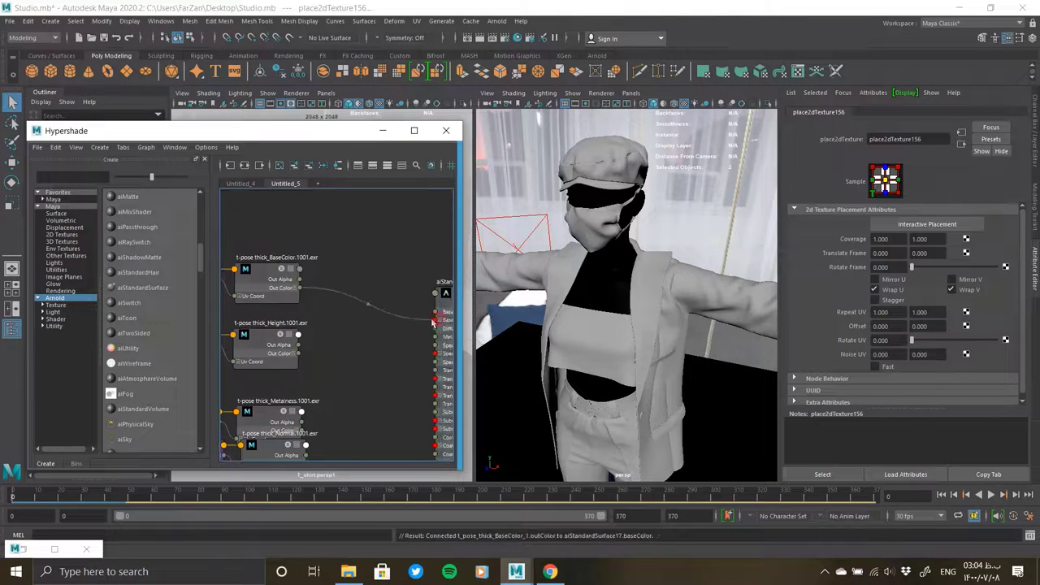
- Wire Metalness red into metalness and Roughness Out Color R into Specular Roughness
{"action": "right_click_drag", "start_coordinate": [432, 321], "coordinate": [312, 433], "text": "alt"}
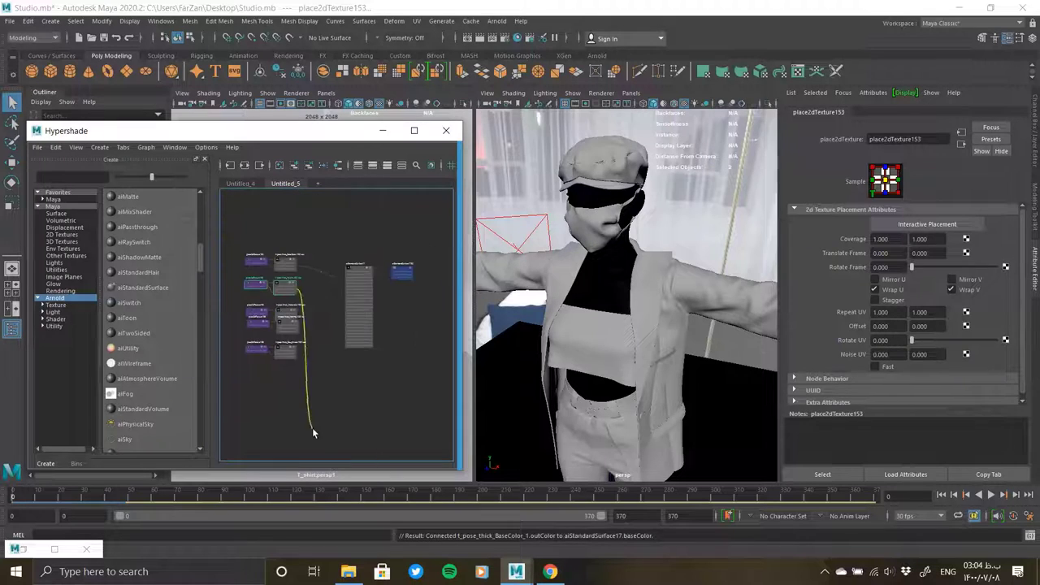
{"action": "right_click_drag", "start_coordinate": [294, 390], "coordinate": [325, 439], "text": "alt"}
{"action": "left_click", "coordinate": [293, 268]}
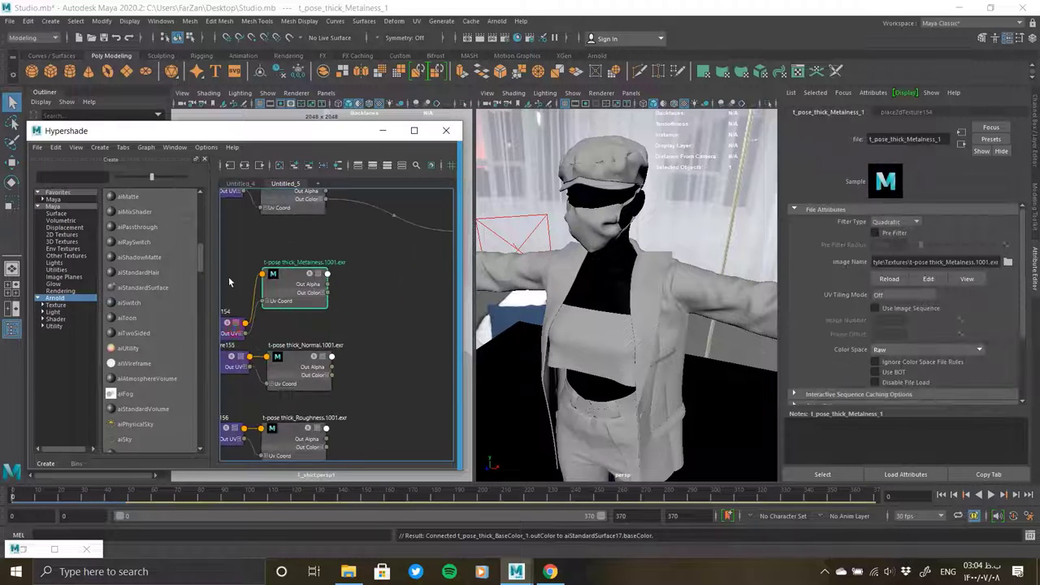
{"action": "left_click", "coordinate": [228, 276]}
{"action": "left_click", "coordinate": [329, 301]}
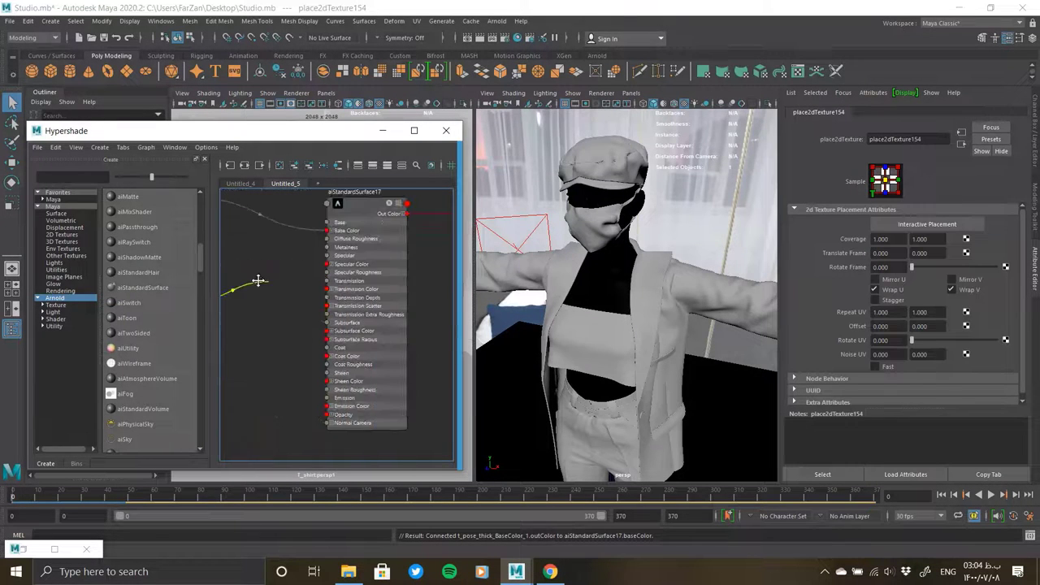
{"action": "left_click", "coordinate": [321, 238]}
{"action": "right_click_drag", "start_coordinate": [290, 277], "coordinate": [360, 292], "text": "alt"}
{"action": "left_click", "coordinate": [371, 344]}
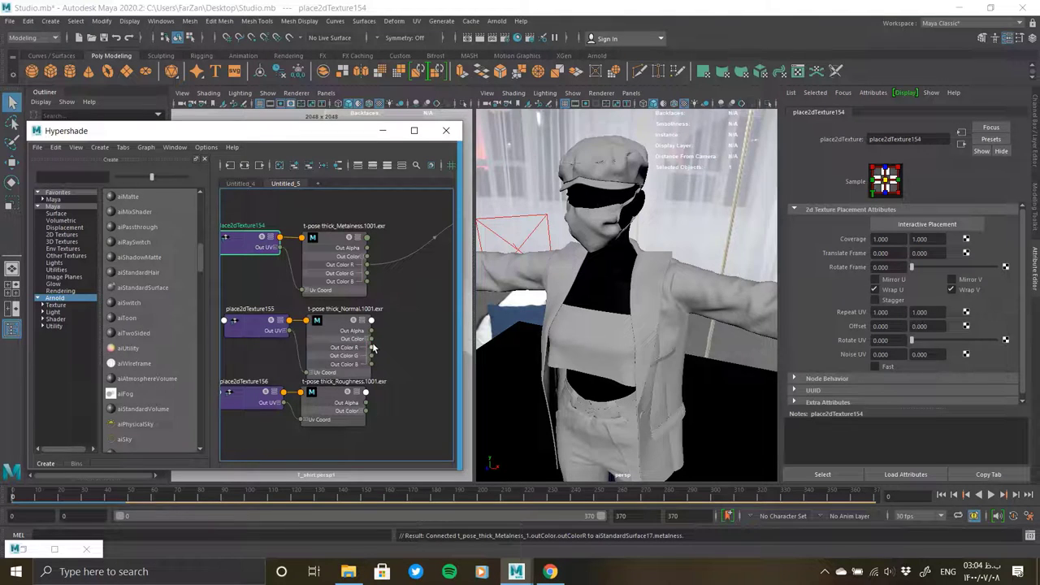
{"action": "left_click", "coordinate": [368, 339]}
{"action": "left_click", "coordinate": [362, 412]}
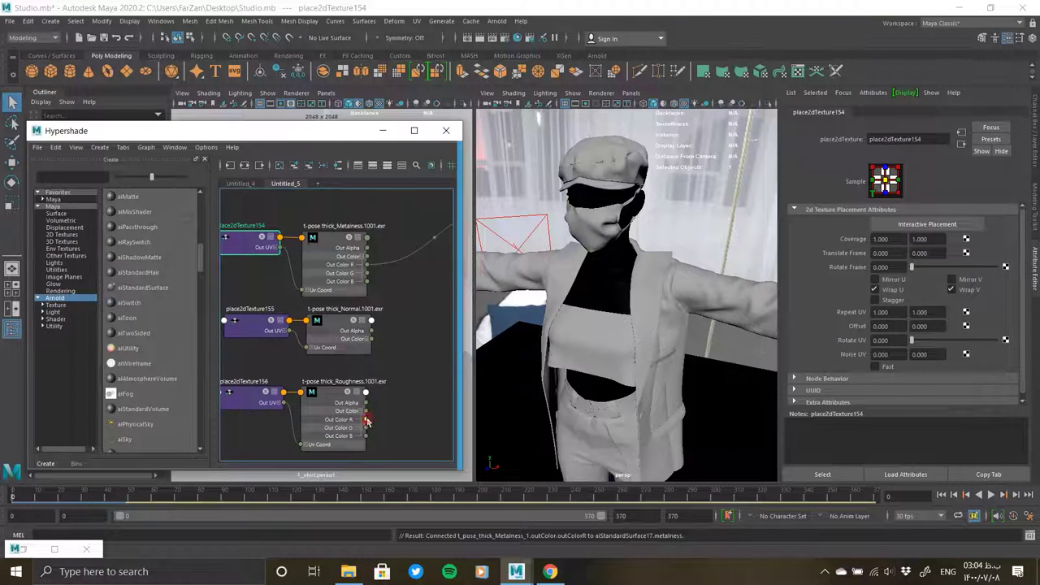
{"action": "left_click_drag", "start_coordinate": [368, 420], "coordinate": [324, 251]}
- Route the Normal texture through a new aiNormalMap into Normal Camera
{"action": "left_click", "coordinate": [343, 295]}
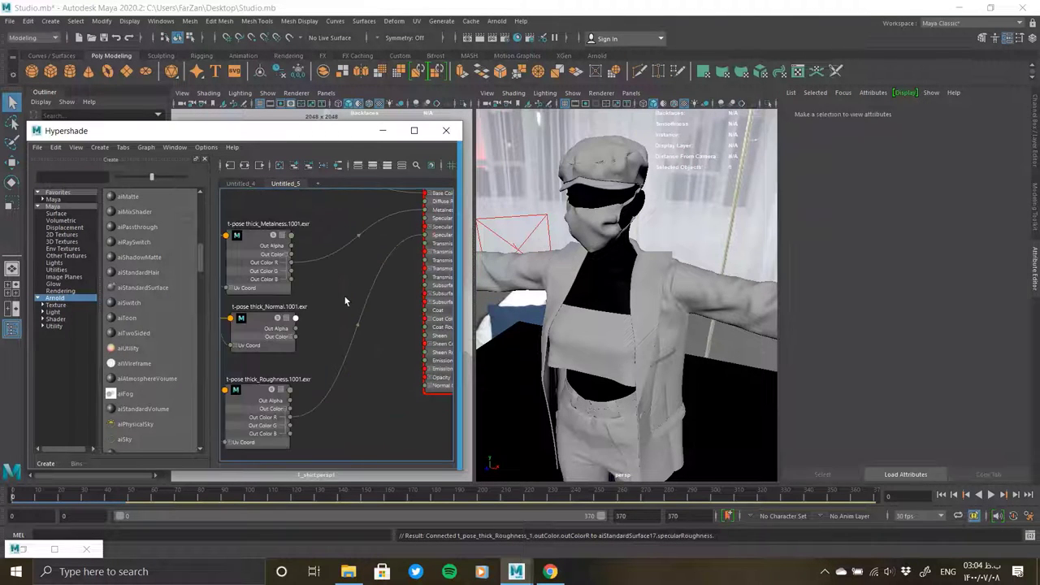
{"action": "key", "text": "Tab"}
{"action": "type", "text": "norm"}
{"action": "left_click", "coordinate": [383, 319]}
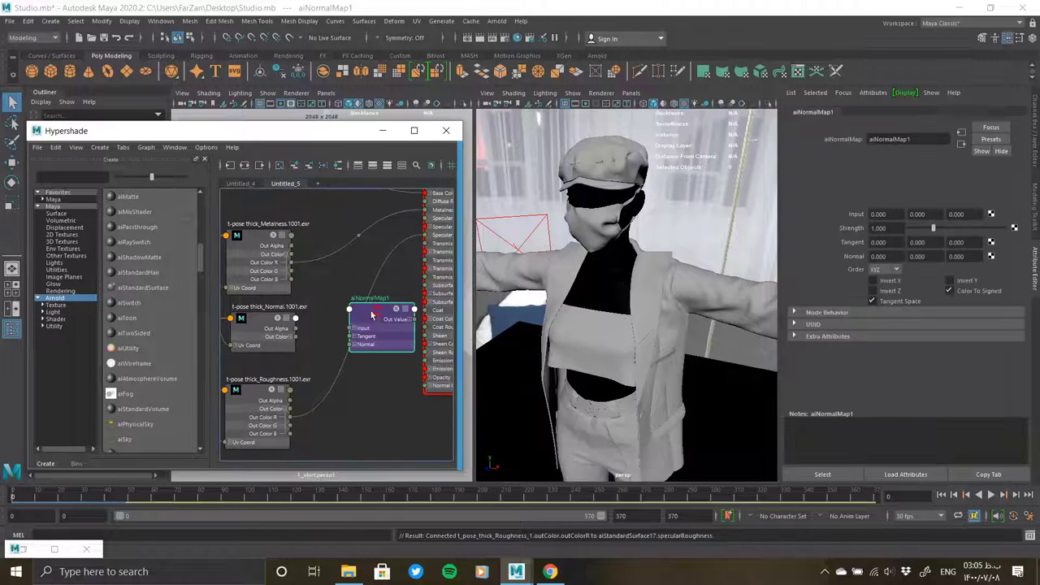
{"action": "left_click_drag", "start_coordinate": [382, 321], "coordinate": [366, 321]}
{"action": "left_click_drag", "start_coordinate": [294, 328], "coordinate": [333, 322]}
{"action": "left_click_drag", "start_coordinate": [424, 385], "coordinate": [426, 385]}
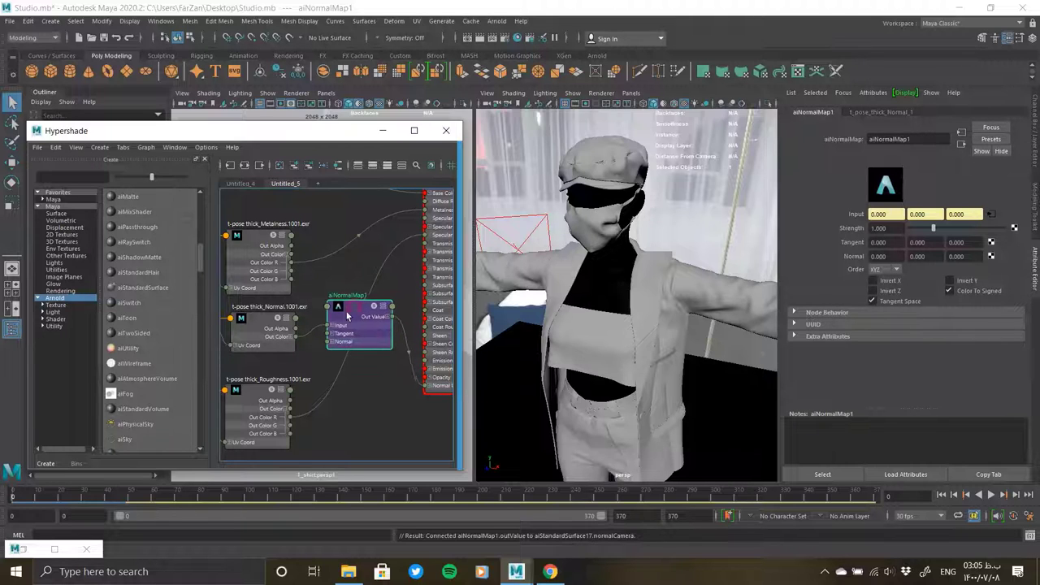
- Select the clothed character mesh in the viewport
{"action": "scroll", "coordinate": [336, 390], "scroll_direction": "down", "scroll_amount": 2}
{"action": "scroll", "coordinate": [360, 325], "scroll_direction": "down", "scroll_amount": 2}
{"action": "scroll", "coordinate": [278, 319], "scroll_direction": "down", "scroll_amount": 3}
{"action": "scroll", "coordinate": [278, 320], "scroll_direction": "up", "scroll_amount": 2}
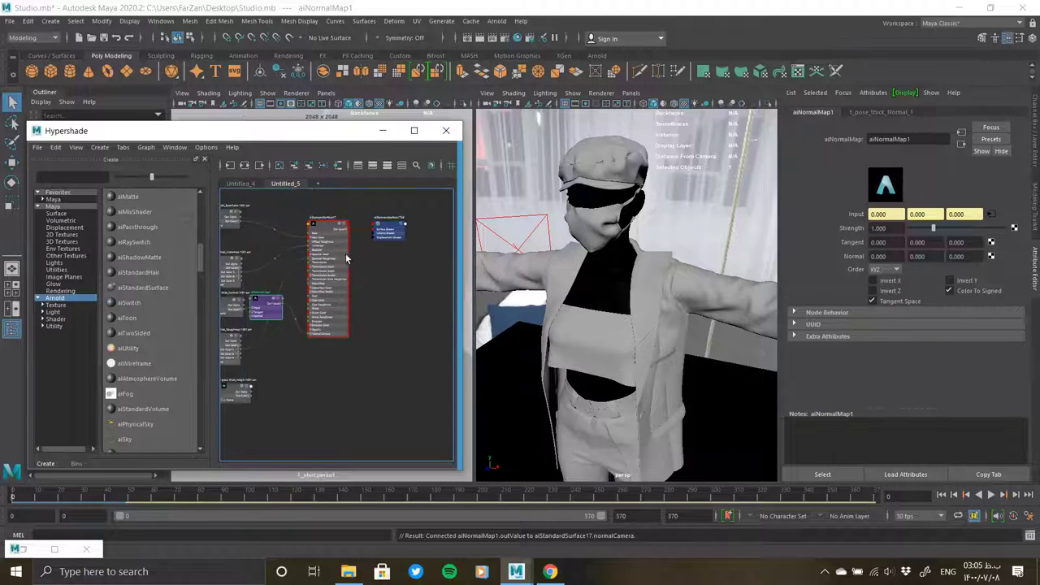
{"action": "left_click", "coordinate": [345, 253]}
- Assign aiStandardSurface17 to the selected clothed character
{"action": "right_click", "coordinate": [323, 215]}
{"action": "left_click", "coordinate": [323, 203]}
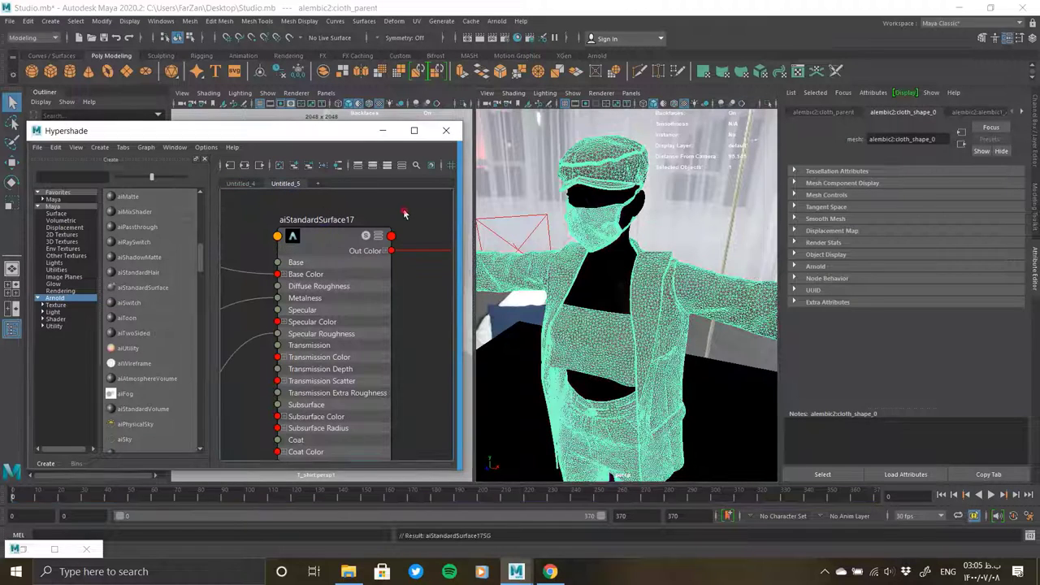
{"action": "left_click", "coordinate": [605, 335]}
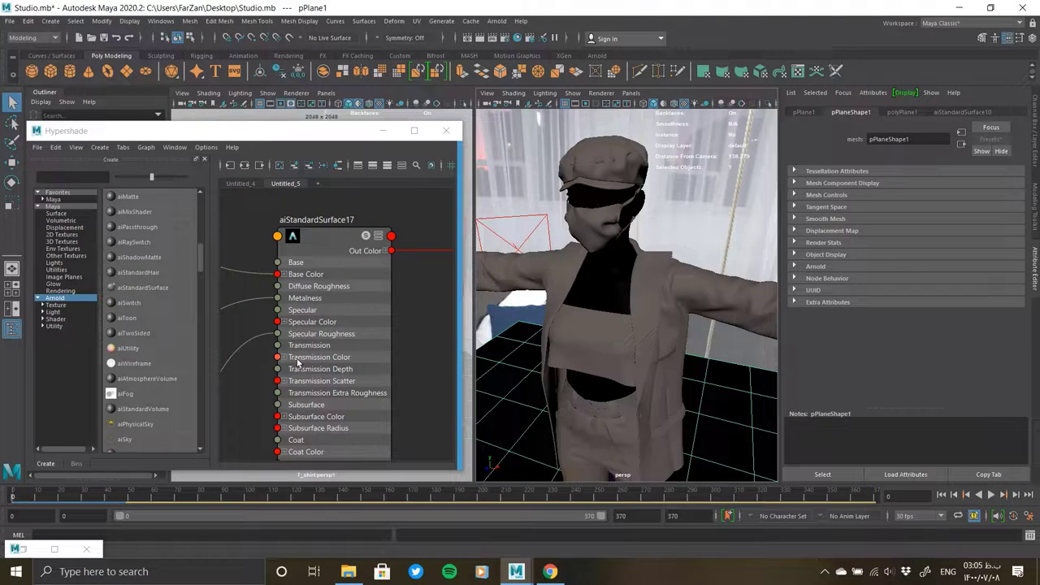
{"action": "scroll", "coordinate": [632, 342], "scroll_direction": "up", "scroll_amount": 5}
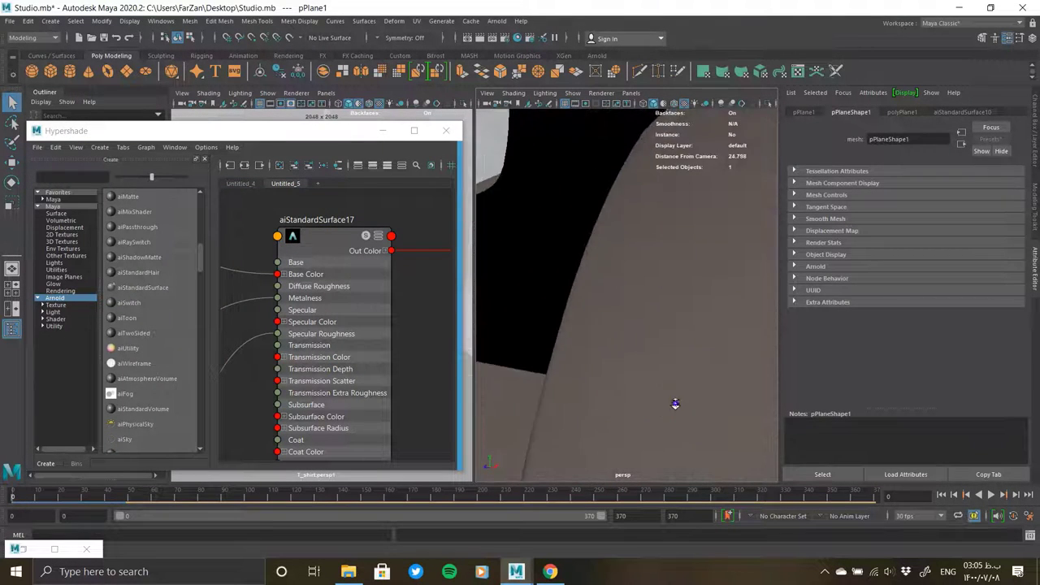
{"action": "scroll", "coordinate": [673, 406], "scroll_direction": "down", "scroll_amount": 2}
{"action": "scroll", "coordinate": [587, 354], "scroll_direction": "up", "scroll_amount": 3}
{"action": "scroll", "coordinate": [569, 333], "scroll_direction": "down", "scroll_amount": 5}
{"action": "scroll", "coordinate": [588, 319], "scroll_direction": "up", "scroll_amount": 2}
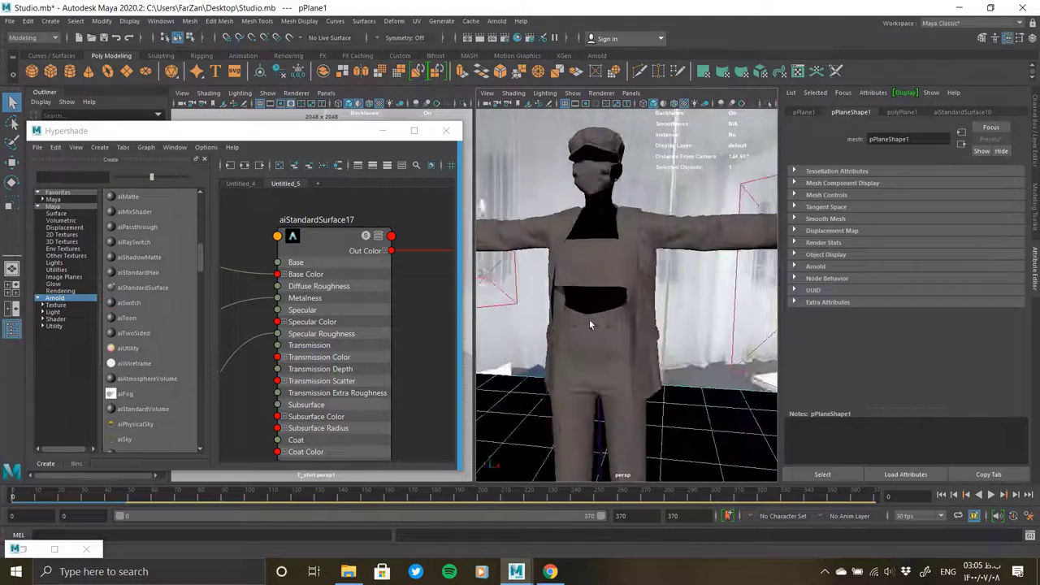
{"action": "scroll", "coordinate": [627, 374], "scroll_direction": "up", "scroll_amount": 3}
{"action": "scroll", "coordinate": [626, 374], "scroll_direction": "down", "scroll_amount": 5}
- Set UV Tiling Mode to UDIM (Mari) on the BaseColor, Metalness, Normal, Roughness and Height file nodes
{"action": "left_click", "coordinate": [325, 221]}
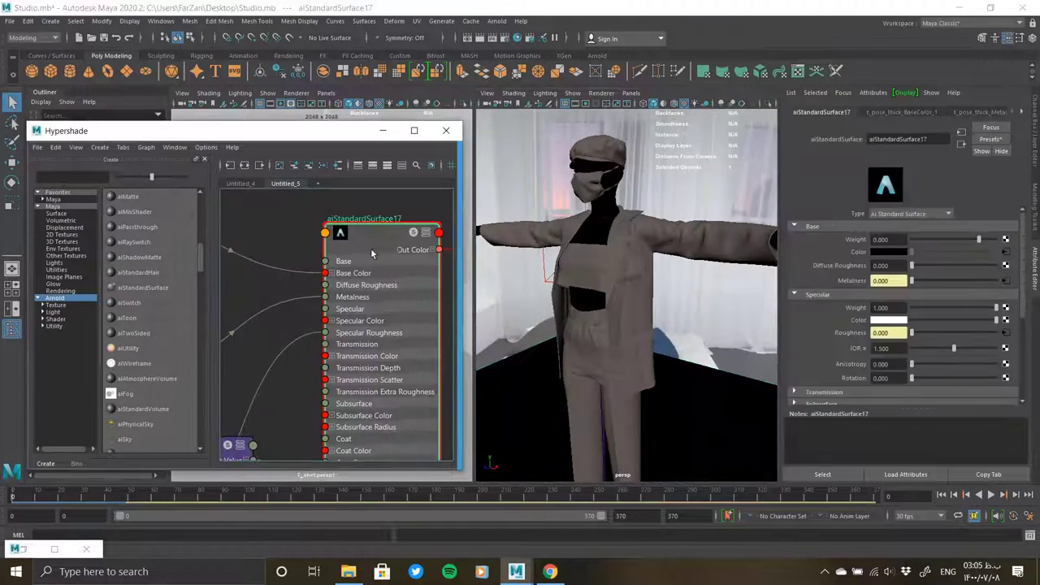
{"action": "scroll", "coordinate": [309, 265], "scroll_direction": "down", "scroll_amount": 3}
{"action": "left_click", "coordinate": [312, 257]}
{"action": "left_click", "coordinate": [926, 349]}
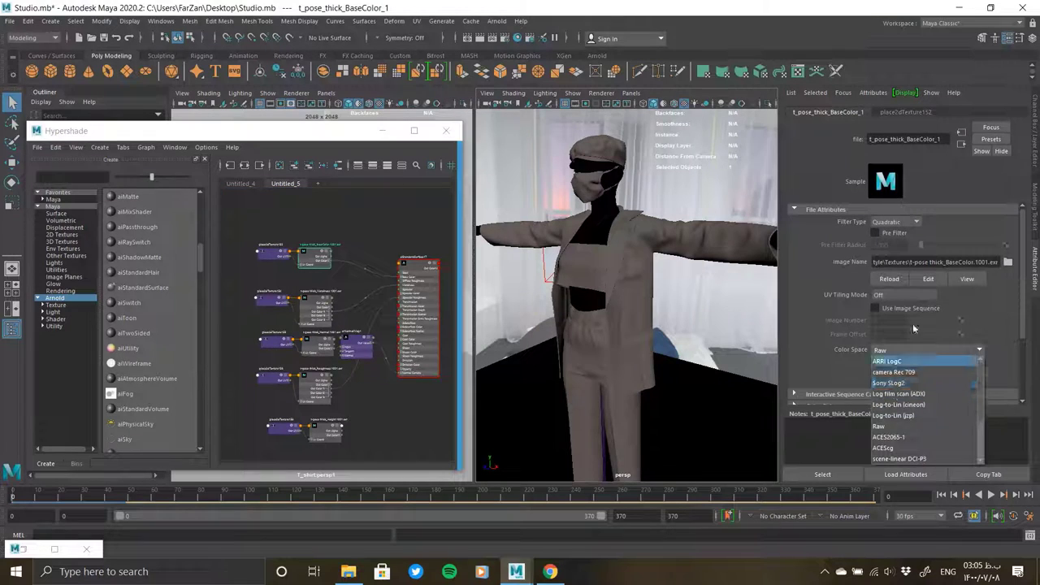
{"action": "left_click", "coordinate": [889, 295]}
{"action": "left_click", "coordinate": [889, 338]}
{"action": "left_click", "coordinate": [313, 296]}
{"action": "left_click", "coordinate": [890, 295]}
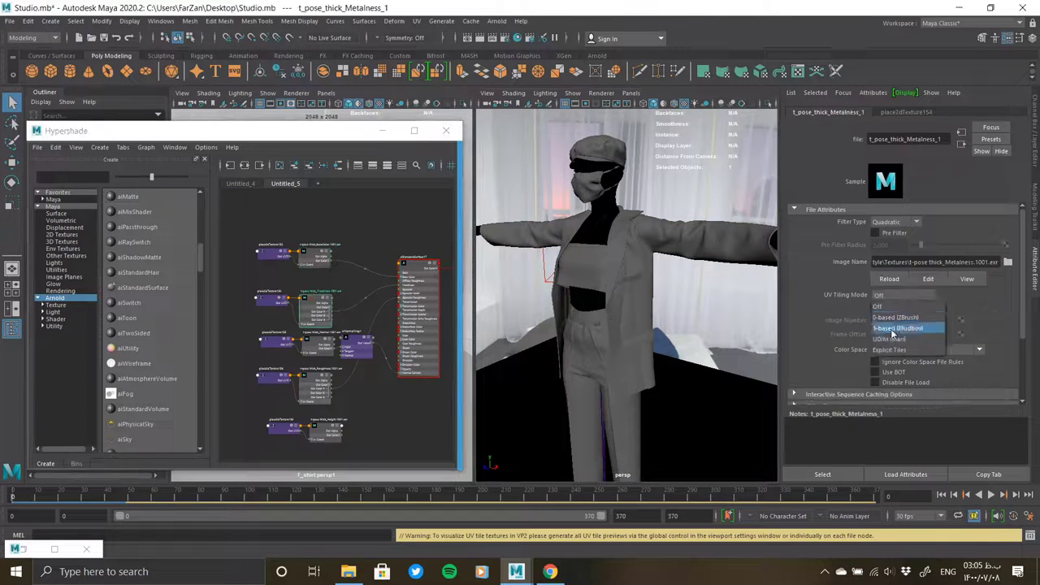
{"action": "left_click", "coordinate": [890, 338]}
{"action": "left_click", "coordinate": [313, 373]}
{"action": "left_click", "coordinate": [890, 295]}
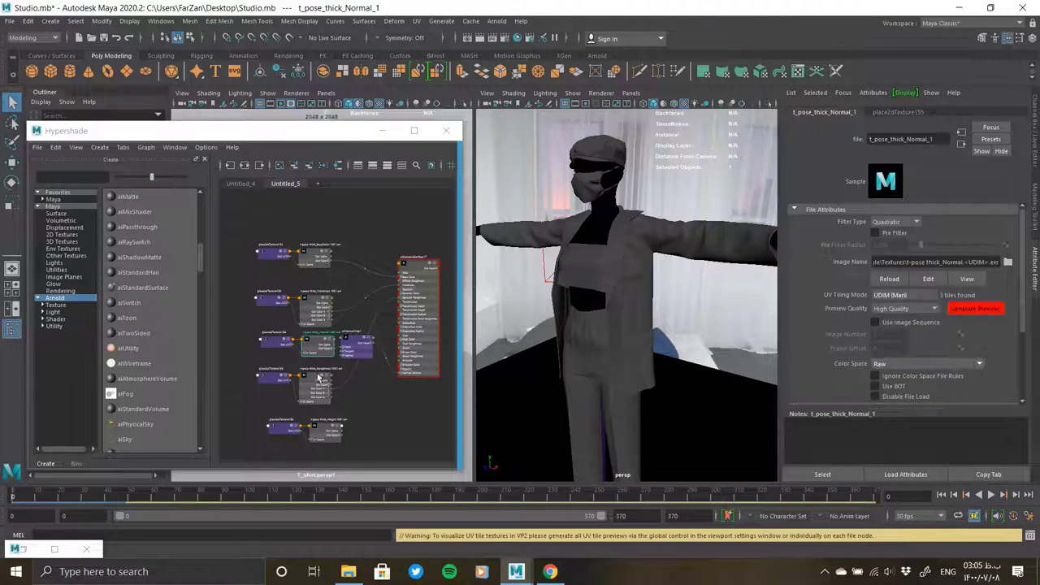
{"action": "left_click", "coordinate": [902, 296]}
{"action": "left_click", "coordinate": [889, 337]}
{"action": "left_click", "coordinate": [313, 422]}
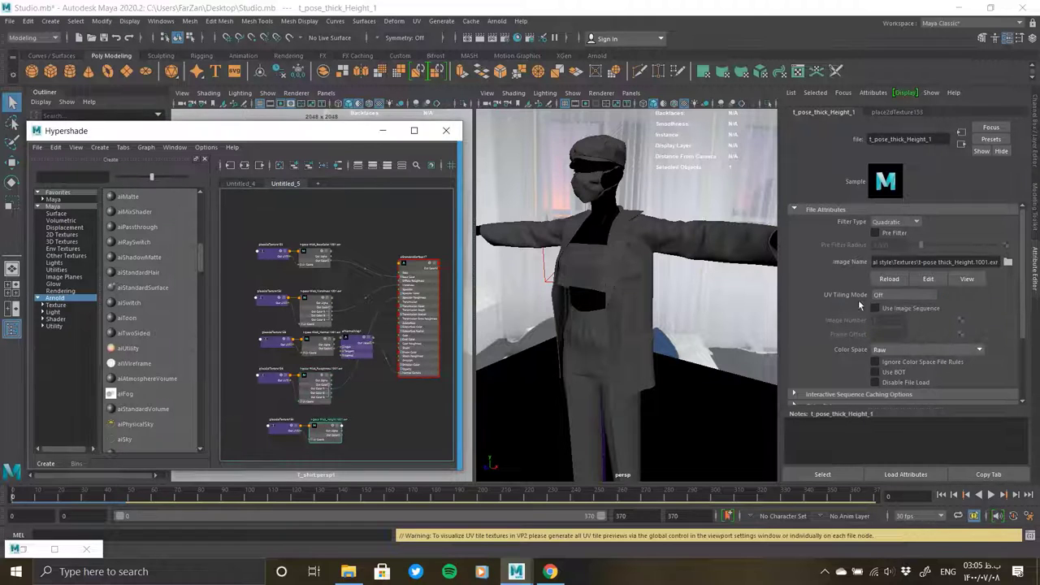
{"action": "left_click", "coordinate": [889, 295]}
{"action": "left_click", "coordinate": [889, 338]}
{"action": "left_click", "coordinate": [465, 192]}
- Select the clothing, jacket and body meshes to check the material assignment
{"action": "left_click", "coordinate": [605, 244]}
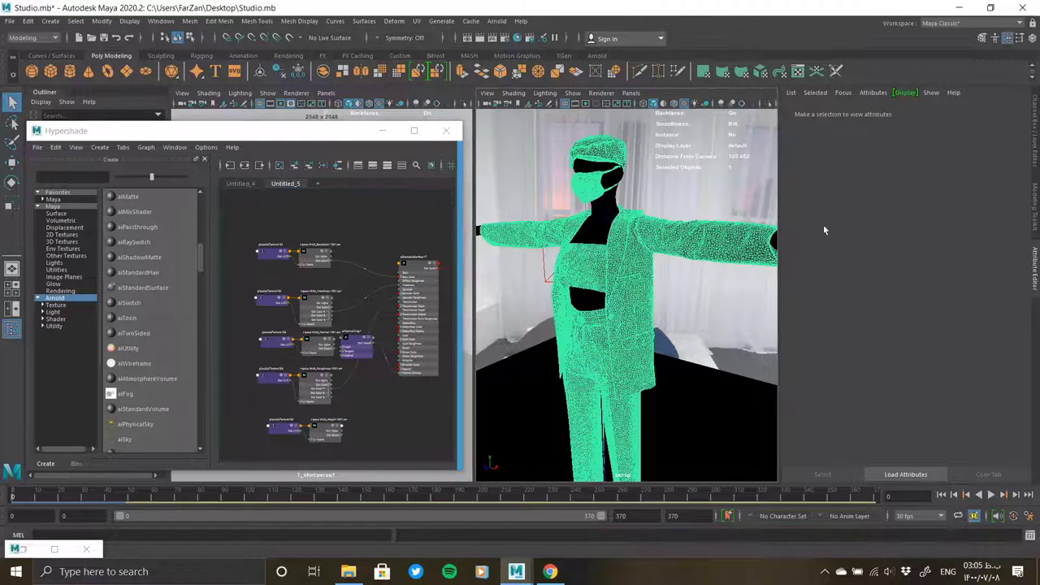
{"action": "left_click", "coordinate": [410, 272]}
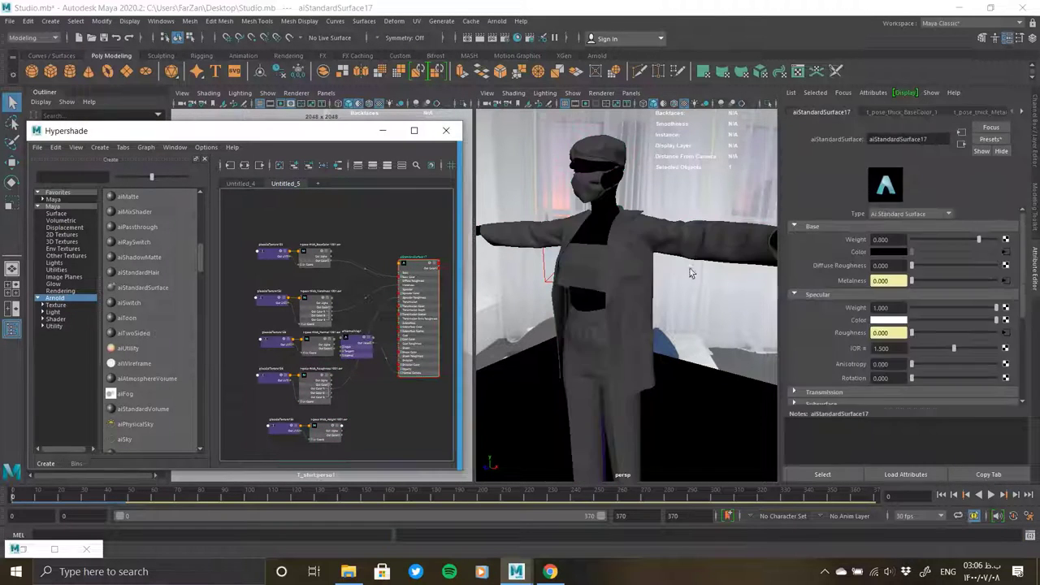
{"action": "scroll", "coordinate": [575, 243], "scroll_direction": "up", "scroll_amount": 5}
{"action": "left_click", "coordinate": [575, 243]}
{"action": "scroll", "coordinate": [418, 245], "scroll_direction": "up", "scroll_amount": 3}
{"action": "left_click", "coordinate": [594, 223]}
{"action": "scroll", "coordinate": [391, 245], "scroll_direction": "up", "scroll_amount": 3}
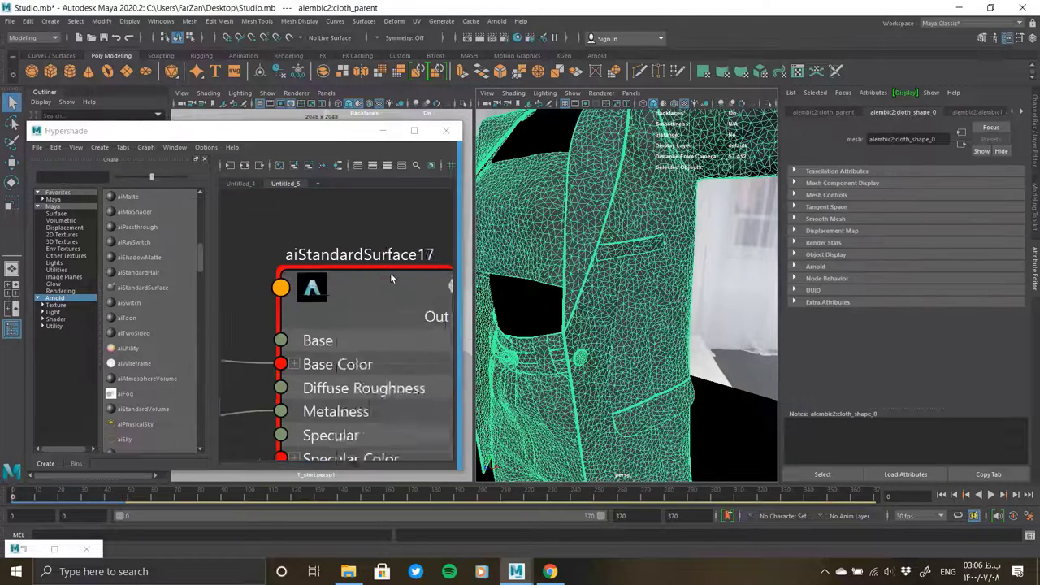
{"action": "scroll", "coordinate": [413, 256], "scroll_direction": "down", "scroll_amount": 2}
{"action": "left_click", "coordinate": [584, 260]}
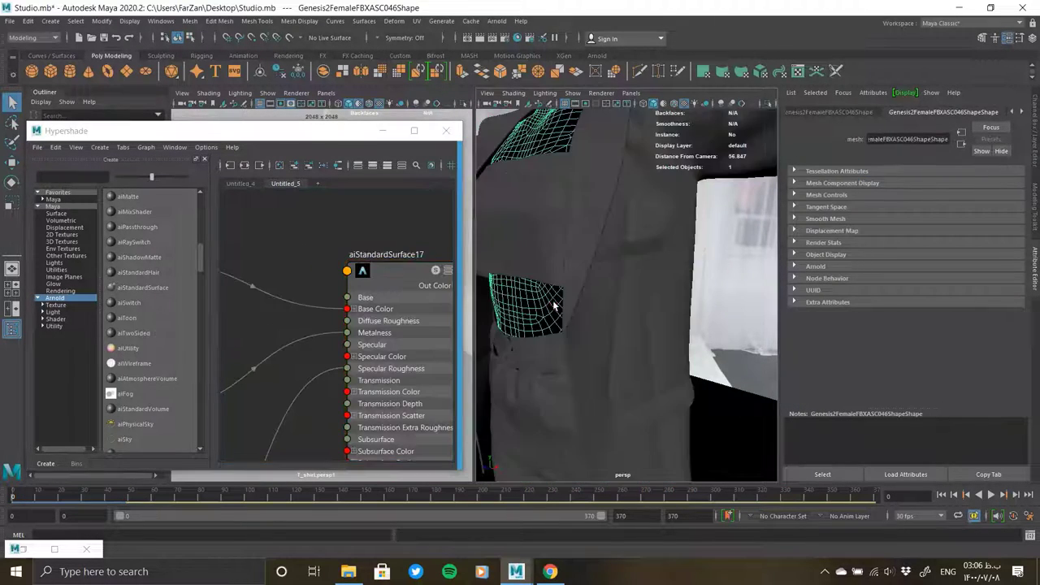
{"action": "scroll", "coordinate": [584, 260], "scroll_direction": "down", "scroll_amount": 5}
{"action": "scroll", "coordinate": [272, 278], "scroll_direction": "down", "scroll_amount": 5}
{"action": "scroll", "coordinate": [272, 279], "scroll_direction": "up", "scroll_amount": 5}
- Check that the BaseColor and Normal file nodes each find 3 UDIM tiles, then view the whole figure
{"action": "left_click", "coordinate": [281, 256]}
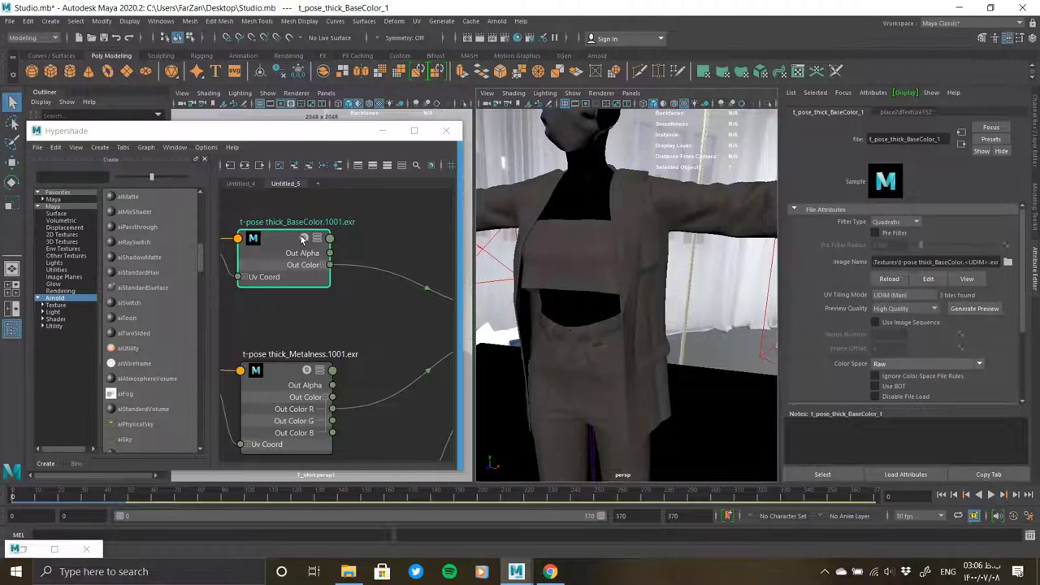
{"action": "scroll", "coordinate": [645, 267], "scroll_direction": "up", "scroll_amount": 5}
{"action": "scroll", "coordinate": [645, 267], "scroll_direction": "up", "scroll_amount": 2}
{"action": "scroll", "coordinate": [645, 267], "scroll_direction": "down", "scroll_amount": 2}
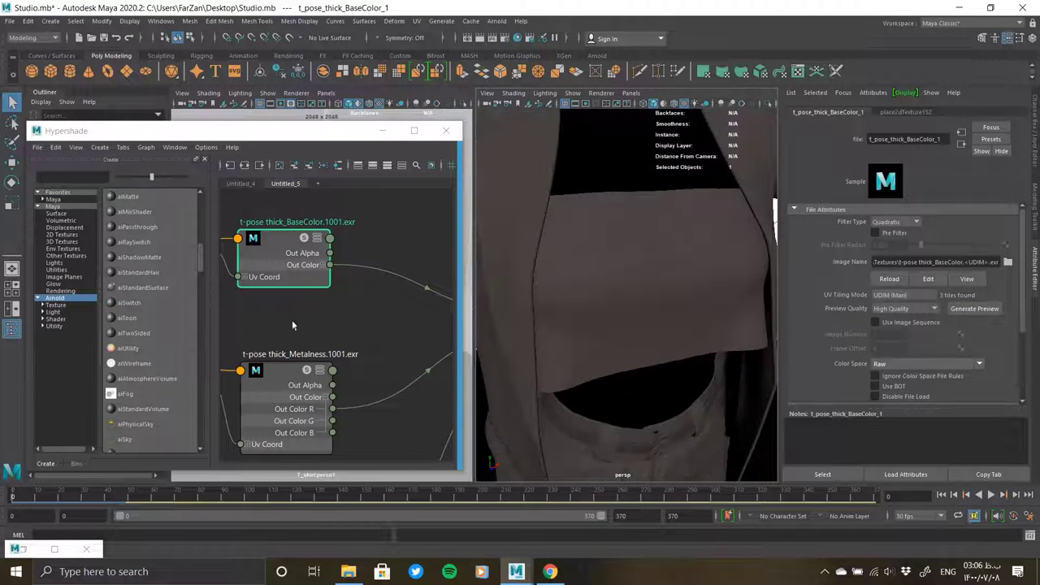
{"action": "scroll", "coordinate": [294, 380], "scroll_direction": "down", "scroll_amount": 5}
{"action": "scroll", "coordinate": [295, 380], "scroll_direction": "up", "scroll_amount": 4}
{"action": "left_click", "coordinate": [289, 410]}
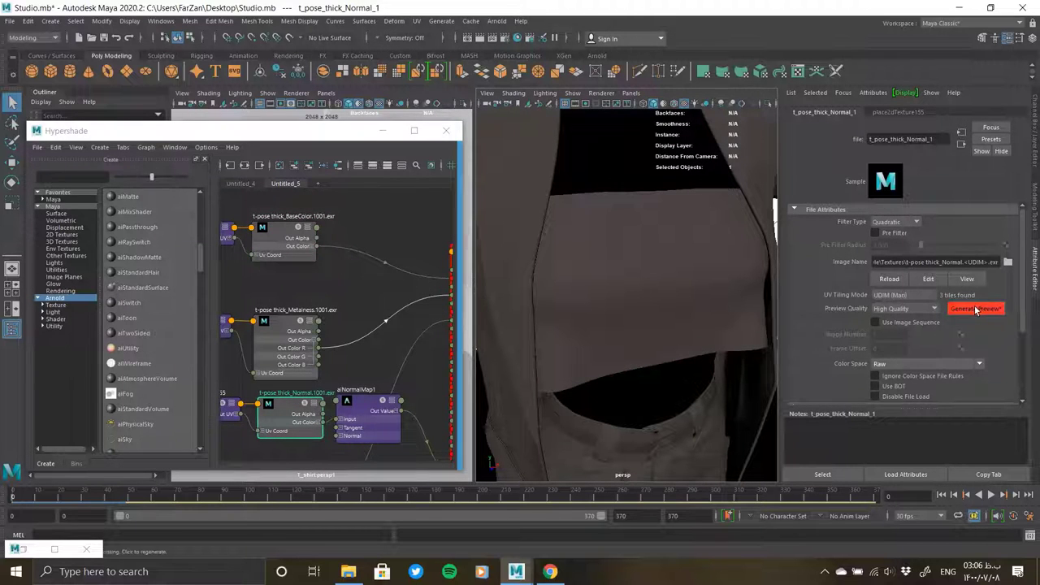
{"action": "mouse_move", "coordinate": [592, 260]}
{"action": "left_mouse_down", "text": "alt"}
{"action": "mouse_move", "coordinate": [631, 337]}
{"action": "mouse_move", "coordinate": [605, 273]}
{"action": "mouse_move", "coordinate": [568, 276]}
{"action": "left_mouse_up", "text": "alt"}
{"action": "scroll", "coordinate": [631, 336], "scroll_direction": "down", "scroll_amount": 5}
{"action": "scroll", "coordinate": [395, 352], "scroll_direction": "down", "scroll_amount": 5}
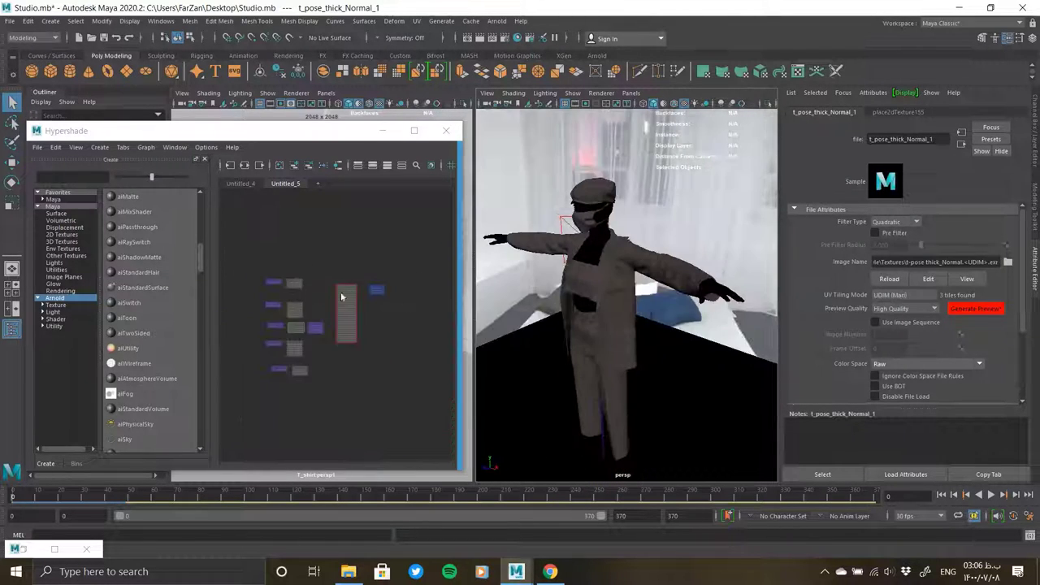
{"action": "scroll", "coordinate": [396, 352], "scroll_direction": "up", "scroll_amount": 5}
- Attach a new displacement shader to the aiStandardSurface17SG shading group
{"action": "left_click", "coordinate": [339, 229]}
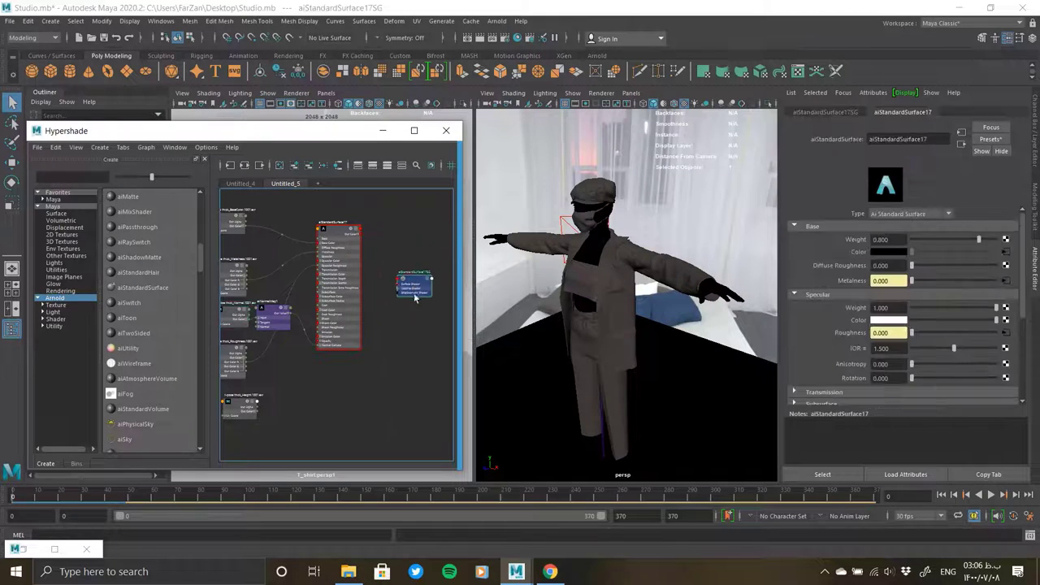
{"action": "left_click", "coordinate": [824, 112]}
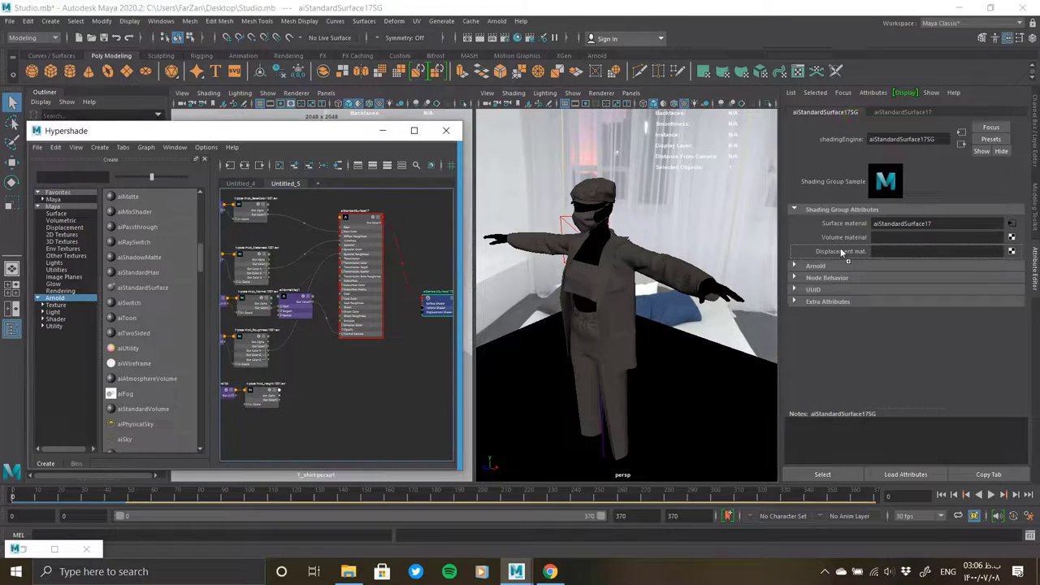
{"action": "middle_click_drag", "start_coordinate": [845, 253], "coordinate": [845, 254]}
- Keep the Height file node's colour space at Raw, undoing a brief switch to sRGB
{"action": "left_click", "coordinate": [337, 416]}
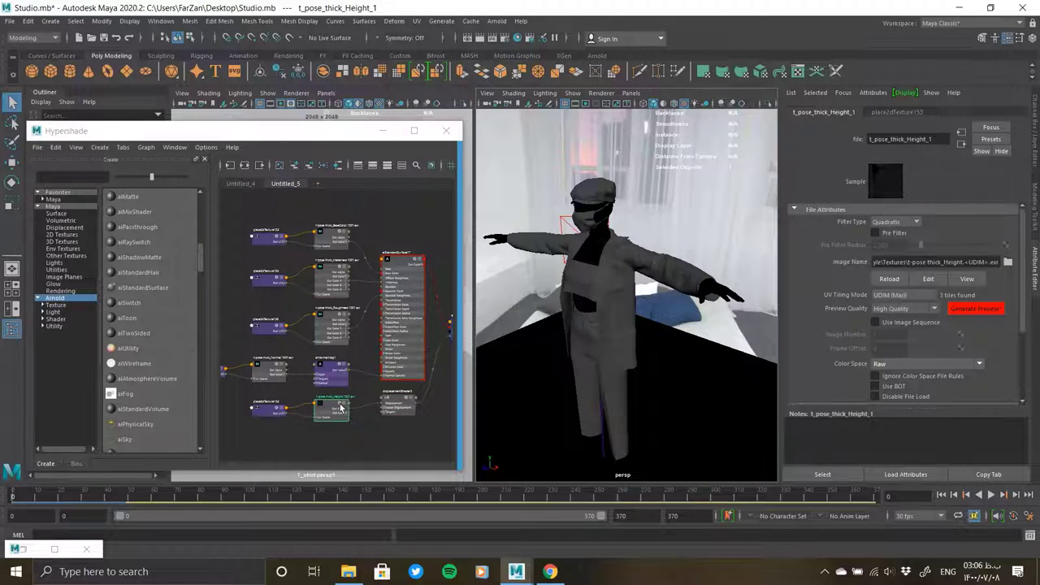
{"action": "scroll", "coordinate": [307, 413], "scroll_direction": "up", "scroll_amount": 3}
{"action": "scroll", "coordinate": [333, 372], "scroll_direction": "up", "scroll_amount": 3}
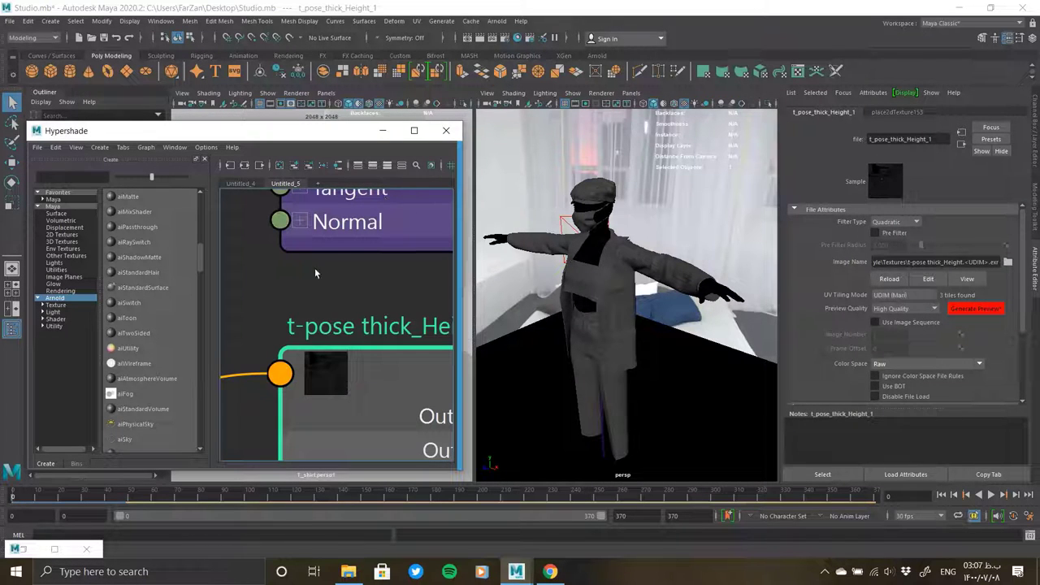
{"action": "scroll", "coordinate": [328, 280], "scroll_direction": "down", "scroll_amount": 5}
{"action": "scroll", "coordinate": [317, 317], "scroll_direction": "up", "scroll_amount": 5}
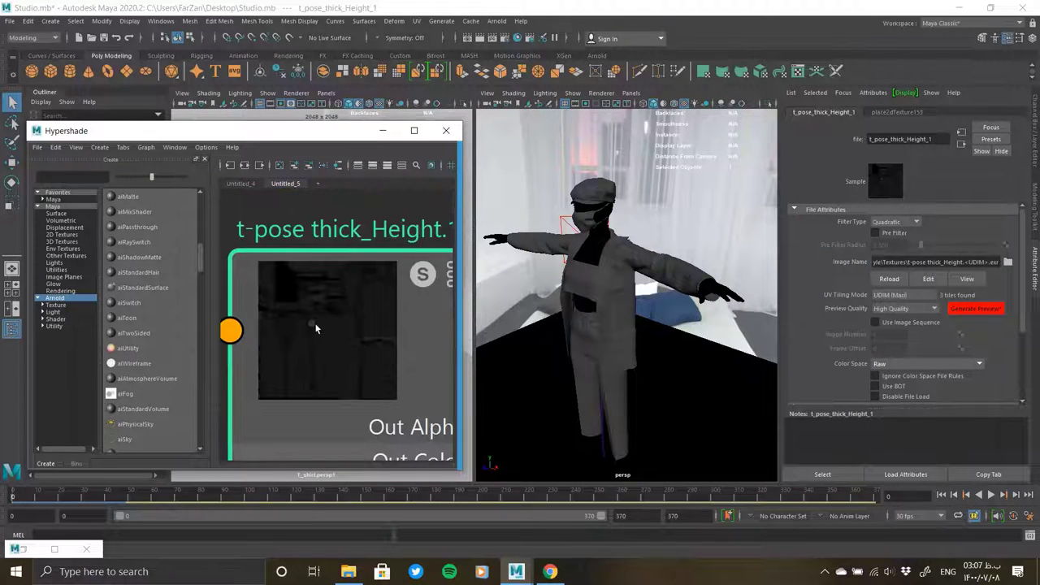
{"action": "left_click", "coordinate": [926, 364]}
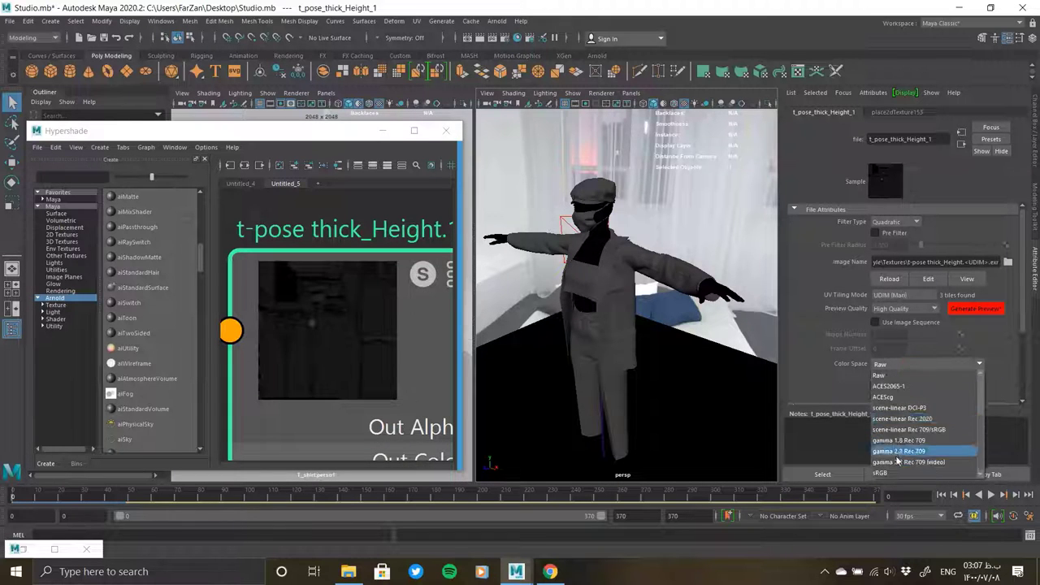
{"action": "left_click", "coordinate": [892, 425]}
{"action": "left_click", "coordinate": [898, 364]}
{"action": "left_click", "coordinate": [881, 380]}
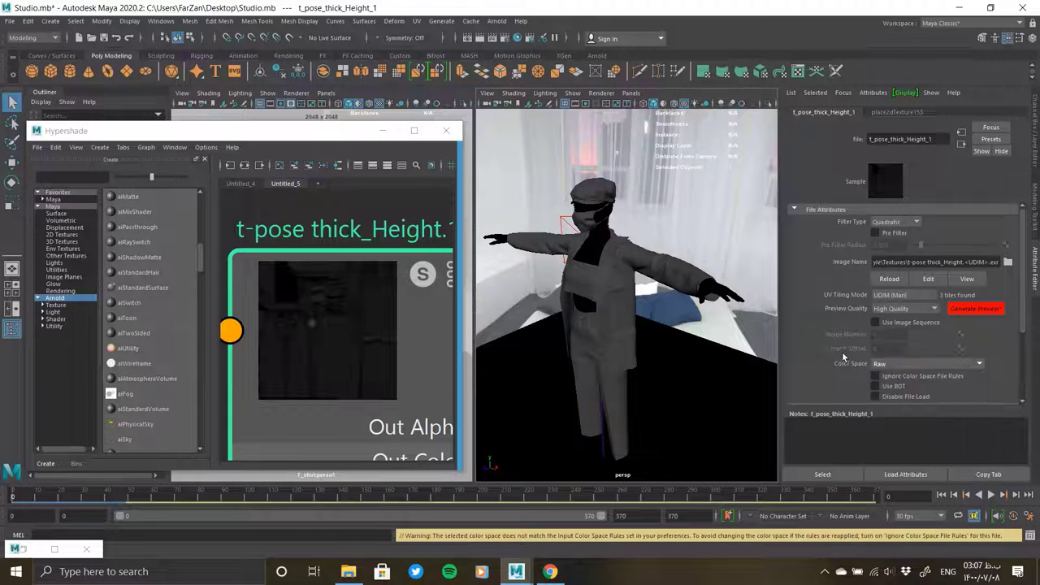
{"action": "scroll", "coordinate": [837, 351], "scroll_direction": "down", "scroll_amount": 3}
{"action": "left_click", "coordinate": [825, 323]}
{"action": "scroll", "coordinate": [861, 341], "scroll_direction": "down", "scroll_amount": 2}
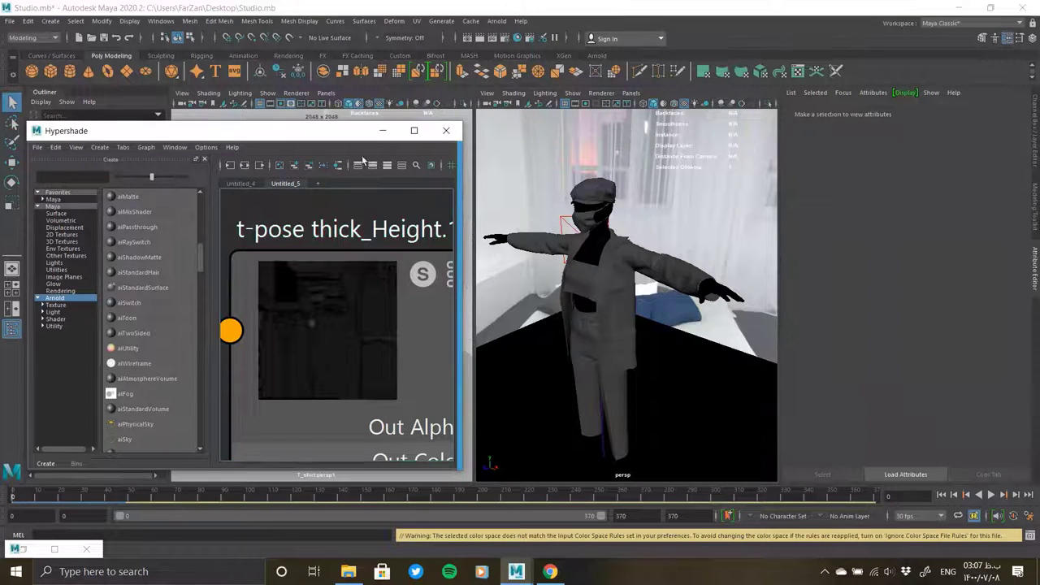
- Give displacementShader5 an Arnold Scalar Zero Value of 0.5, then minimize Hypershade
{"action": "left_click", "coordinate": [619, 281]}
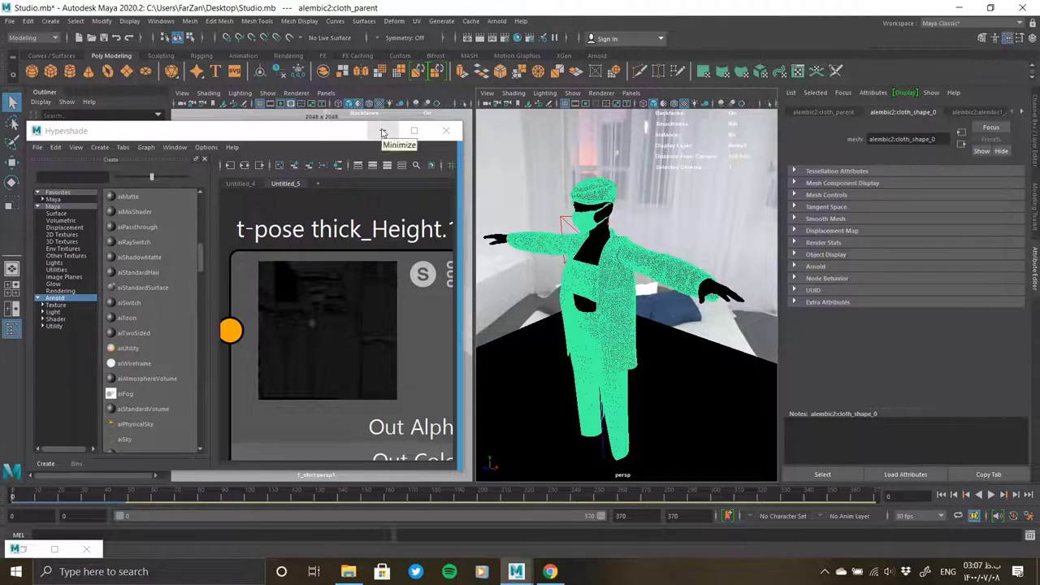
{"action": "scroll", "coordinate": [652, 270], "scroll_direction": "up", "scroll_amount": 5}
{"action": "scroll", "coordinate": [634, 264], "scroll_direction": "down", "scroll_amount": 3}
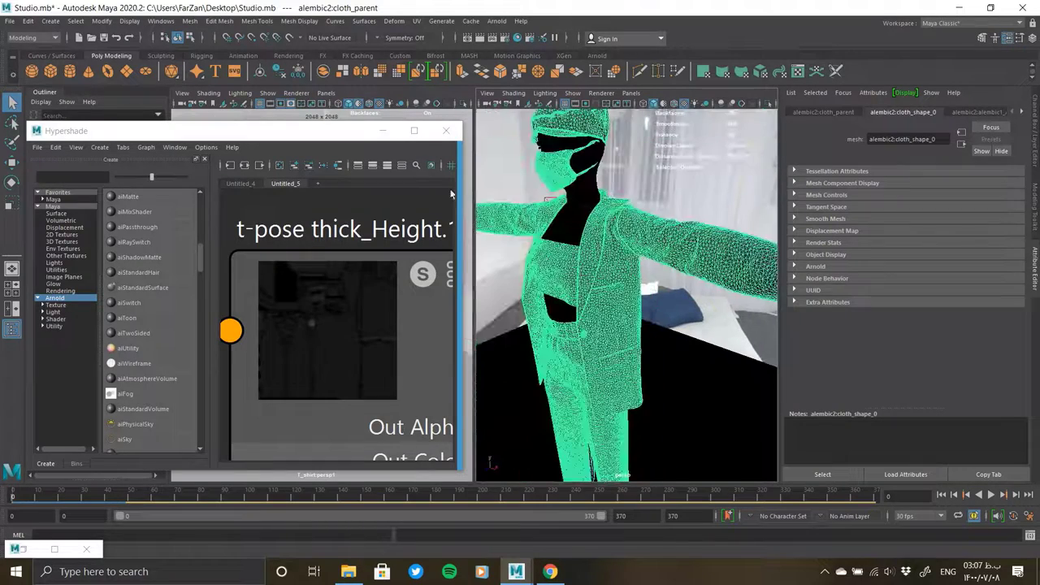
{"action": "left_click", "coordinate": [383, 131]}
{"action": "left_click", "coordinate": [134, 549]}
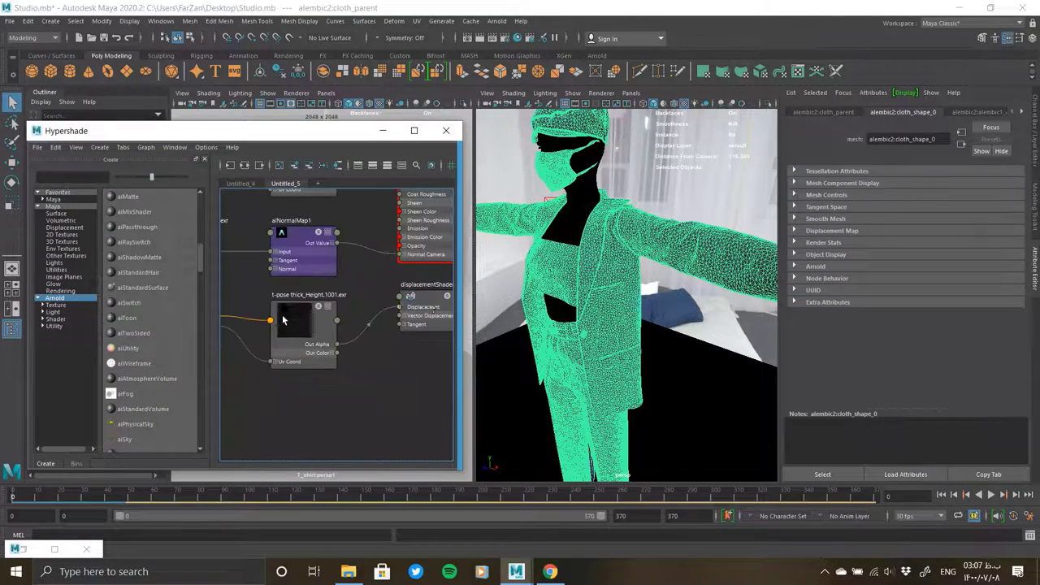
{"action": "left_click", "coordinate": [429, 307]}
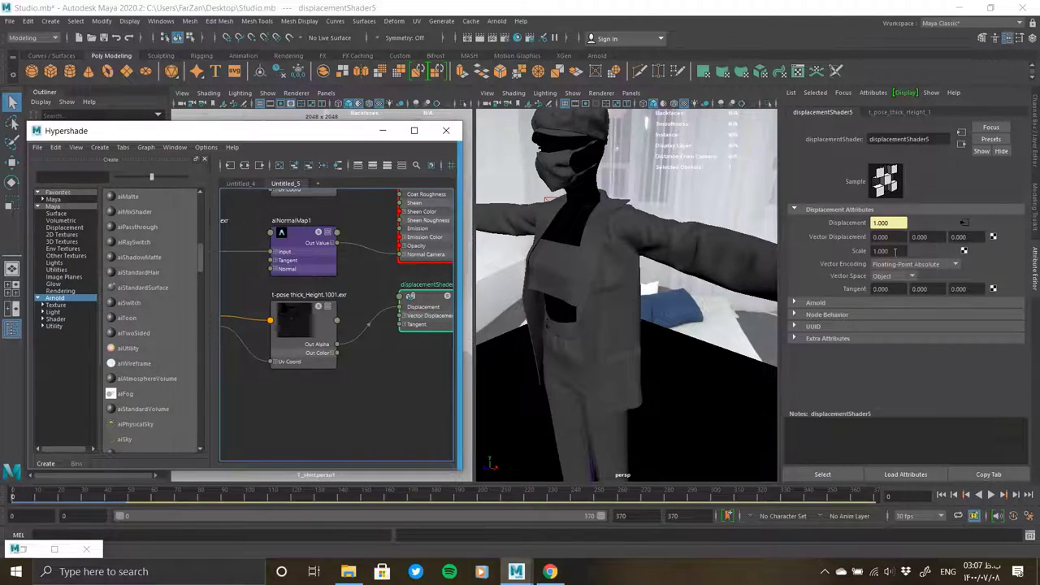
{"action": "left_click", "coordinate": [885, 276]}
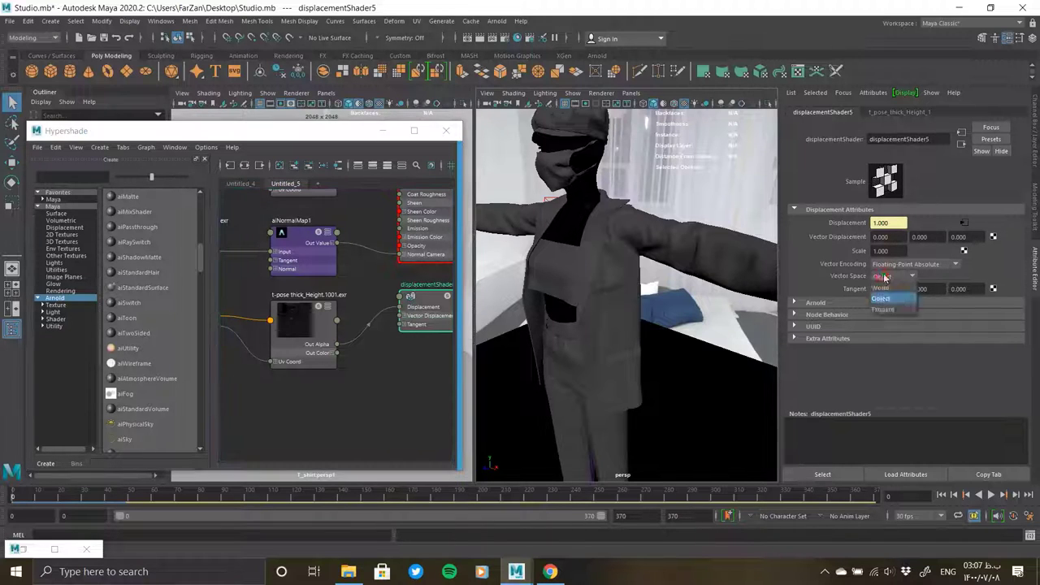
{"action": "left_click", "coordinate": [818, 313]}
{"action": "left_click", "coordinate": [816, 303]}
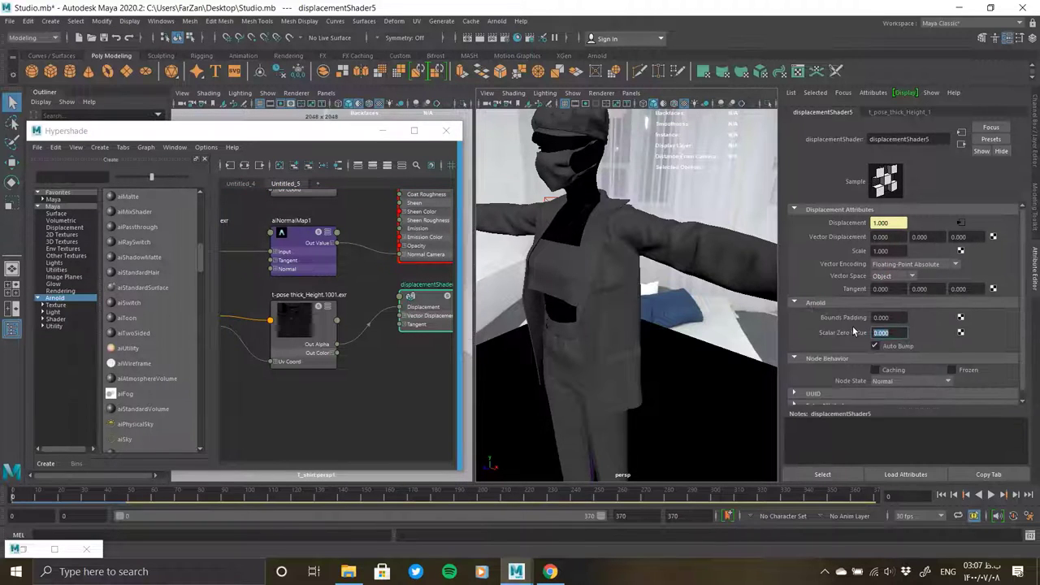
{"action": "type", "text": "0.5"}
{"action": "key", "text": "Return"}
{"action": "left_click", "coordinate": [382, 131]}
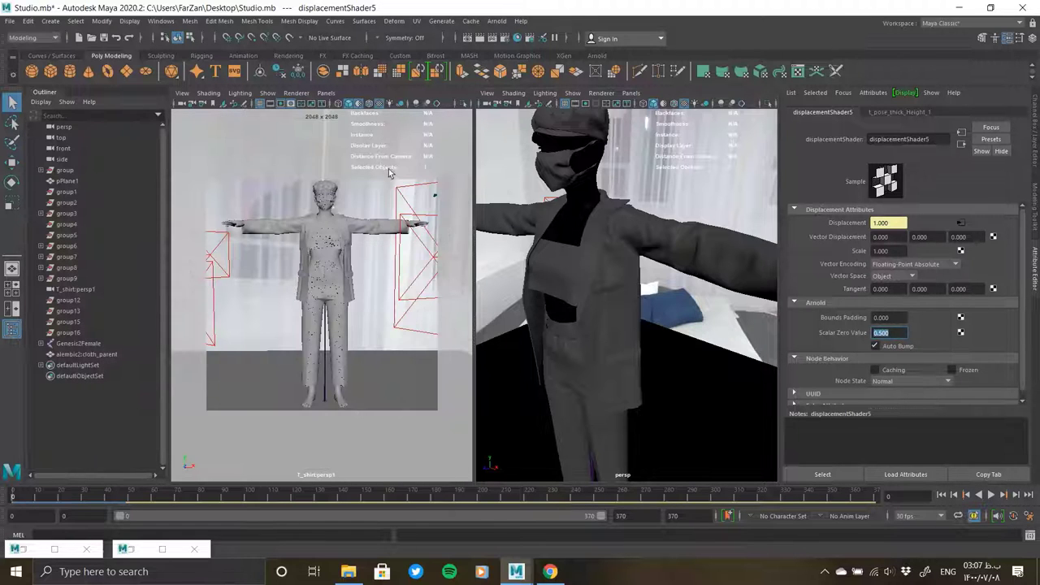
- Rotate 'group' to about -25.4 degrees in Y and open the Arnold RenderView
{"action": "left_click", "coordinate": [65, 171]}
{"action": "key", "text": "f"}
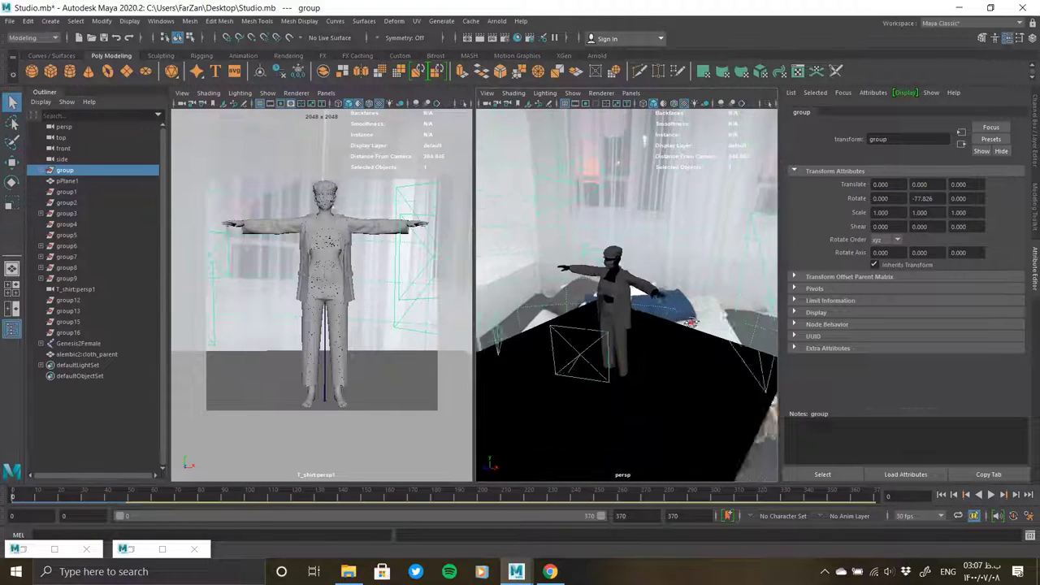
{"action": "key", "text": "e"}
{"action": "mouse_move", "coordinate": [569, 325]}
{"action": "left_mouse_down", "text": "alt"}
{"action": "mouse_move", "coordinate": [620, 412]}
{"action": "mouse_move", "coordinate": [659, 345]}
{"action": "left_mouse_up", "text": "alt"}
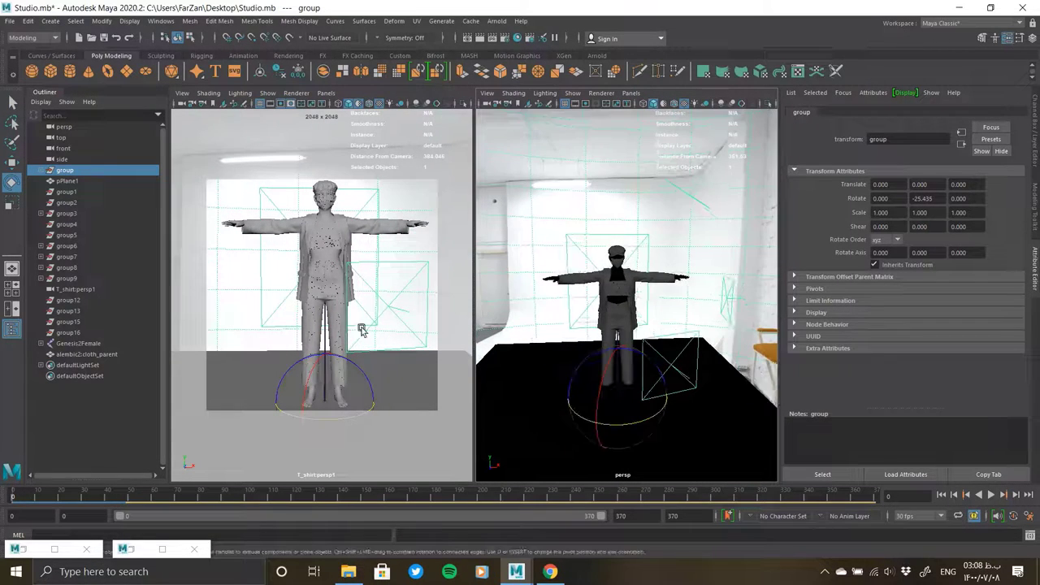
{"action": "left_click", "coordinate": [501, 22]}
{"action": "left_click", "coordinate": [520, 51]}
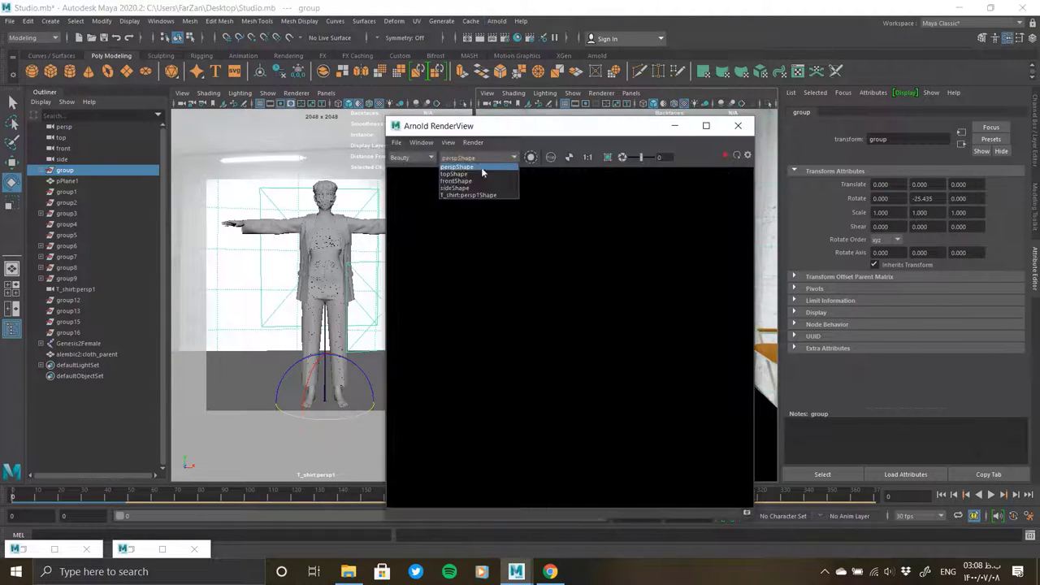
- Check the renderable cameras and image size in Render Settings, then close them
{"action": "left_click", "coordinate": [505, 37]}
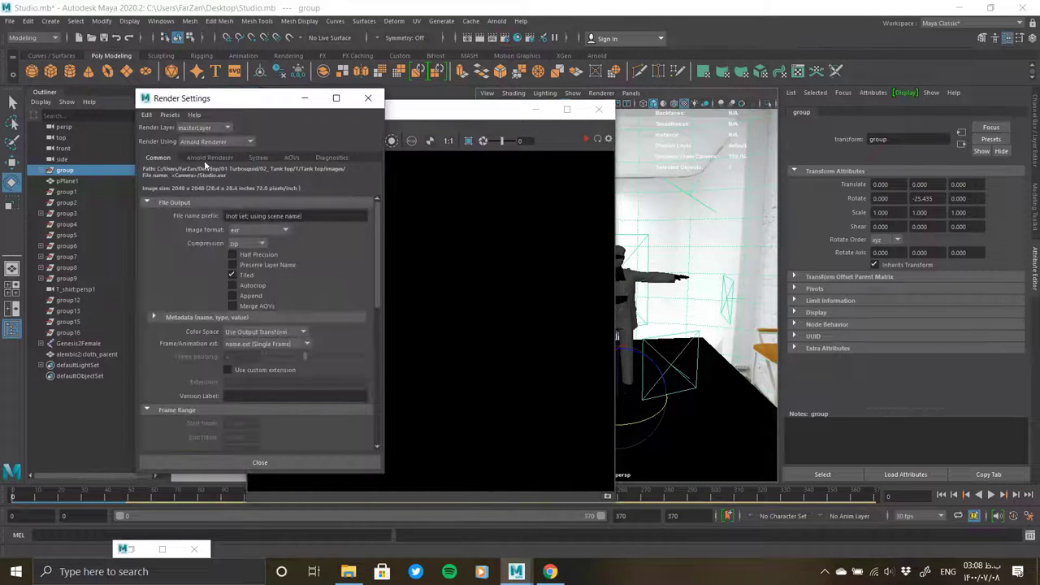
{"action": "scroll", "coordinate": [243, 298], "scroll_direction": "down", "scroll_amount": 2}
{"action": "scroll", "coordinate": [243, 302], "scroll_direction": "down", "scroll_amount": 2}
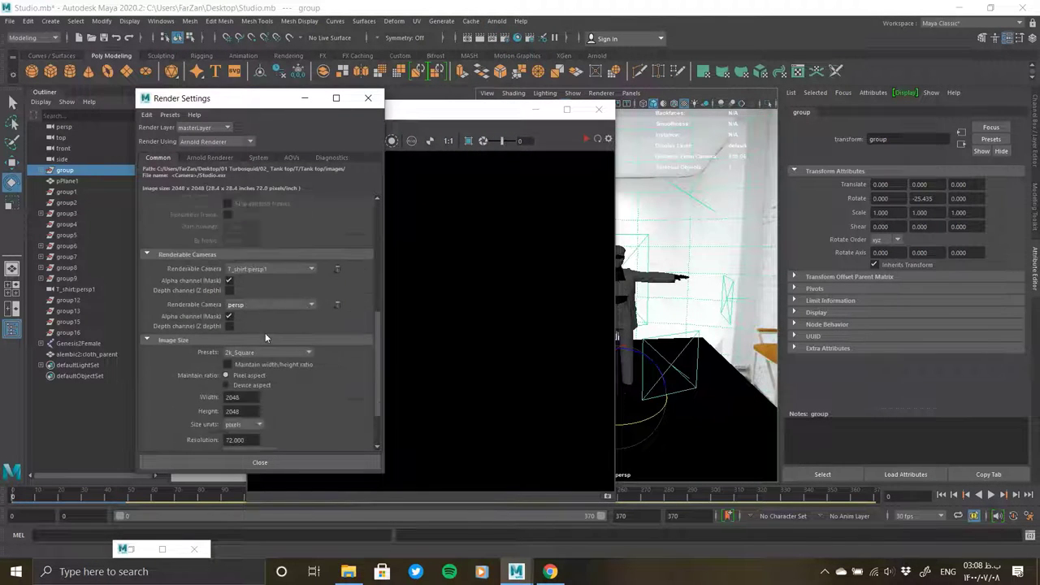
{"action": "scroll", "coordinate": [265, 332], "scroll_direction": "down", "scroll_amount": 2}
{"action": "left_click", "coordinate": [367, 98]}
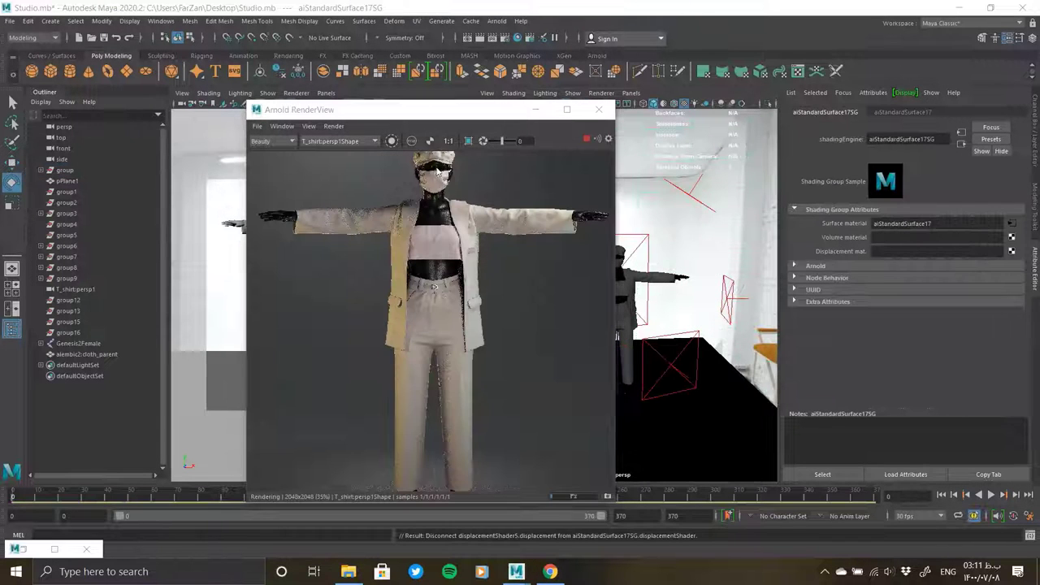
- Maximize the Arnold RenderView window and zoom into the clothed character render
{"action": "scroll", "coordinate": [437, 171], "scroll_direction": "up", "scroll_amount": 3}
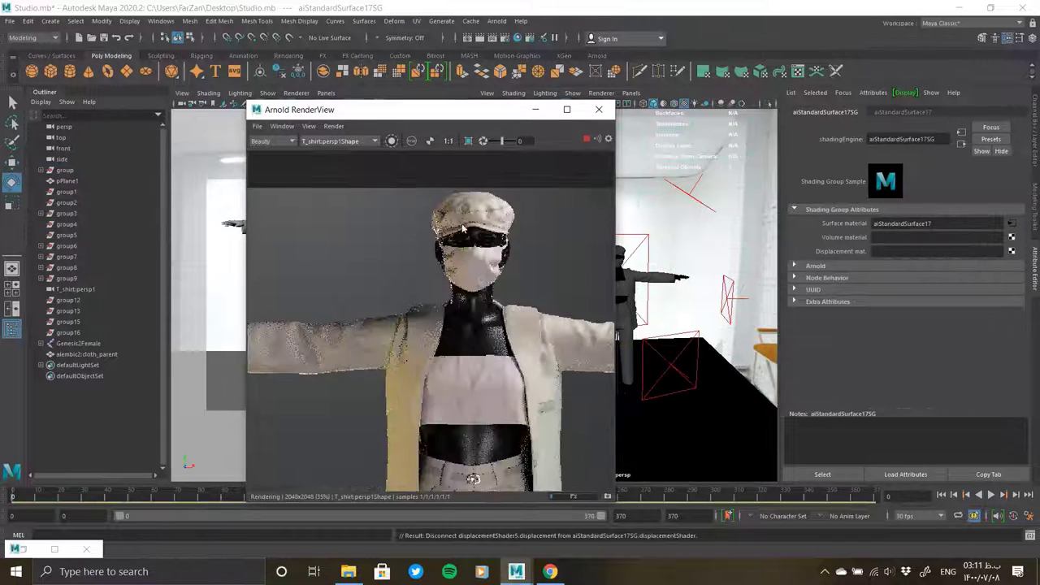
{"action": "scroll", "coordinate": [471, 279], "scroll_direction": "down", "scroll_amount": 3}
{"action": "scroll", "coordinate": [308, 319], "scroll_direction": "up", "scroll_amount": 5}
{"action": "scroll", "coordinate": [362, 299], "scroll_direction": "down", "scroll_amount": 5}
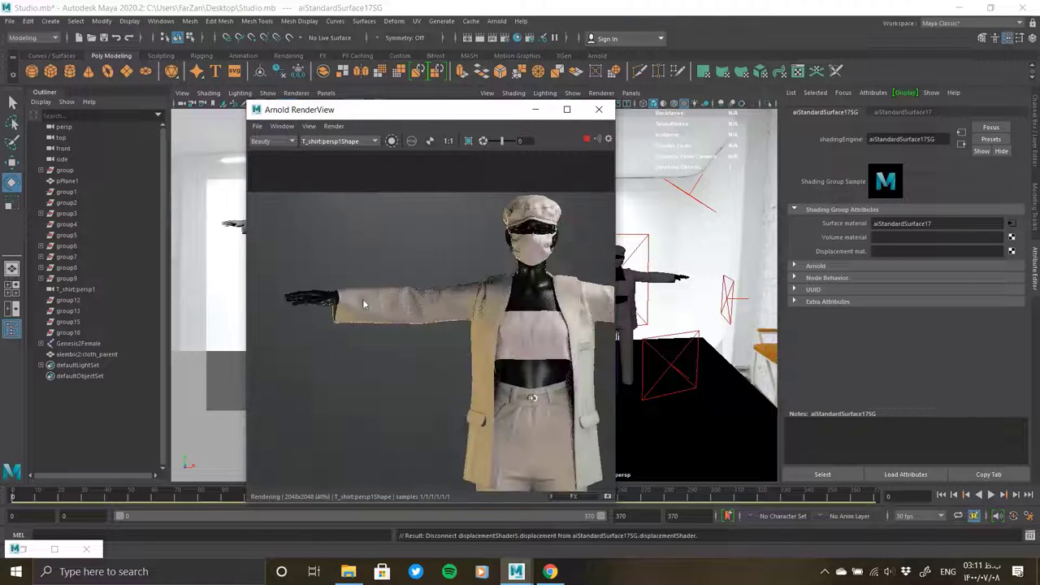
{"action": "scroll", "coordinate": [530, 240], "scroll_direction": "up", "scroll_amount": 2}
{"action": "left_click", "coordinate": [569, 112]}
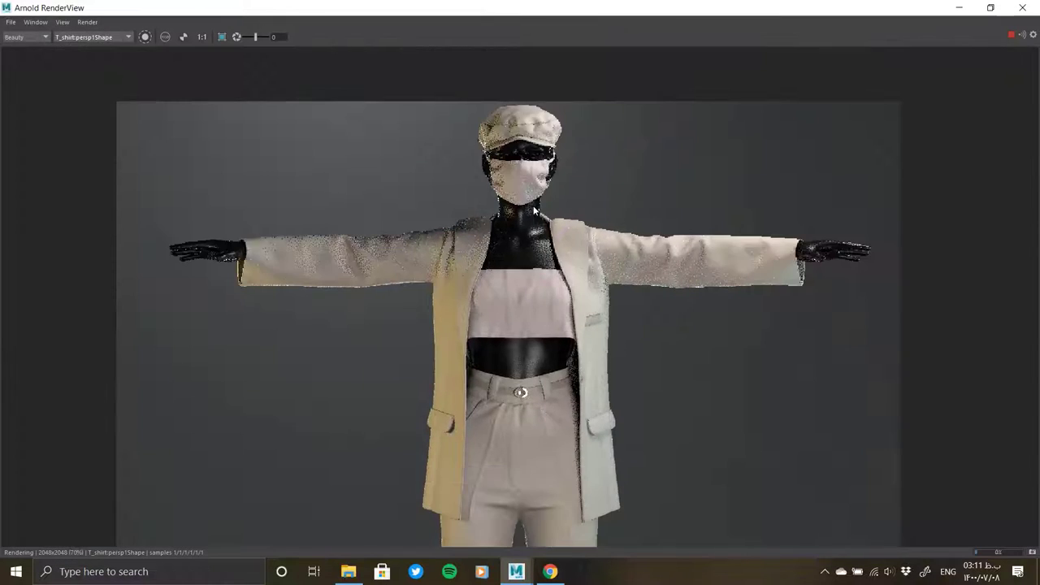
{"action": "scroll", "coordinate": [556, 203], "scroll_direction": "down", "scroll_amount": 3}
{"action": "scroll", "coordinate": [640, 141], "scroll_direction": "up", "scroll_amount": 4}
{"action": "scroll", "coordinate": [641, 130], "scroll_direction": "up", "scroll_amount": 2}
{"action": "scroll", "coordinate": [617, 178], "scroll_direction": "up", "scroll_amount": 1}
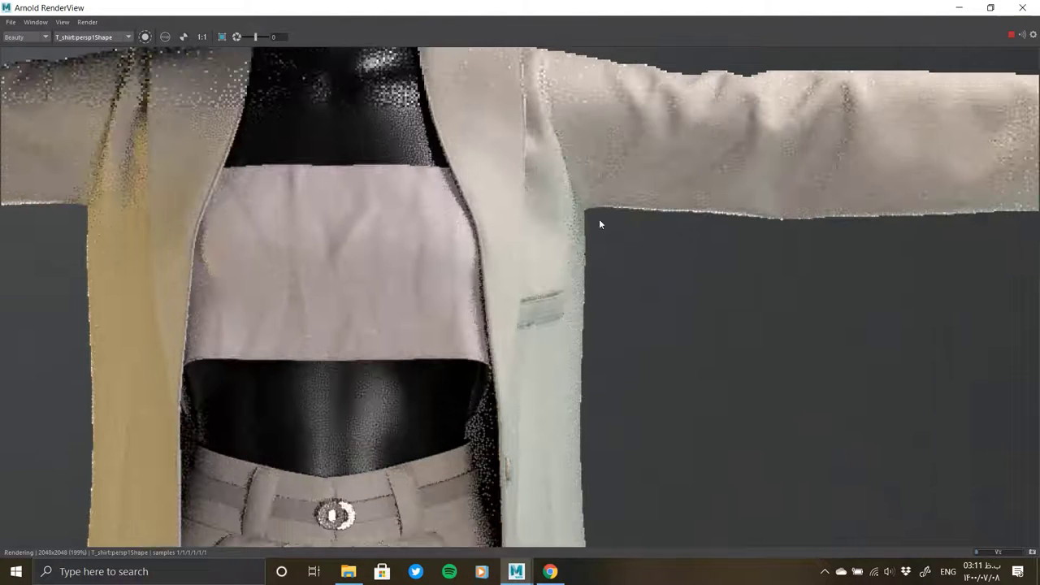
{"action": "scroll", "coordinate": [541, 406], "scroll_direction": "down", "scroll_amount": 1}
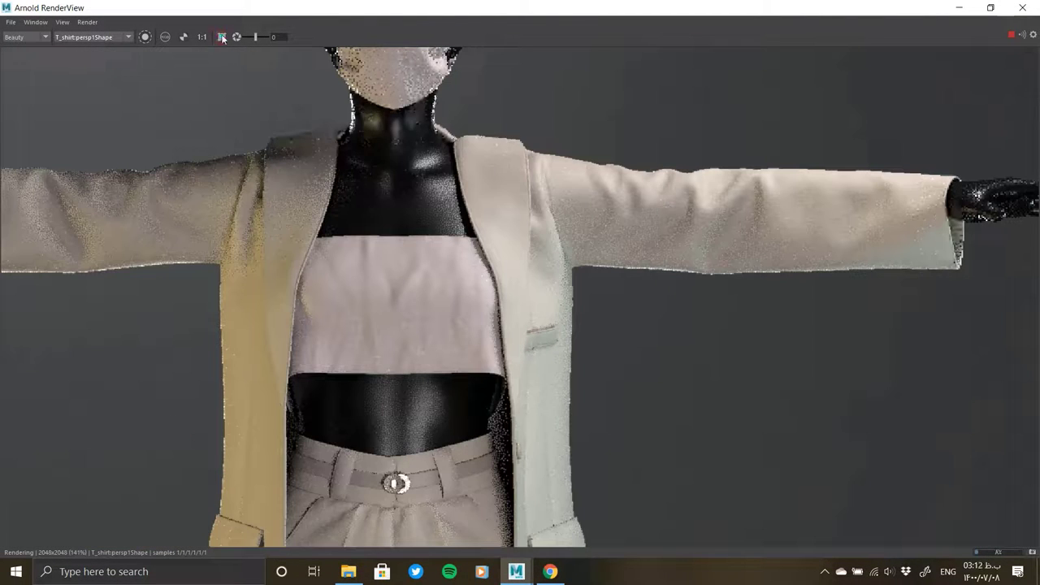
- Drag a render region over the chest and zoom around to inspect the textured details
{"action": "left_click_drag", "start_coordinate": [346, 294], "coordinate": [263, 211]}
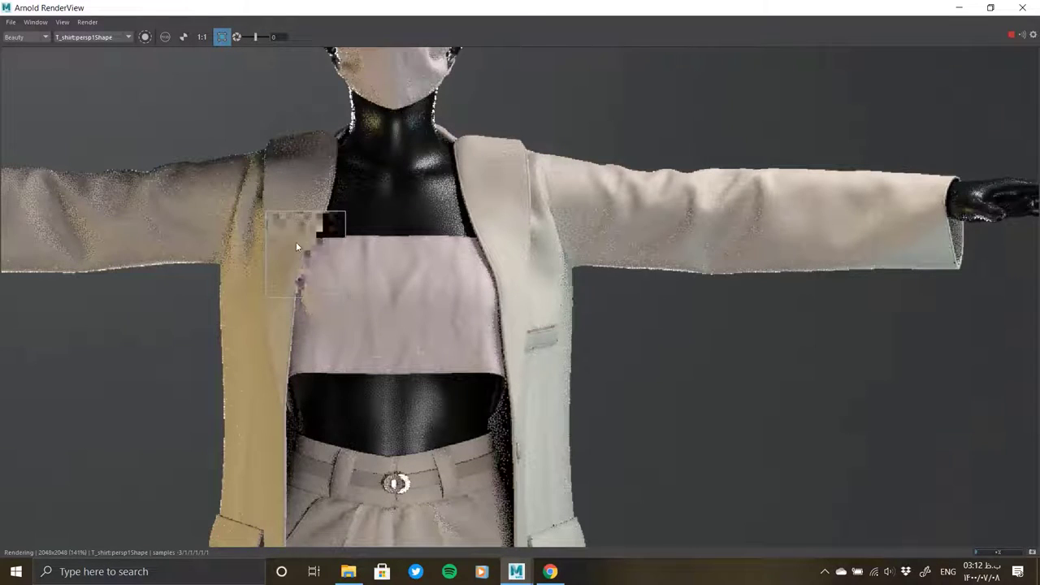
{"action": "scroll", "coordinate": [300, 236], "scroll_direction": "up", "scroll_amount": 2}
{"action": "scroll", "coordinate": [313, 239], "scroll_direction": "up", "scroll_amount": 2}
{"action": "scroll", "coordinate": [315, 249], "scroll_direction": "down", "scroll_amount": 2}
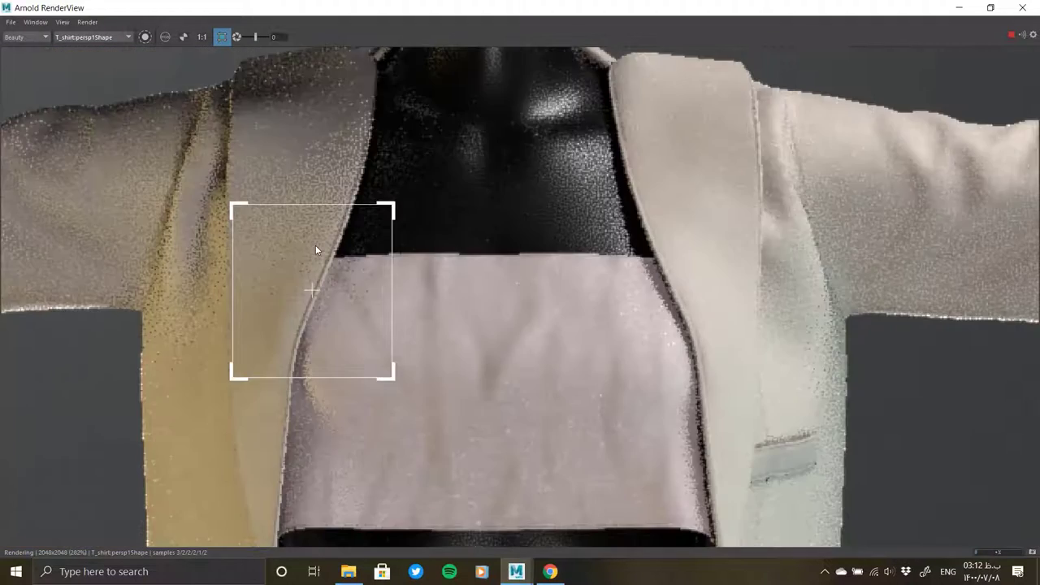
{"action": "scroll", "coordinate": [309, 252], "scroll_direction": "down", "scroll_amount": 1}
{"action": "scroll", "coordinate": [297, 250], "scroll_direction": "up", "scroll_amount": 3}
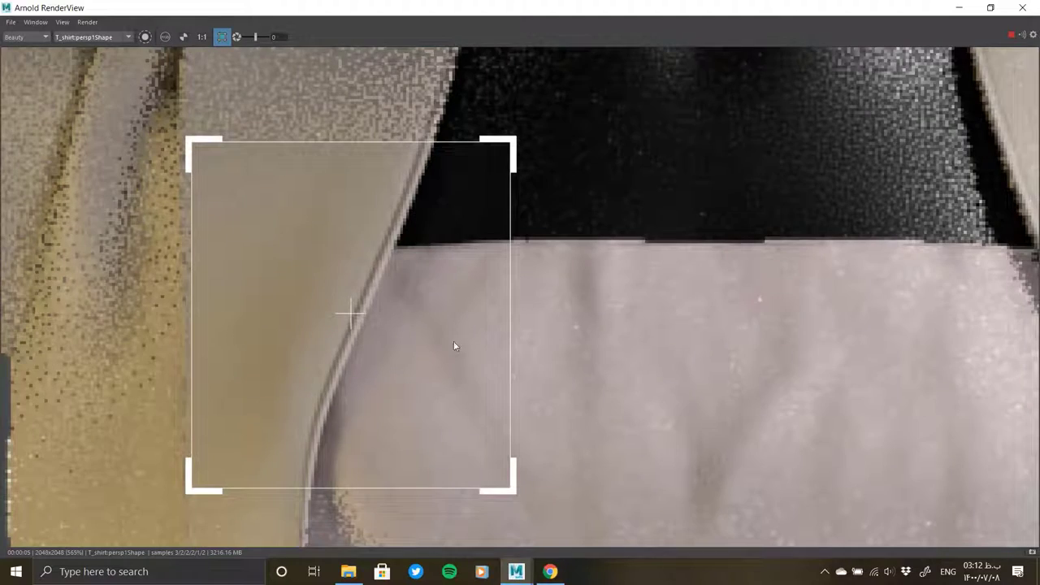
{"action": "scroll", "coordinate": [274, 323], "scroll_direction": "down", "scroll_amount": 1}
{"action": "scroll", "coordinate": [294, 327], "scroll_direction": "down", "scroll_amount": 3}
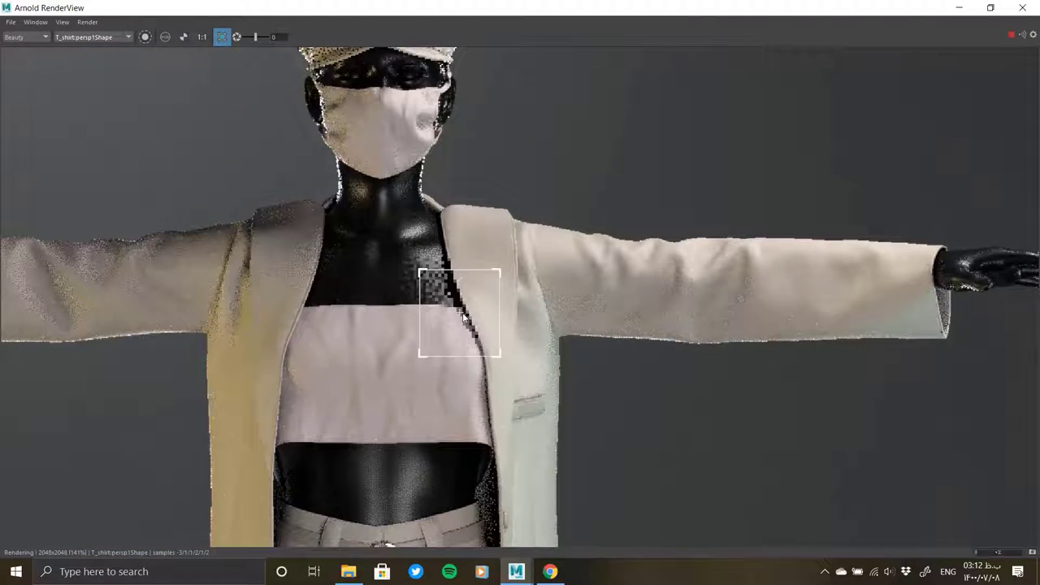
{"action": "scroll", "coordinate": [463, 313], "scroll_direction": "up", "scroll_amount": 4}
{"action": "scroll", "coordinate": [471, 289], "scroll_direction": "down", "scroll_amount": 2}
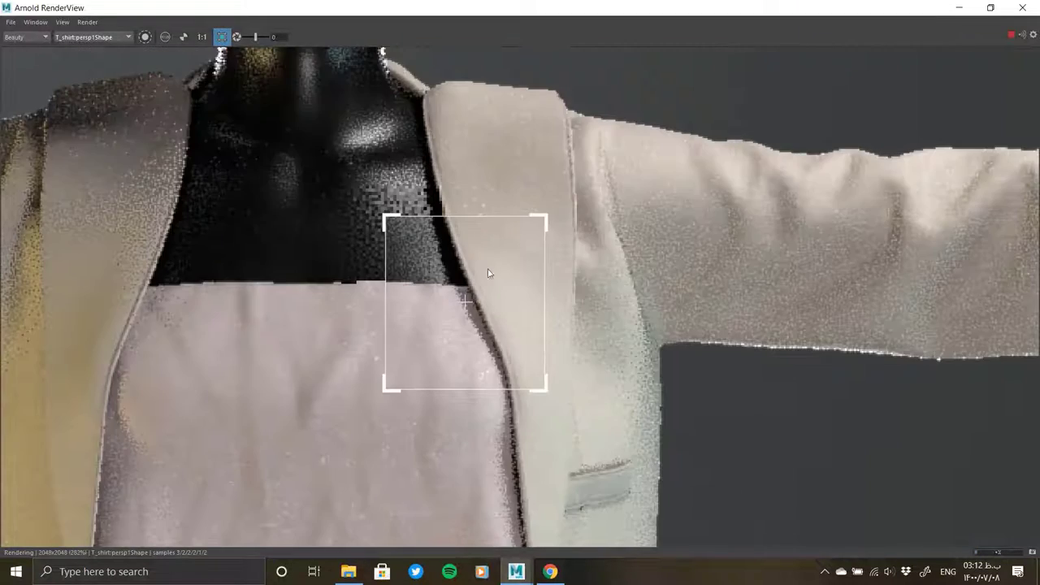
{"action": "scroll", "coordinate": [491, 272], "scroll_direction": "up", "scroll_amount": 2}
{"action": "scroll", "coordinate": [504, 257], "scroll_direction": "up", "scroll_amount": 1}
{"action": "scroll", "coordinate": [512, 251], "scroll_direction": "down", "scroll_amount": 1}
{"action": "scroll", "coordinate": [511, 252], "scroll_direction": "down", "scroll_amount": 3}
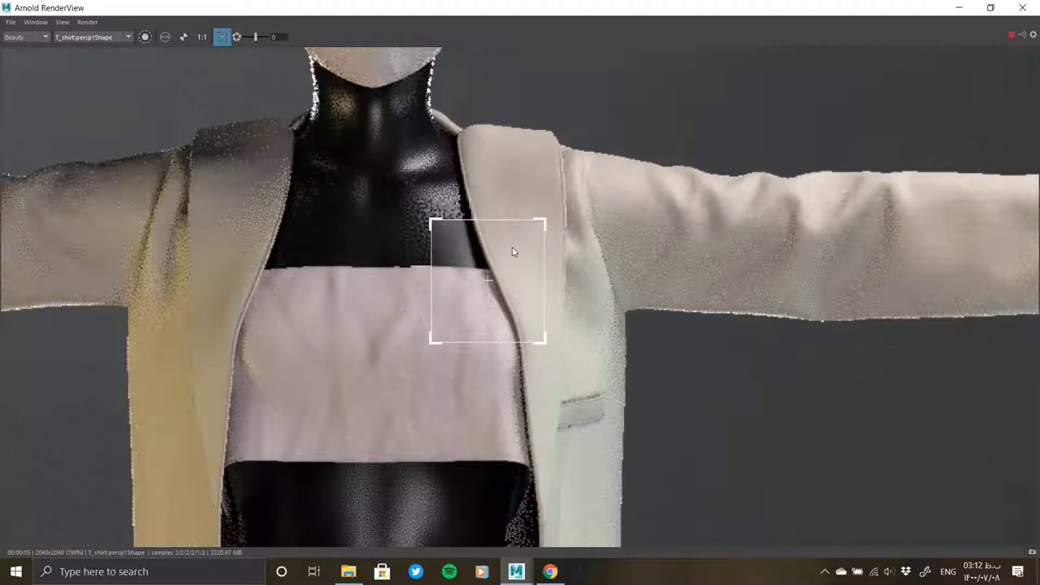
{"action": "scroll", "coordinate": [512, 251], "scroll_direction": "down", "scroll_amount": 2}
{"action": "scroll", "coordinate": [467, 392], "scroll_direction": "down", "scroll_amount": 2}
{"action": "scroll", "coordinate": [454, 407], "scroll_direction": "up", "scroll_amount": 4}
{"action": "scroll", "coordinate": [448, 455], "scroll_direction": "down", "scroll_amount": 3}
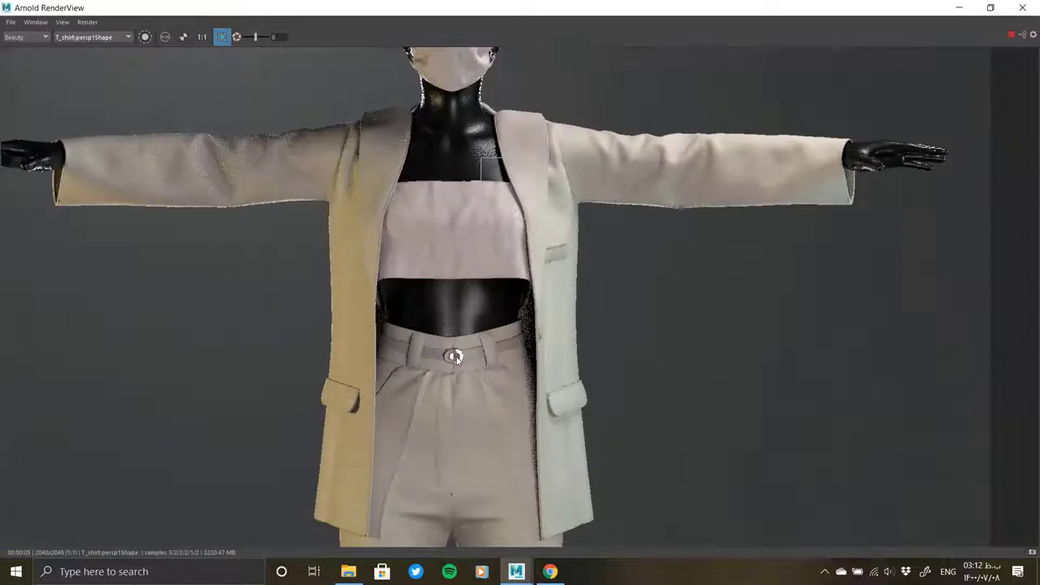
{"action": "scroll", "coordinate": [446, 485], "scroll_direction": "down", "scroll_amount": 1}
{"action": "scroll", "coordinate": [463, 423], "scroll_direction": "up", "scroll_amount": 2}
{"action": "scroll", "coordinate": [476, 375], "scroll_direction": "down", "scroll_amount": 1}
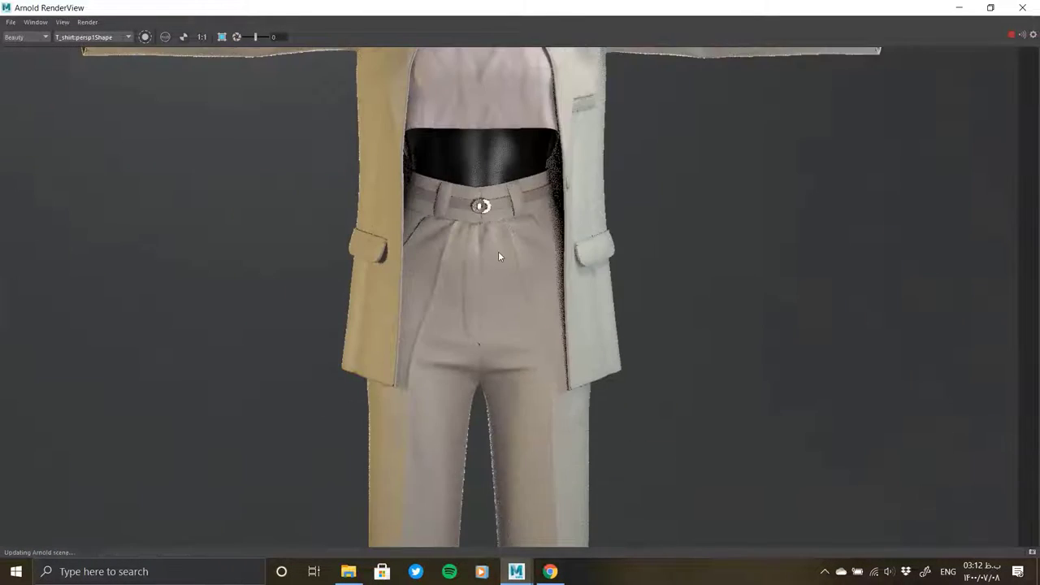
{"action": "scroll", "coordinate": [498, 257], "scroll_direction": "down", "scroll_amount": 2}
{"action": "scroll", "coordinate": [497, 257], "scroll_direction": "down", "scroll_amount": 1}
{"action": "scroll", "coordinate": [502, 150], "scroll_direction": "up", "scroll_amount": 3}
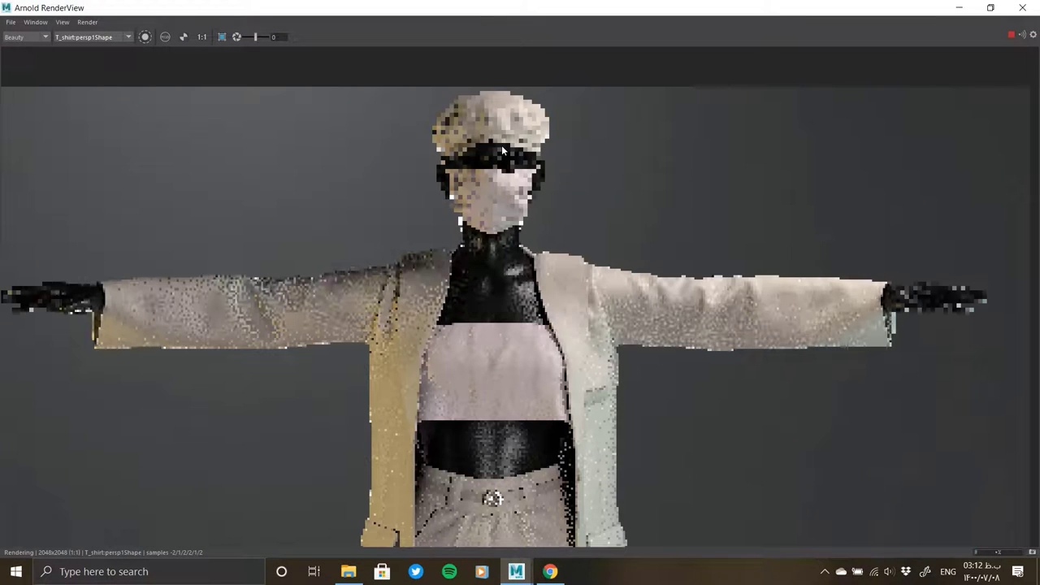